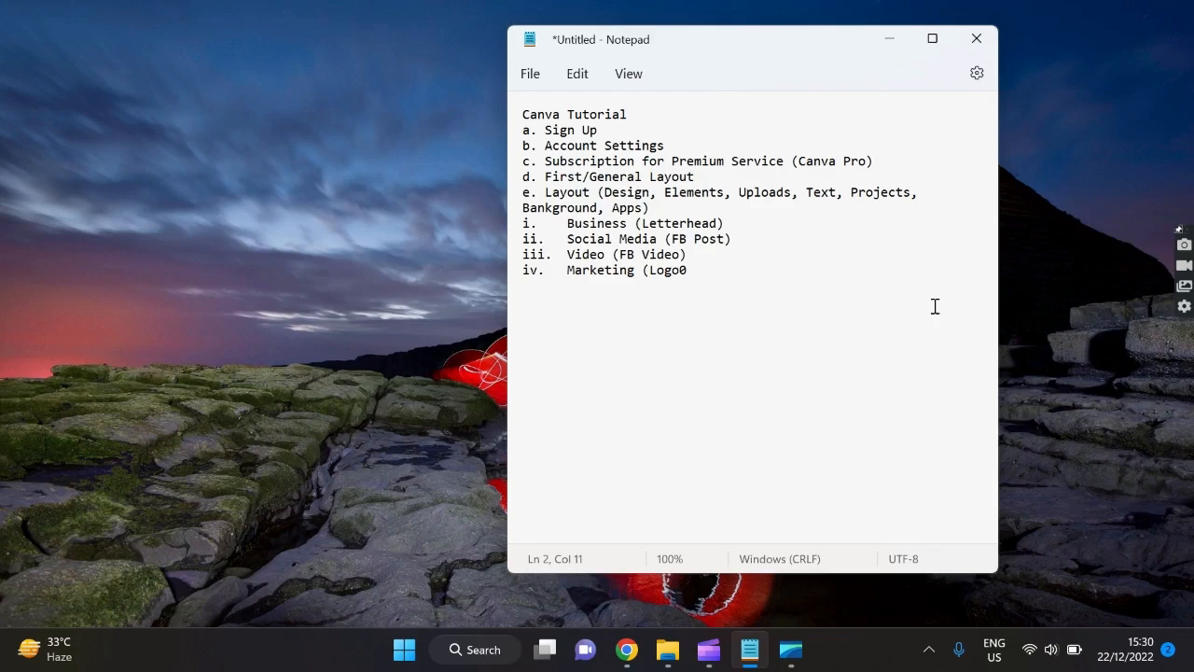
Switch from the Notepad outline to the Canva homepage in Chrome.
click(627, 649)
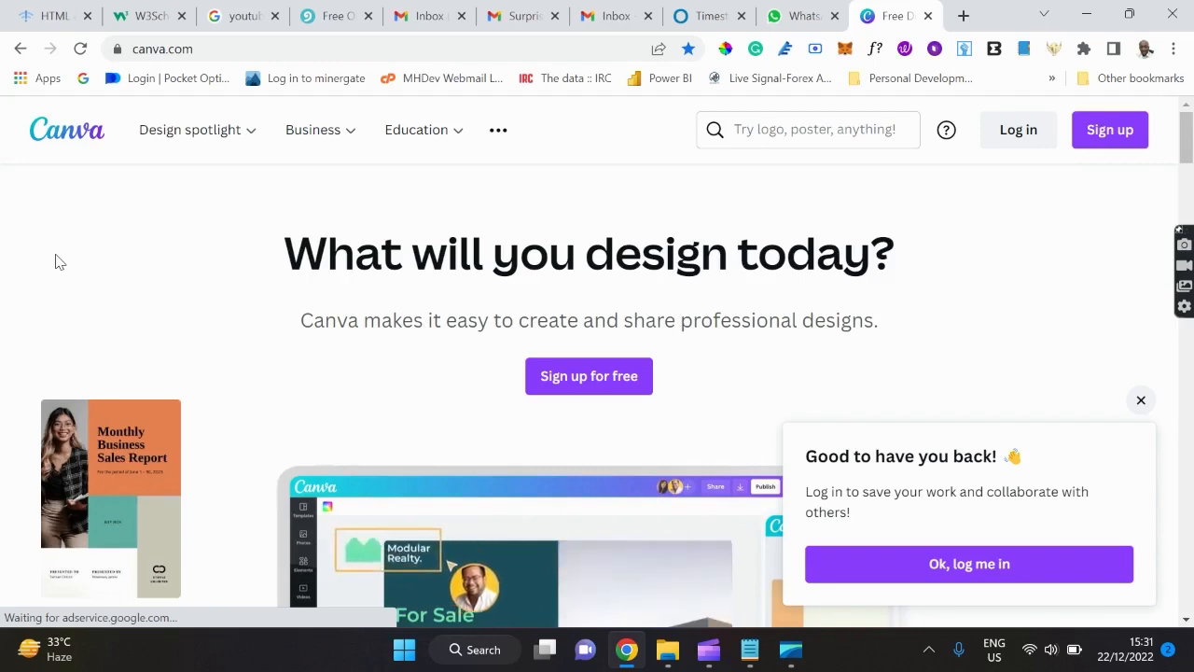
Close the 'Good to have you back' popup, then bring up the Sign up dialog.
mouse_move(416, 131)
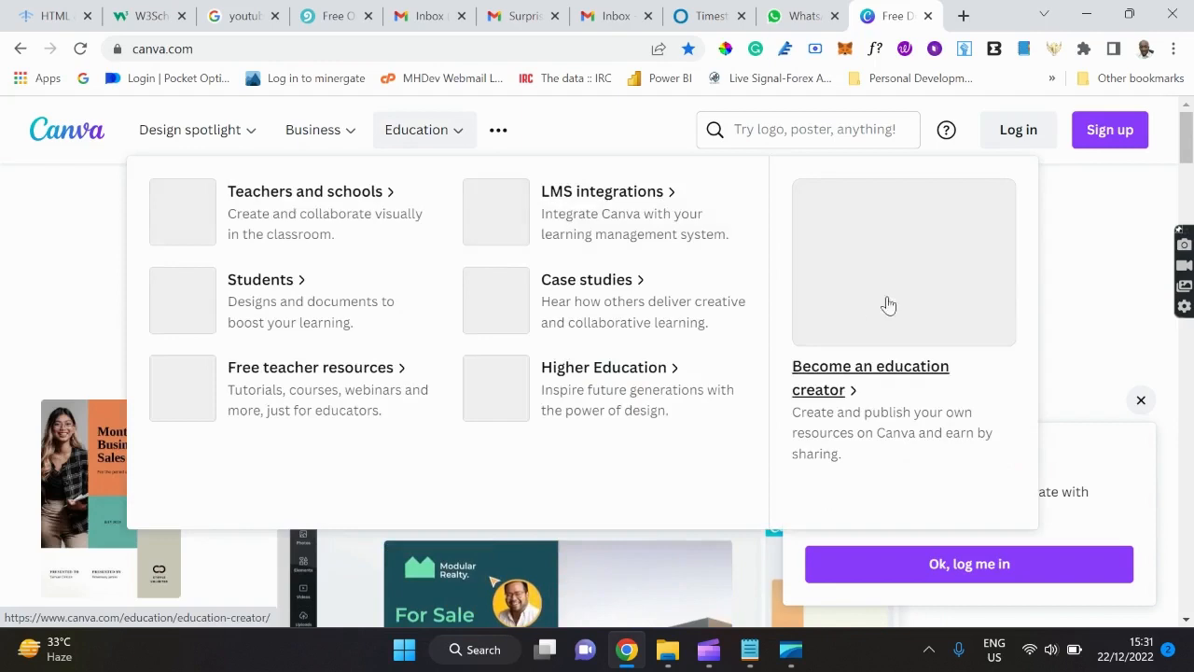
click(1141, 400)
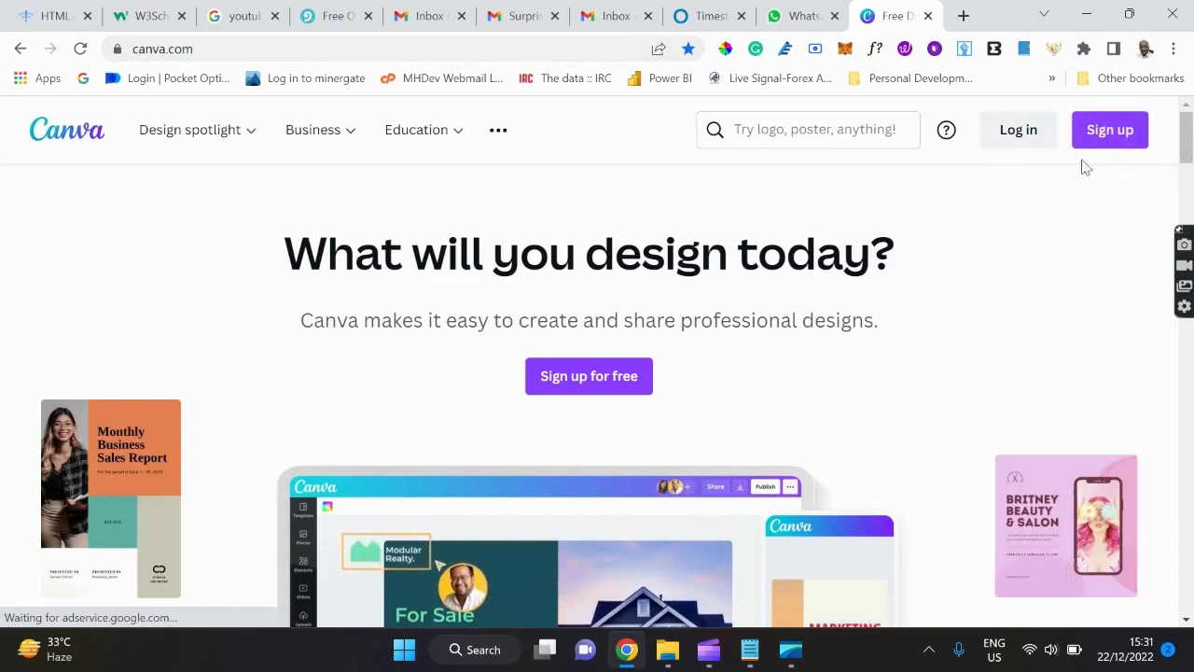
click(1110, 135)
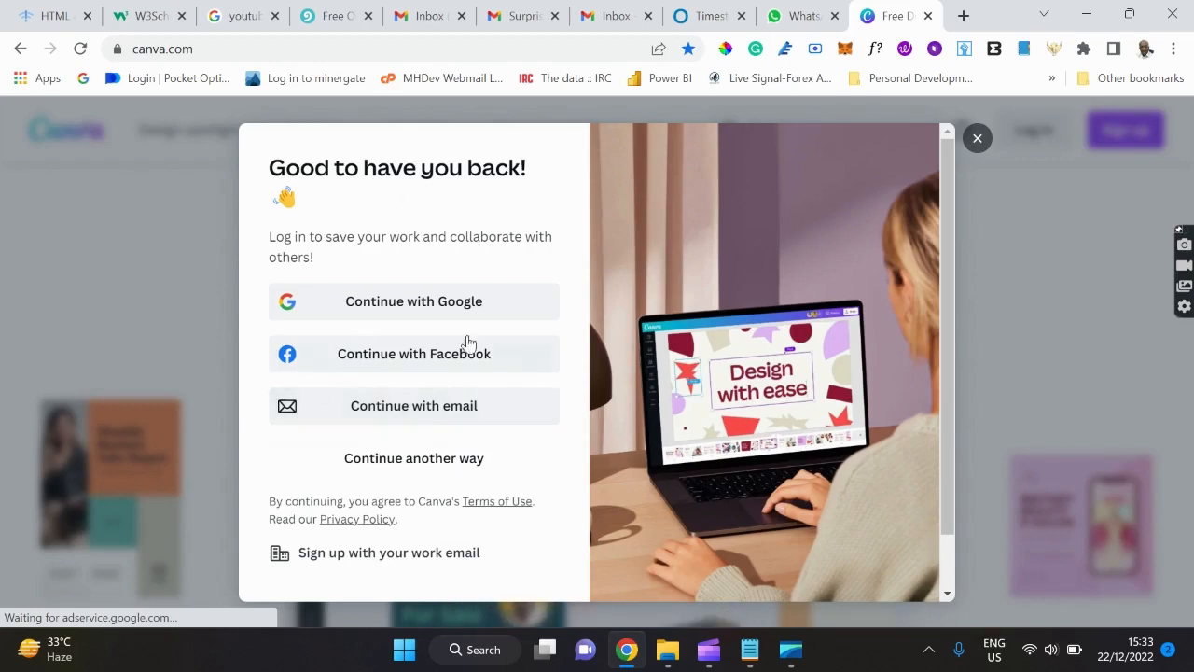
Log in to Canva with the account email and the saved password.
click(978, 139)
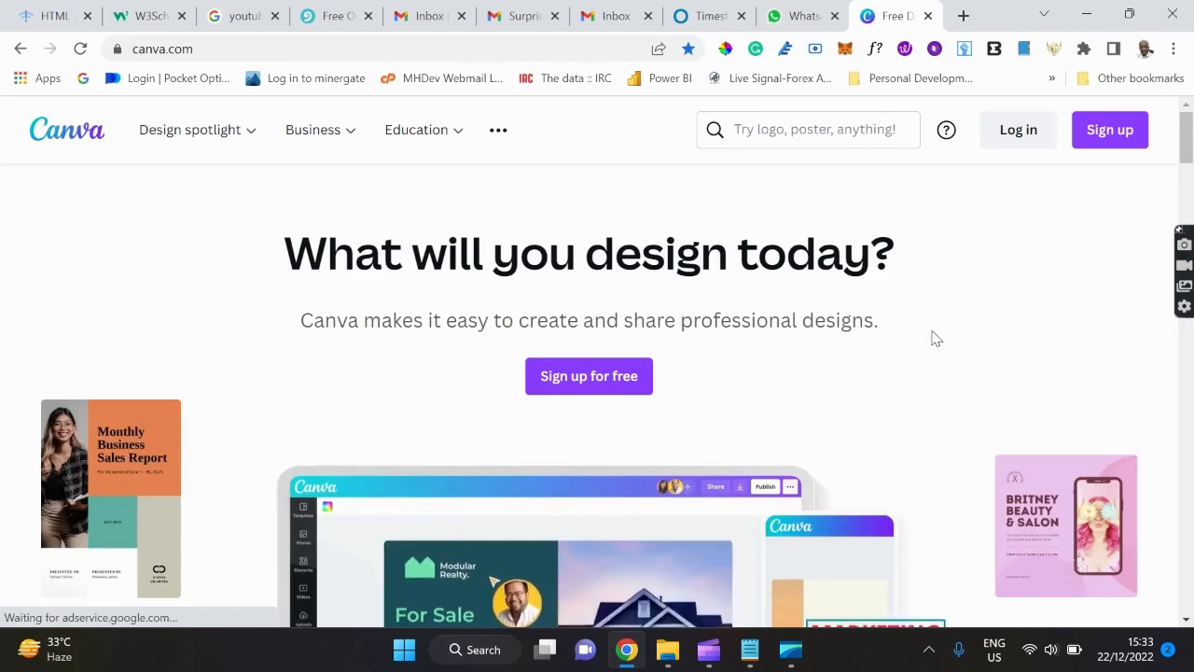
click(1016, 144)
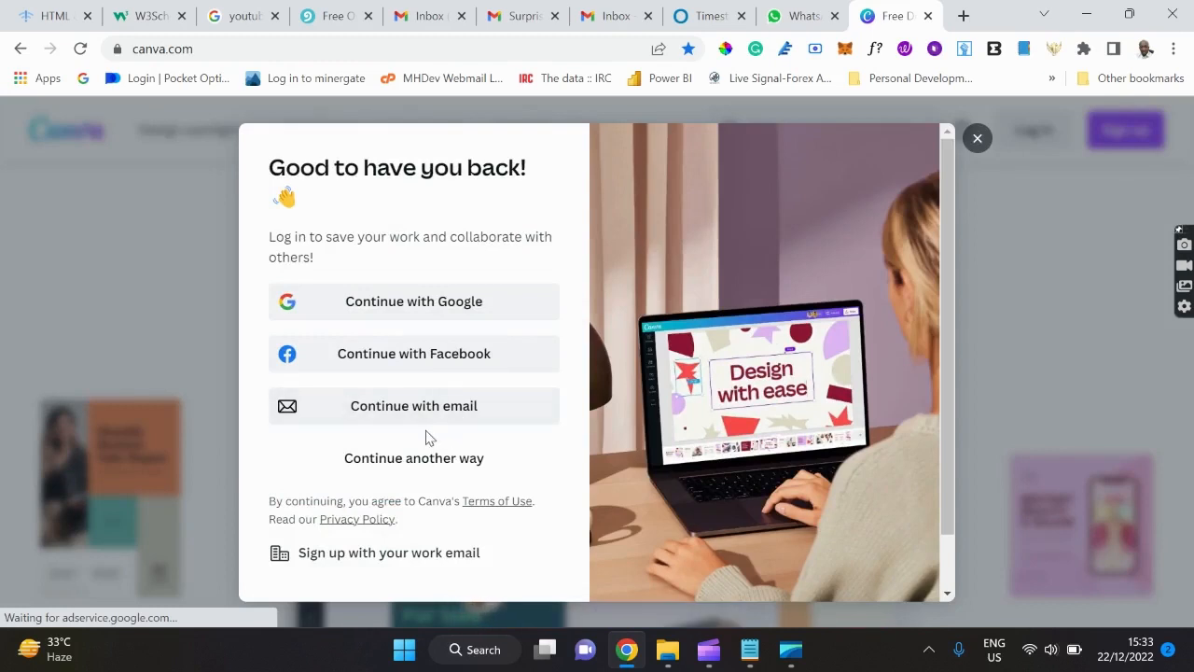
click(395, 417)
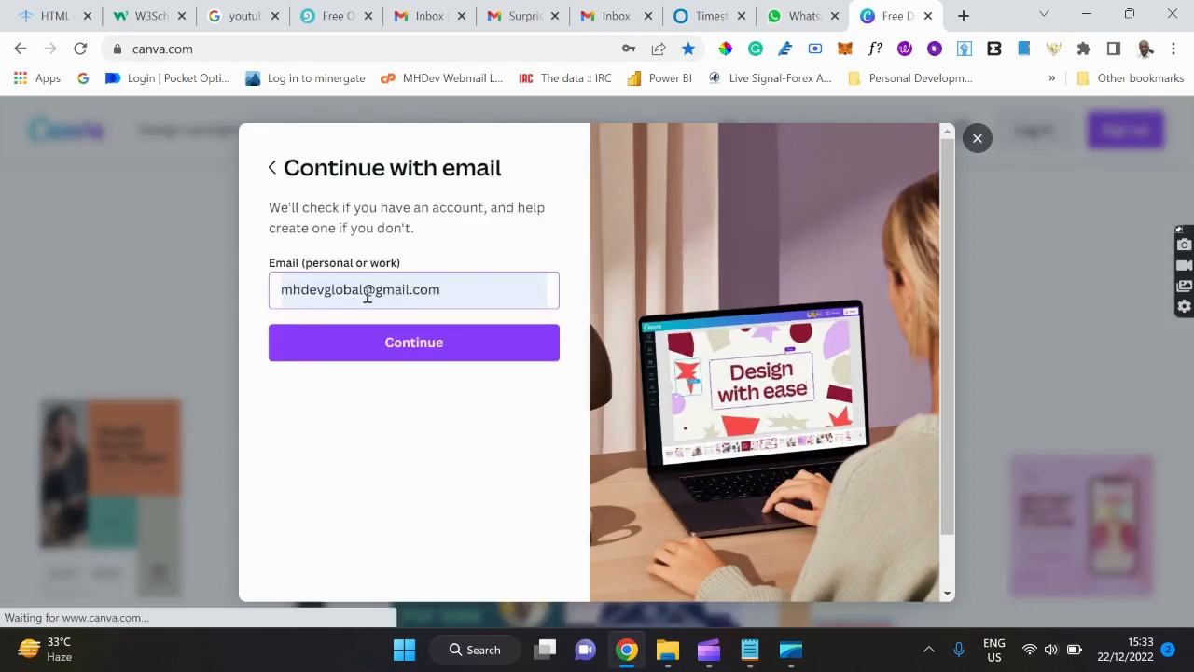
click(399, 342)
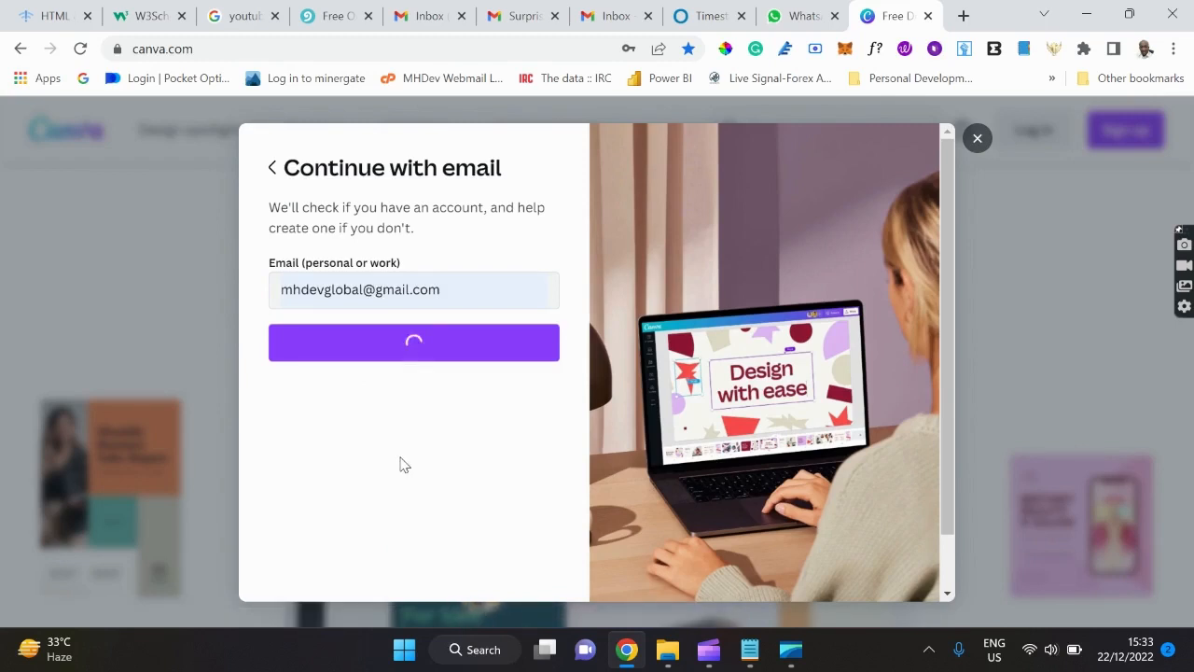
click(348, 269)
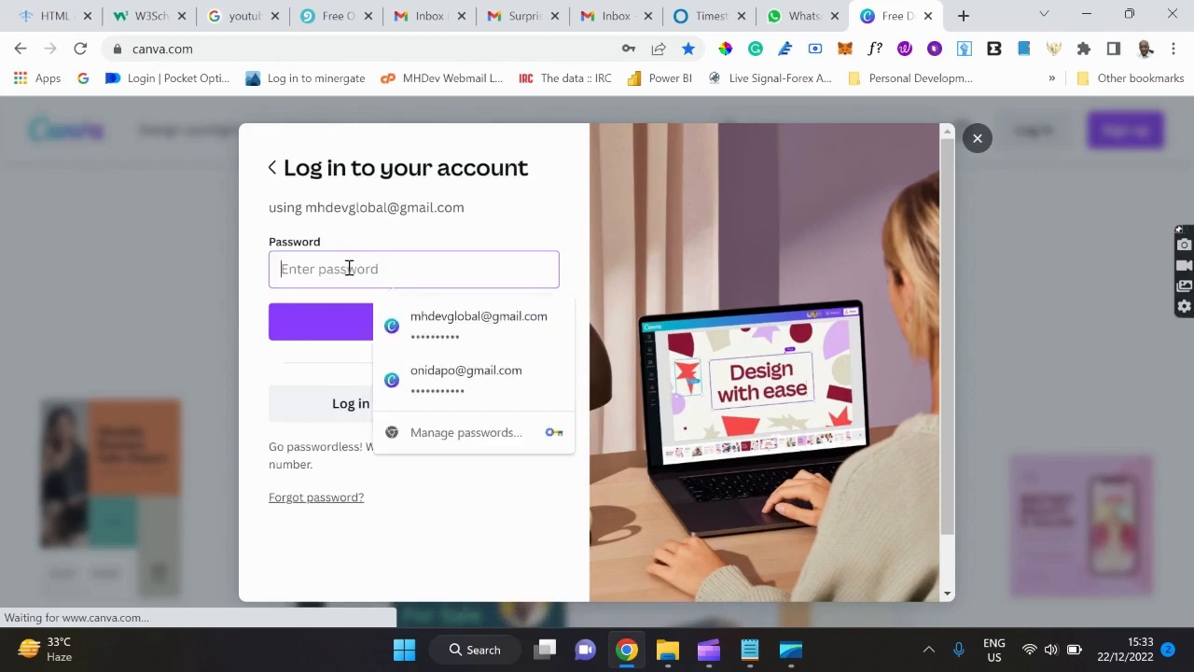
click(435, 321)
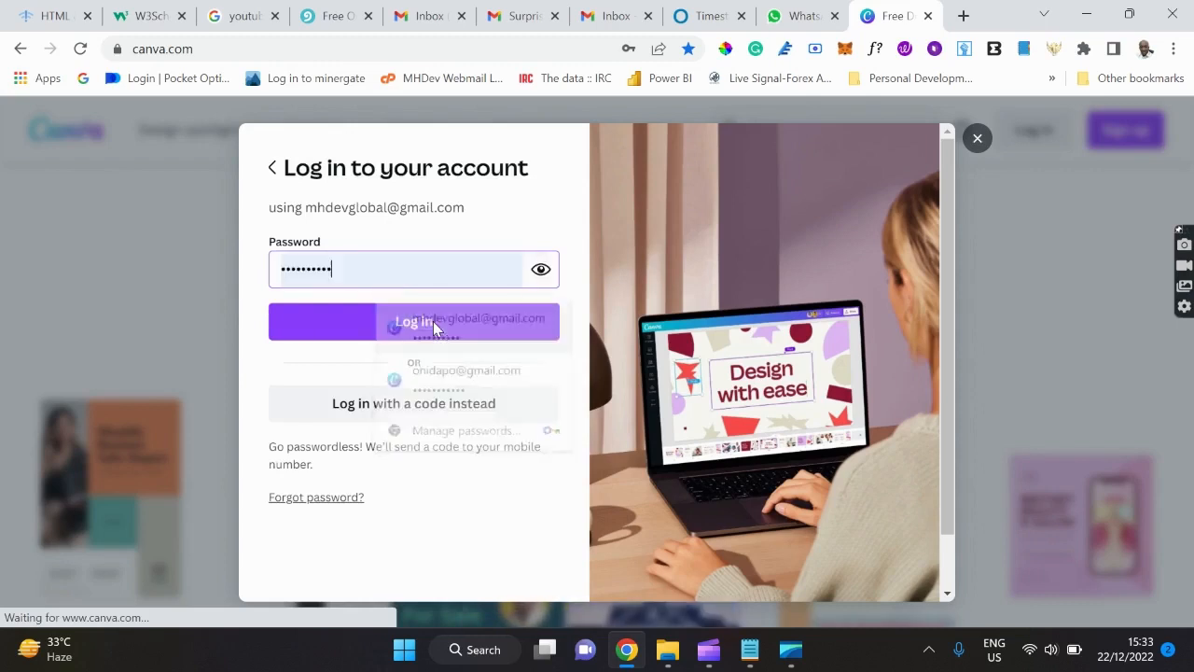
click(368, 328)
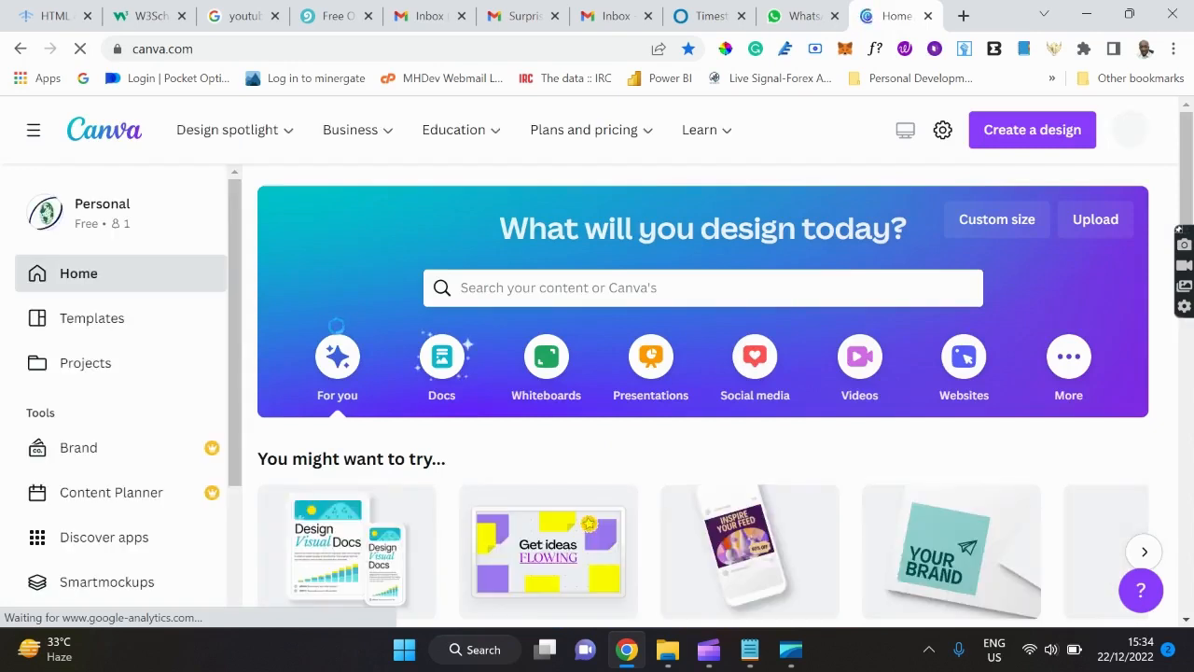
View the Windows desktop app download page, return home, and bring the Notepad outline forward.
mouse_move(289, 140)
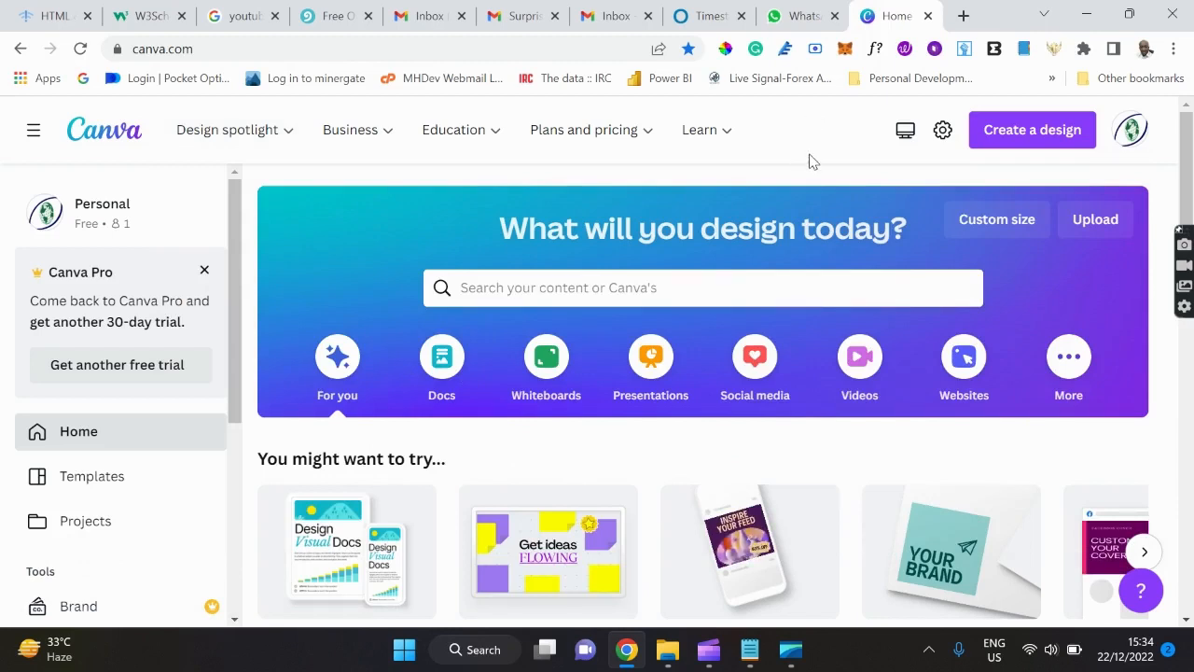
click(906, 140)
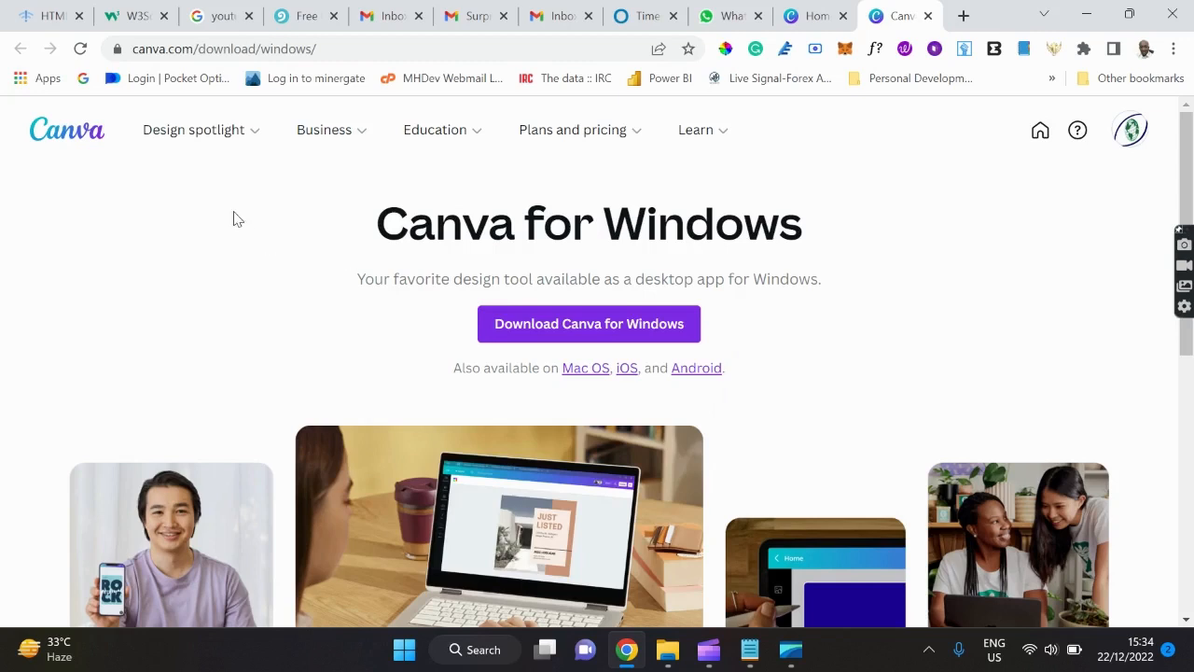
click(68, 137)
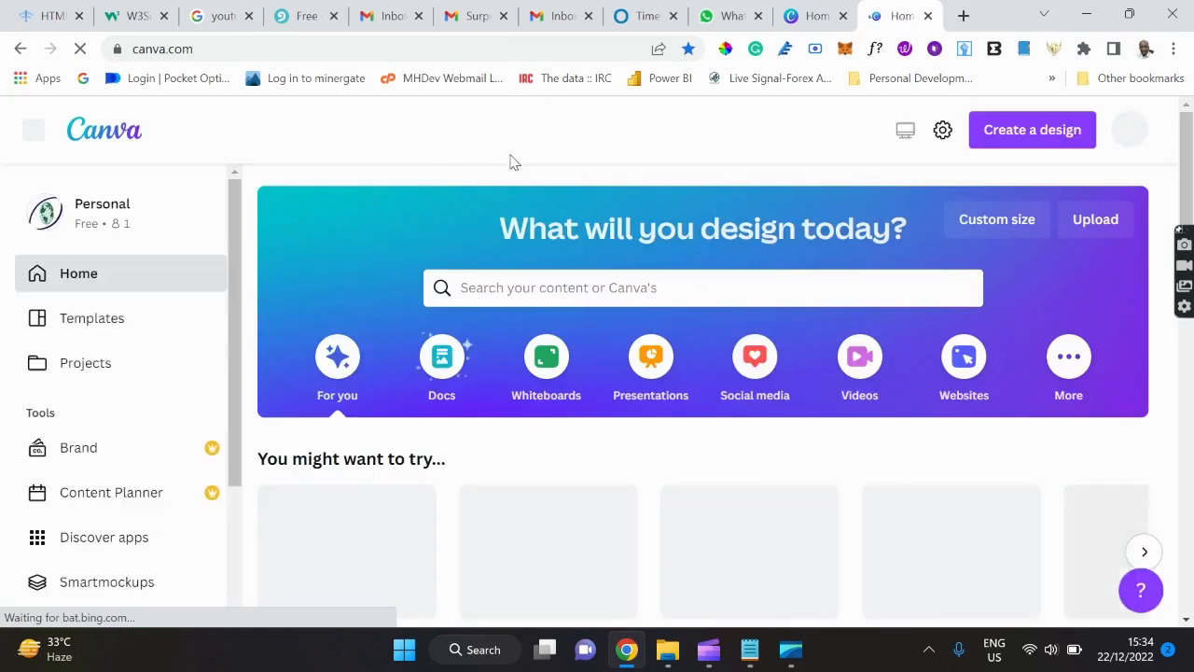
mouse_move(462, 131)
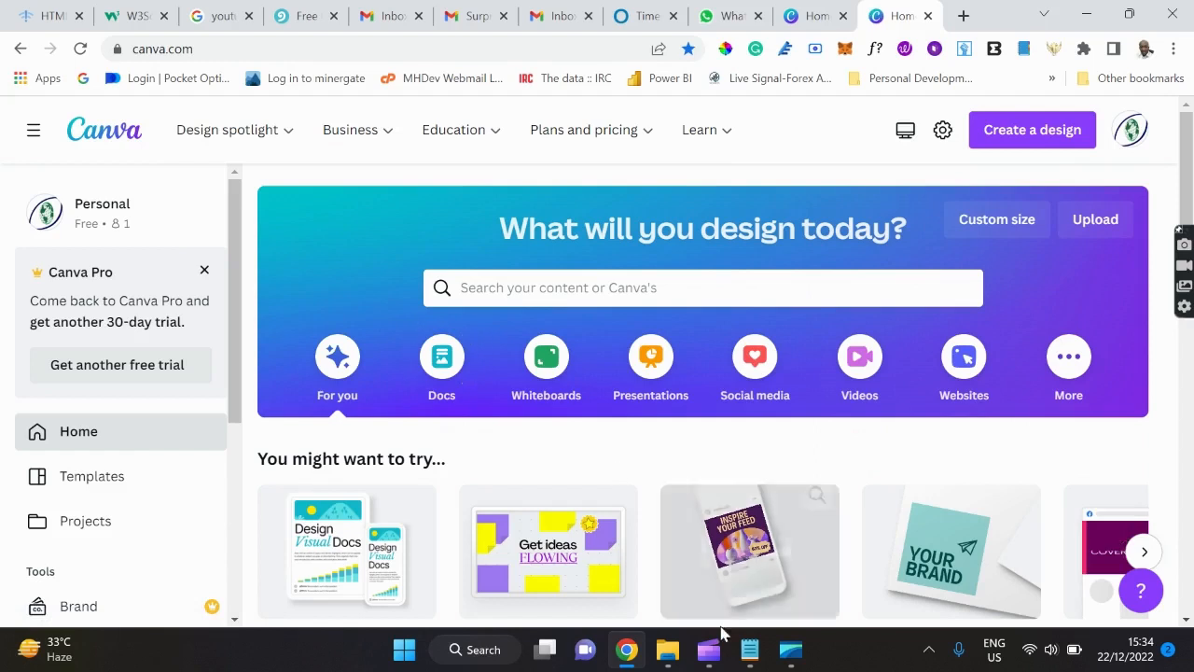
click(757, 665)
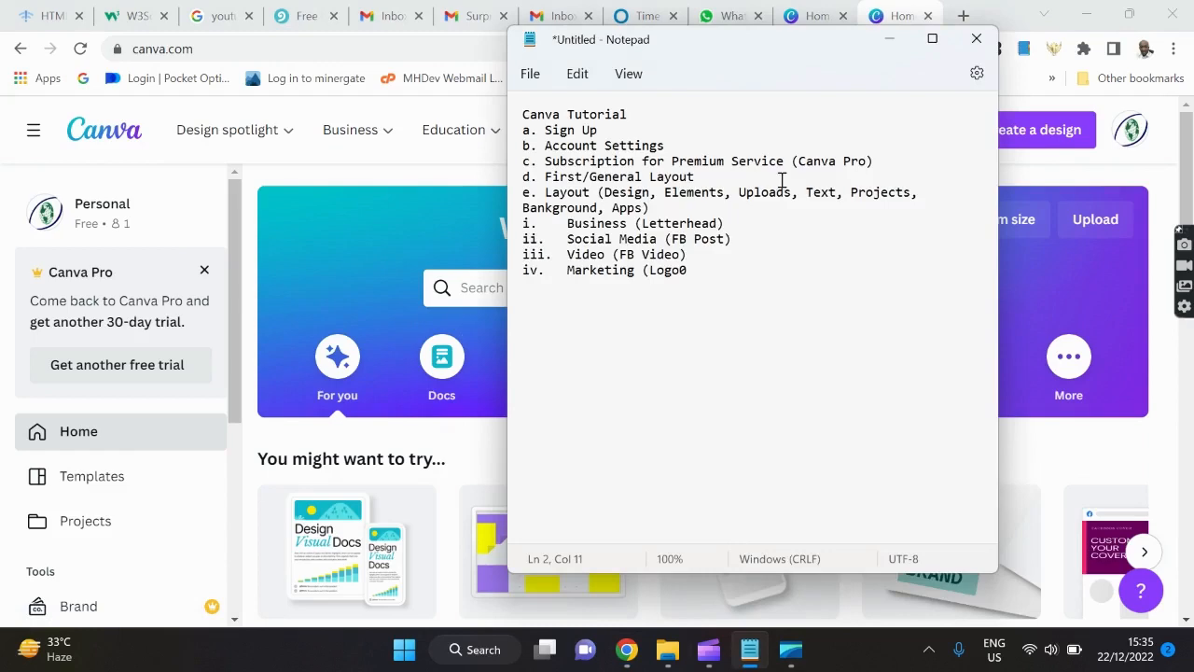
Minimize the Notepad outline and open Canva's Your account settings.
click(891, 40)
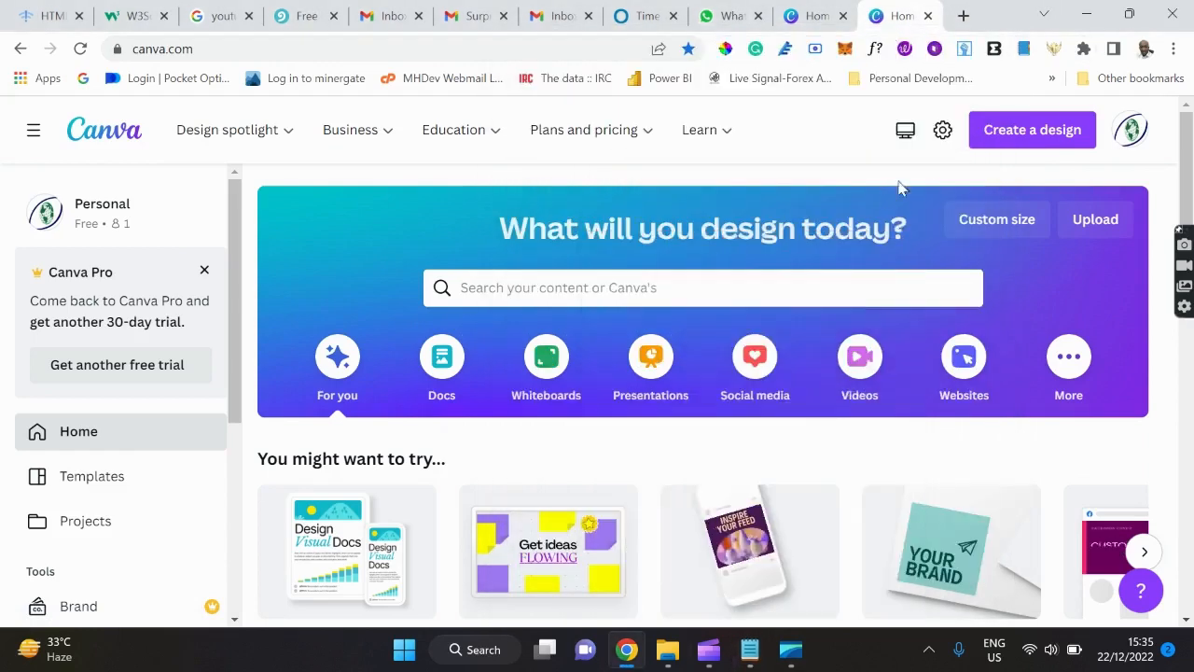
click(944, 133)
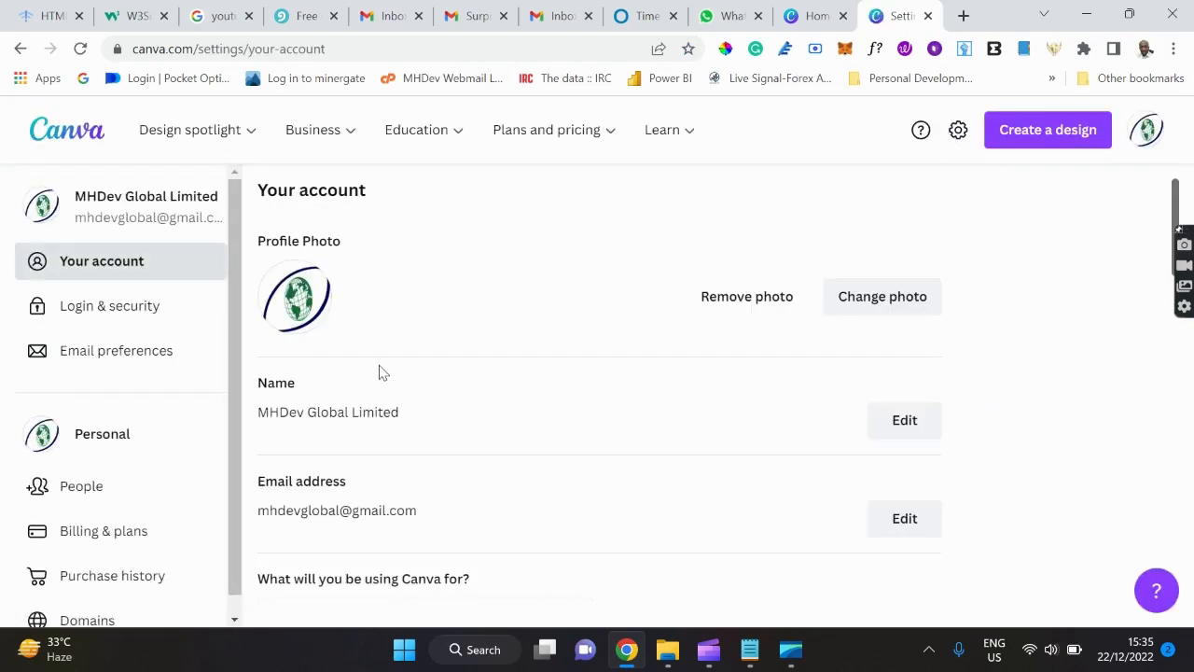
Review the 'What will you be using Canva for?' choices, keeping Small business selected.
scroll(379, 371, down, 2)
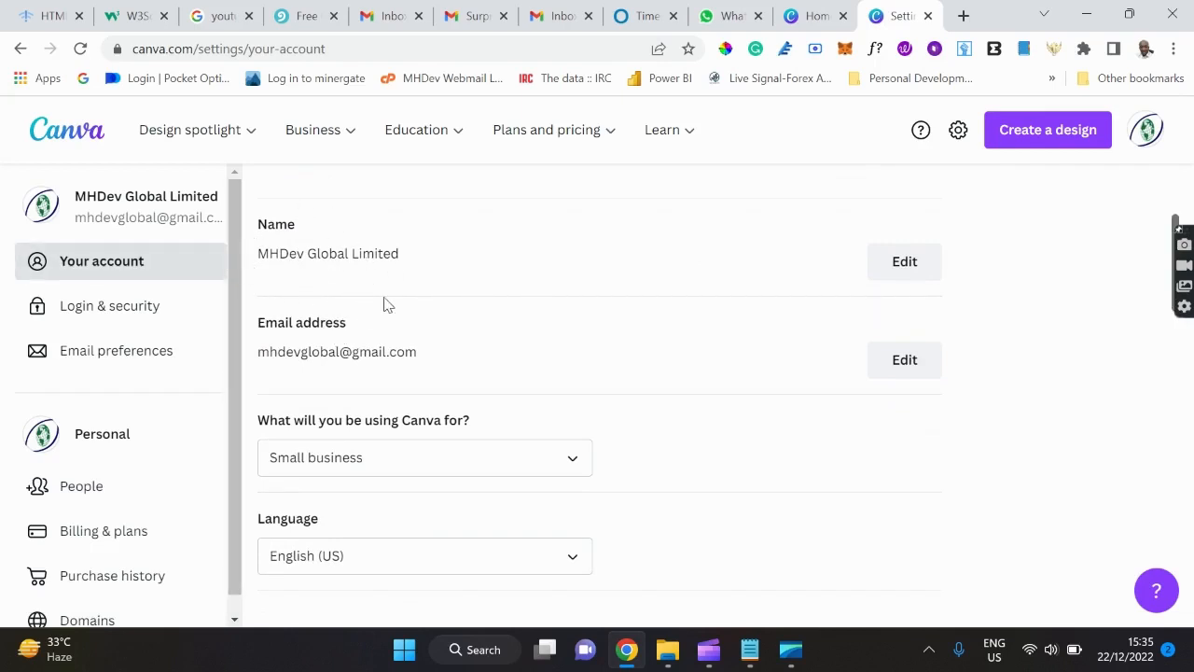
scroll(384, 301, up, 2)
scroll(382, 302, down, 2)
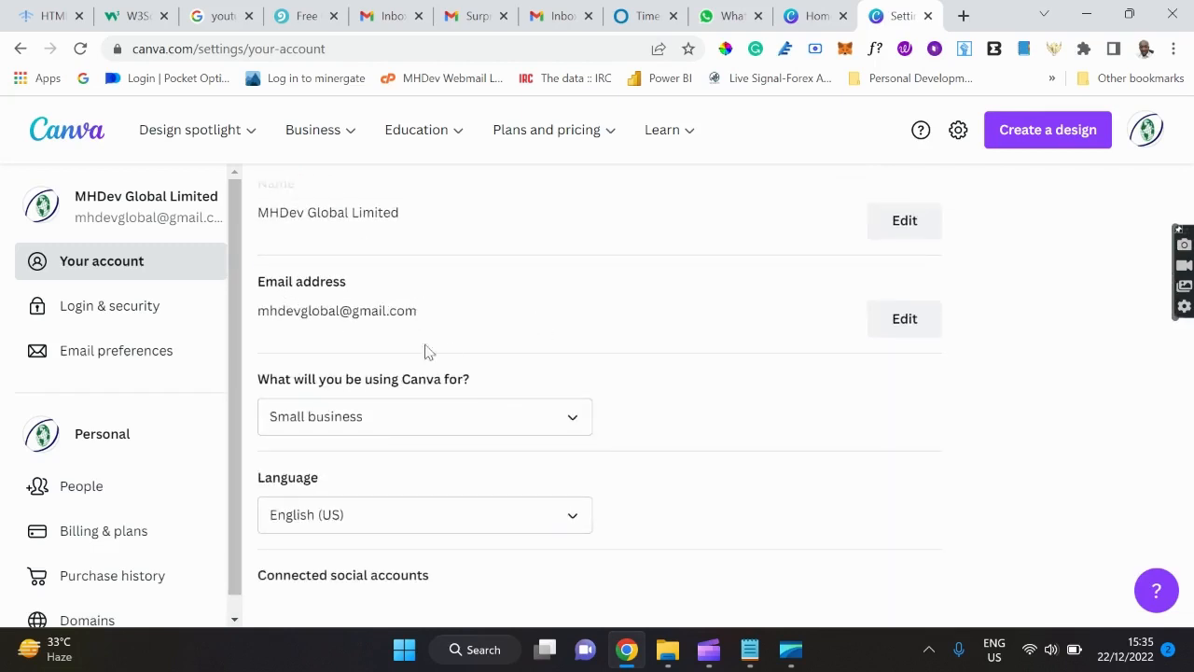
scroll(573, 347, down, 1)
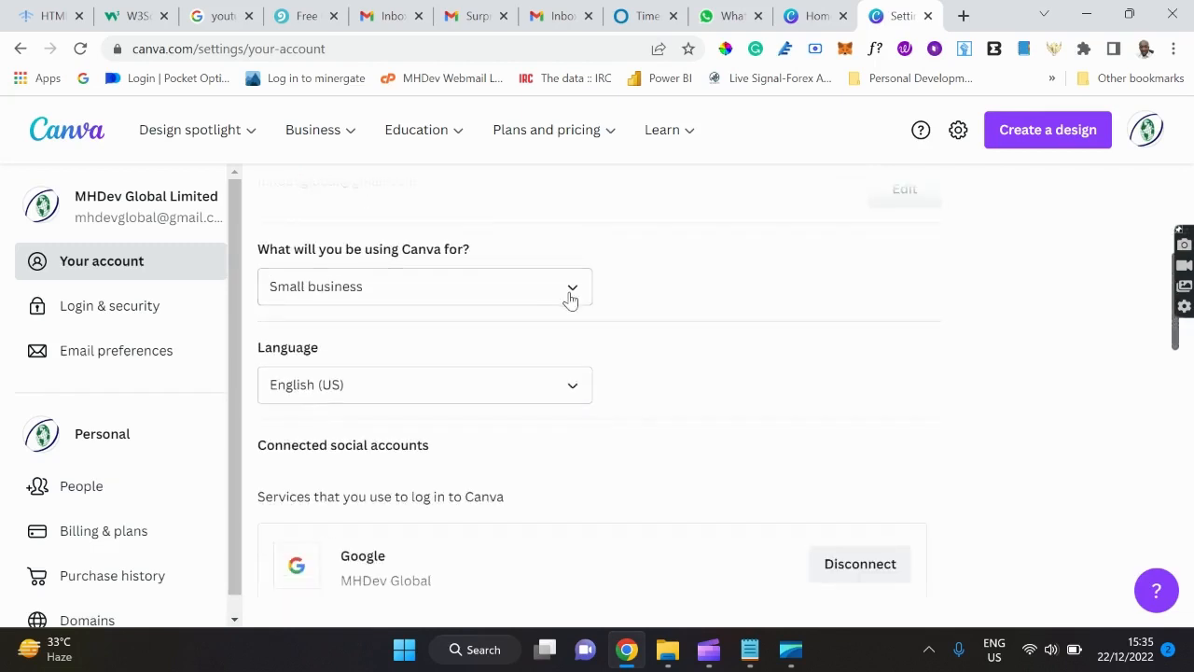
click(571, 296)
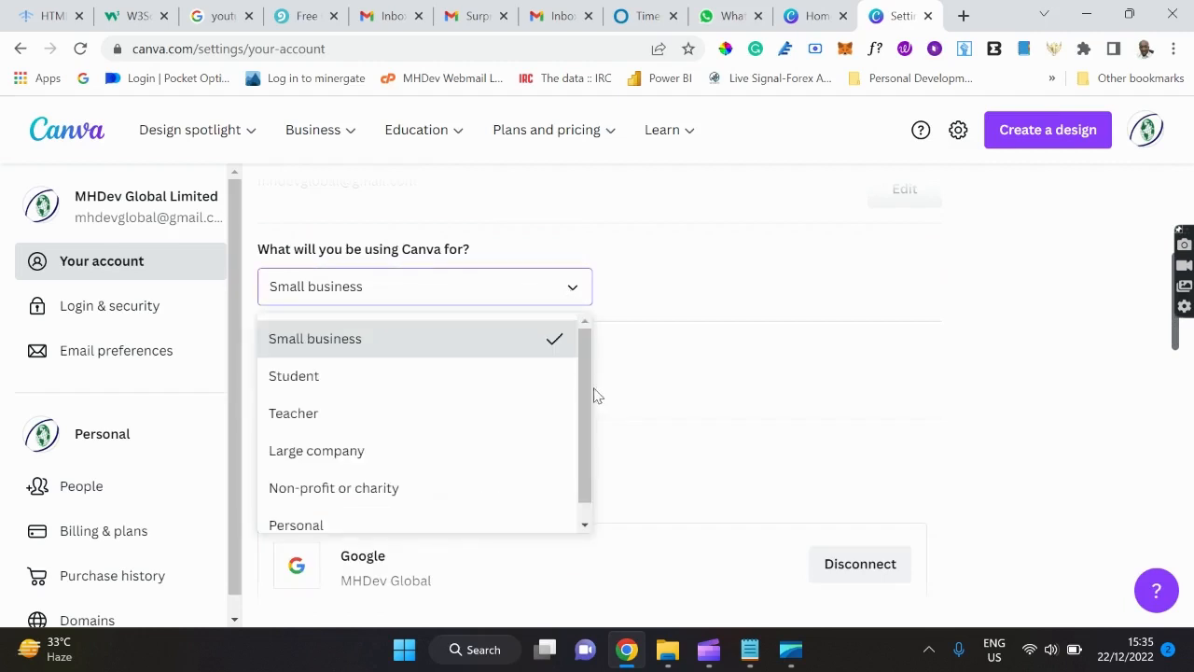
scroll(582, 411, down, 1)
scroll(577, 420, up, 1)
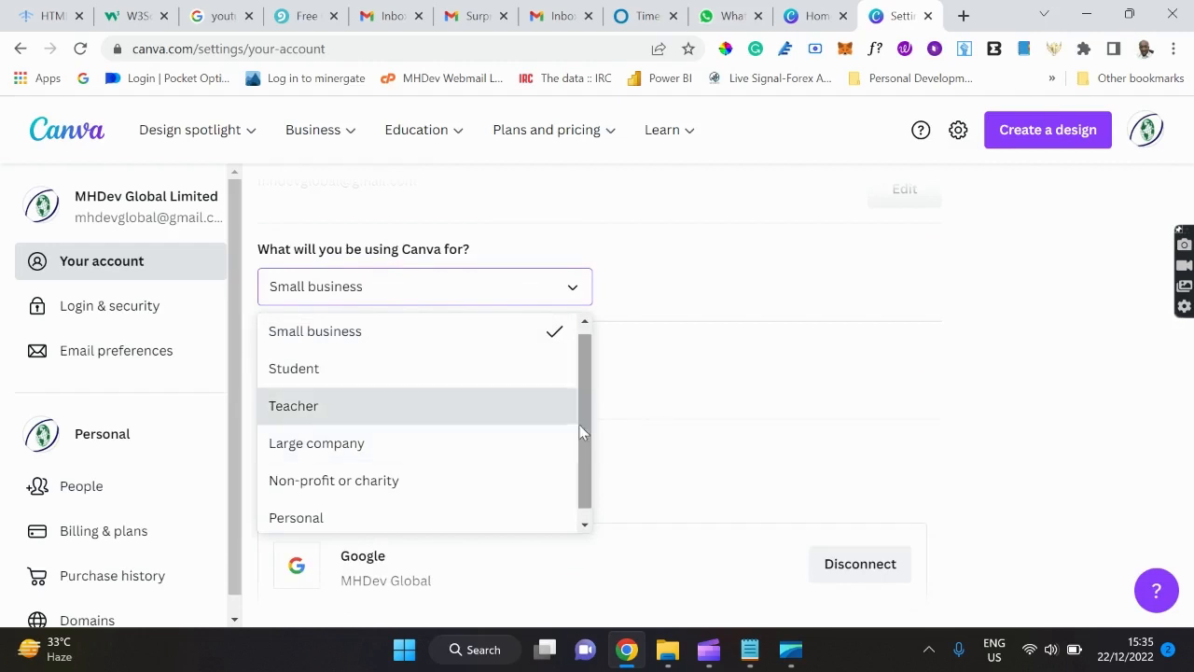
scroll(580, 427, down, 1)
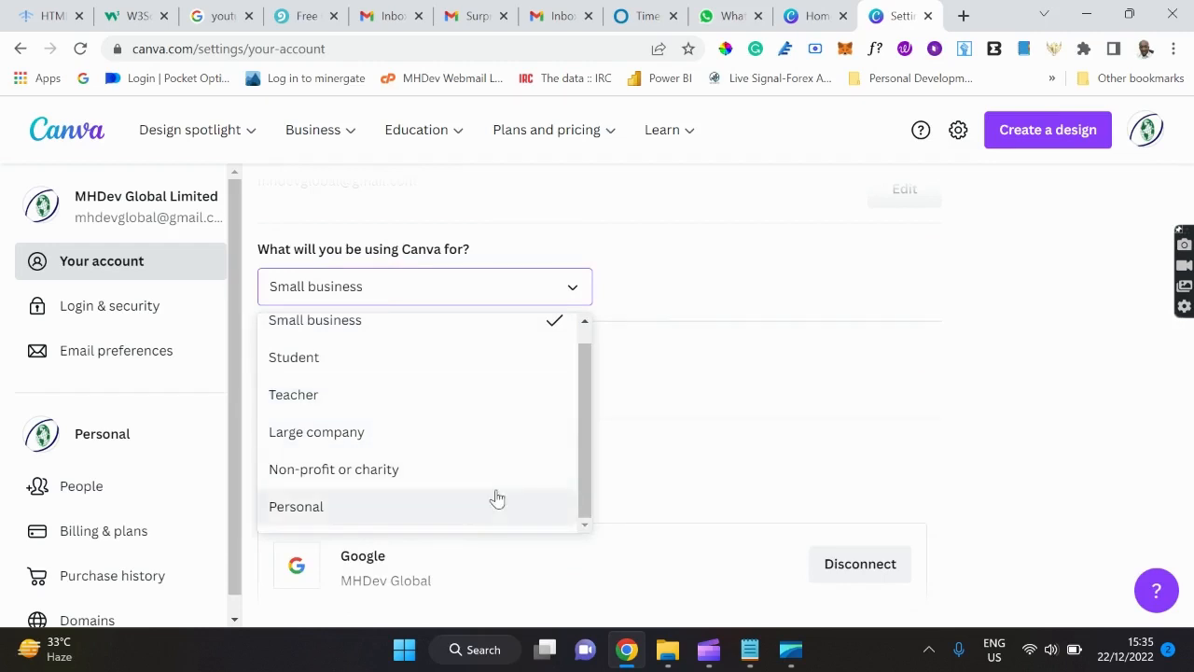
click(625, 298)
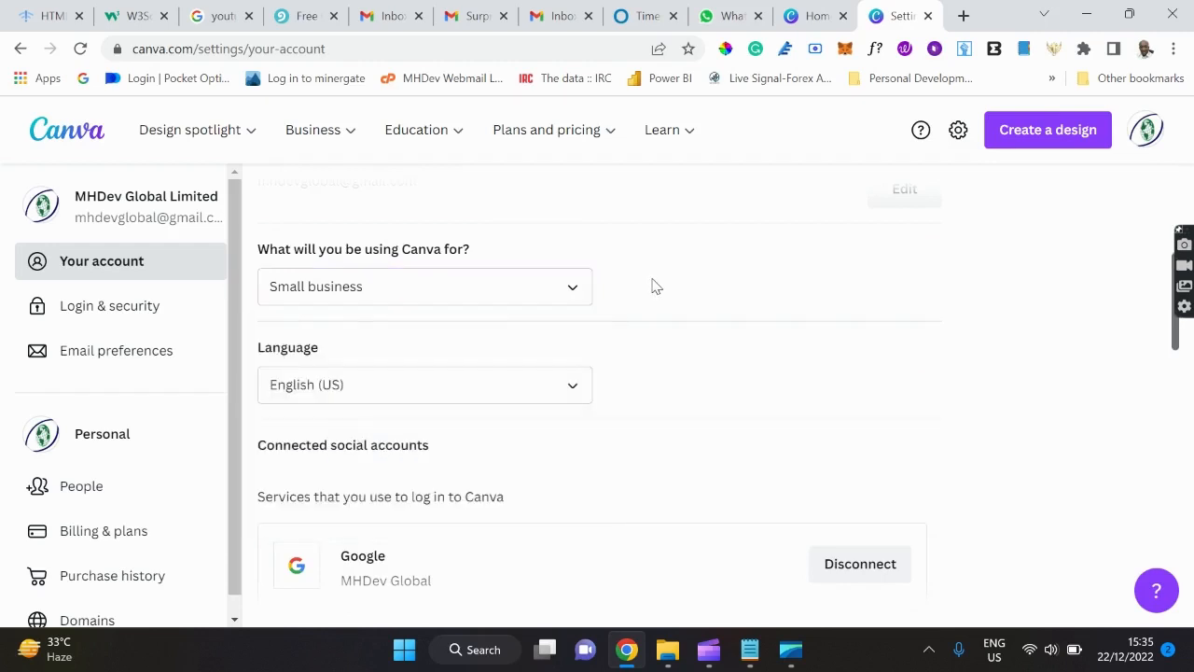
Scroll down the Your account page to the Theme options.
scroll(568, 398, down, 3)
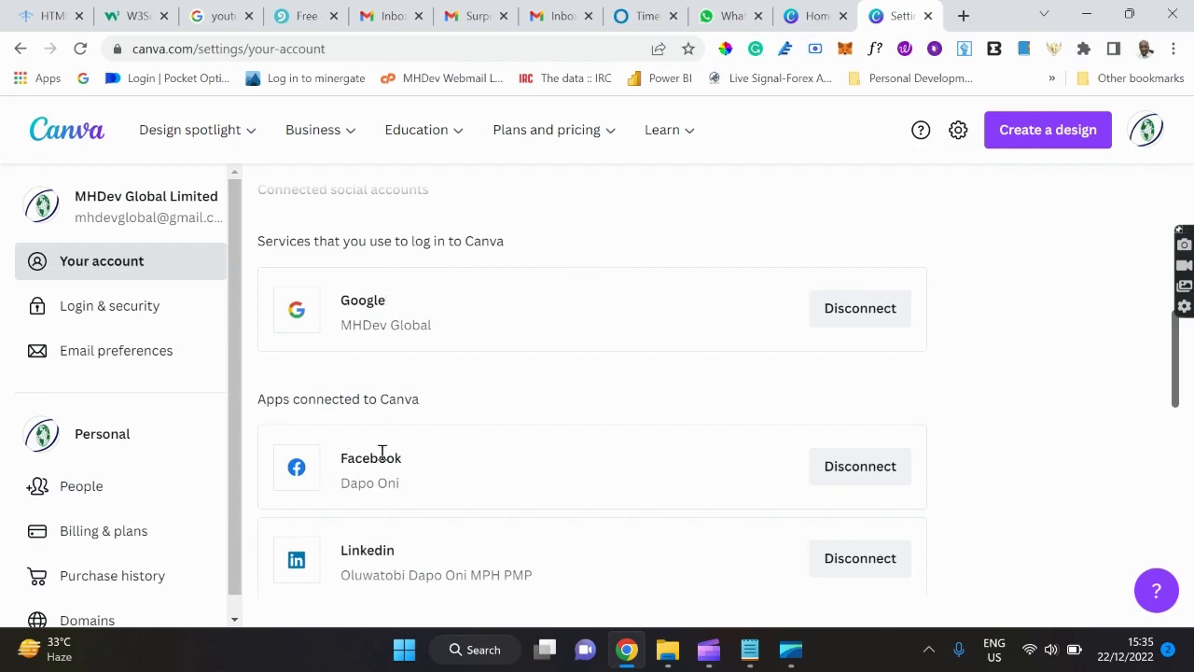
scroll(494, 460, down, 2)
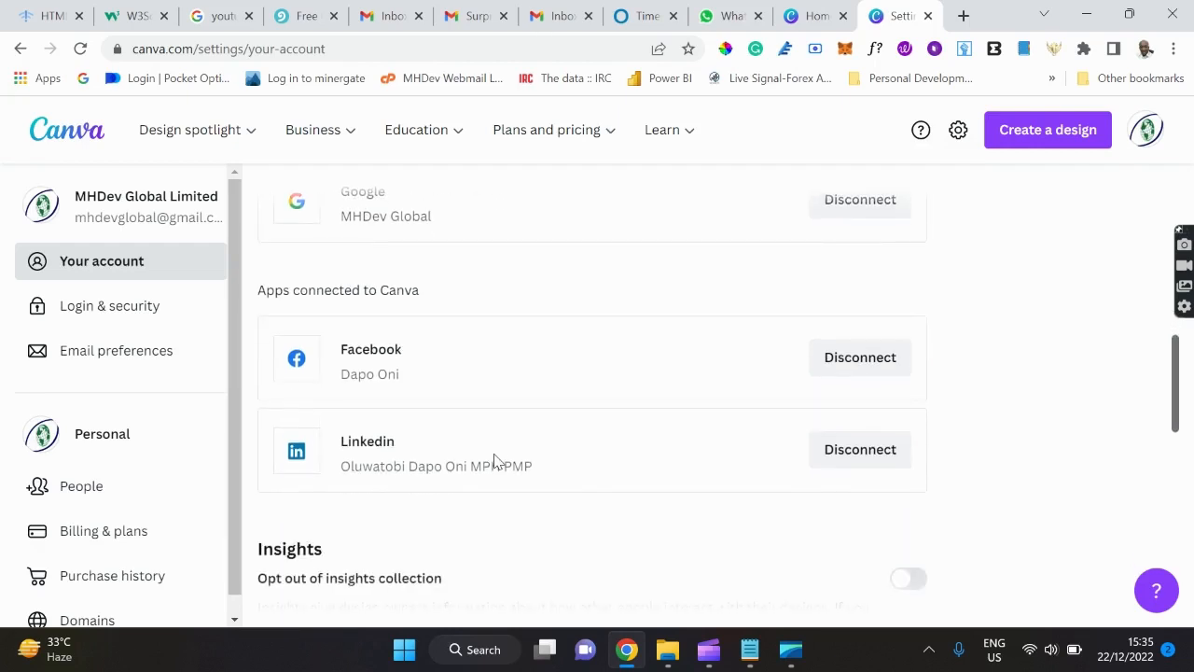
scroll(494, 460, up, 2)
scroll(494, 460, down, 9)
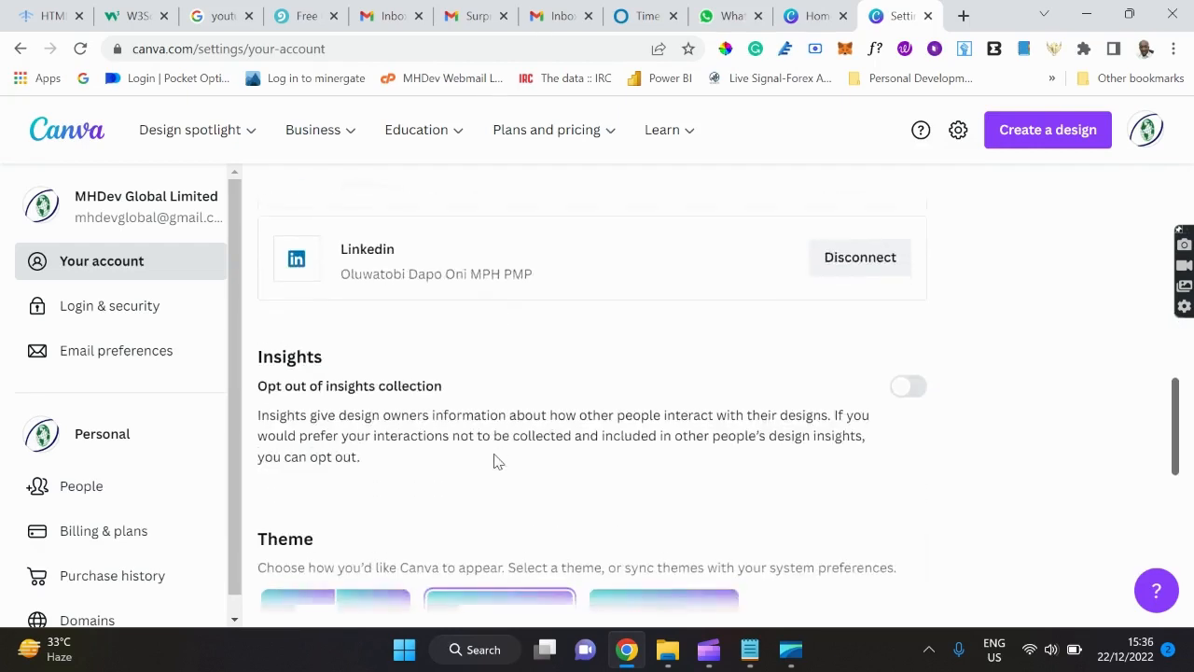
scroll(495, 457, up, 1)
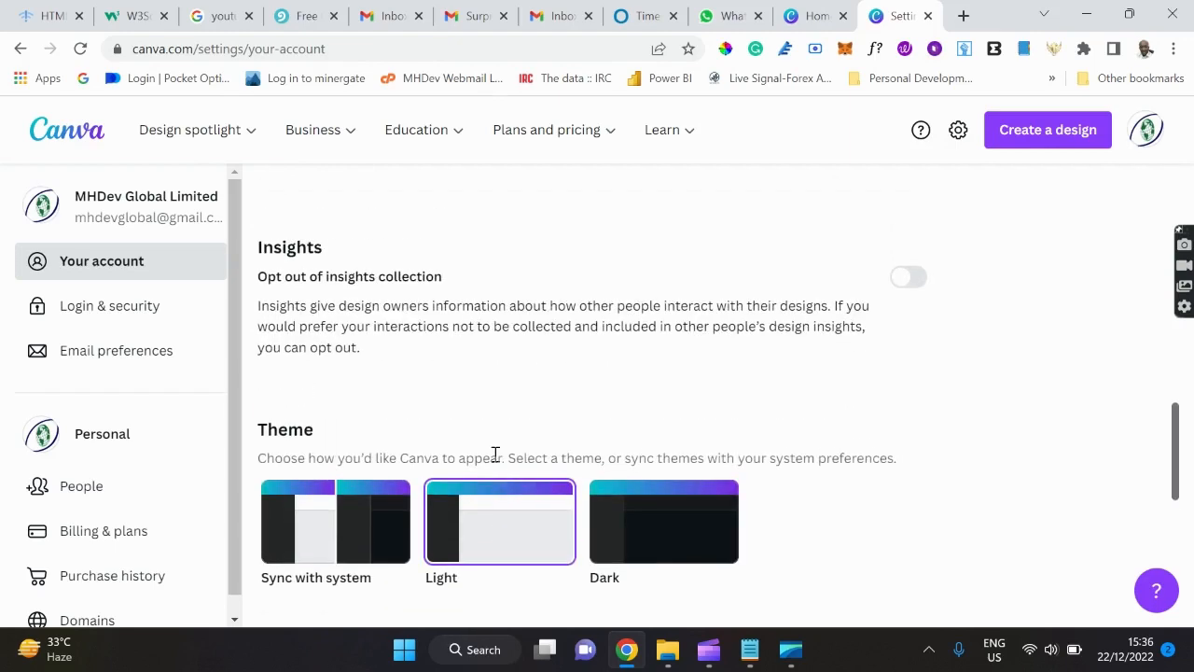
scroll(495, 457, down, 2)
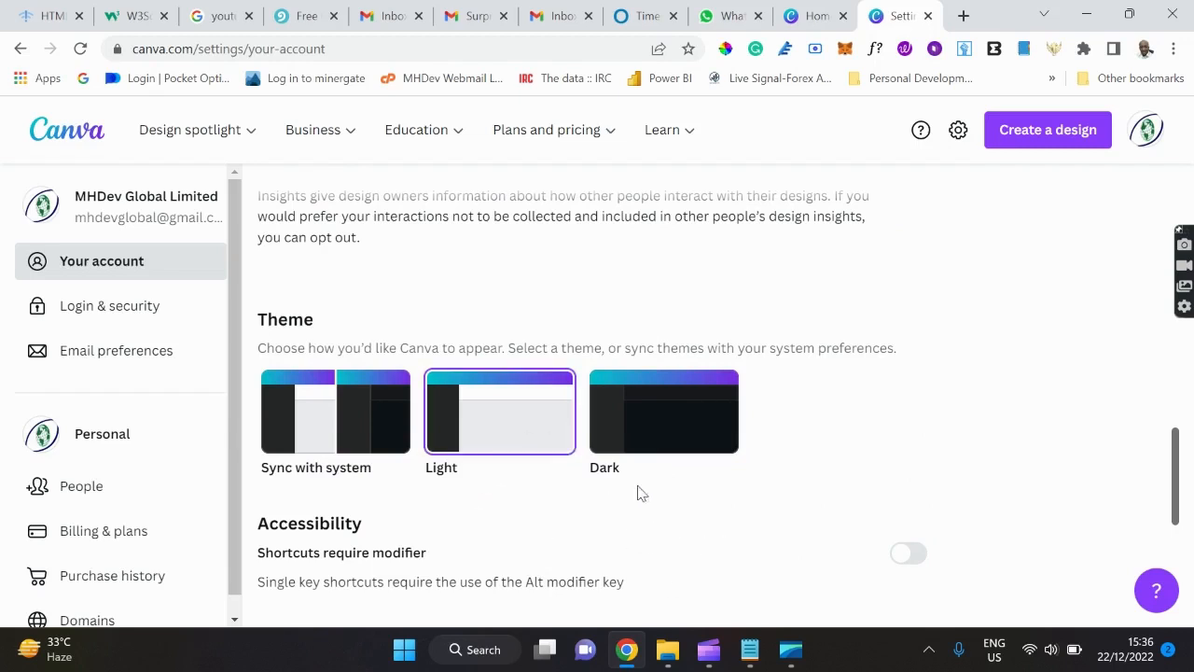
Try the Dark theme, then settle on the Light theme.
click(691, 430)
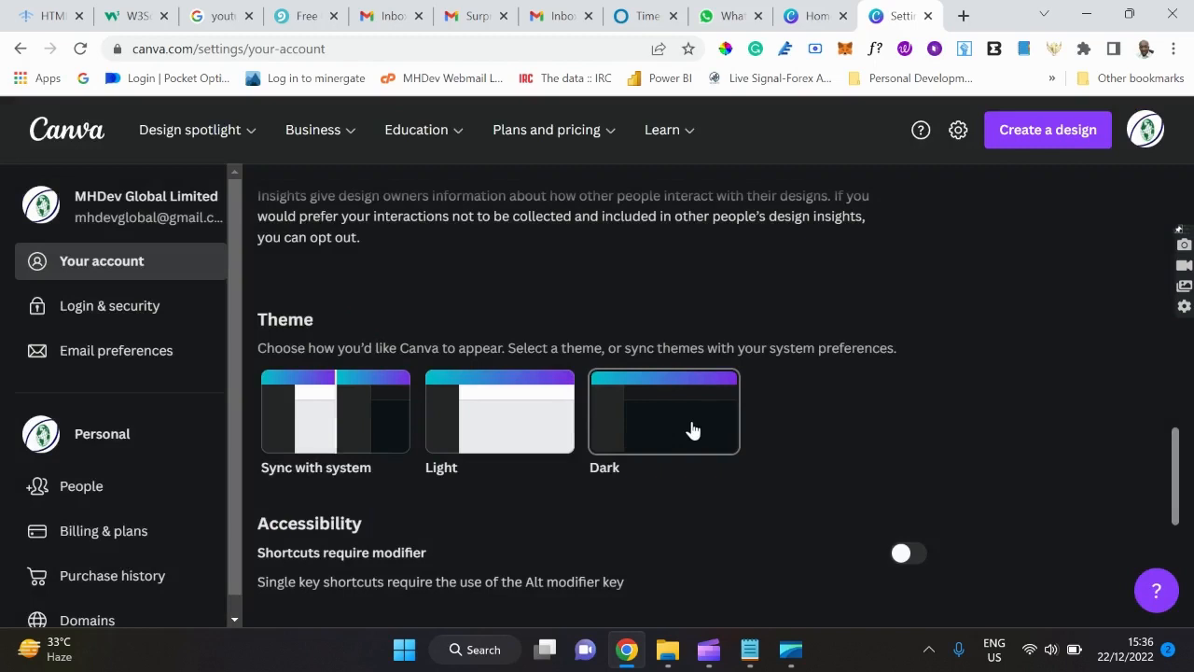
click(502, 428)
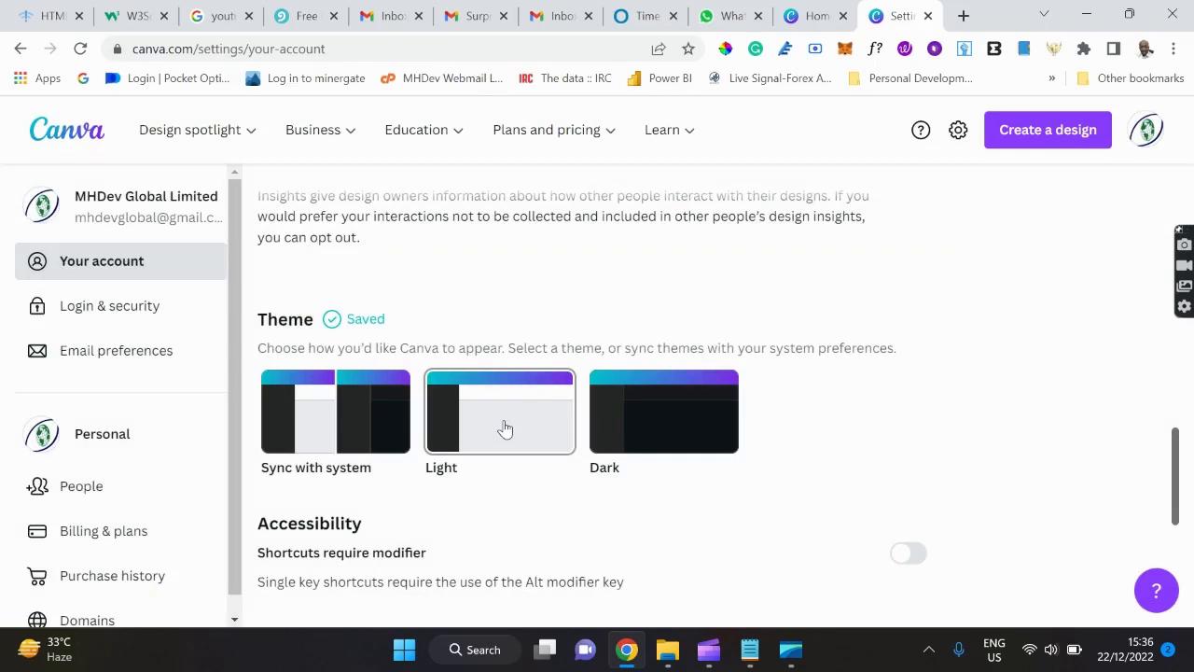
scroll(505, 427, down, 3)
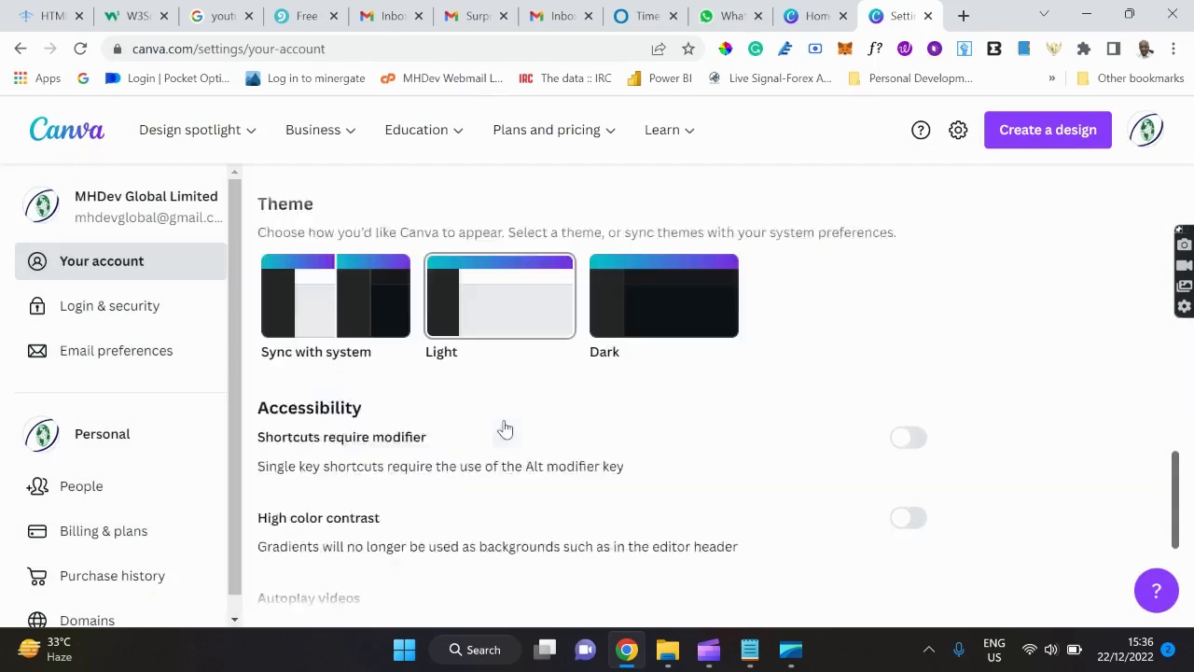
scroll(505, 421, down, 2)
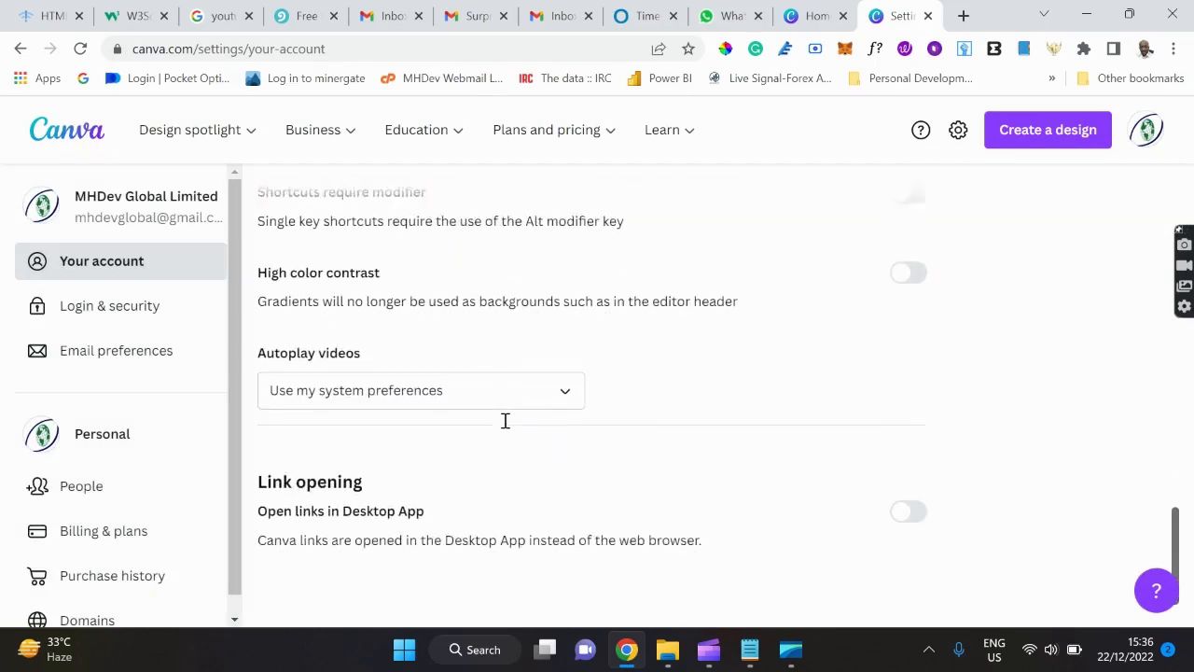
scroll(504, 428, up, 15)
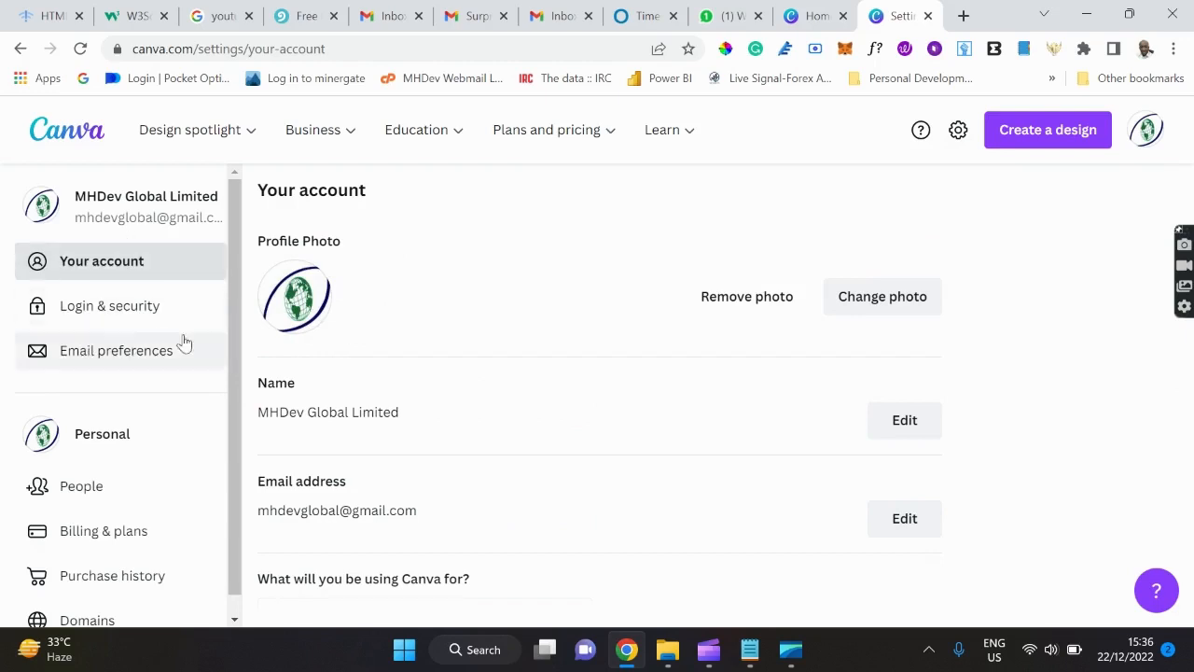
Open Login & security settings and look over its account options.
click(163, 314)
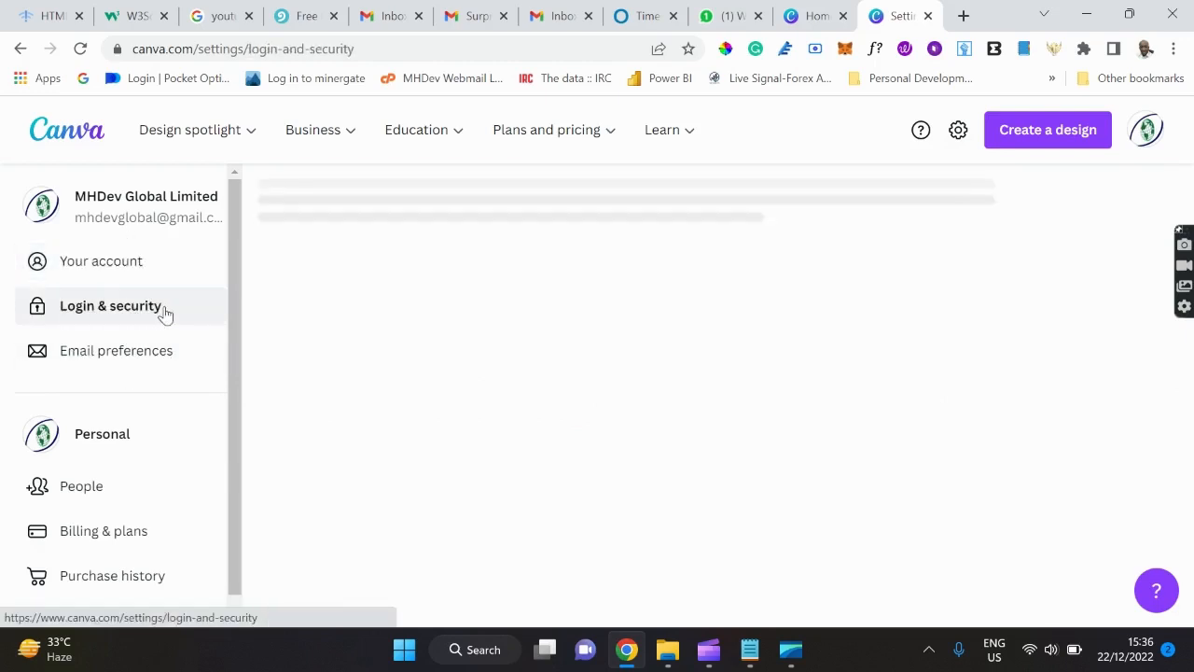
scroll(506, 296, down, 2)
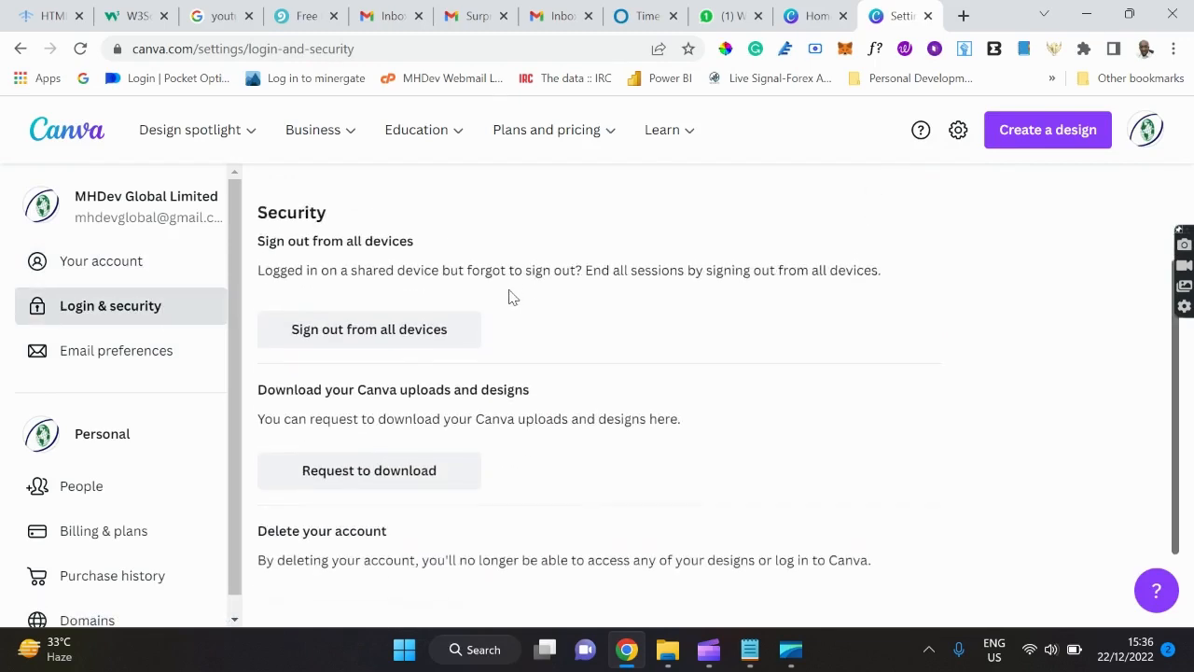
scroll(512, 297, down, 1)
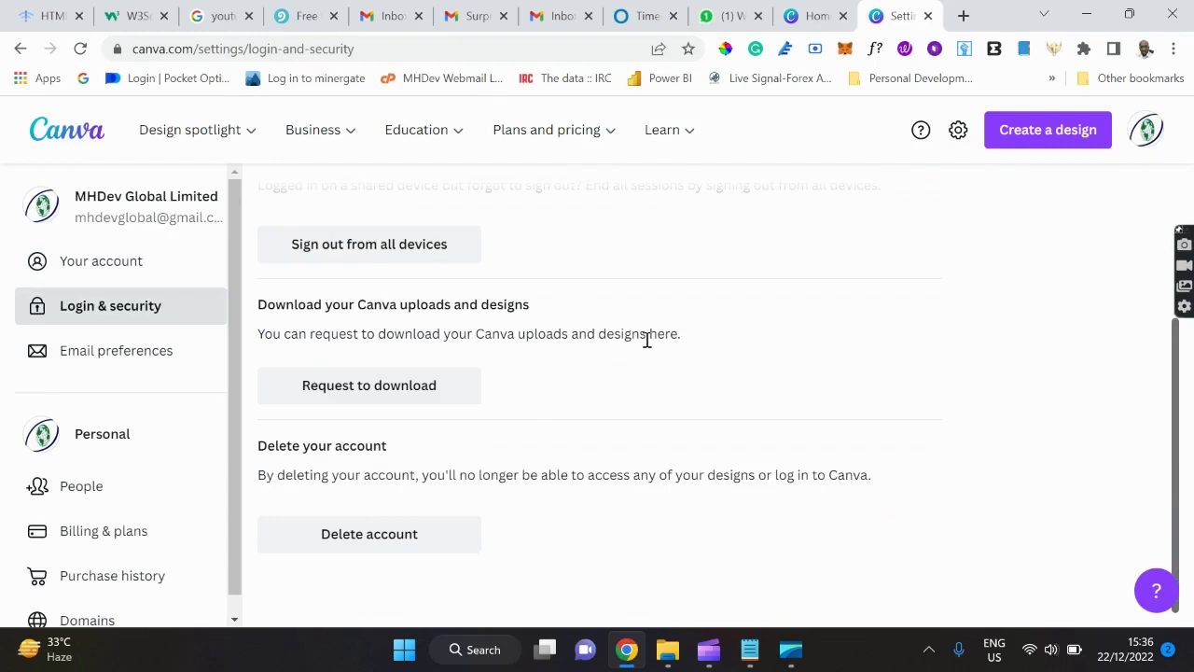
scroll(645, 341, up, 3)
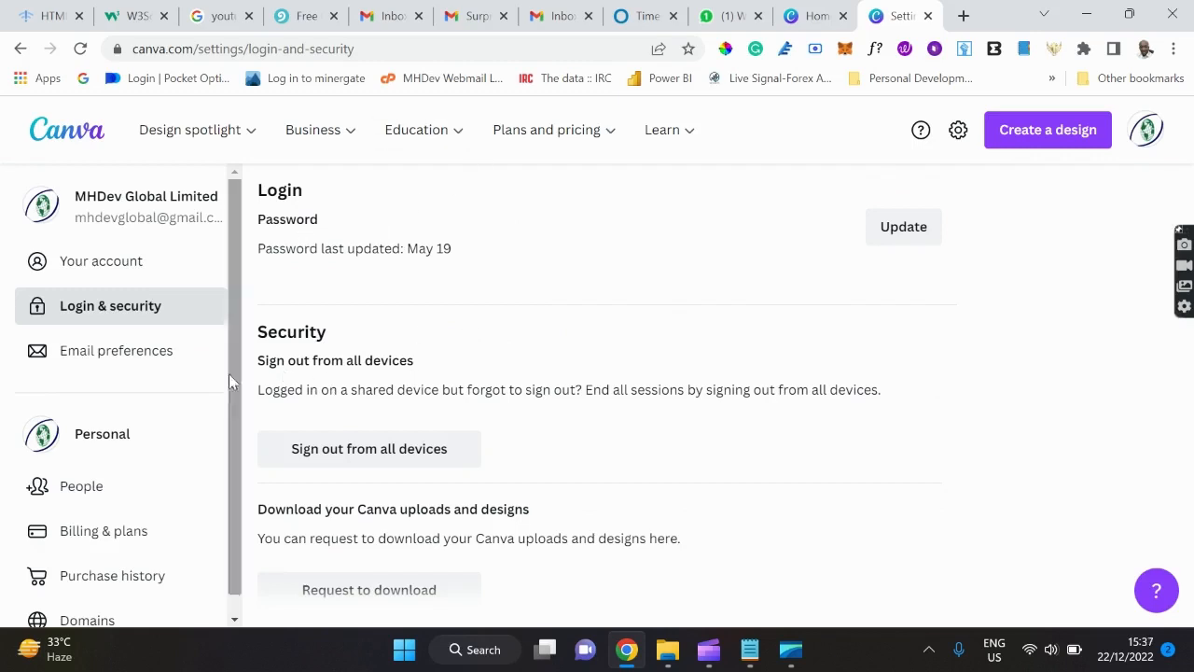
Browse Email preferences, then switch to People showing the single Owner member.
click(129, 360)
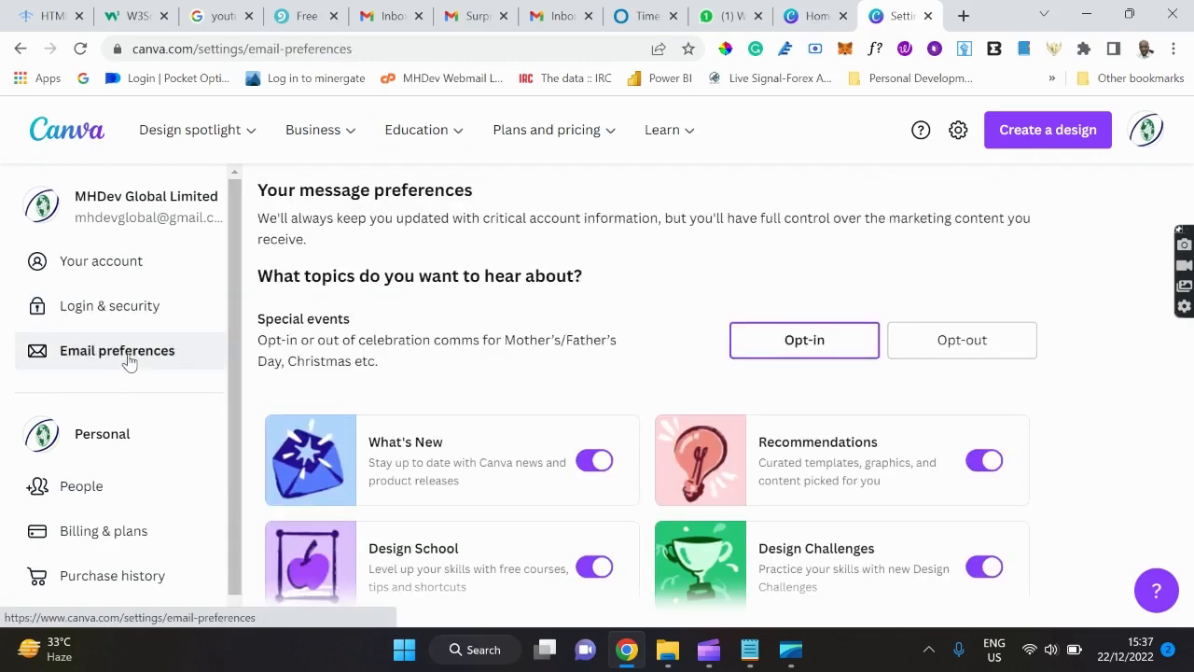
scroll(508, 317, down, 3)
scroll(508, 317, up, 3)
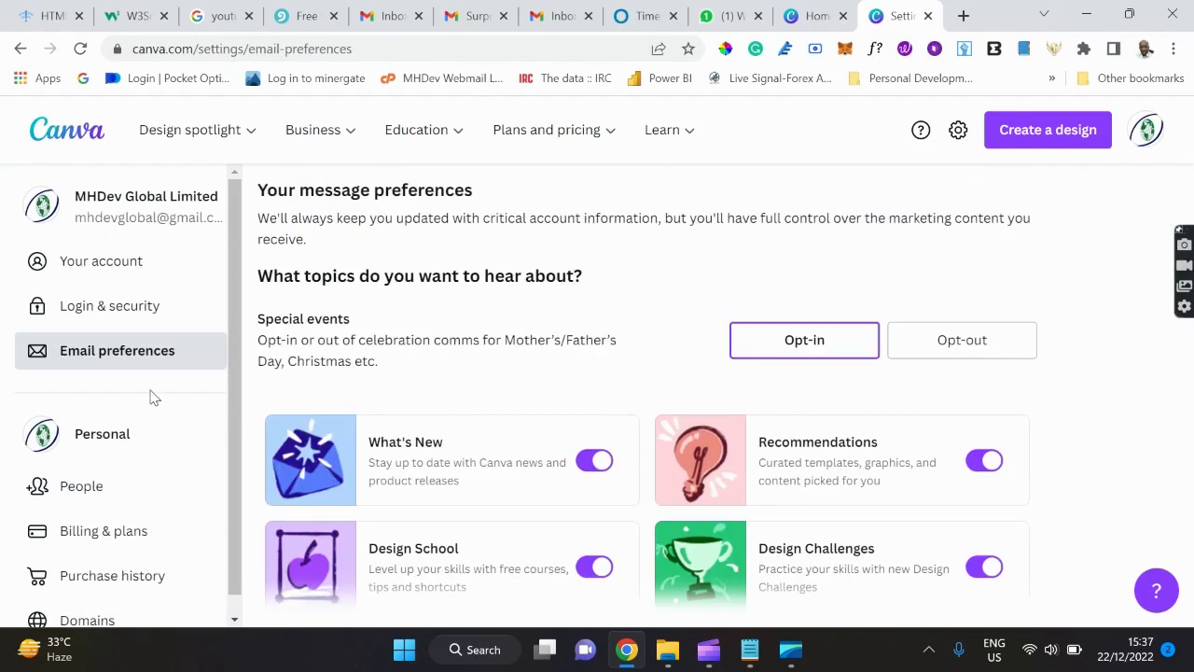
scroll(152, 397, down, 1)
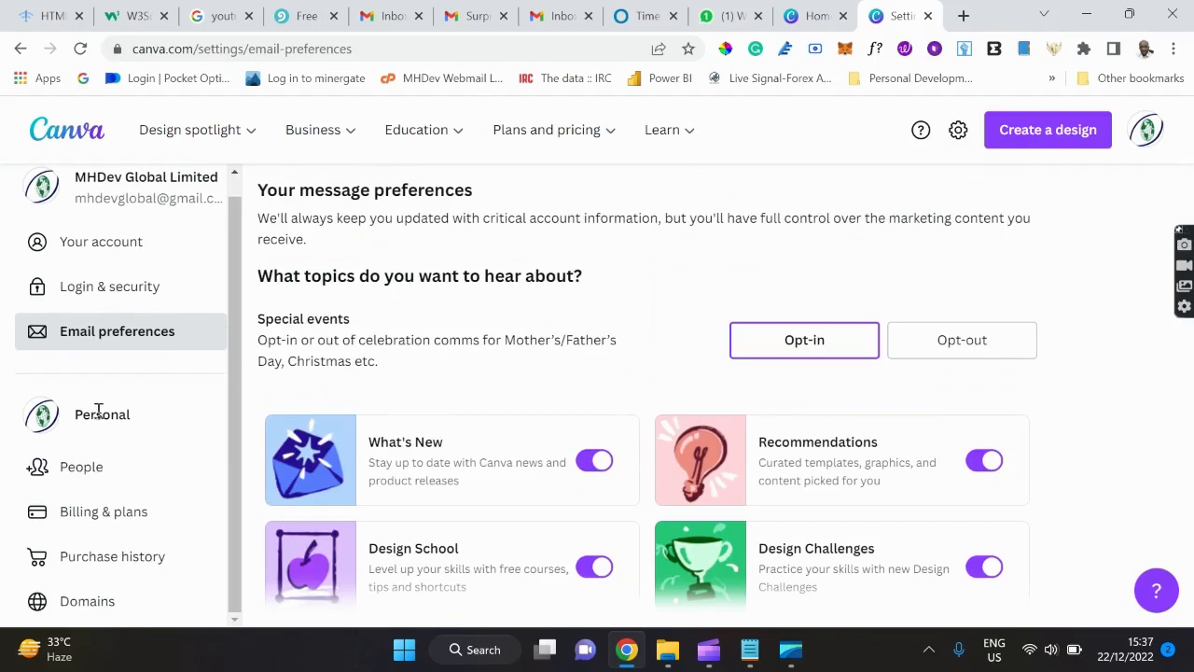
click(86, 478)
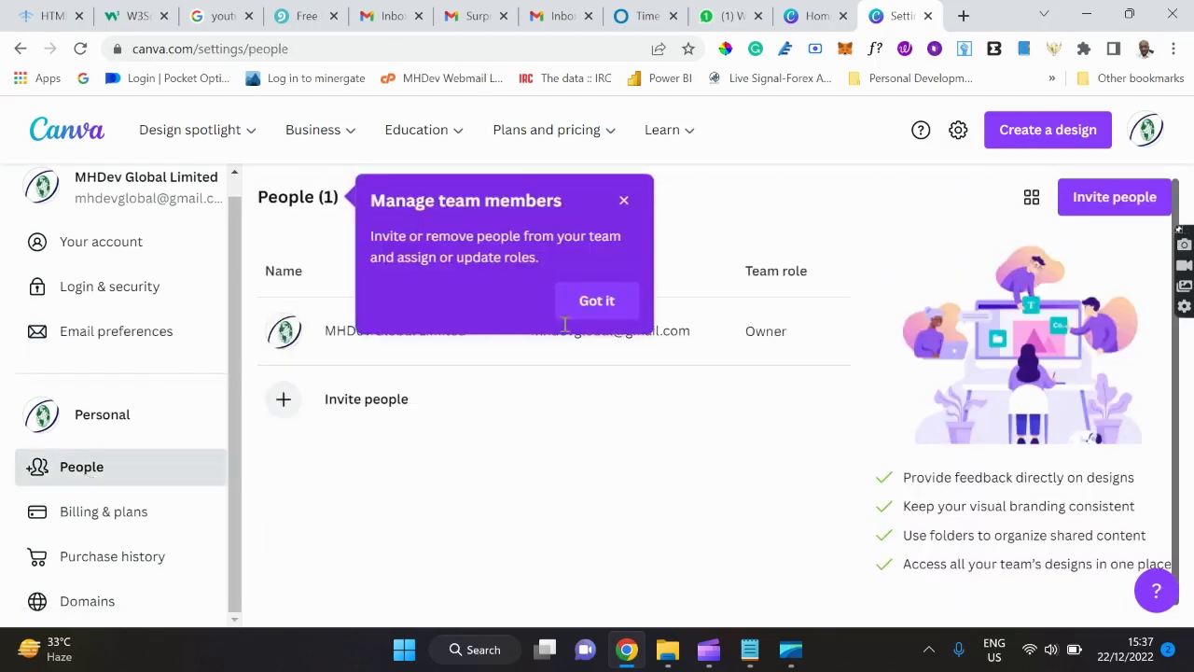
Close the Manage team members tip and bring the Notepad Canva Tutorial outline forward.
click(623, 204)
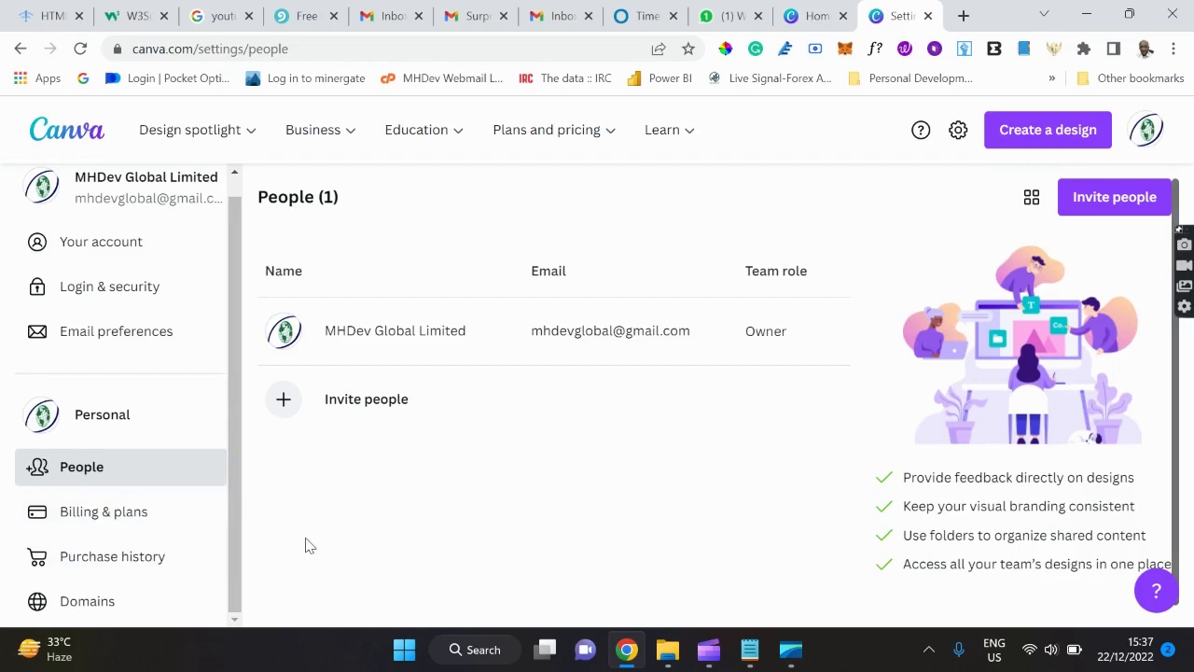
scroll(38, 261, up, 1)
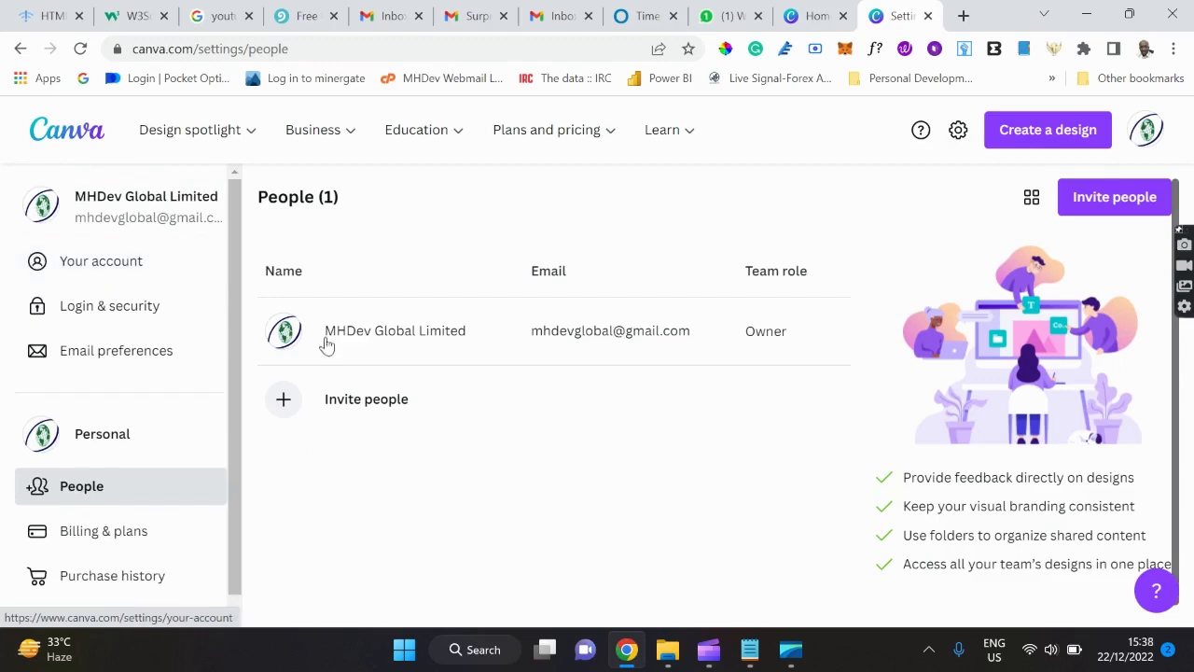
click(748, 664)
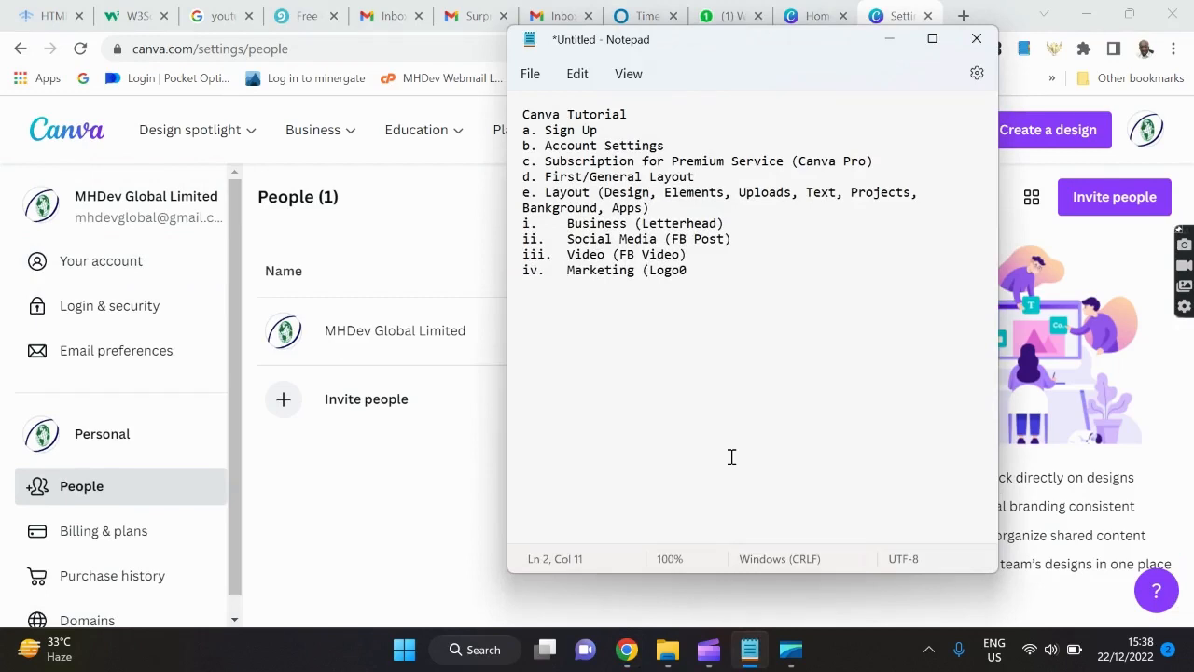
Minimize Notepad, restore it from the taskbar preview, then return to Canva's People page.
click(889, 38)
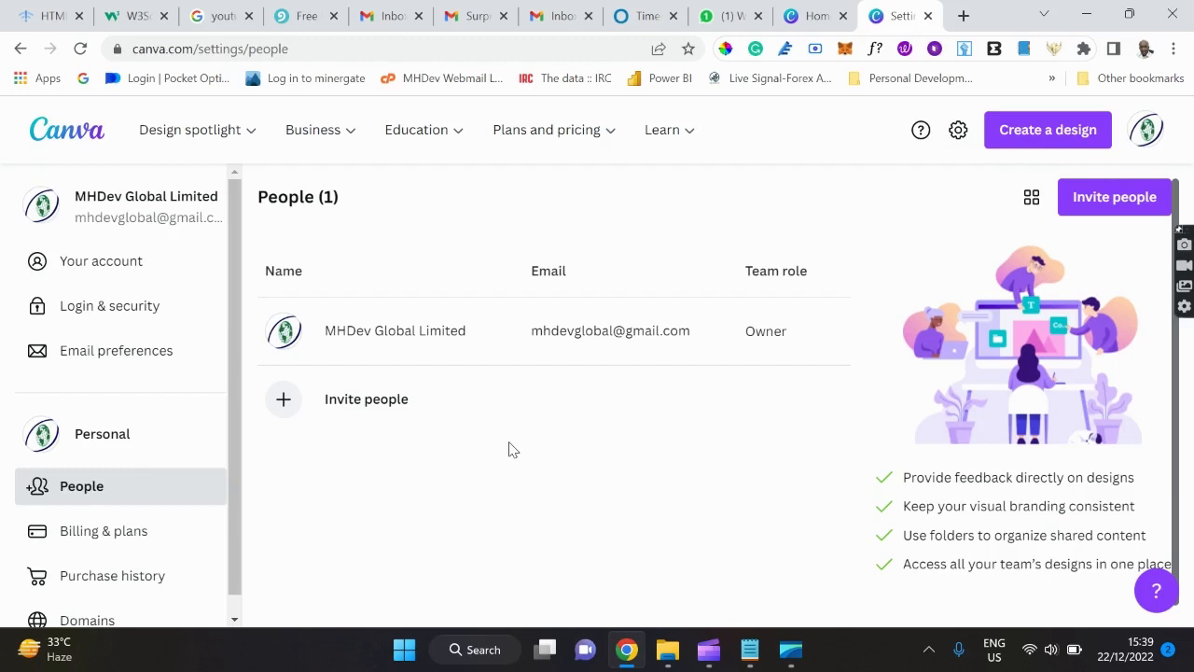
scroll(512, 449, down, 1)
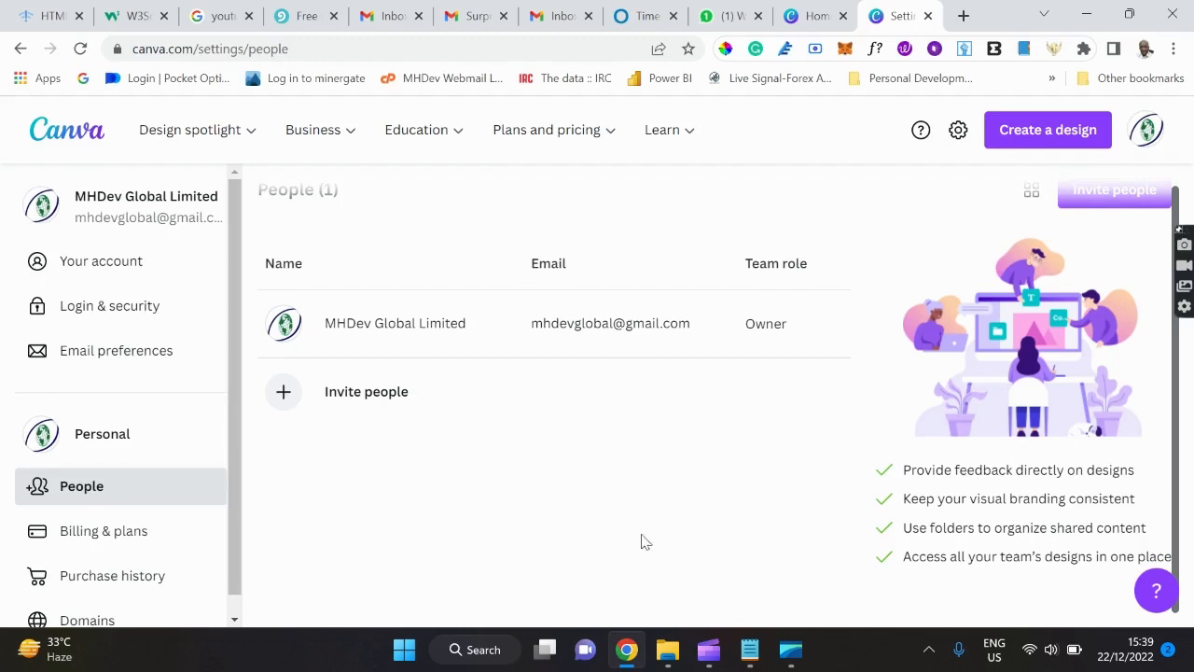
mouse_move(800, 660)
mouse_move(750, 651)
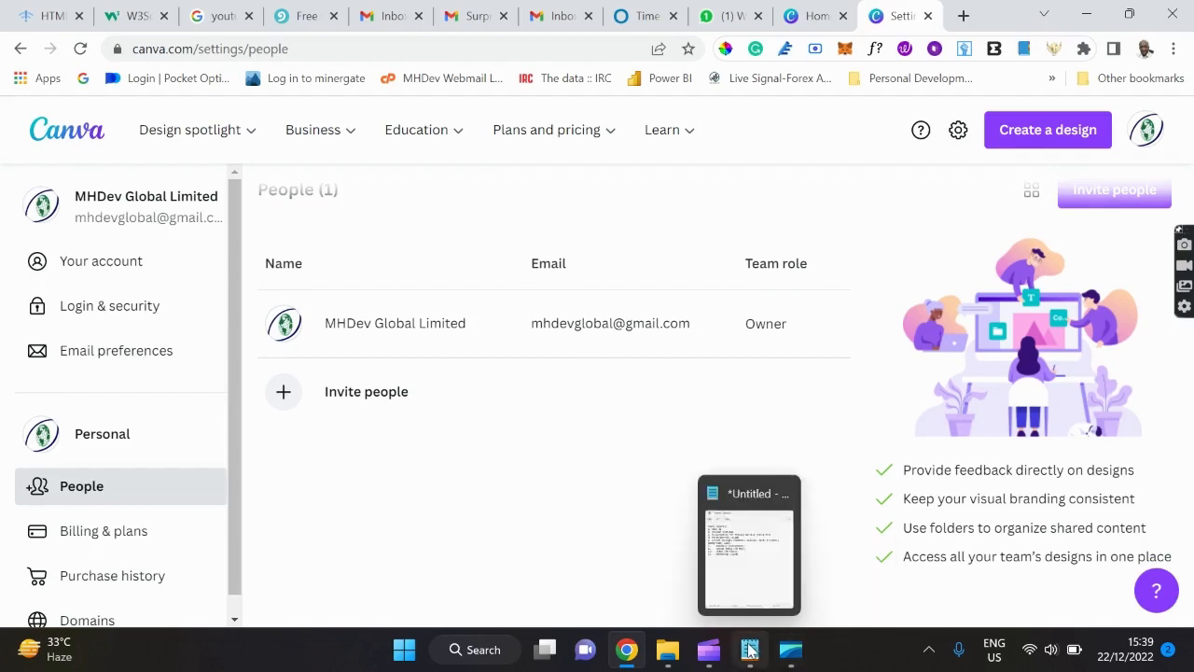
click(742, 567)
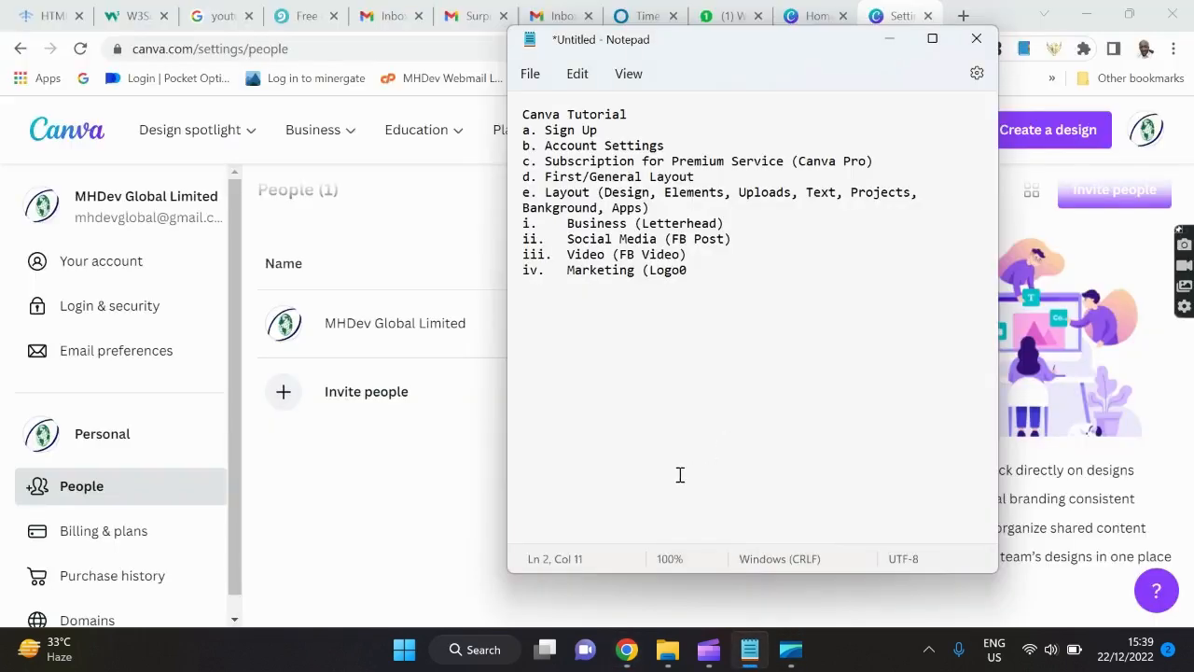
click(425, 485)
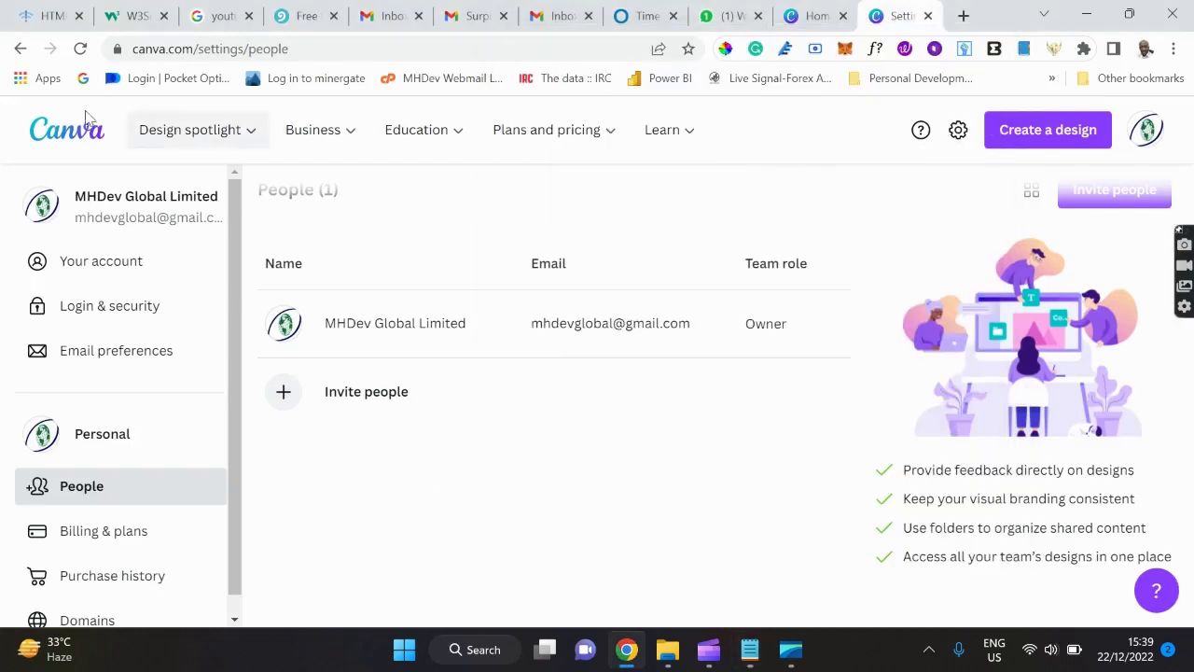
Return to the Canva home page and bring up the 'Get another 30-day Pro trial' offer.
click(56, 138)
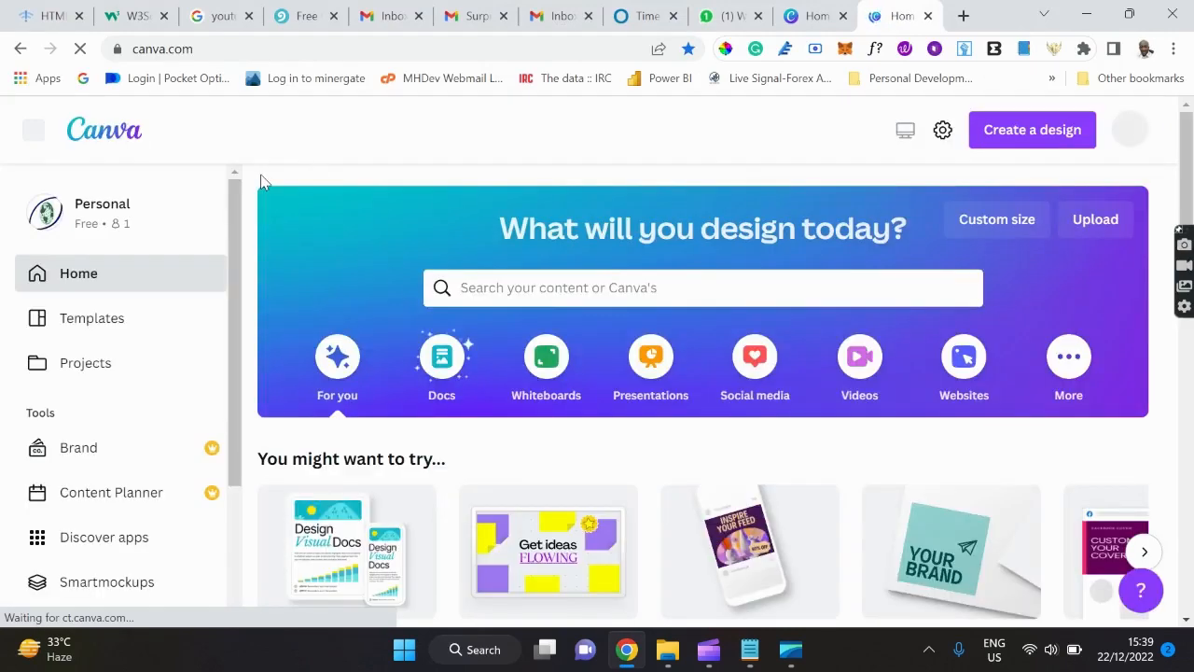
mouse_move(374, 155)
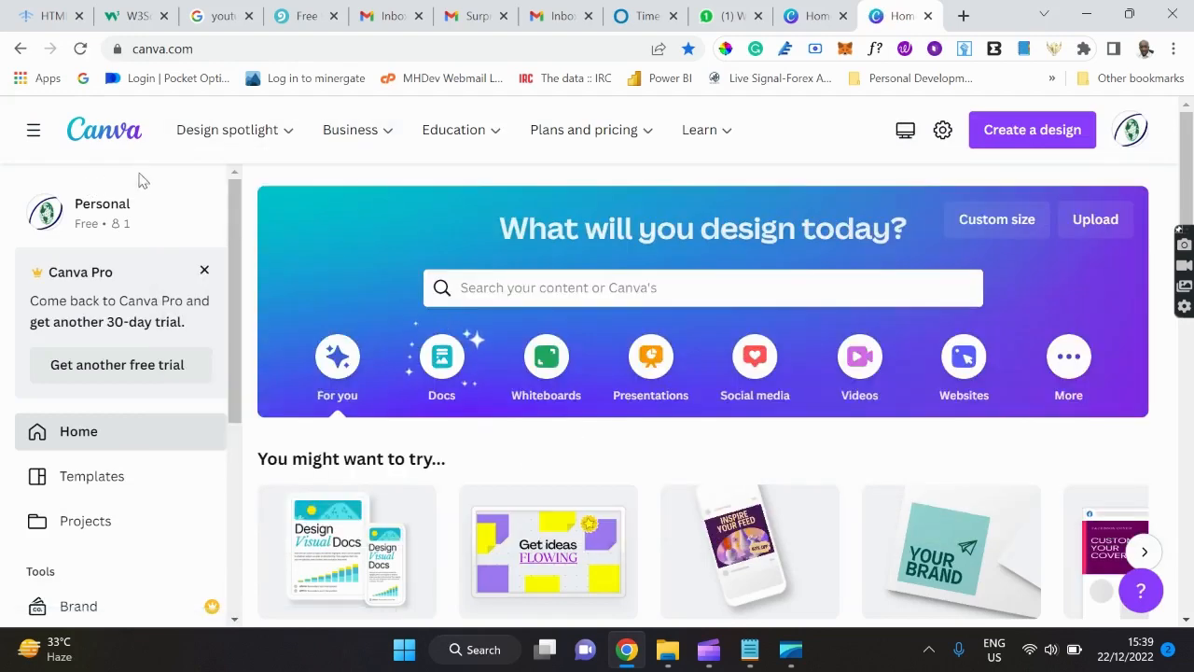
click(115, 368)
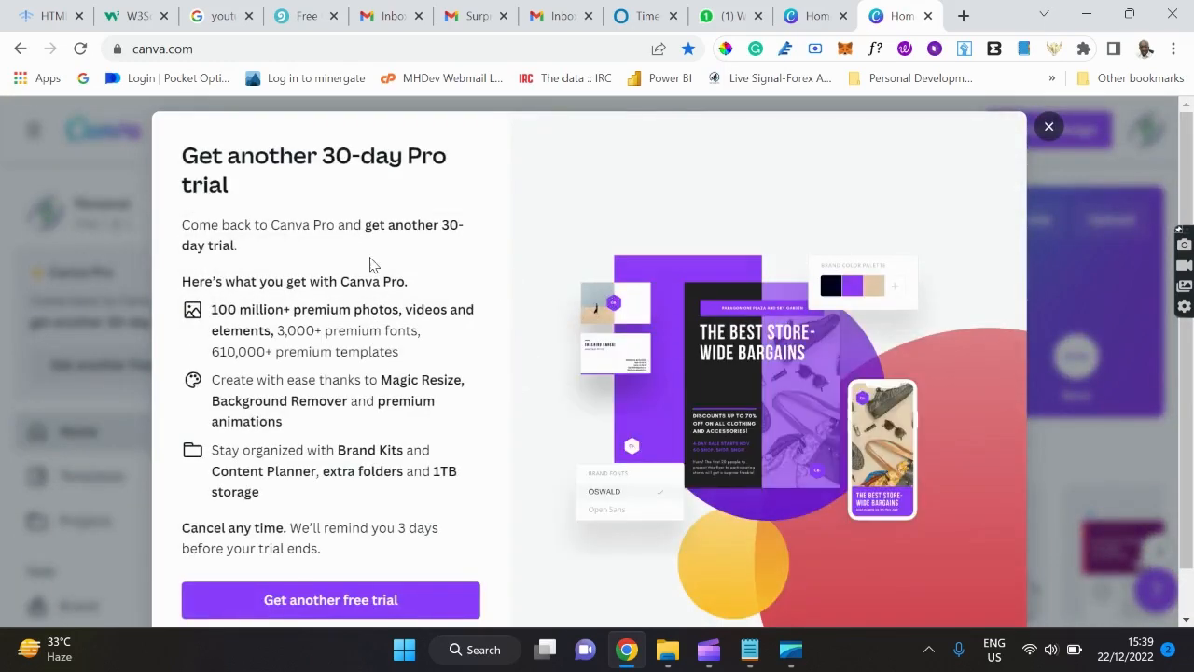
Continue to the Pro trial plan choices, review them, then close the offer without subscribing.
scroll(371, 264, down, 1)
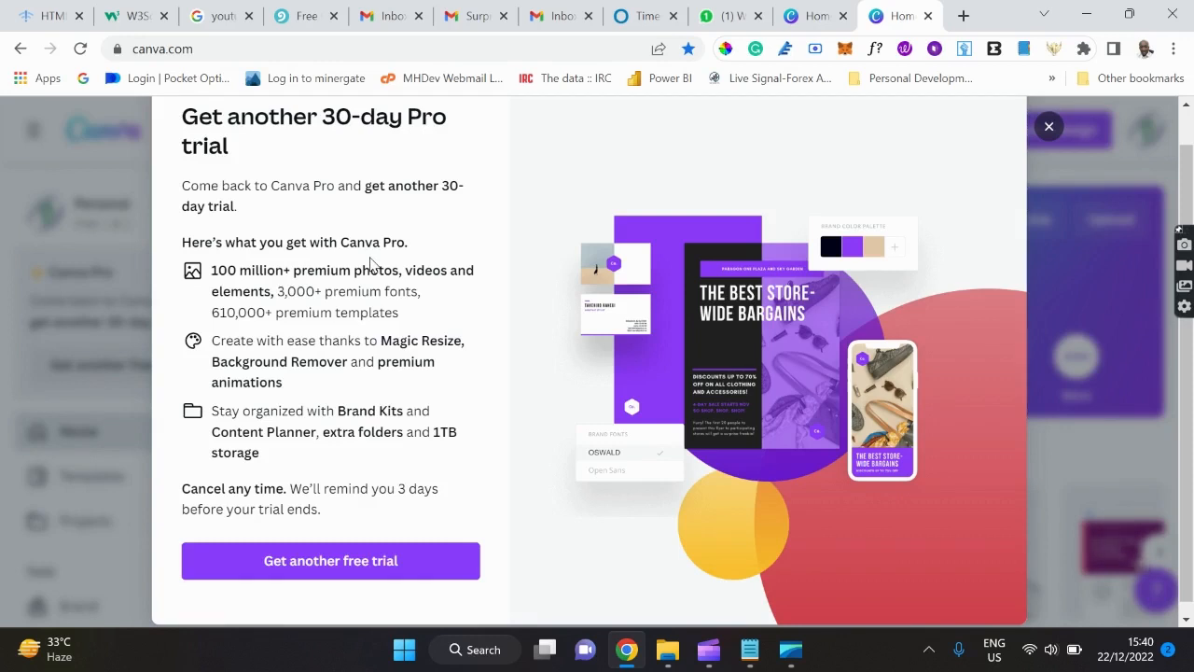
click(381, 562)
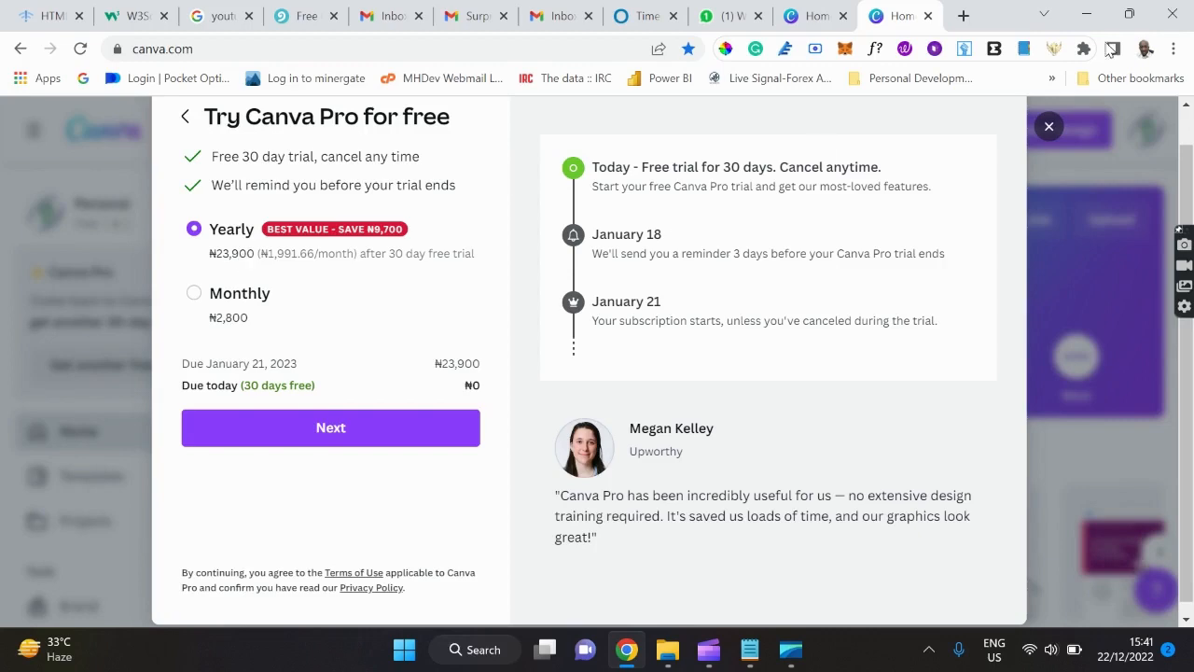
click(1050, 129)
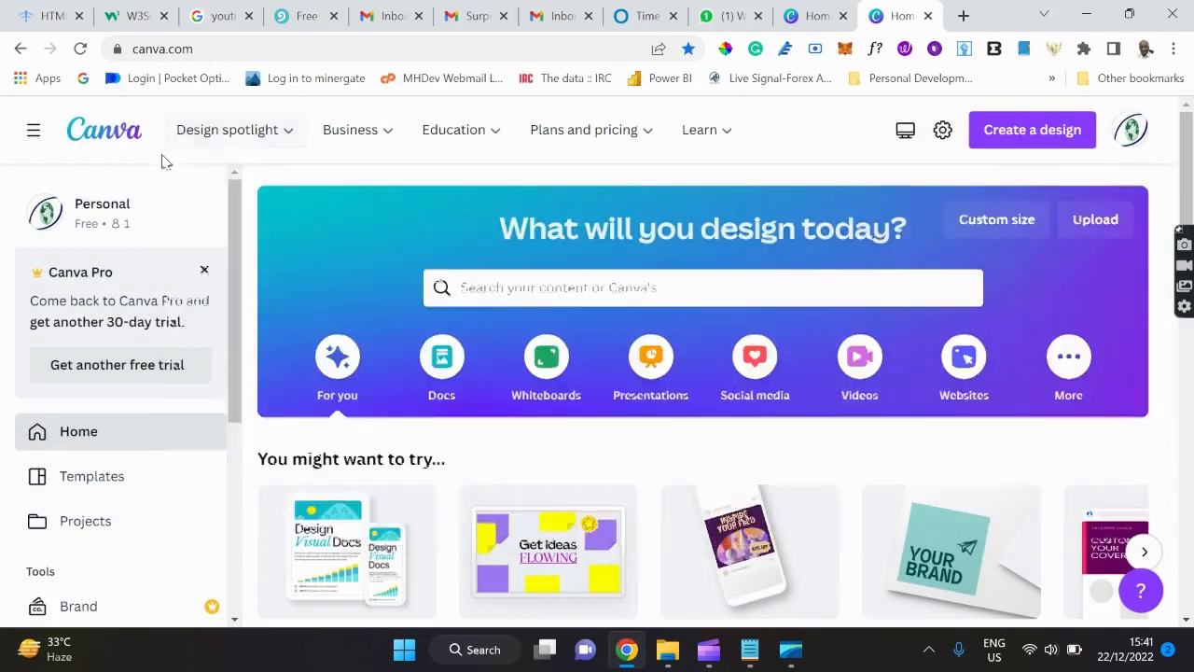
Reveal the Design spotlight and Business mega-menus in the top navigation bar.
mouse_move(267, 143)
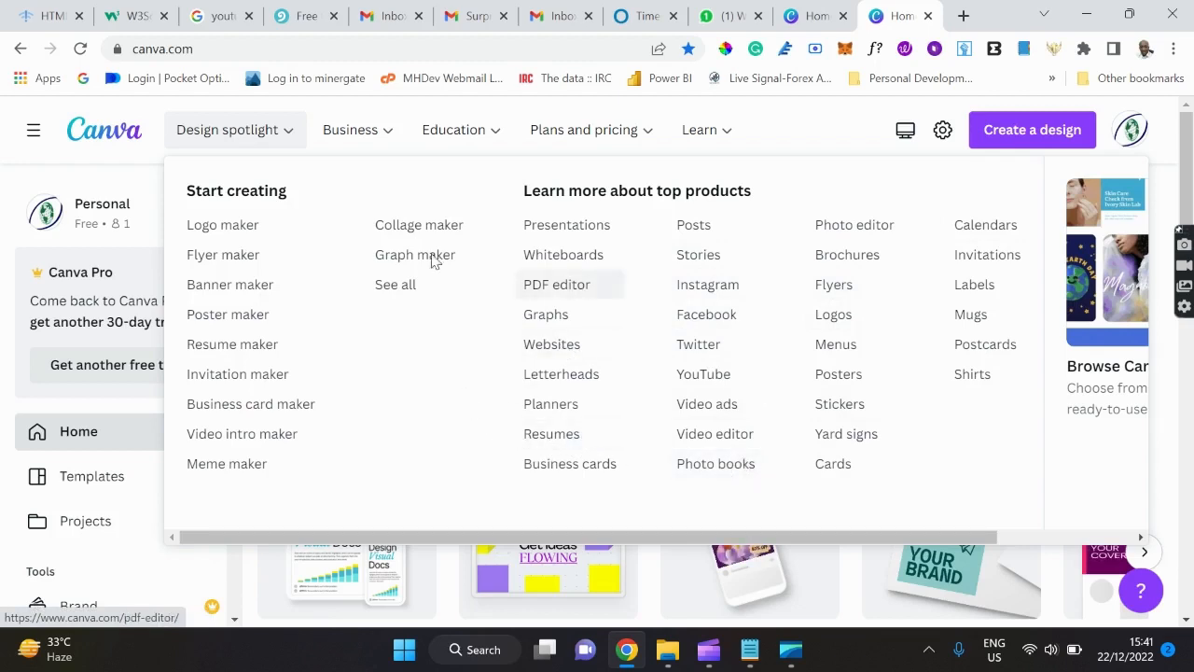
mouse_move(360, 128)
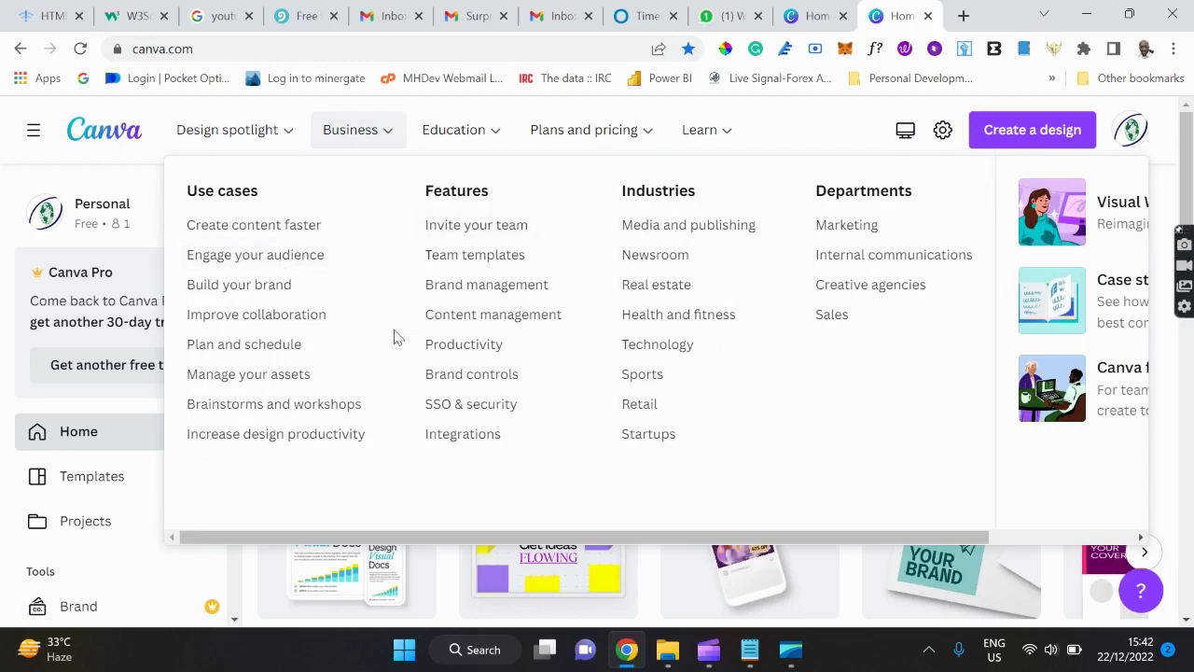
mouse_move(464, 153)
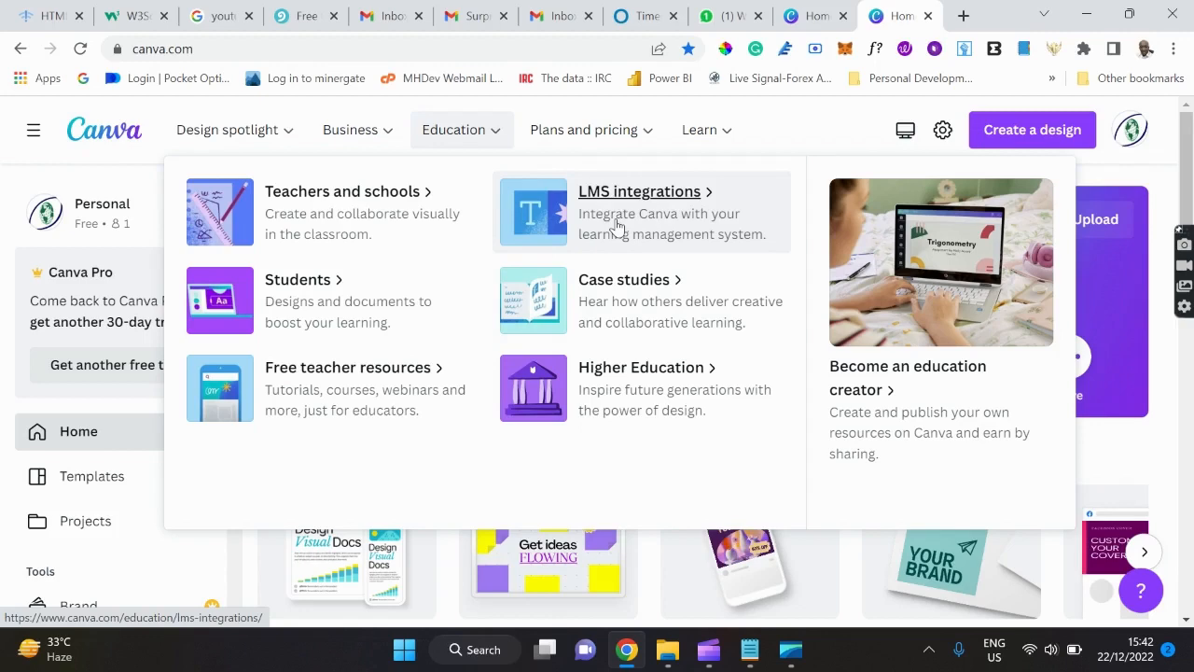
mouse_move(607, 128)
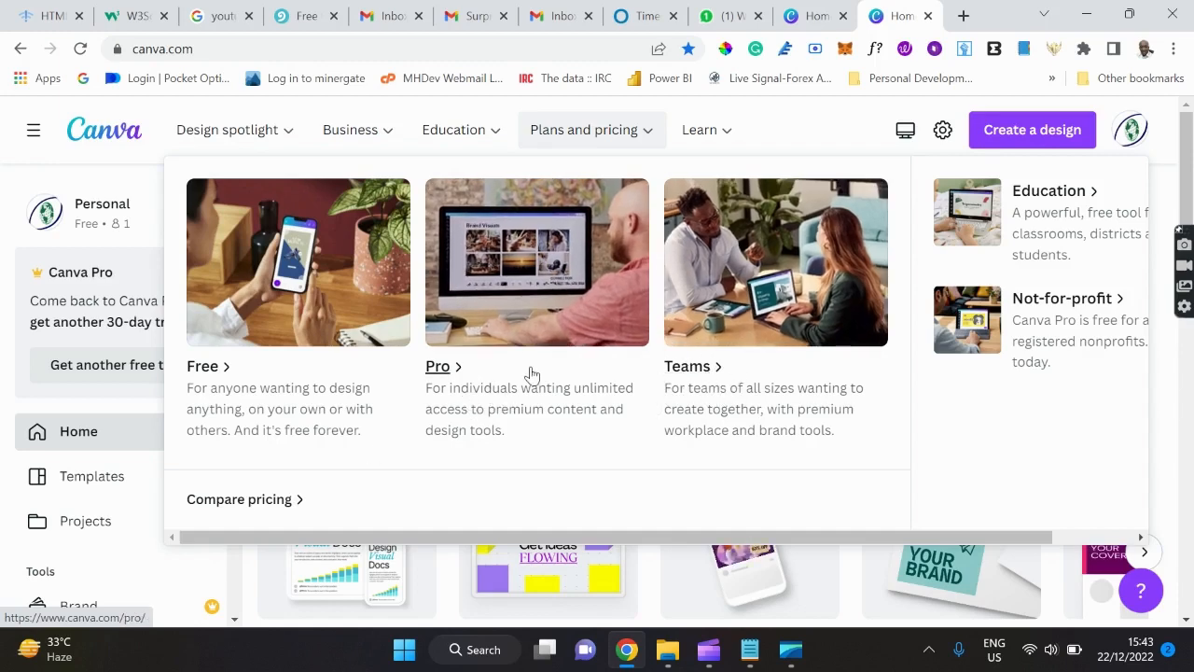
scroll(531, 374, down, 3)
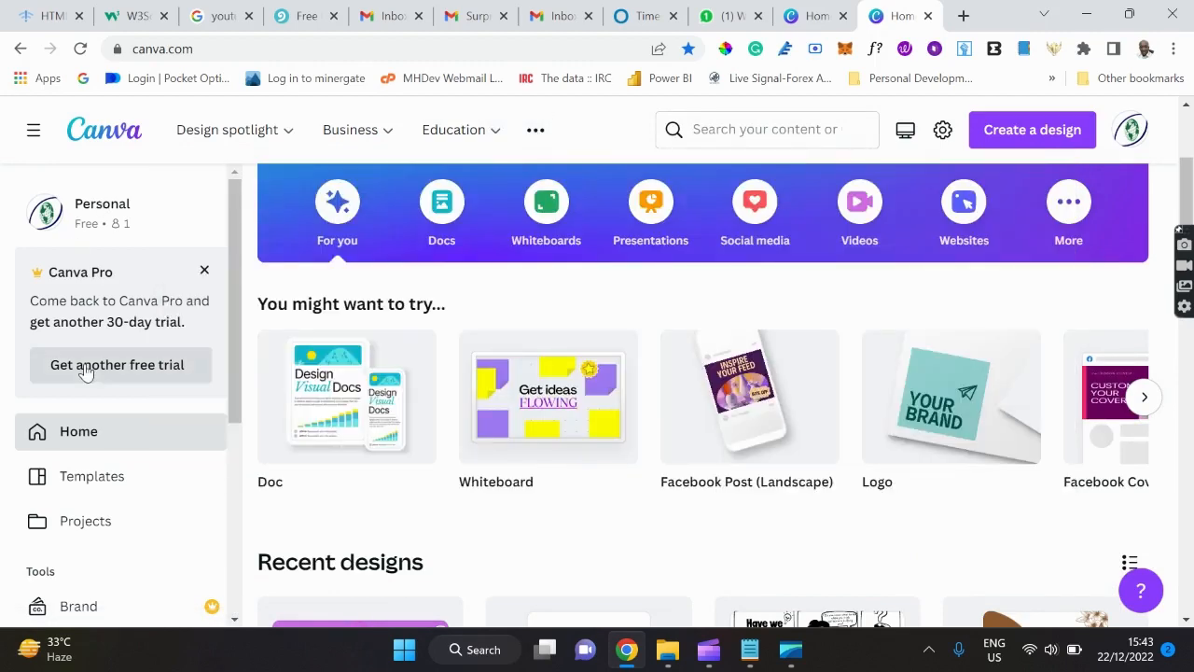
scroll(160, 392, down, 2)
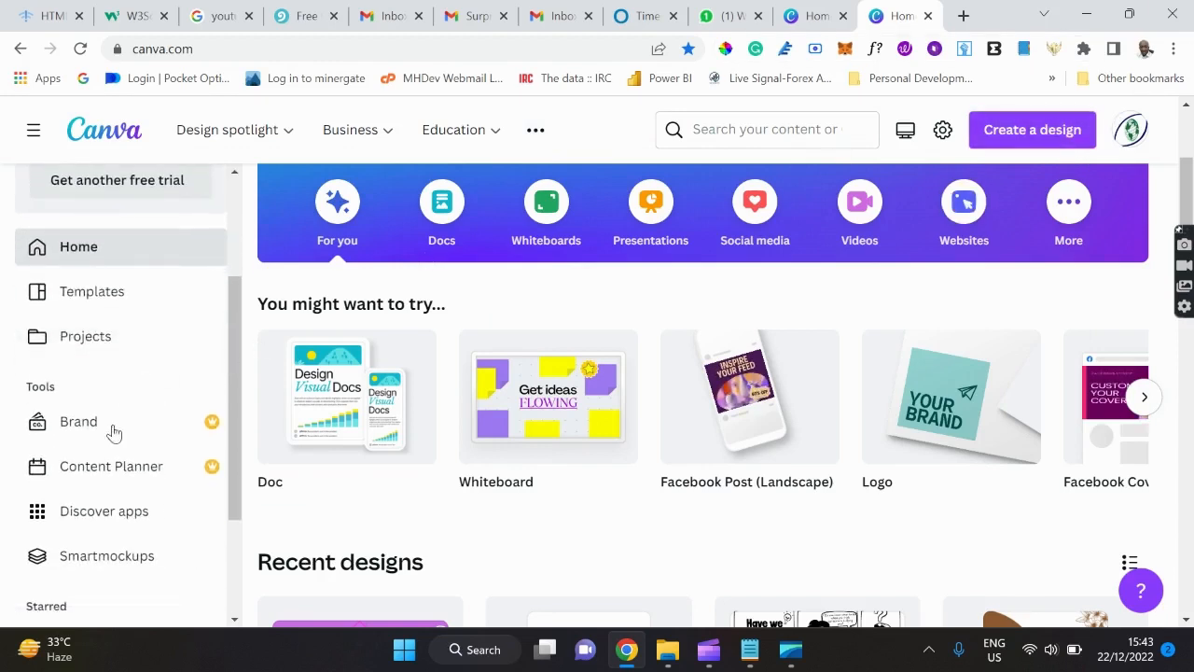
Switch to the Projects page and show the Add new dropdown options.
click(94, 340)
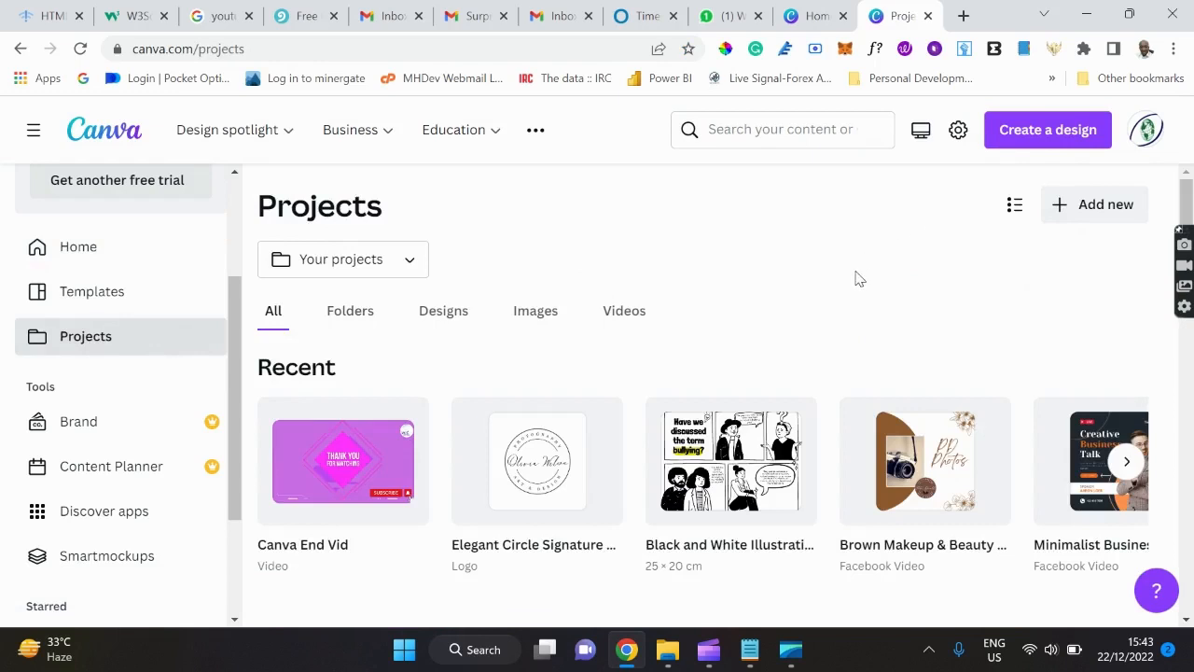
click(1112, 217)
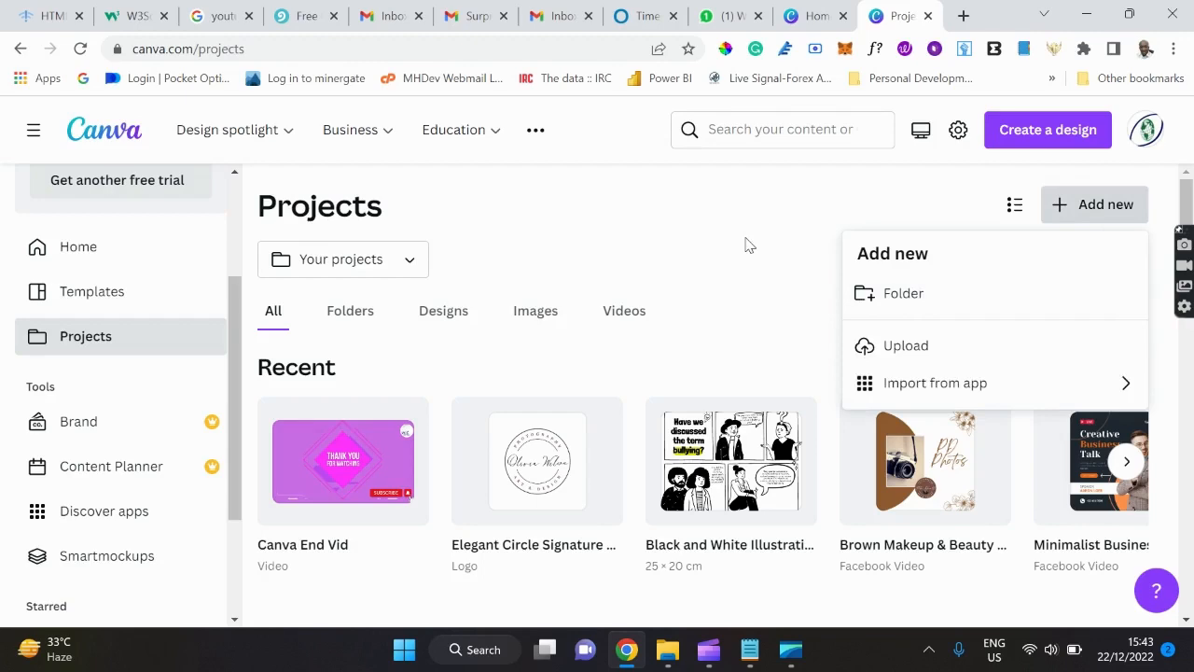
Draft a folder named 'Food Industry Project', then close the dialog without creating it.
click(920, 299)
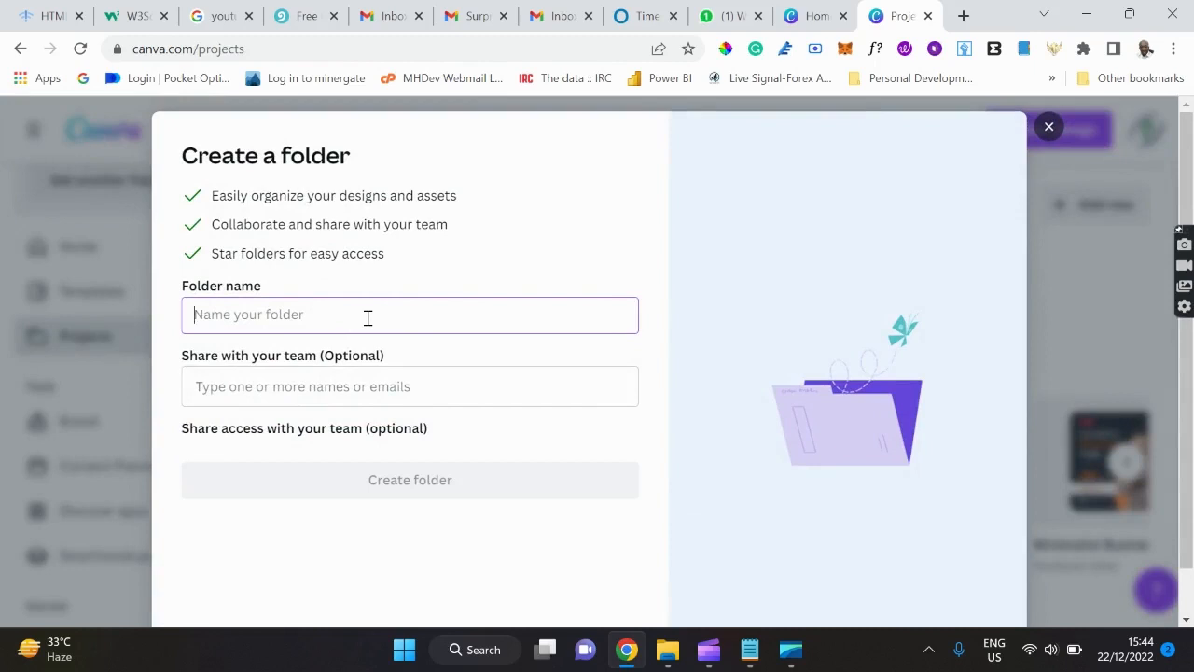
text(Industry Project)
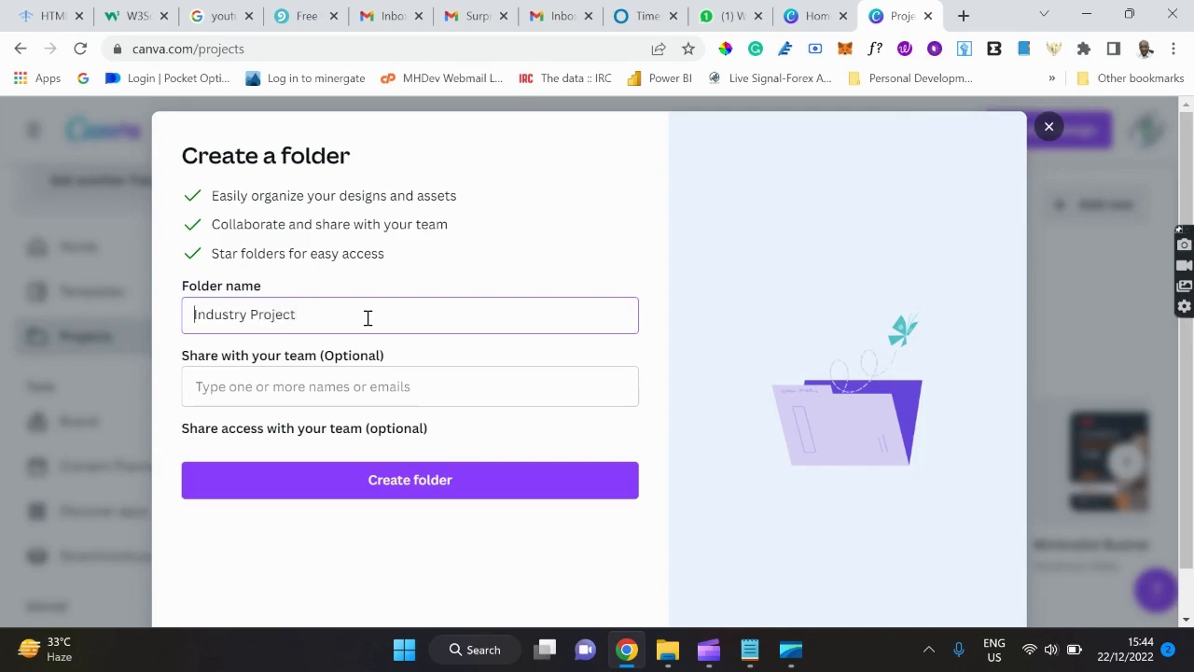
text(Food)
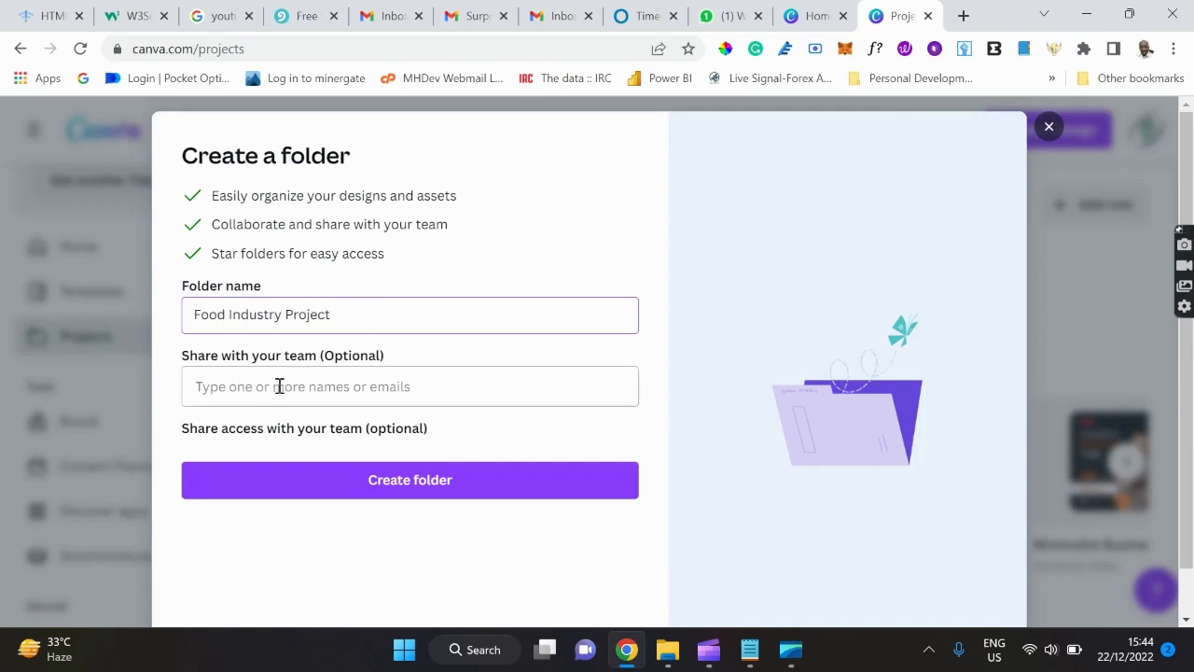
click(322, 391)
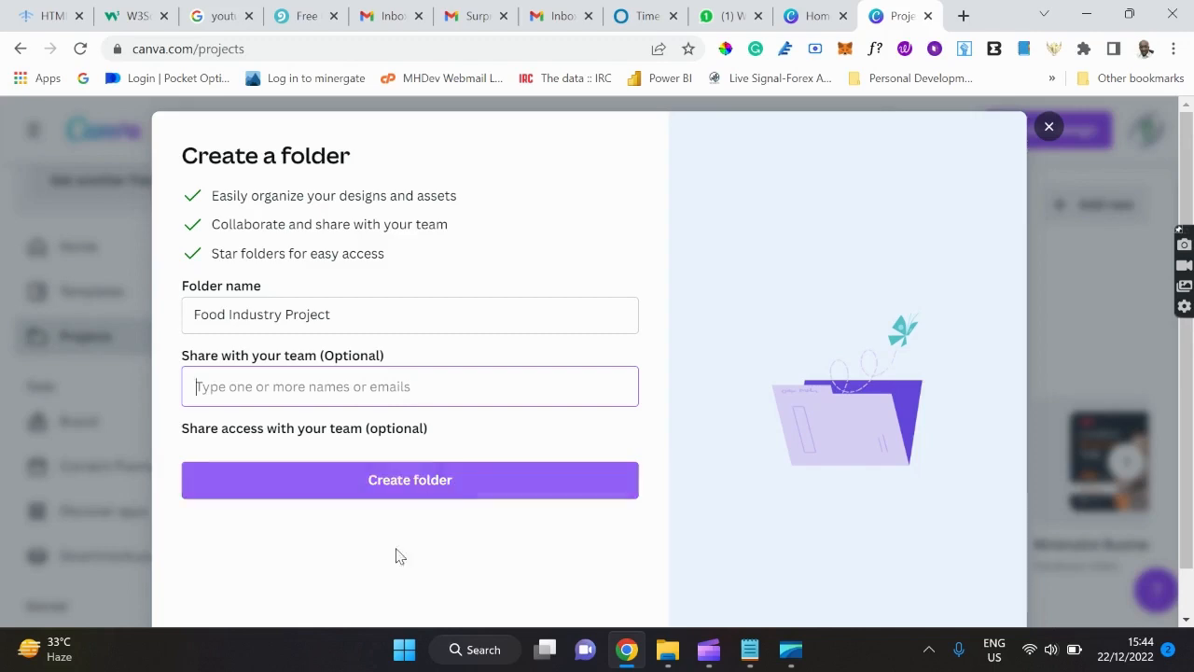
click(1049, 127)
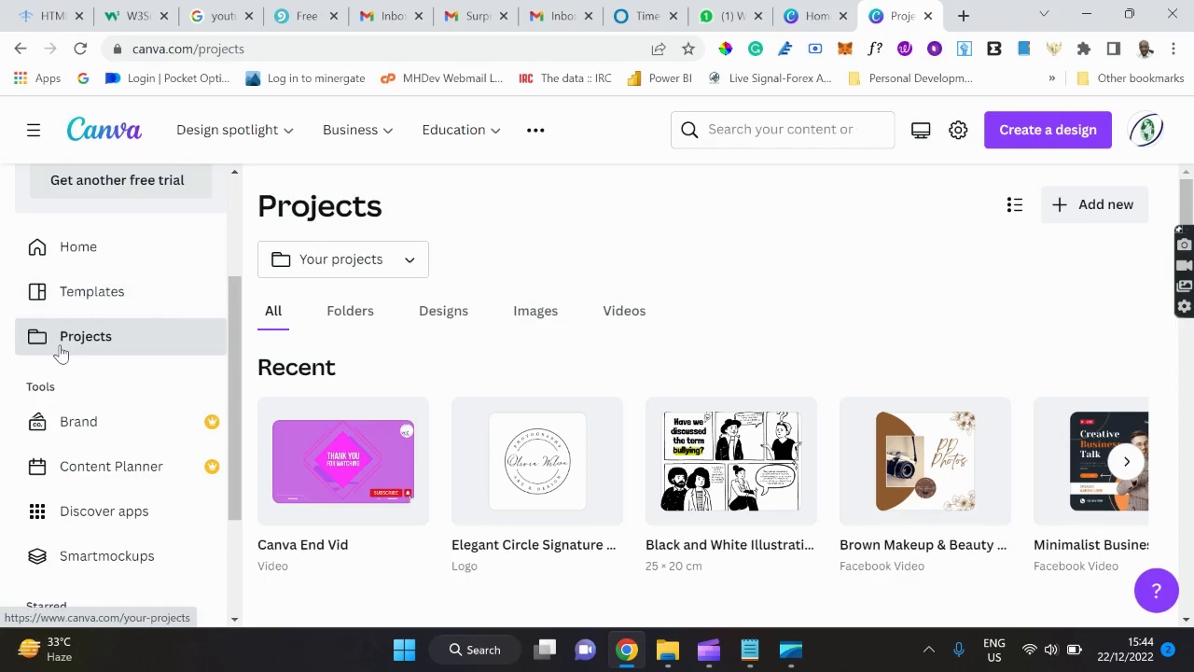
scroll(60, 352, down, 1)
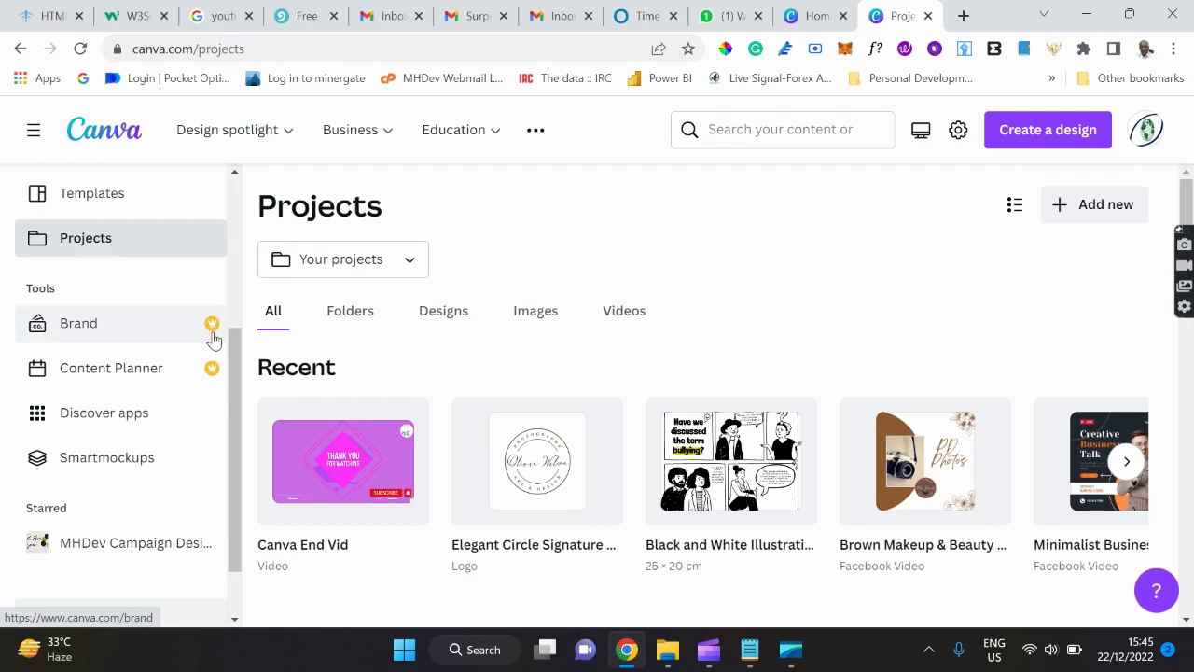
Open the Discover apps page and scroll down through its listings.
click(97, 421)
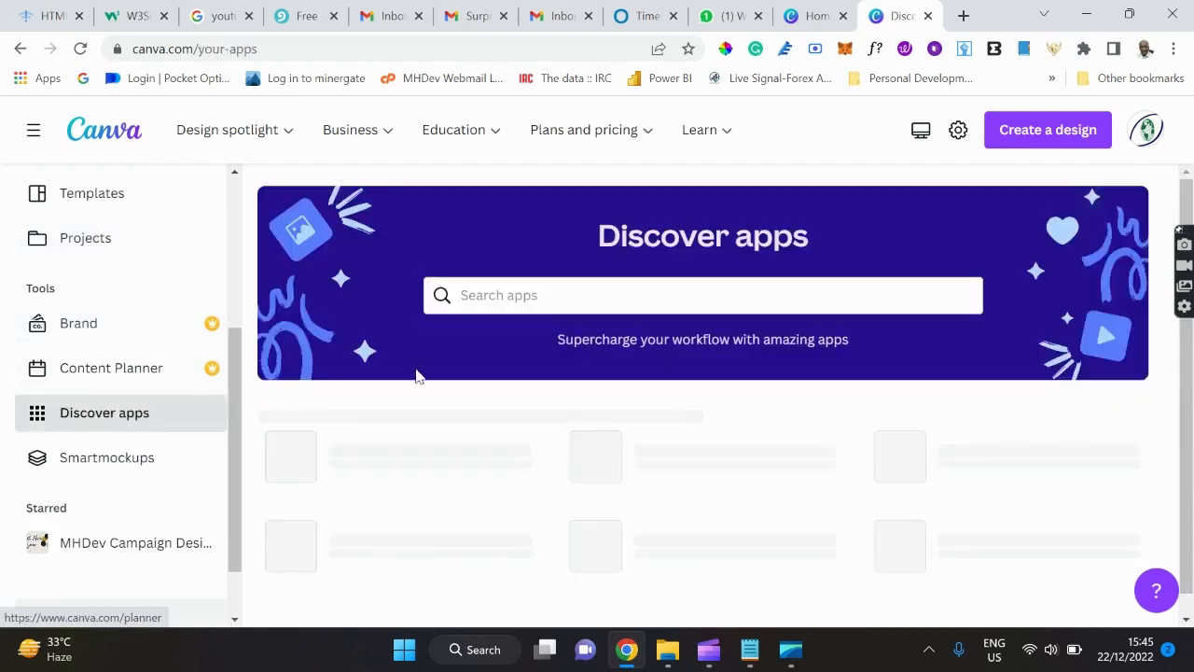
scroll(630, 401, down, 1)
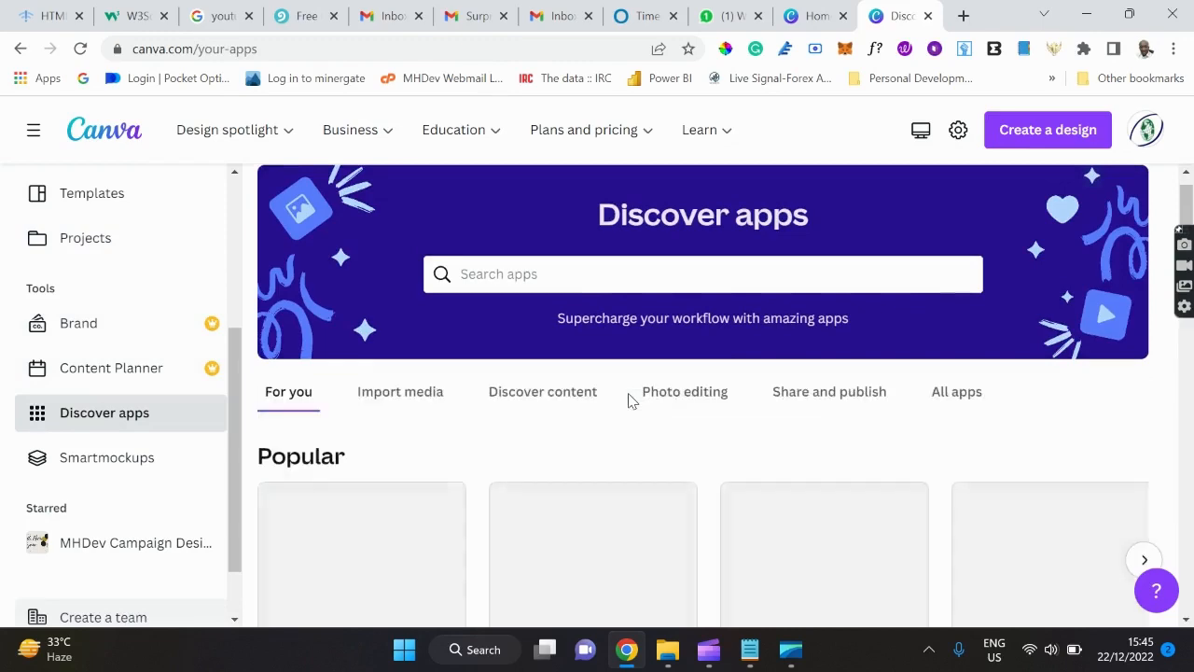
scroll(630, 401, down, 2)
scroll(630, 401, down, 2)
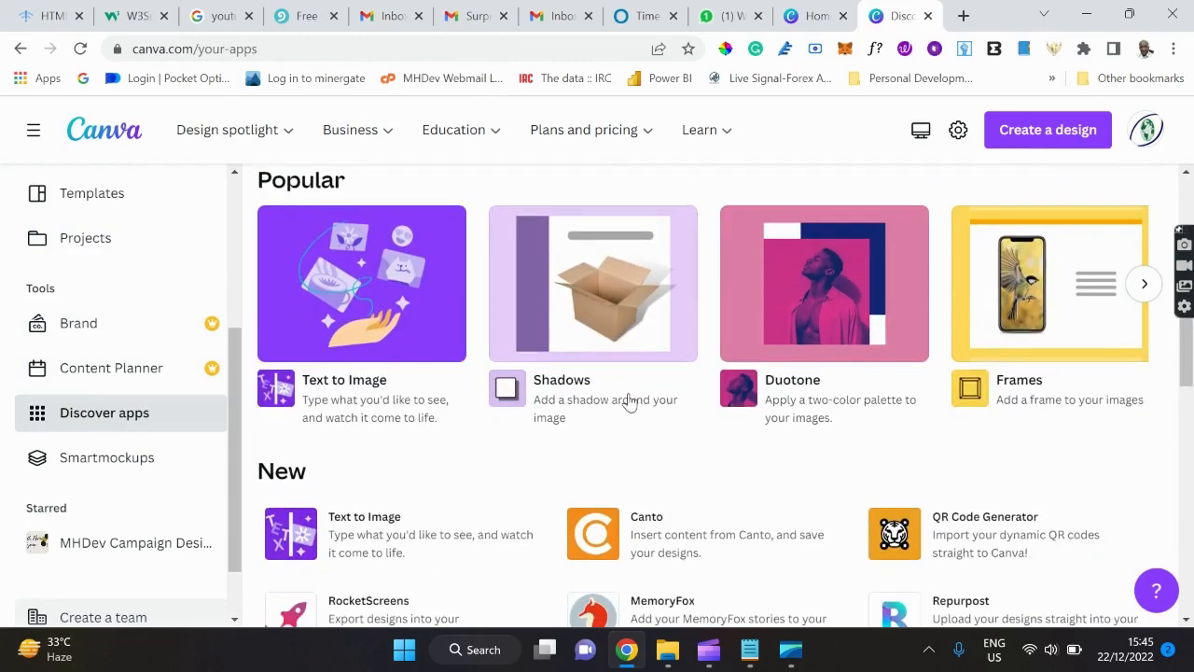
scroll(630, 401, down, 1)
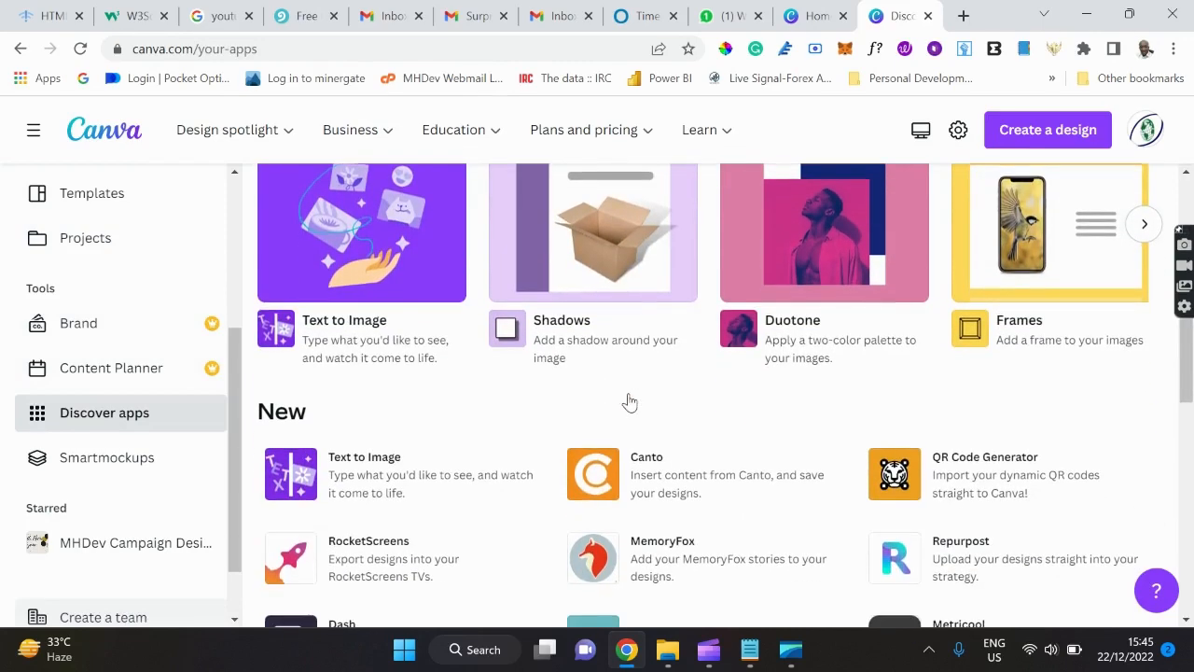
Preview the Text to Image app details, then bring the tutorial notes window forward.
click(370, 261)
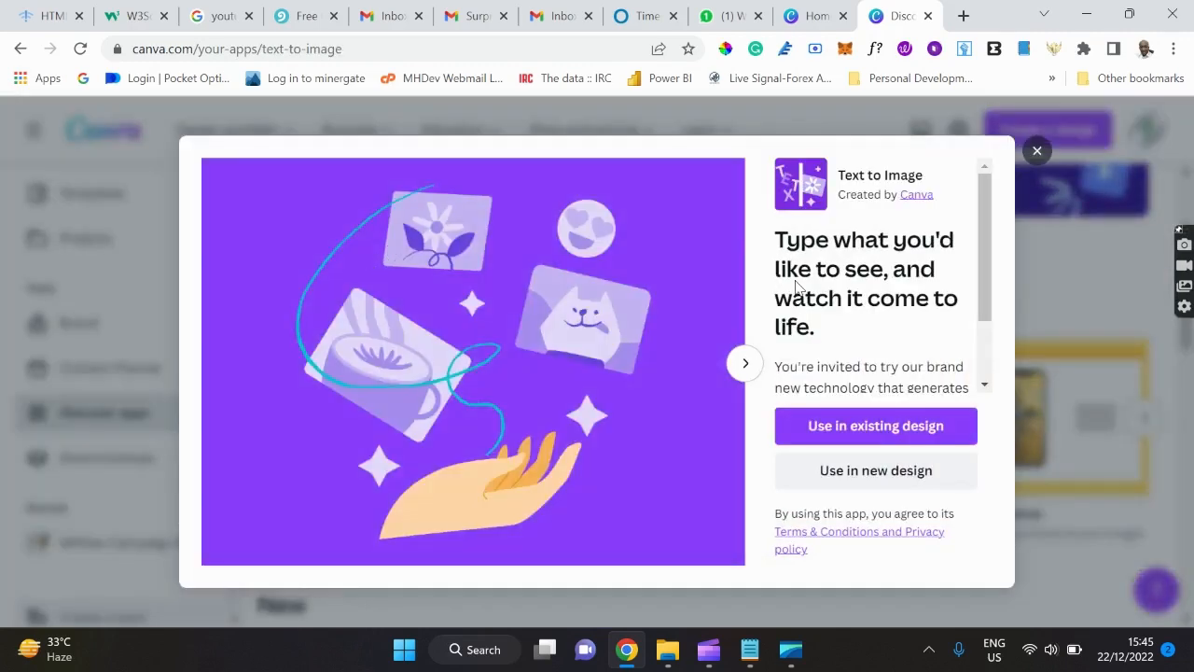
click(1035, 151)
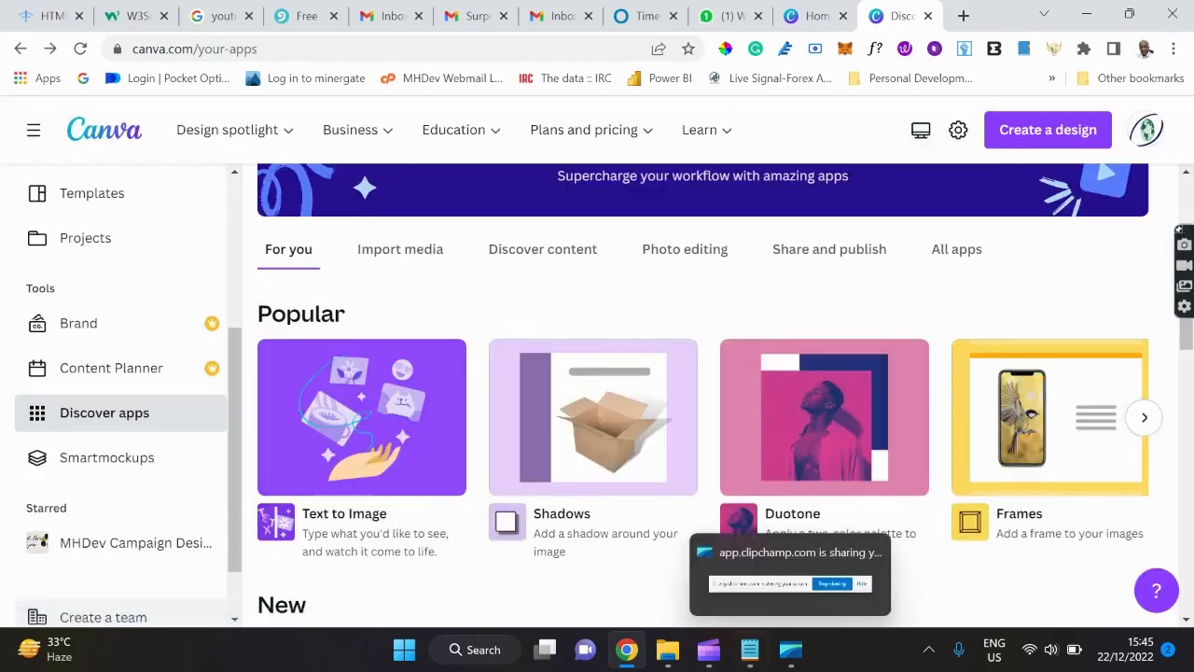
click(752, 653)
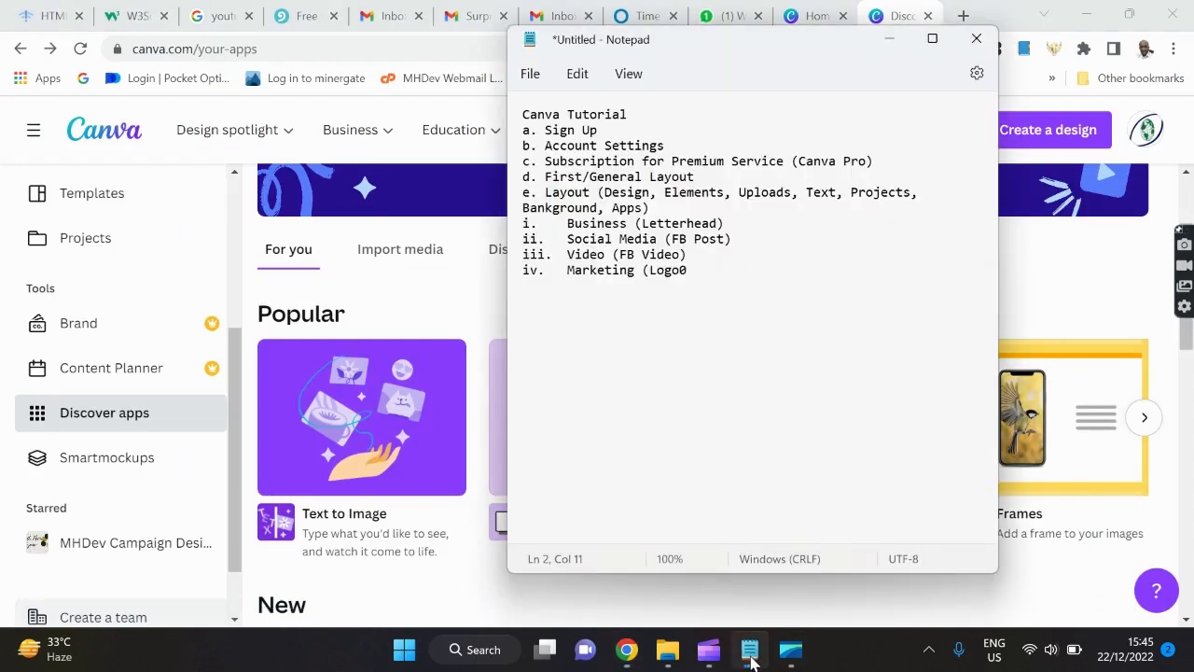
Add a 'Text to Image' line under Marketing and correct 'Logo0' to 'Marketing (Logo)'.
click(709, 271)
key(Return)
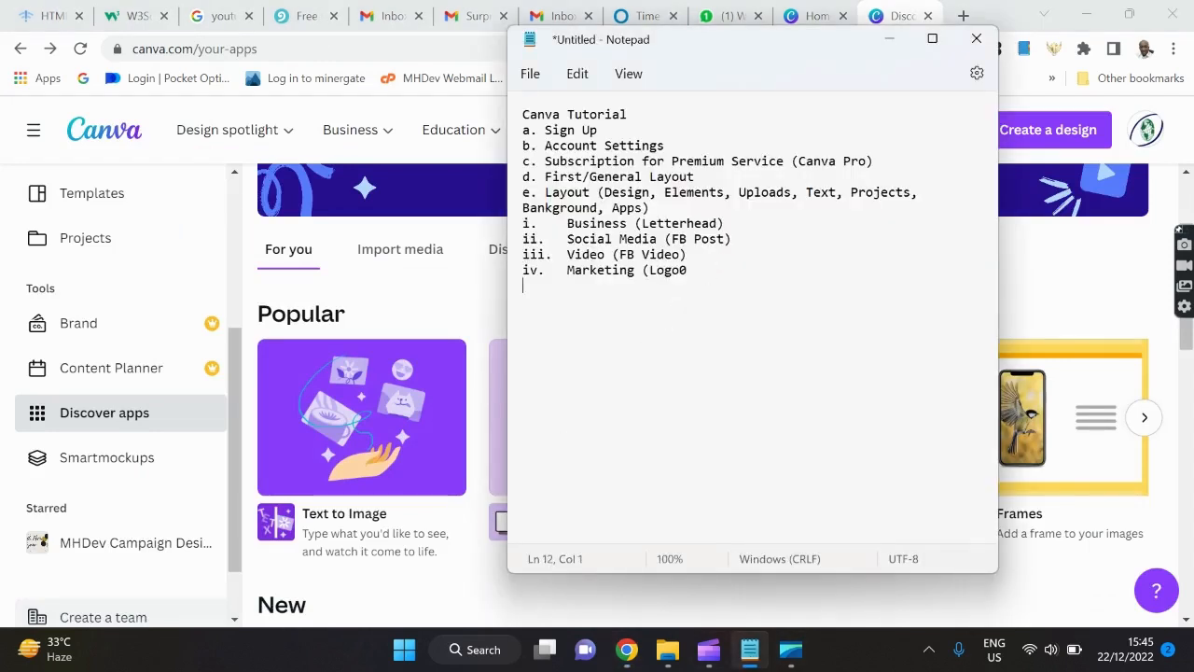
key(Return)
text(Text to Image)
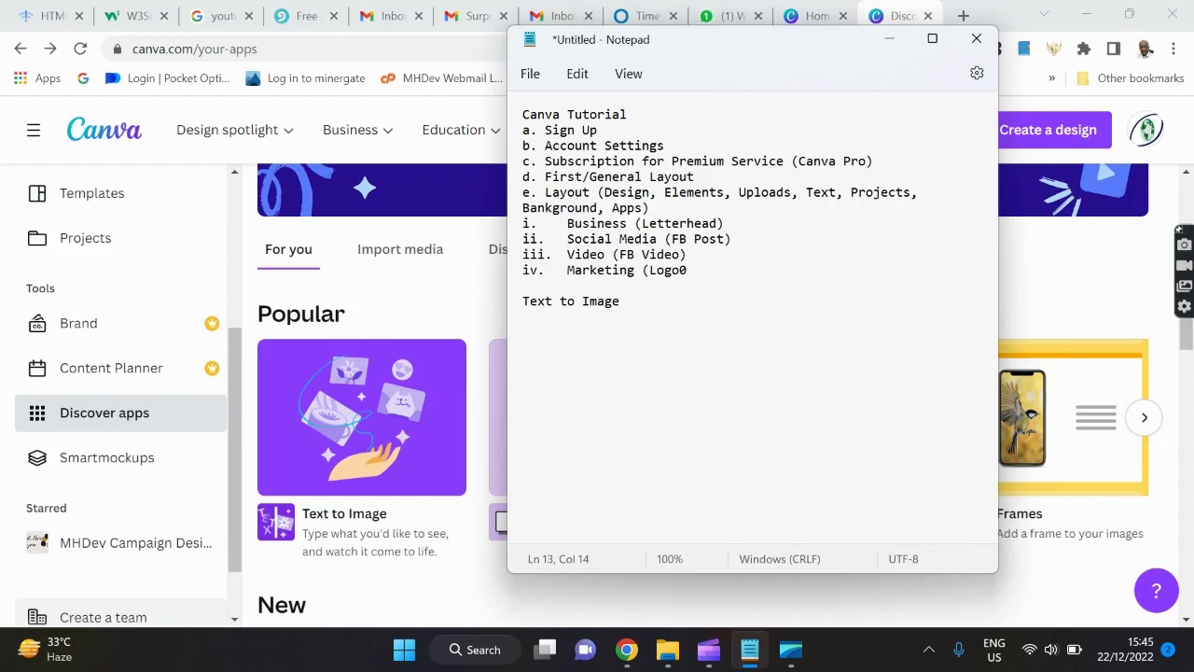
click(692, 271)
key(BackSpace)
Bring Canva forward and scroll through the Discover apps categories and Popular apps, then back up.
click(460, 291)
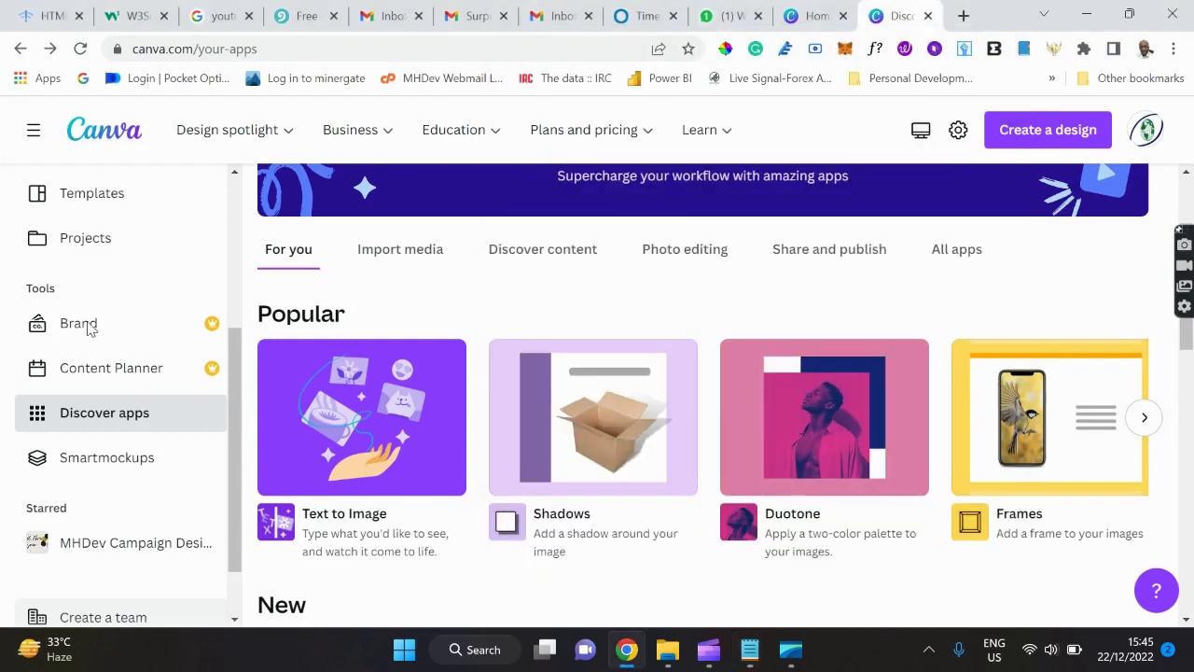
scroll(80, 360, down, 1)
scroll(564, 416, down, 1)
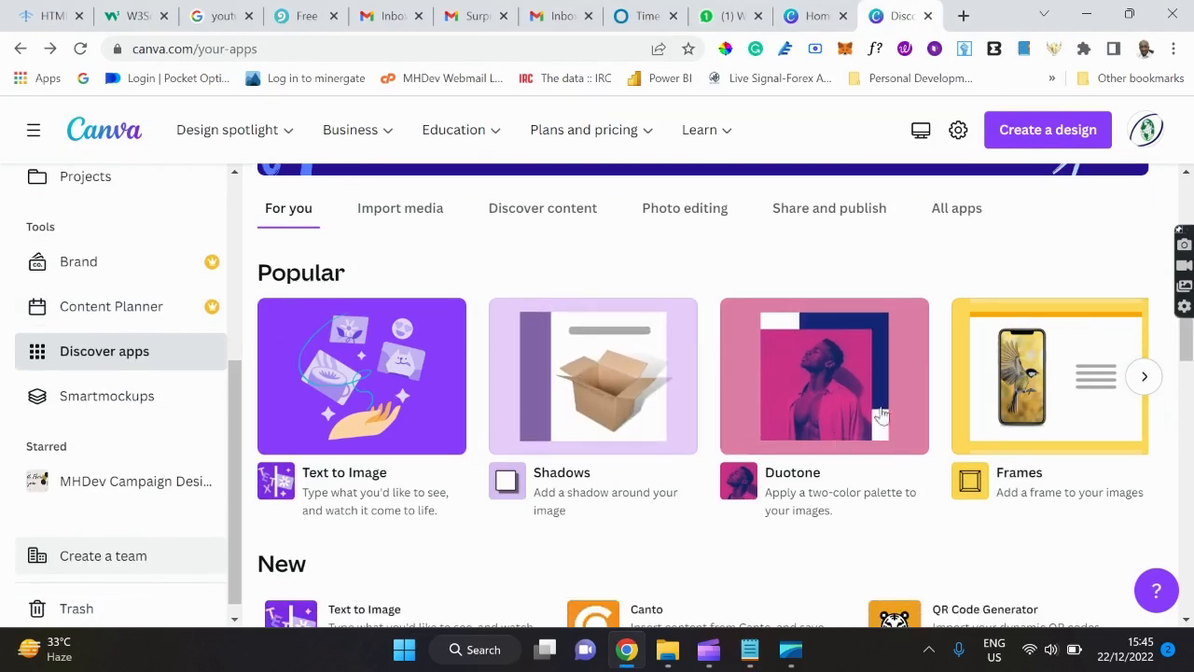
scroll(810, 434, down, 2)
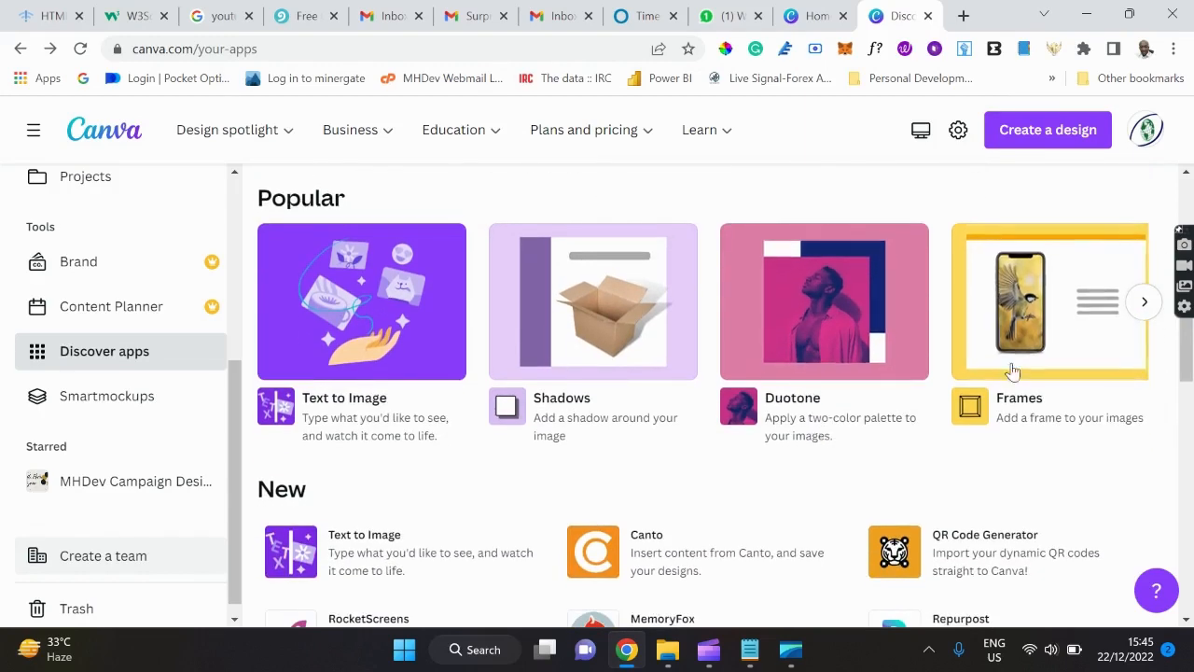
scroll(844, 324, down, 1)
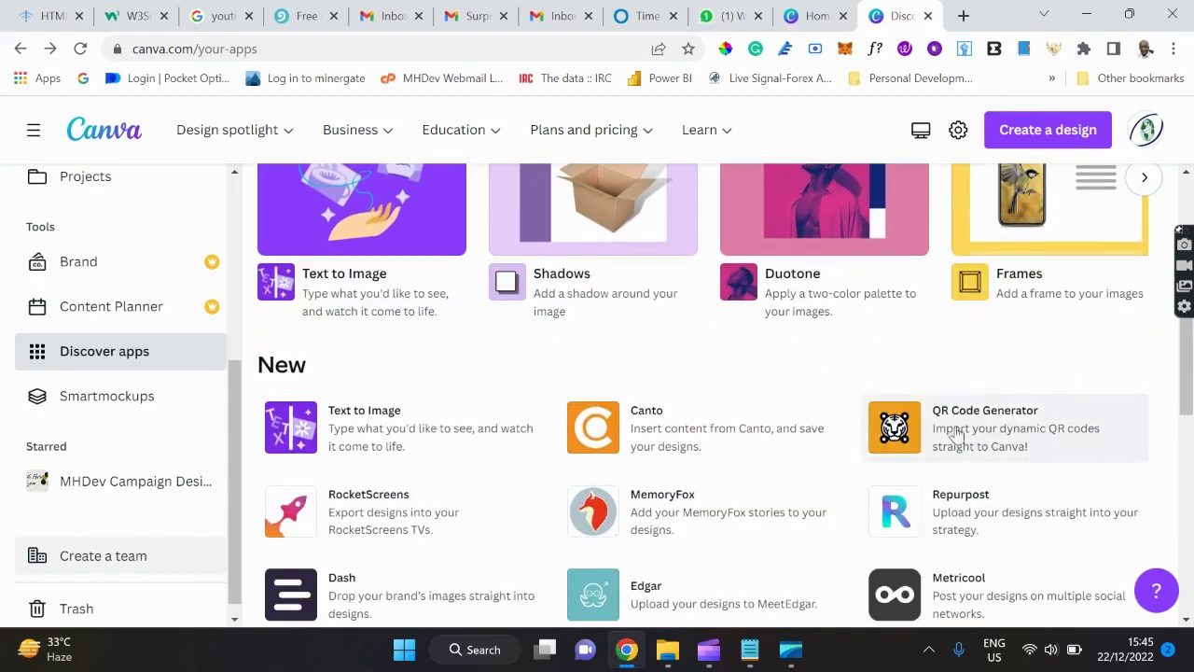
scroll(938, 421, down, 1)
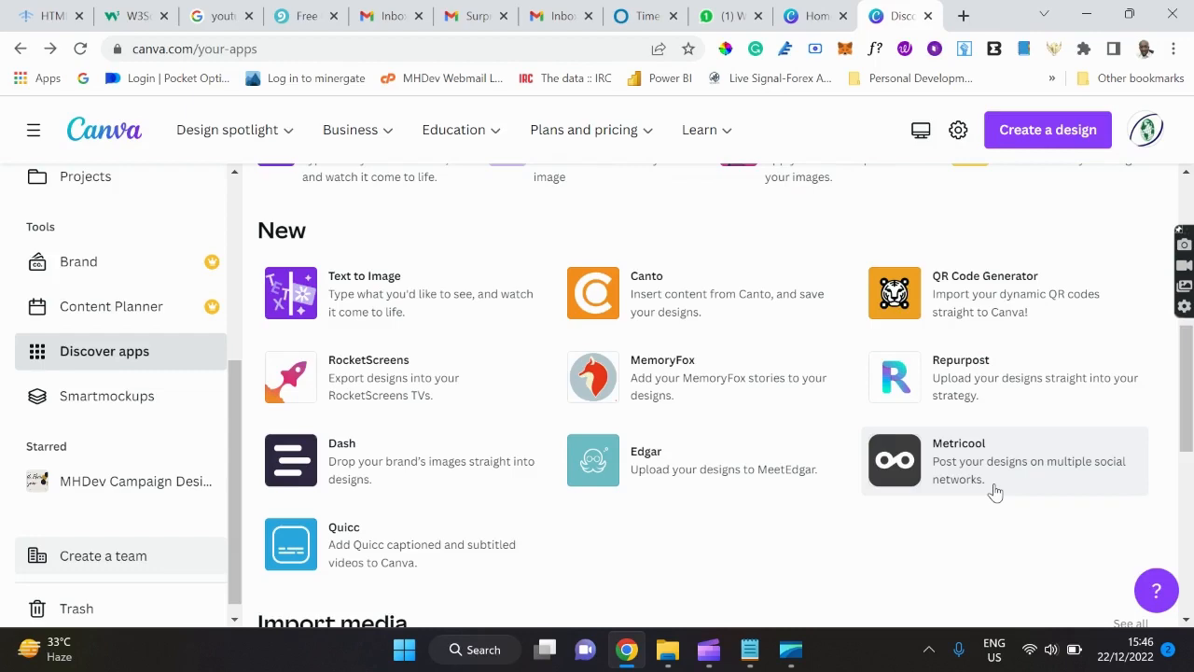
scroll(995, 491, down, 1)
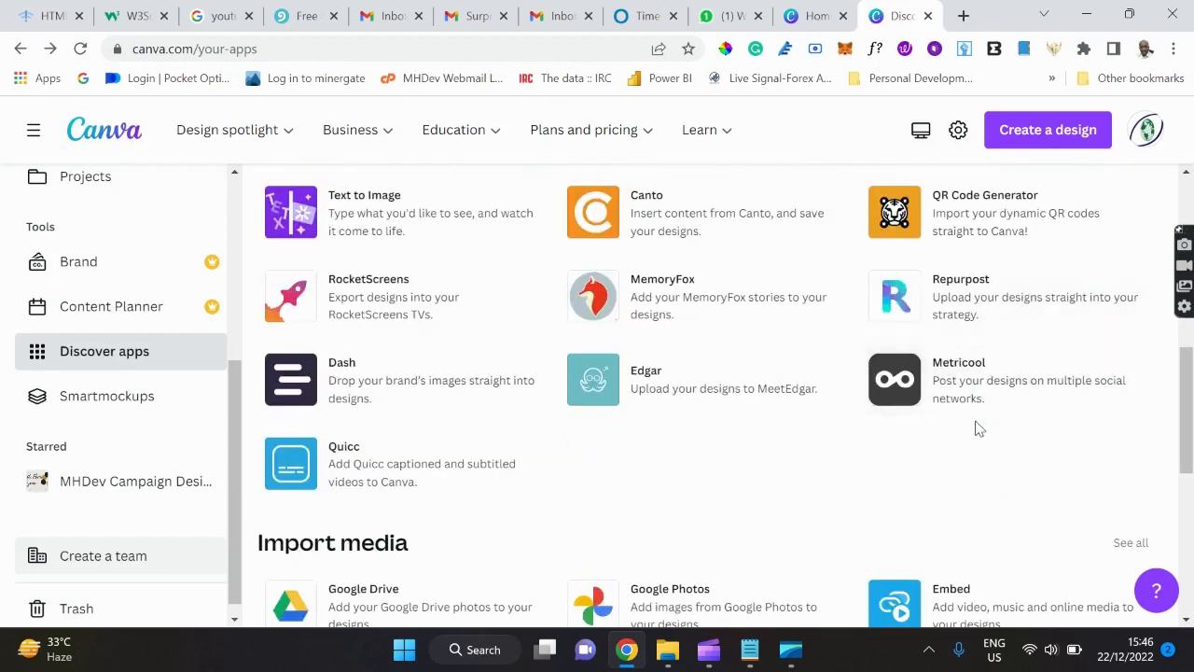
scroll(979, 428, down, 3)
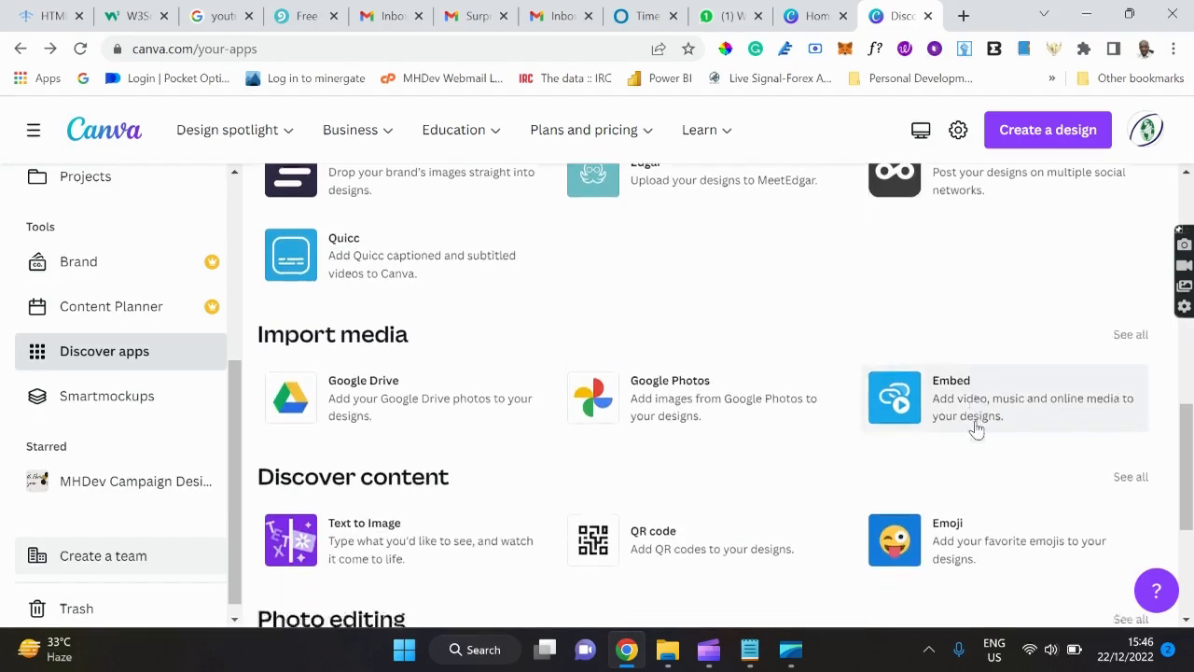
scroll(976, 428, down, 2)
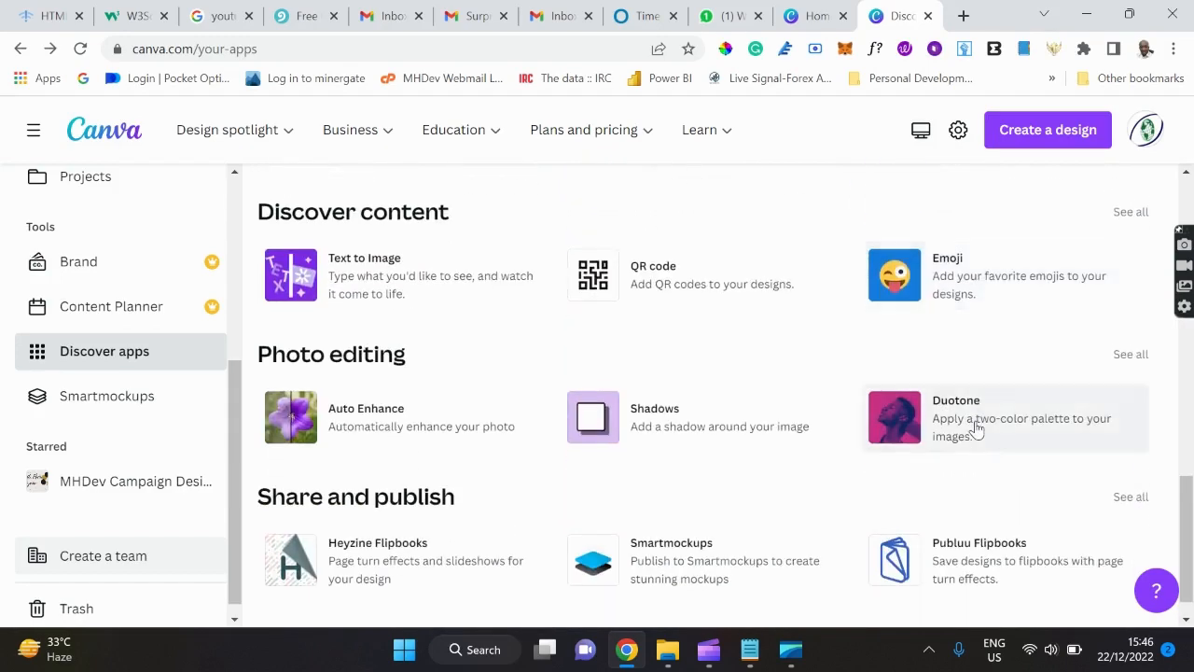
scroll(976, 428, up, 4)
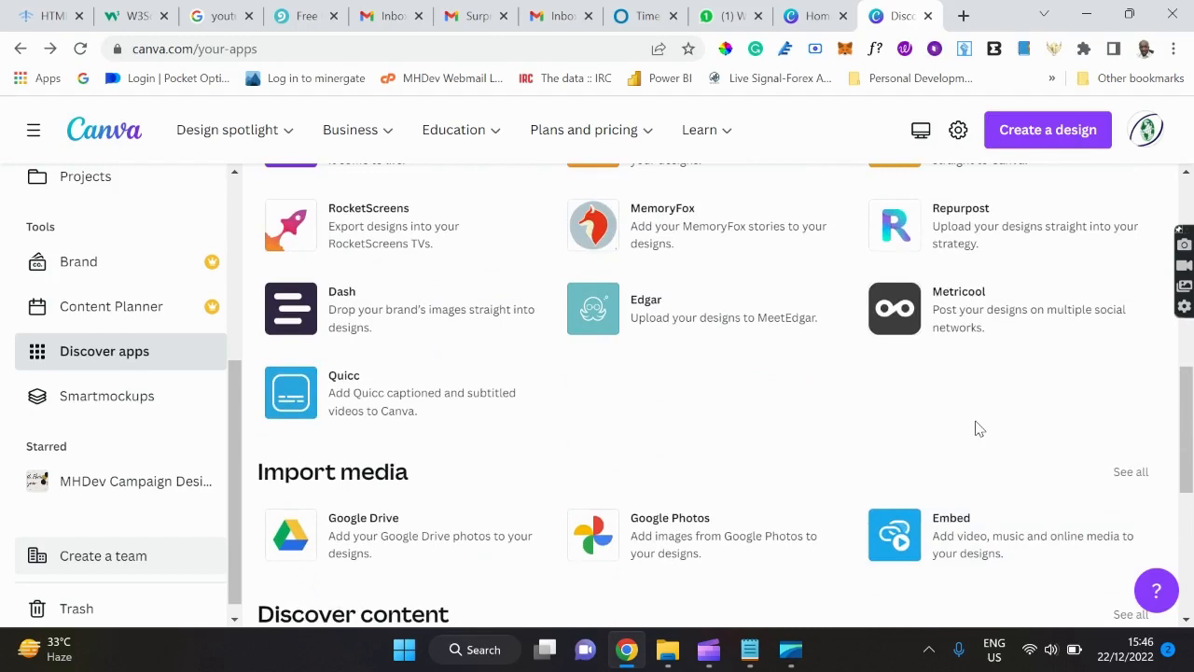
scroll(979, 428, up, 4)
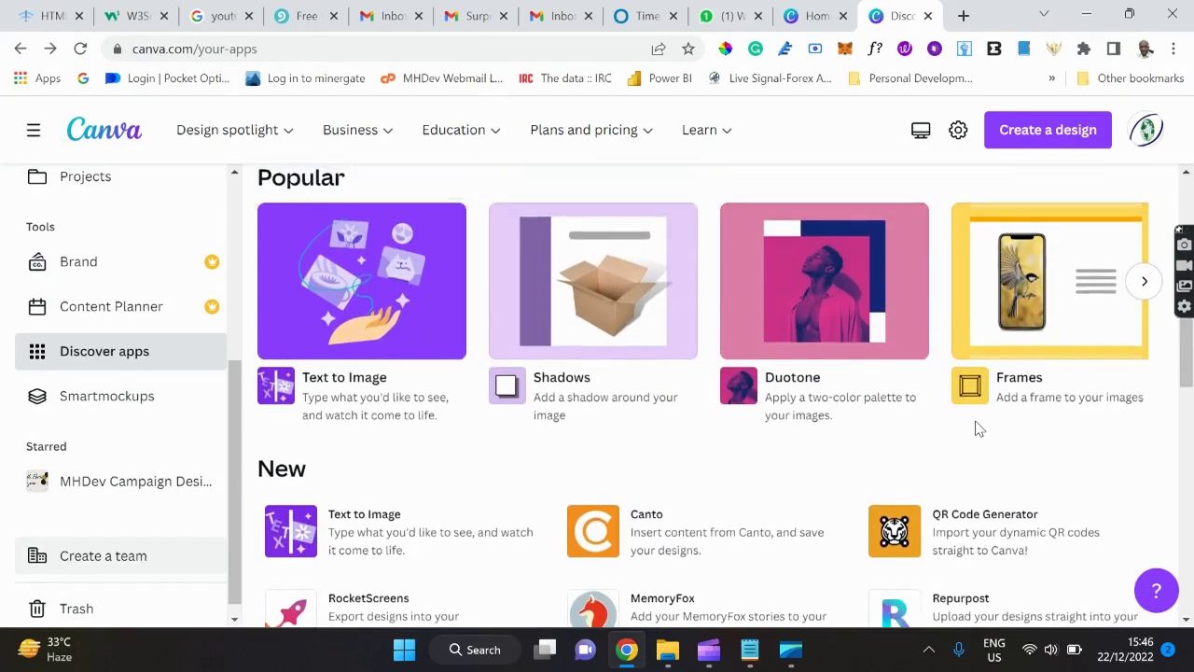
scroll(975, 429, up, 1)
scroll(976, 429, up, 2)
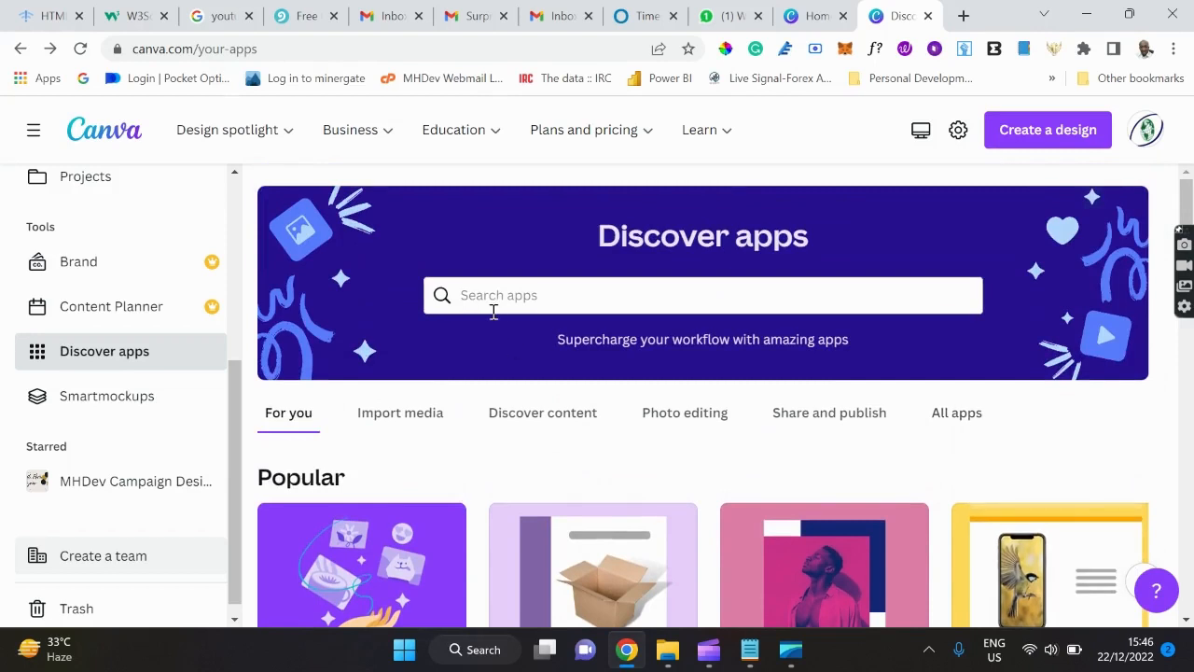
click(125, 399)
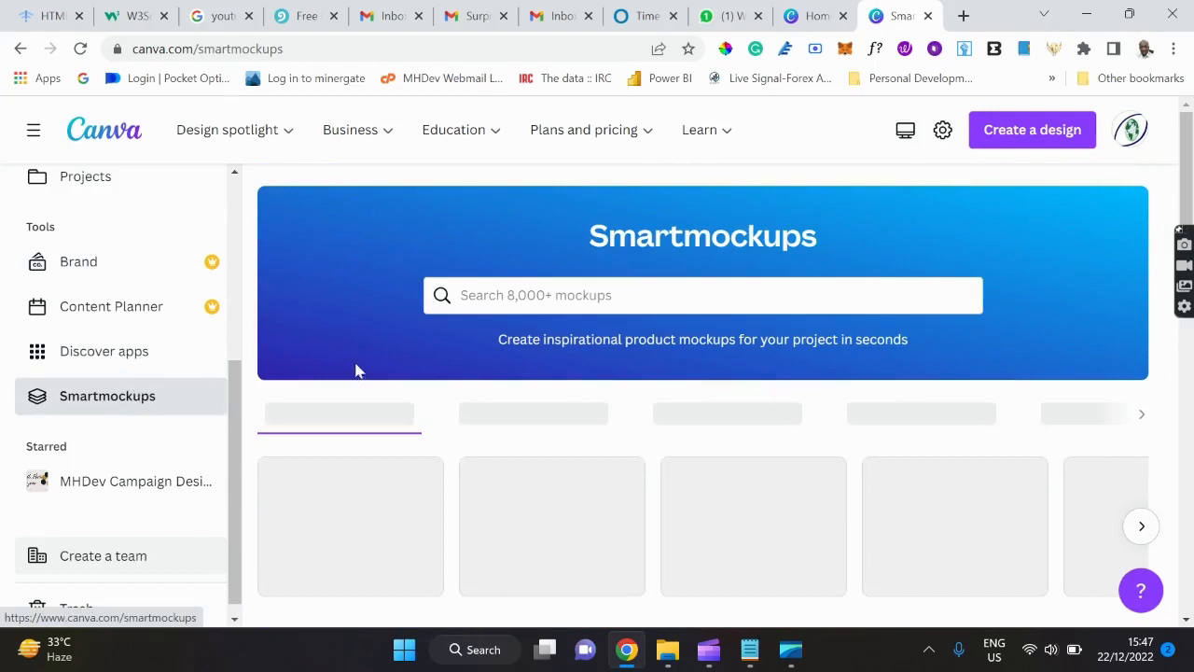
scroll(347, 304, down, 1)
scroll(347, 309, down, 1)
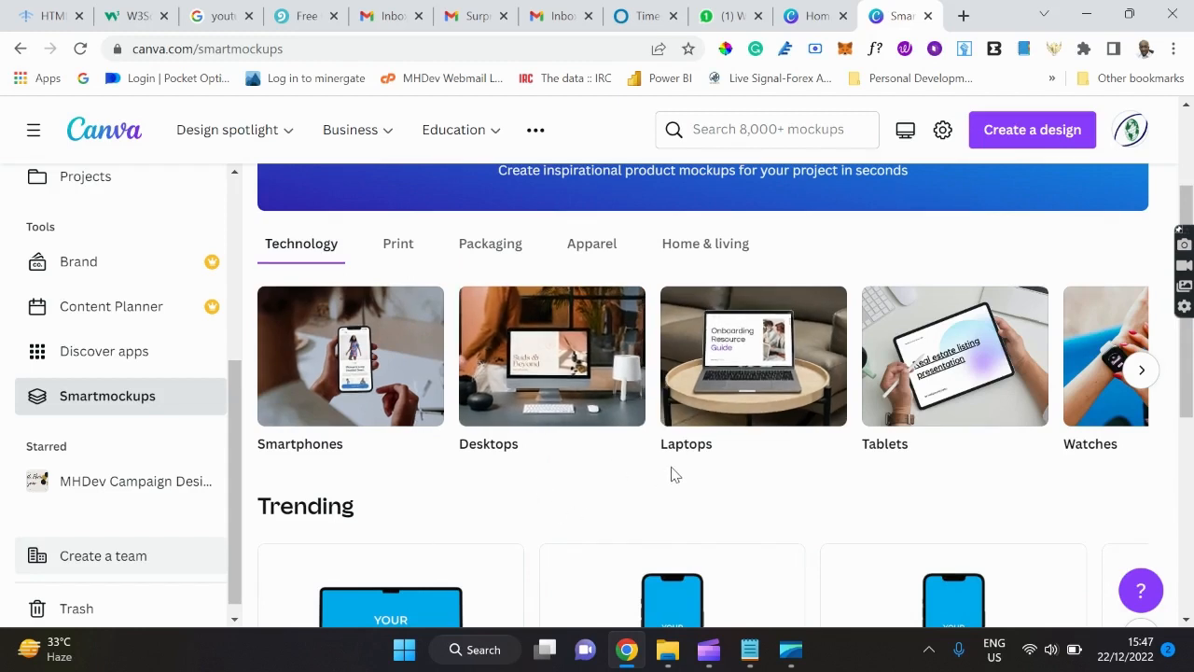
scroll(675, 475, down, 2)
scroll(671, 476, down, 1)
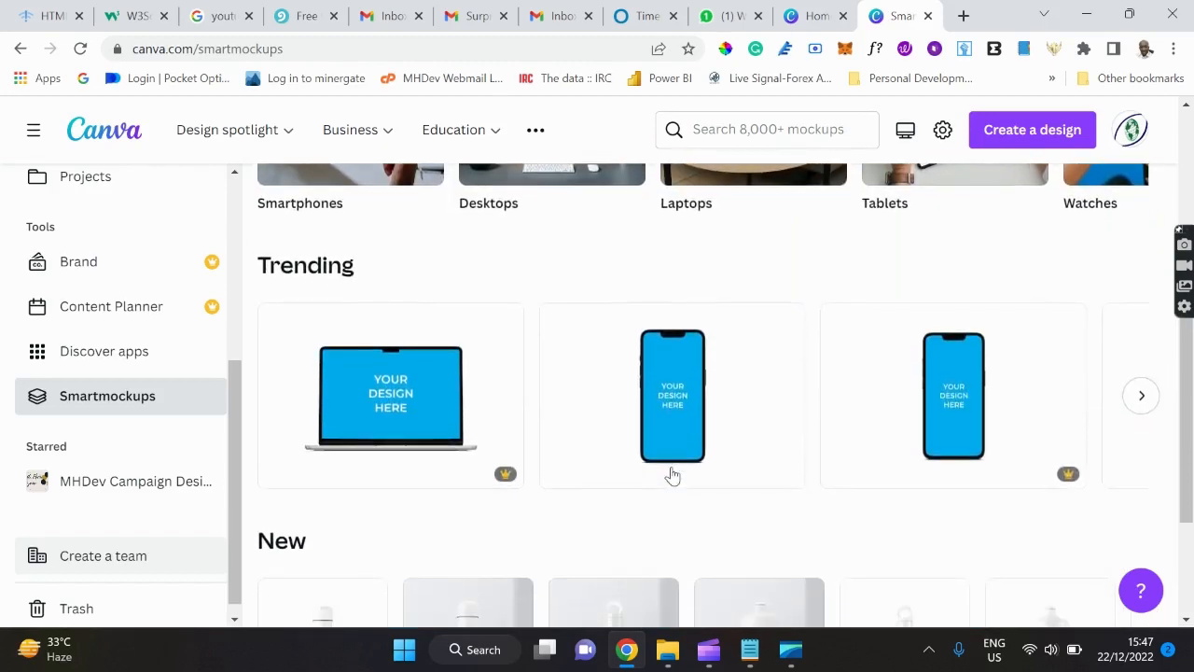
scroll(672, 476, down, 3)
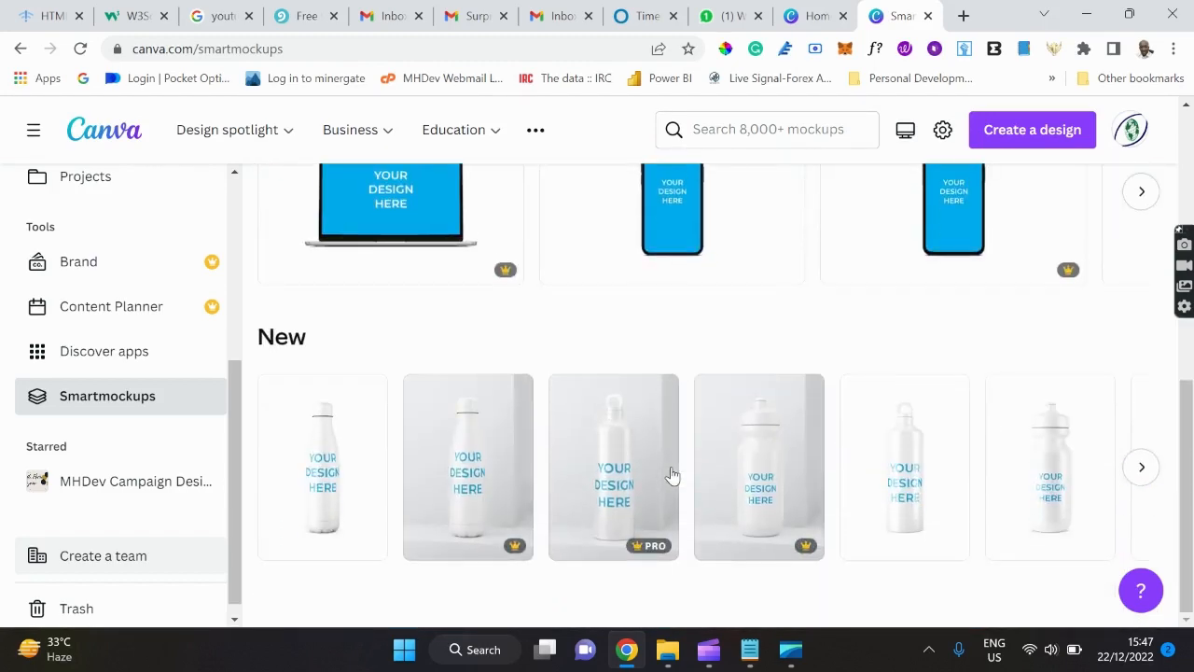
scroll(674, 328, up, 6)
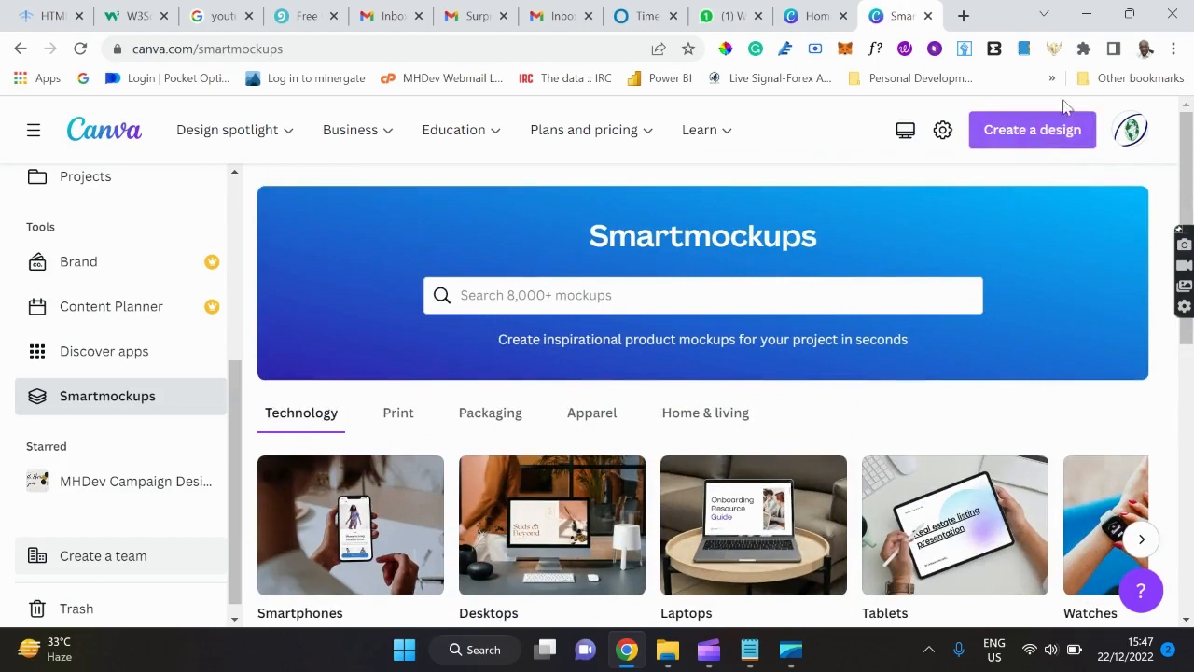
click(1053, 130)
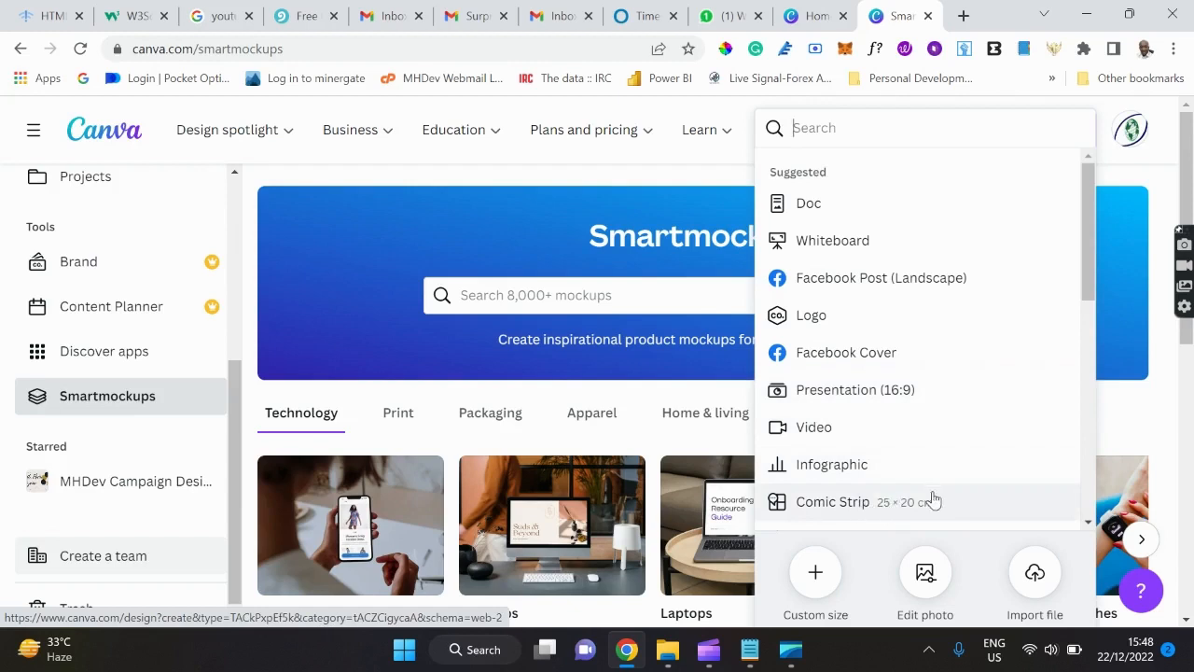
scroll(931, 350, down, 3)
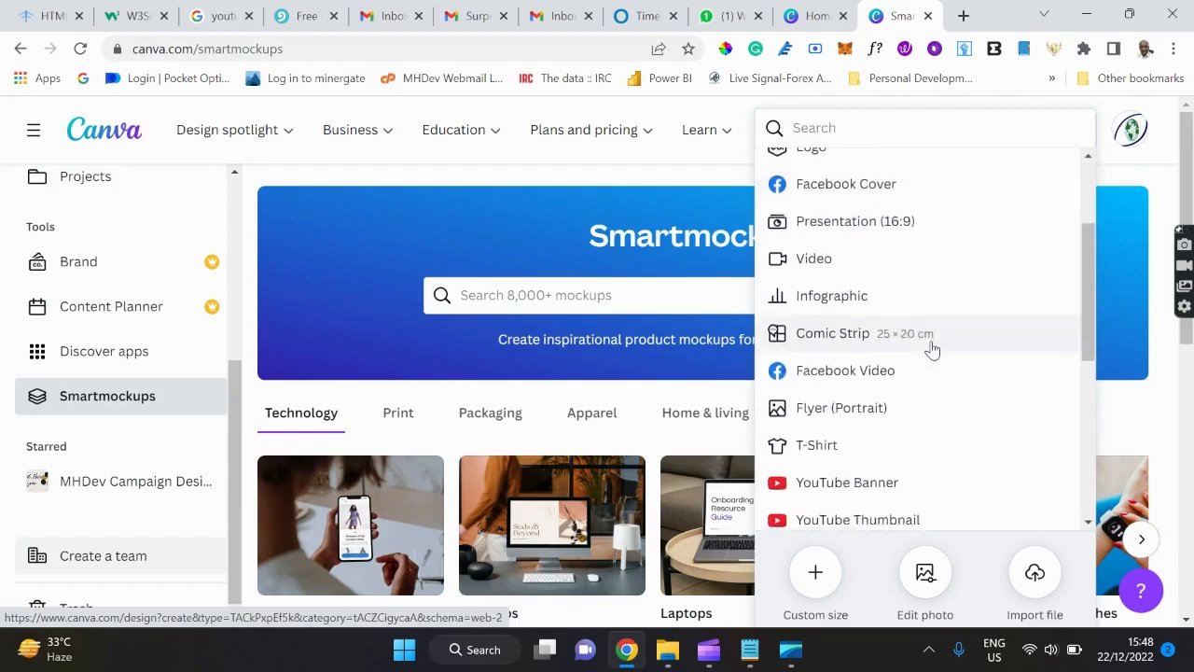
scroll(931, 348, down, 4)
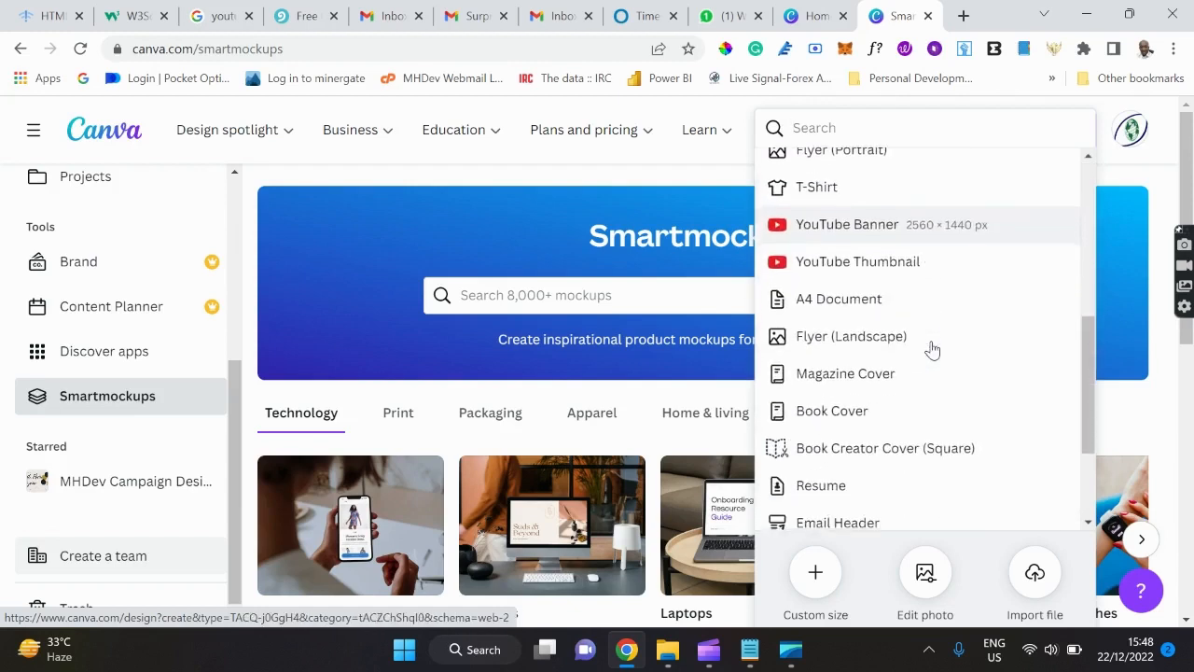
scroll(931, 349, up, 6)
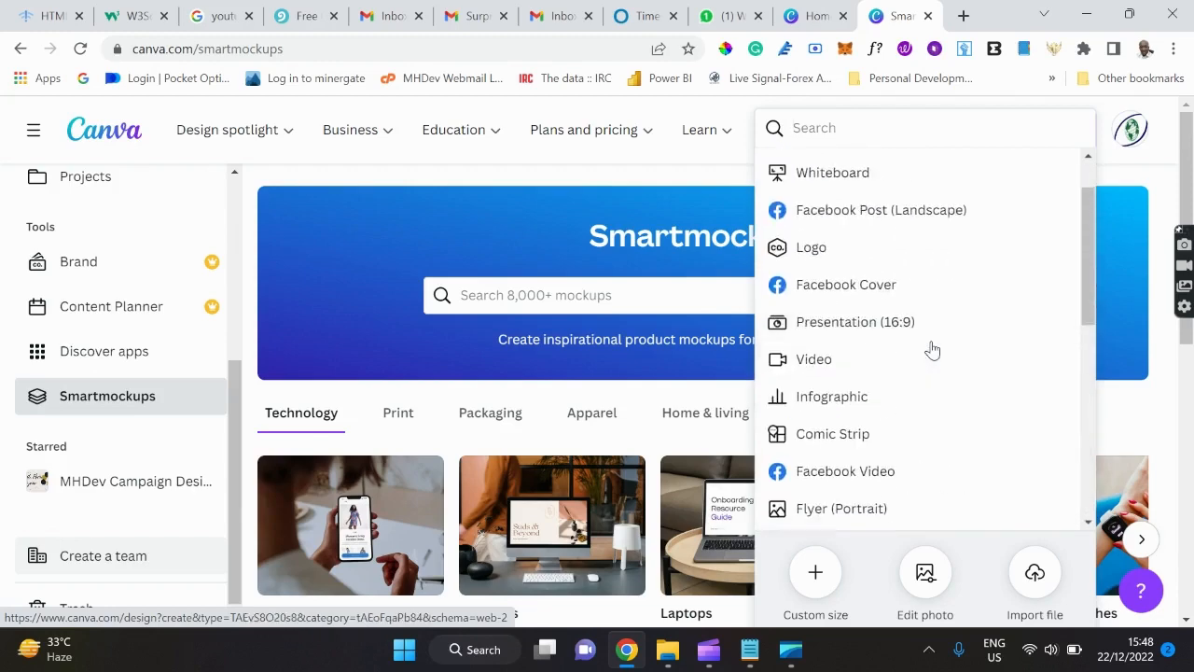
scroll(931, 349, up, 1)
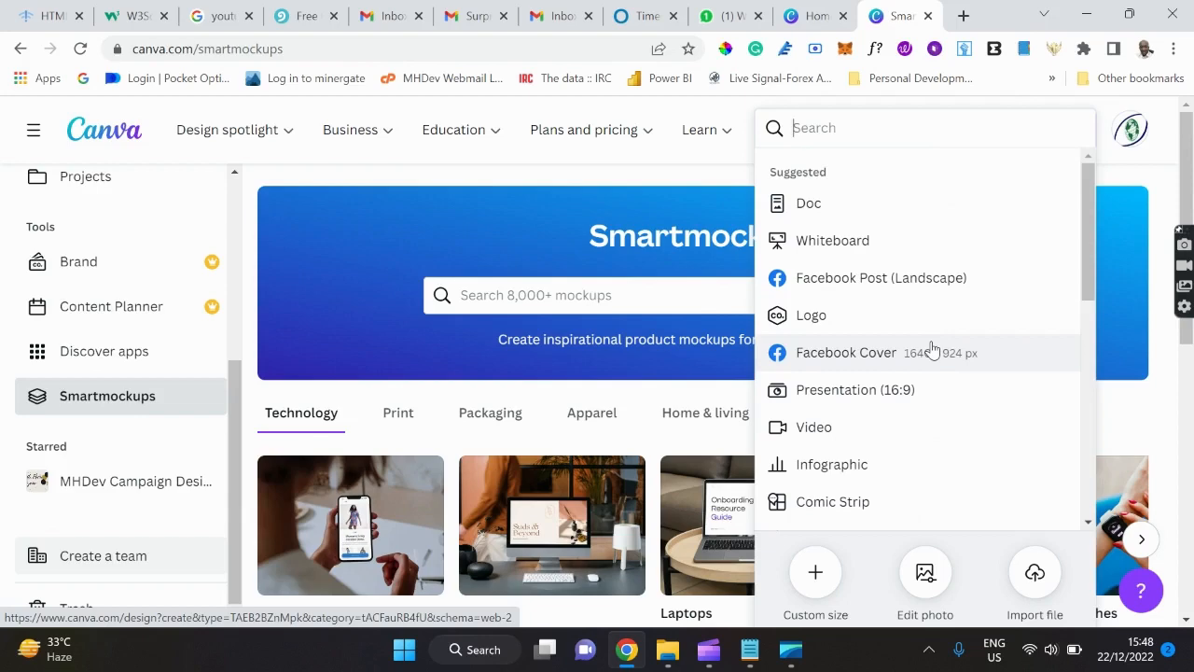
scroll(931, 348, down, 7)
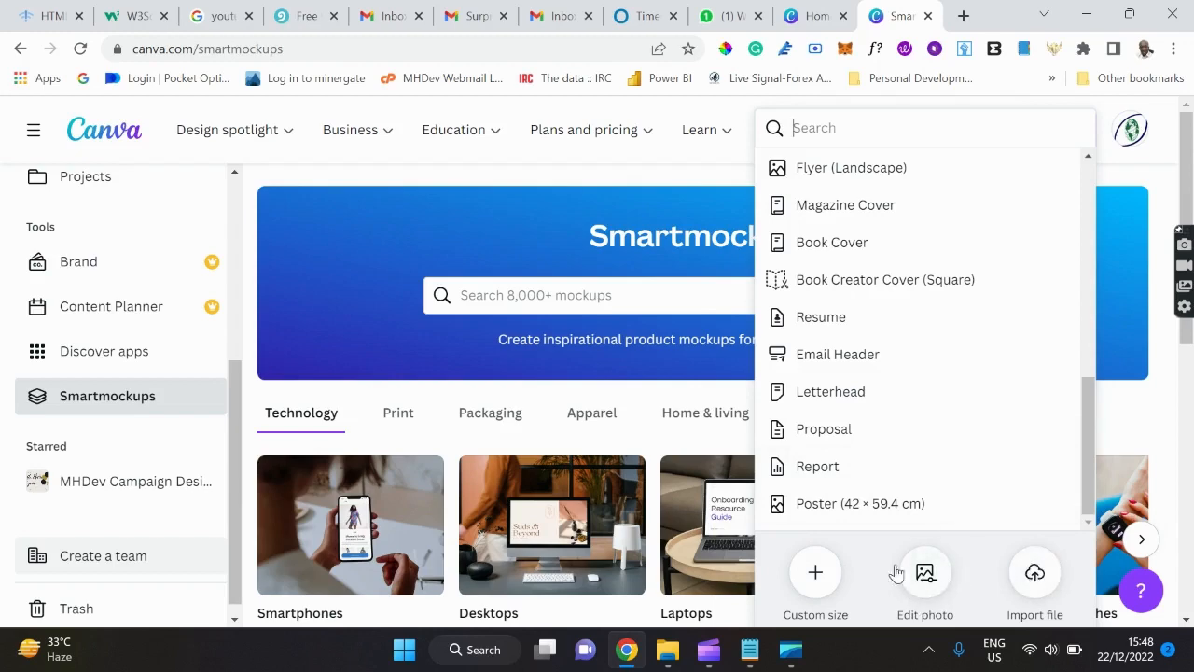
scroll(847, 392, up, 5)
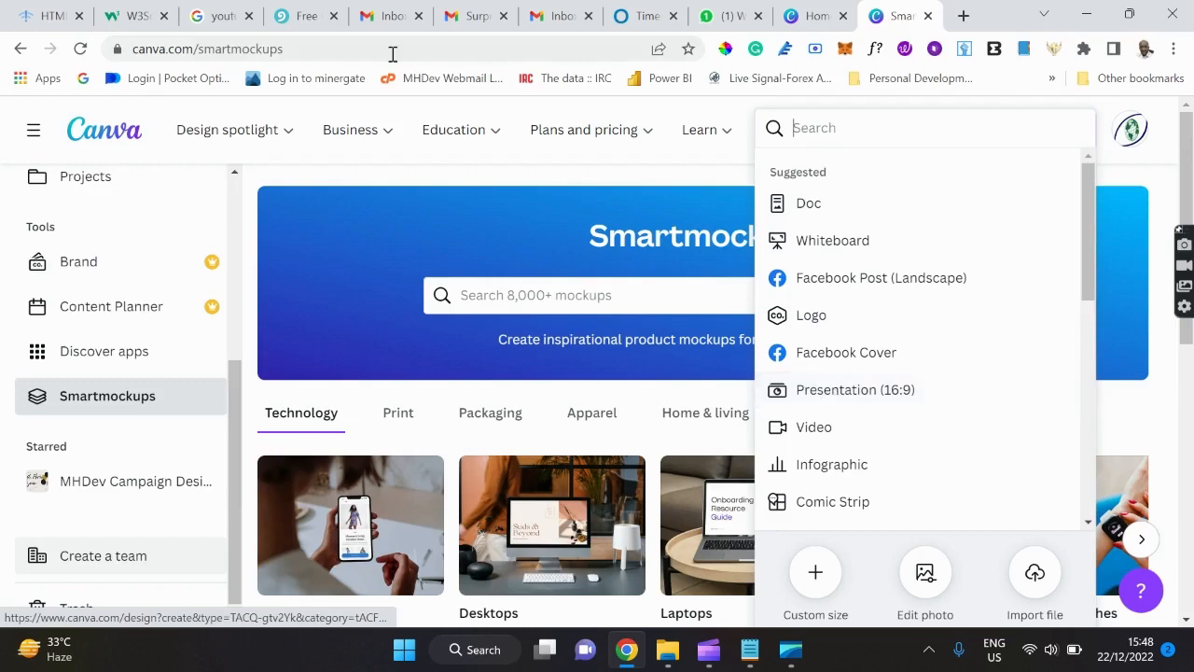
click(341, 184)
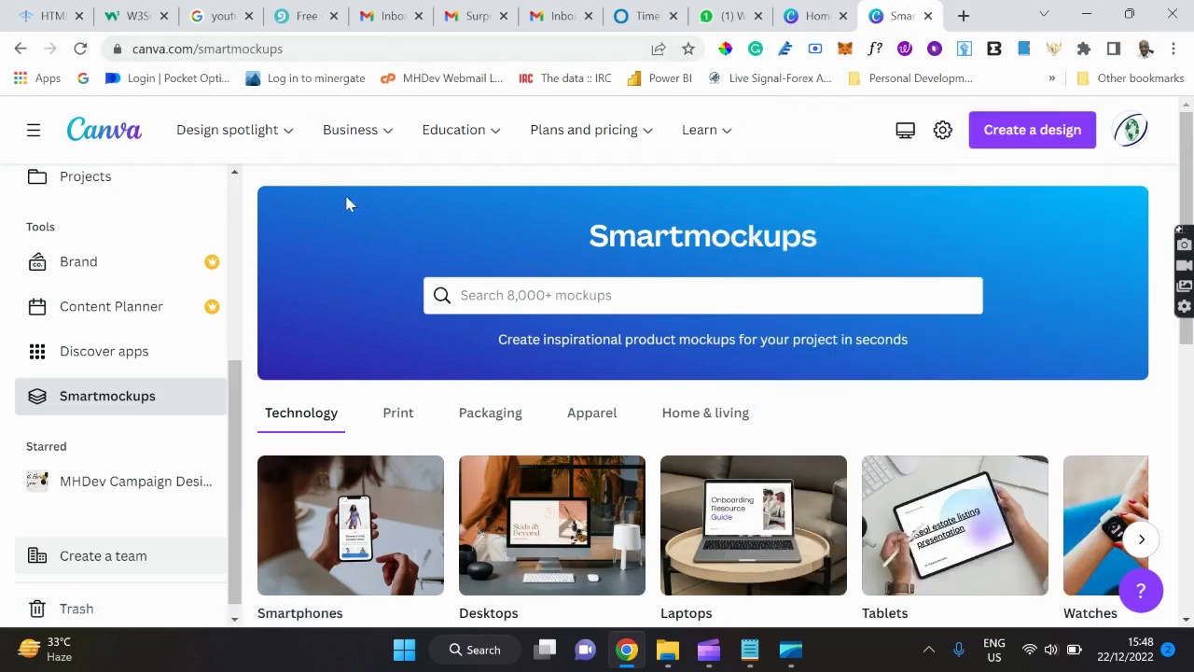
click(751, 651)
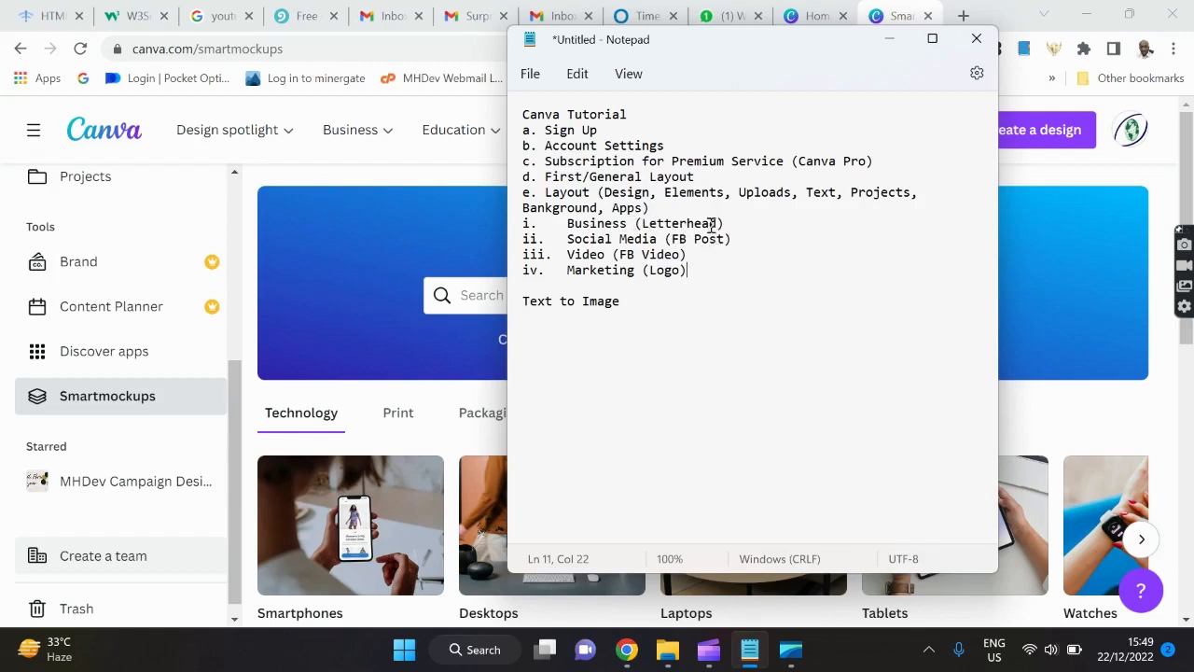
click(382, 187)
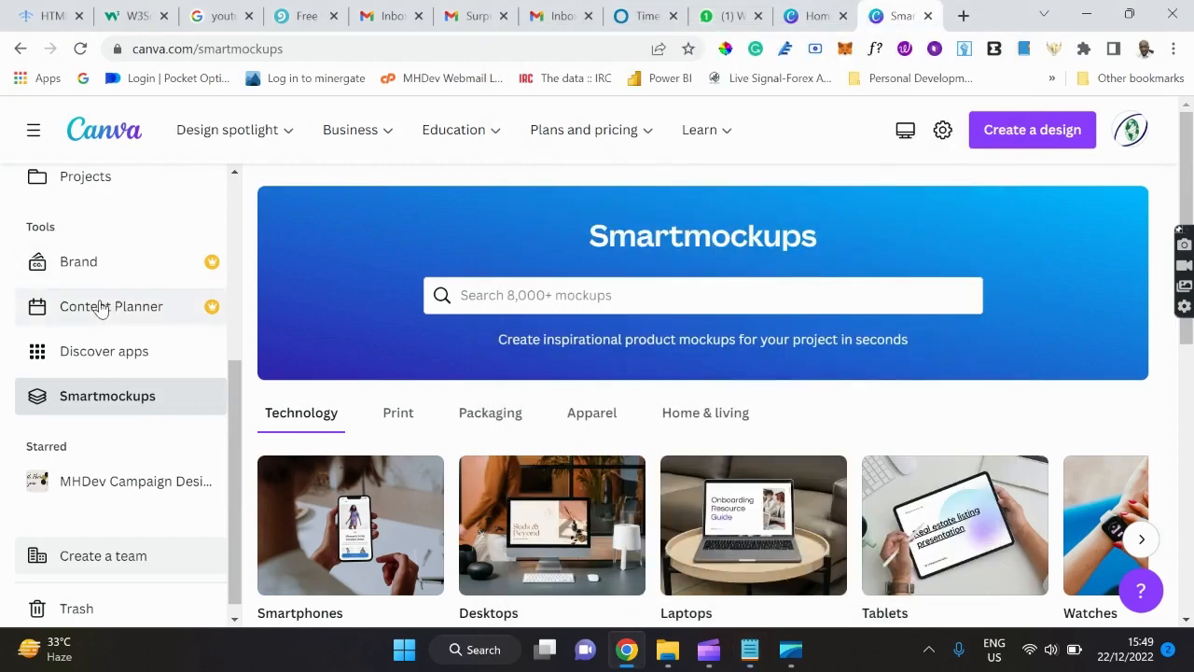
scroll(101, 308, up, 4)
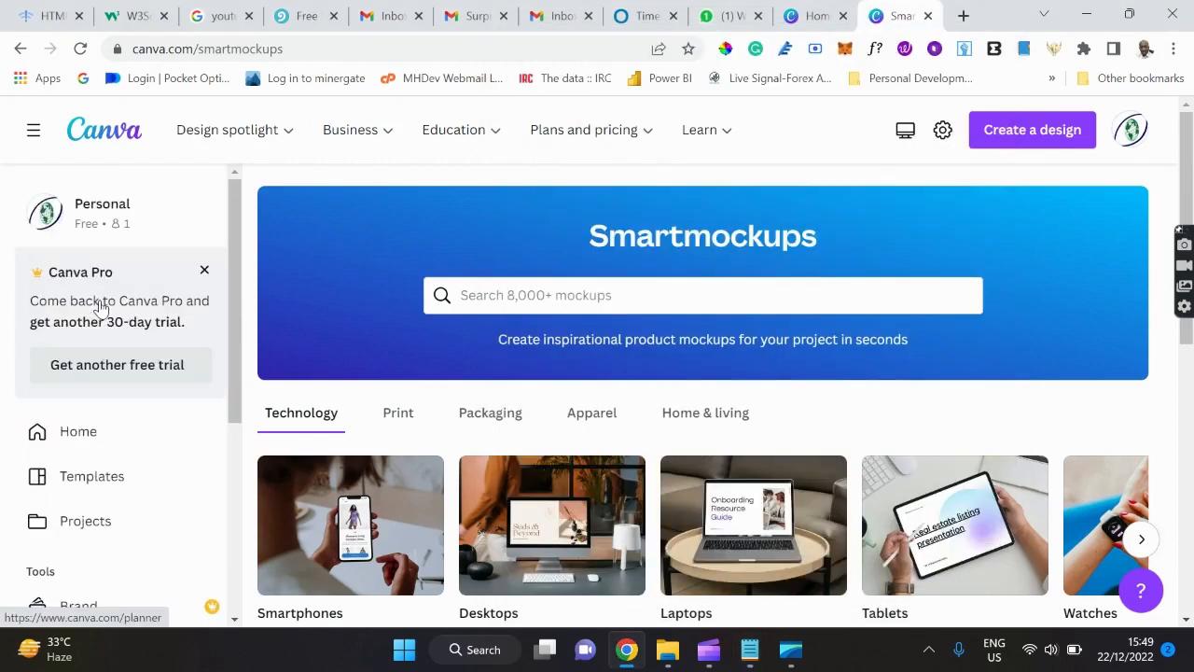
Open the Templates gallery and expand, browse, then collapse the Business template types.
click(76, 483)
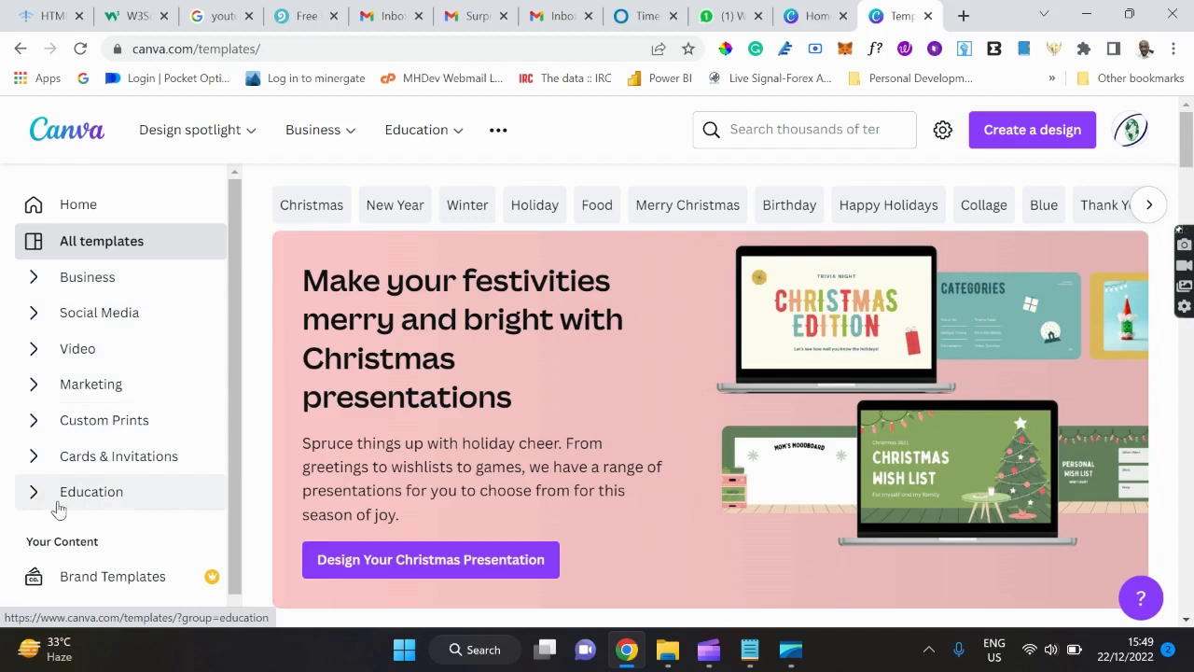
click(34, 284)
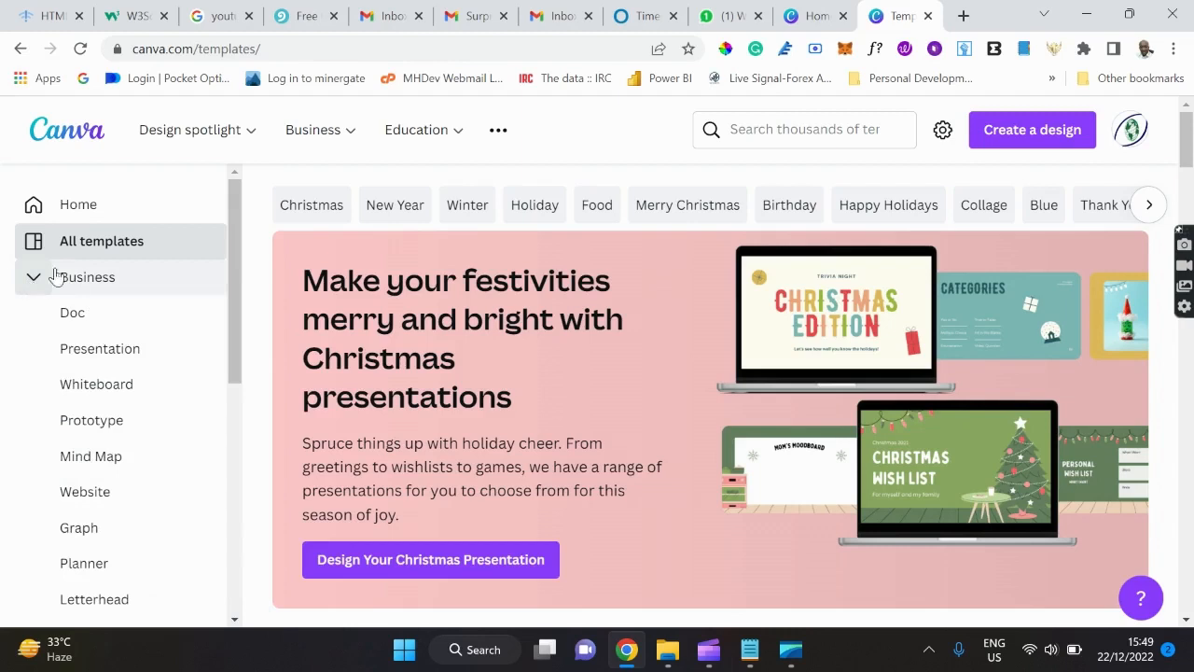
scroll(117, 402, down, 2)
scroll(116, 402, down, 4)
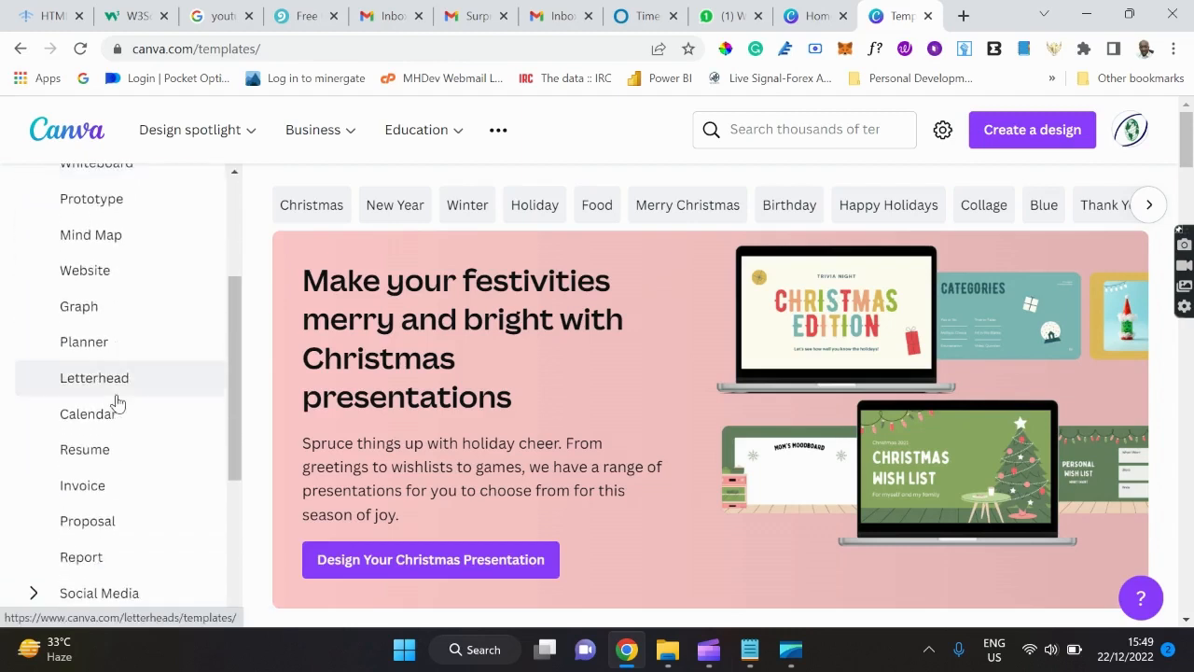
scroll(116, 402, up, 3)
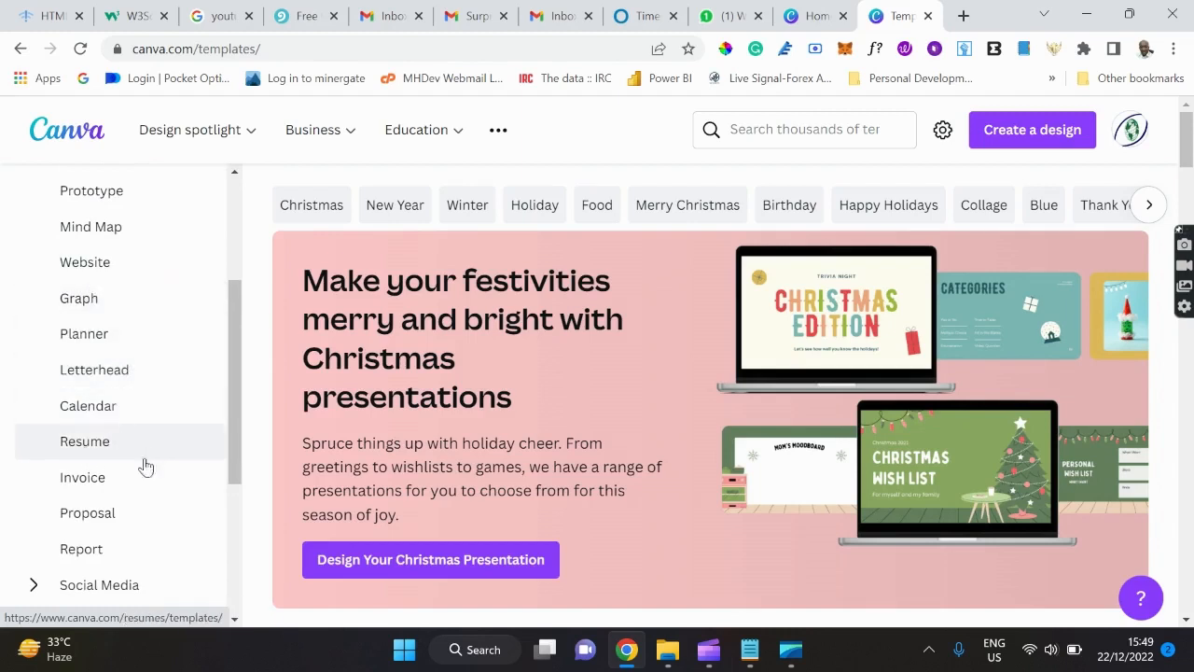
scroll(109, 472, up, 3)
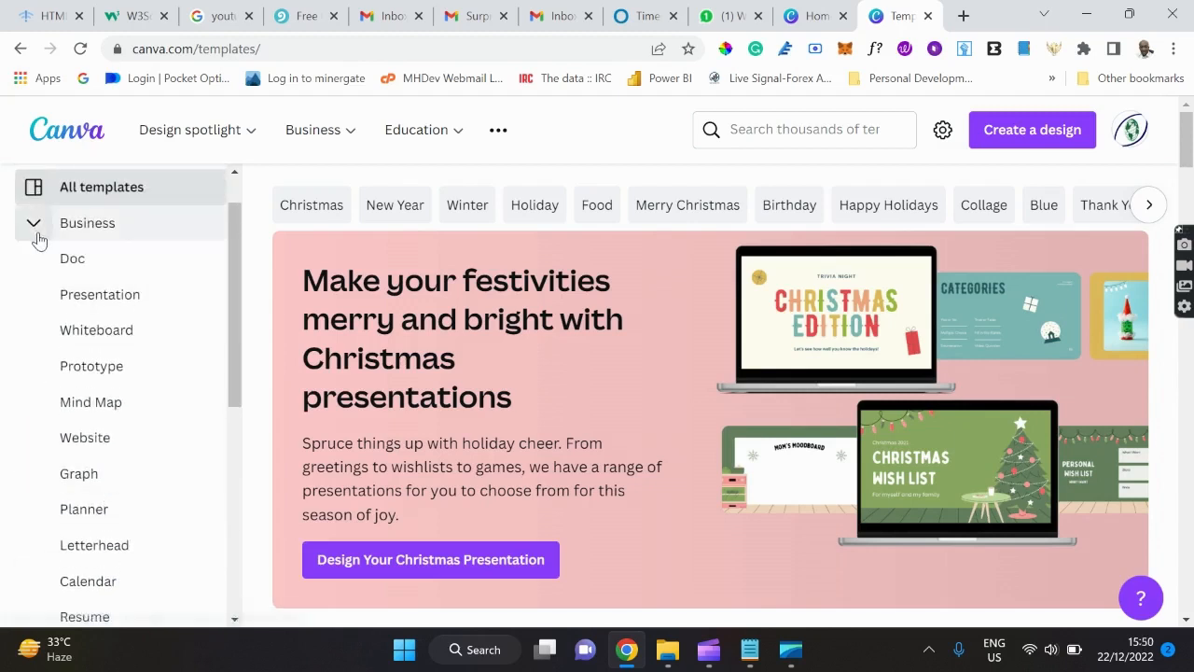
click(35, 235)
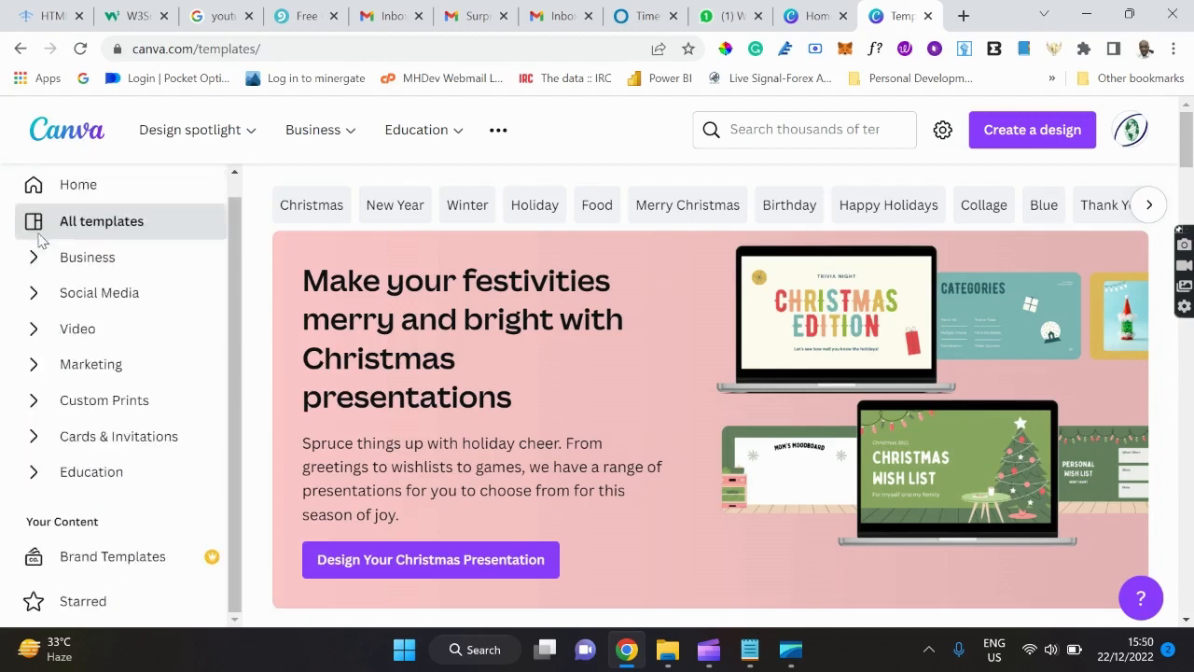
Expand the Social Media template types like Instagram Post and Facebook Post, then collapse them.
click(26, 297)
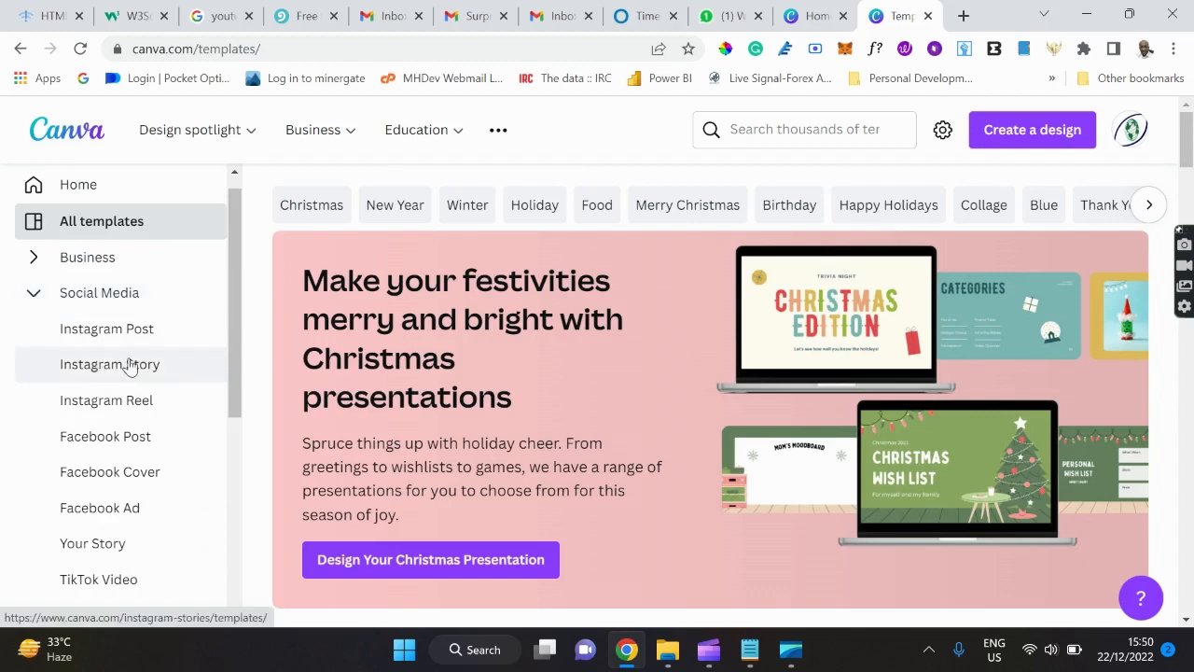
scroll(130, 366, down, 2)
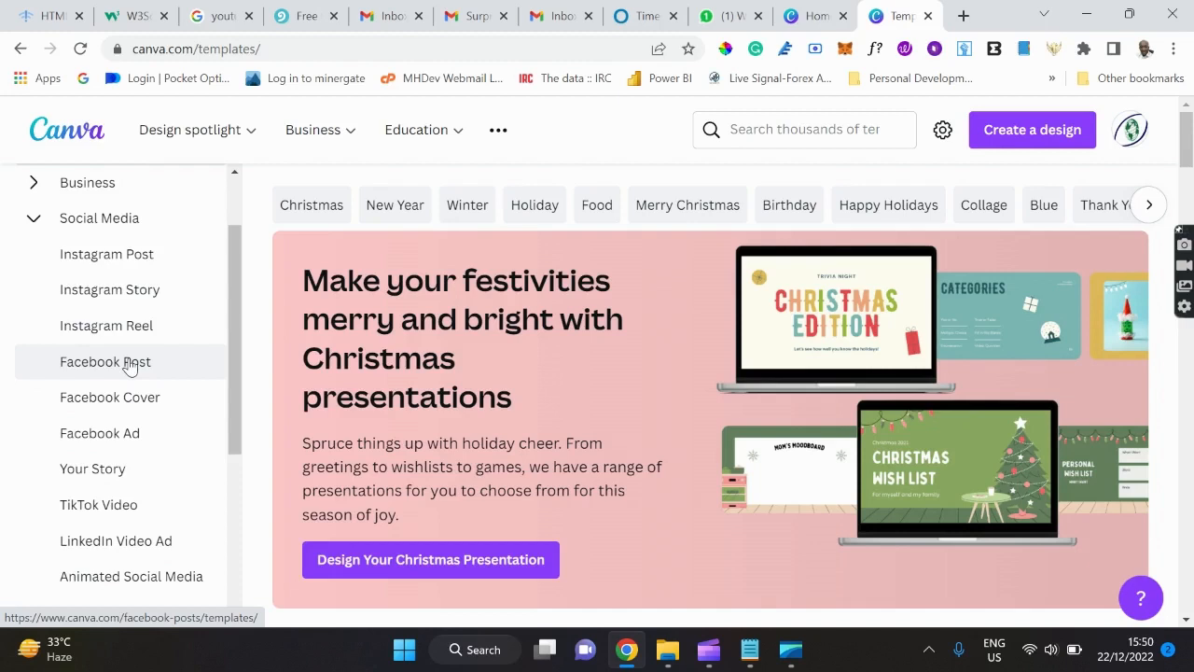
click(33, 220)
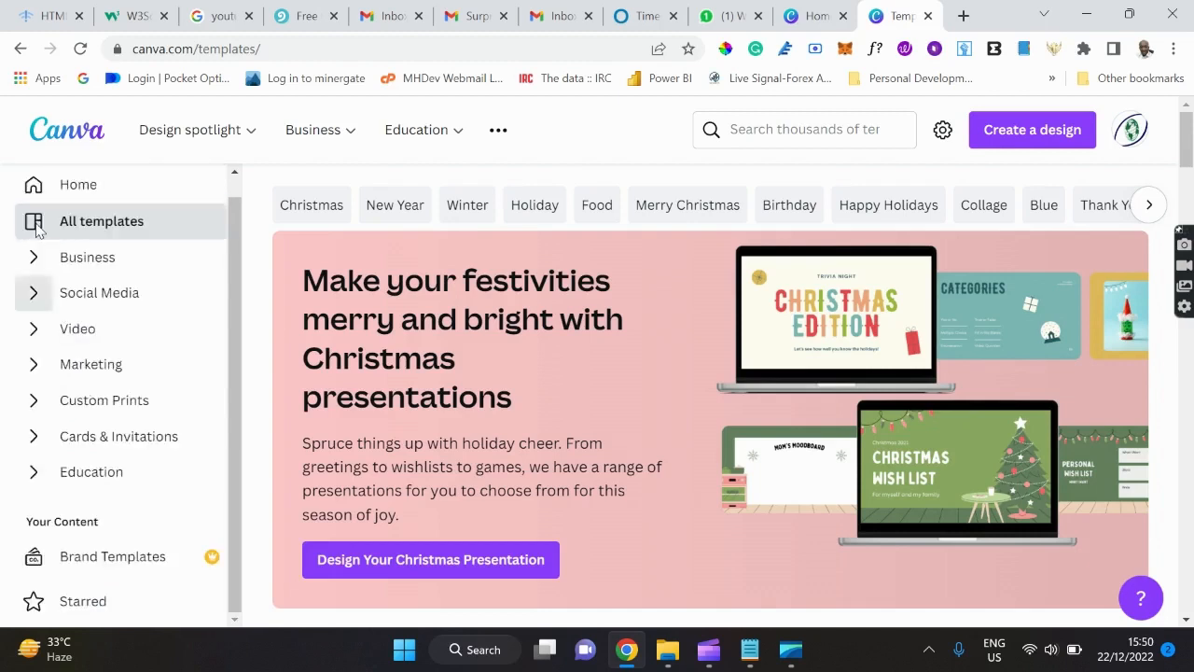
click(34, 328)
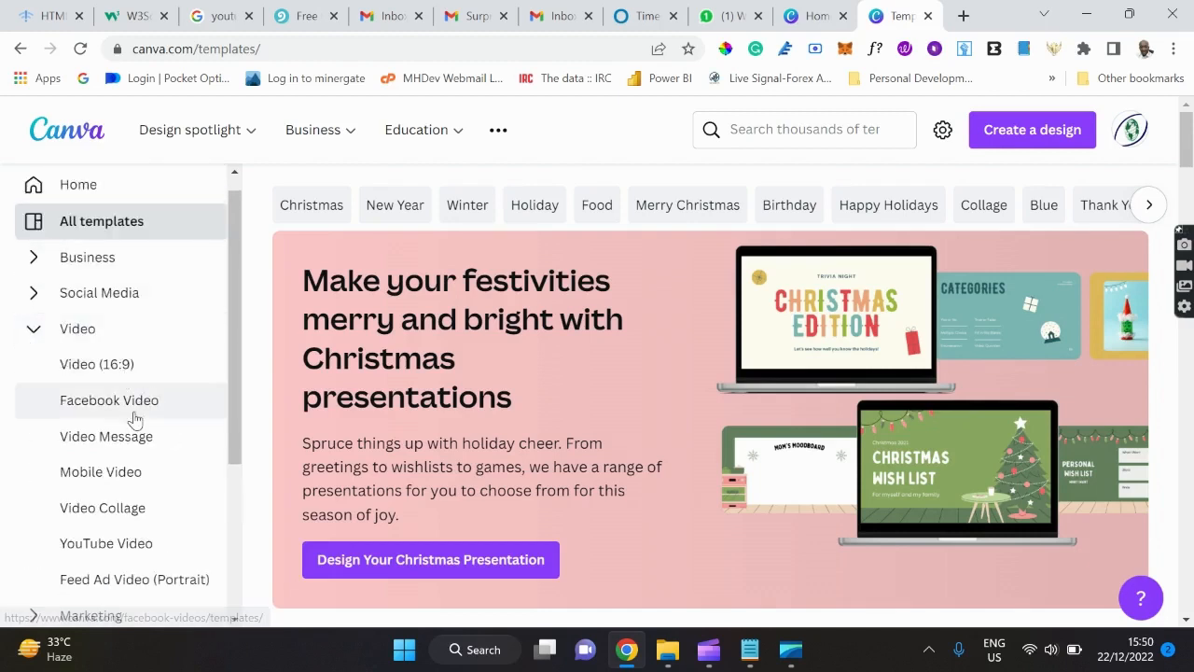
scroll(133, 419, down, 1)
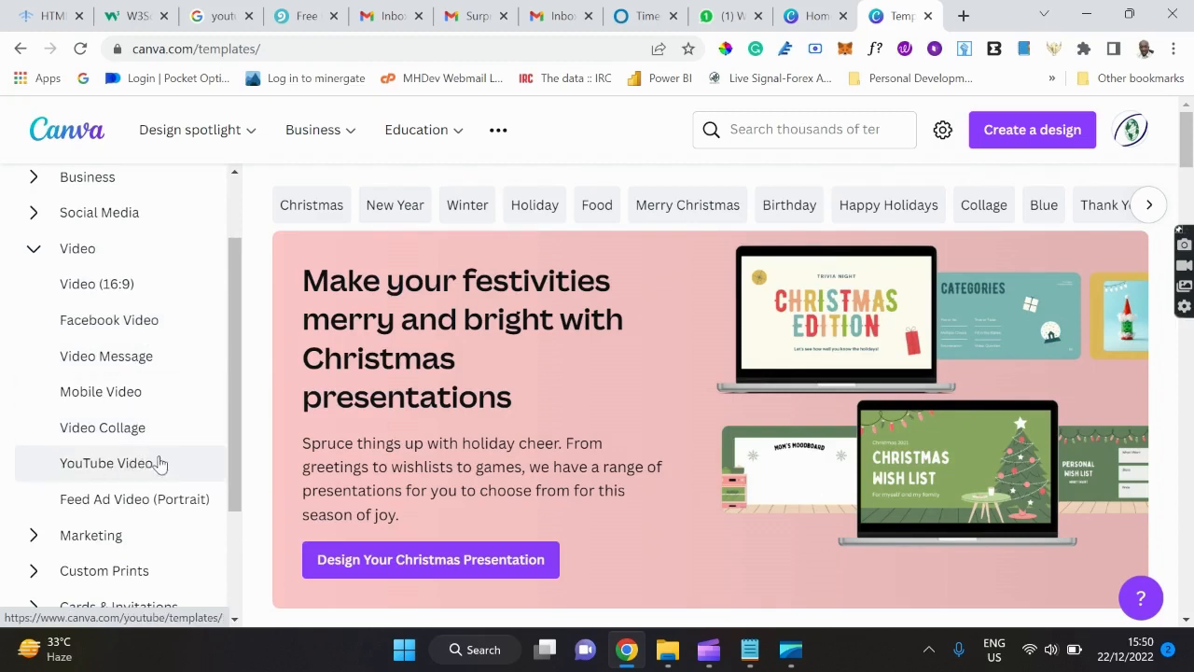
click(33, 254)
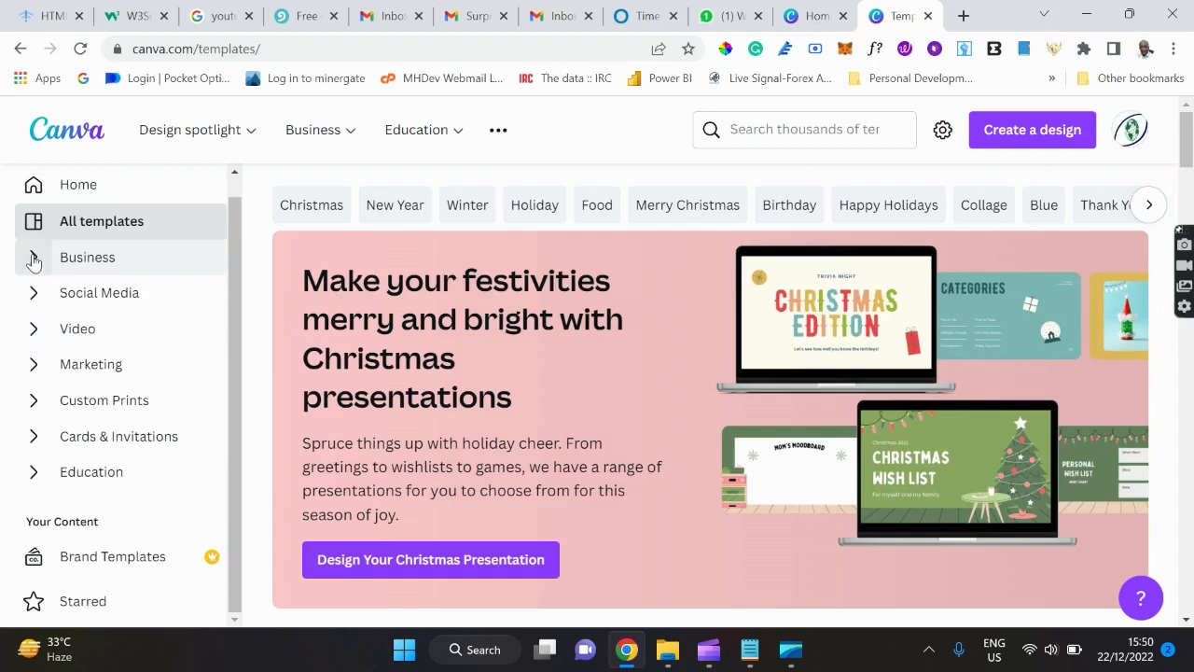
click(33, 373)
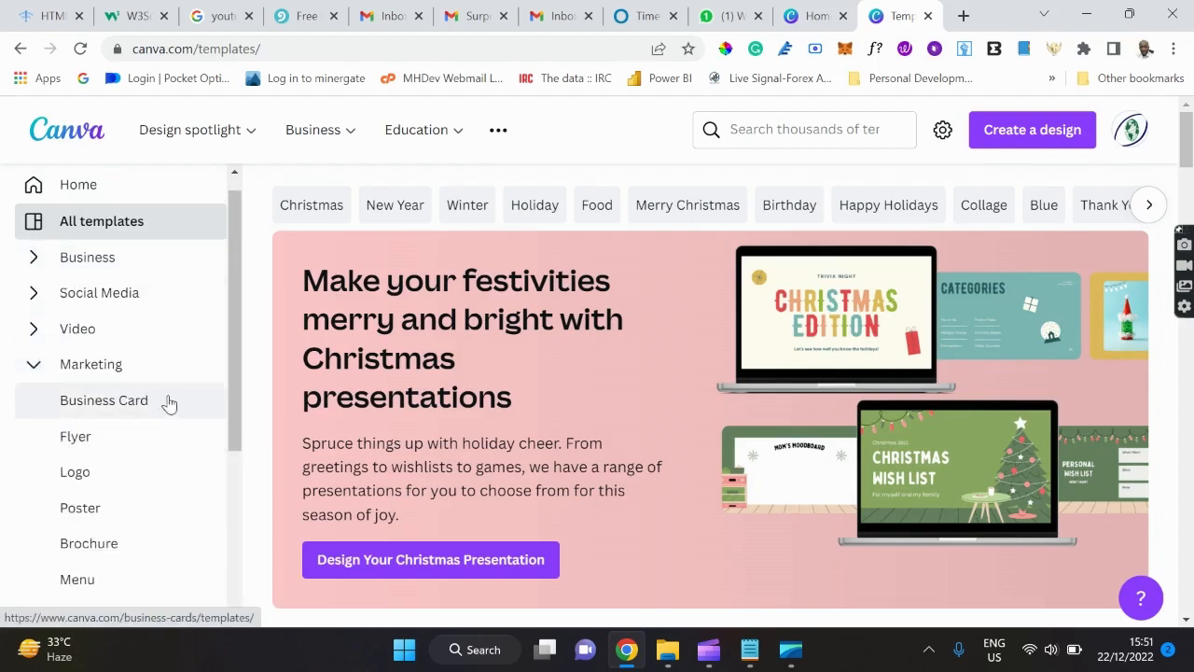
scroll(136, 429, down, 2)
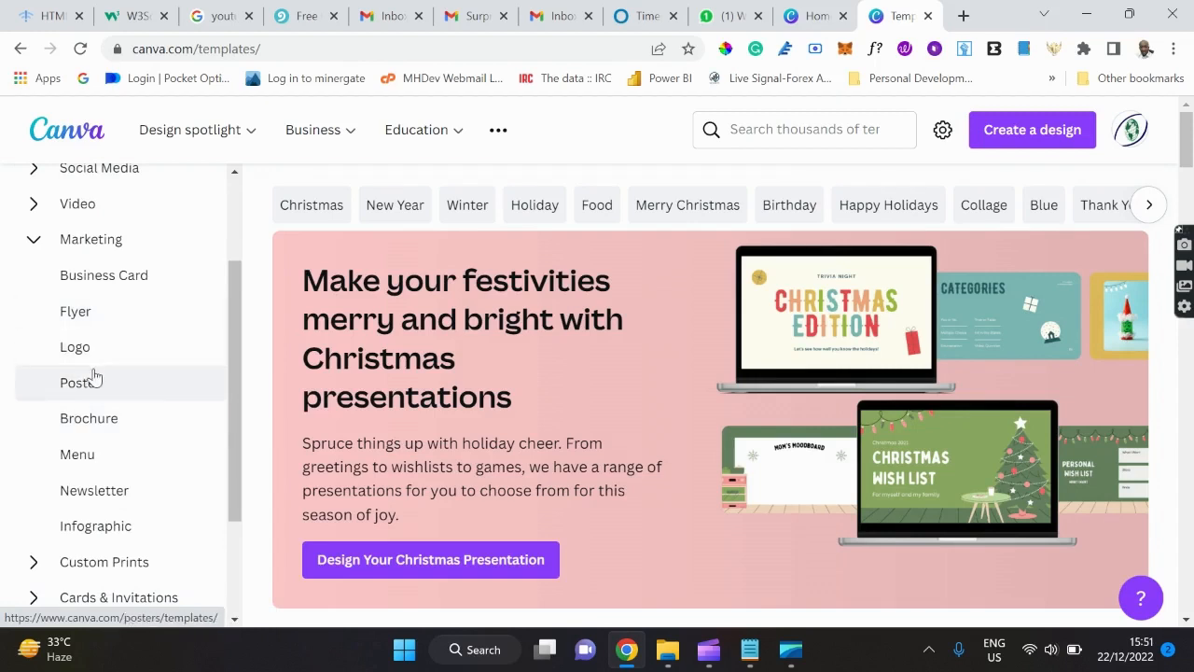
click(41, 258)
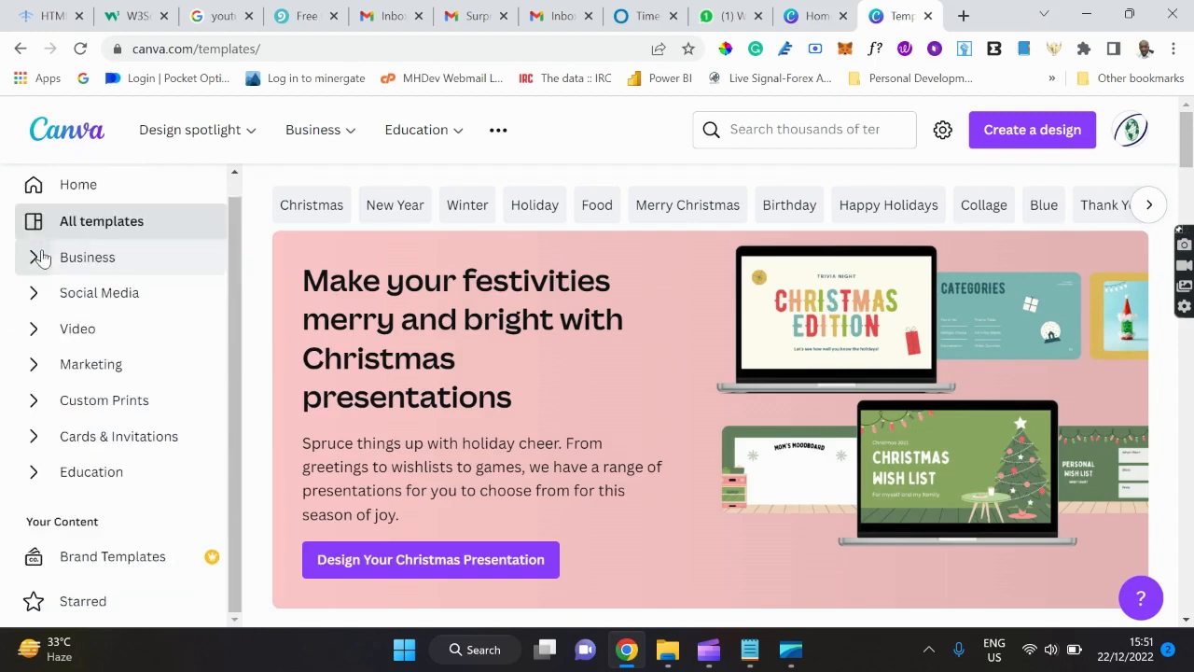
Open the Custom Prints templates page and scroll through its print product types.
click(99, 401)
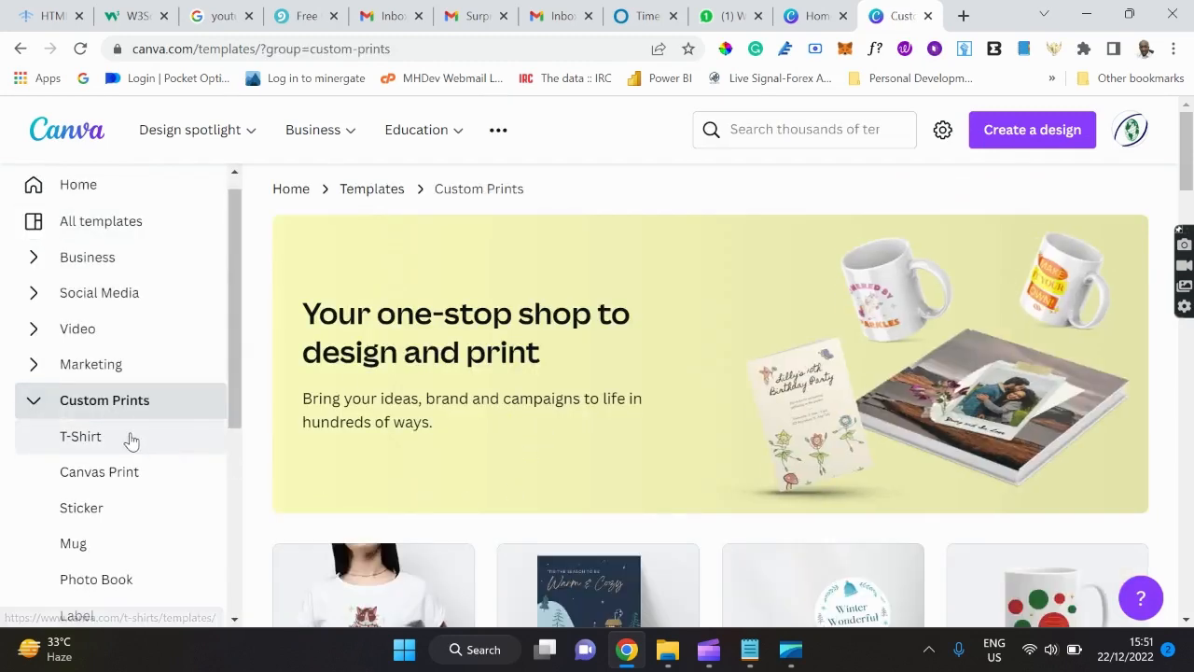
scroll(128, 439, down, 3)
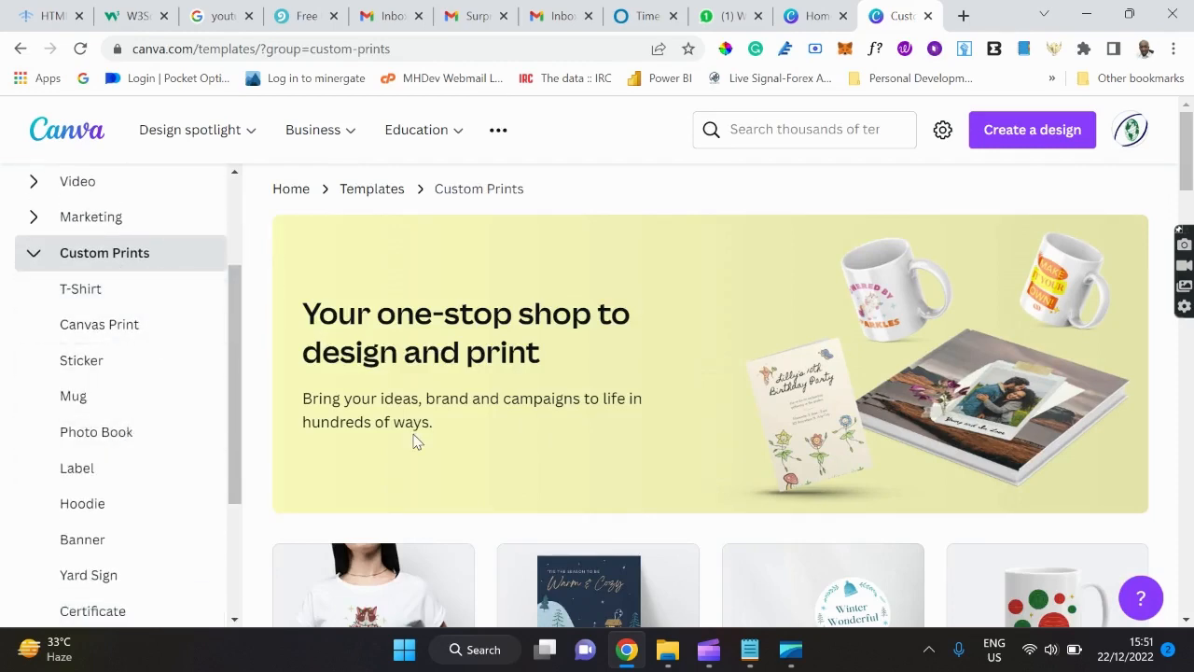
scroll(415, 441, down, 5)
scroll(415, 441, up, 1)
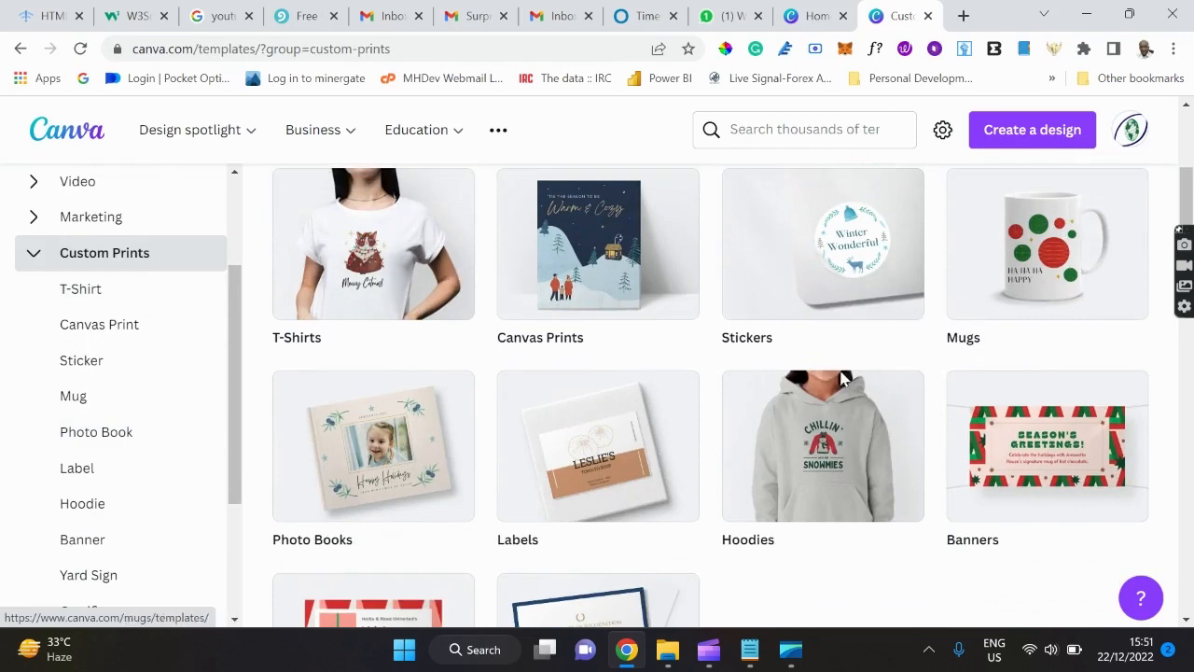
scroll(701, 402, down, 3)
scroll(701, 401, down, 1)
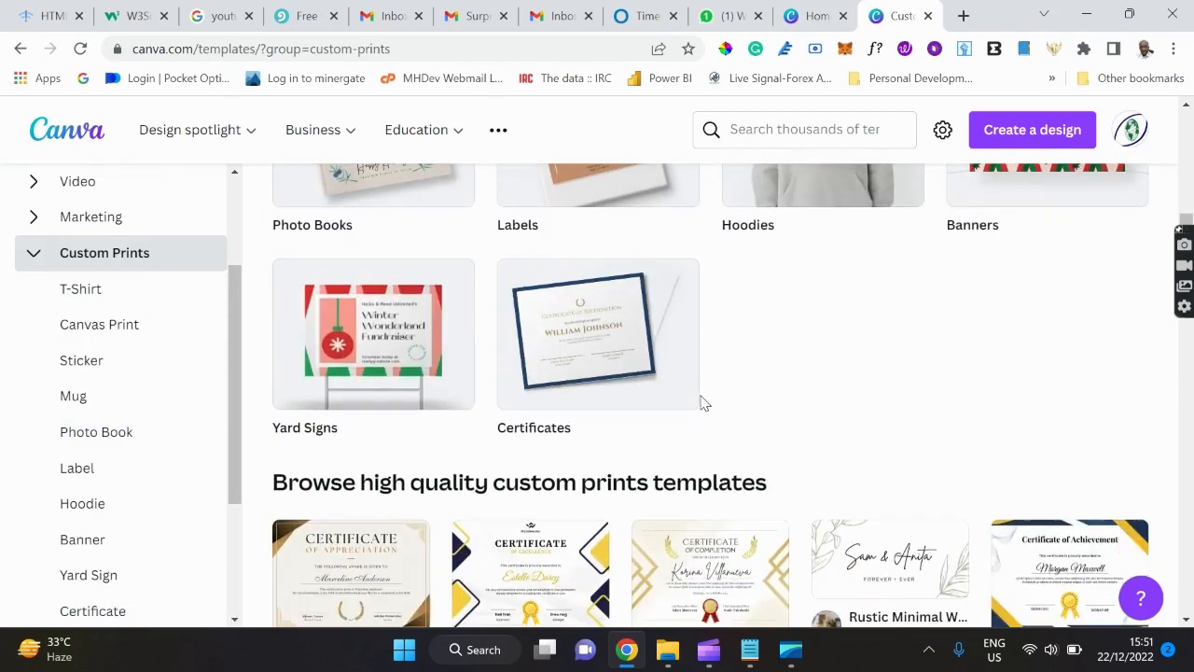
scroll(701, 401, down, 1)
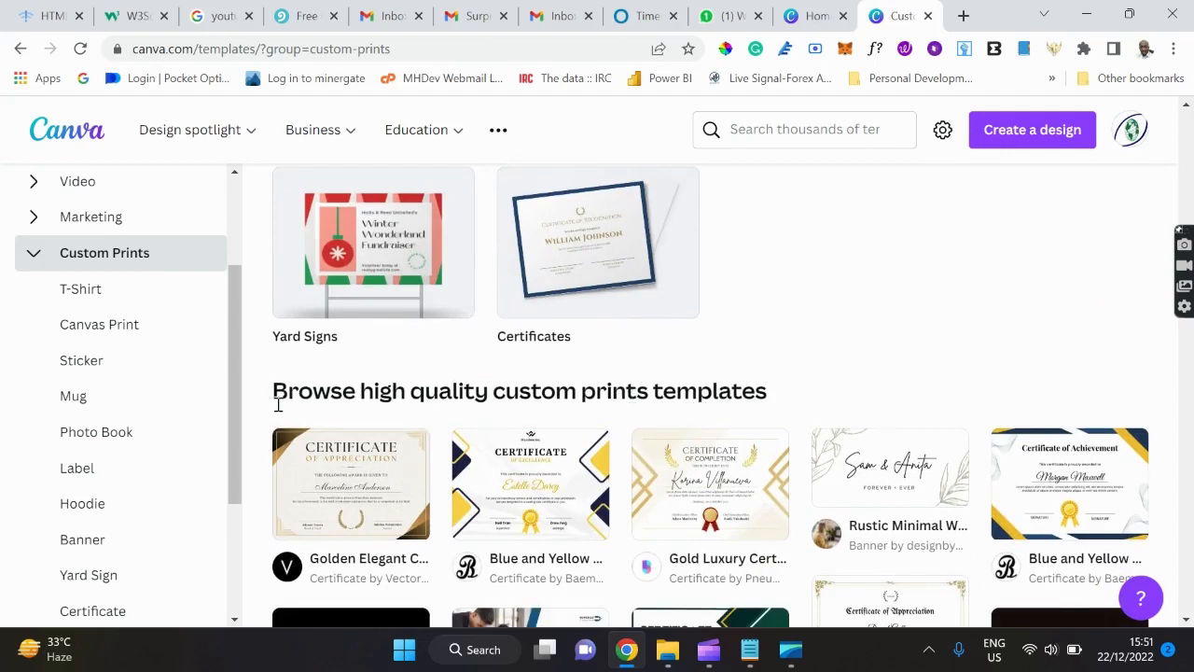
Collapse Custom Prints, expand and collapse Cards & Invitations, then return to the page top.
click(34, 256)
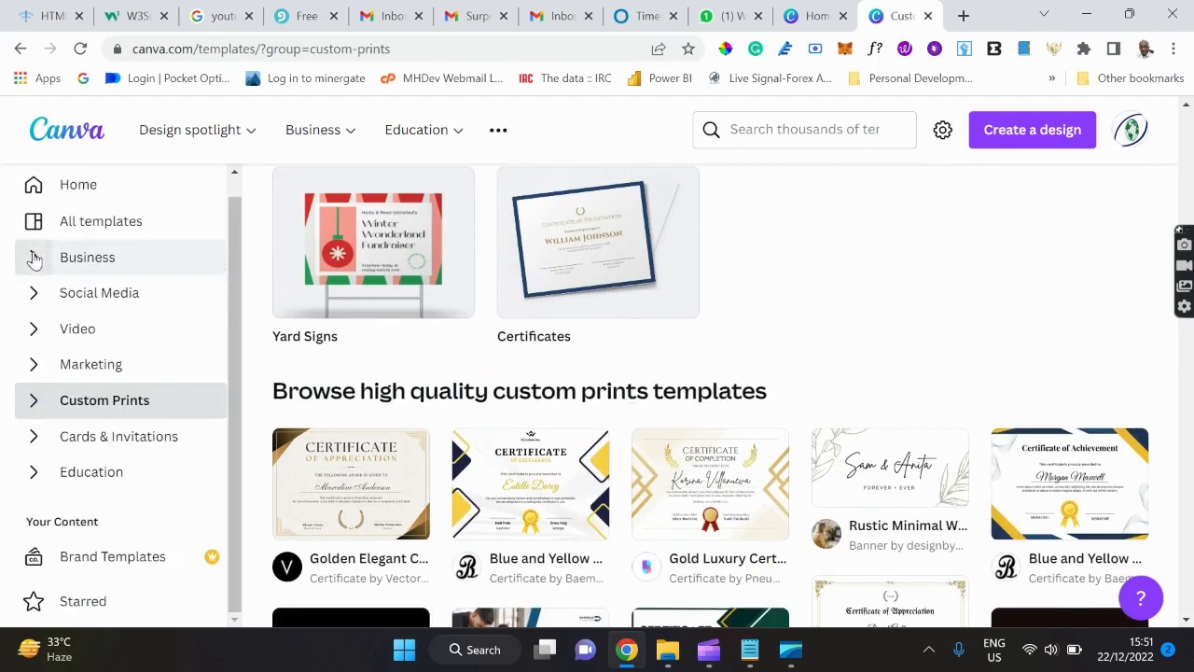
click(31, 439)
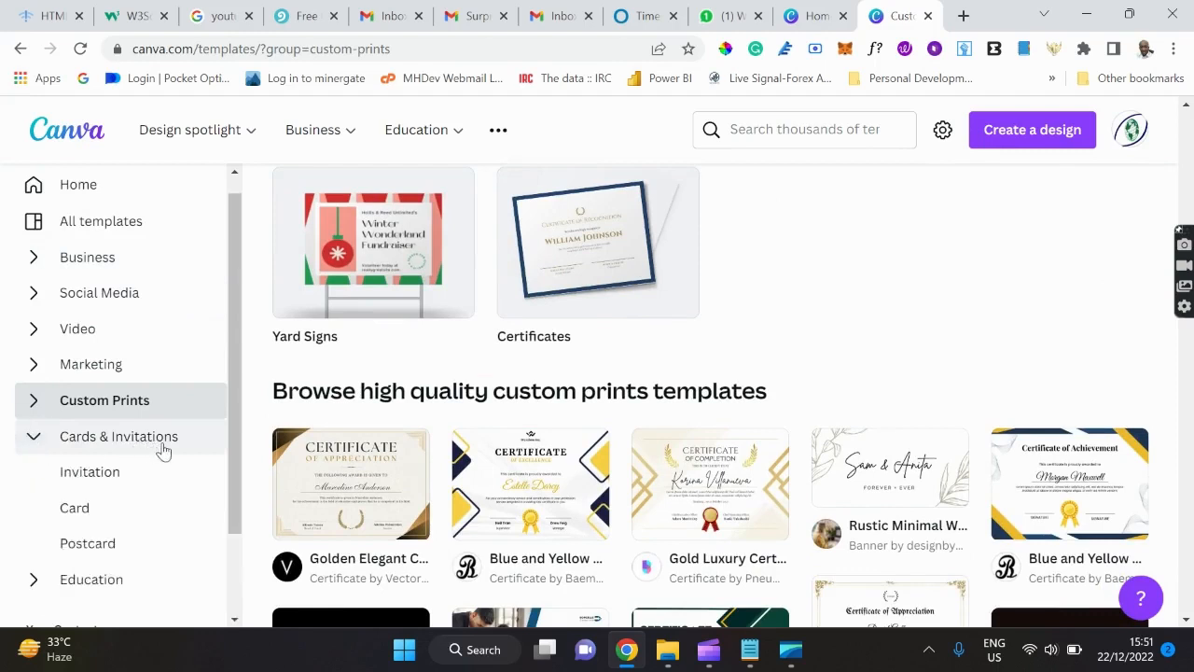
click(35, 442)
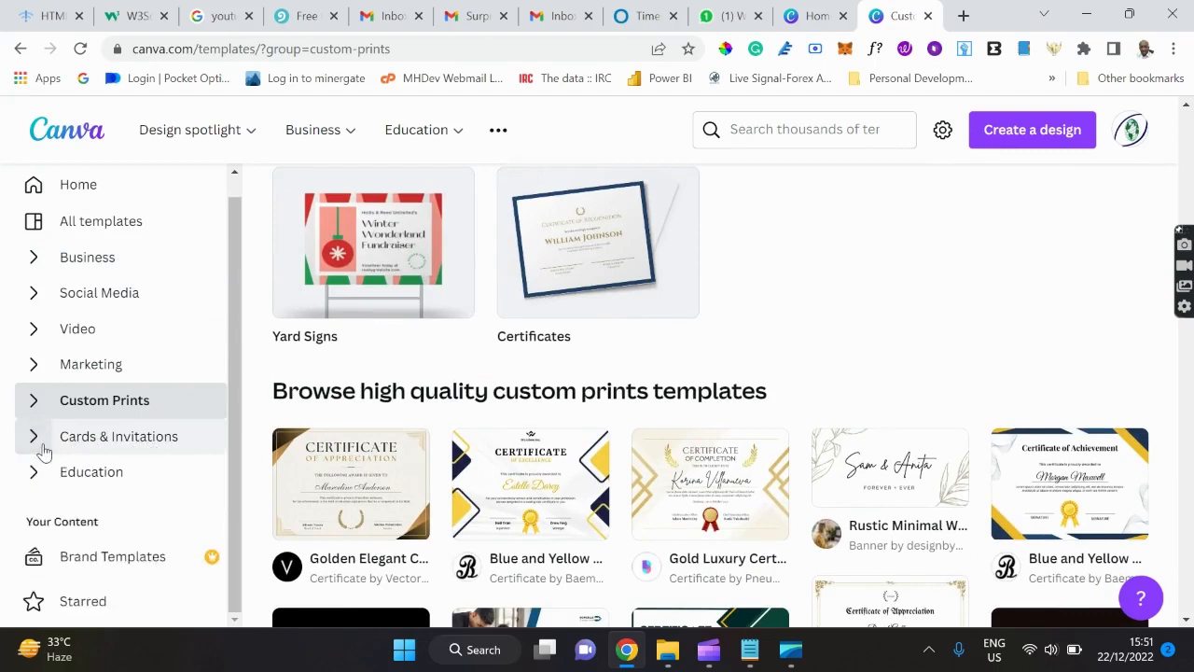
scroll(389, 308, up, 2)
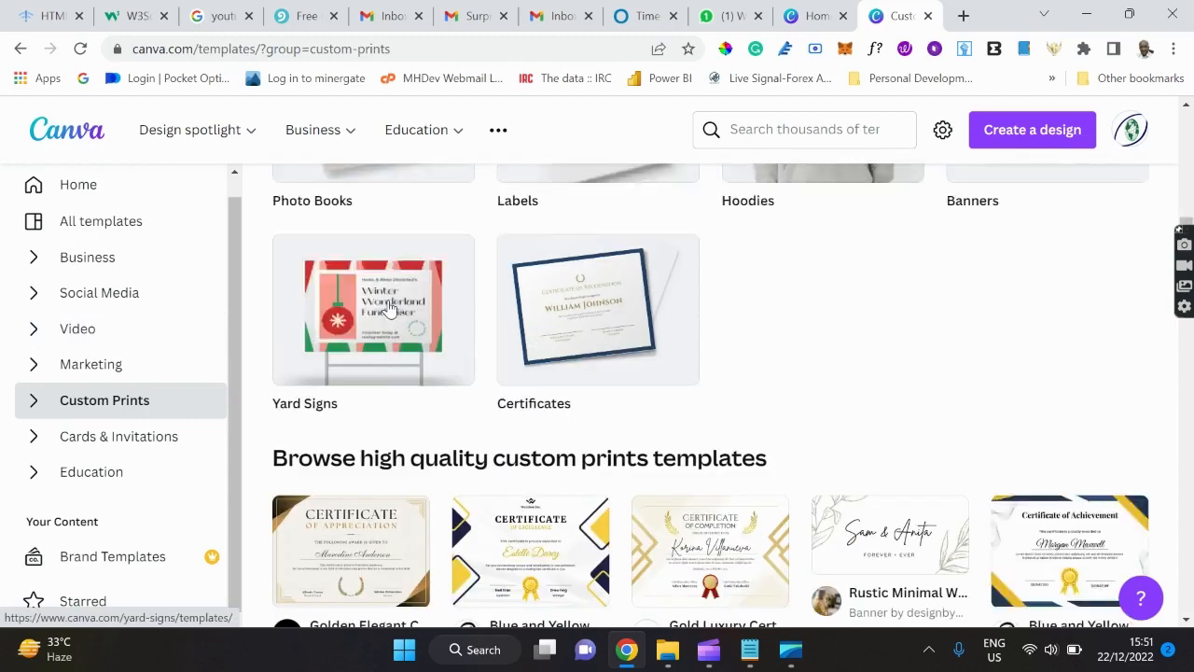
scroll(389, 308, up, 5)
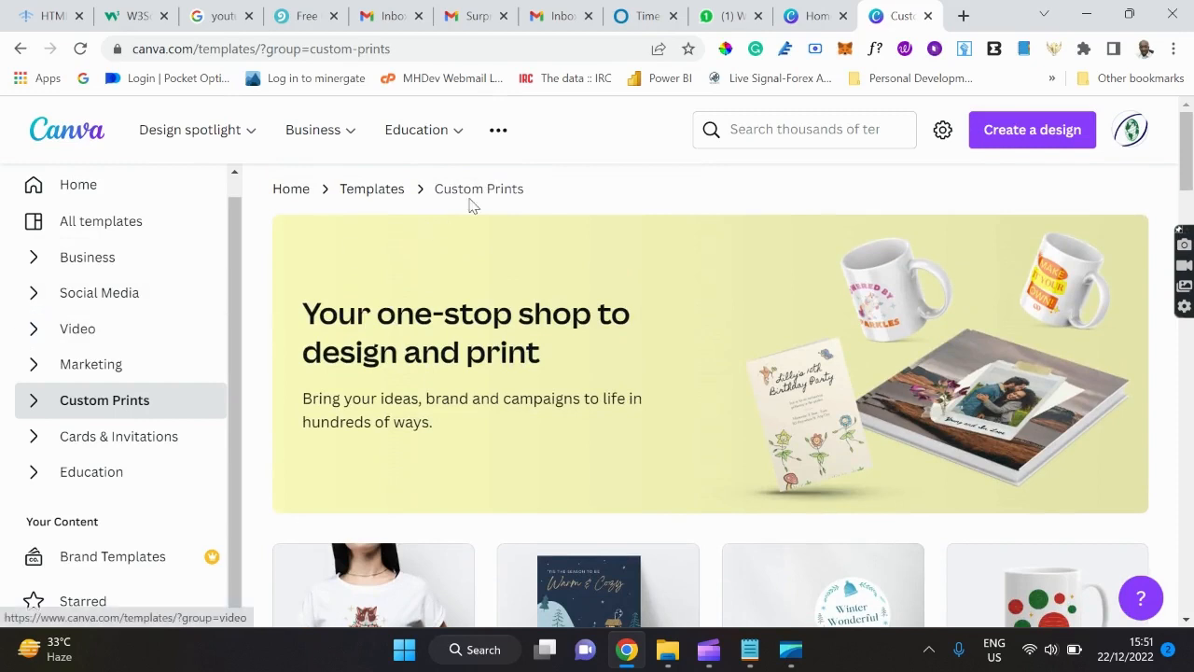
click(848, 137)
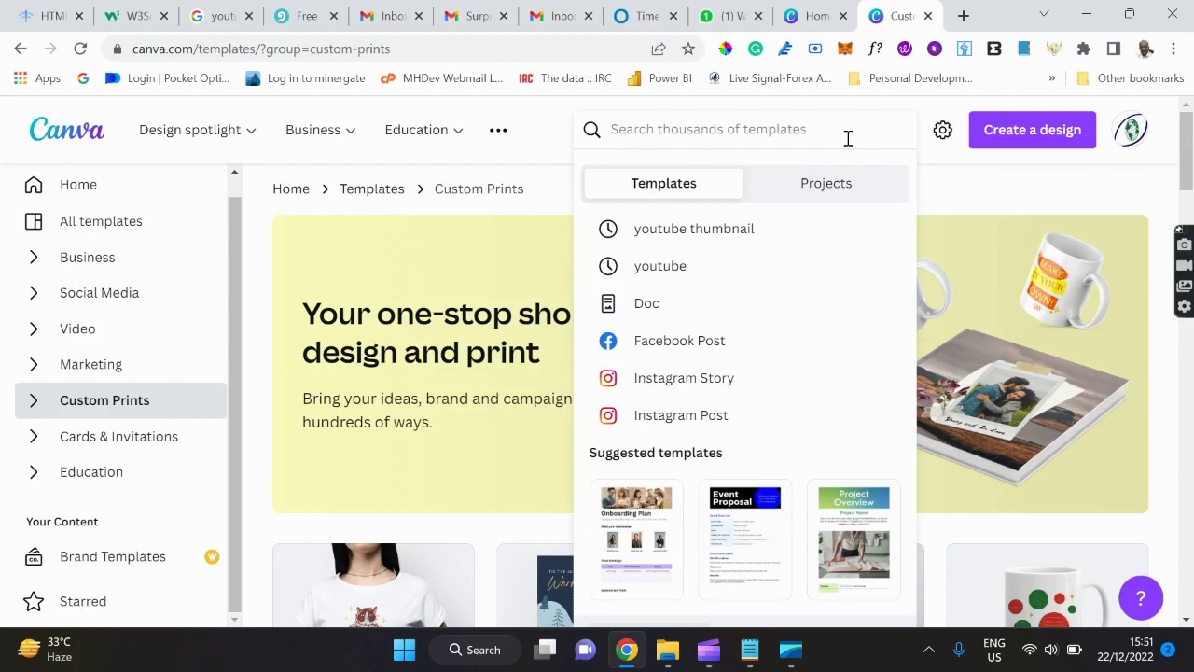
Enter 'Youtube Thum' in the template search box and close the suggestions without searching.
text(You)
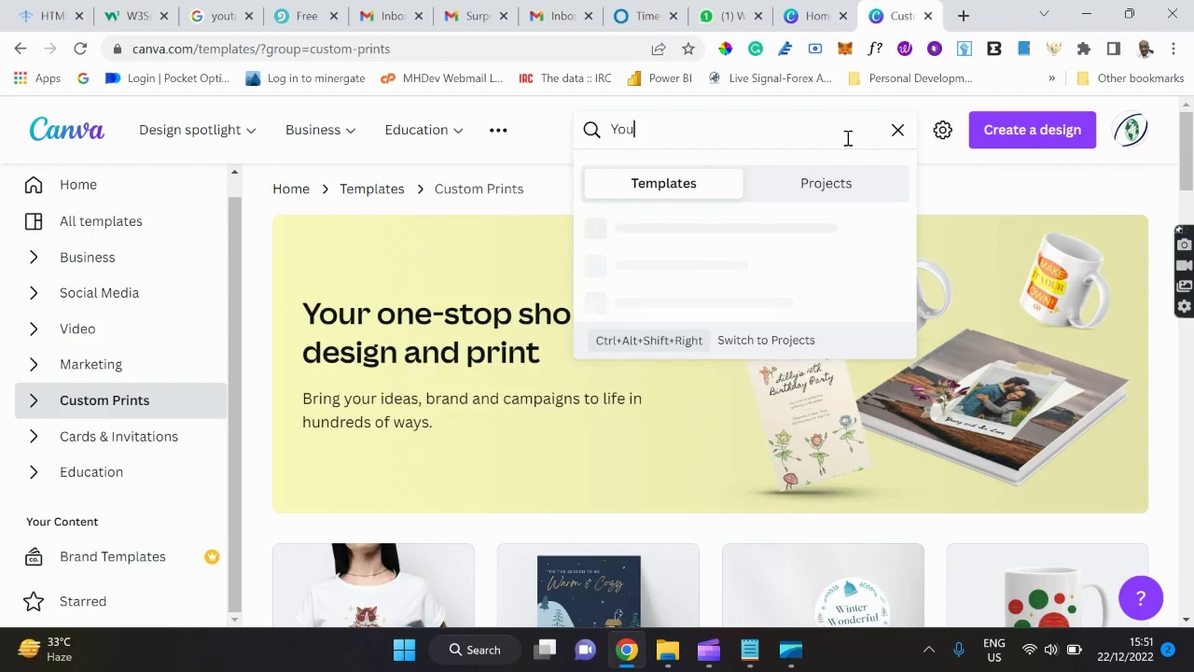
text(tube)
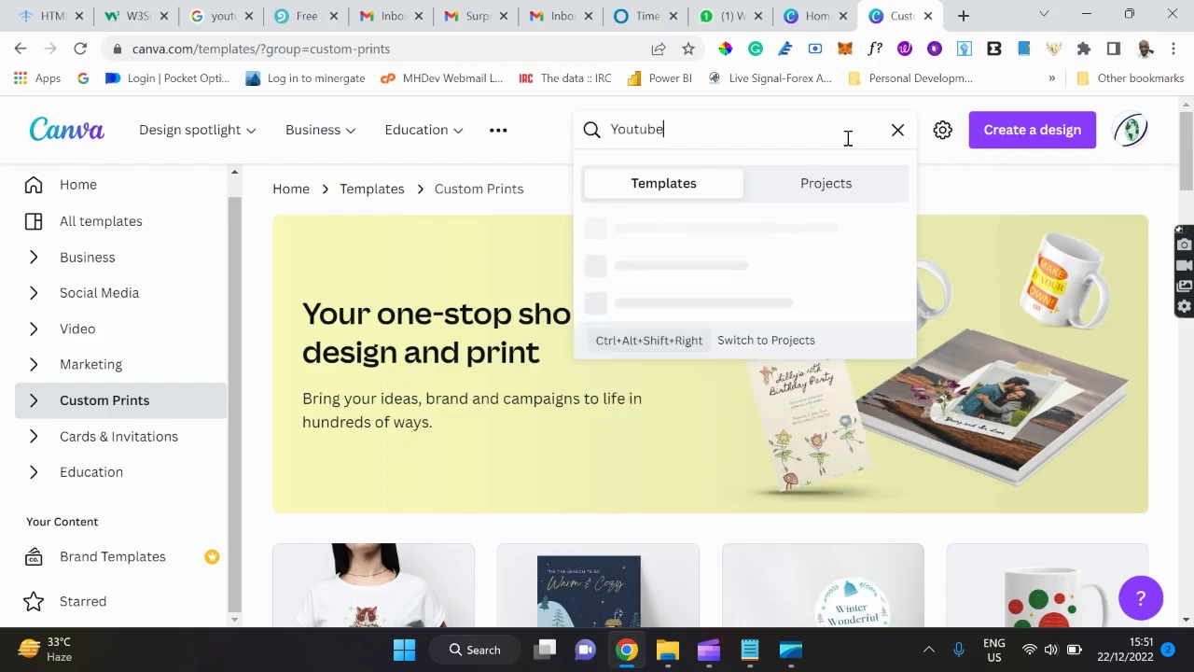
text( Thum)
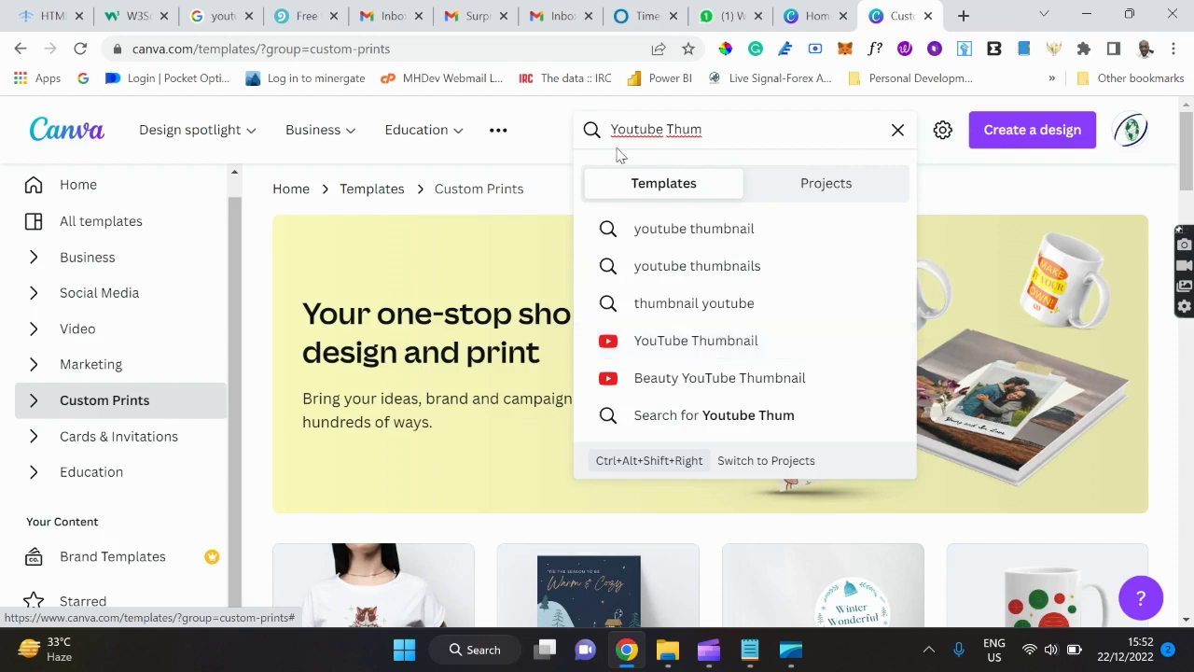
click(561, 146)
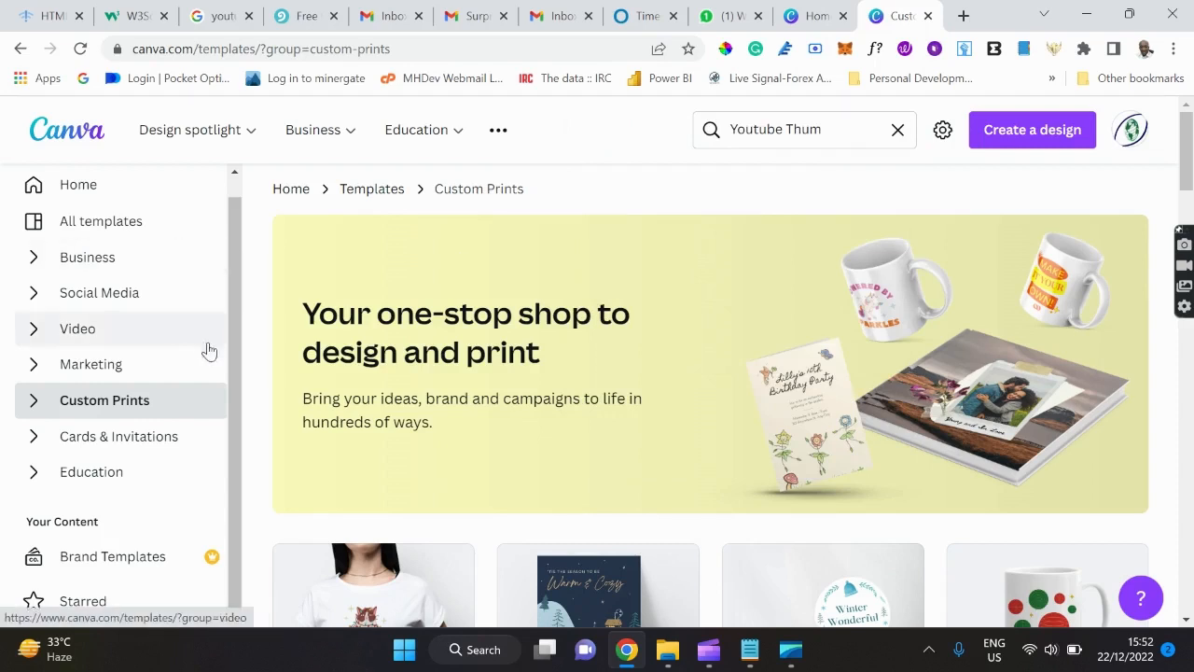
Open Business > Letterhead and browse the 4,866 letterhead templates, such as Beige Geometric.
click(35, 263)
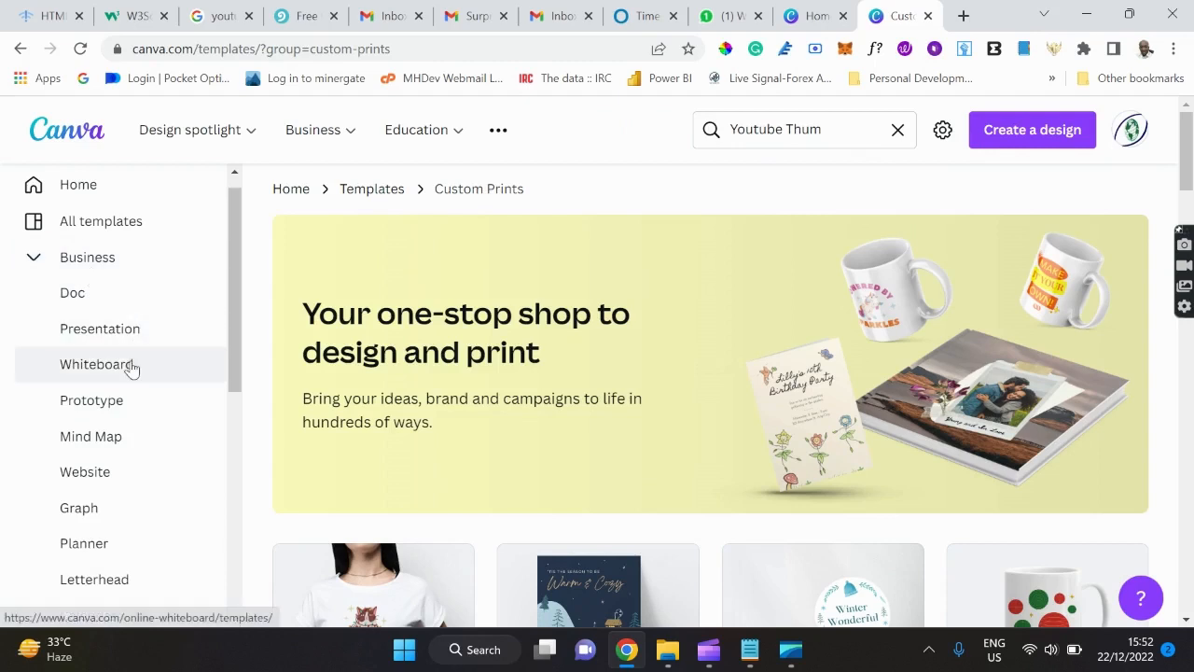
scroll(131, 368, down, 3)
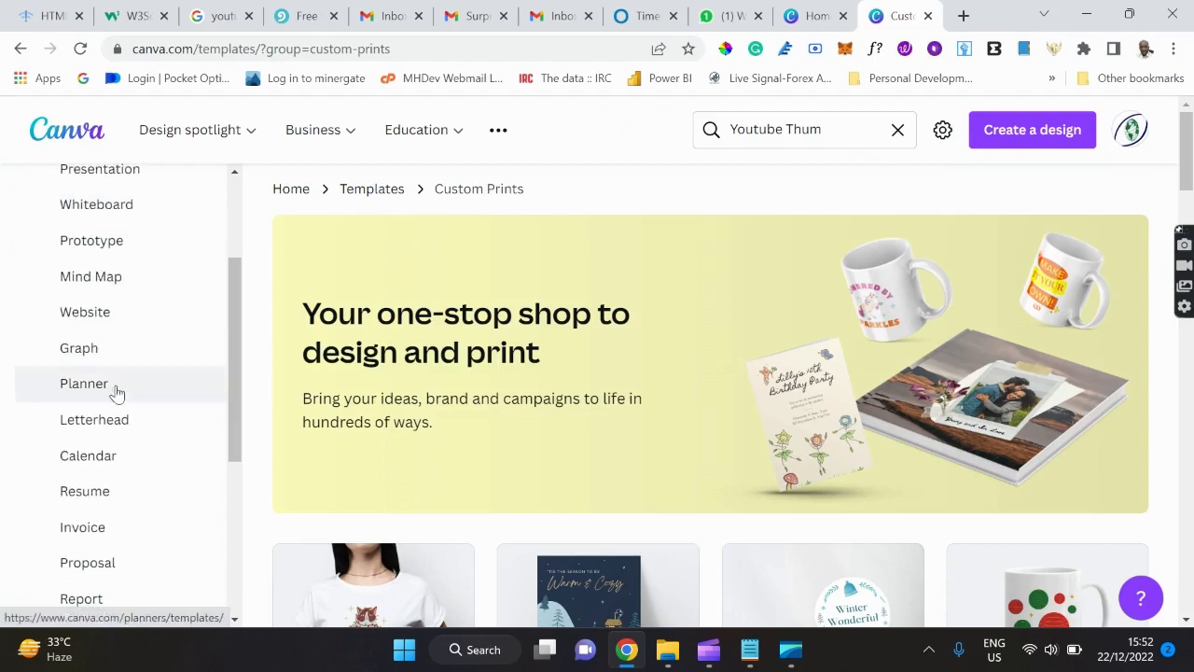
click(100, 424)
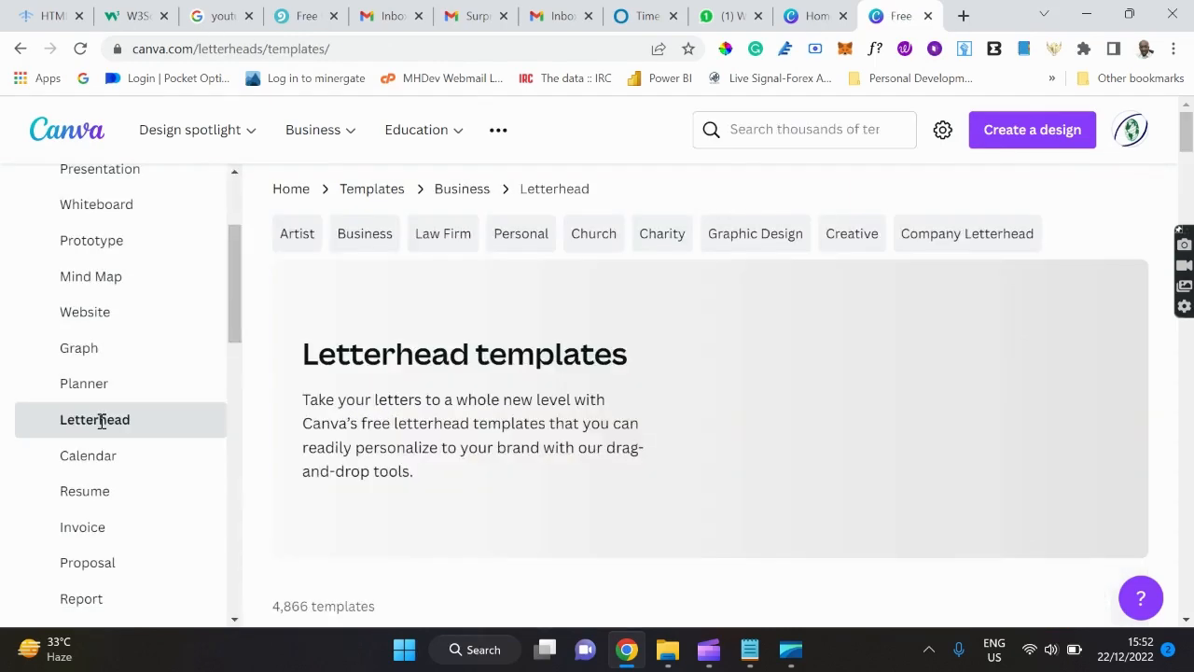
scroll(558, 544, down, 5)
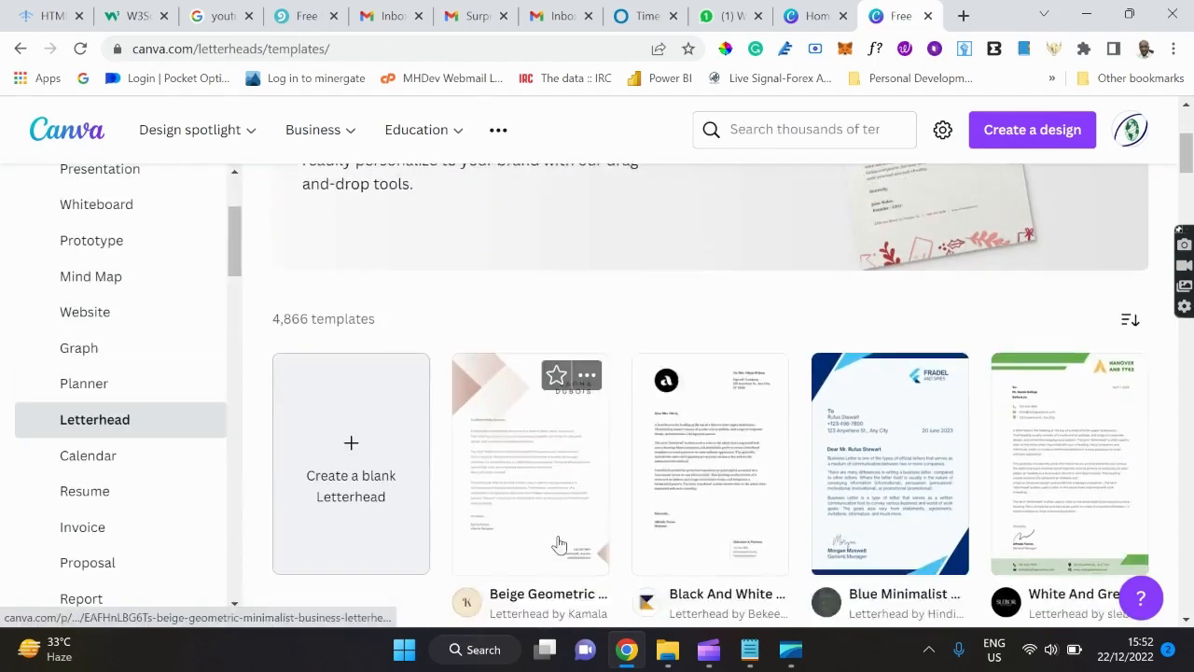
scroll(558, 544, down, 2)
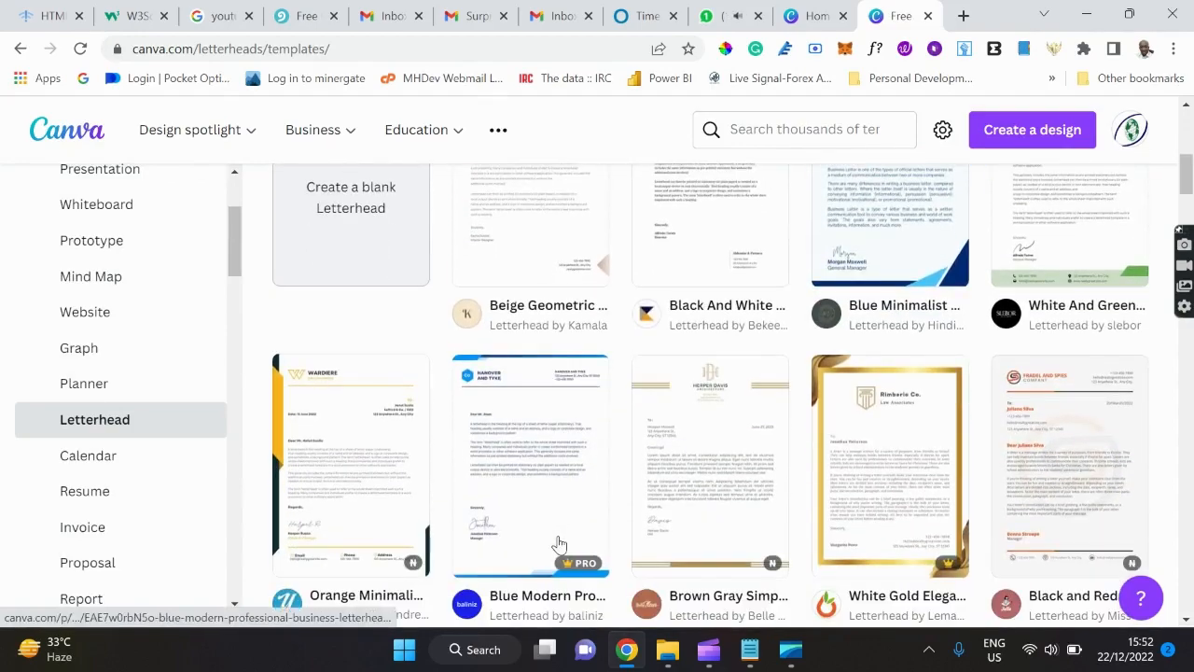
scroll(558, 543, down, 2)
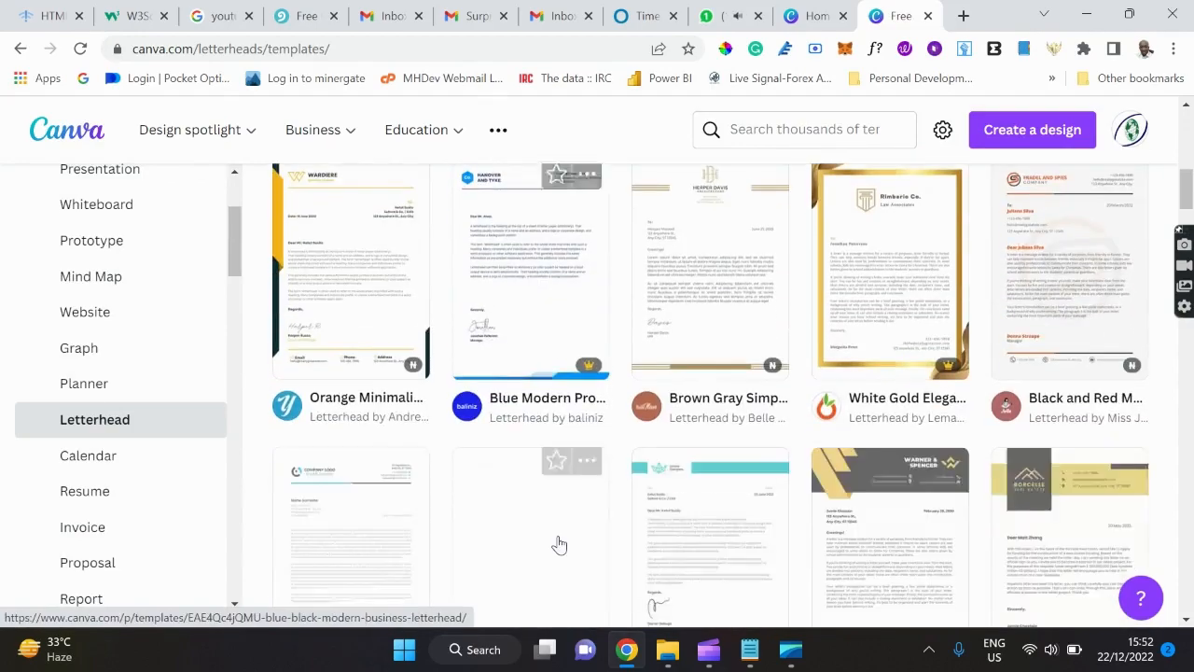
scroll(558, 543, down, 2)
scroll(557, 543, up, 4)
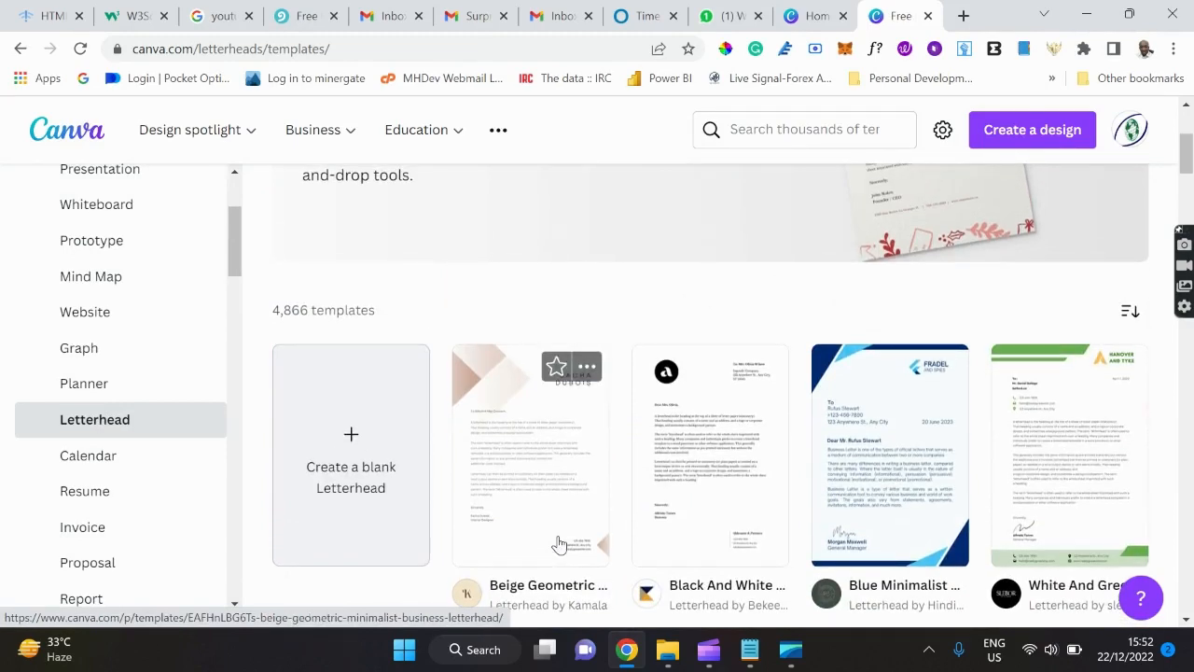
scroll(558, 543, down, 1)
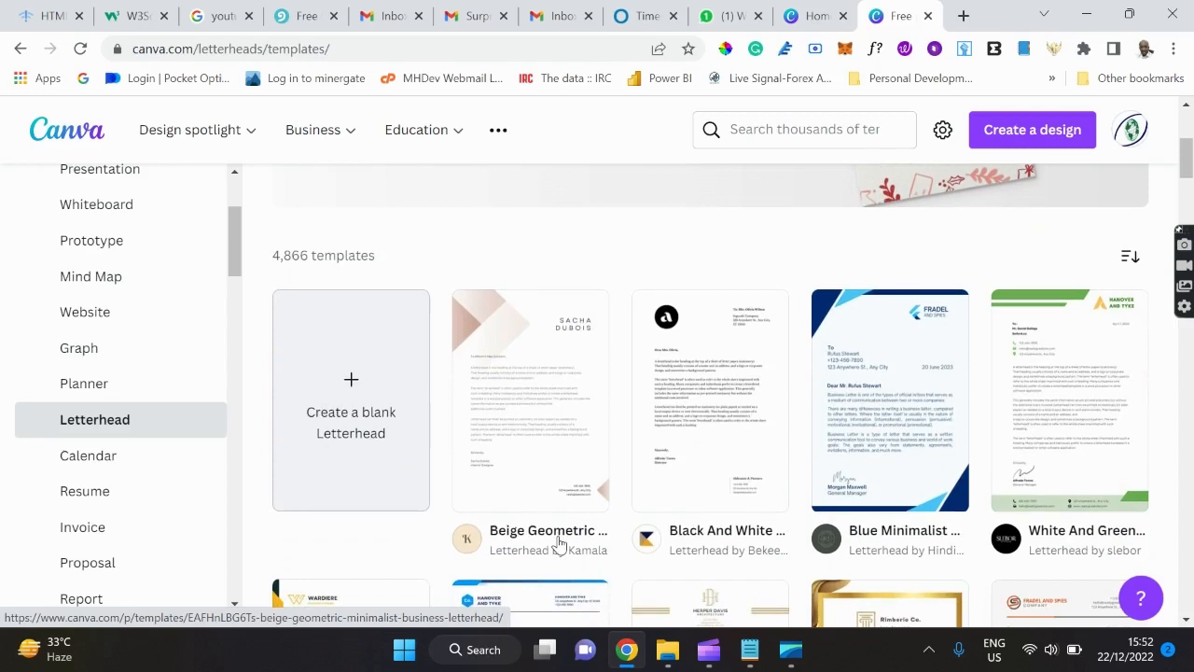
click(1068, 424)
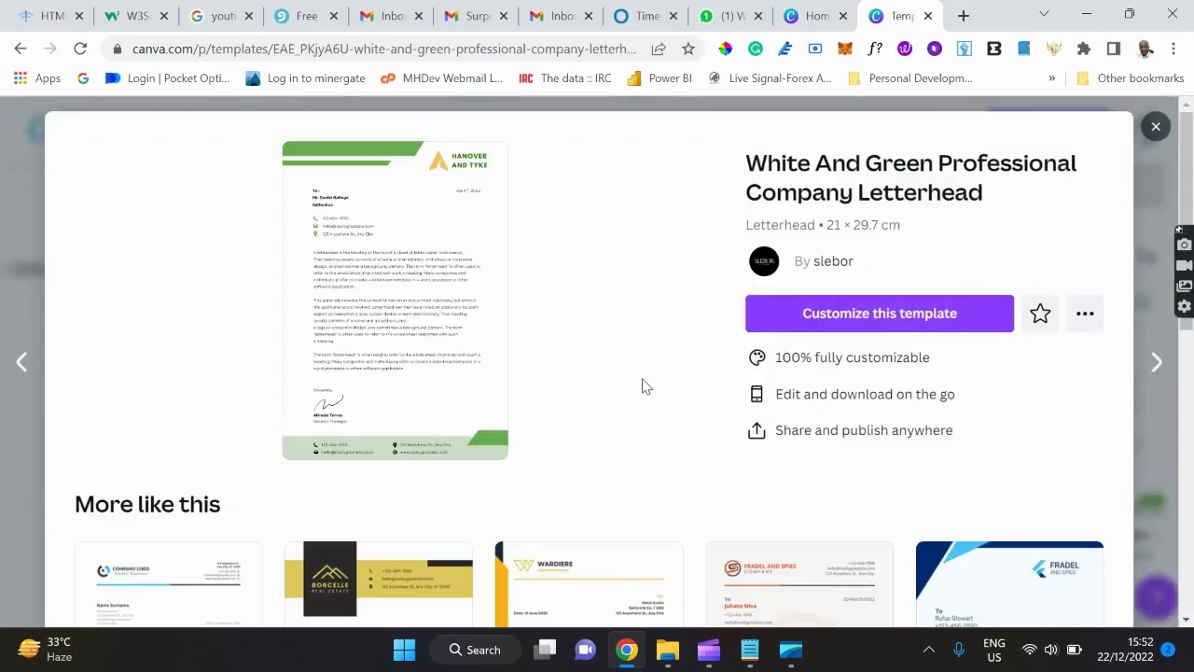
scroll(640, 386, down, 3)
scroll(640, 386, up, 3)
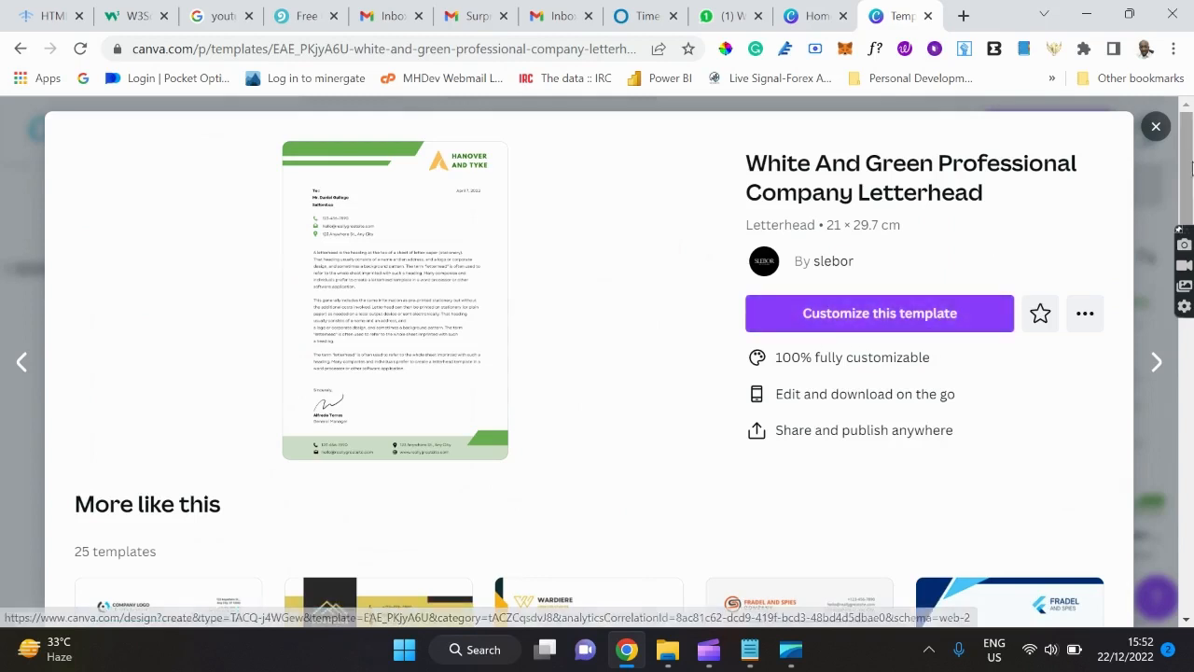
click(1155, 126)
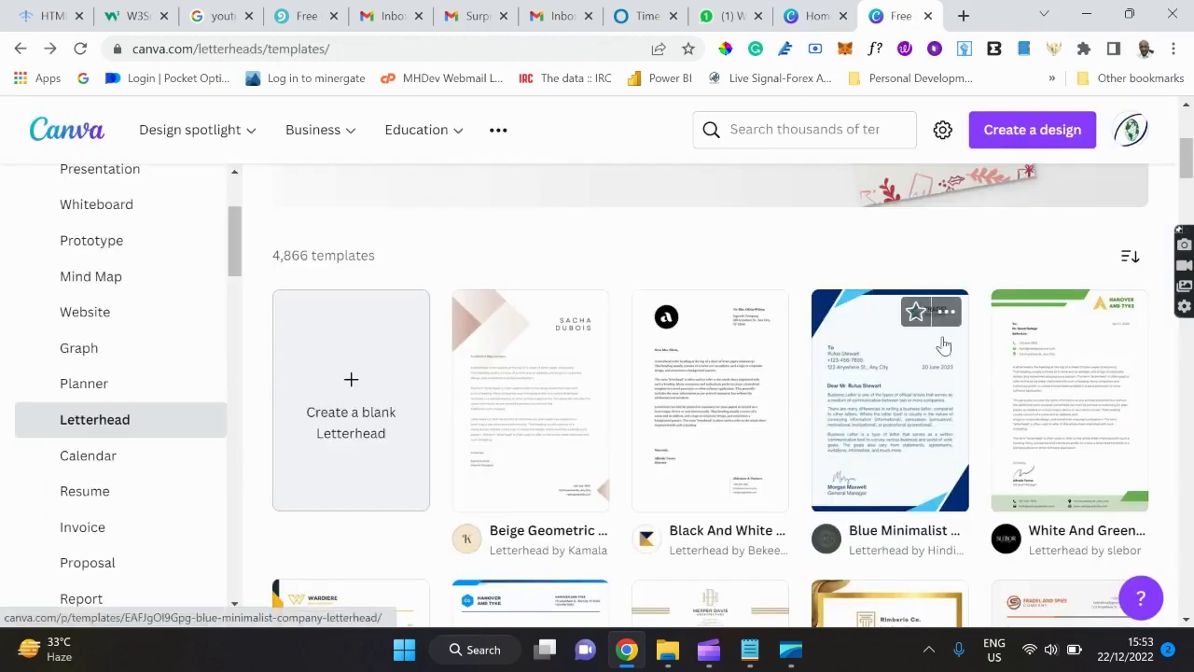
scroll(821, 373, down, 2)
scroll(821, 372, down, 2)
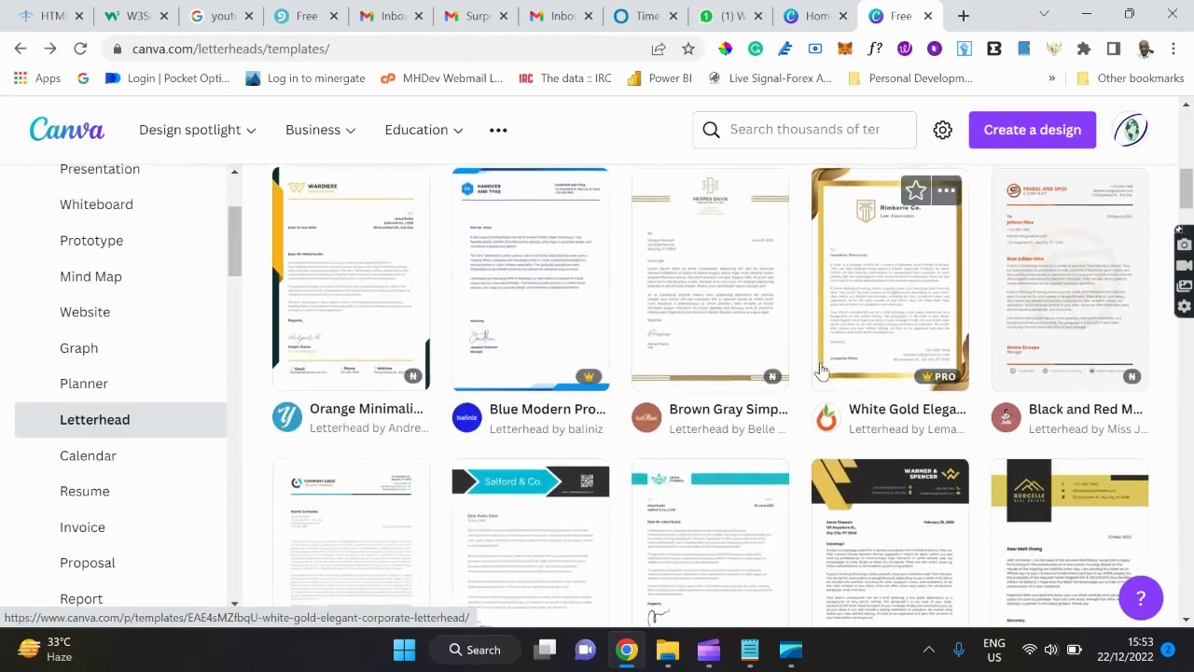
scroll(821, 371, down, 2)
scroll(821, 371, down, 1)
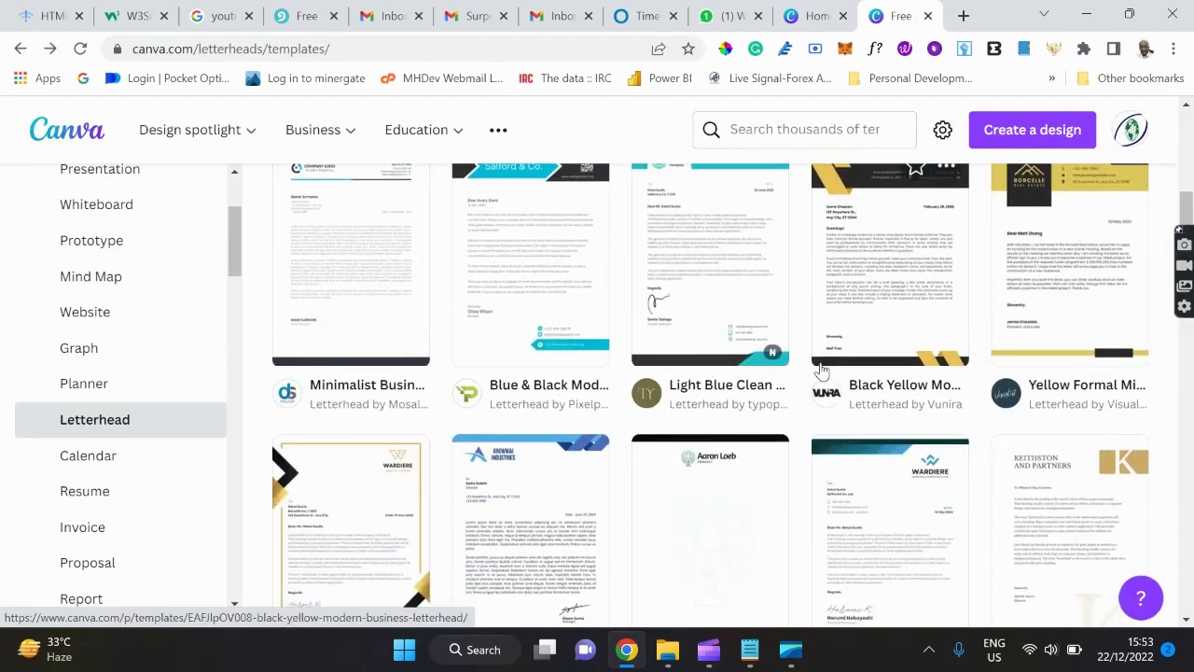
scroll(821, 372, down, 1)
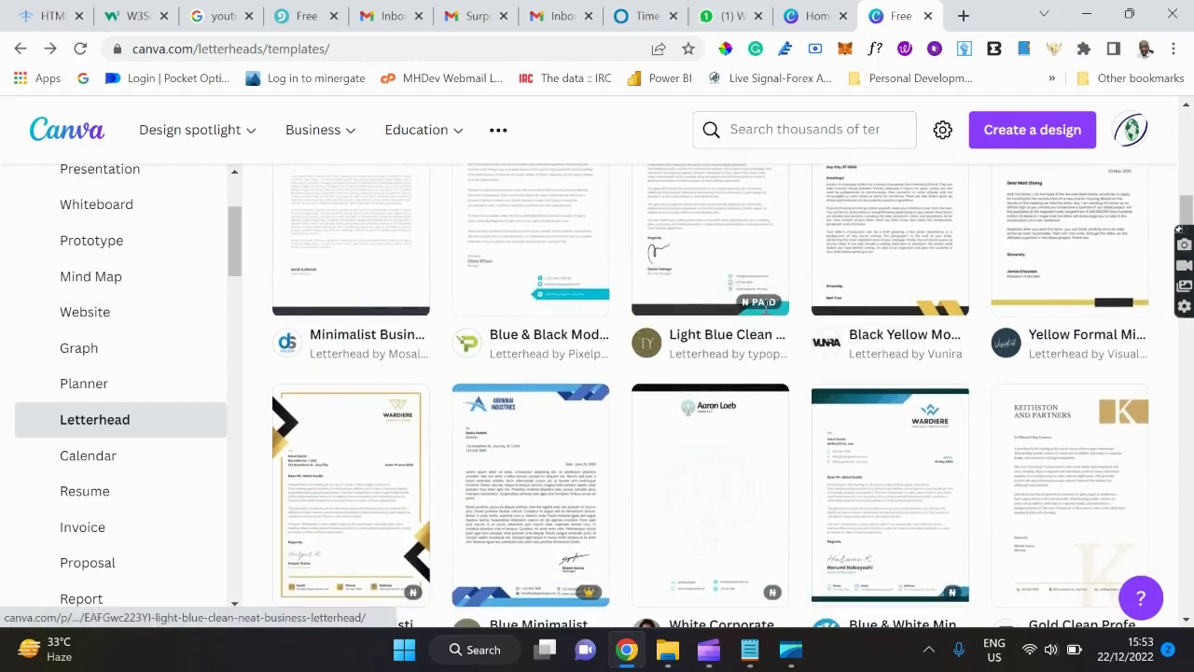
mouse_move(758, 303)
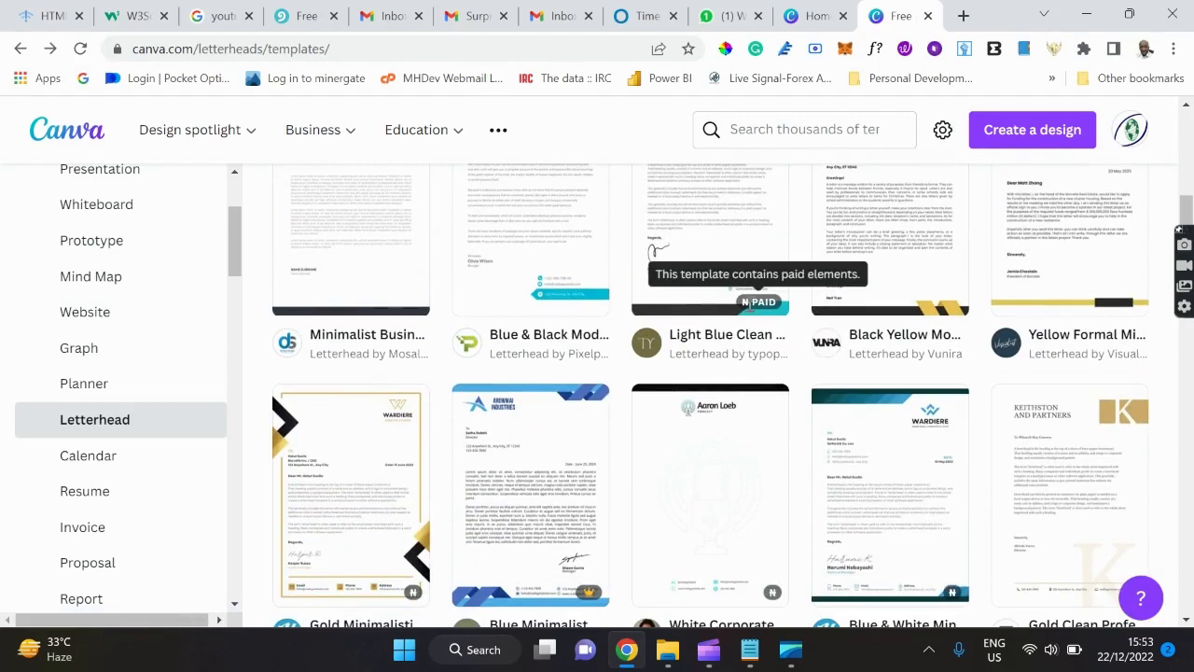
scroll(746, 303, up, 2)
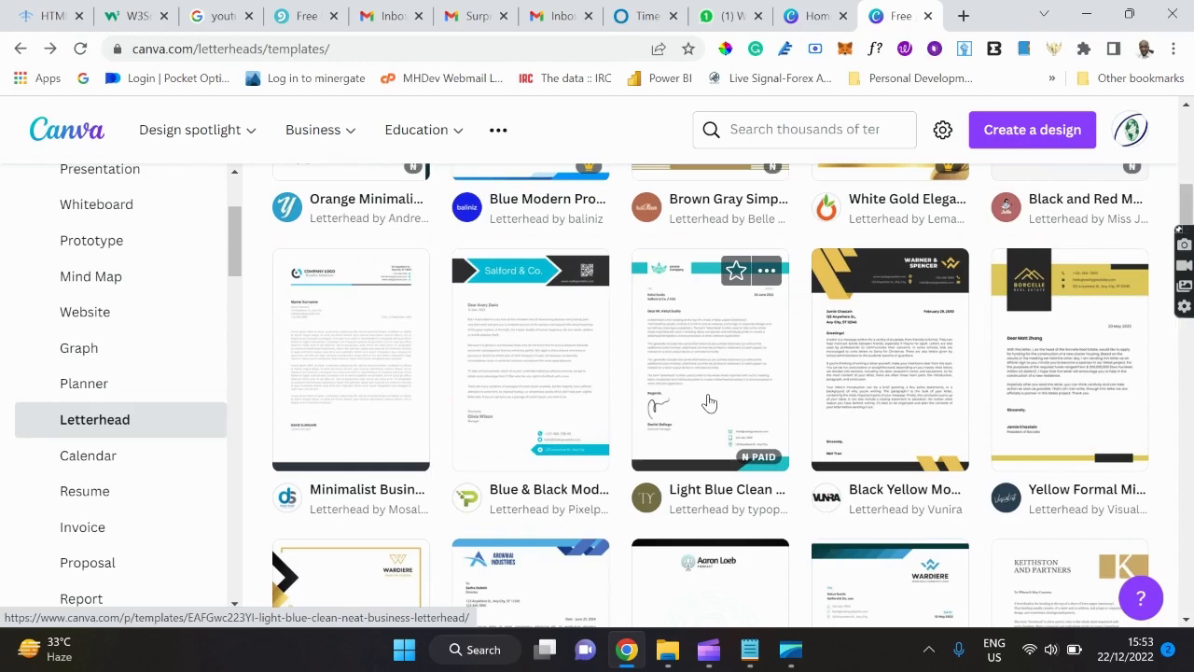
scroll(709, 401, down, 10)
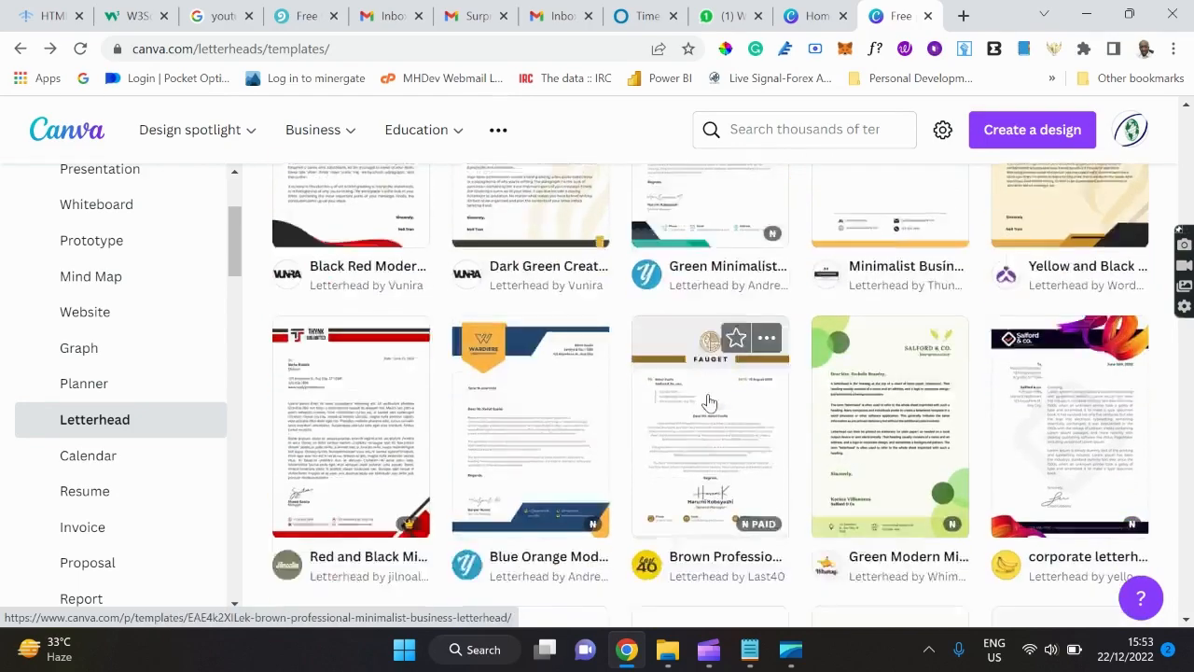
scroll(709, 401, down, 5)
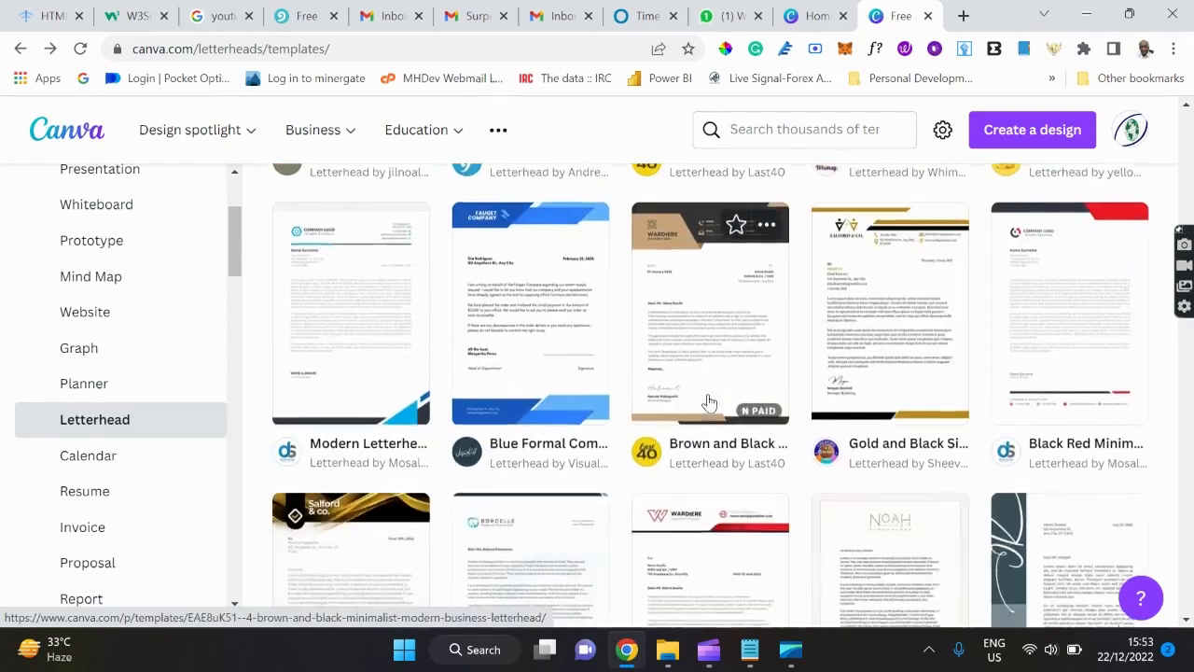
scroll(709, 401, down, 9)
scroll(709, 401, up, 4)
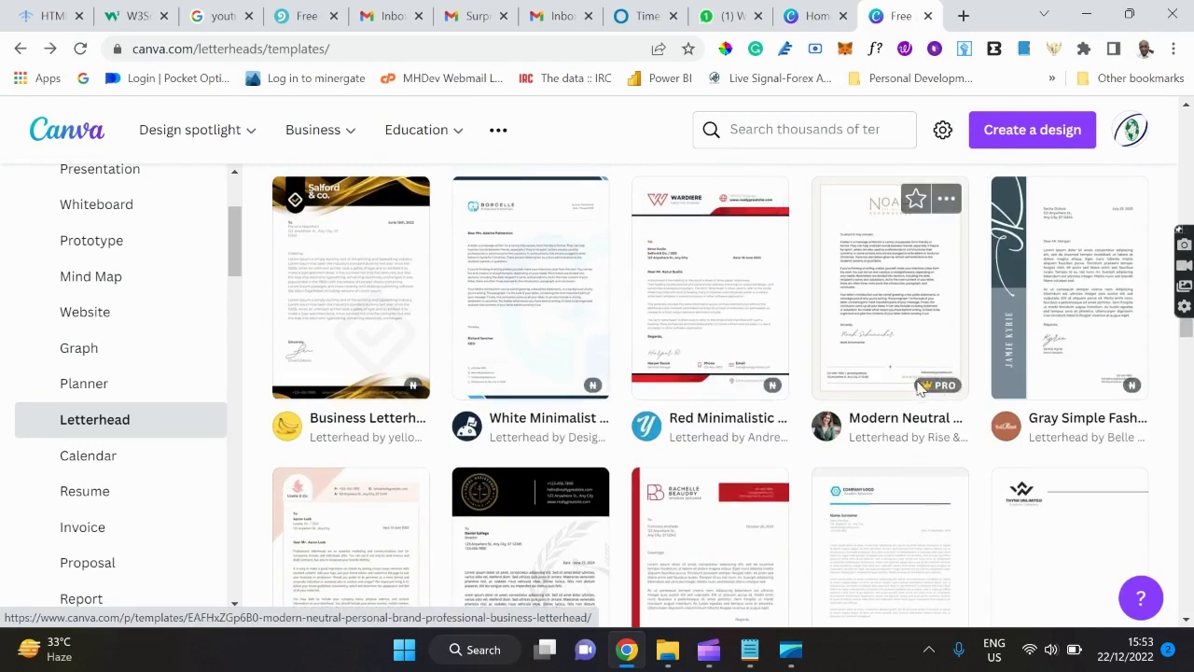
mouse_move(933, 394)
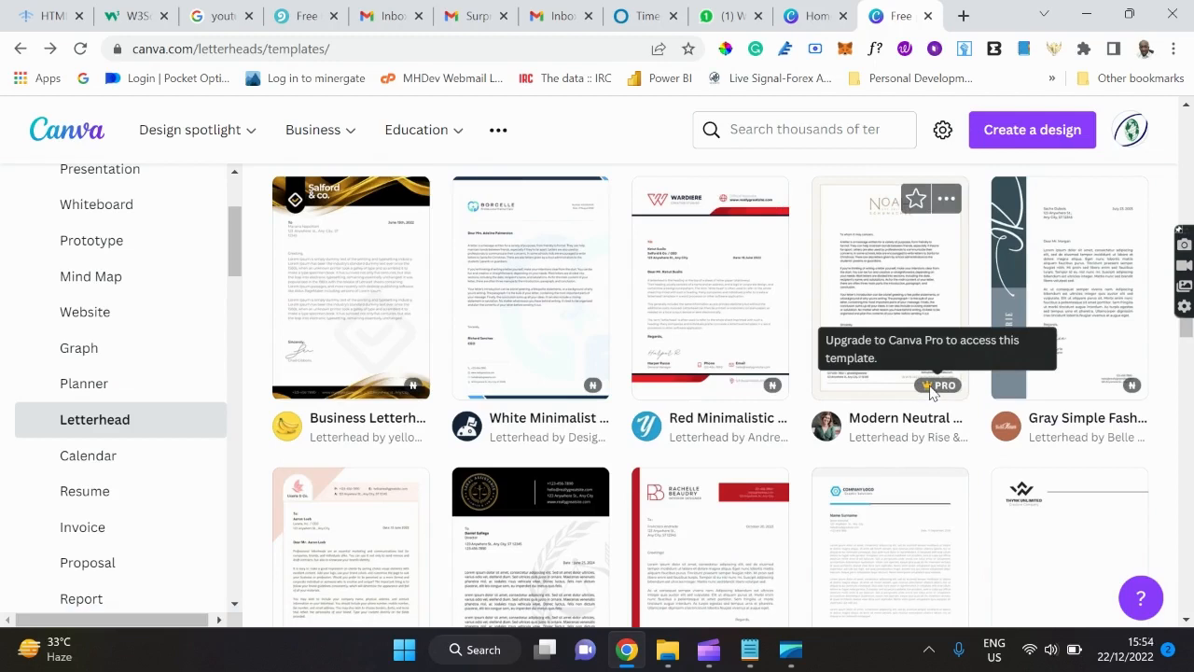
scroll(930, 392, down, 10)
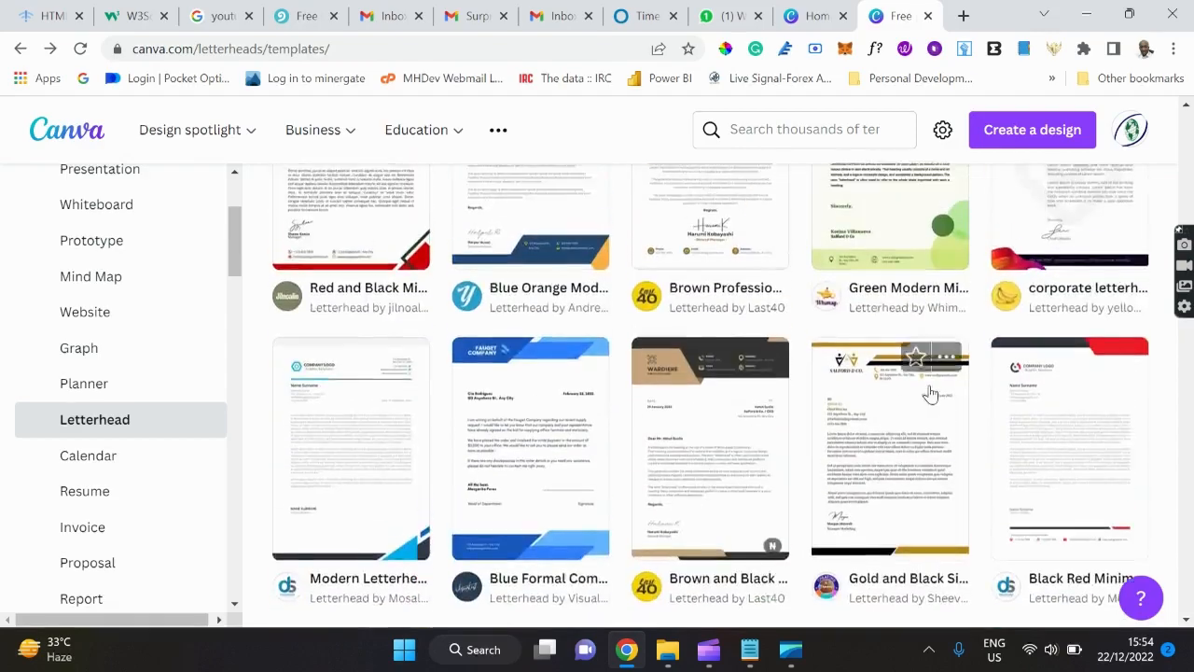
scroll(930, 392, up, 5)
scroll(930, 392, up, 10)
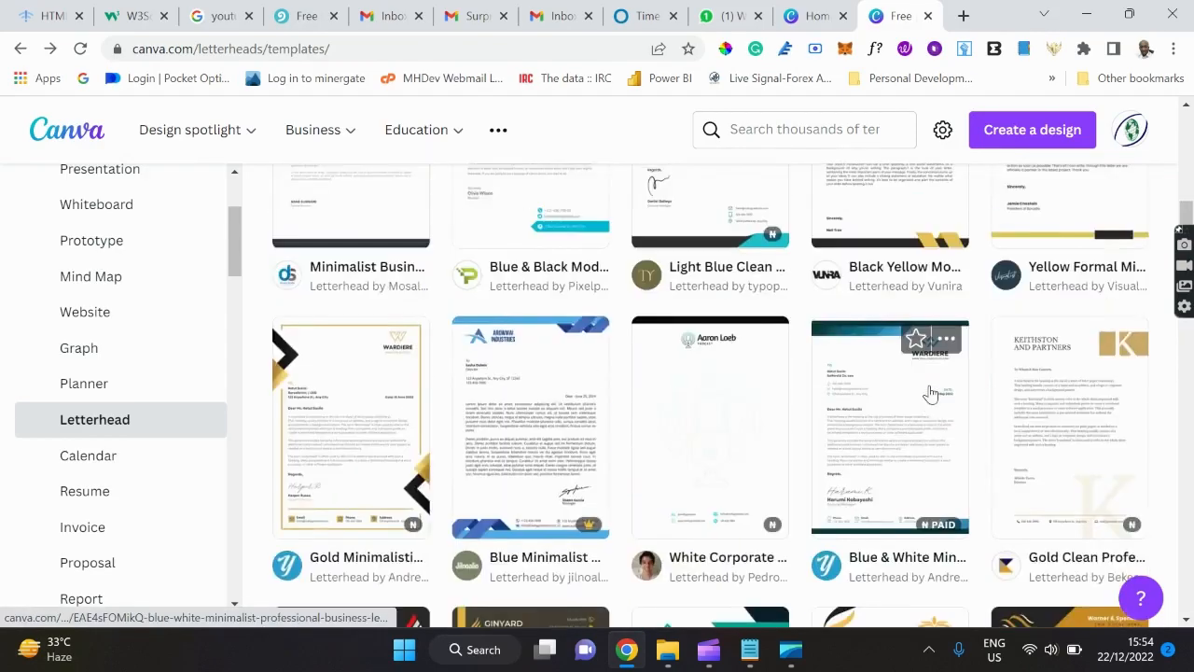
scroll(930, 391, up, 3)
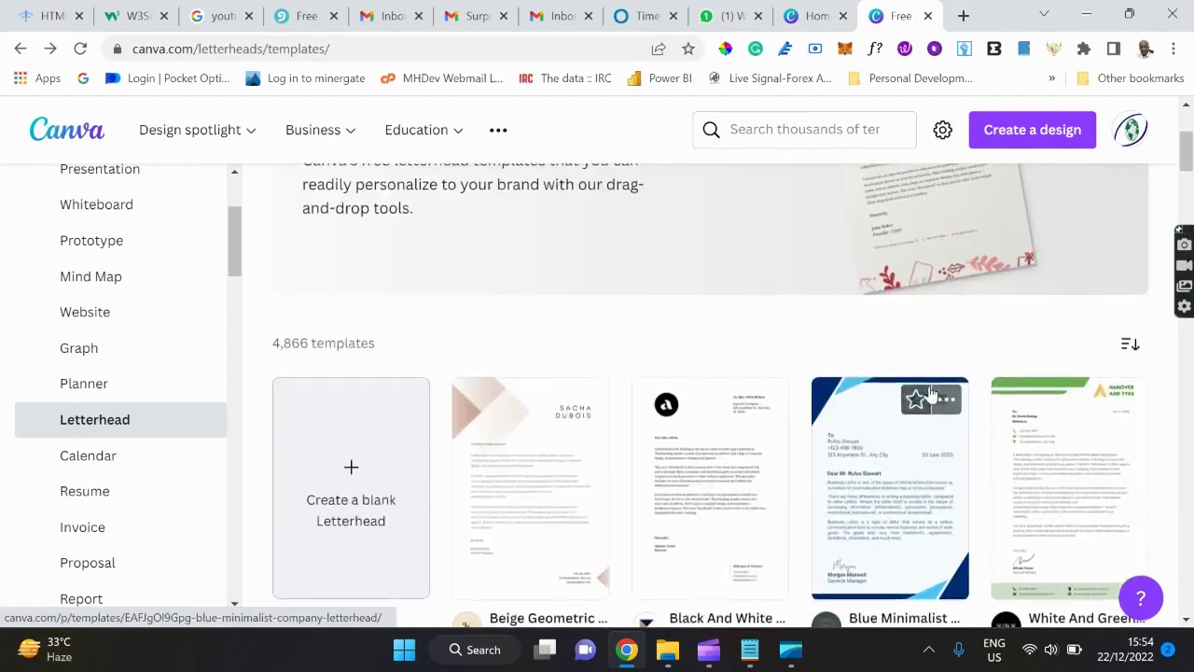
scroll(930, 392, down, 4)
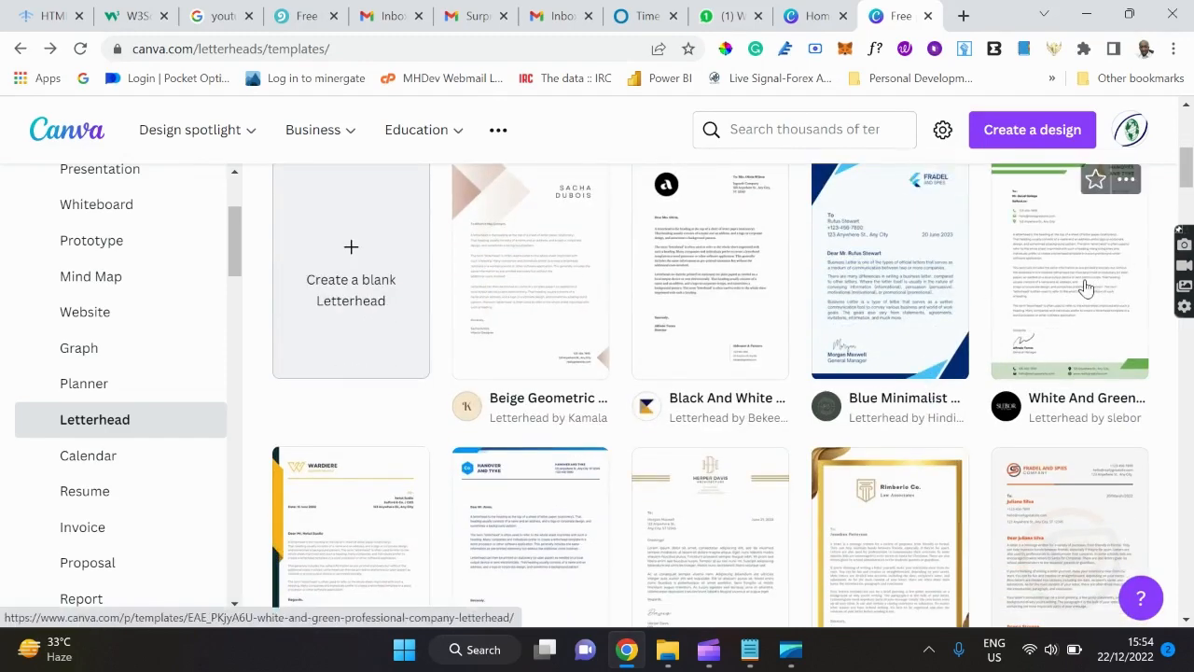
scroll(1087, 287, up, 1)
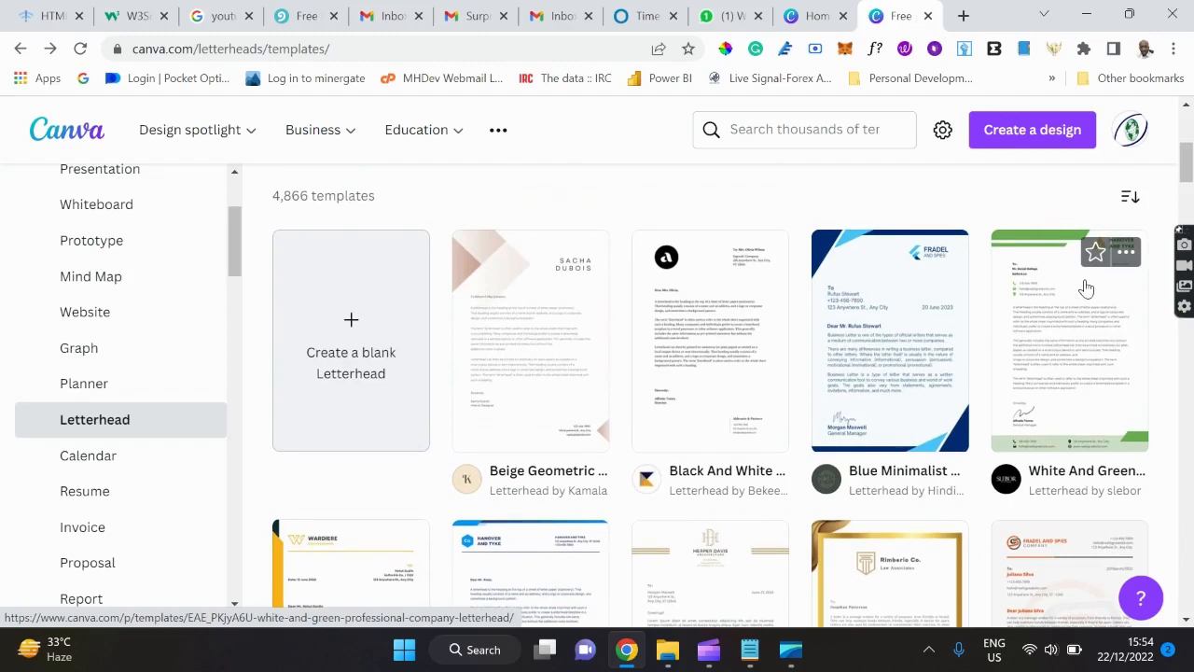
scroll(1087, 288, down, 3)
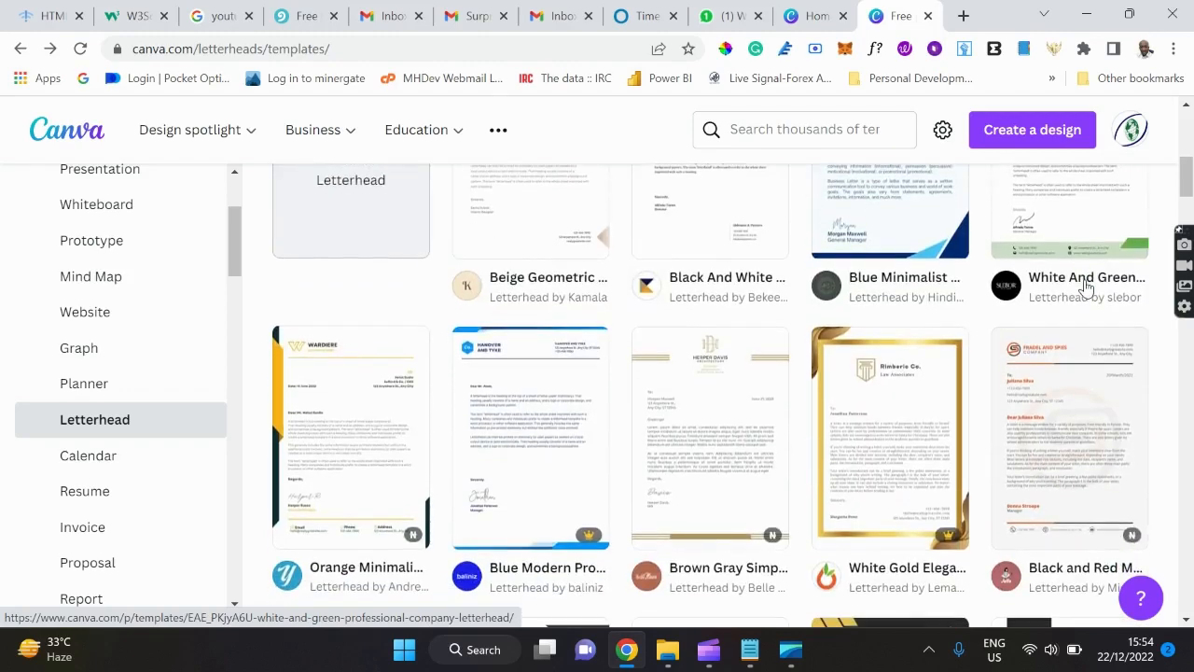
scroll(1085, 288, up, 2)
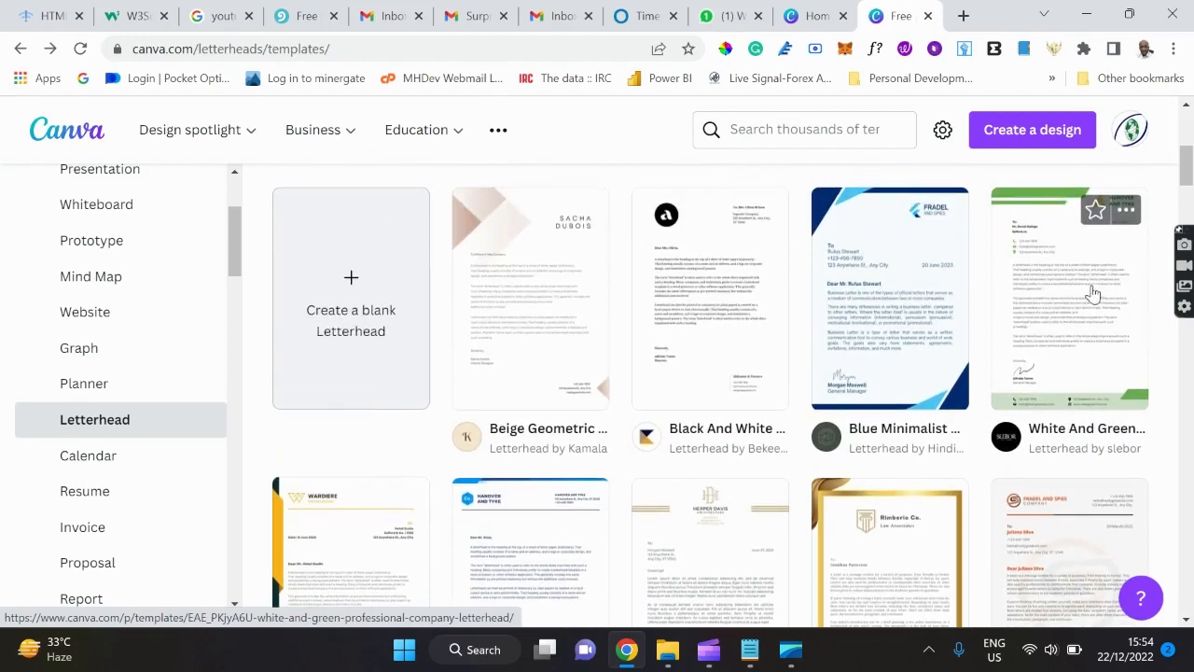
Preview the White And Green letterhead card and customize it as a one-page design.
click(1070, 309)
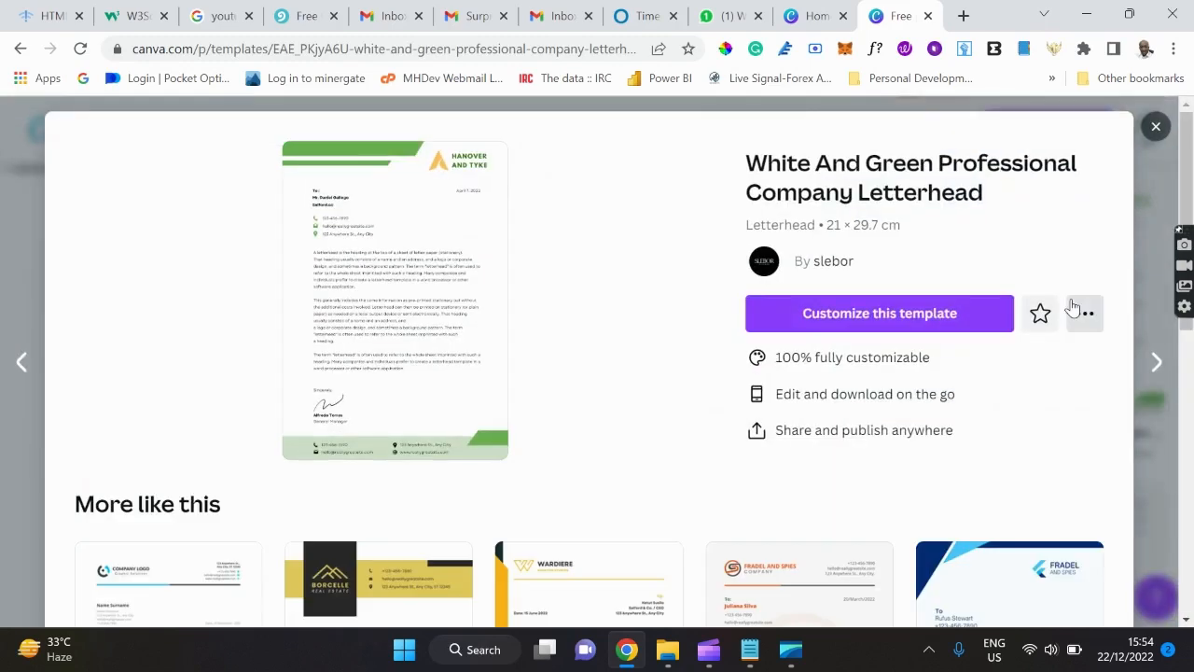
click(810, 318)
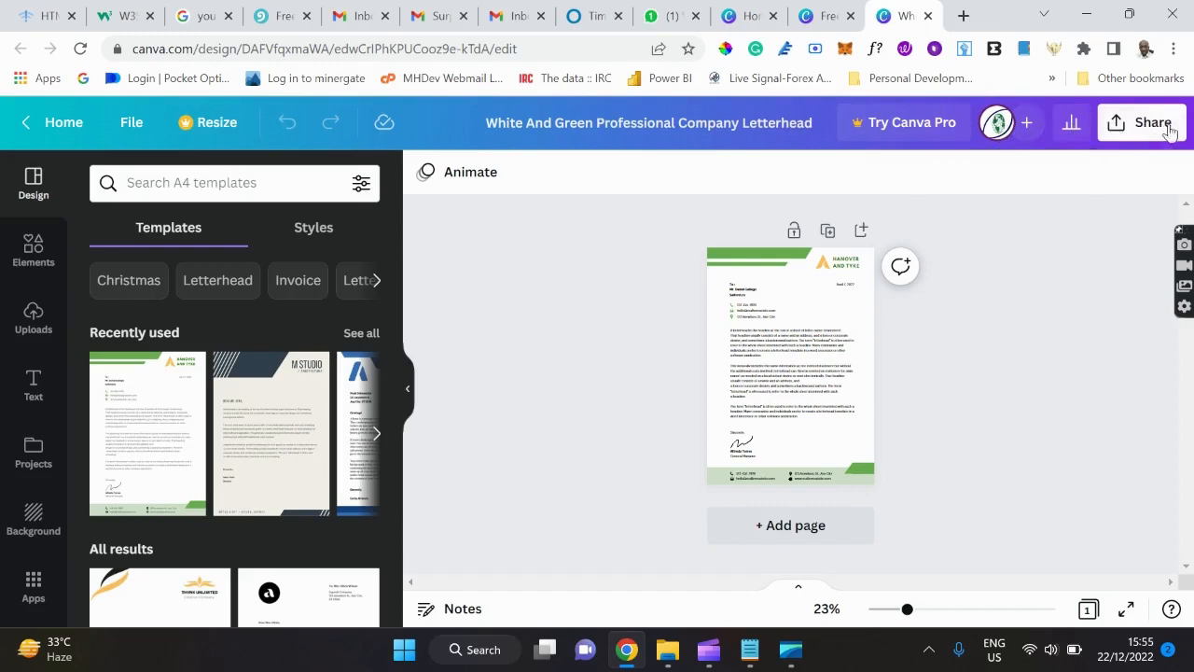
Add a 'Sharing your Design' line below 'Text to Image' in Notepad, then minimize it.
click(752, 653)
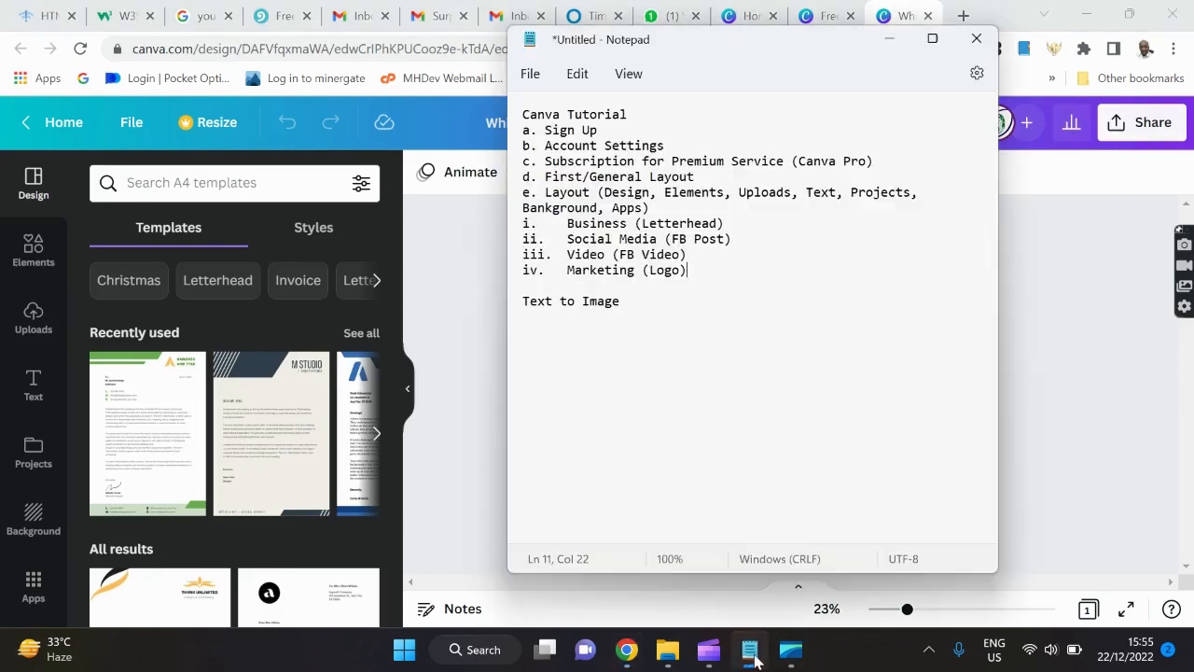
click(644, 308)
key(Return)
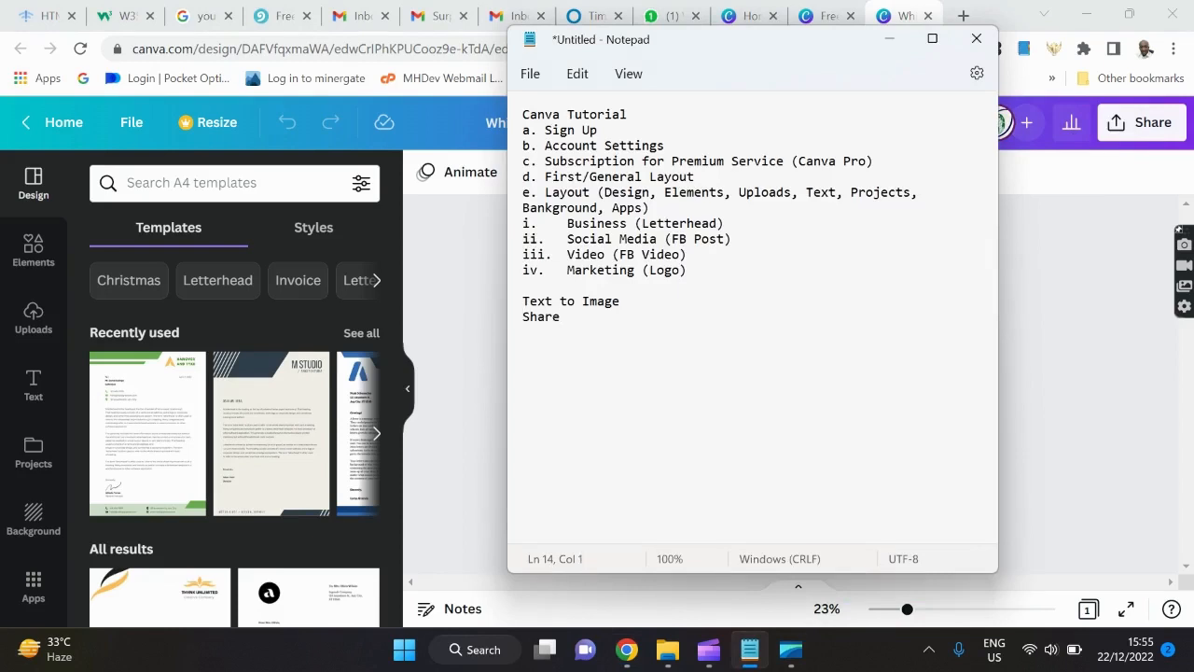
key(Return)
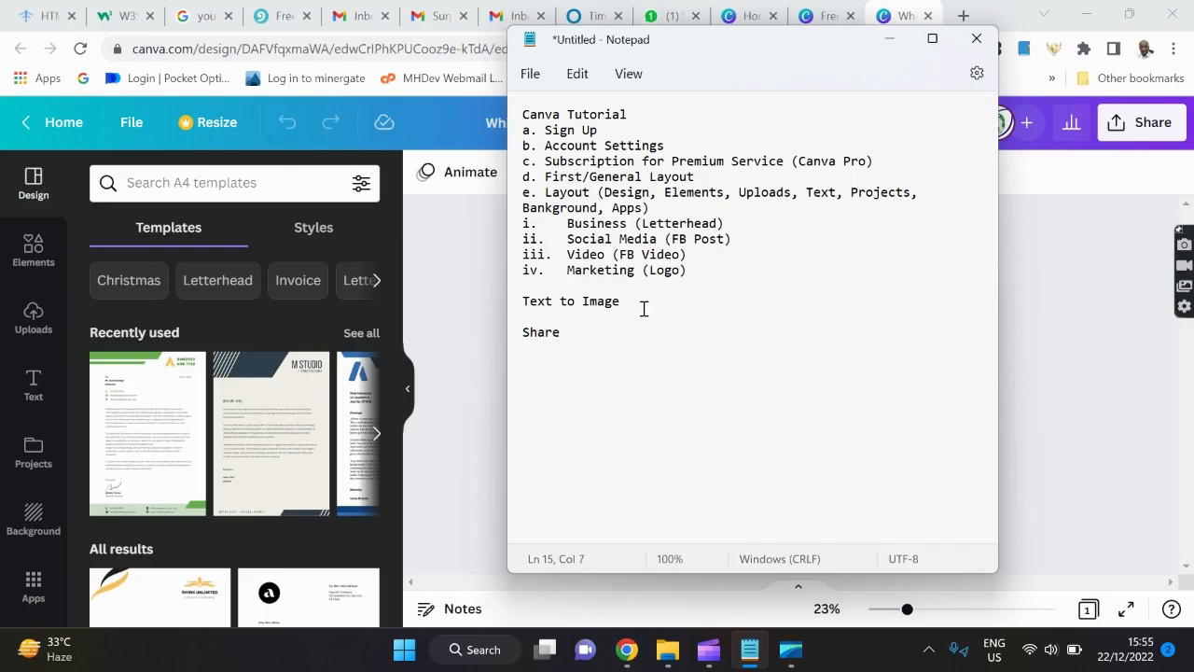
text(ing your Design)
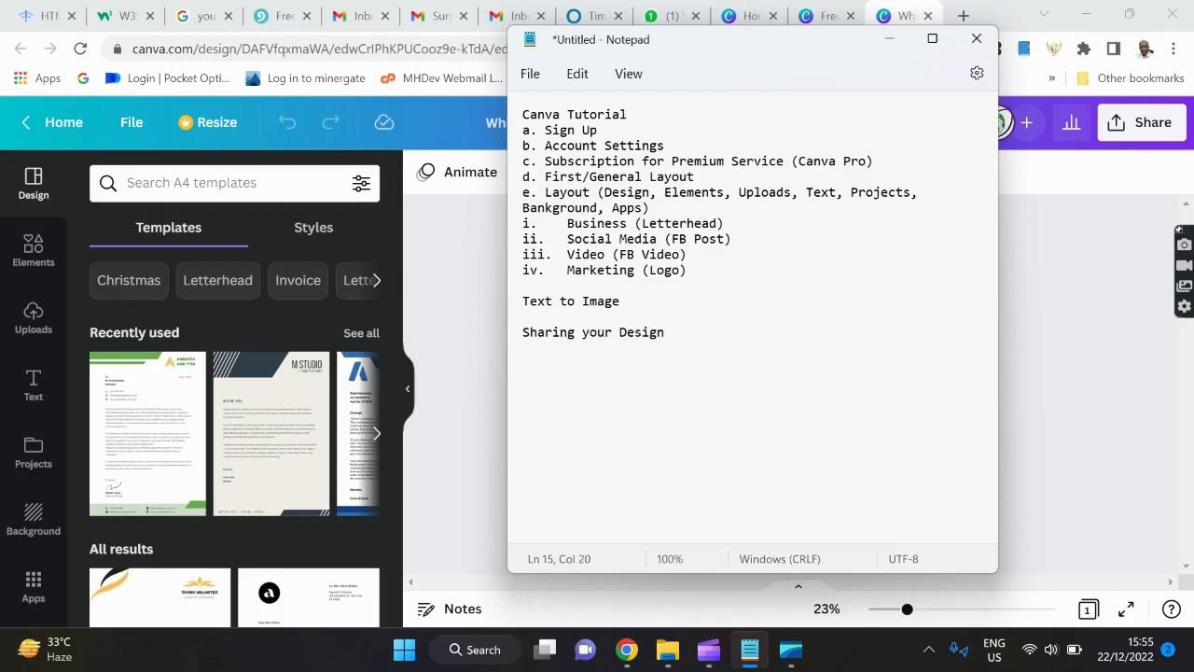
click(889, 38)
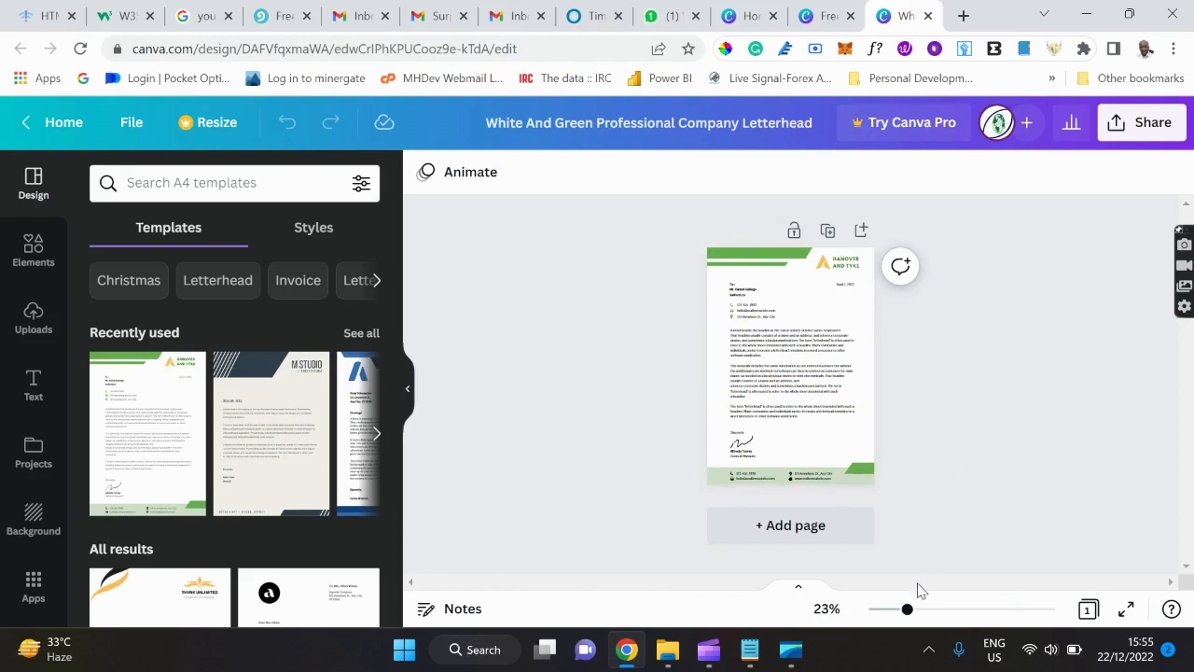
Zoom the canvas to about 87% and scroll up to the Hanover and Tyke header.
drag(907, 608, 971, 609)
scroll(944, 297, up, 3)
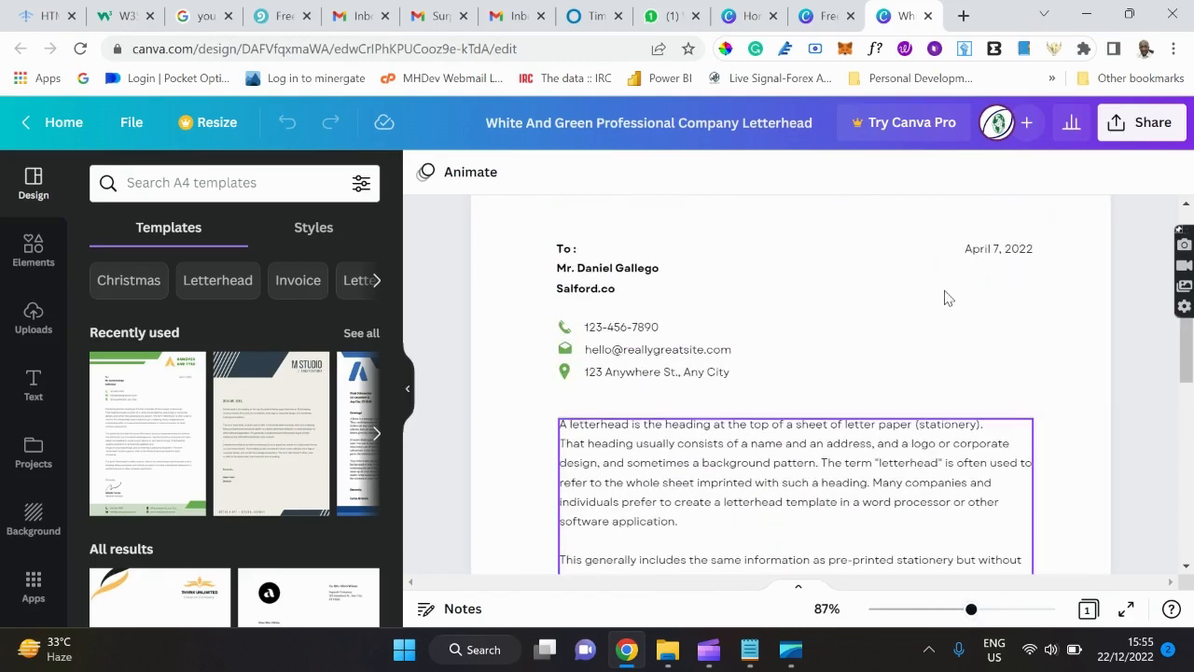
scroll(945, 296, up, 2)
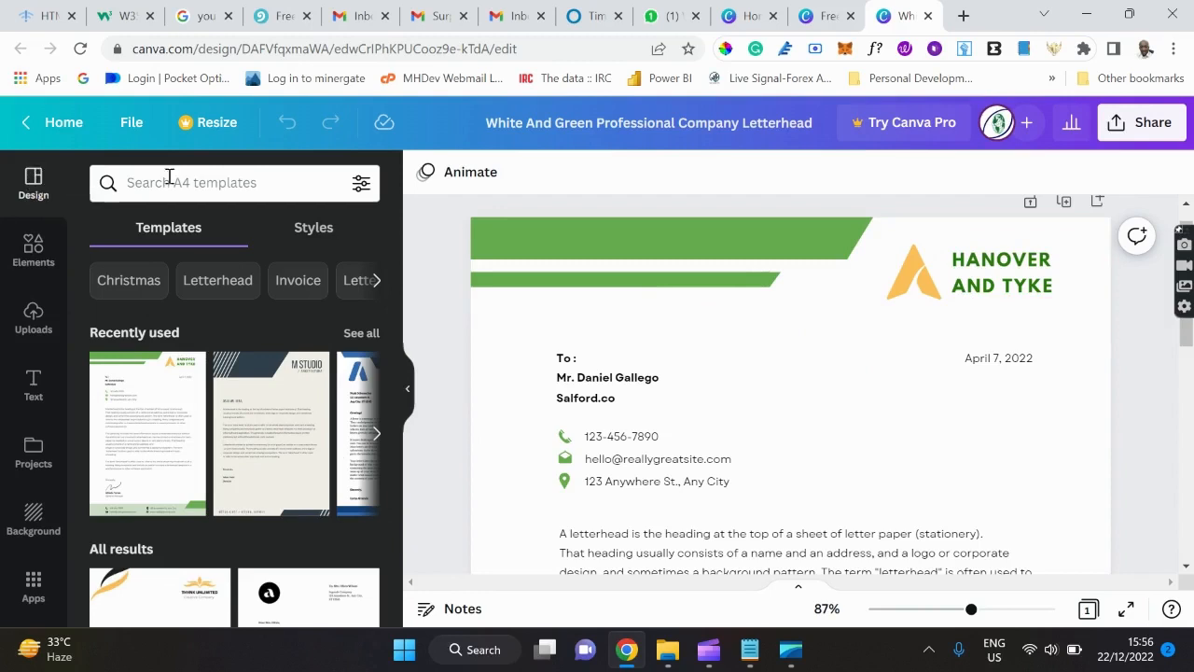
scroll(227, 423, down, 3)
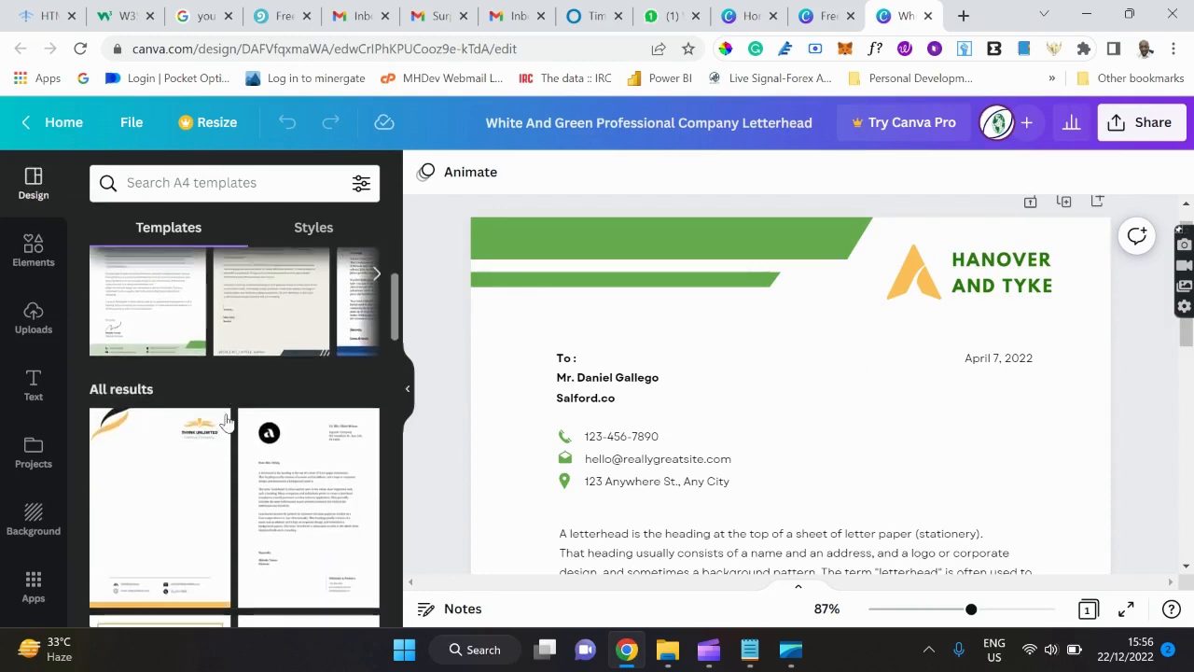
scroll(227, 422, up, 3)
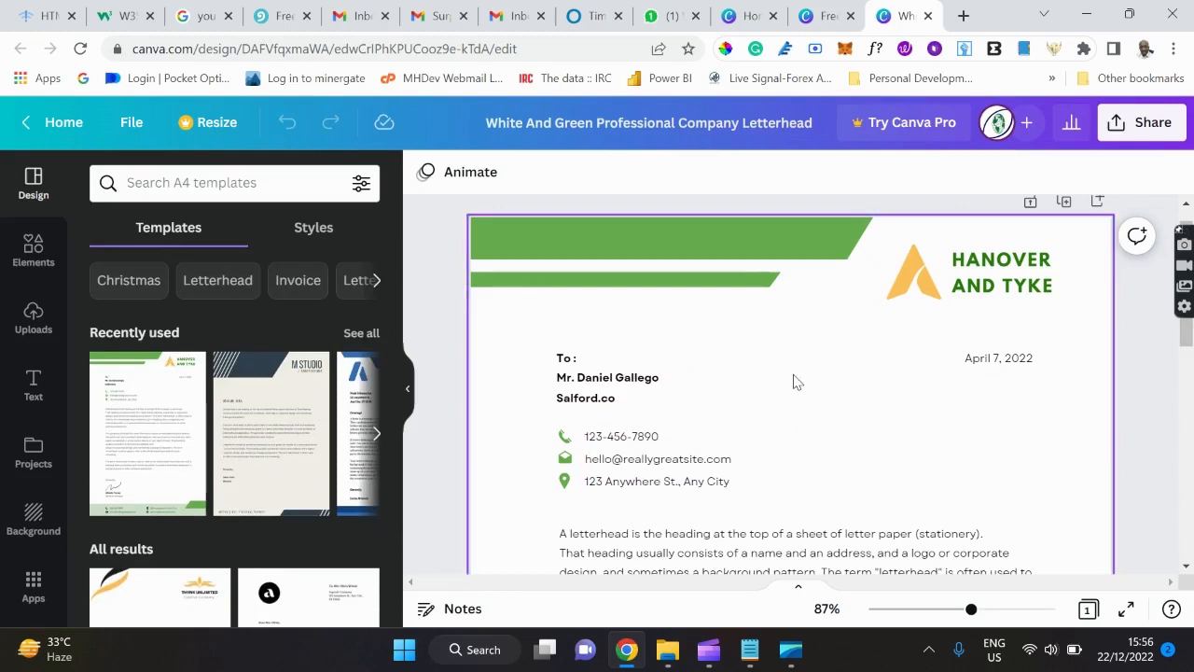
Try the M STUDIO template, zoom out, then apply the blue 'A' letterhead from Recently used.
click(296, 461)
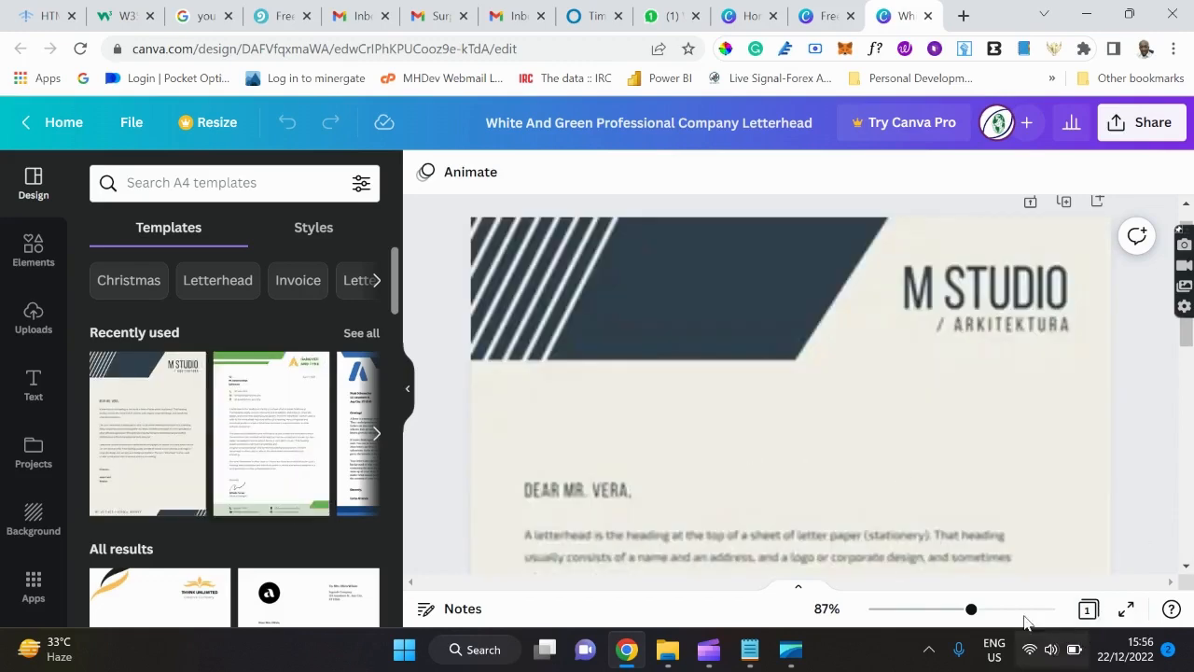
drag(971, 609, 917, 609)
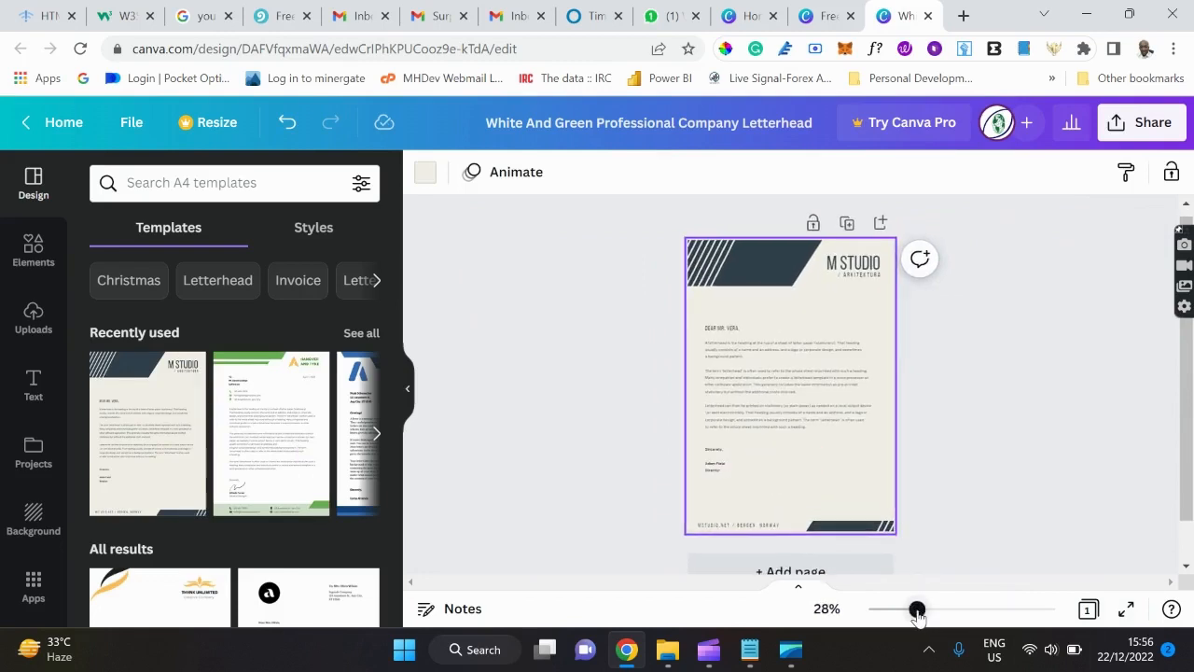
drag(917, 611, 912, 612)
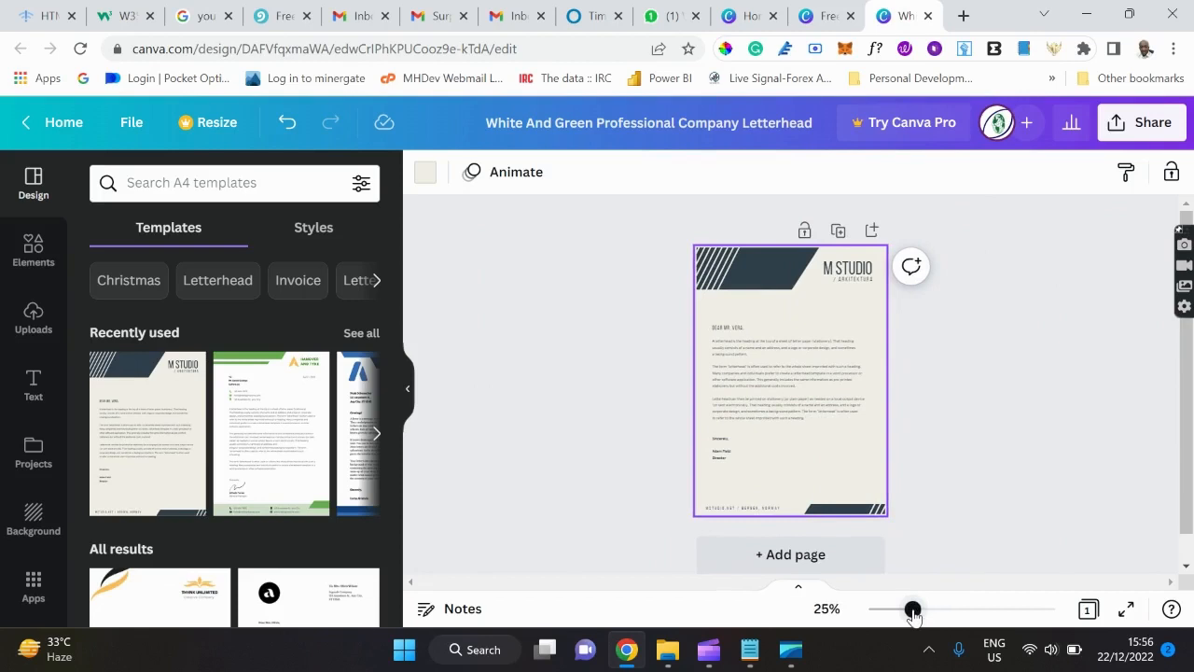
click(359, 478)
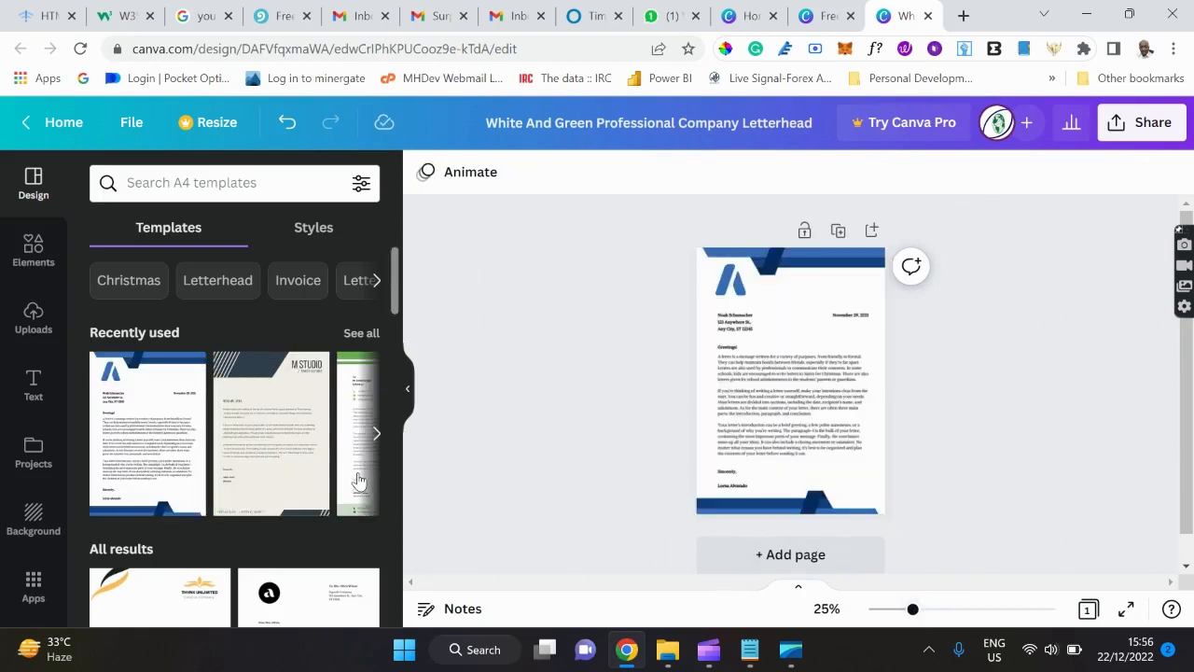
click(582, 307)
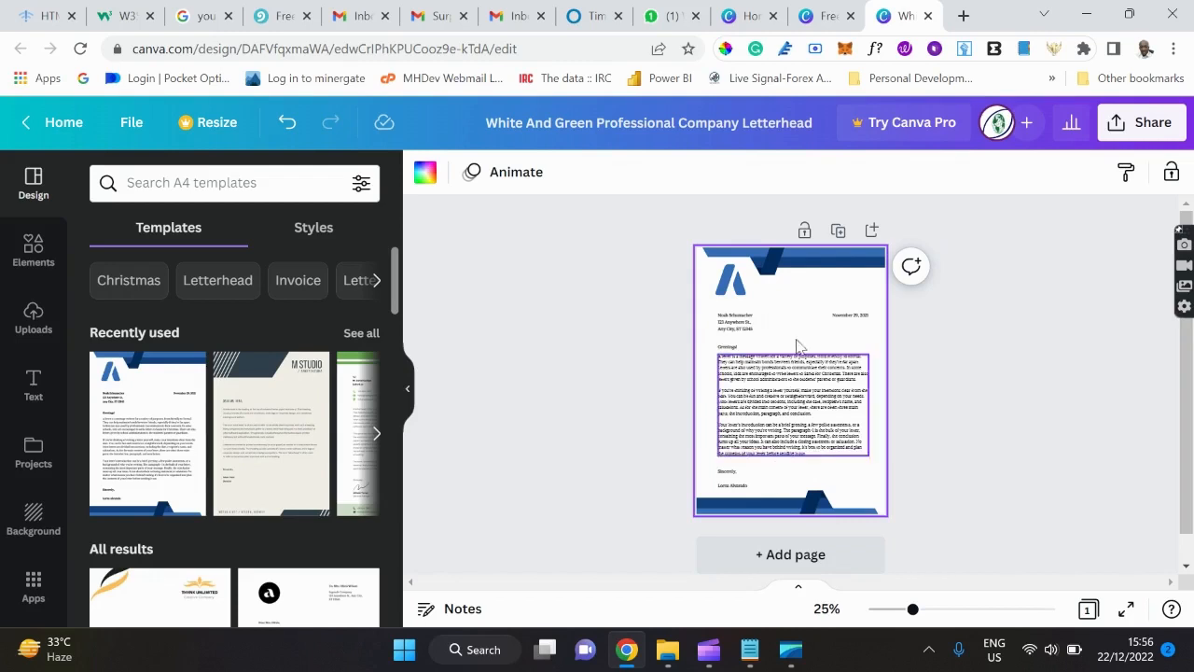
Add Page 2 and apply the green Hanover and Tyke letterhead to it from Recently used.
click(824, 554)
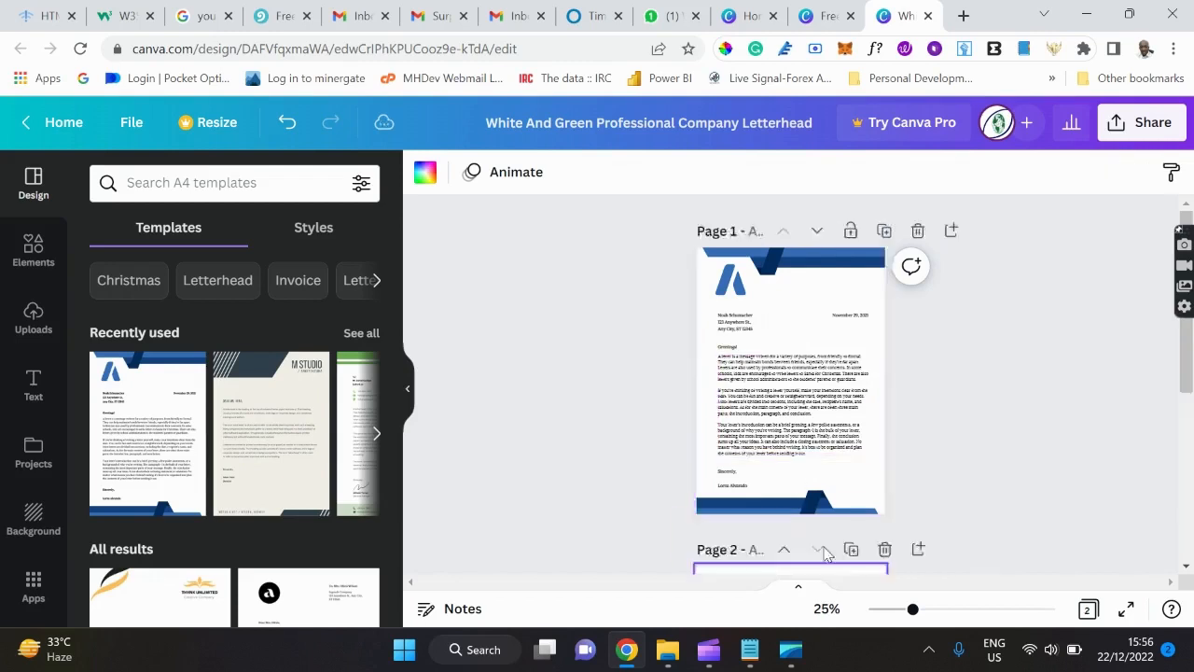
click(349, 515)
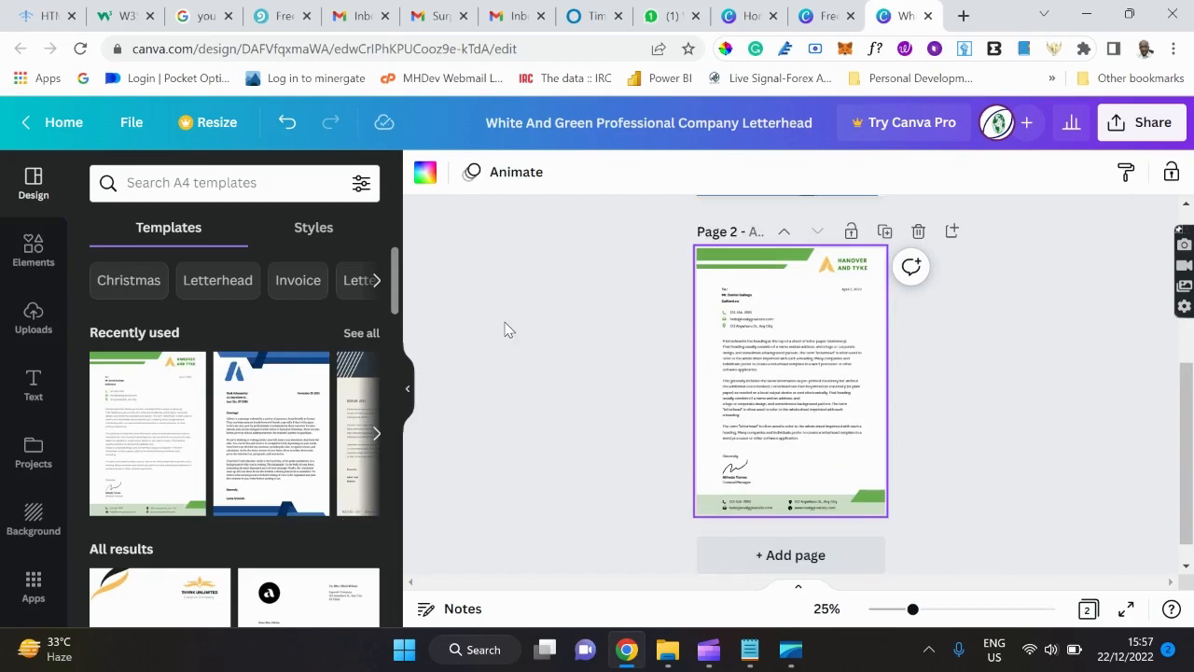
scroll(504, 328, up, 5)
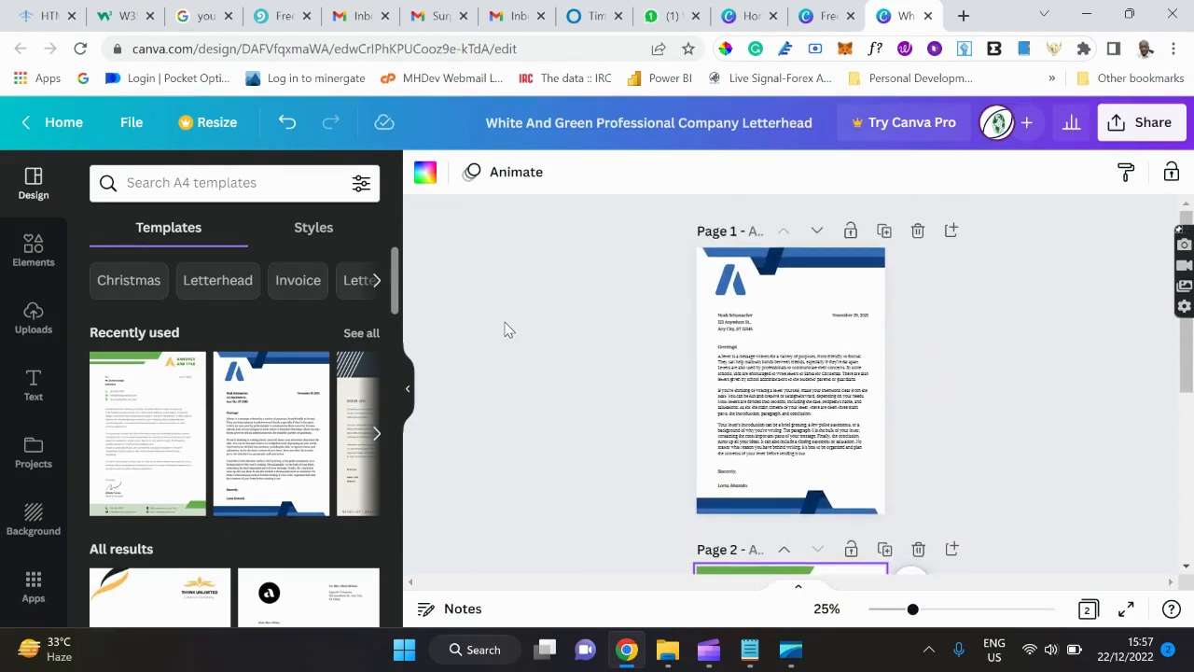
scroll(504, 329, down, 5)
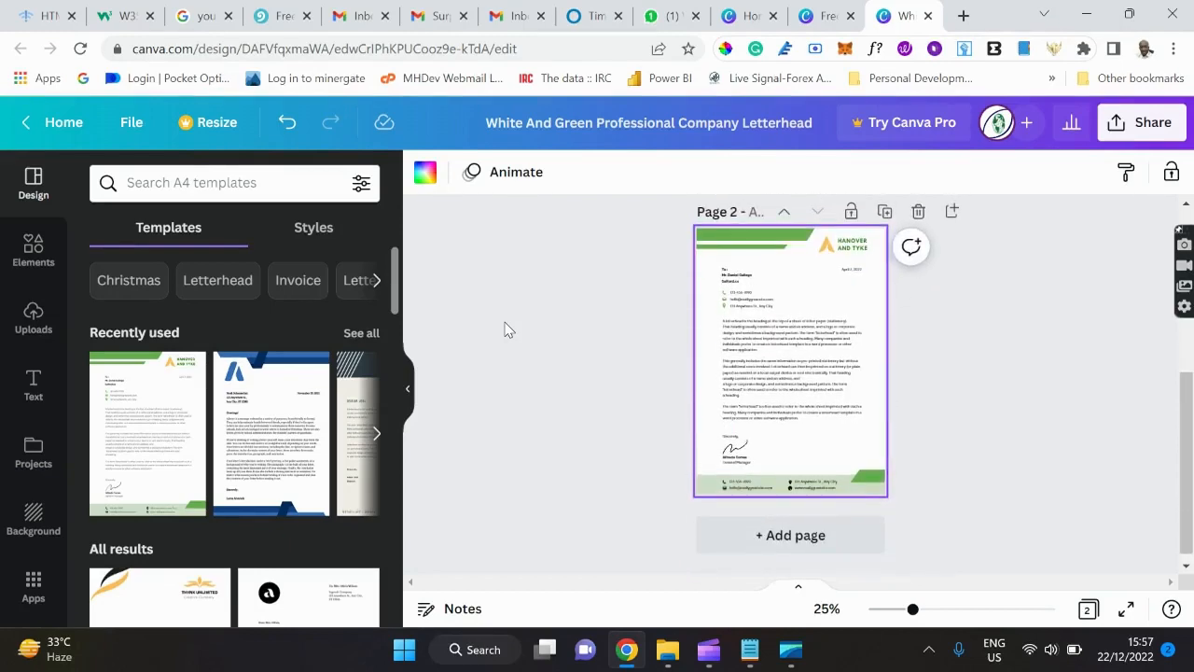
scroll(504, 328, up, 5)
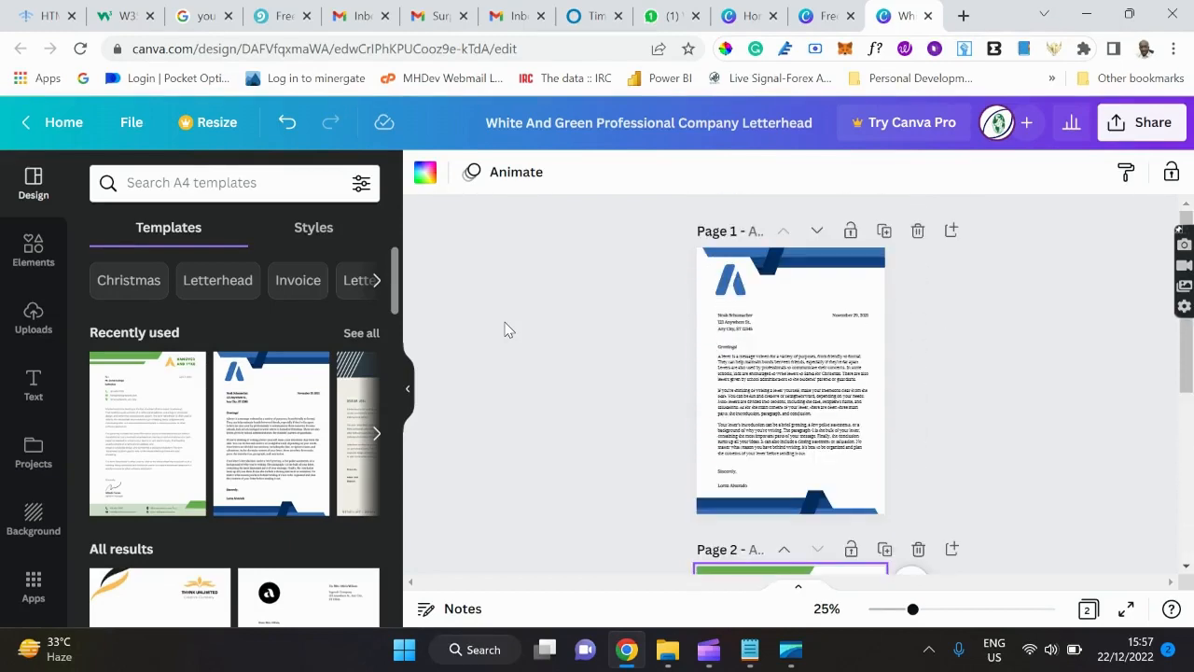
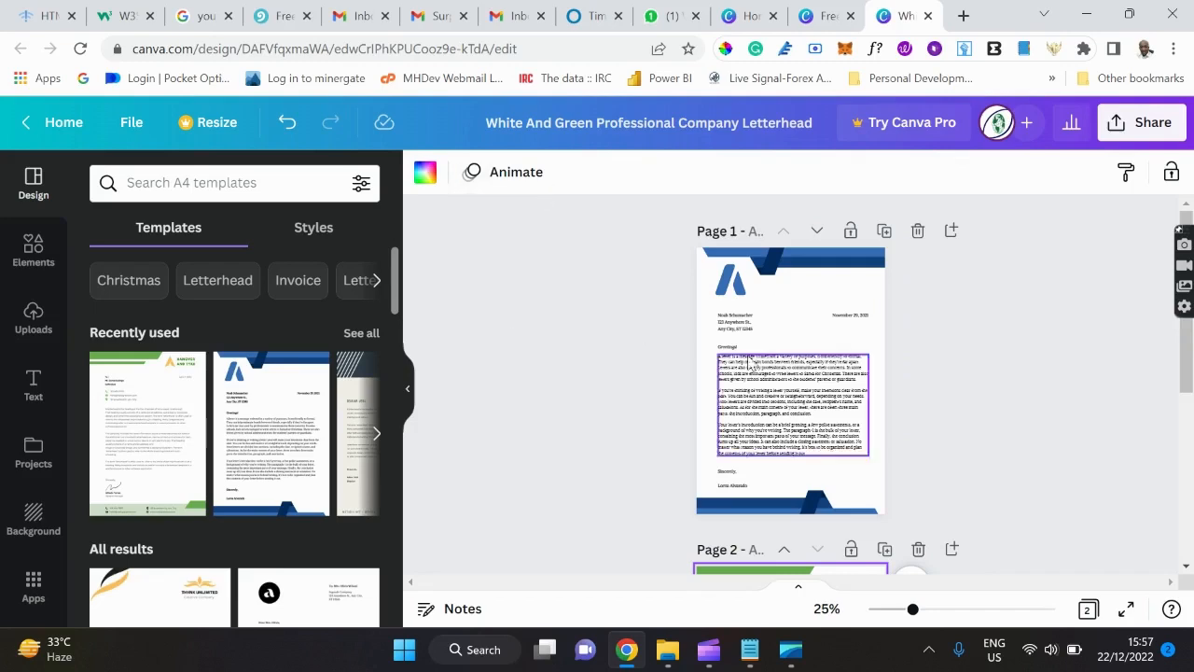
Add a third page and apply the Greystone letterhead from Recently used templates.
scroll(669, 395, down, 3)
scroll(669, 395, down, 1)
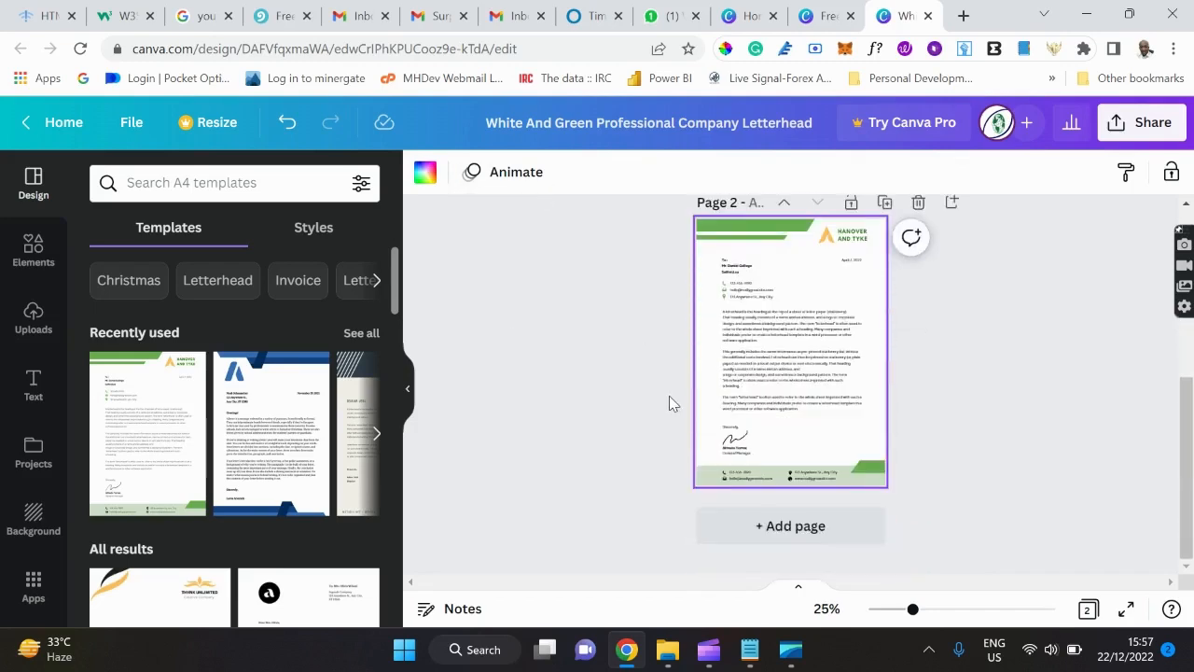
scroll(669, 395, up, 2)
scroll(669, 396, up, 2)
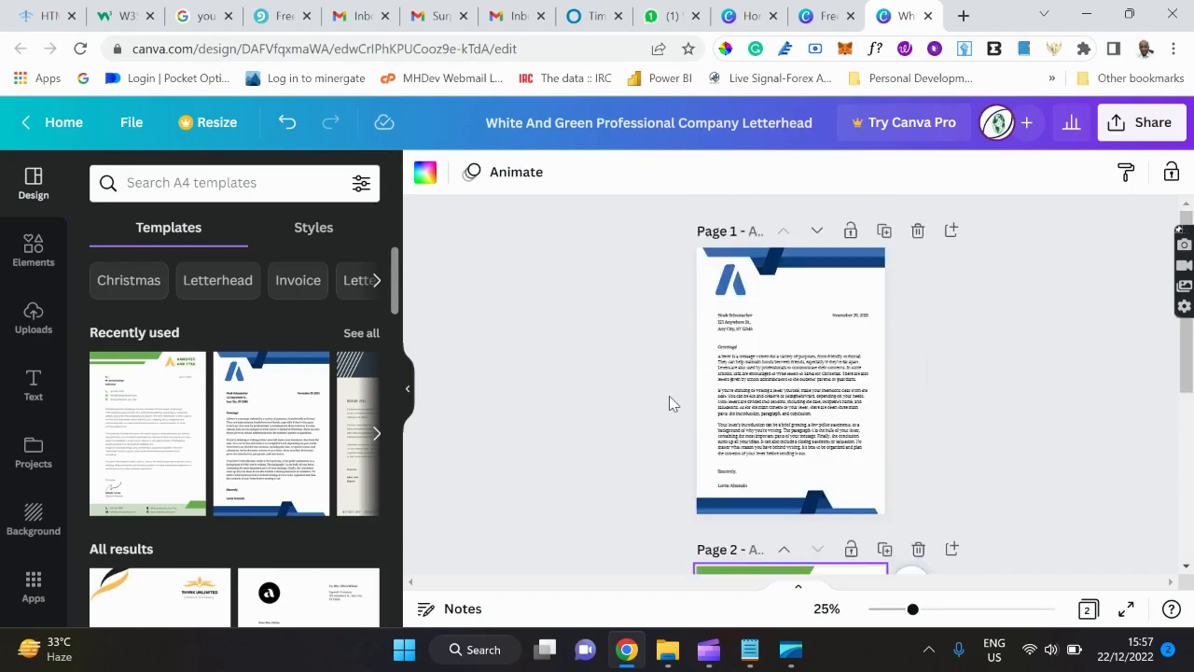
scroll(669, 396, down, 4)
click(812, 532)
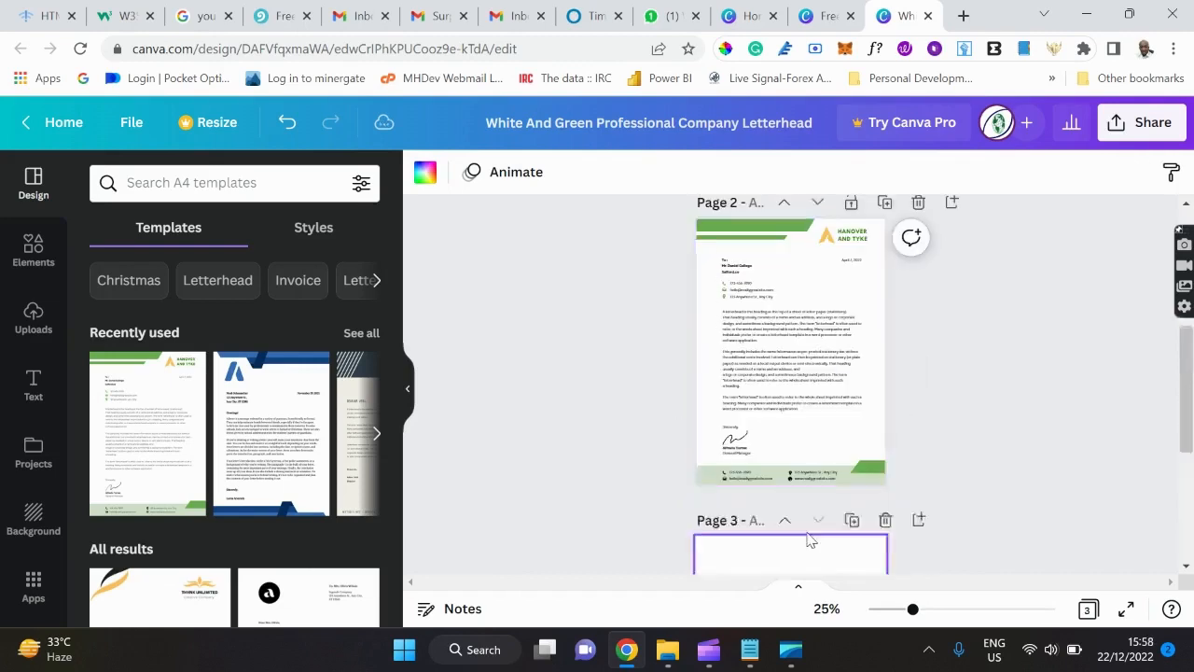
click(378, 438)
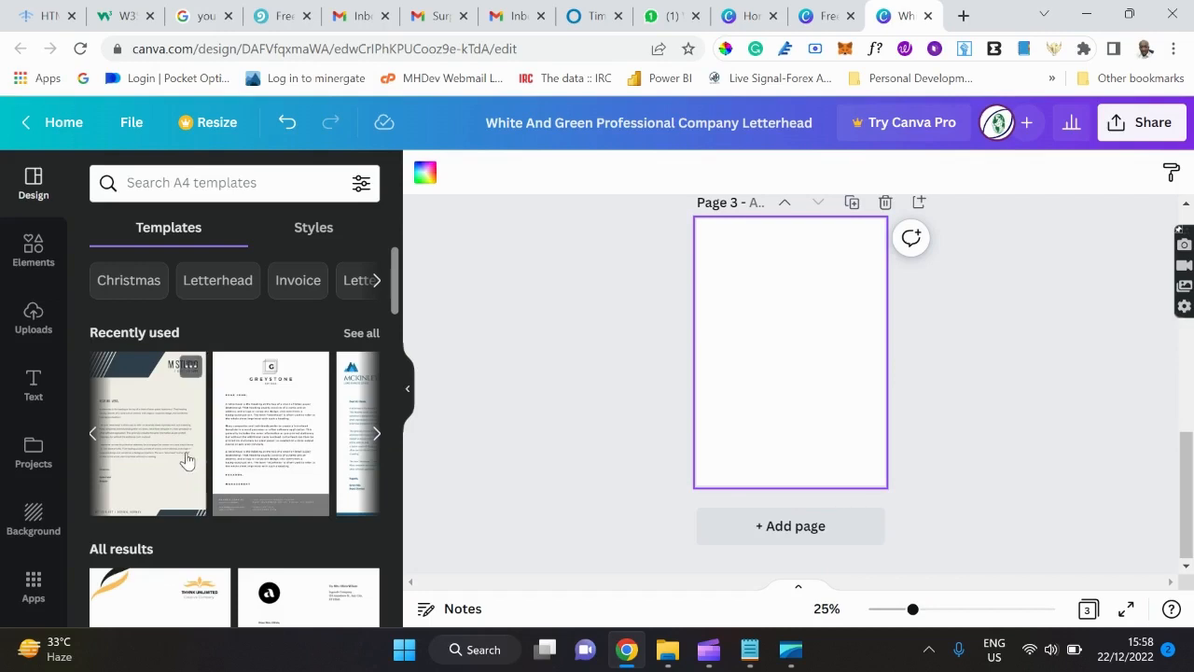
click(266, 465)
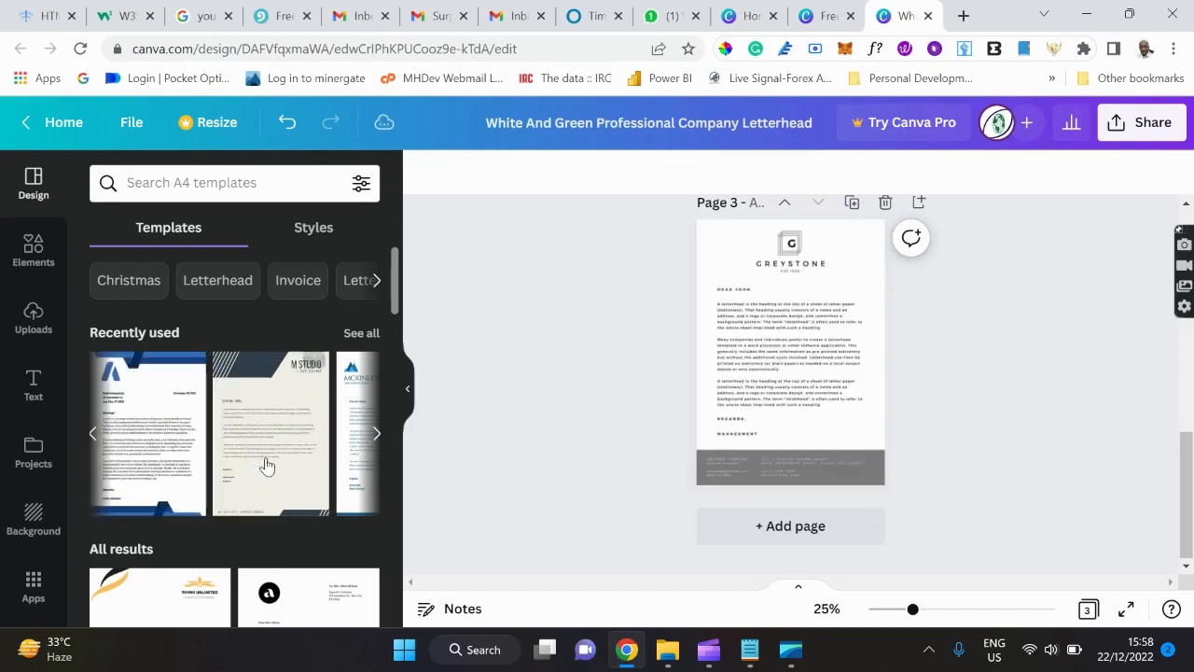
Select the new page 3, then page 2, and bring up the Elements library.
click(754, 392)
scroll(747, 392, up, 6)
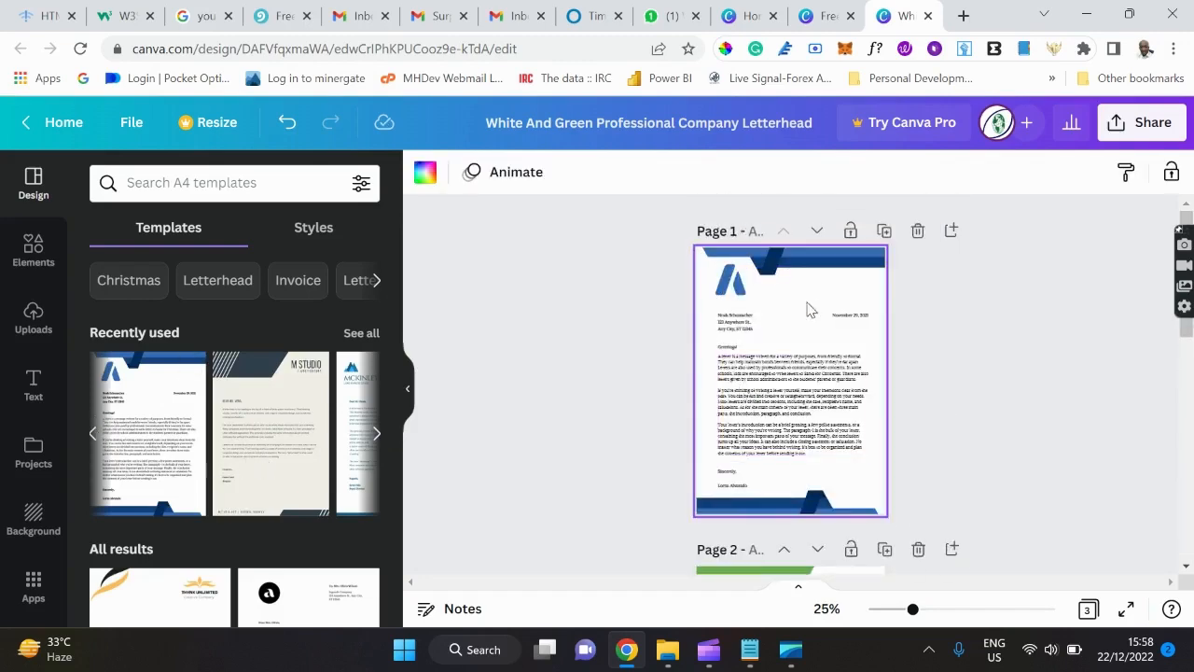
scroll(806, 415, down, 2)
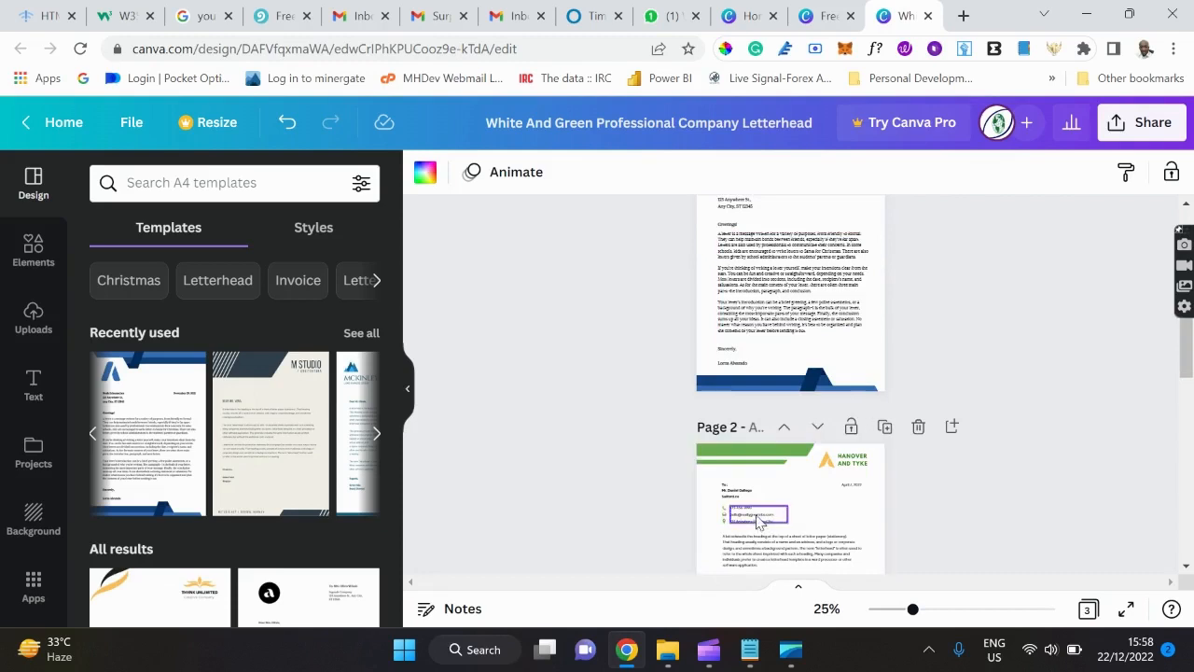
scroll(877, 461, down, 2)
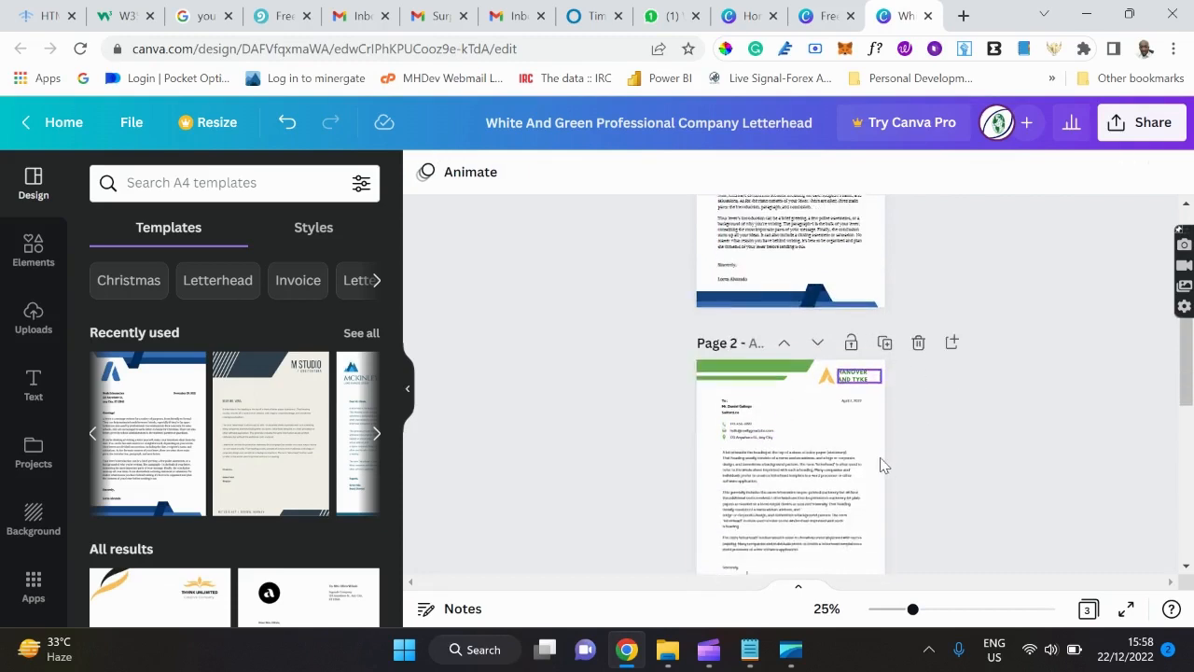
click(880, 461)
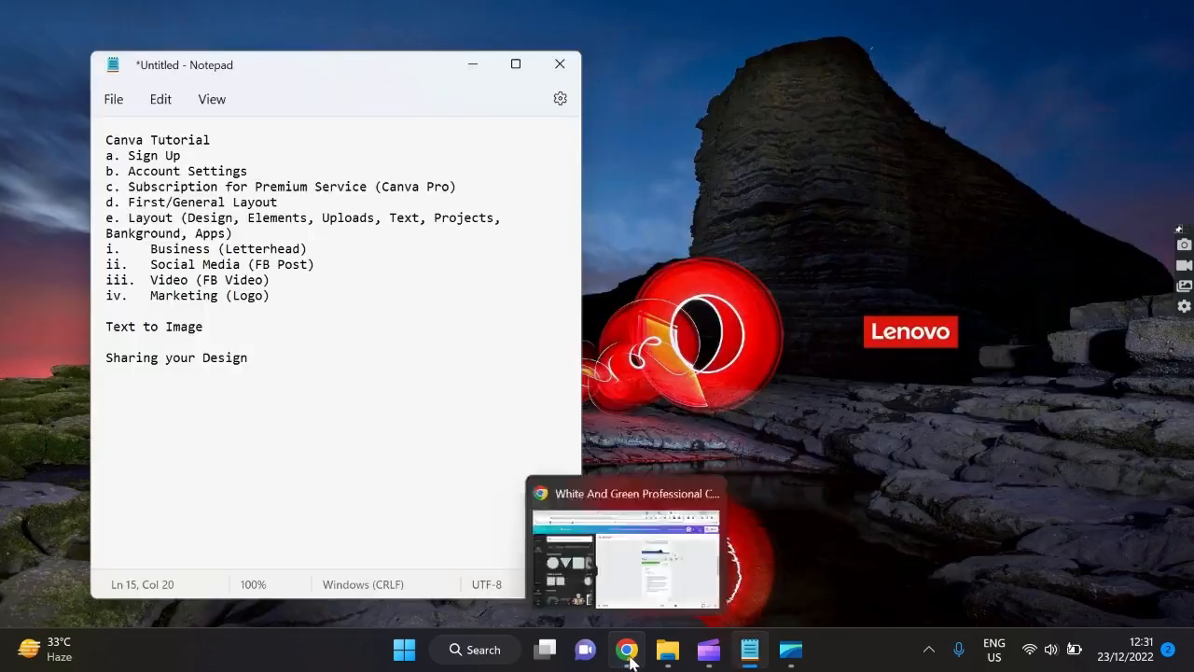
click(620, 550)
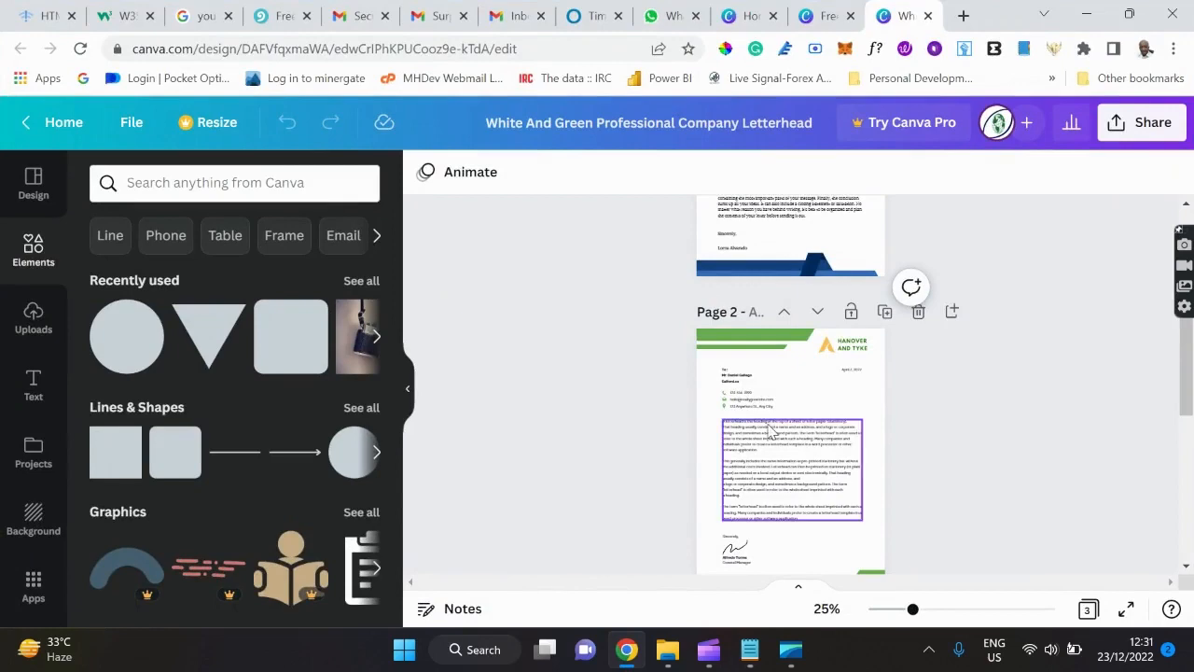
Search the Elements library for 'bread'.
scroll(768, 427, up, 5)
scroll(768, 431, down, 5)
scroll(768, 431, up, 4)
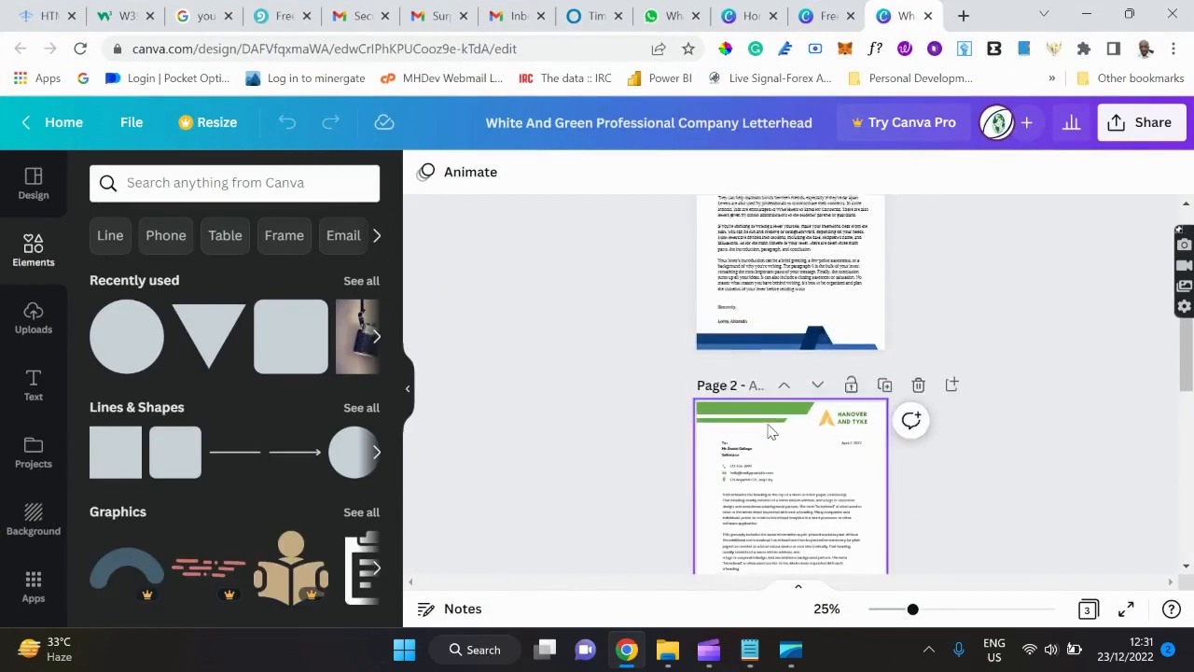
scroll(769, 431, down, 3)
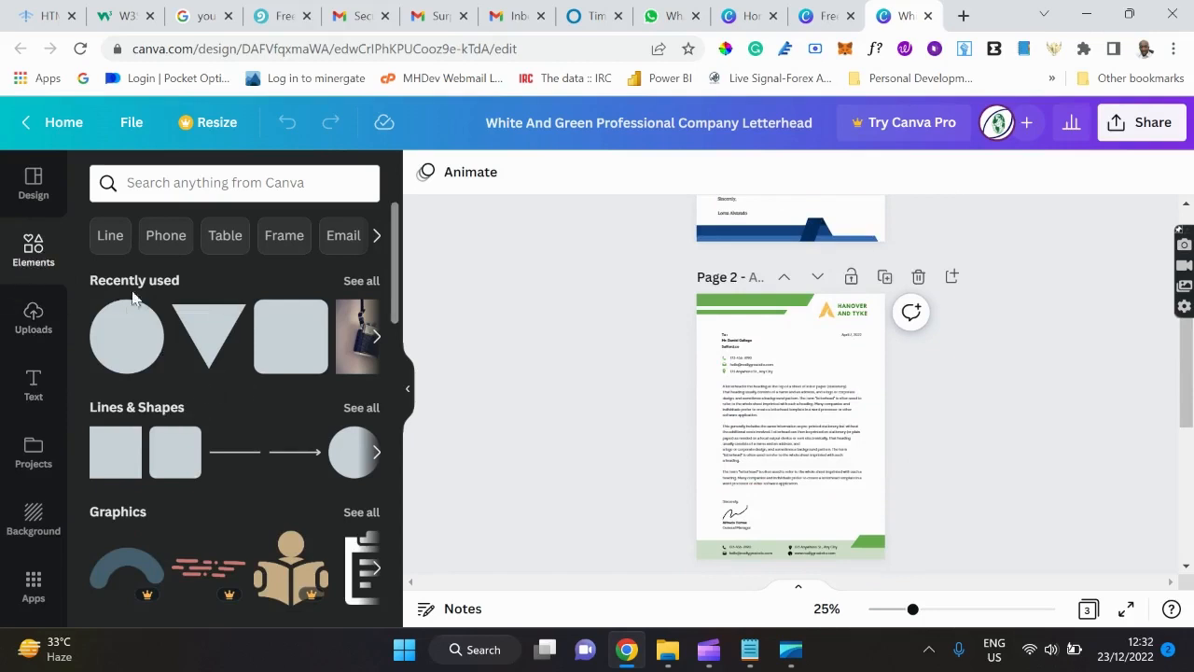
scroll(183, 408, down, 3)
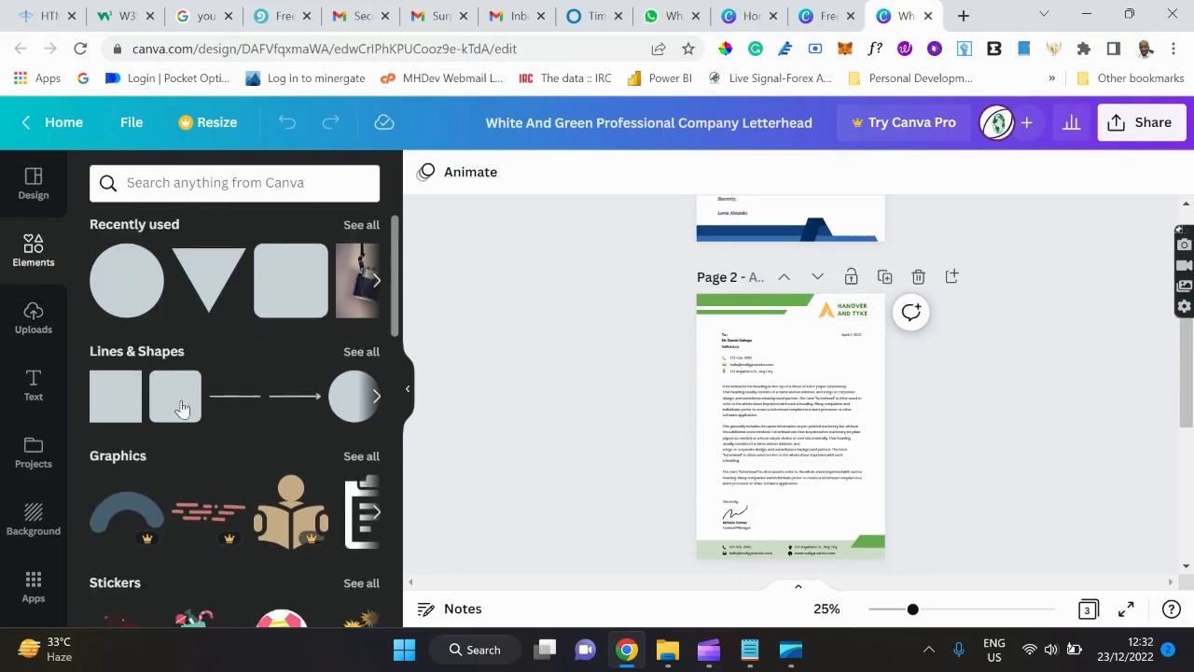
scroll(183, 409, down, 1)
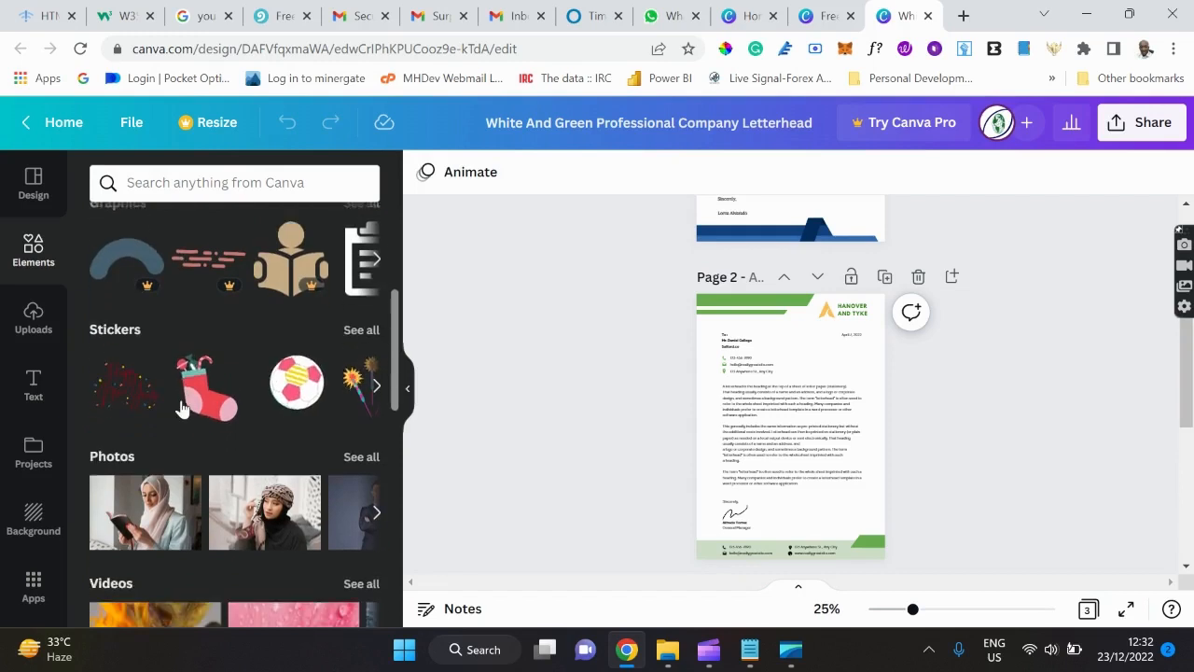
scroll(183, 408, down, 2)
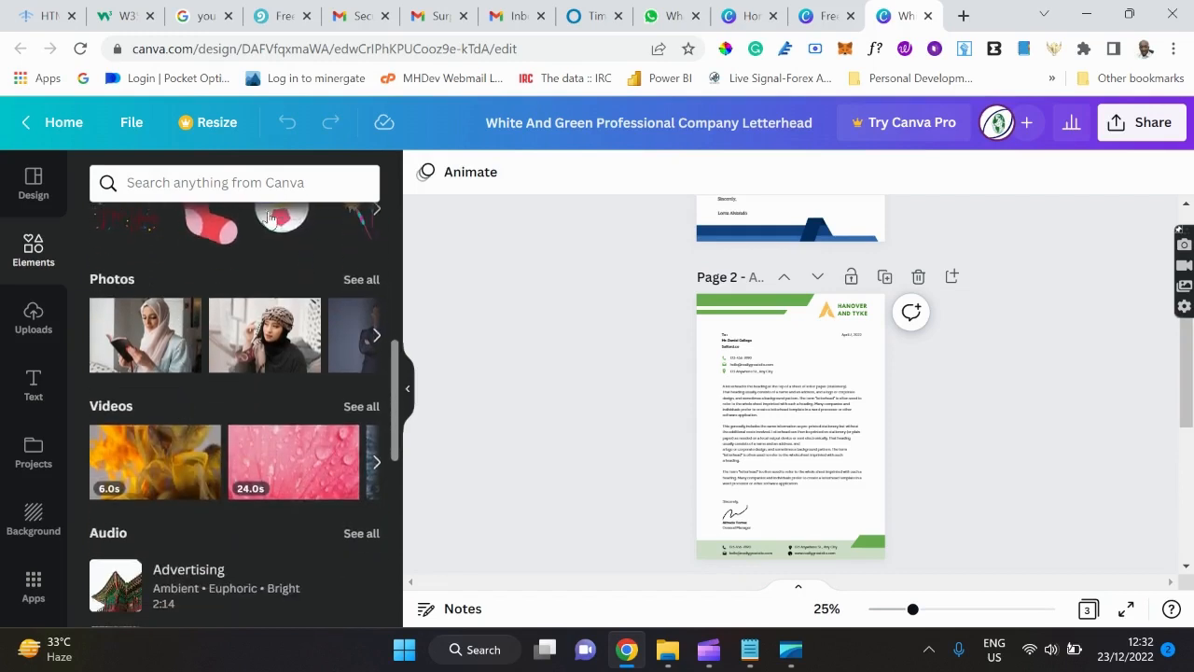
click(207, 187)
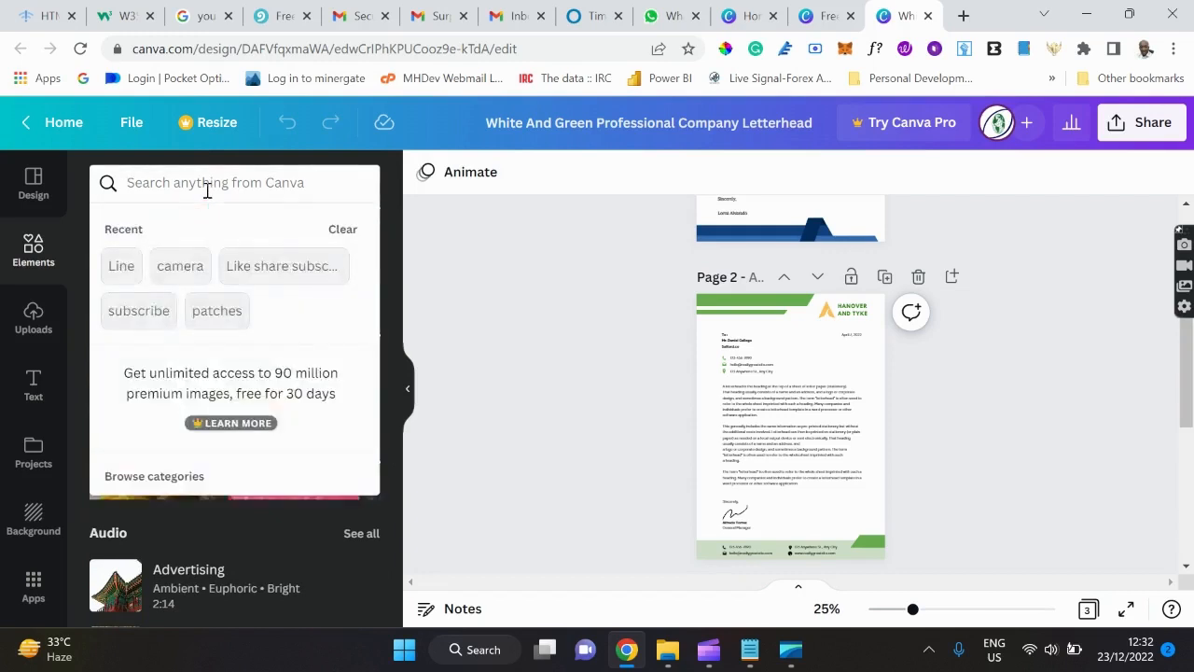
text(bread)
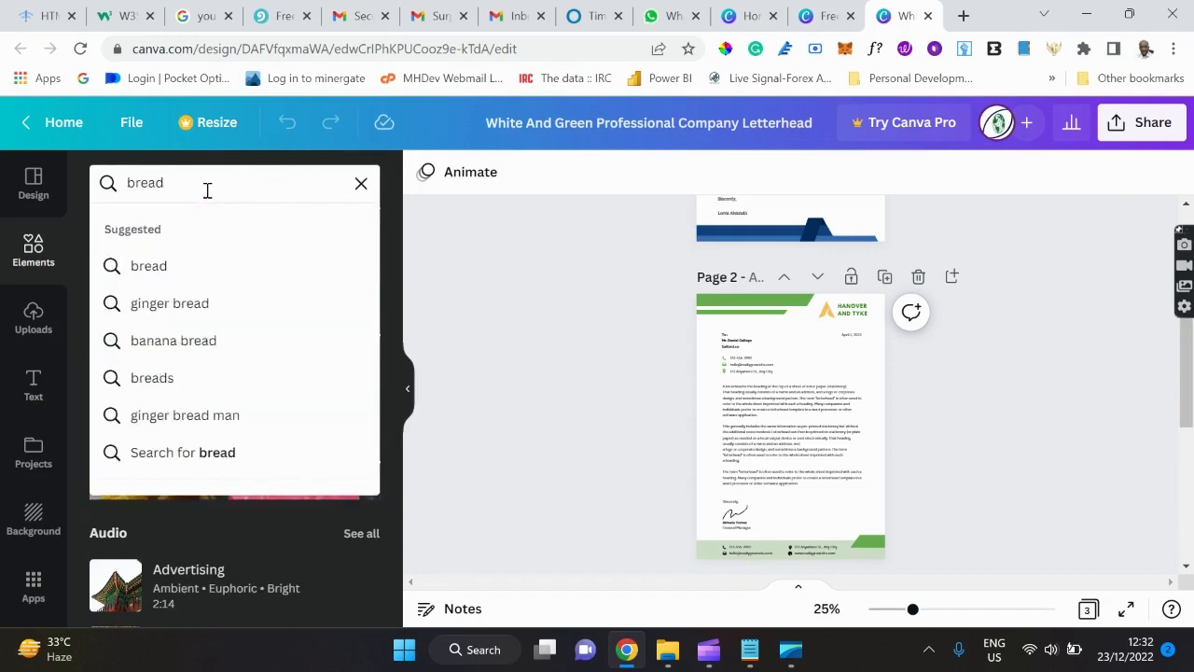
key(Return)
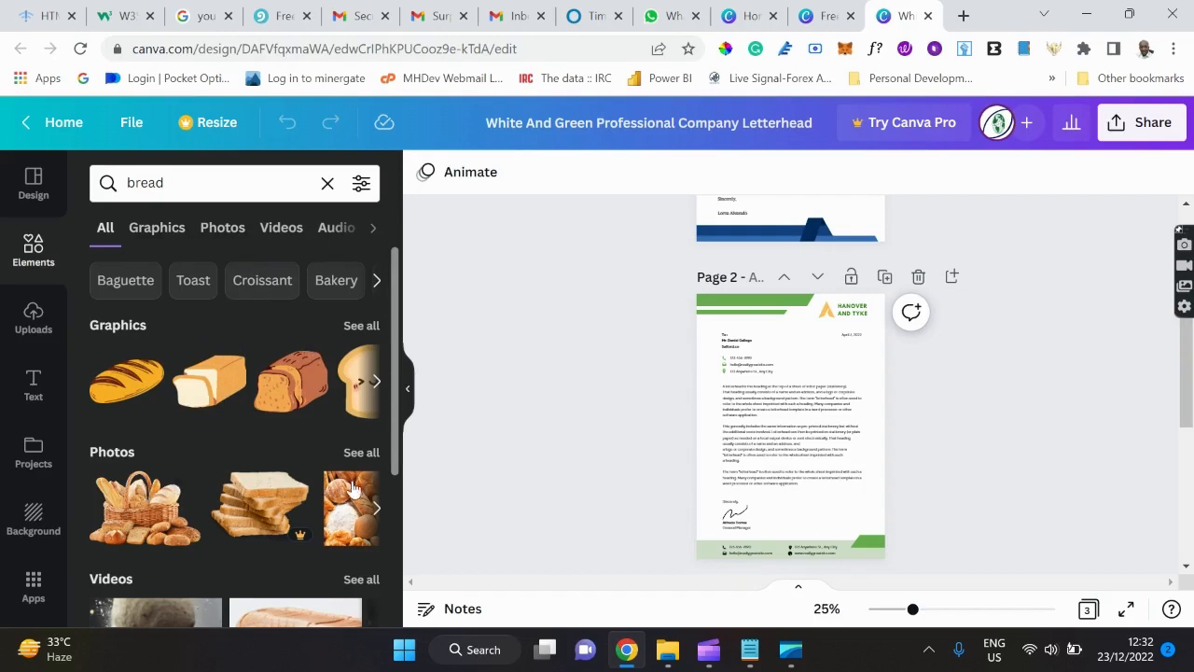
Browse the bread results, then switch to the Uploads library.
scroll(276, 516, down, 2)
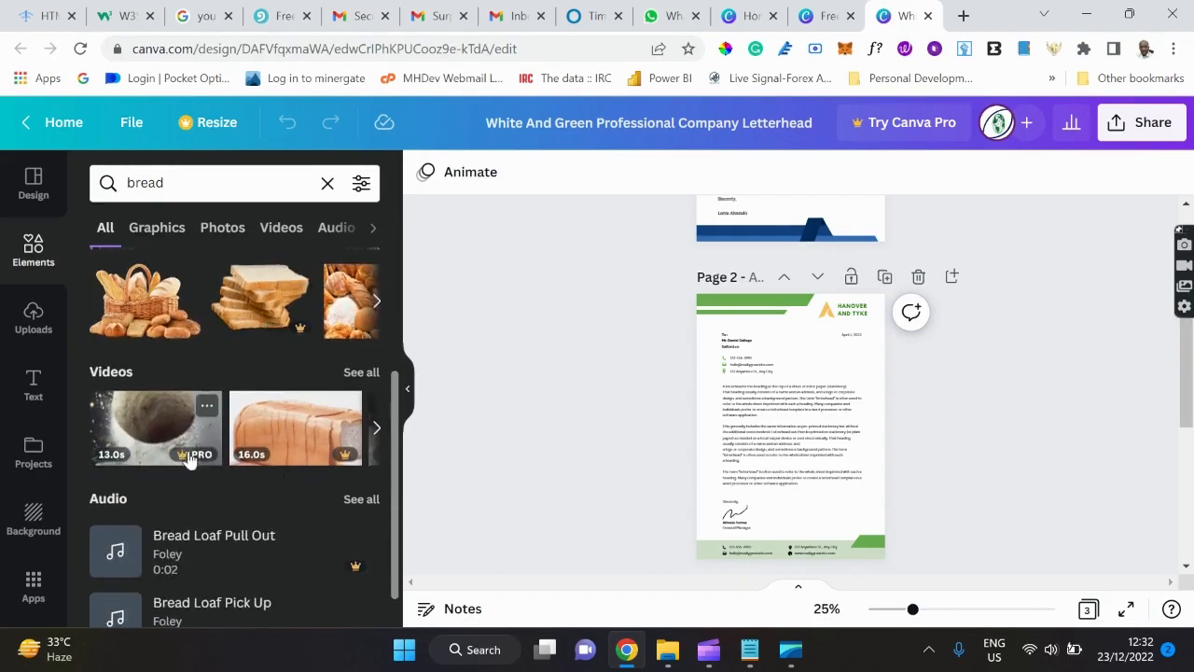
scroll(248, 385, up, 3)
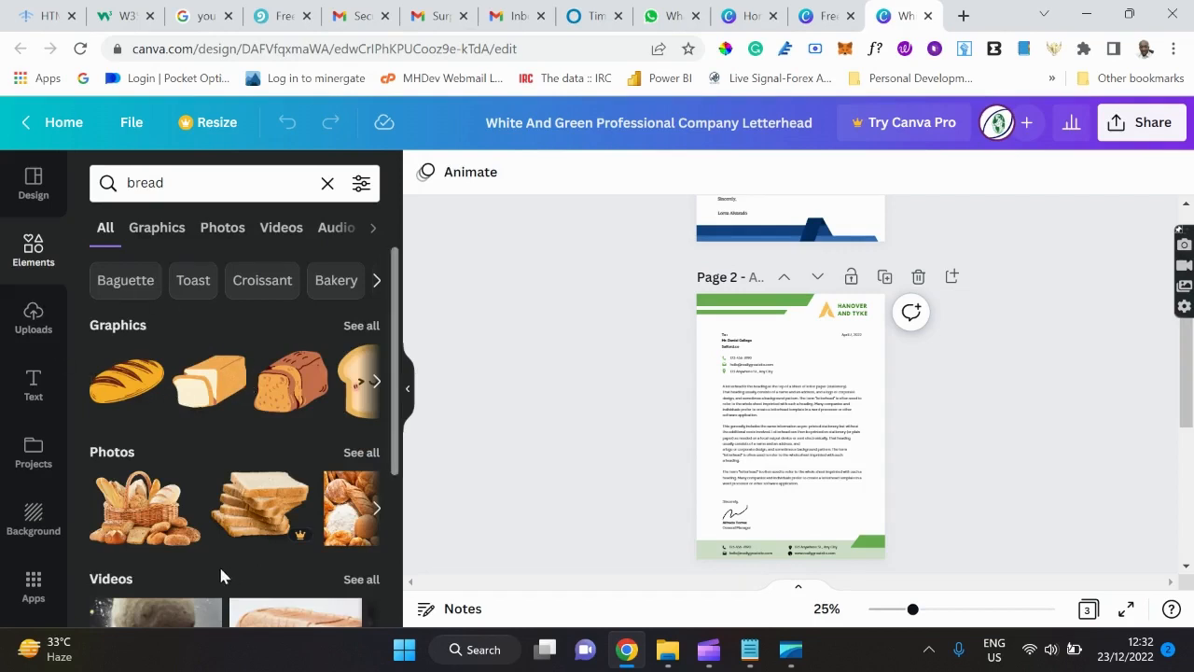
click(33, 322)
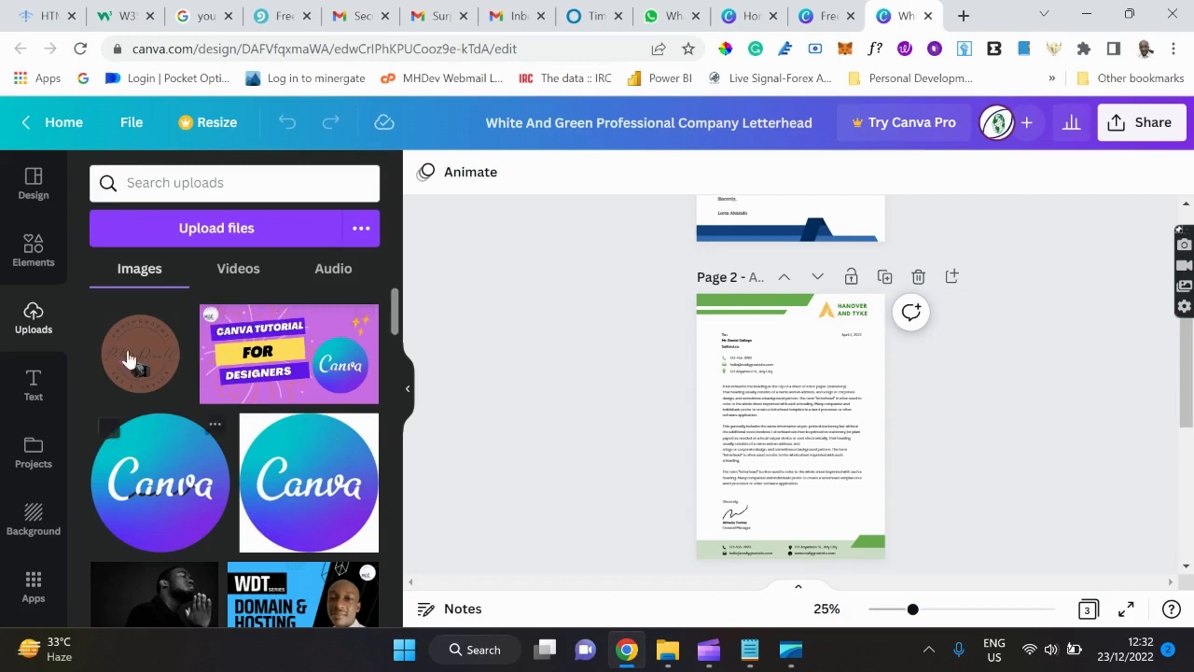
Upload the Canva_Logo-removebg-preview image from the computer.
click(254, 228)
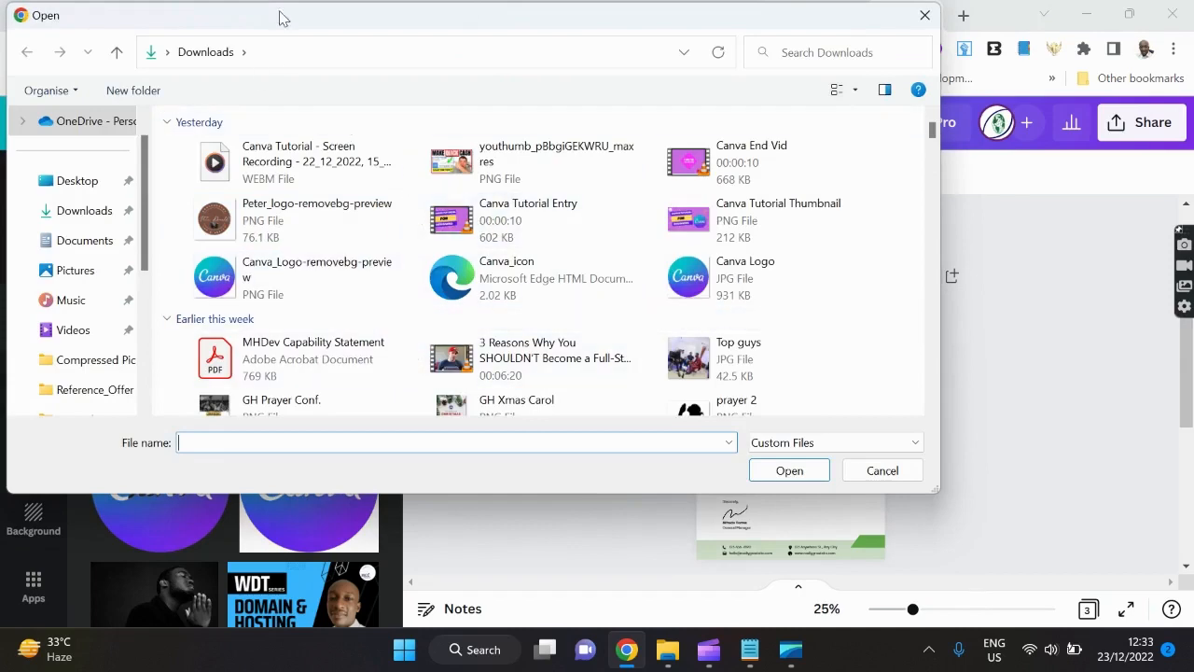
drag(283, 18, 562, 55)
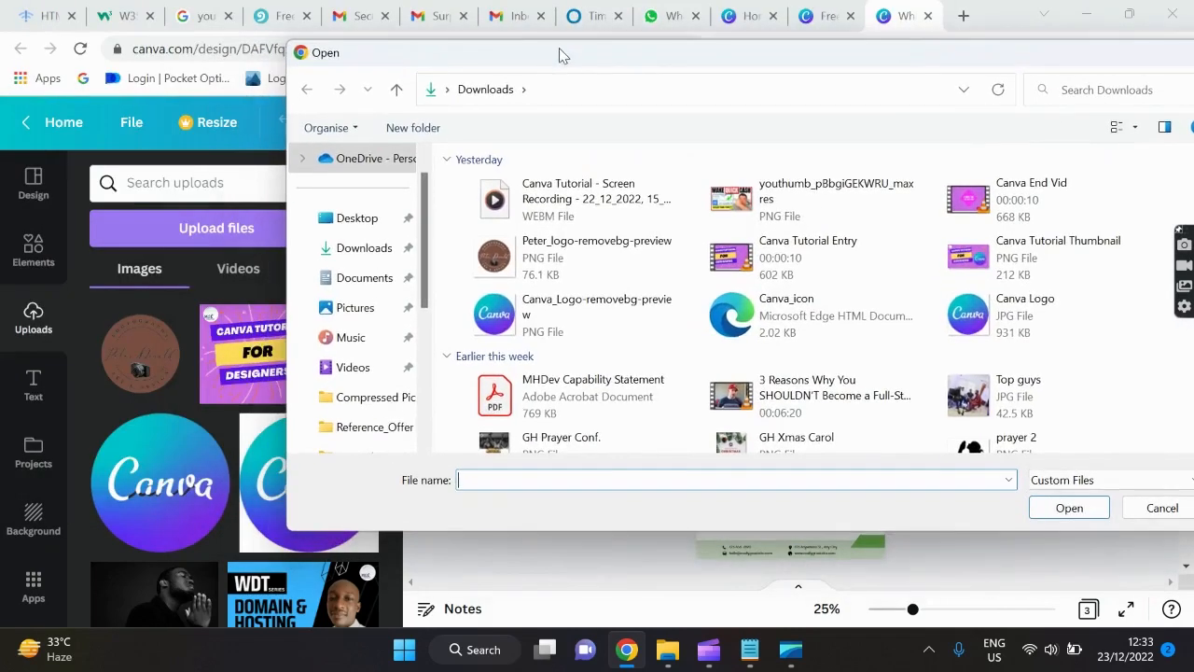
click(571, 319)
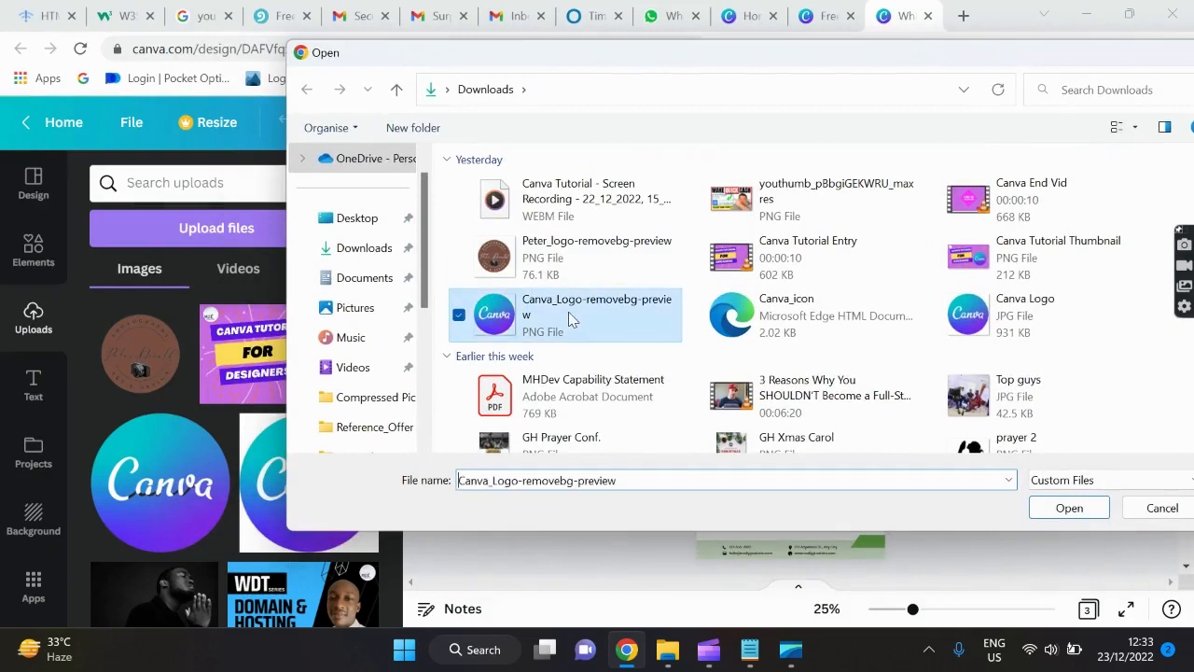
drag(568, 312, 206, 434)
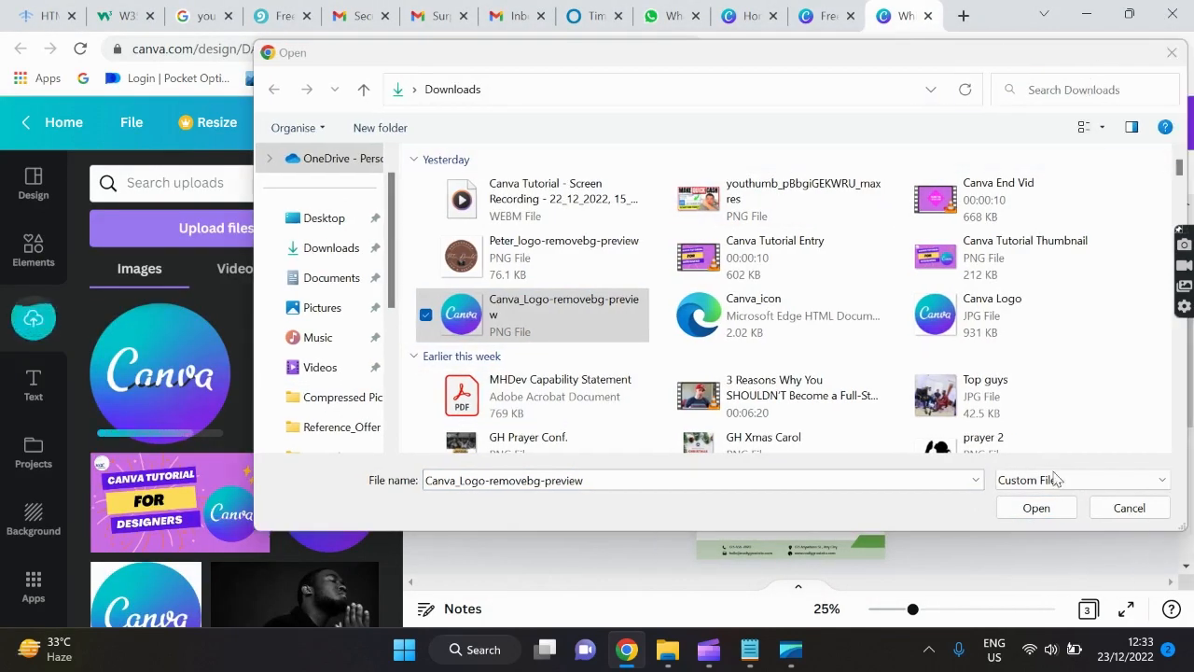
click(1127, 508)
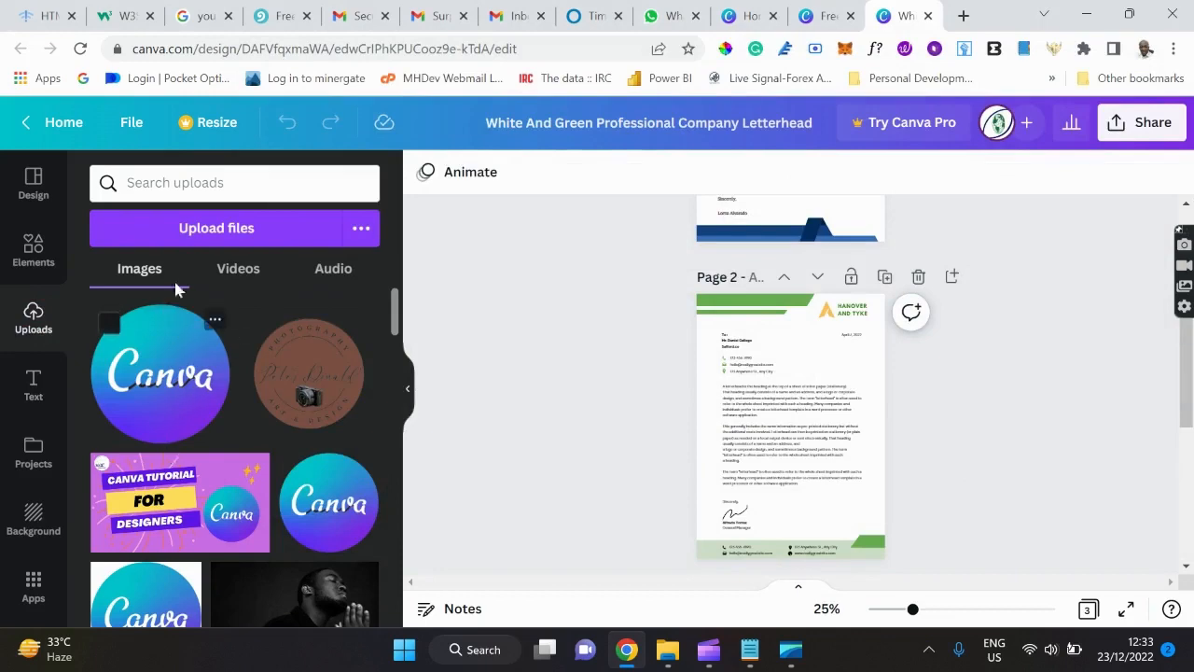
click(229, 247)
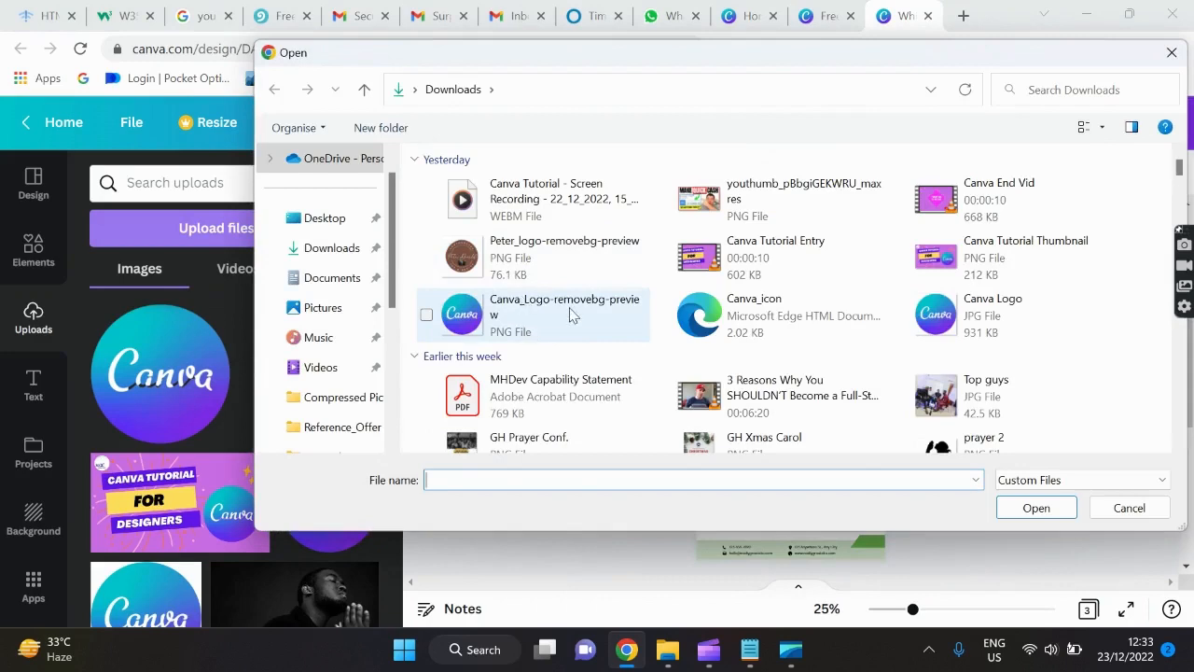
click(571, 315)
click(1035, 510)
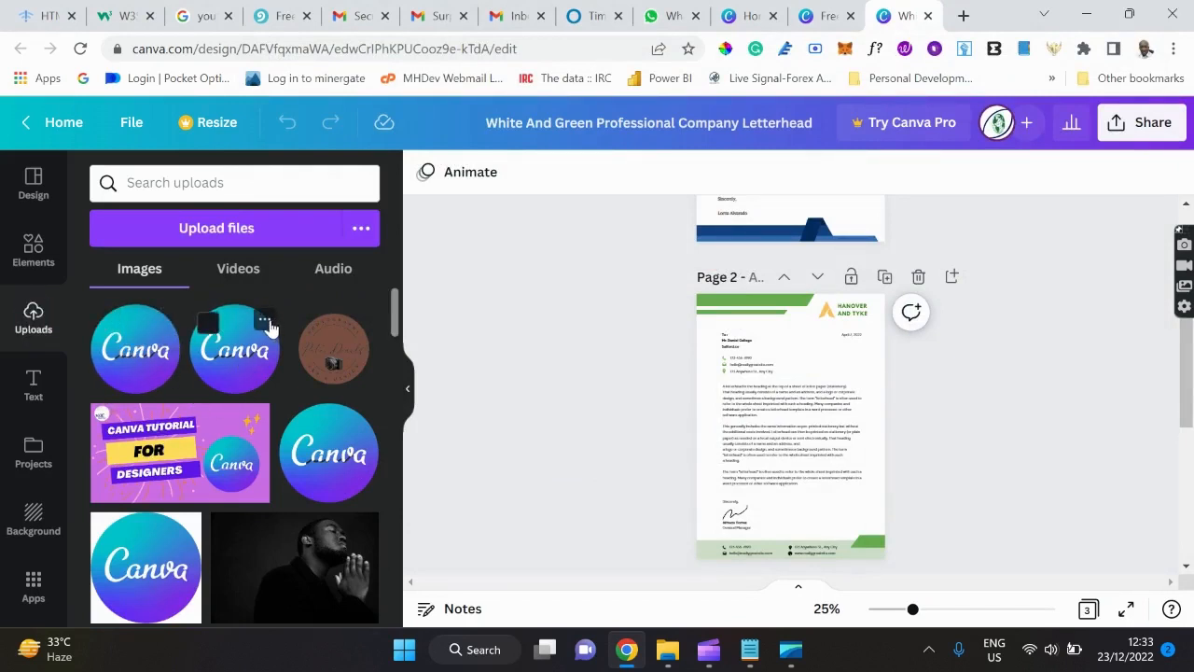
Move the duplicate Canva logo upload to trash and bring up the Text panel.
click(267, 322)
click(315, 381)
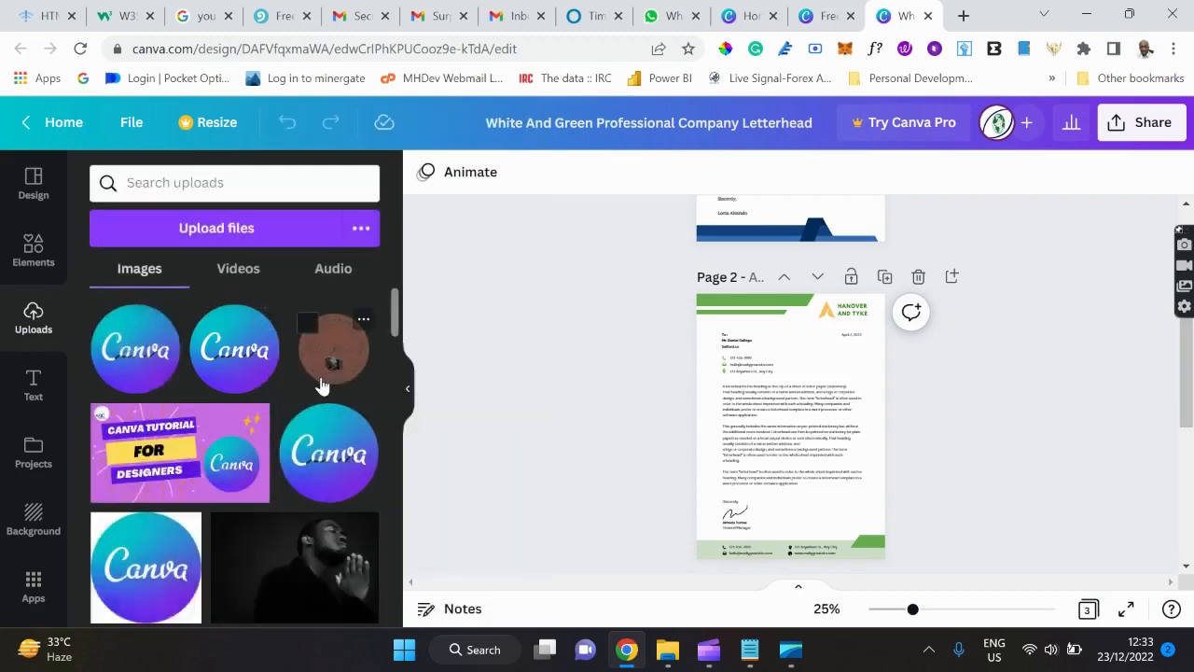
click(214, 323)
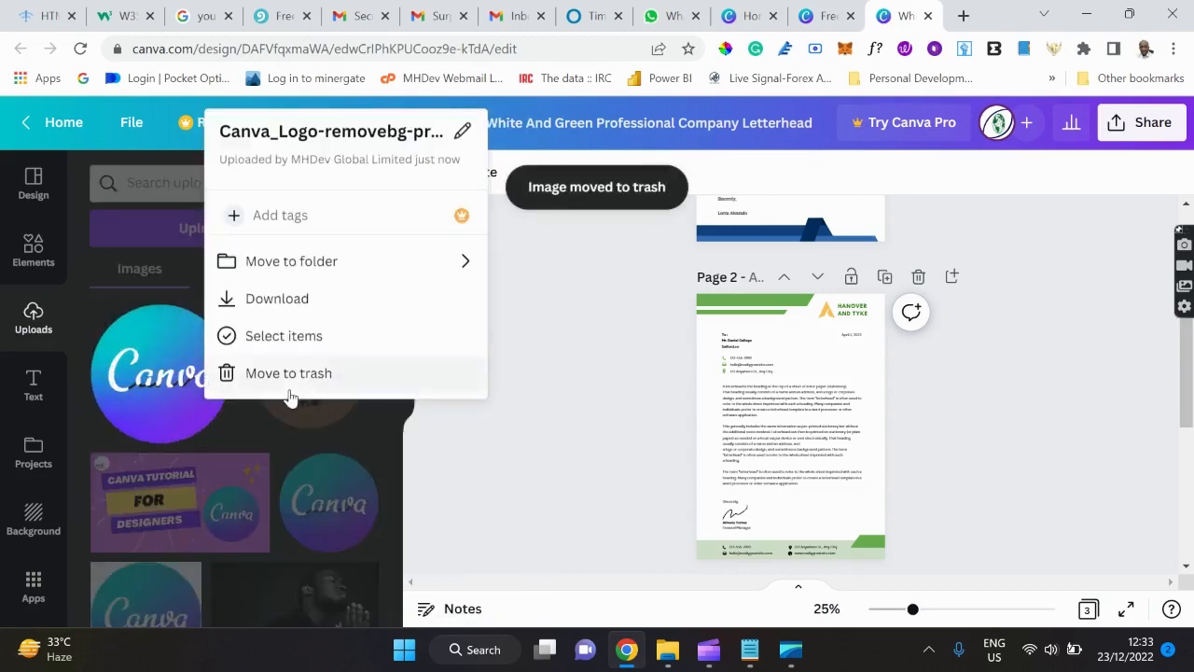
click(272, 373)
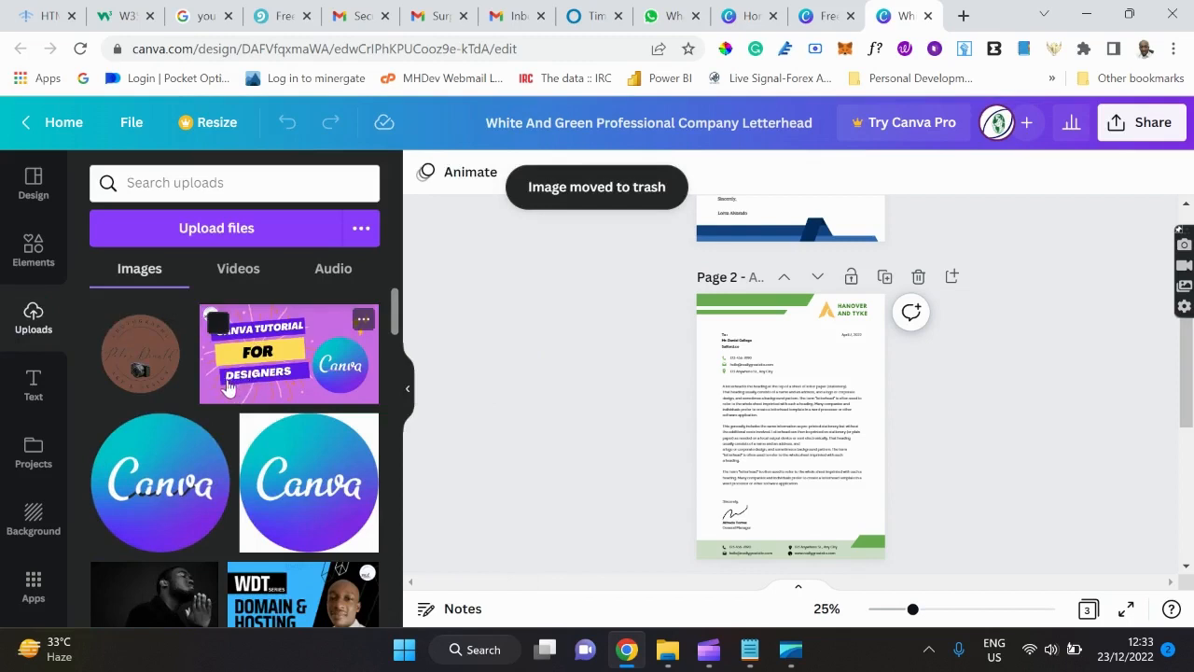
click(33, 379)
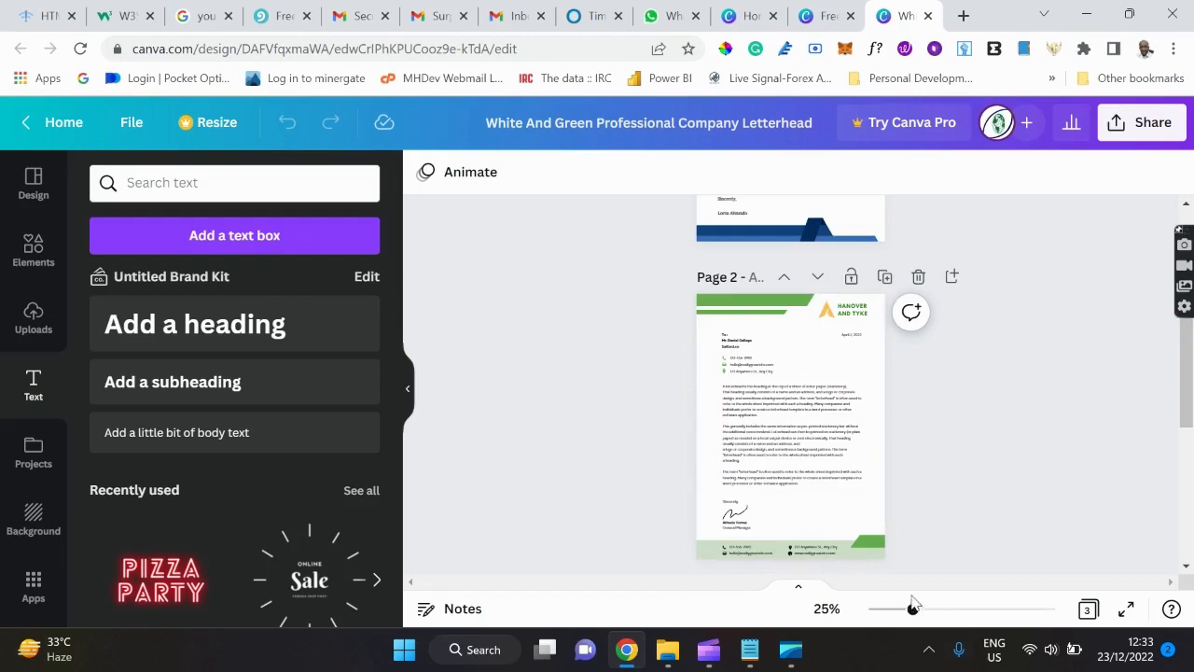
Zoom to 58% and add a blank fourth page after page 3.
drag(913, 610, 951, 610)
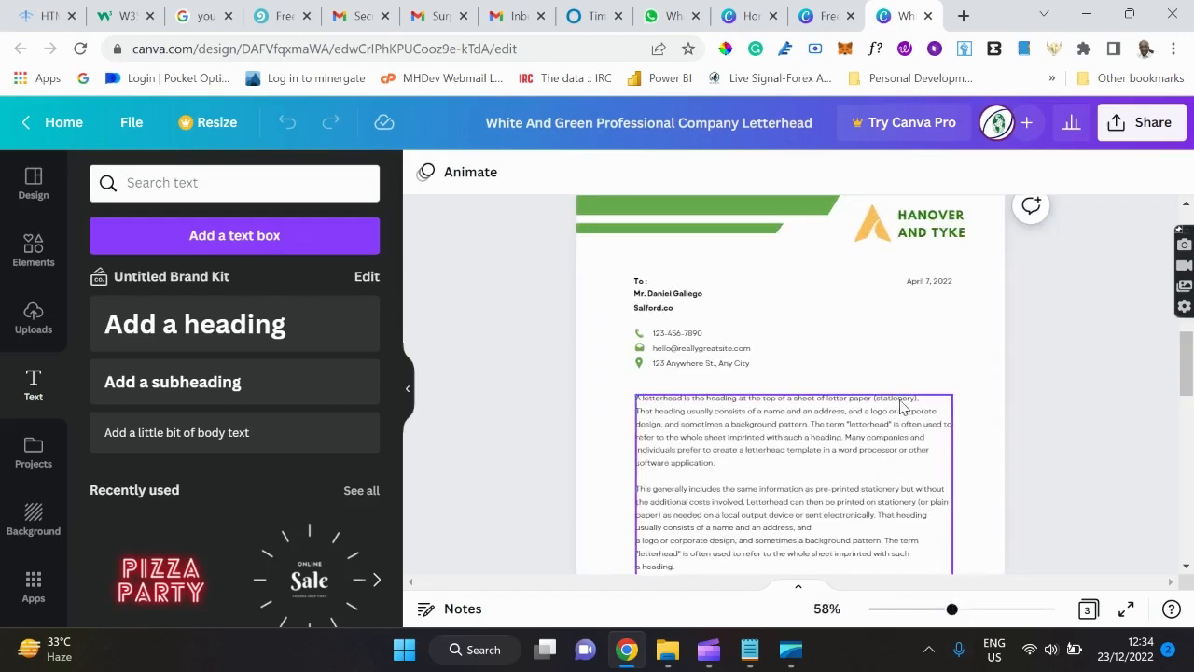
scroll(902, 407, down, 10)
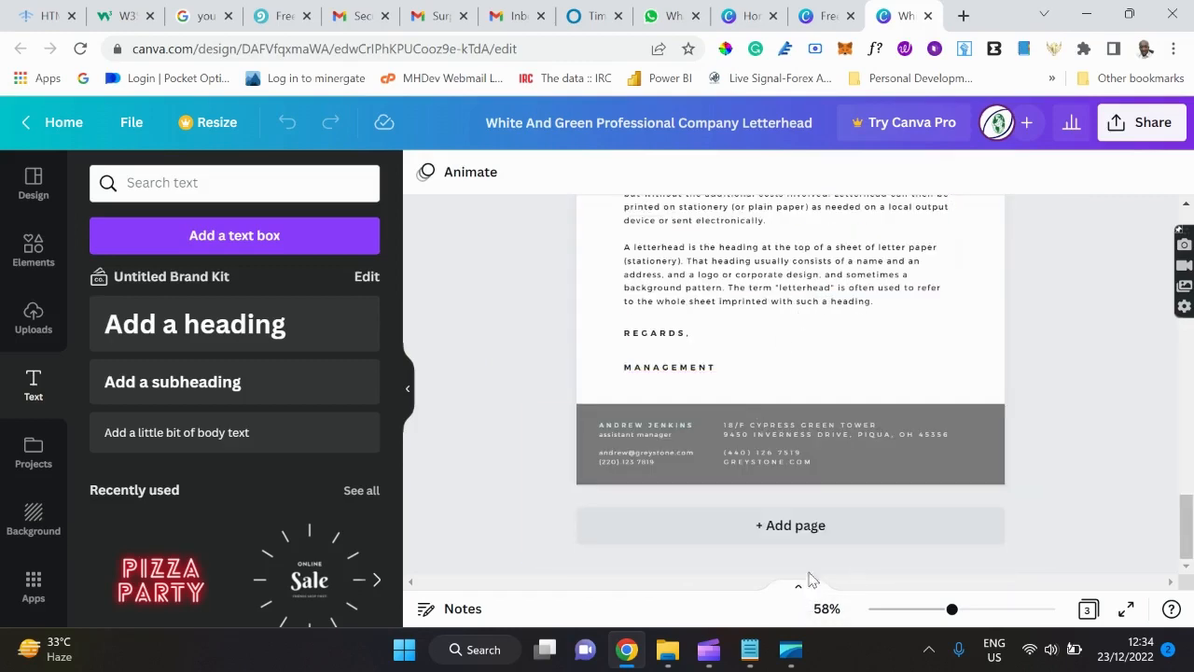
click(835, 540)
scroll(772, 356, up, 1)
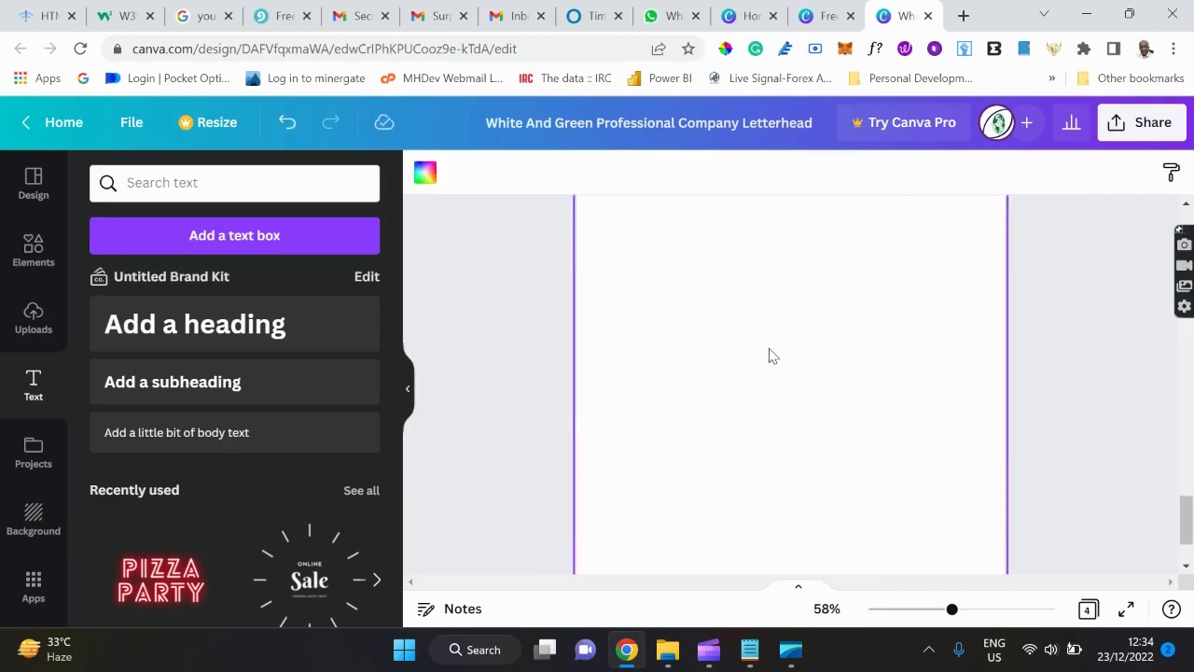
scroll(771, 355, up, 1)
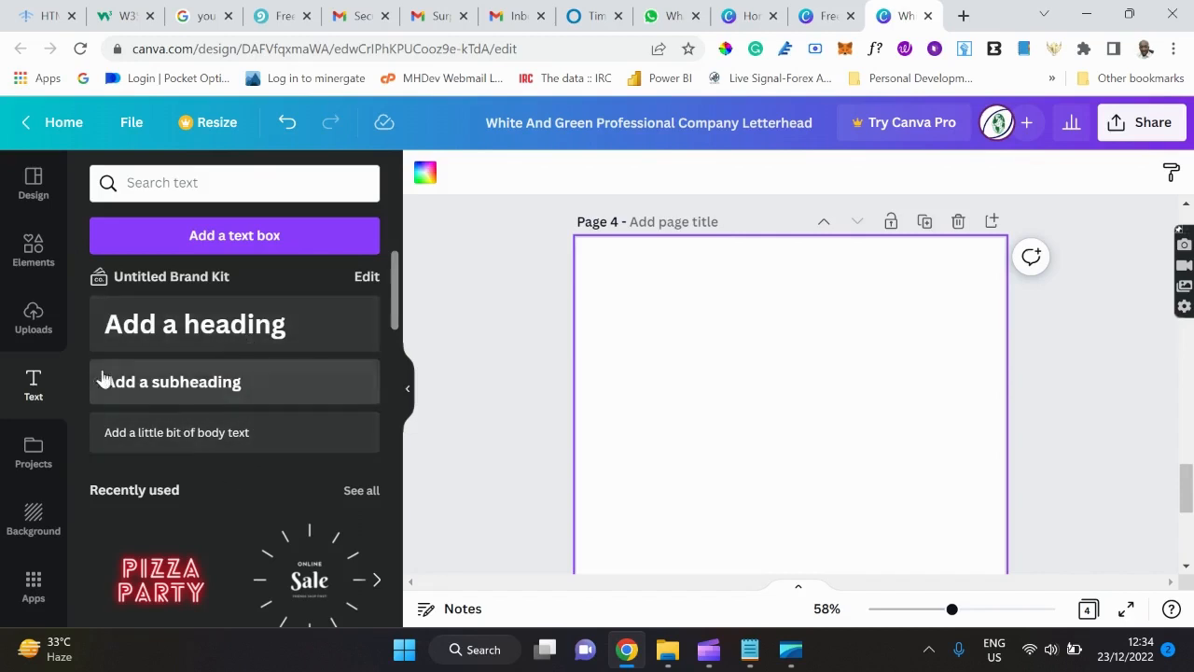
Add a default heading, subheading and body text to page 4, then show Projects.
click(214, 322)
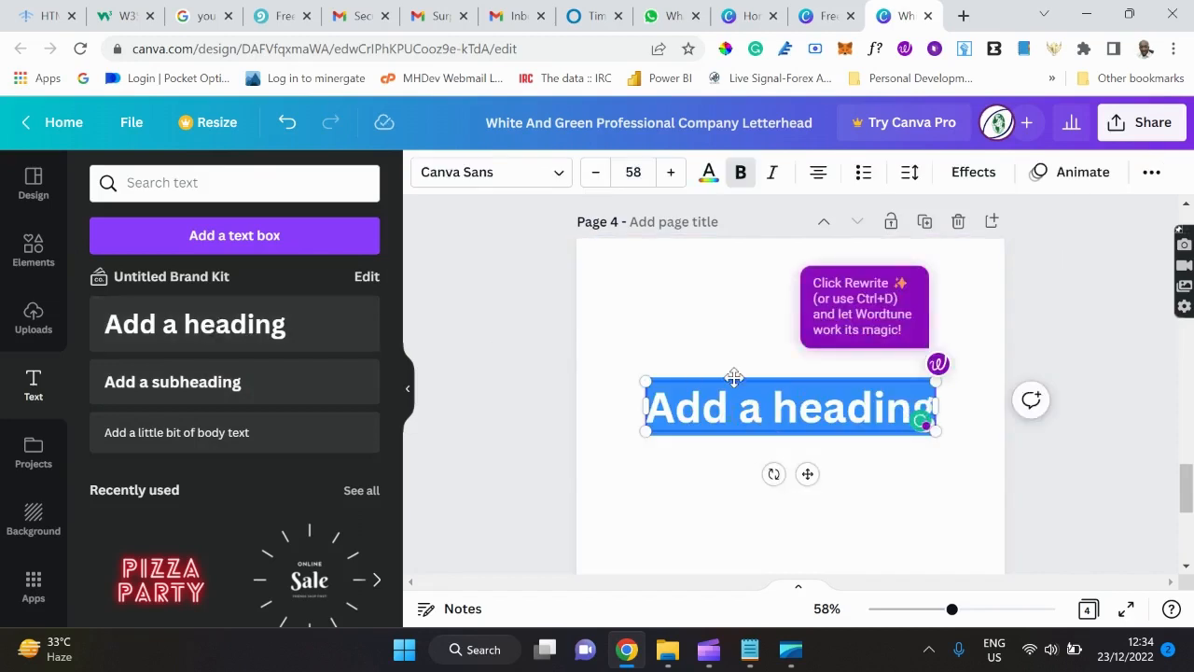
click(227, 382)
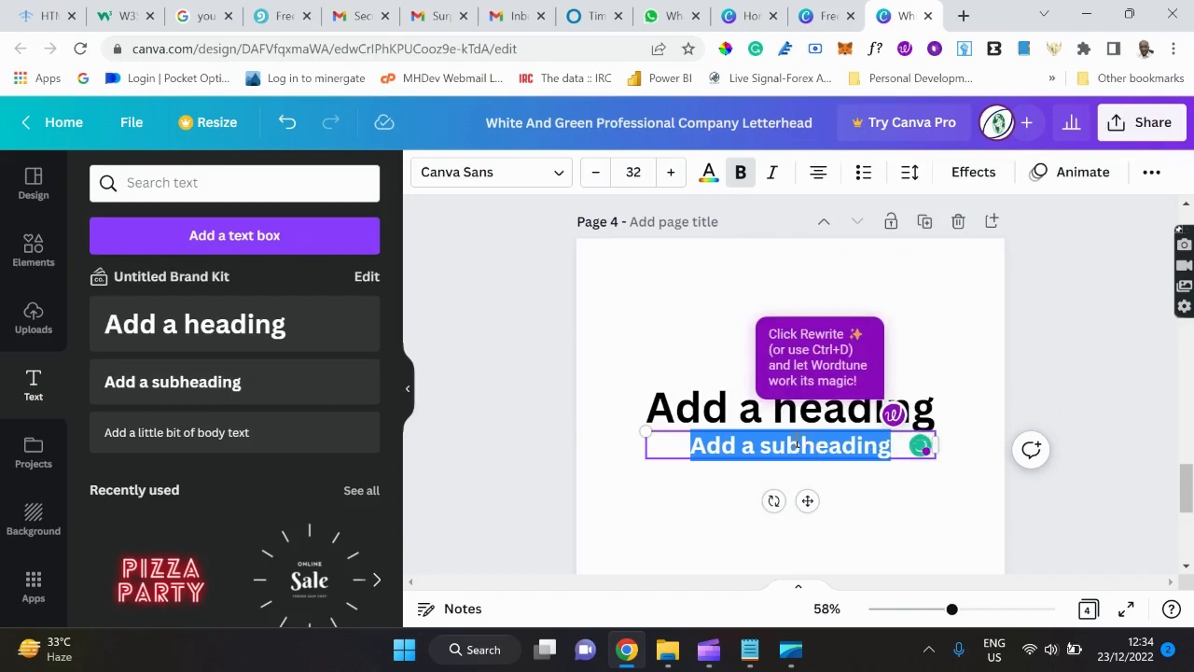
click(261, 432)
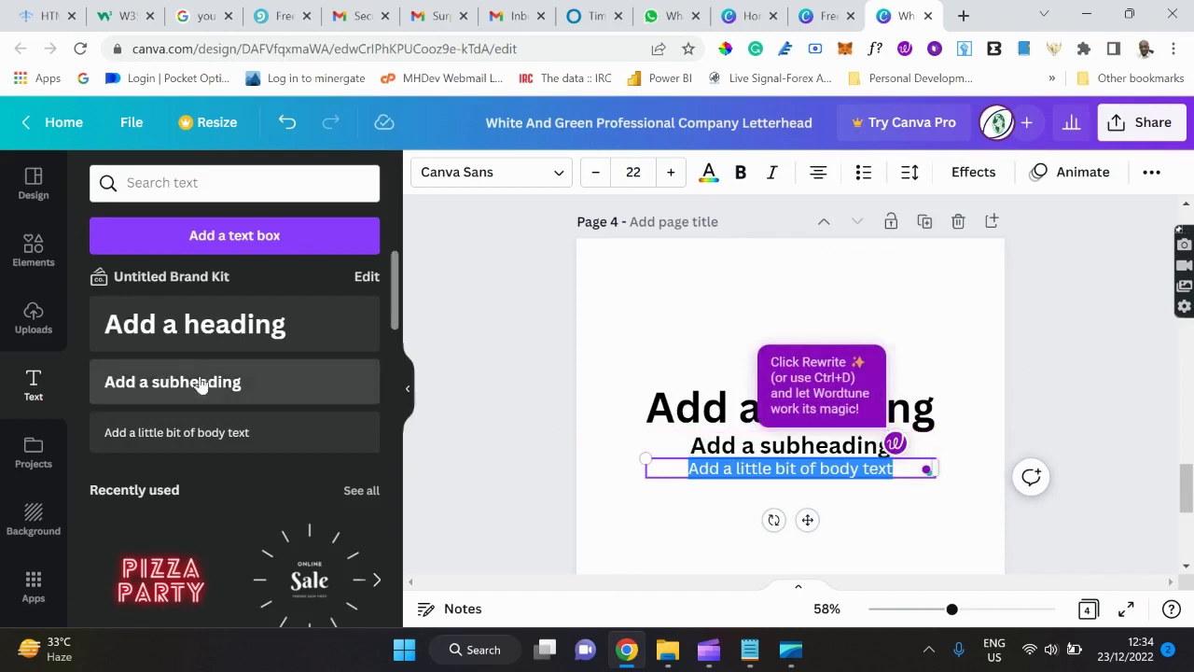
click(32, 457)
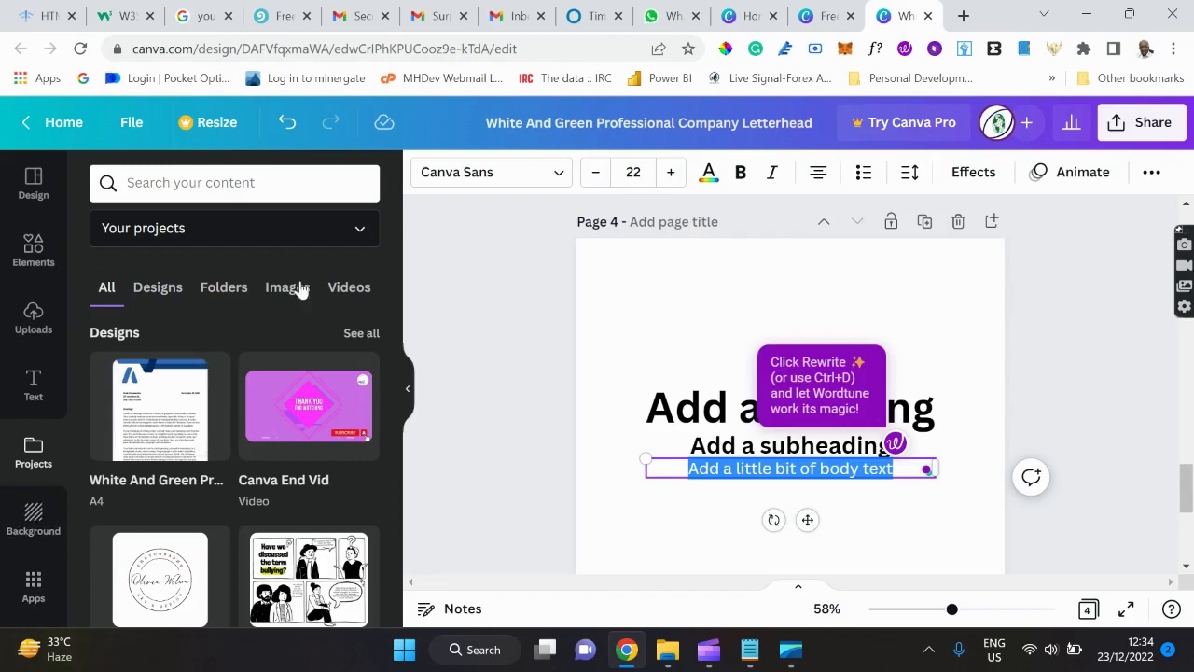
Delete page 4 and move the Hanover and Tyke letterhead up to page 1.
scroll(560, 388, up, 1)
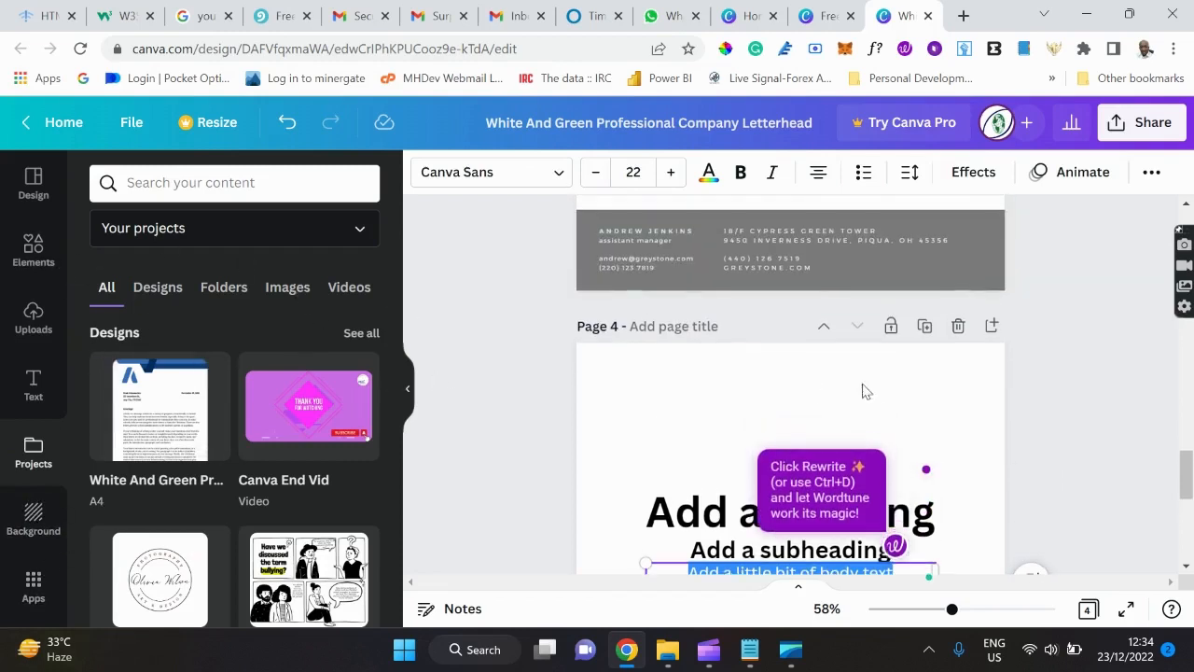
click(958, 331)
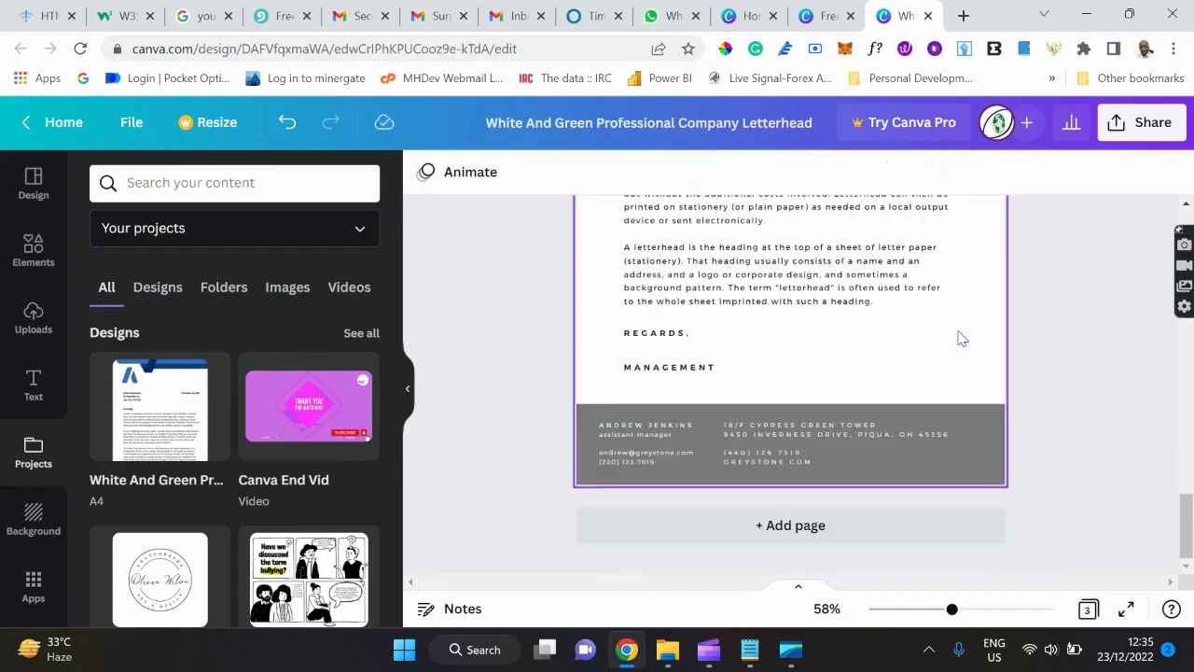
scroll(961, 338, up, 10)
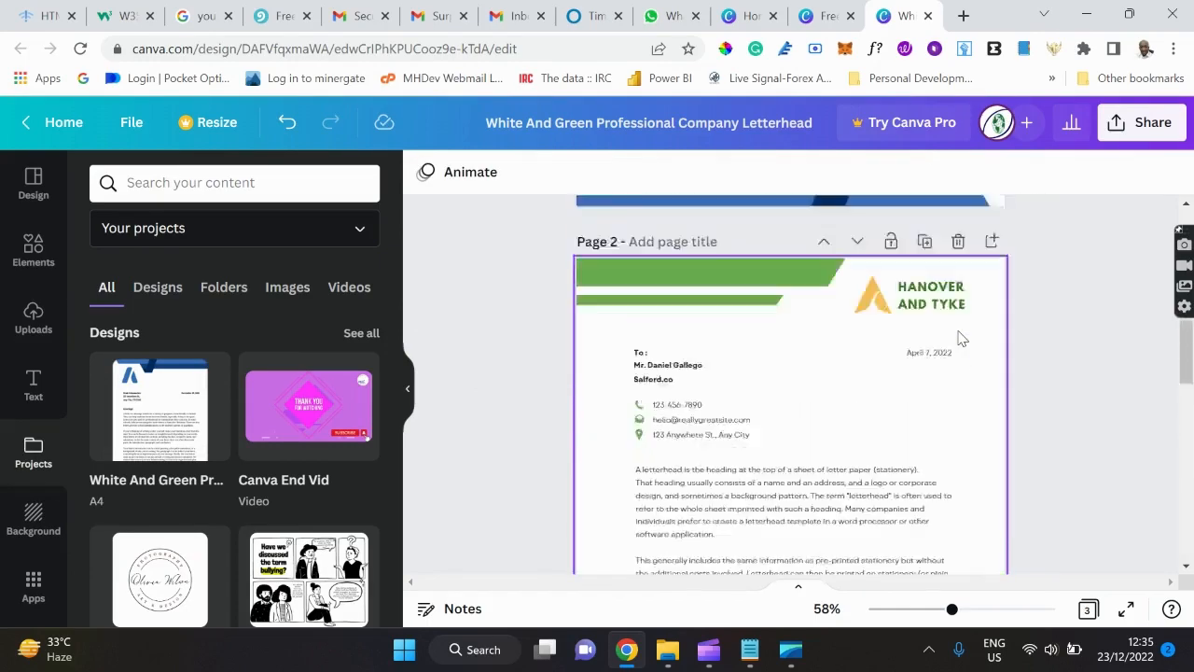
scroll(960, 338, up, 6)
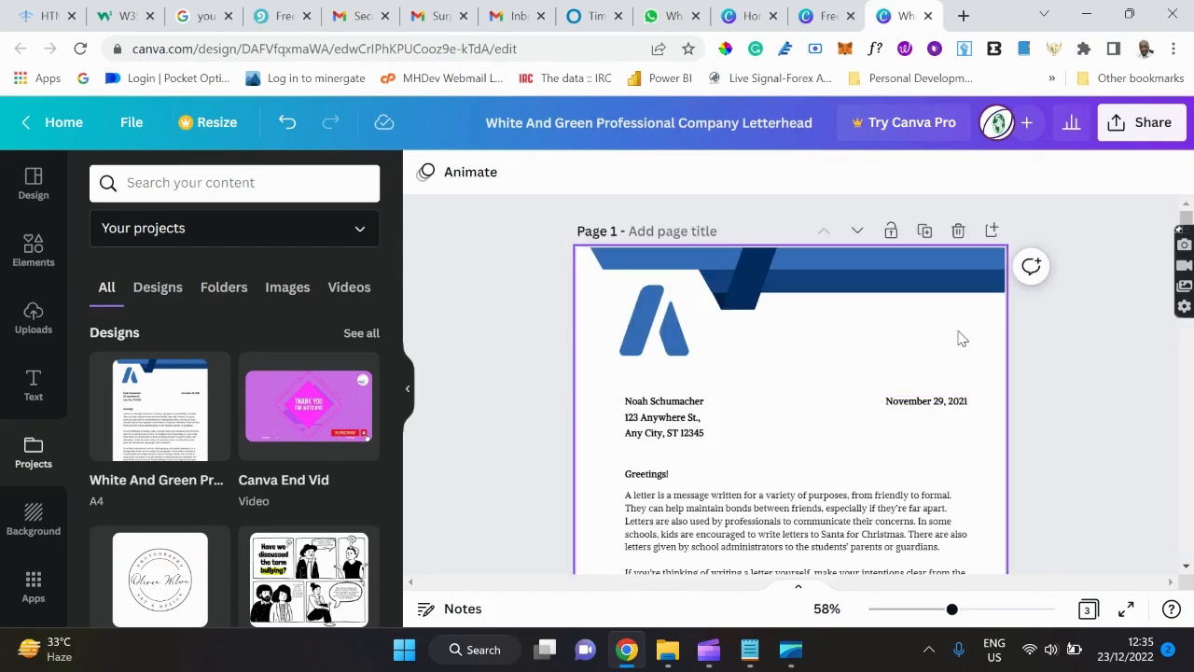
scroll(961, 338, down, 6)
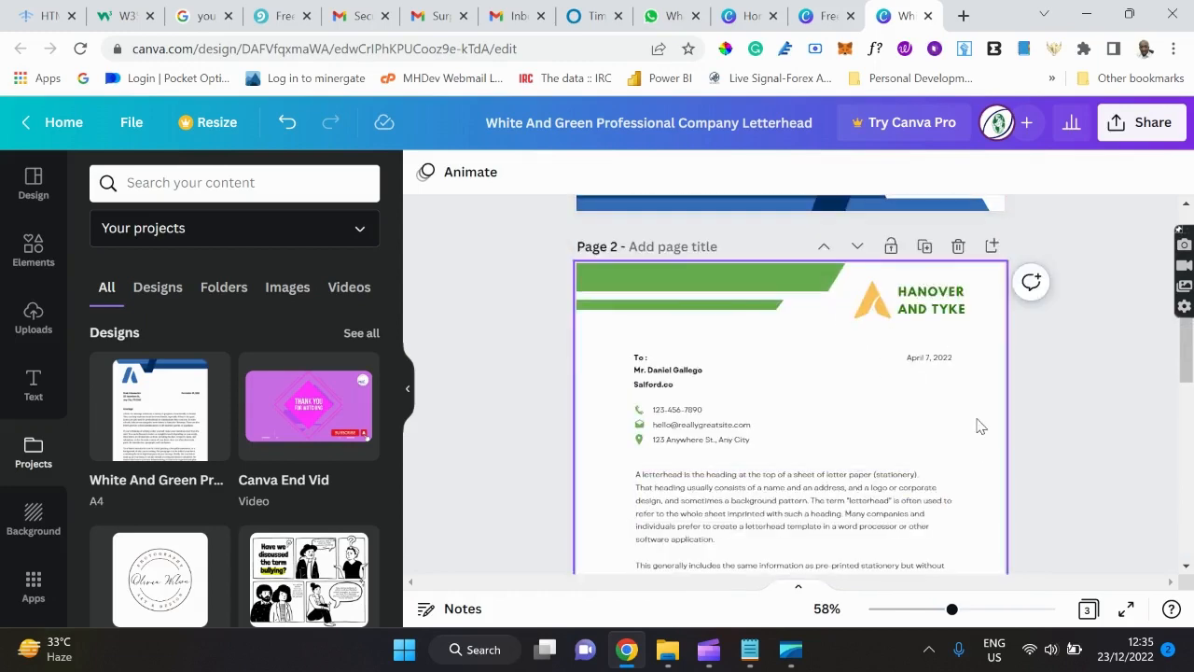
scroll(980, 427, up, 1)
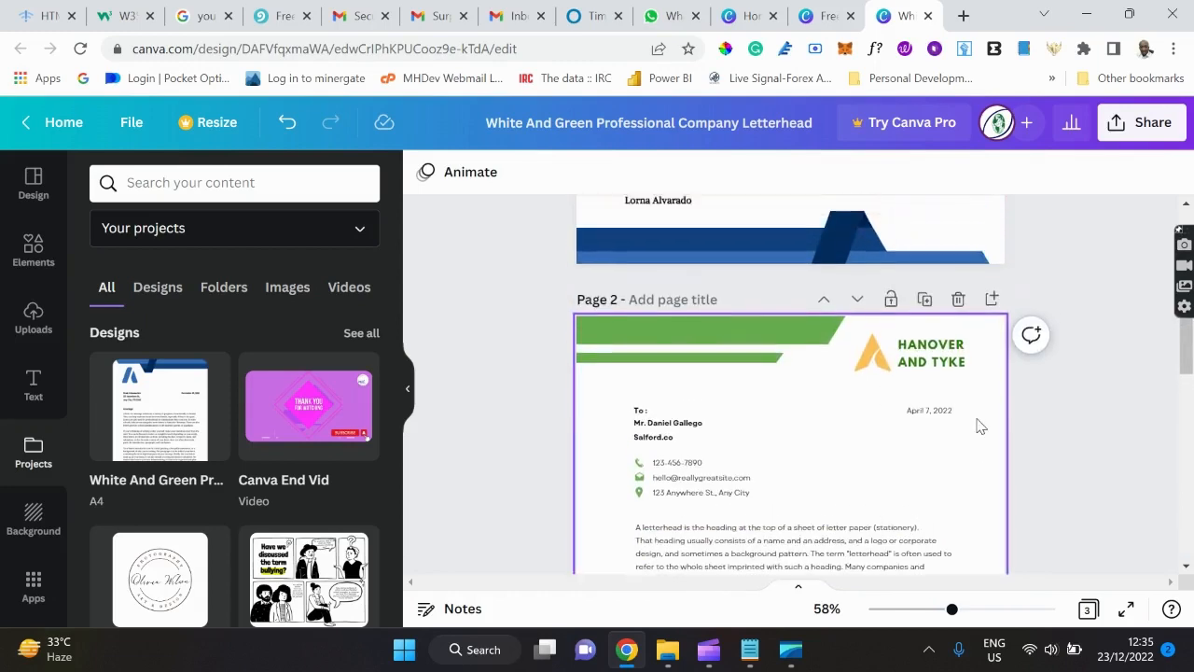
scroll(981, 426, up, 1)
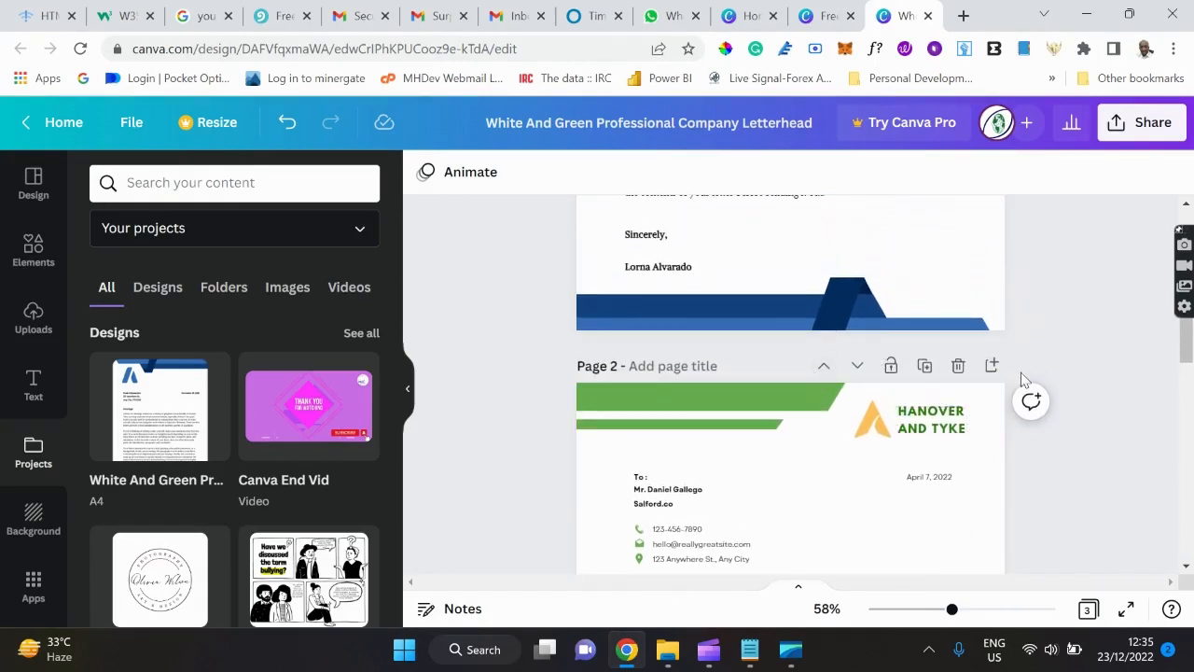
click(824, 370)
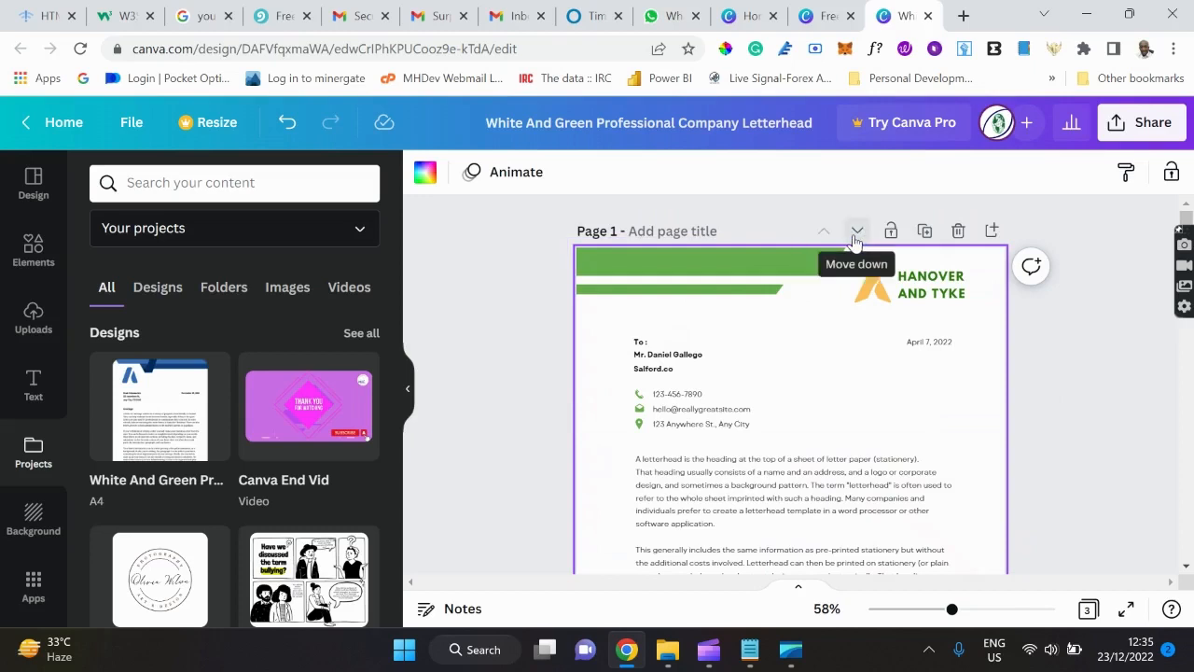
Delete the yellow triangle logo and the HANOVER AND TYKE name from the header.
click(874, 296)
key(Delete)
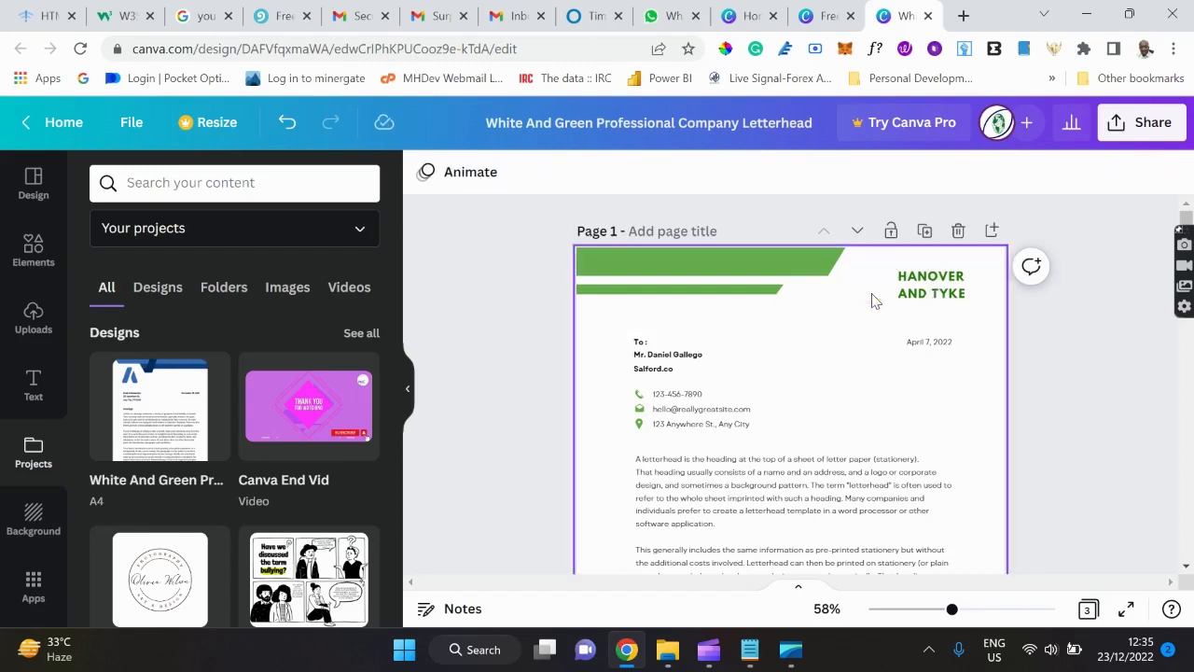
click(946, 297)
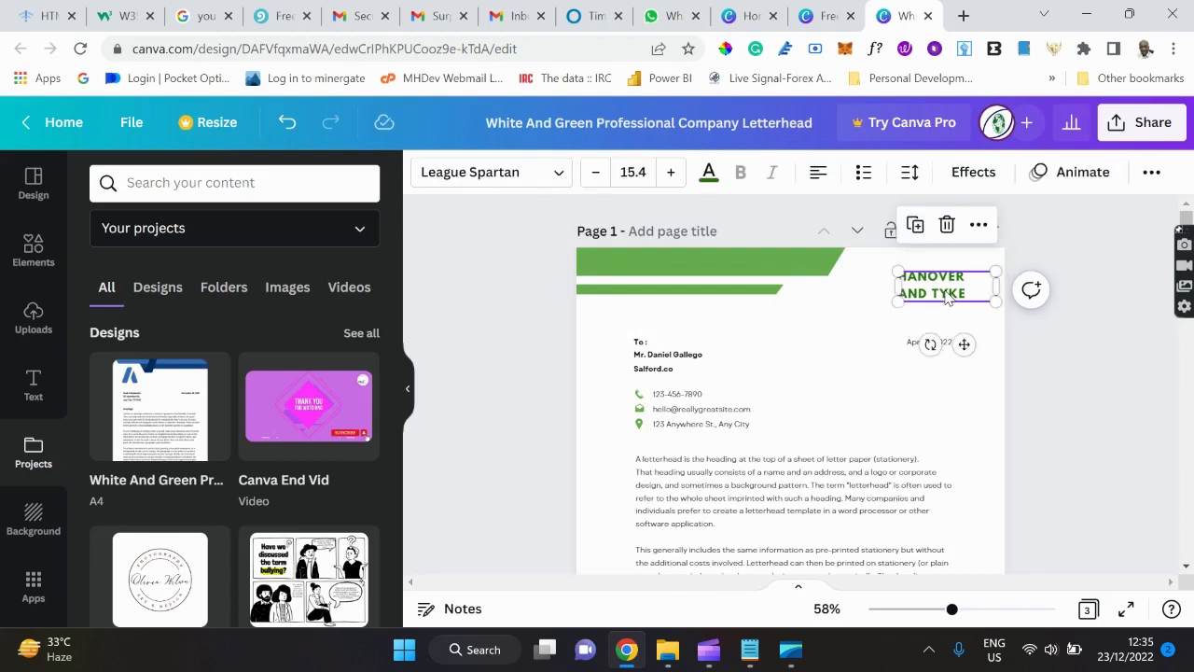
key(Delete)
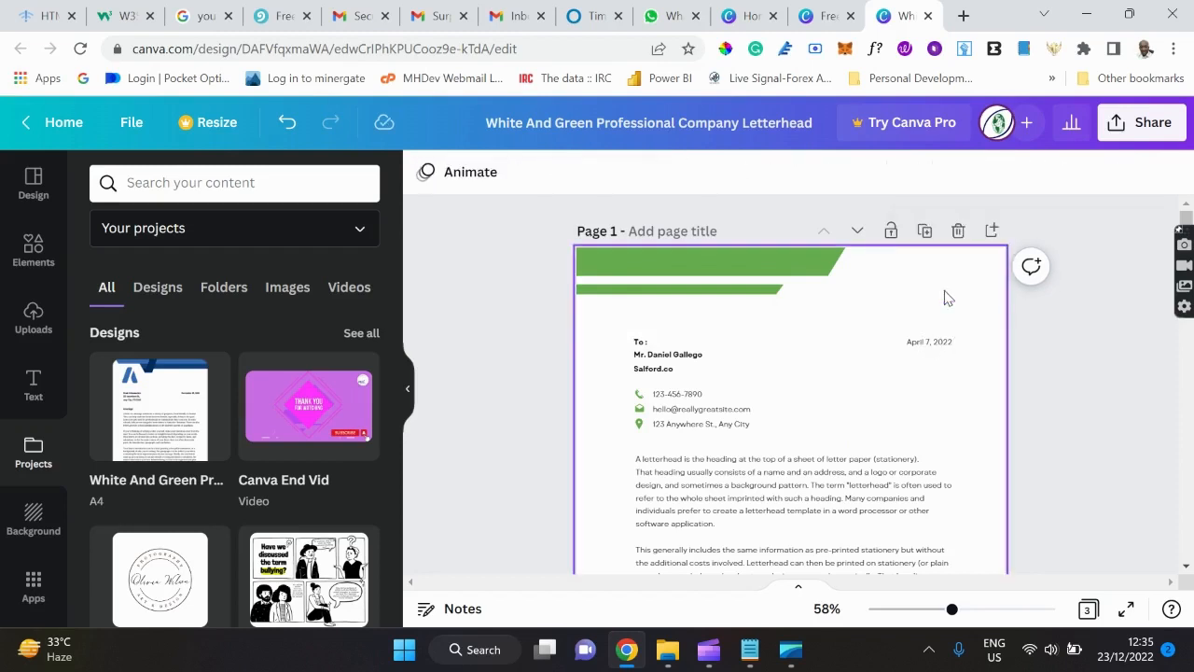
Place the brown photography logo from Uploads, shrunk into the header's top-right corner.
click(34, 319)
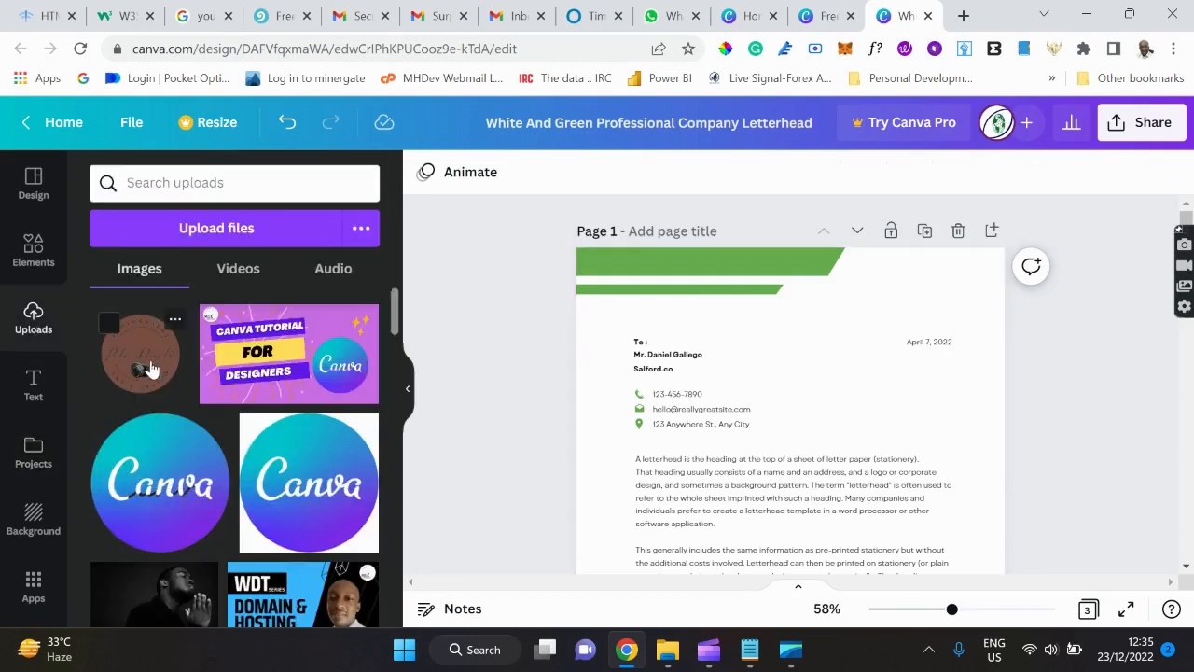
drag(146, 366, 840, 291)
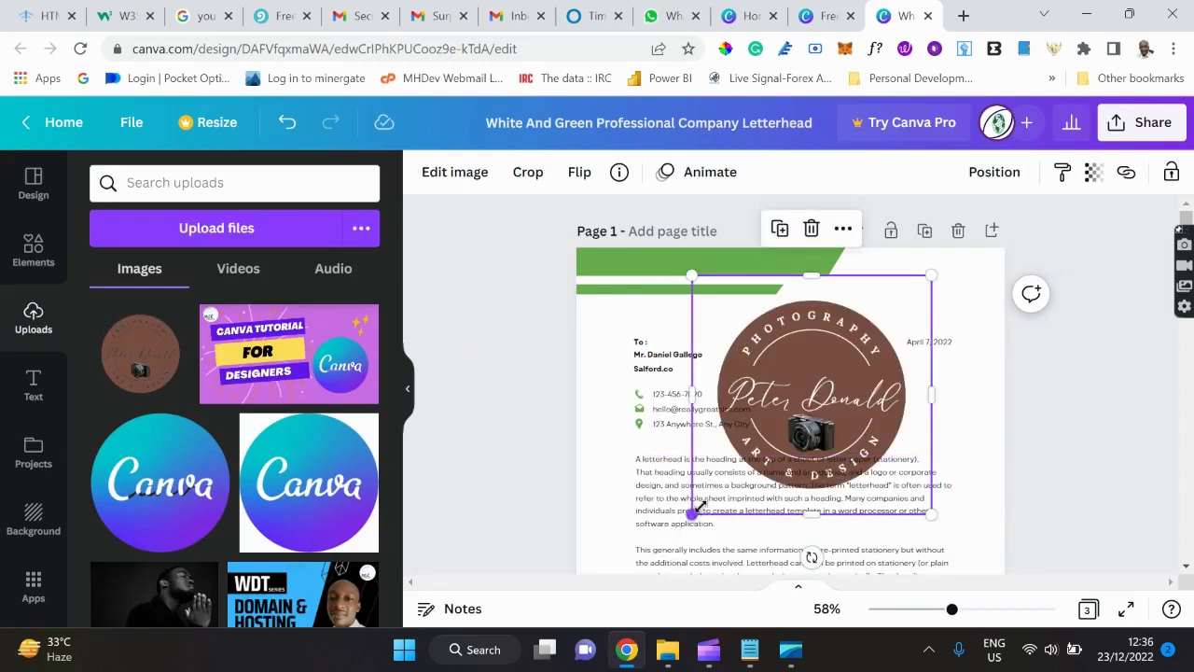
drag(693, 510, 821, 336)
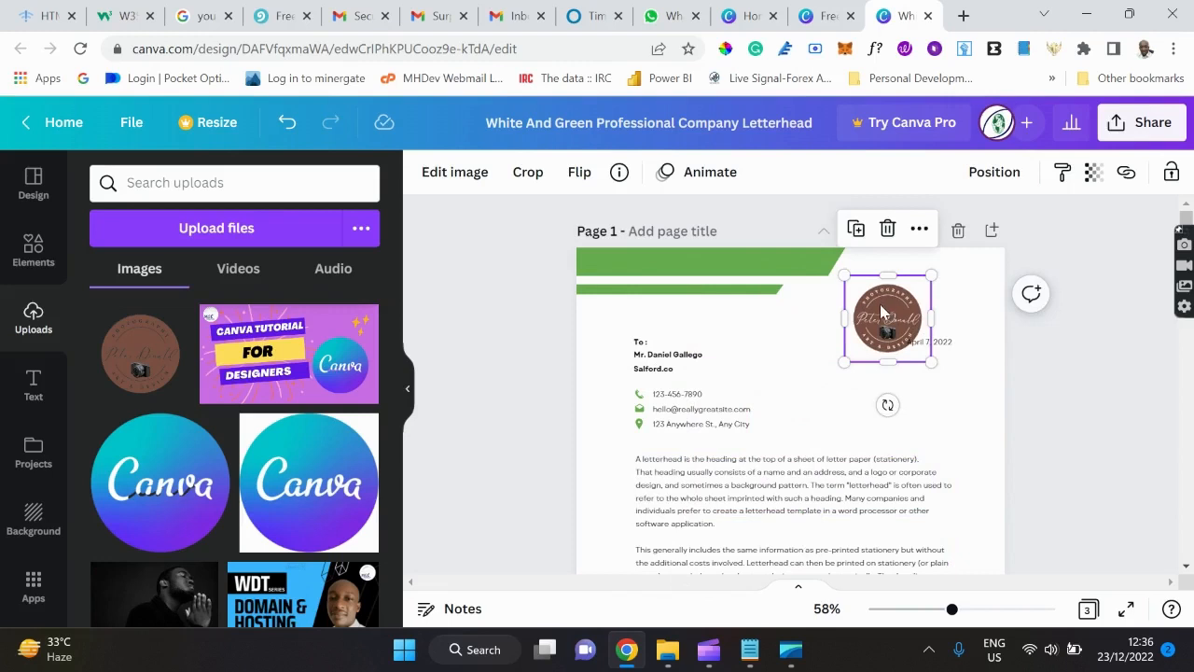
drag(880, 304, 931, 284)
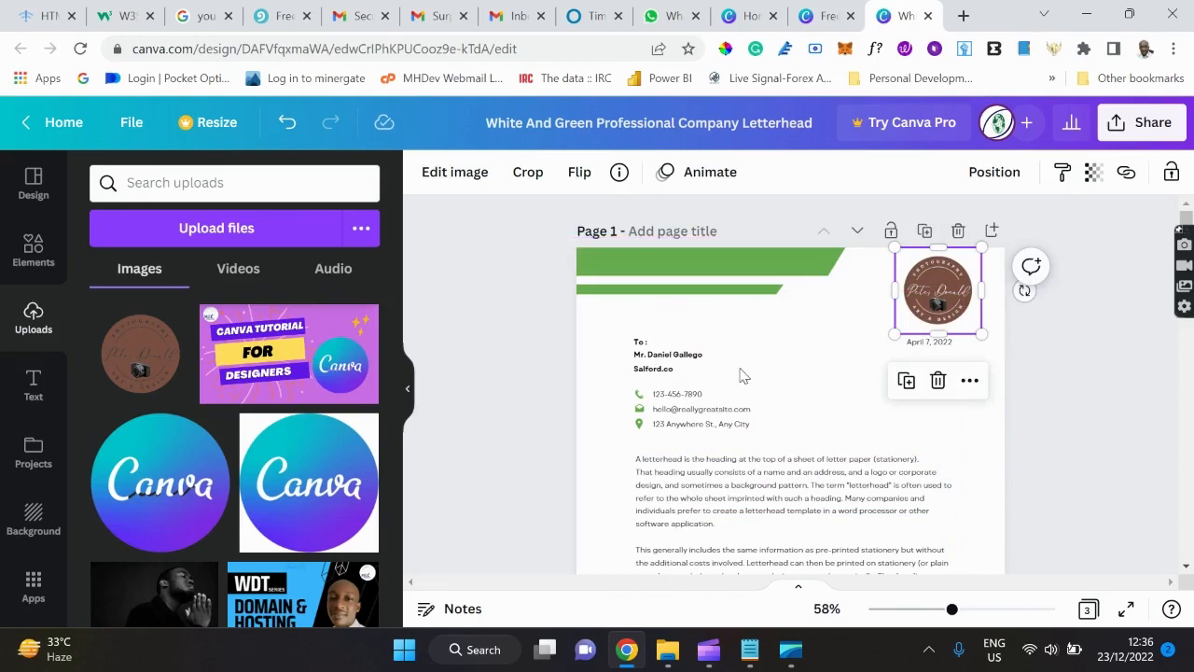
scroll(740, 375, down, 5)
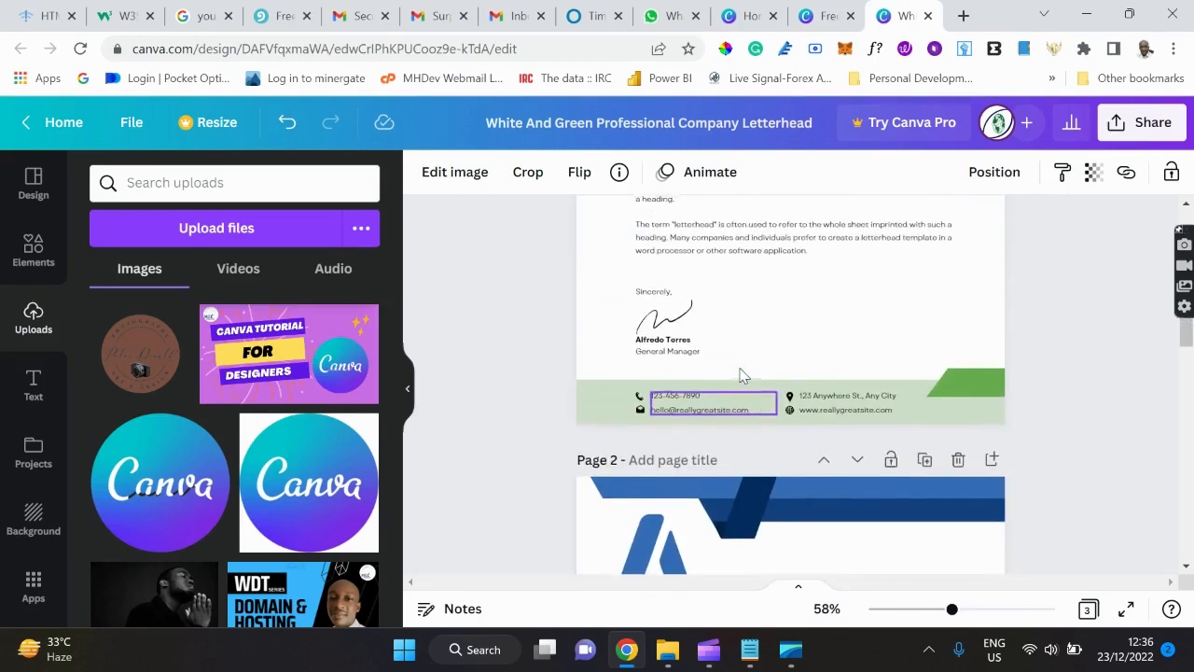
scroll(740, 375, down, 1)
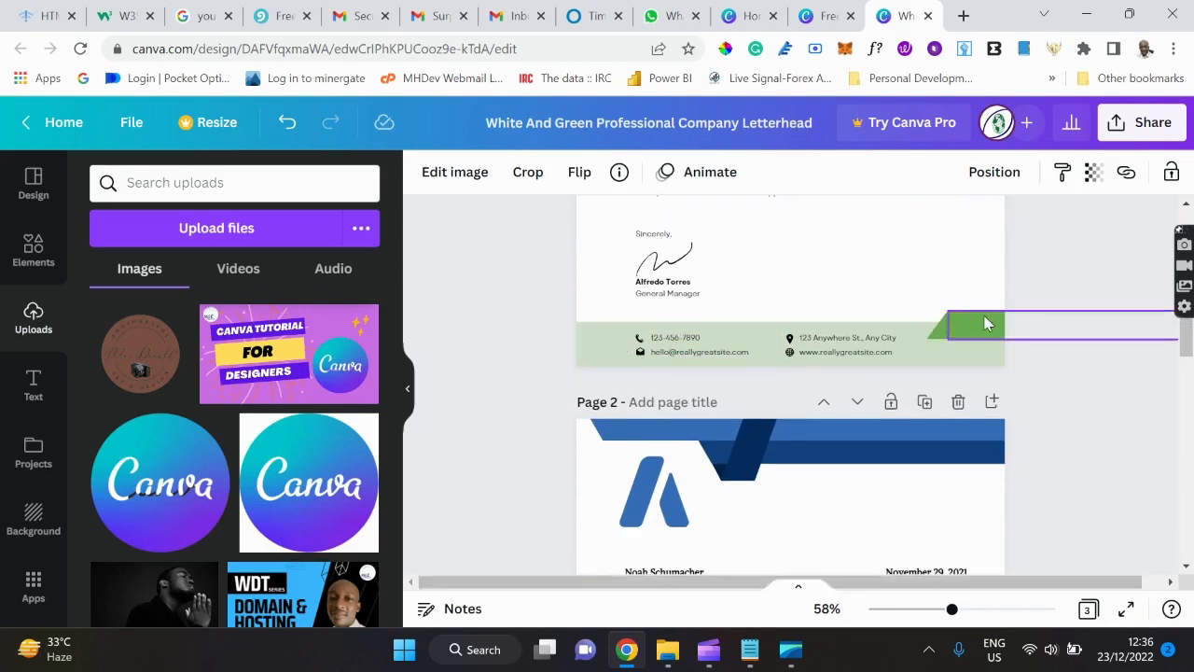
scroll(982, 330, up, 9)
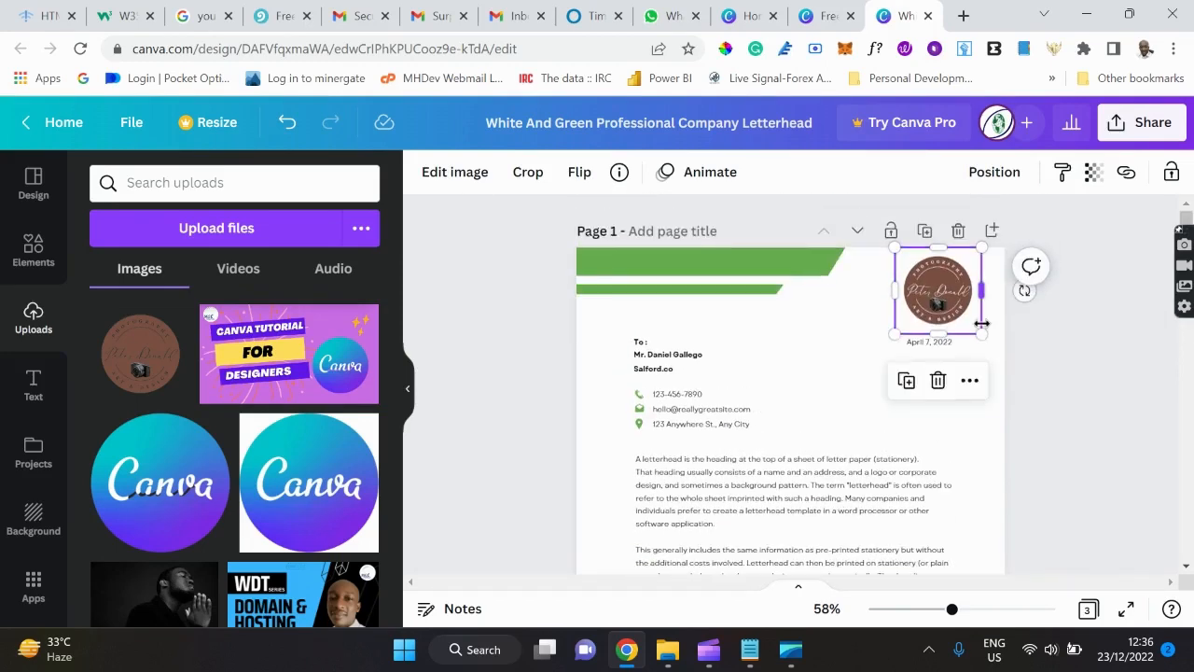
scroll(982, 326, down, 9)
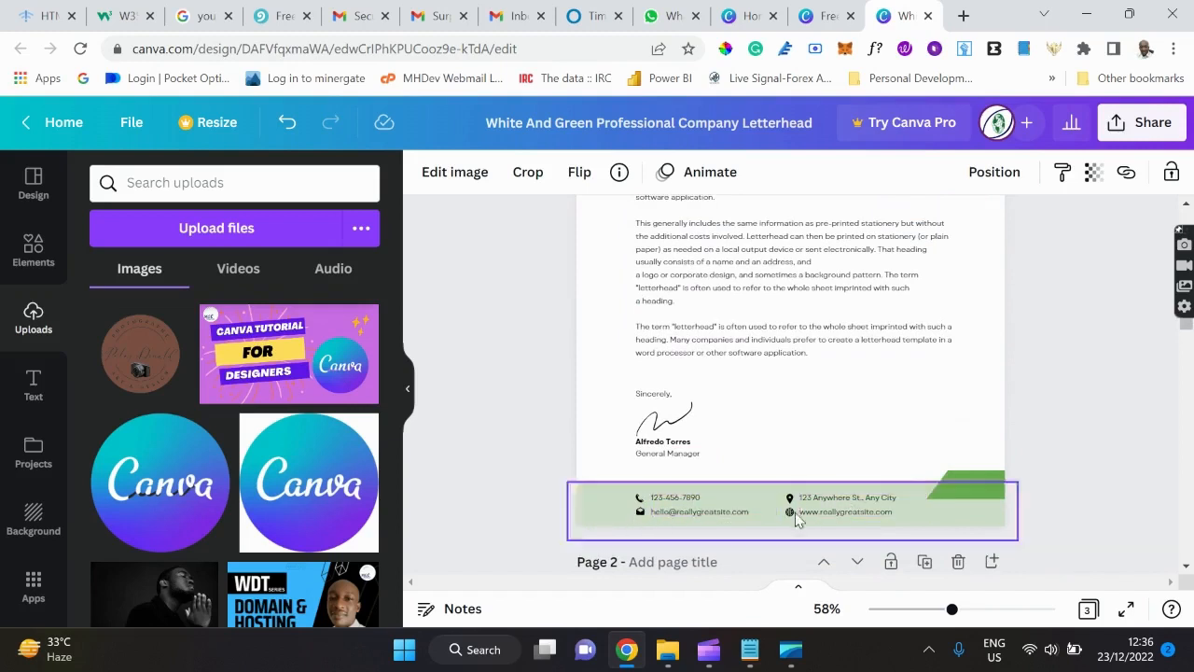
scroll(814, 388, up, 4)
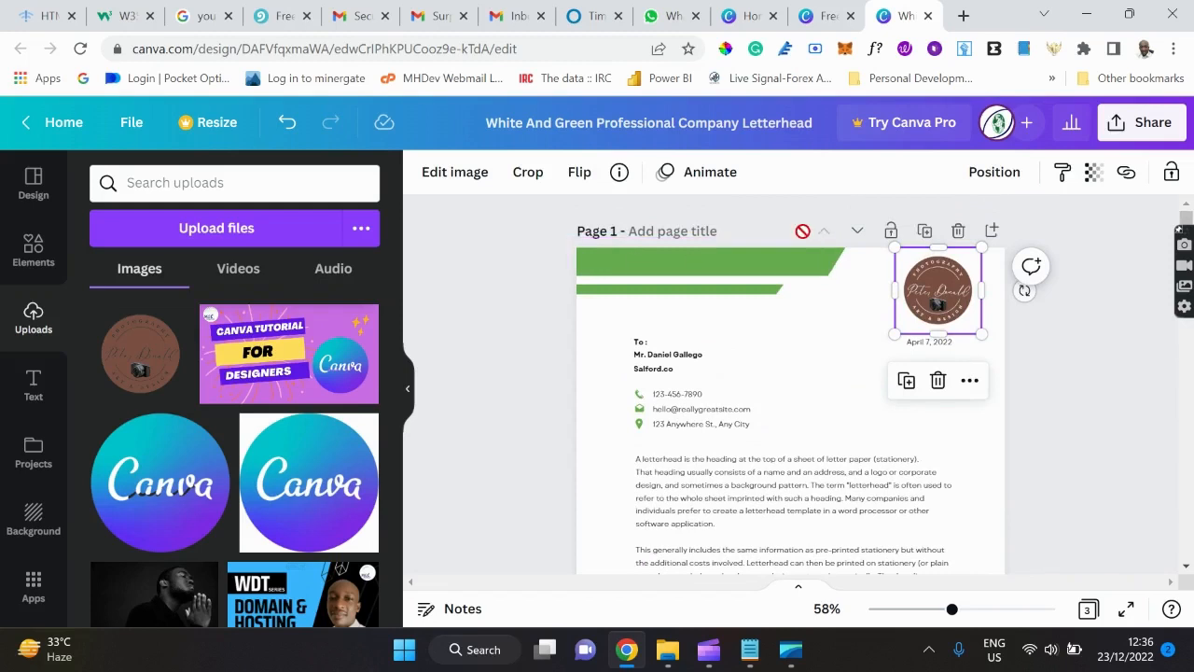
Sample the logo's brown #794F42 and apply it to the top banner.
click(725, 49)
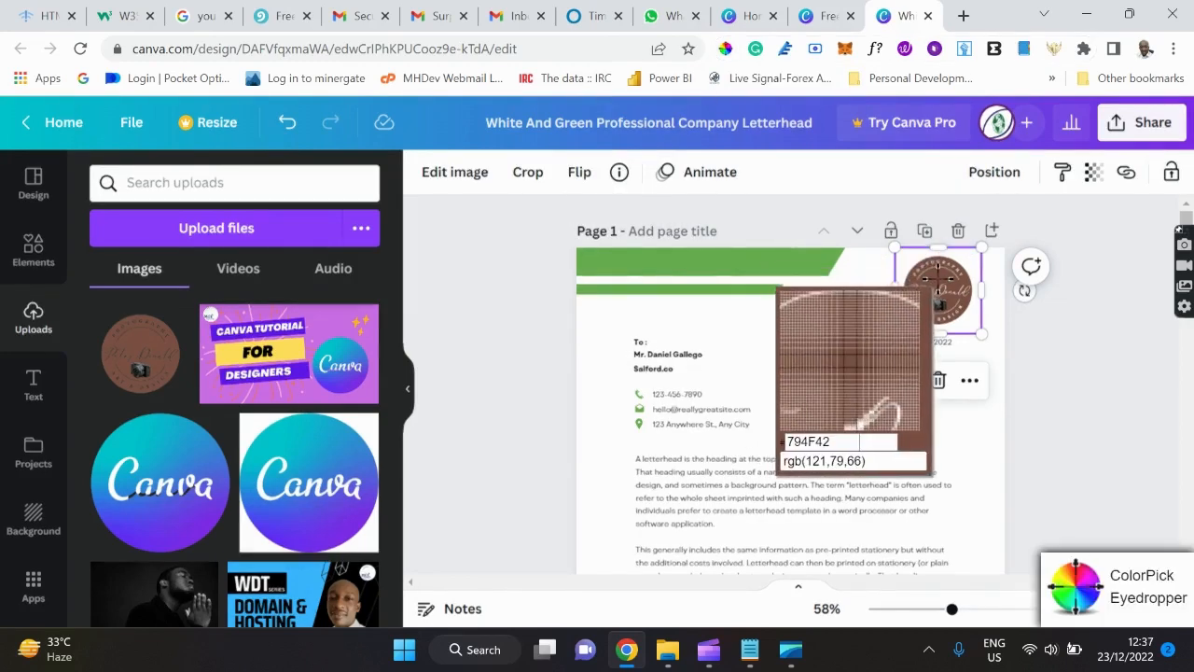
click(938, 275)
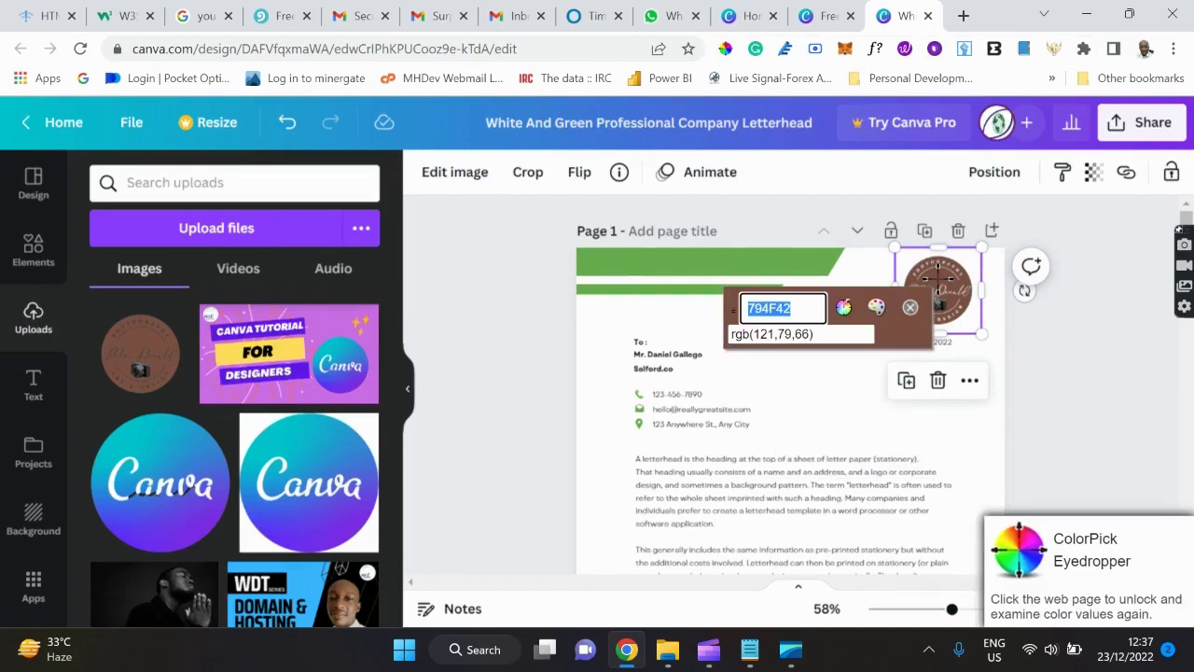
click(910, 308)
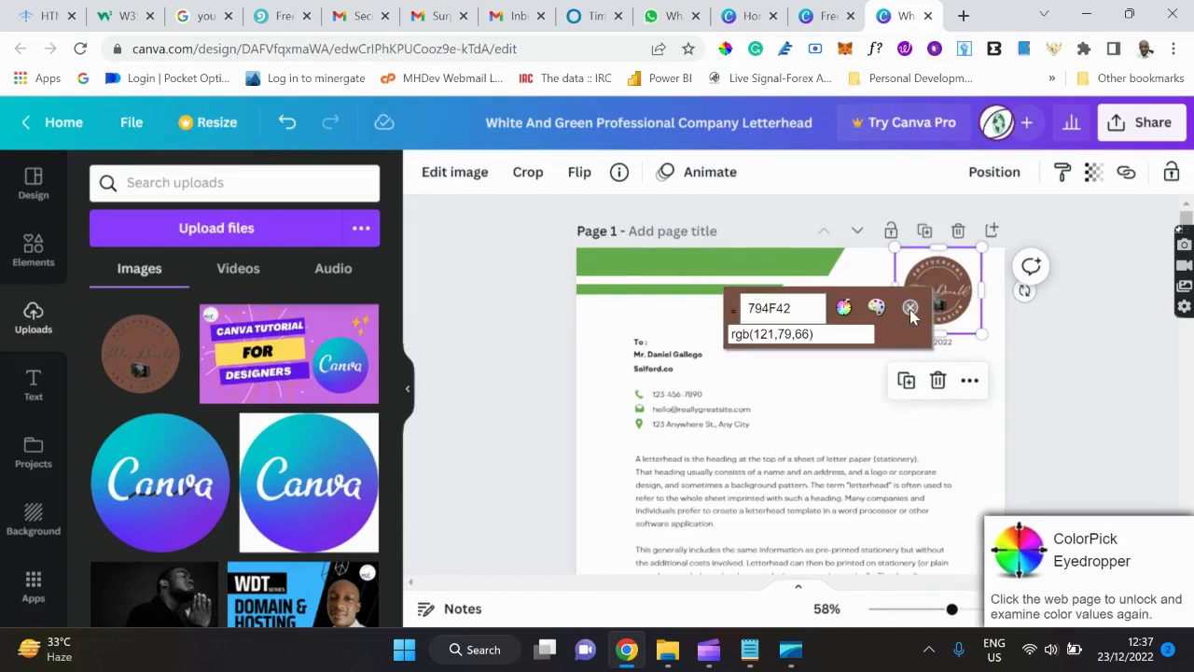
click(632, 268)
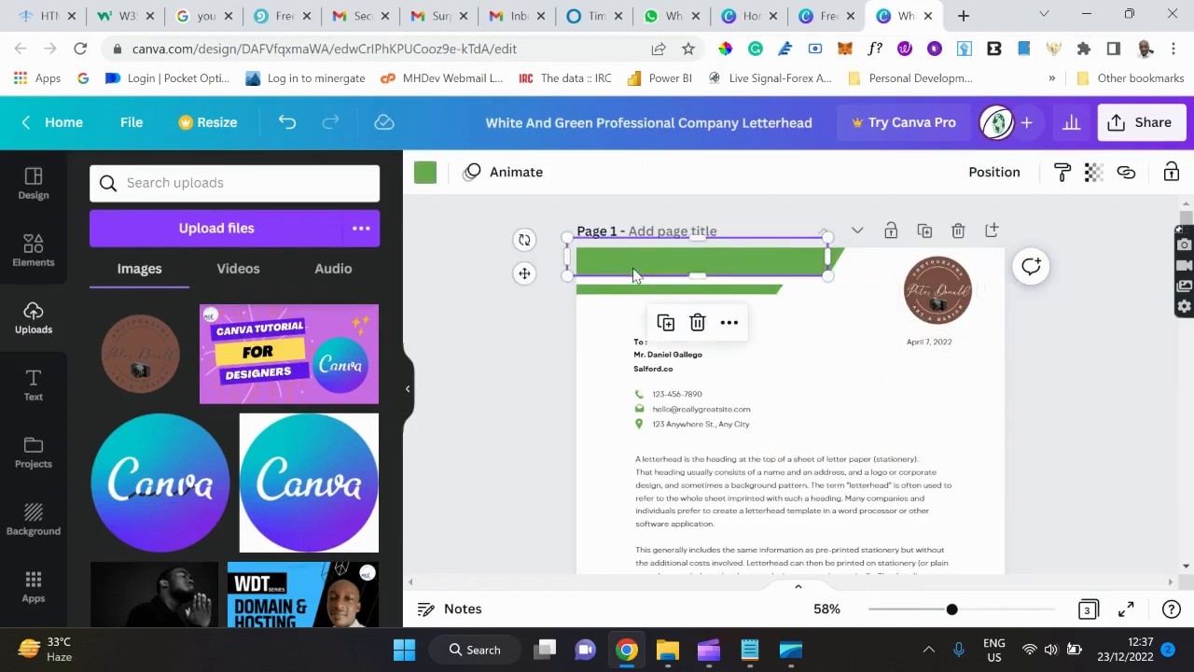
click(424, 173)
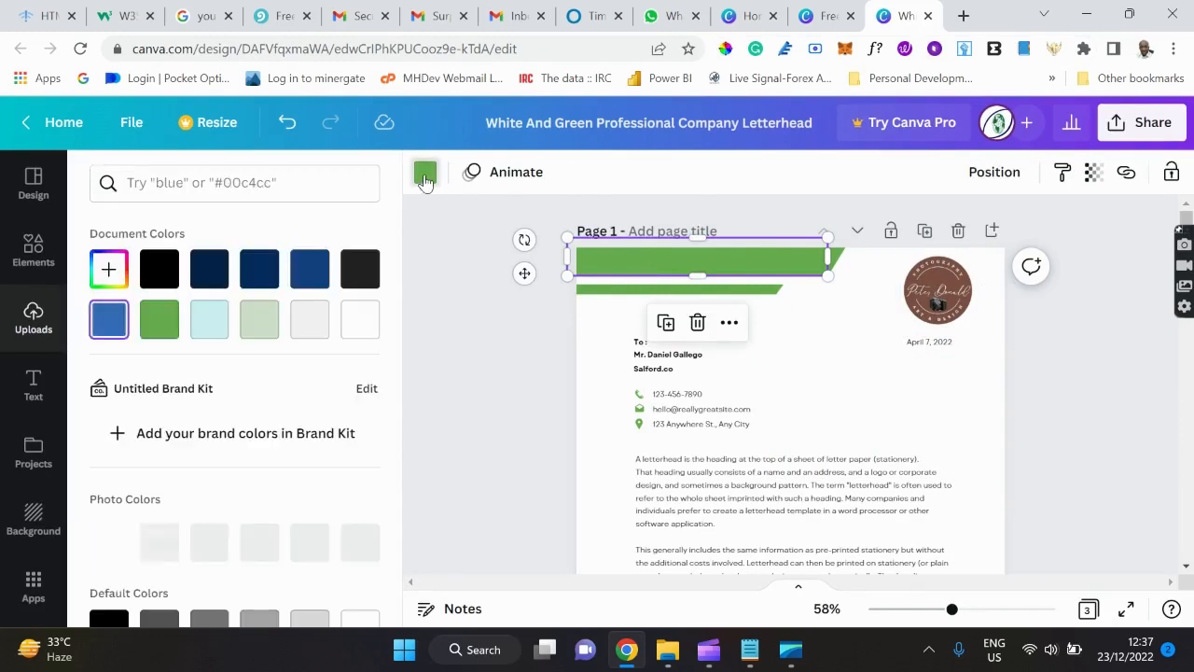
click(104, 278)
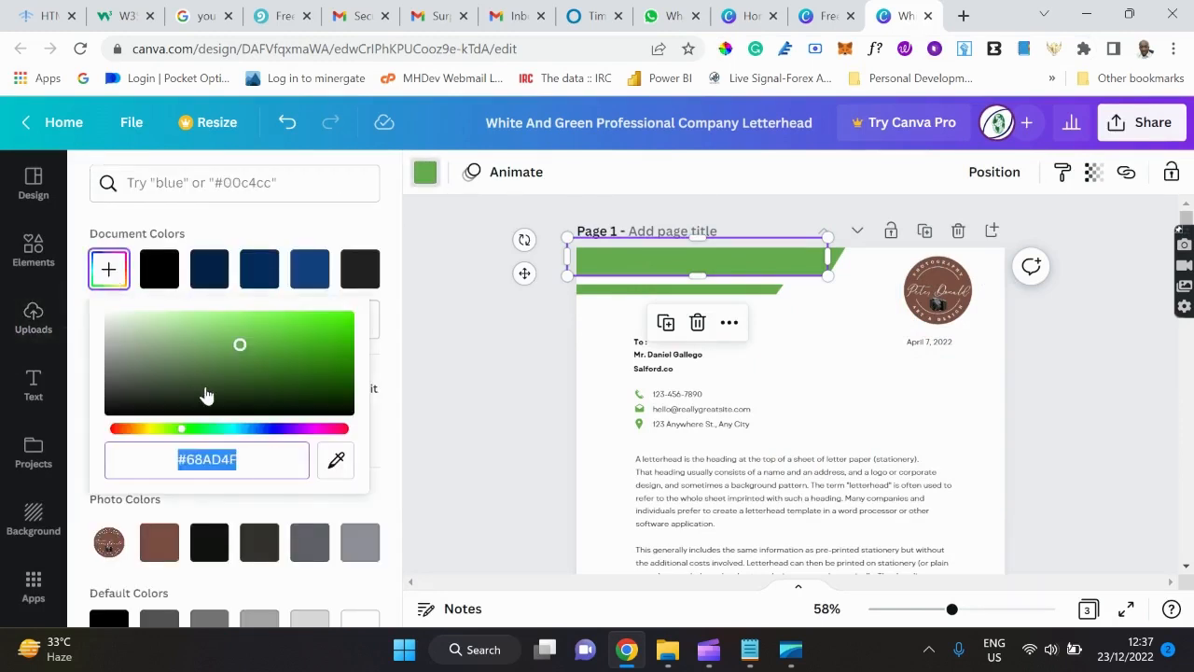
text(#794F42)
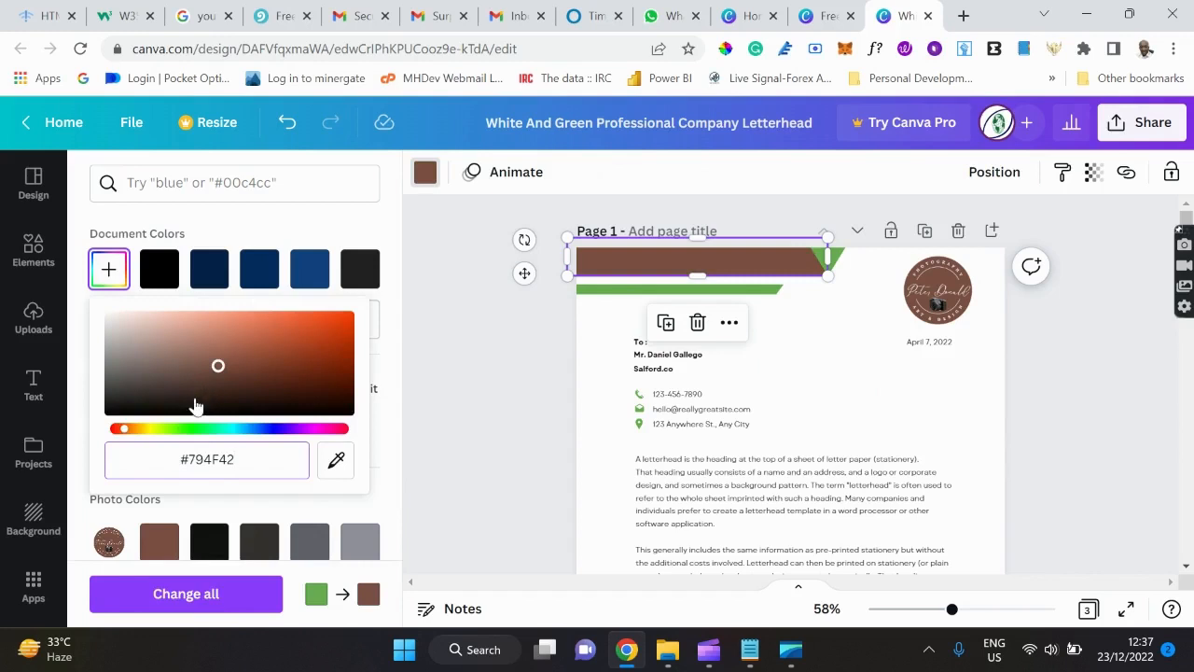
Turn the banner's end triangle and the thin bar beneath it the same brown.
click(826, 257)
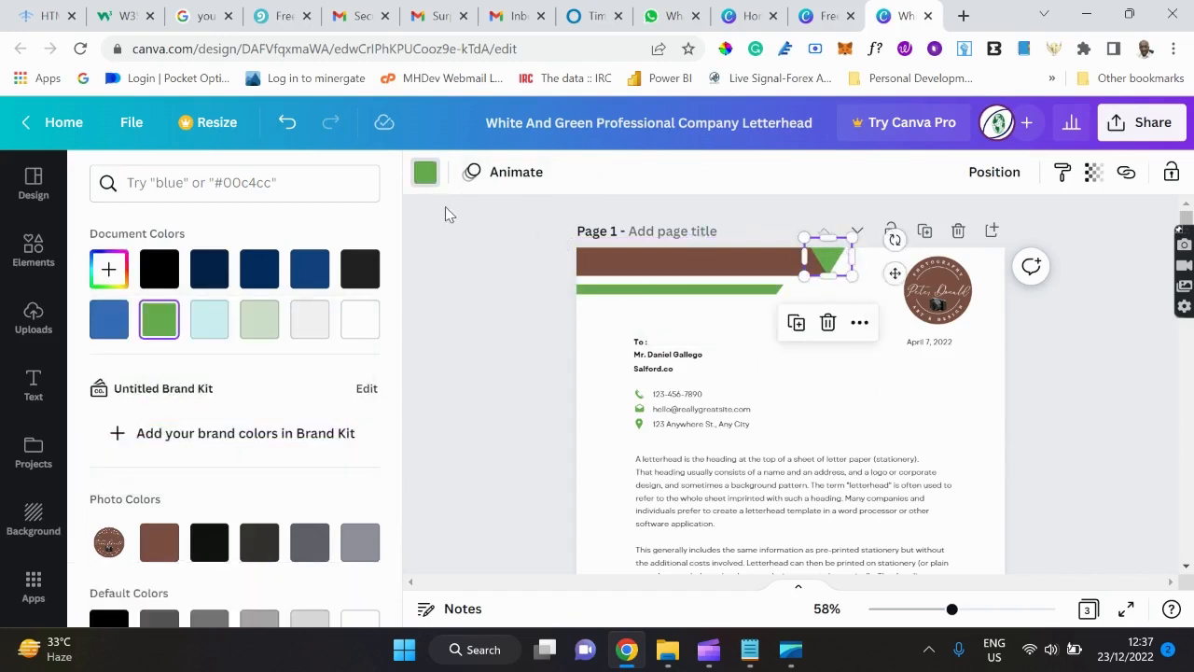
click(159, 543)
scroll(264, 440, down, 5)
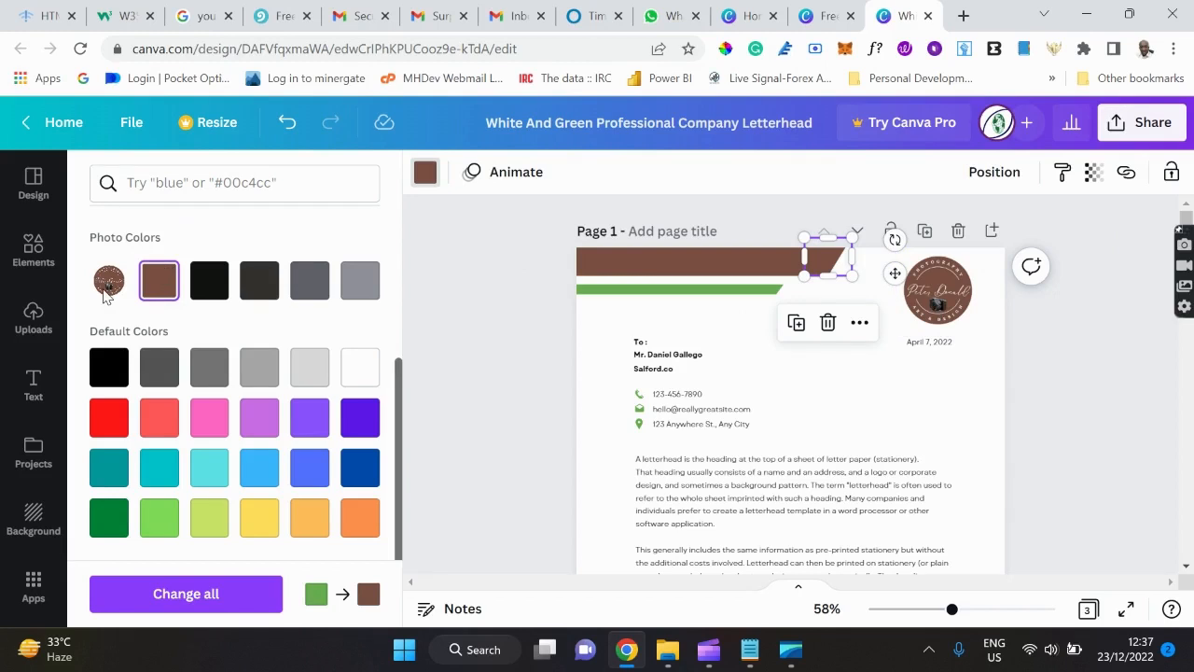
click(664, 291)
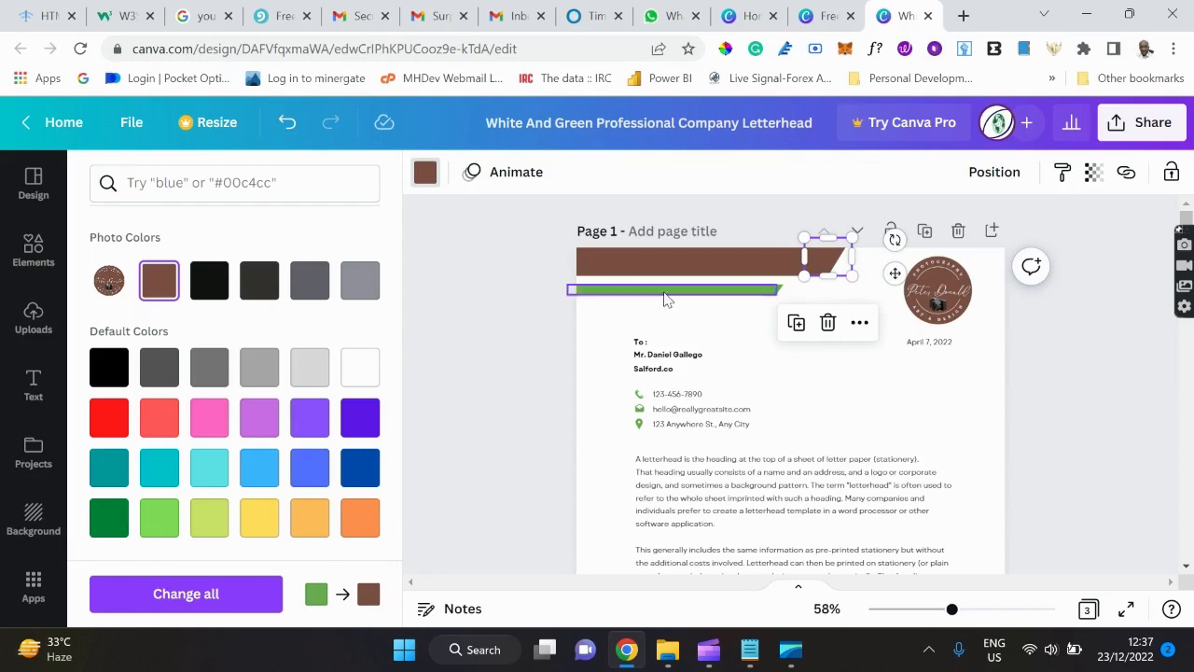
click(160, 347)
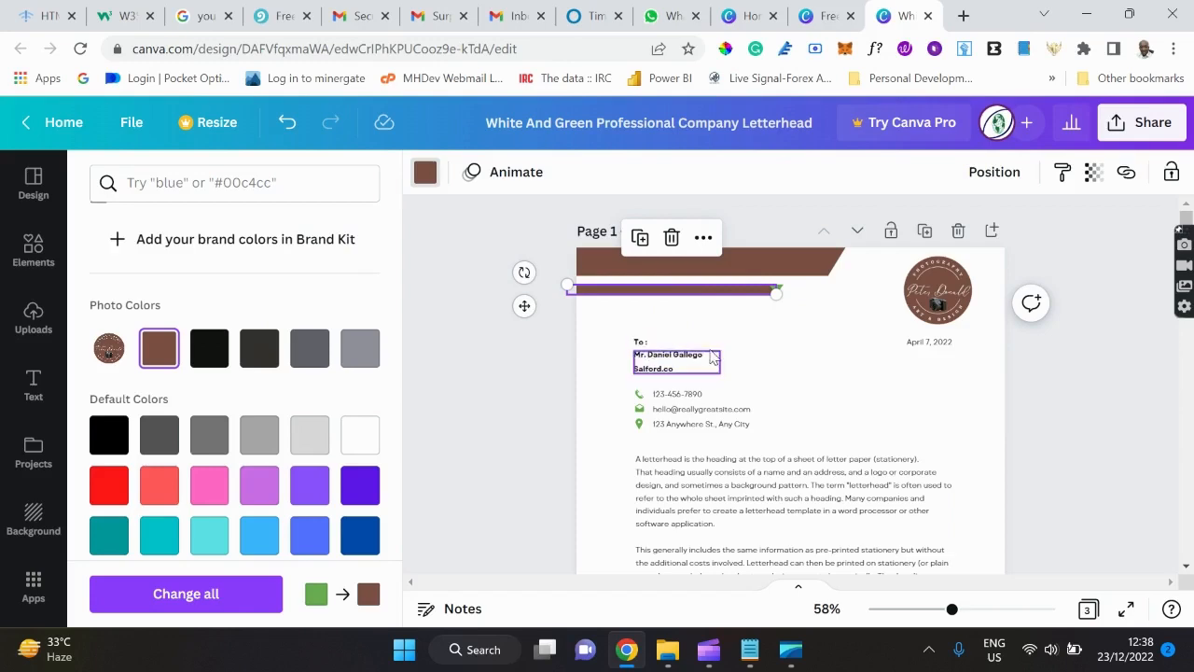
Delete the To: line, the recipient's name and company, and the contact details text.
scroll(763, 365, down, 1)
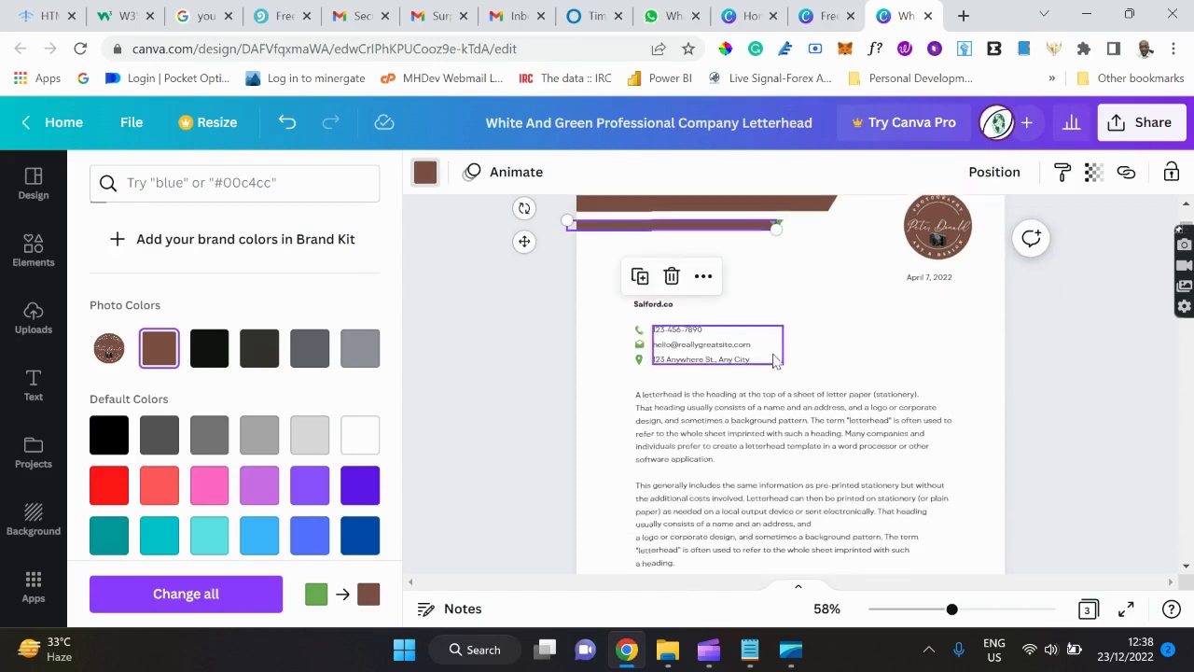
click(930, 280)
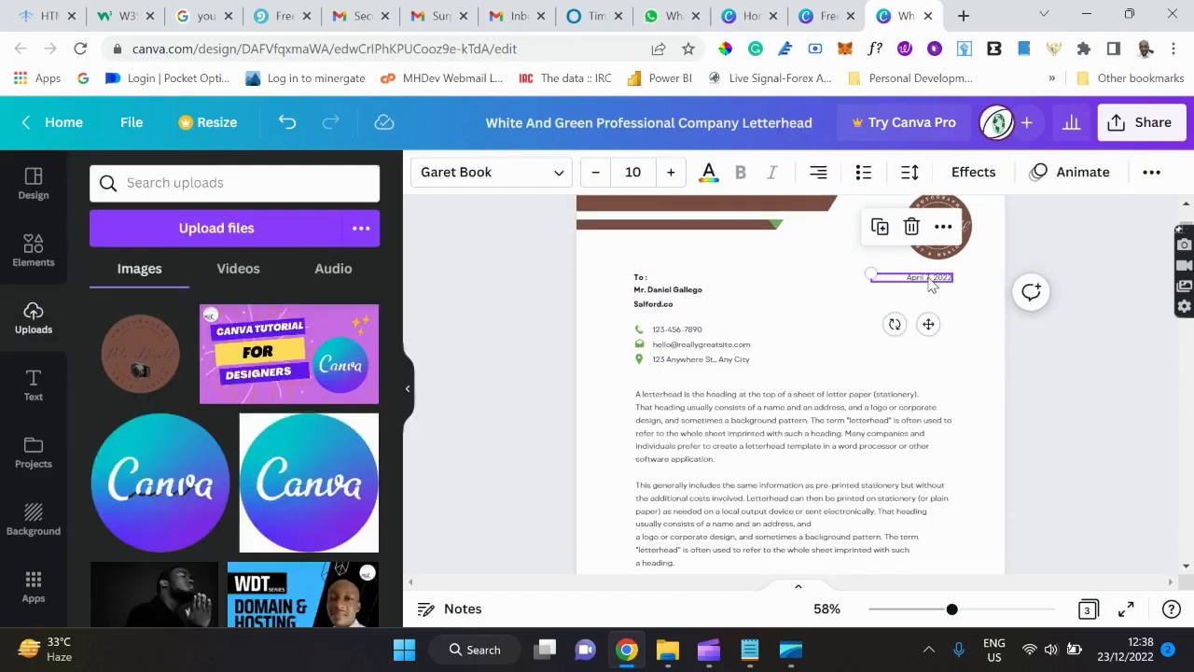
key(Escape)
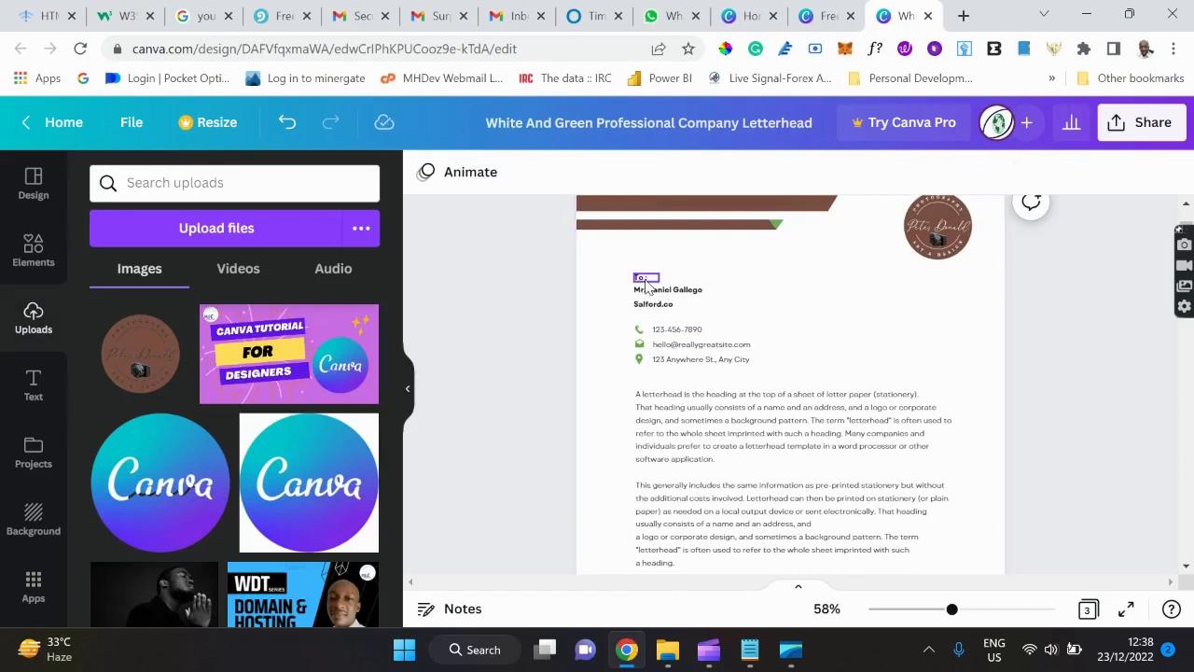
click(647, 286)
key(Delete)
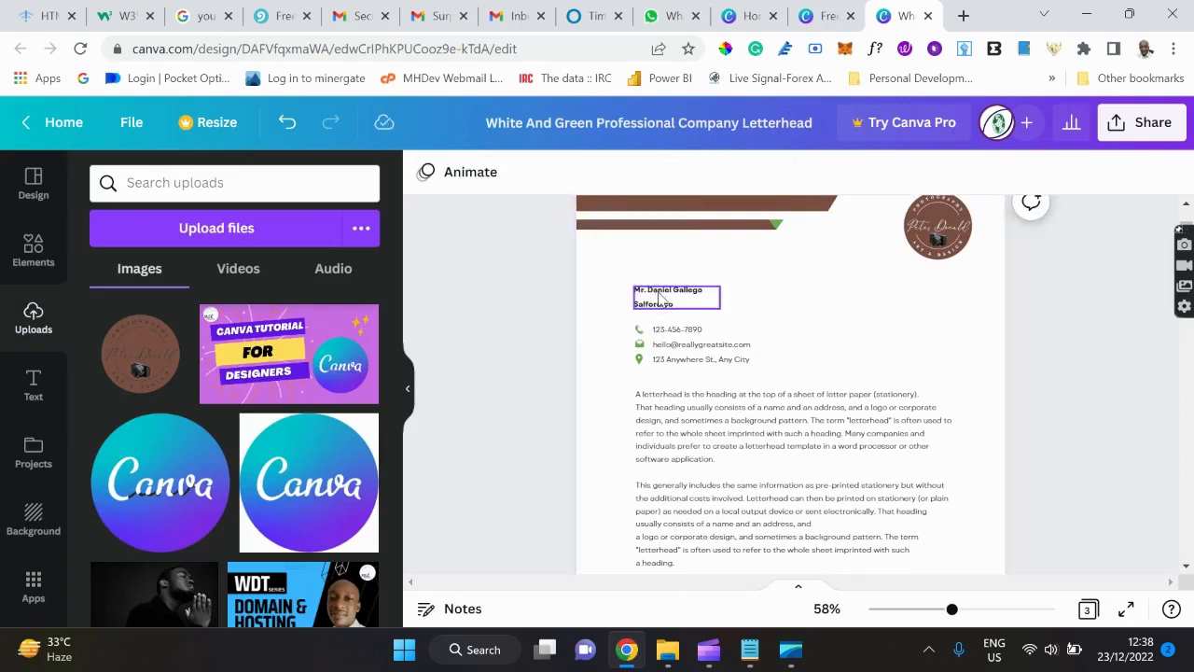
click(658, 303)
key(Delete)
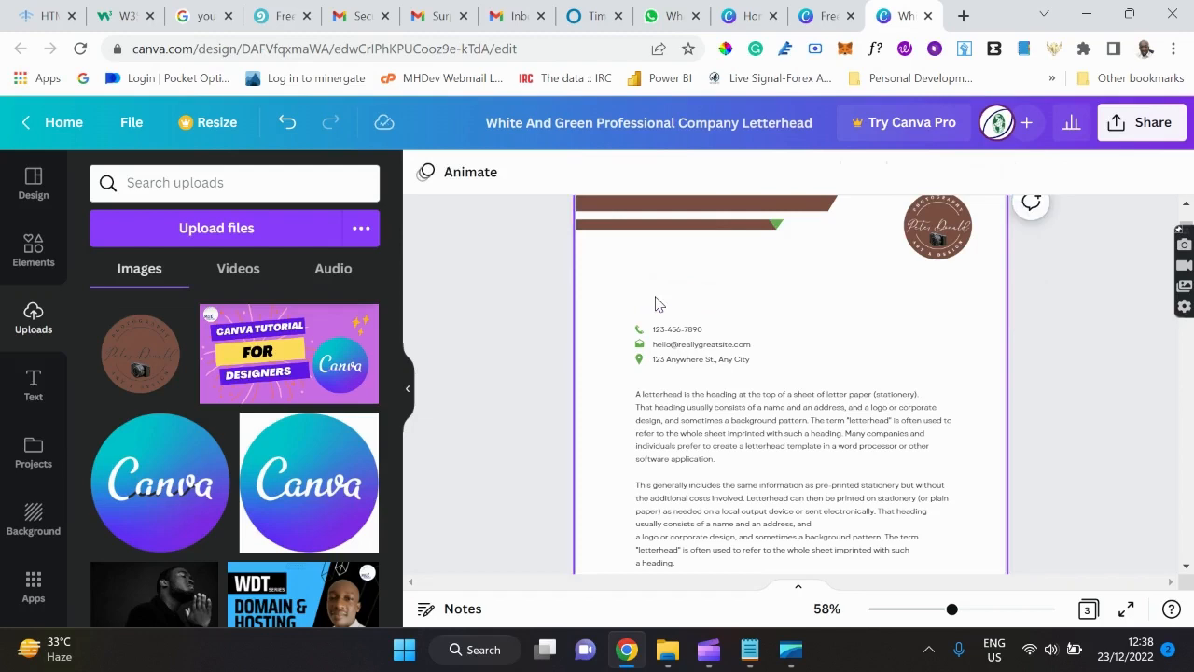
click(679, 347)
key(Delete)
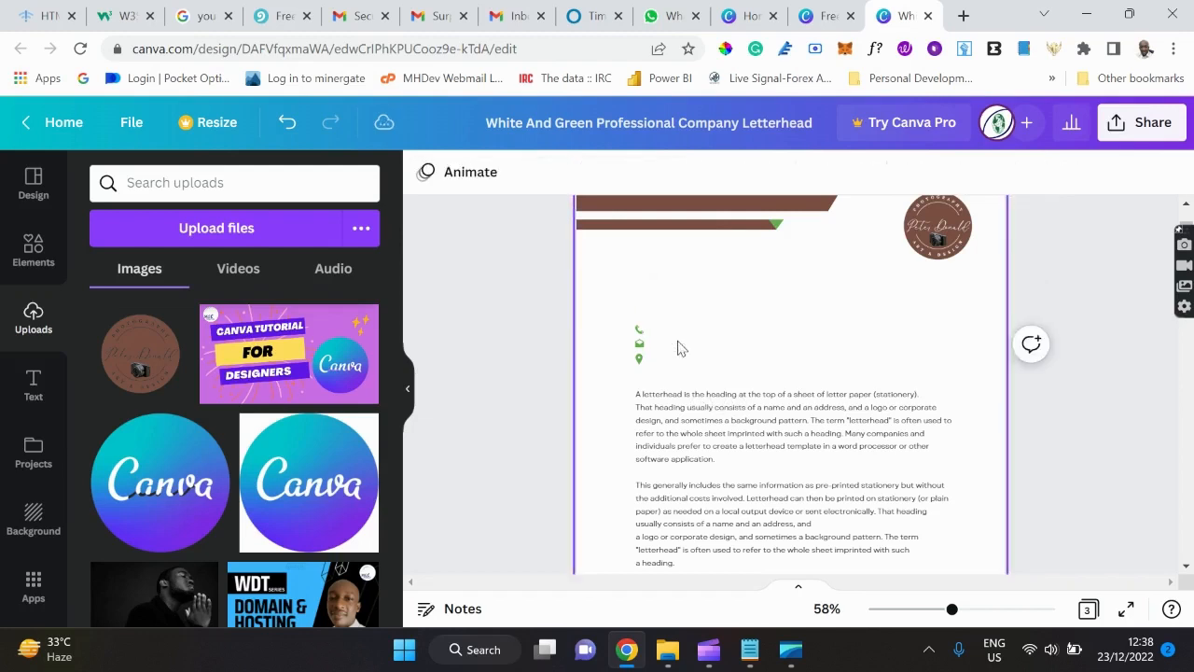
Delete the leftover phone, email and location icons, then select the body paragraph.
click(639, 333)
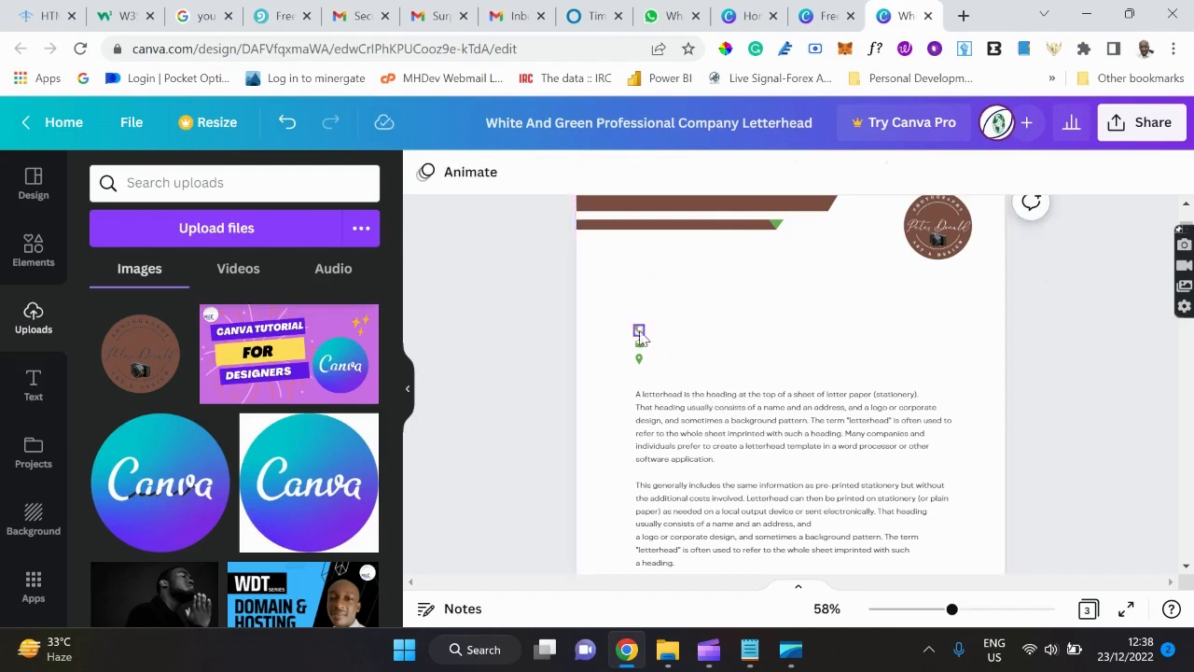
click(639, 331)
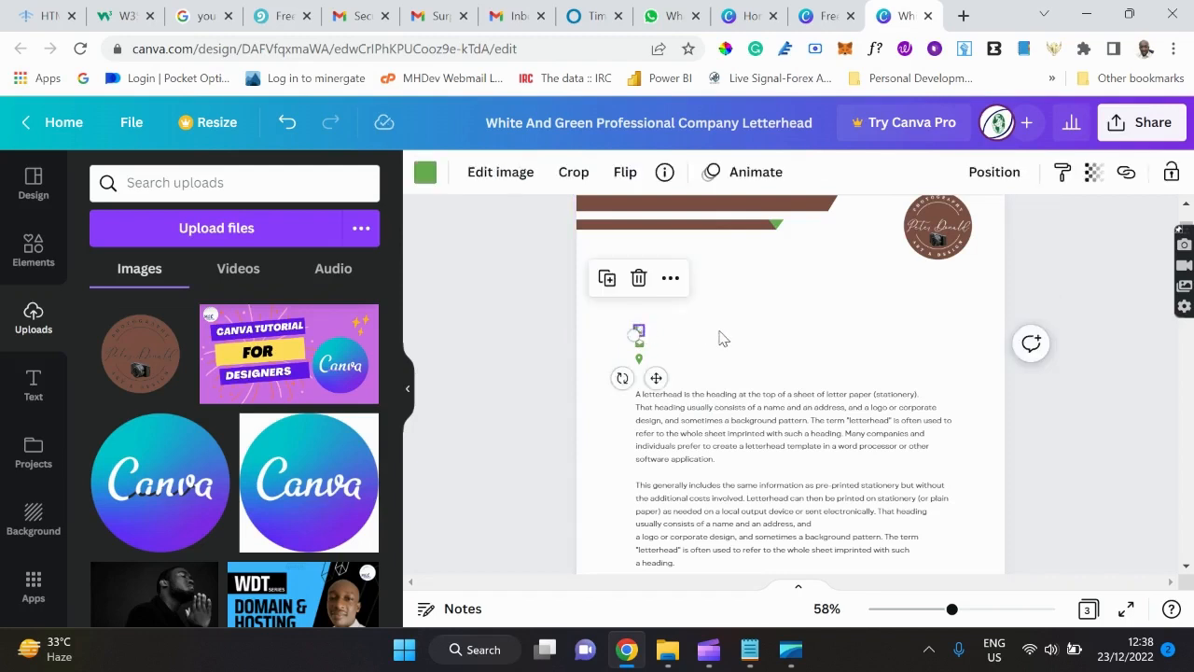
shift+click(640, 345)
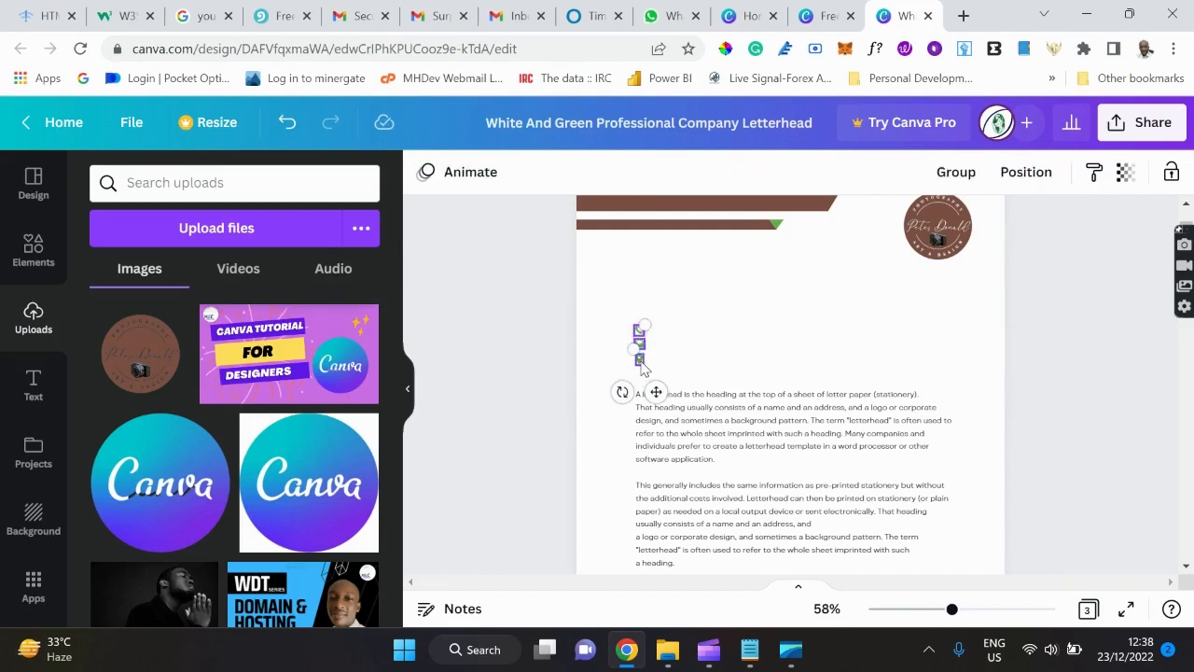
shift+click(640, 360)
key(Delete)
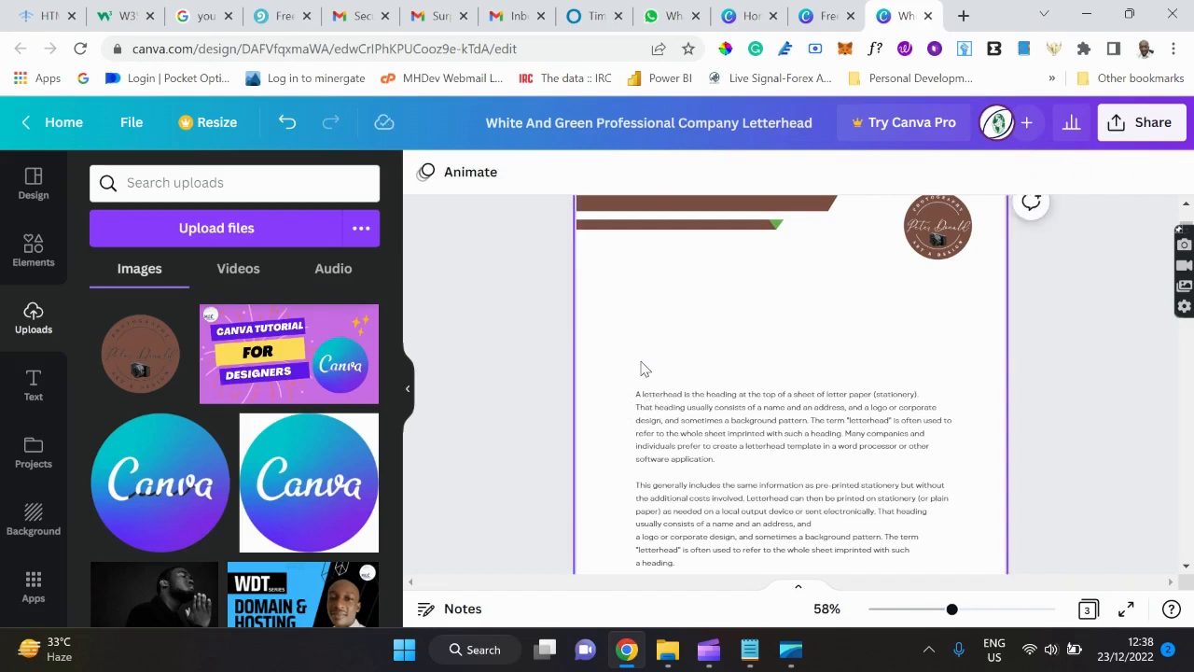
click(707, 434)
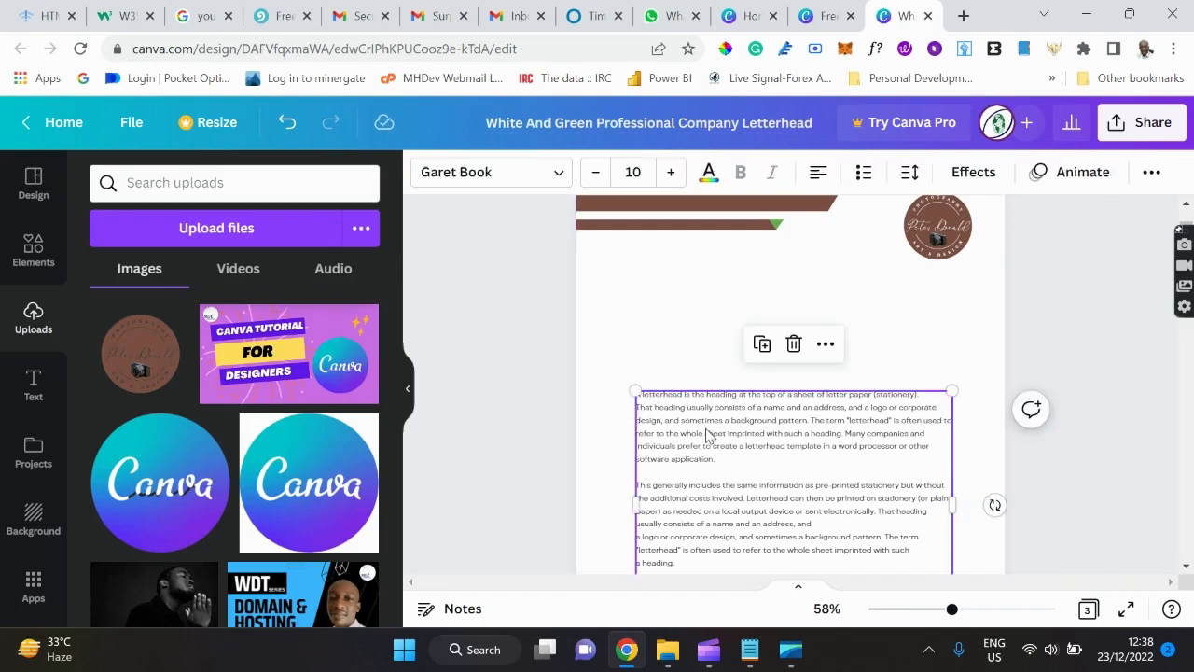
Delete the body paragraphs and recolour the thin bar's small triangle to the brown document colour.
key(Delete)
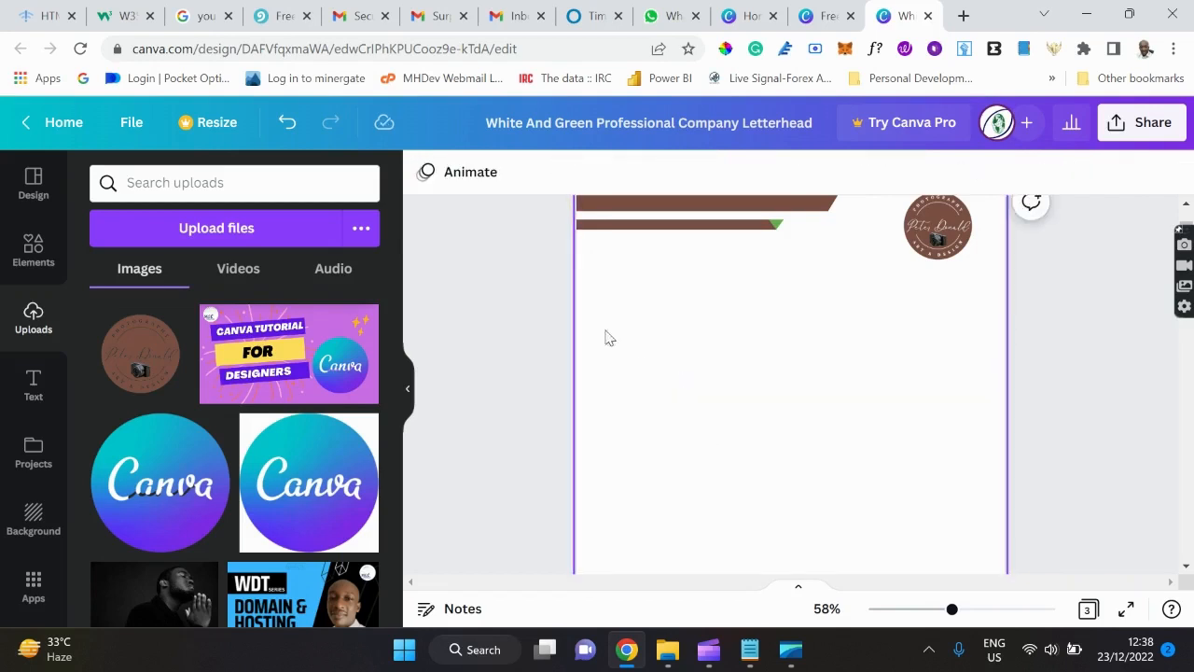
click(778, 225)
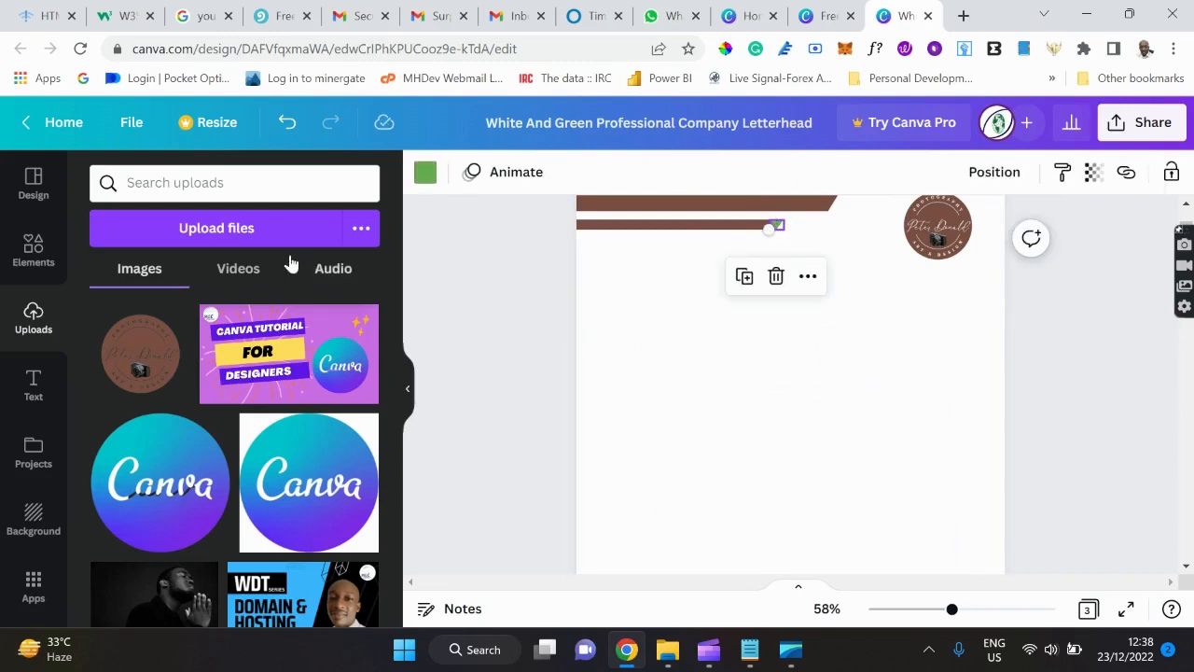
click(424, 175)
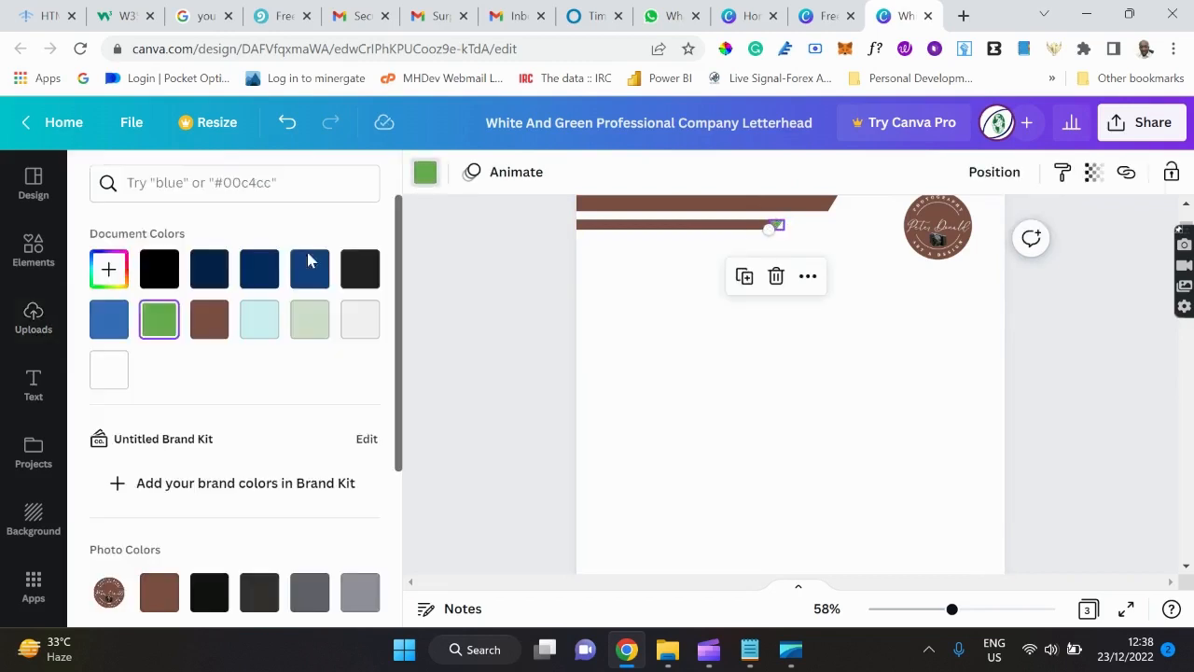
click(207, 336)
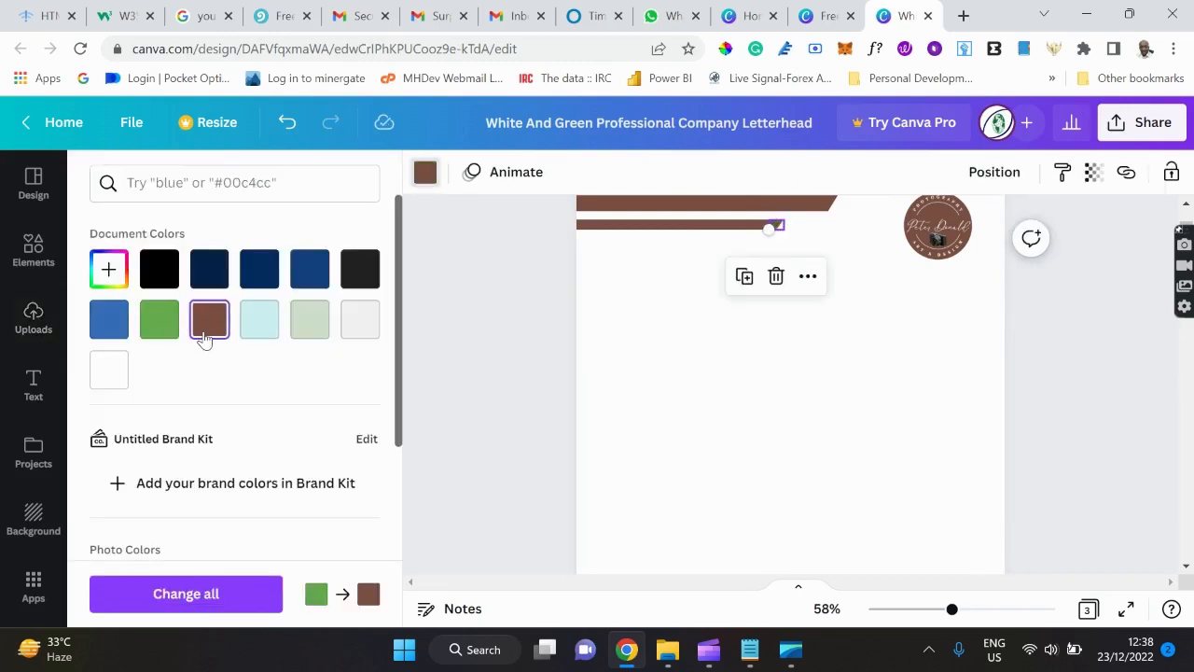
click(647, 457)
Delete the 'Sincerely,' closing, the signature image and the signer's name from page 1.
click(720, 441)
scroll(720, 441, down, 5)
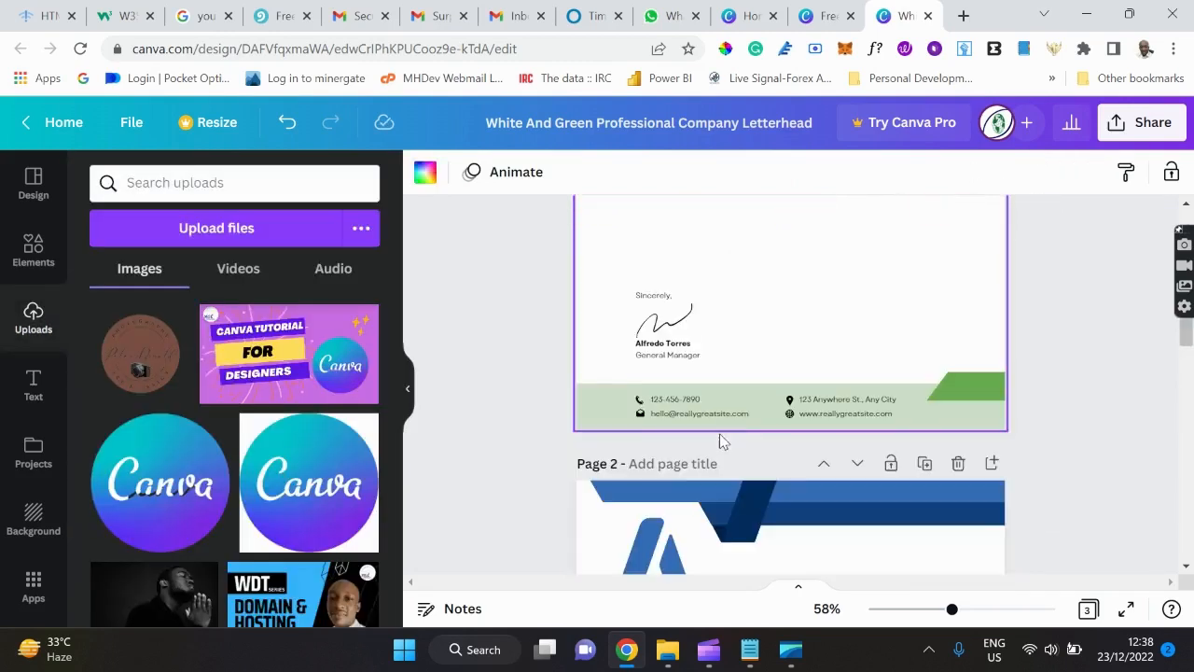
click(661, 296)
key(Delete)
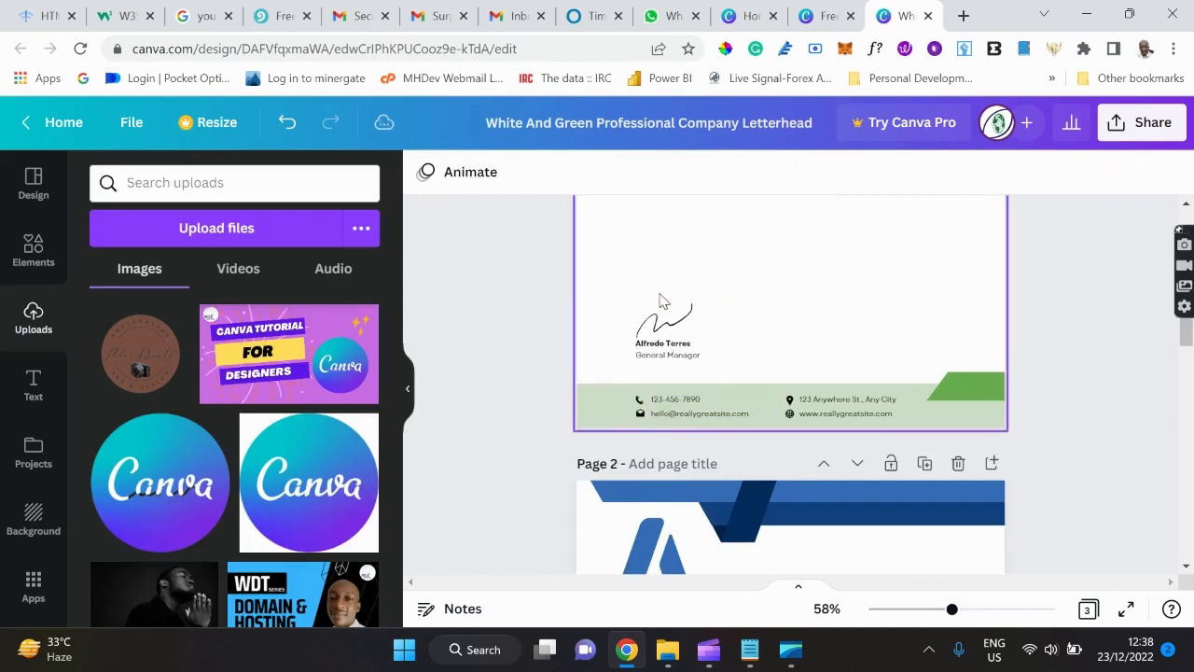
click(665, 313)
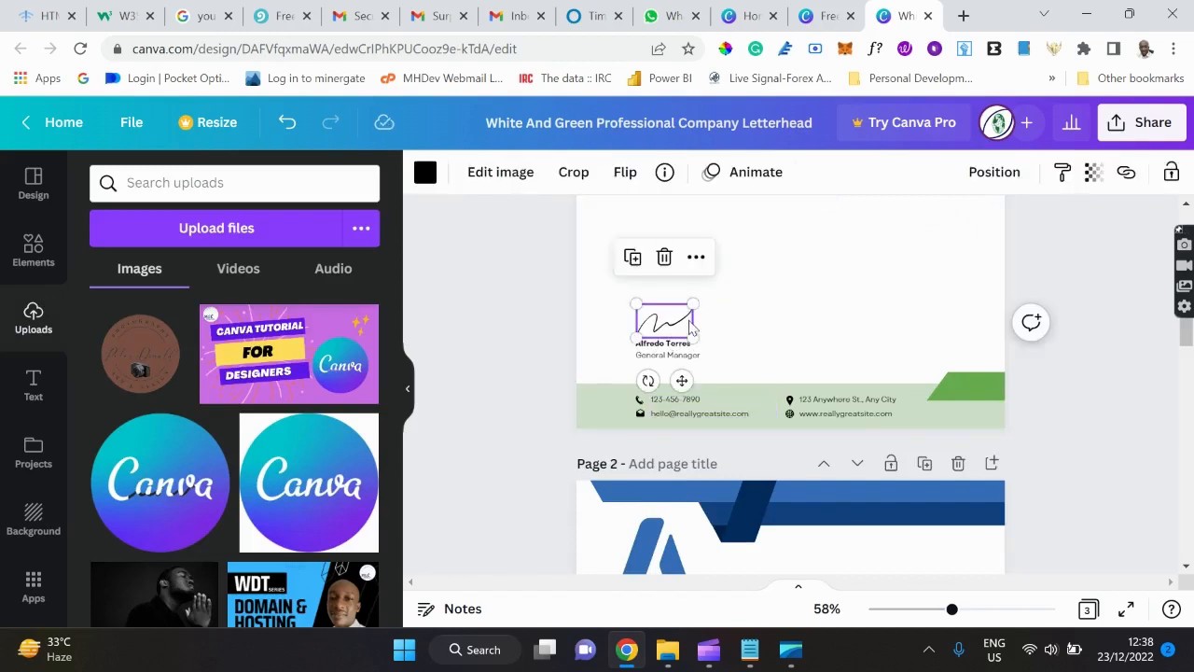
key(Delete)
click(659, 345)
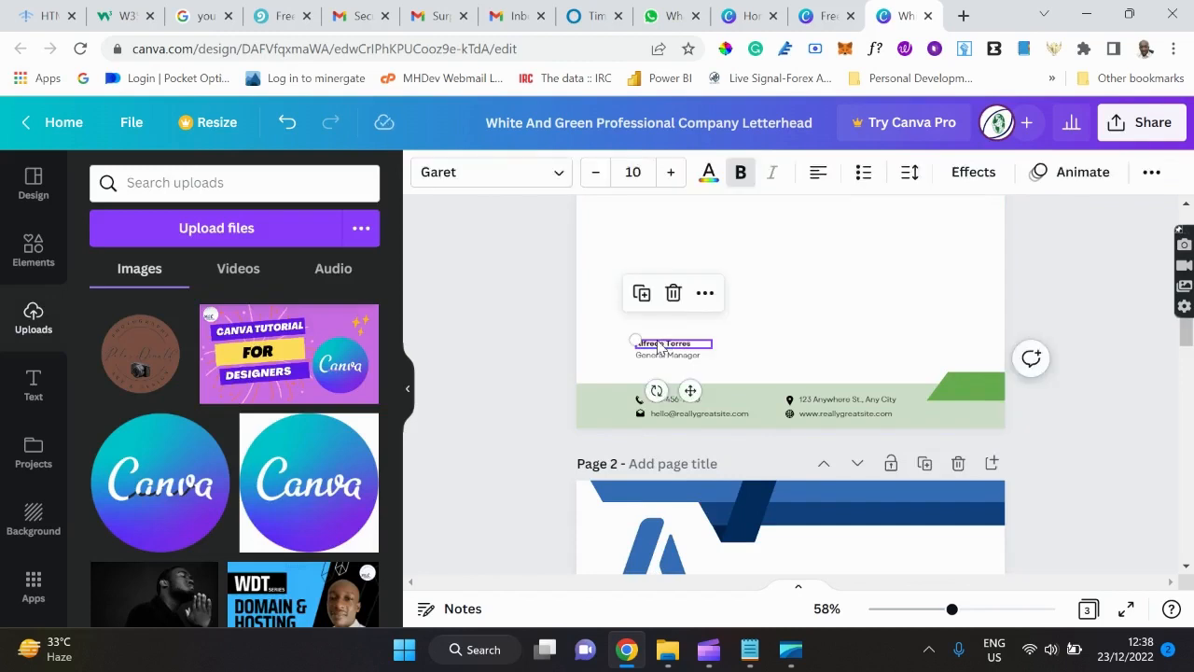
key(Delete)
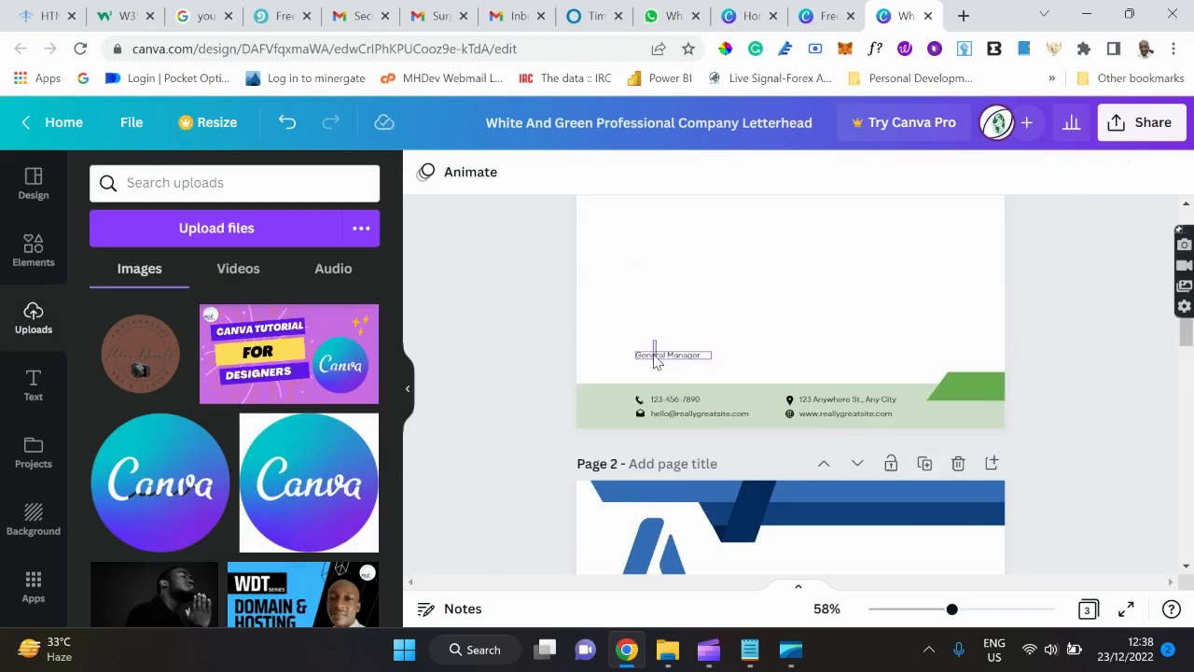
Erase the General Manager title so its empty text box disappears.
double_click(655, 354)
key(Delete)
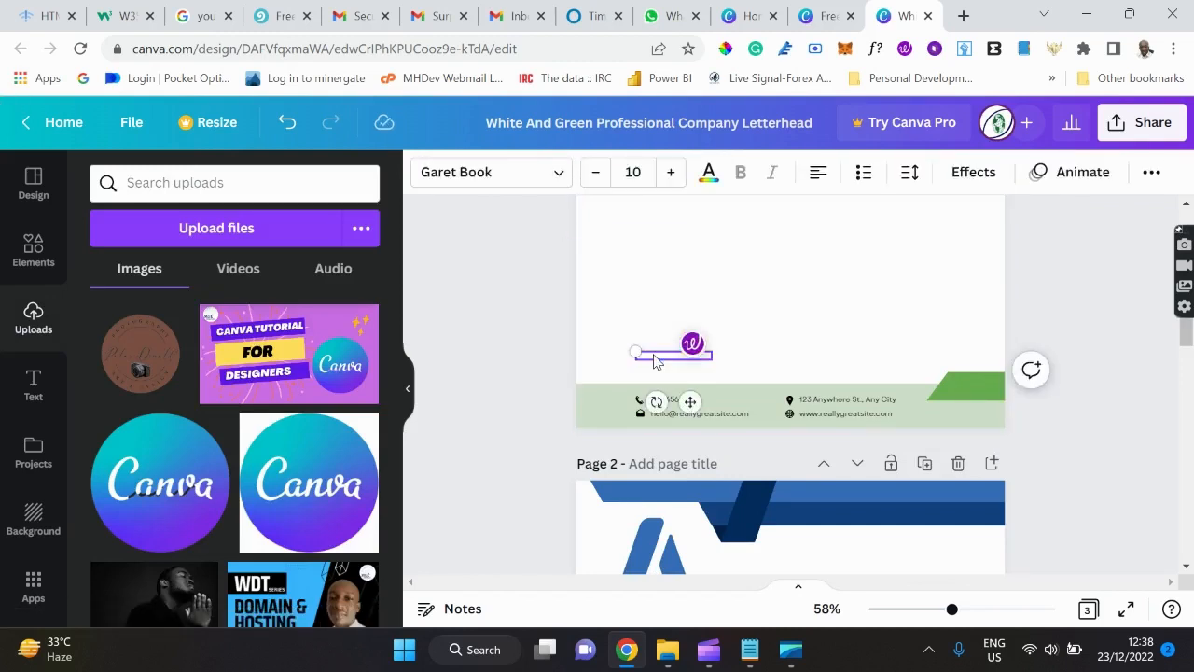
click(769, 330)
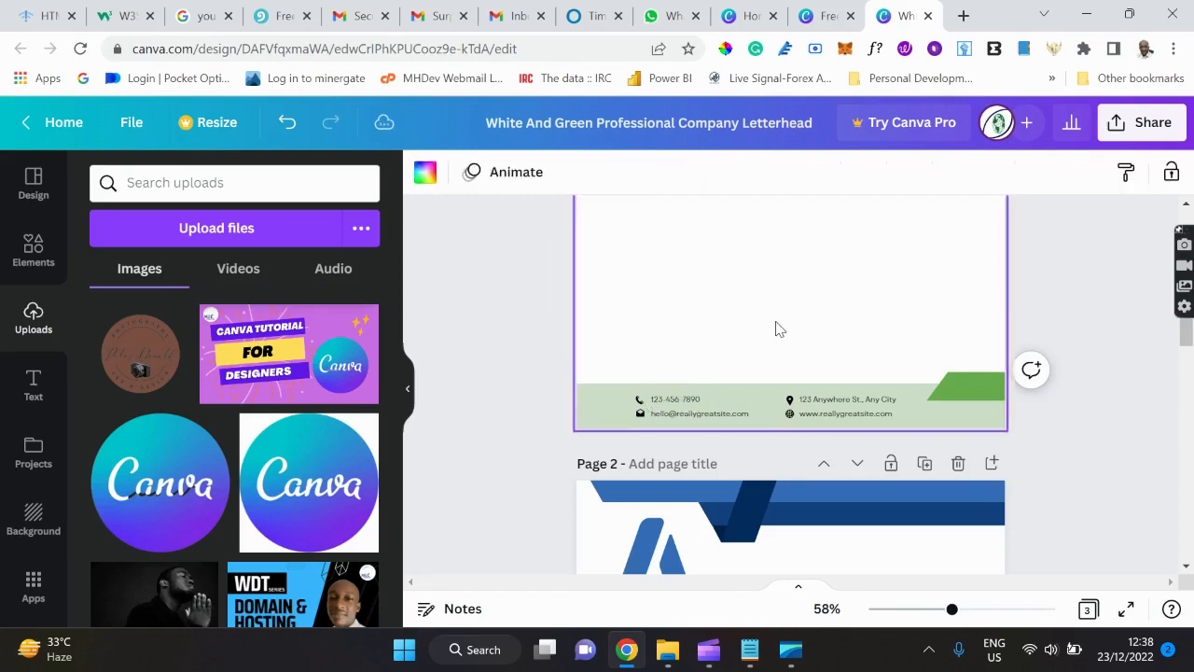
Recolour the footer's green corner shape with the brown document colour.
click(996, 393)
drag(996, 392, 933, 392)
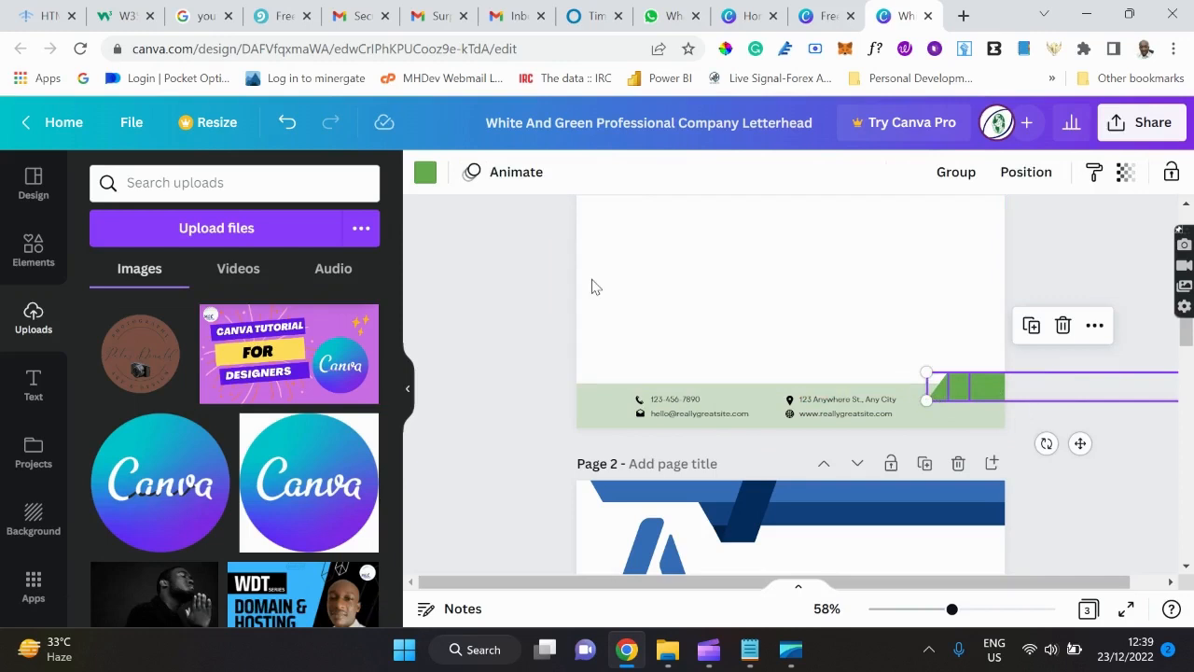
click(424, 172)
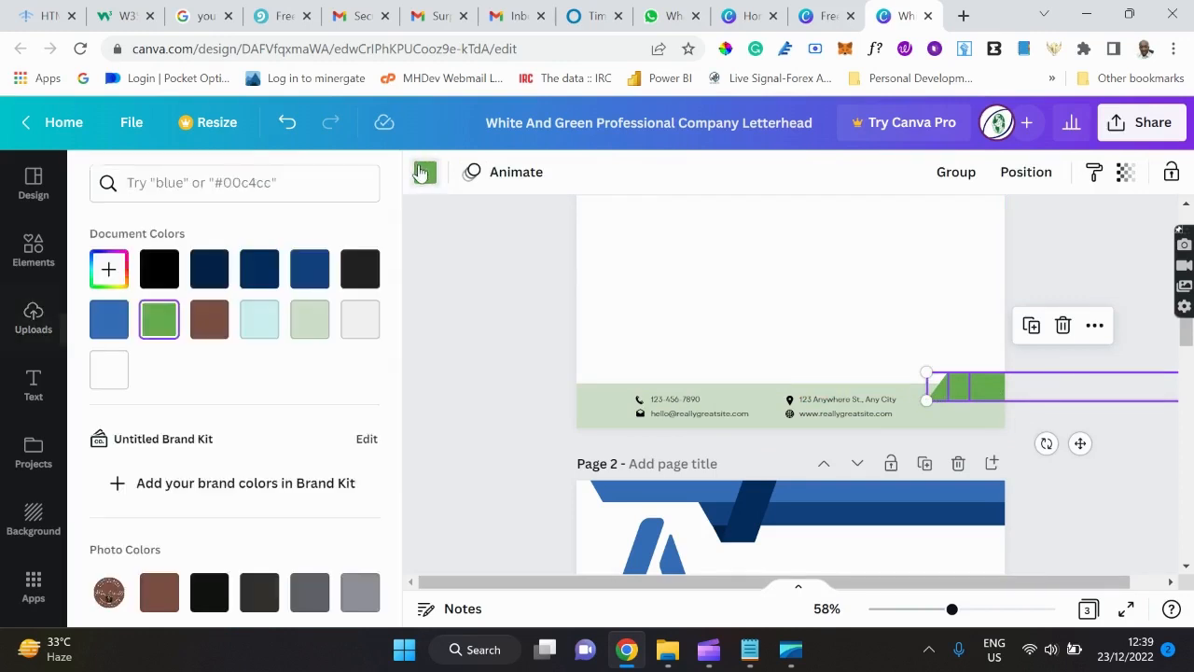
click(212, 325)
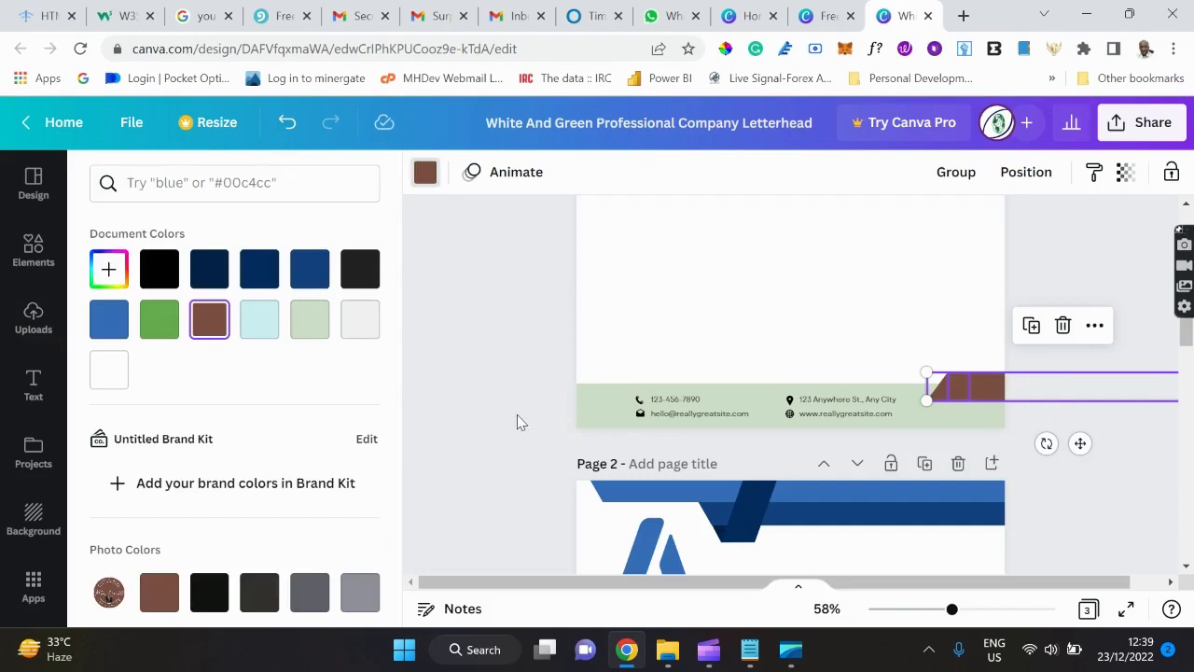
Fill the footer band with a pale greyish-brown, #CFC6C3, instead of green.
click(593, 419)
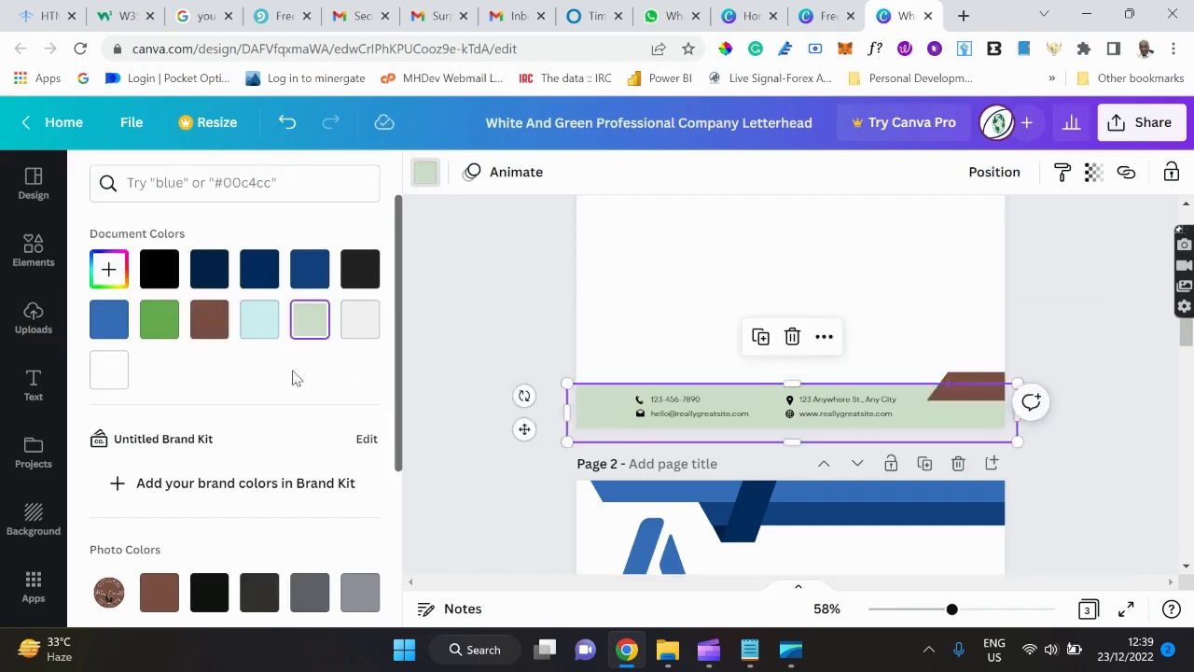
scroll(267, 366, down, 3)
scroll(267, 366, up, 3)
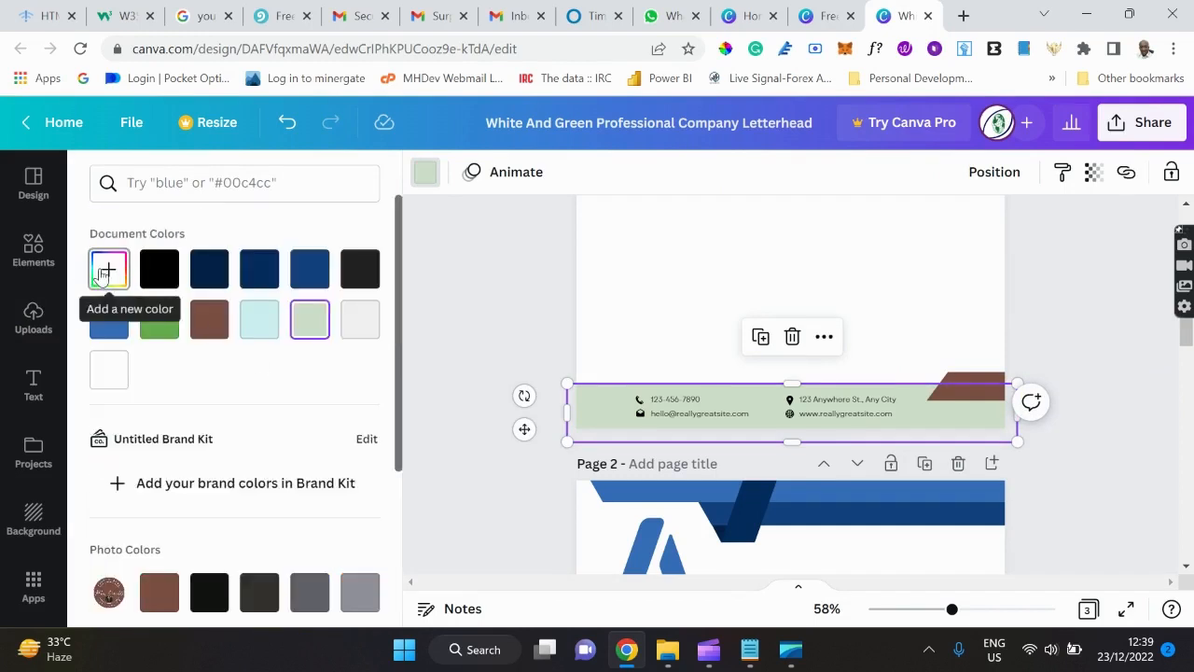
click(212, 336)
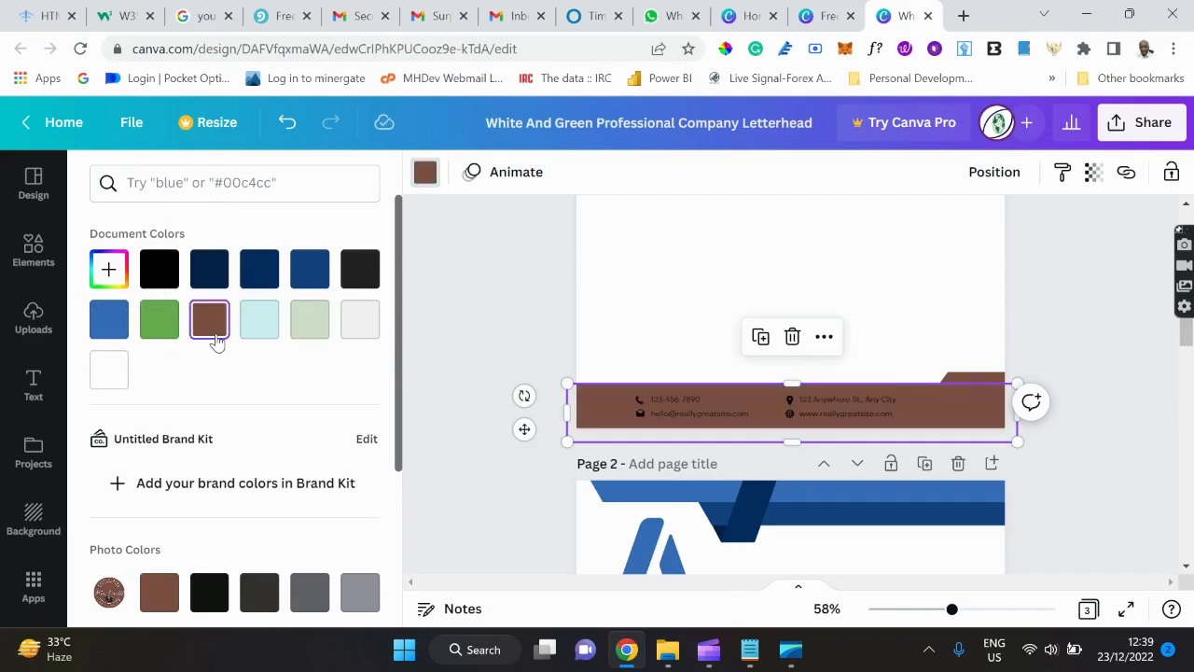
click(109, 271)
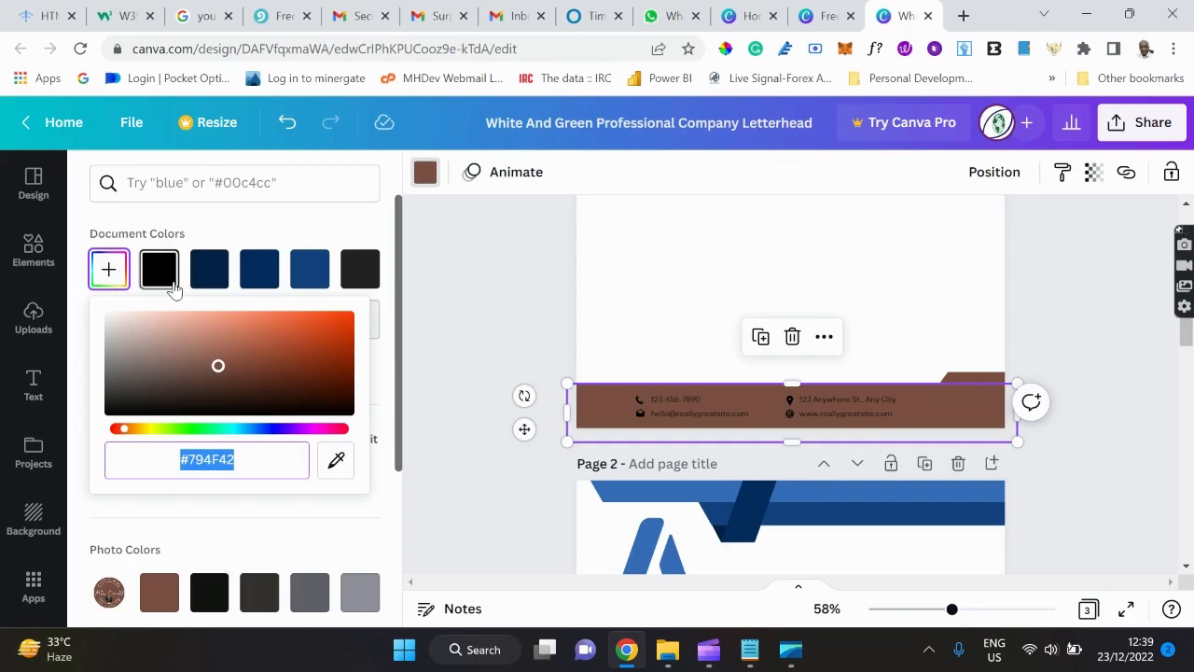
click(220, 365)
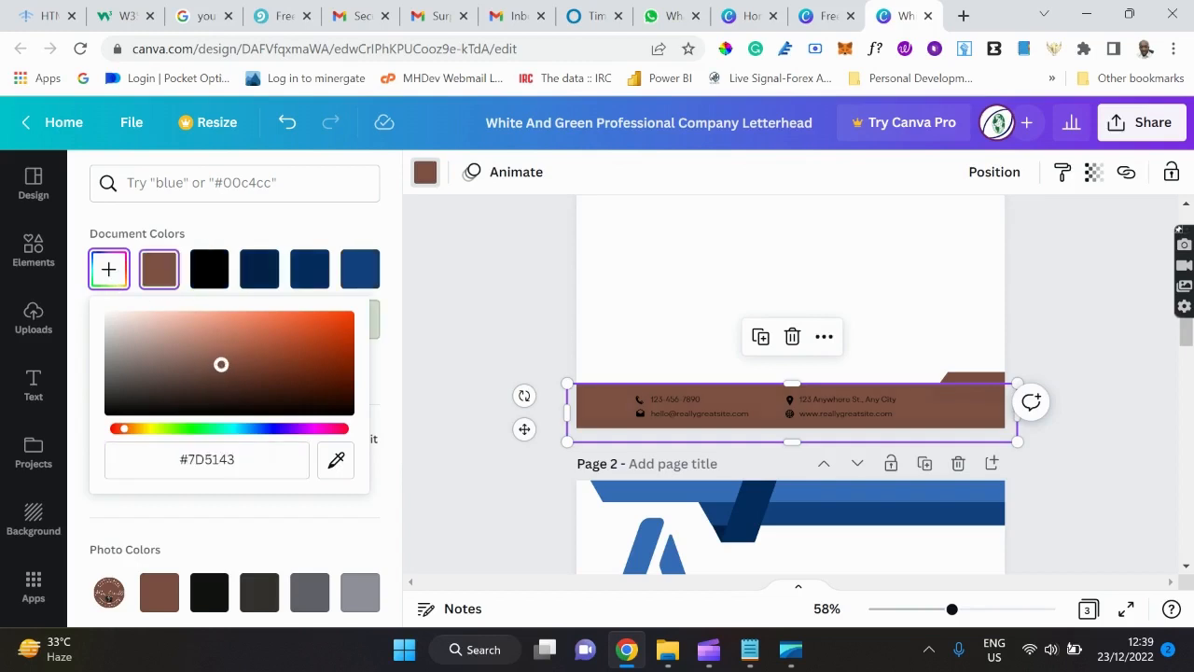
drag(220, 364, 120, 332)
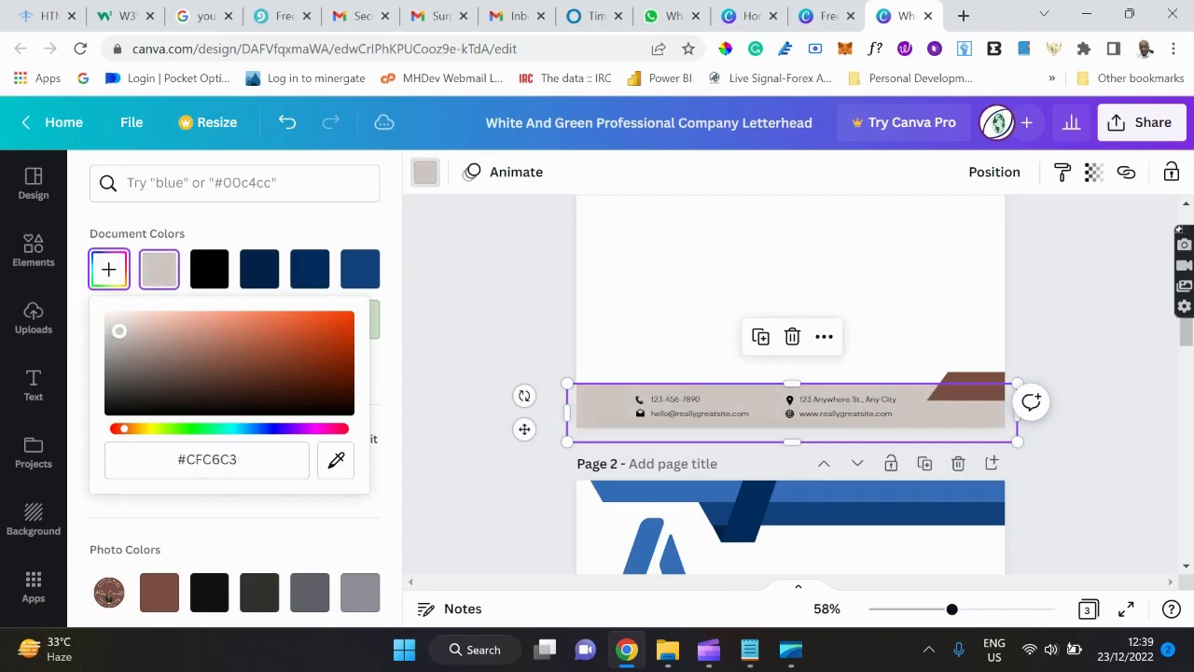
click(958, 320)
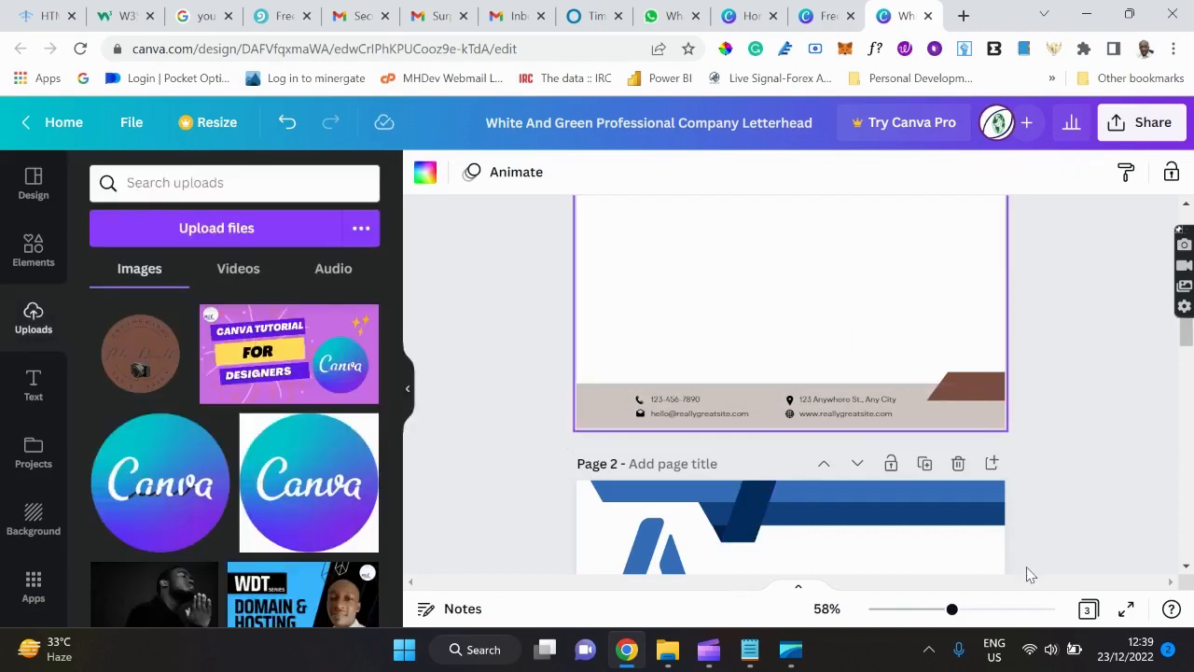
Zoom in on the footer and replace the sample phone number with the company's phone number.
drag(952, 608, 969, 610)
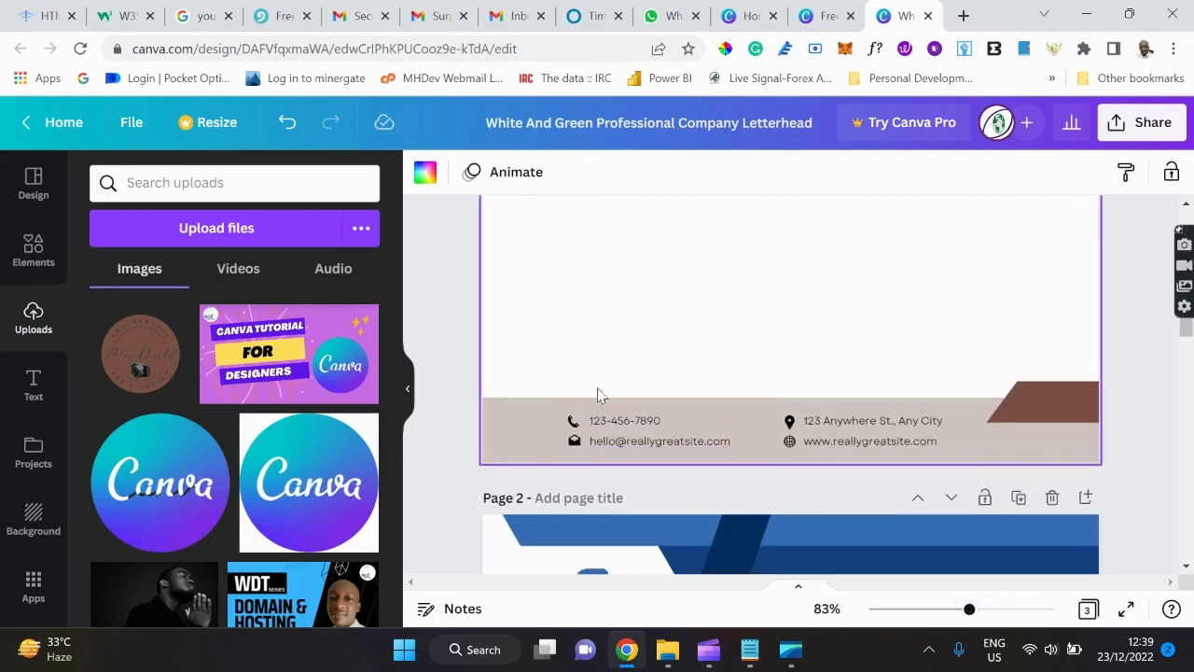
click(646, 424)
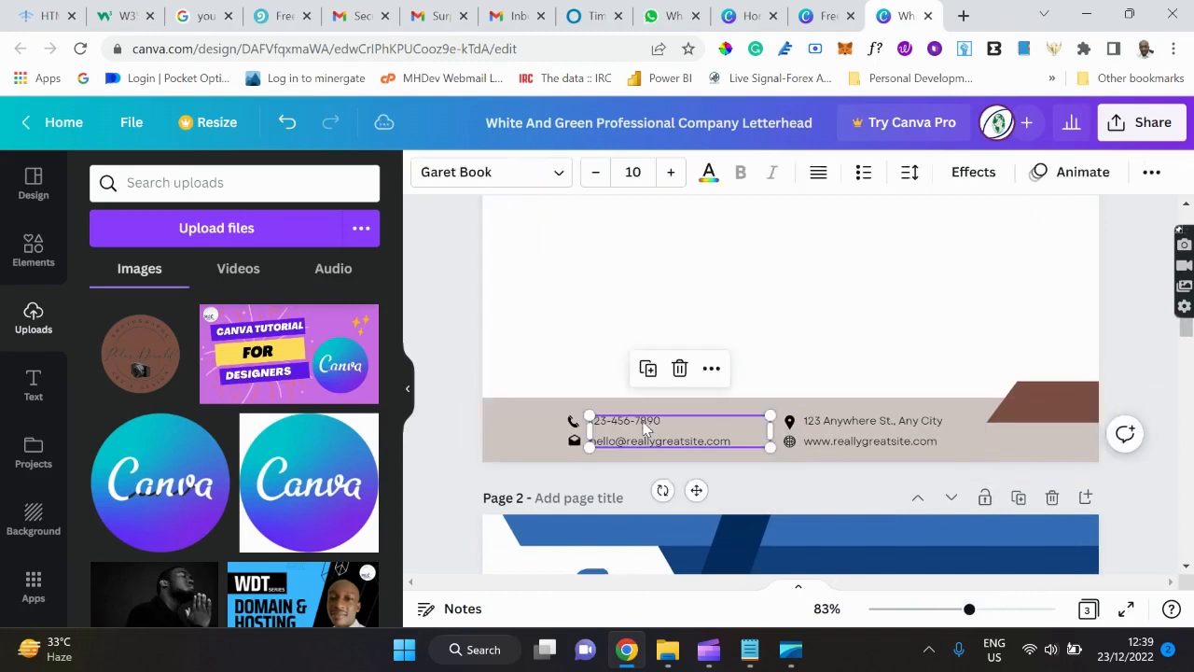
click(645, 424)
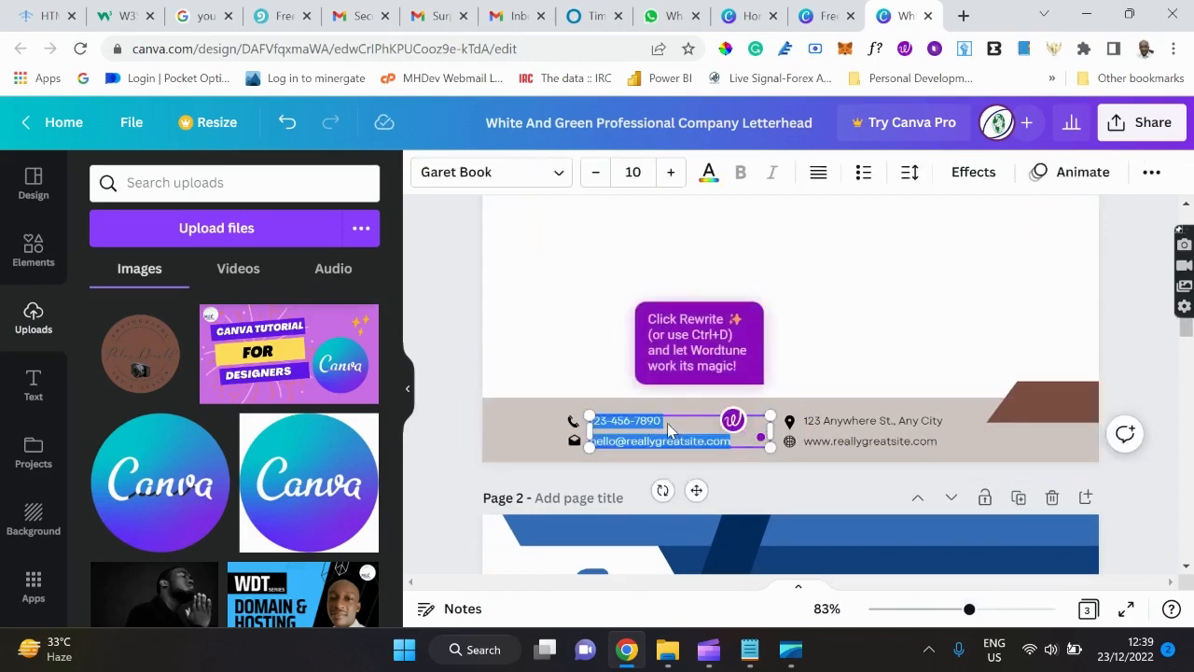
click(660, 422)
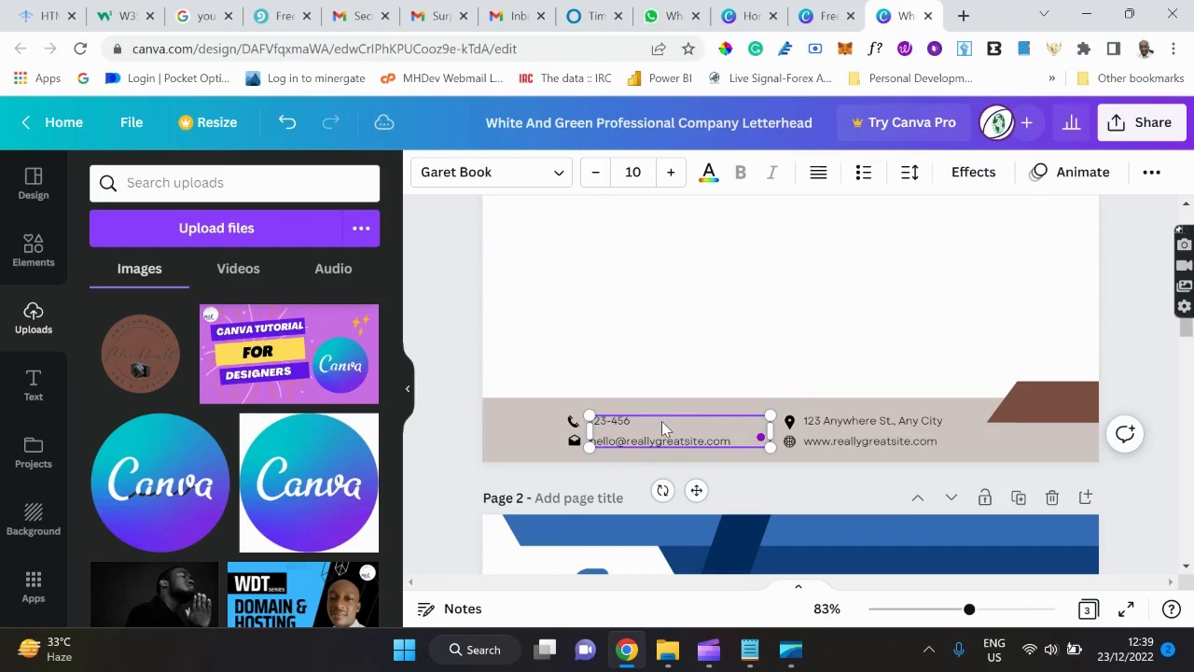
key(BackSpace)
key(BackSpace)
key(BackSpace)
key(BackSpace)
key(BackSpace)
key(BackSpace)
Replace the sample e-mail address in the footer with the company's e-mail address.
click(706, 441)
key(BackSpace)
key(BackSpace)
key(BackSpace)
key(BackSpace)
key(BackSpace)
key(BackSpace)
key(BackSpace)
key(BackSpace)
key(BackSpace)
key(BackSpace)
key(BackSpace)
key(BackSpace)
key(BackSpace)
key(BackSpace)
key(BackSpace)
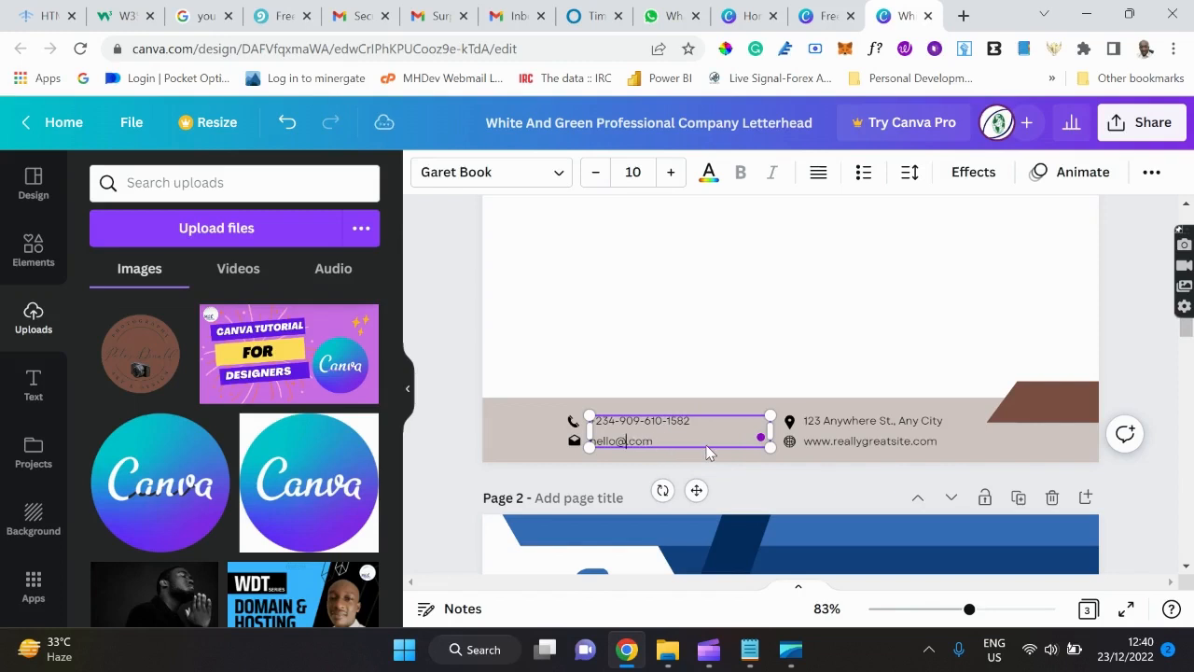
key(Left)
key(Left)
key(Left)
key(Left)
key(Left)
key(Left)
key(Left)
key(Left)
key(Left)
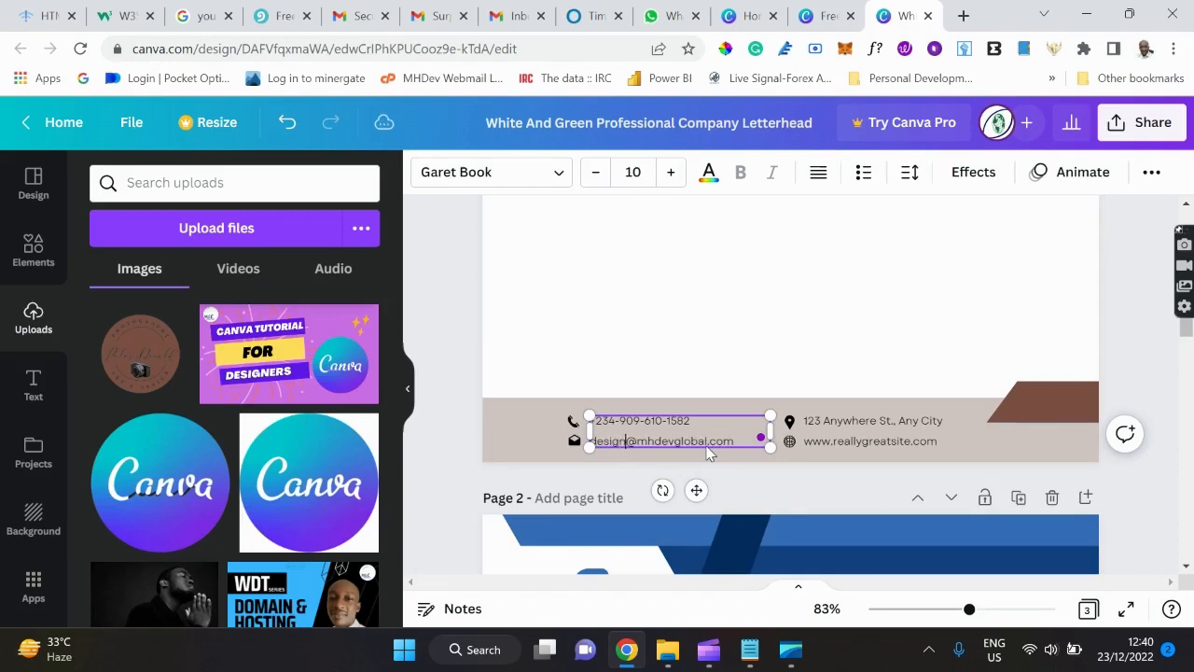
click(916, 431)
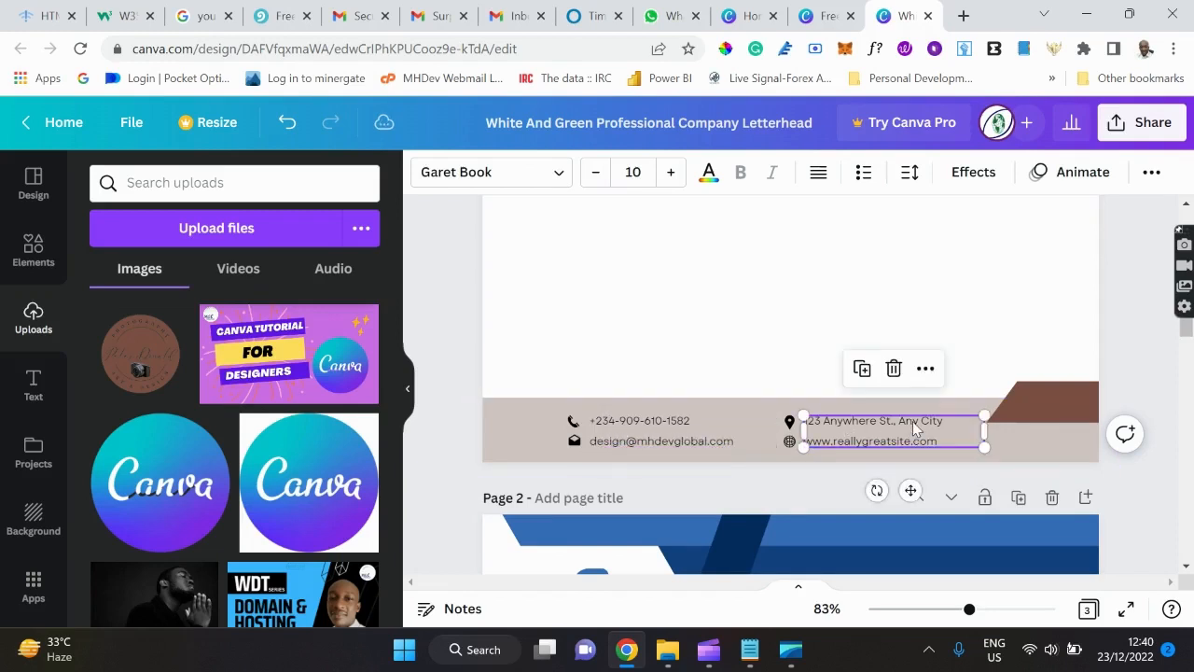
Replace the sample street address line with the company's street address.
triple_click(874, 426)
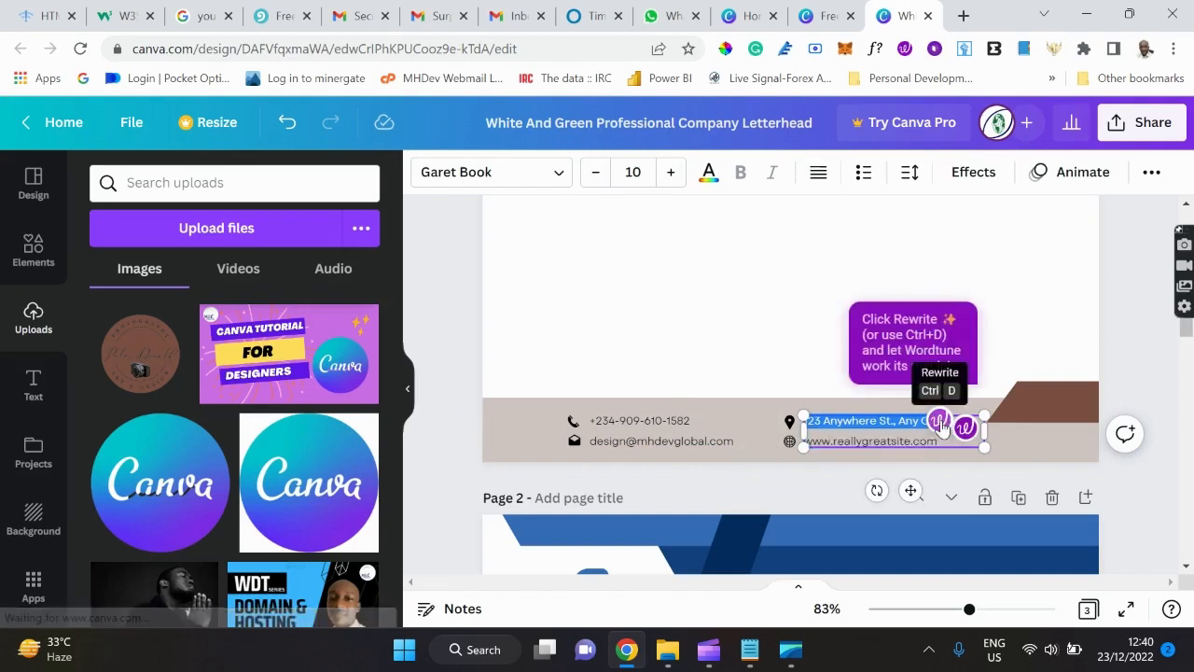
click(875, 426)
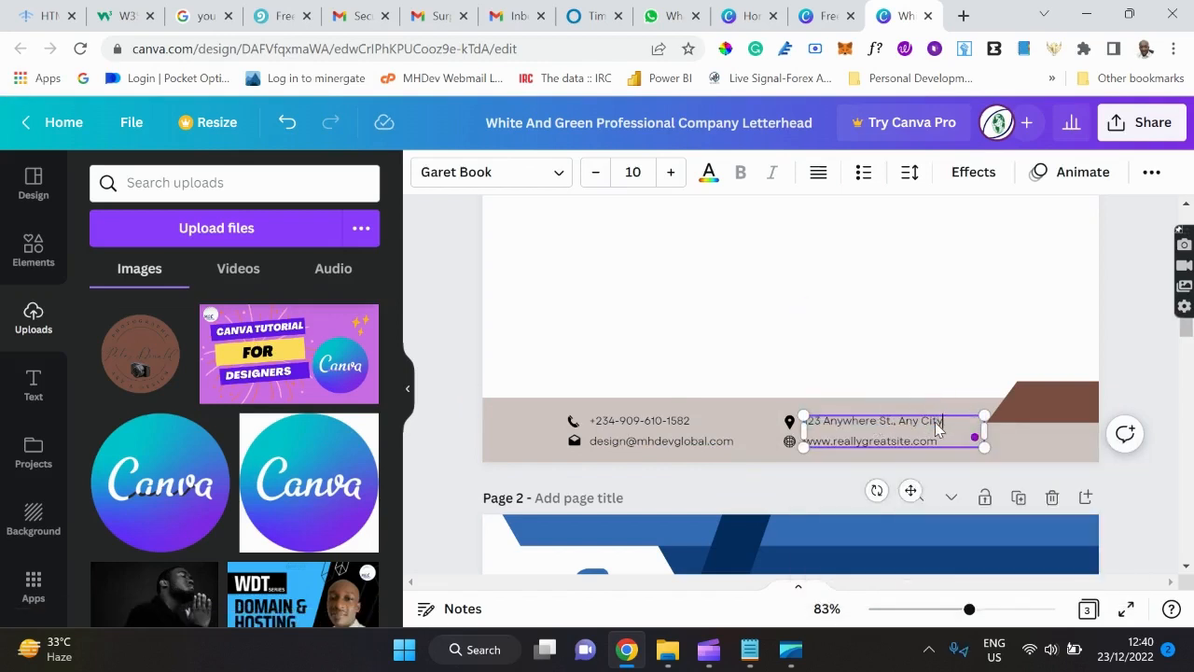
key(BackSpace)
key(BackSpace)
key(BackSpace)
key(BackSpace)
key(BackSpace)
key(BackSpace)
key(BackSpace)
key(BackSpace)
key(BackSpace)
key(BackSpace)
key(BackSpace)
key(BackSpace)
key(BackSpace)
key(BackSpace)
key(BackSpace)
key(BackSpace)
key(BackSpace)
key(BackSpace)
key(BackSpace)
key(BackSpace)
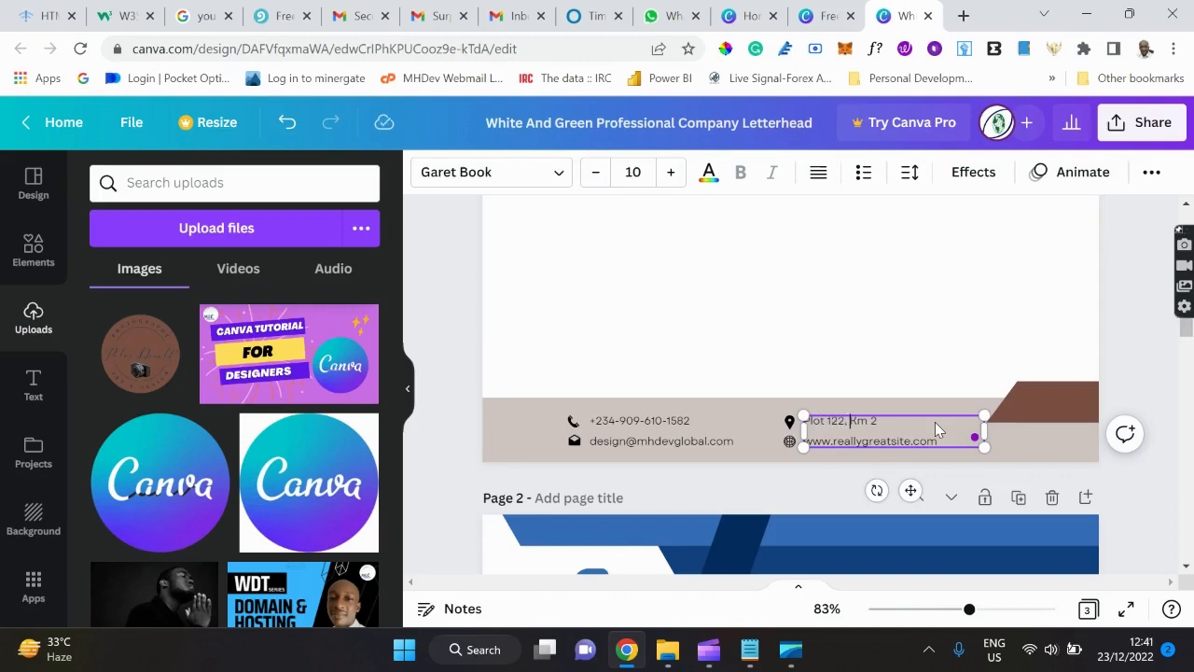
key(End)
key(BackSpace)
Change the website line to the company's mhdevglobal site and finish editing.
key(BackSpace)
key(BackSpace)
click(909, 441)
key(BackSpace)
key(BackSpace)
key(BackSpace)
key(BackSpace)
key(BackSpace)
key(BackSpace)
key(BackSpace)
key(BackSpace)
key(BackSpace)
key(BackSpace)
key(BackSpace)
key(BackSpace)
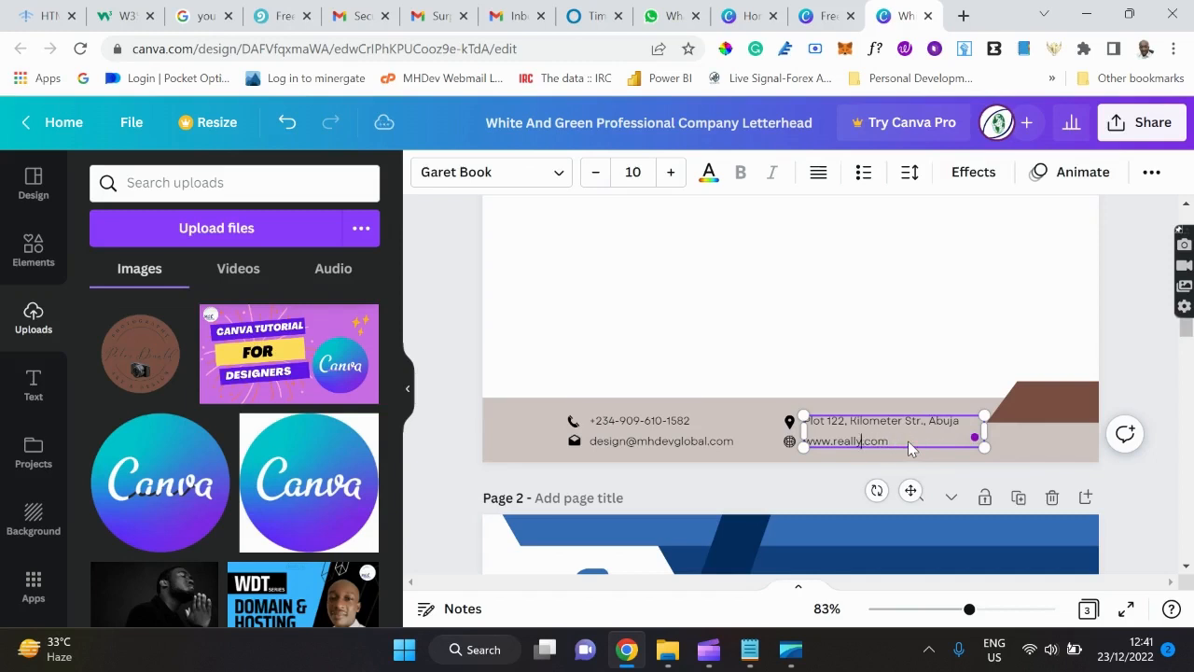
key(BackSpace)
key(BackSpace)
key(BackSpace)
key(BackSpace)
text(mhdevglobal)
click(839, 318)
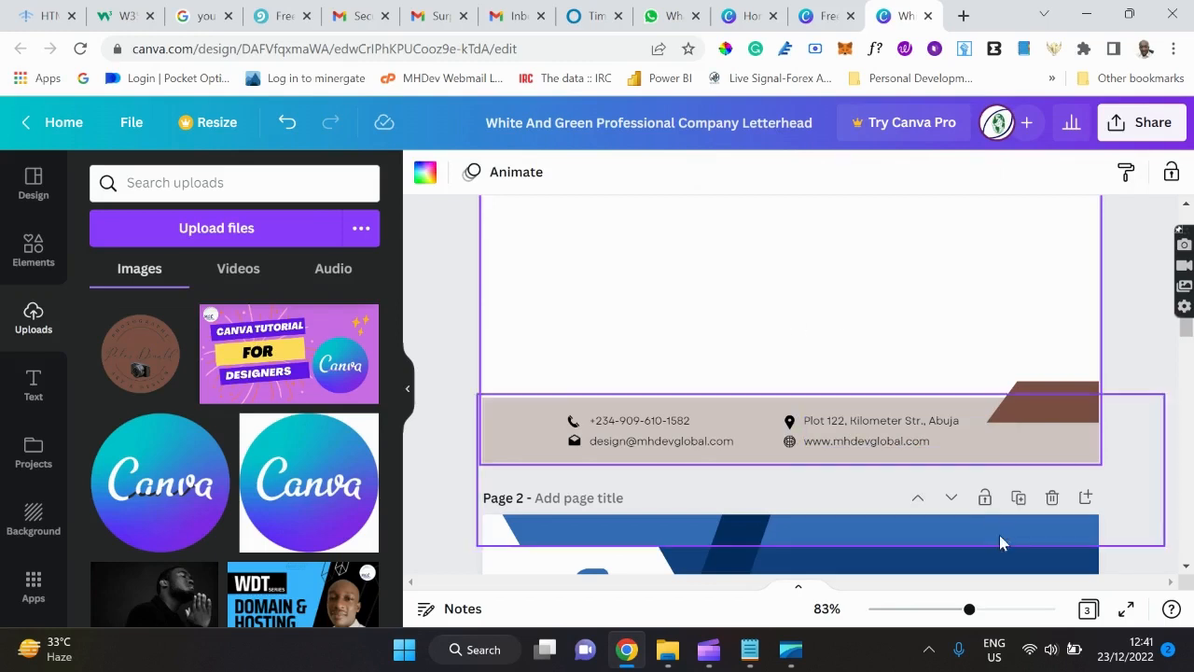
Zoom out to review the whole letterhead, then bring the Notepad tutorial outline forward.
drag(969, 608, 930, 611)
scroll(1015, 453, up, 3)
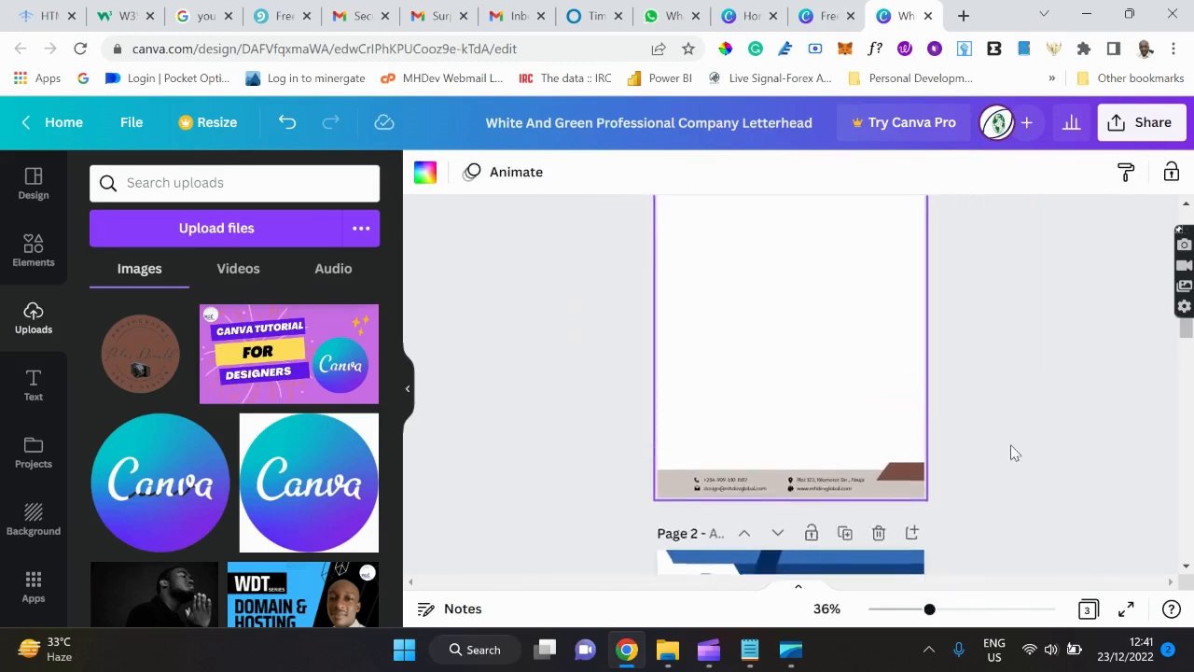
scroll(1015, 454, down, 3)
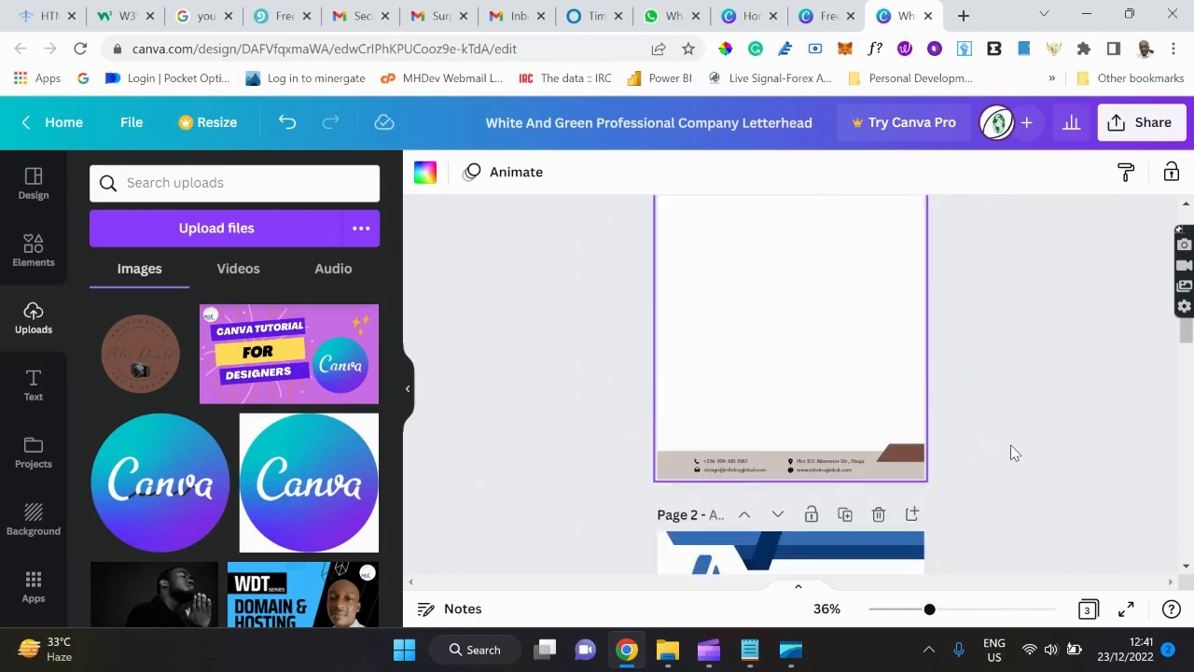
scroll(1015, 453, up, 2)
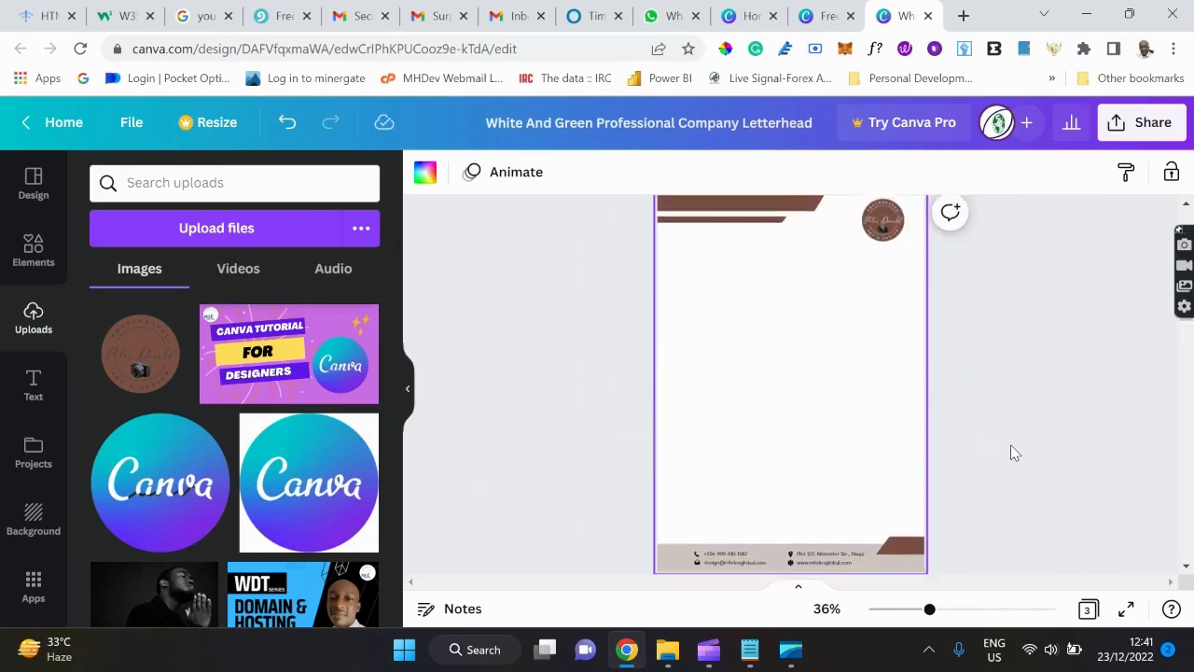
scroll(1015, 453, up, 1)
scroll(1015, 453, down, 1)
scroll(1015, 454, up, 1)
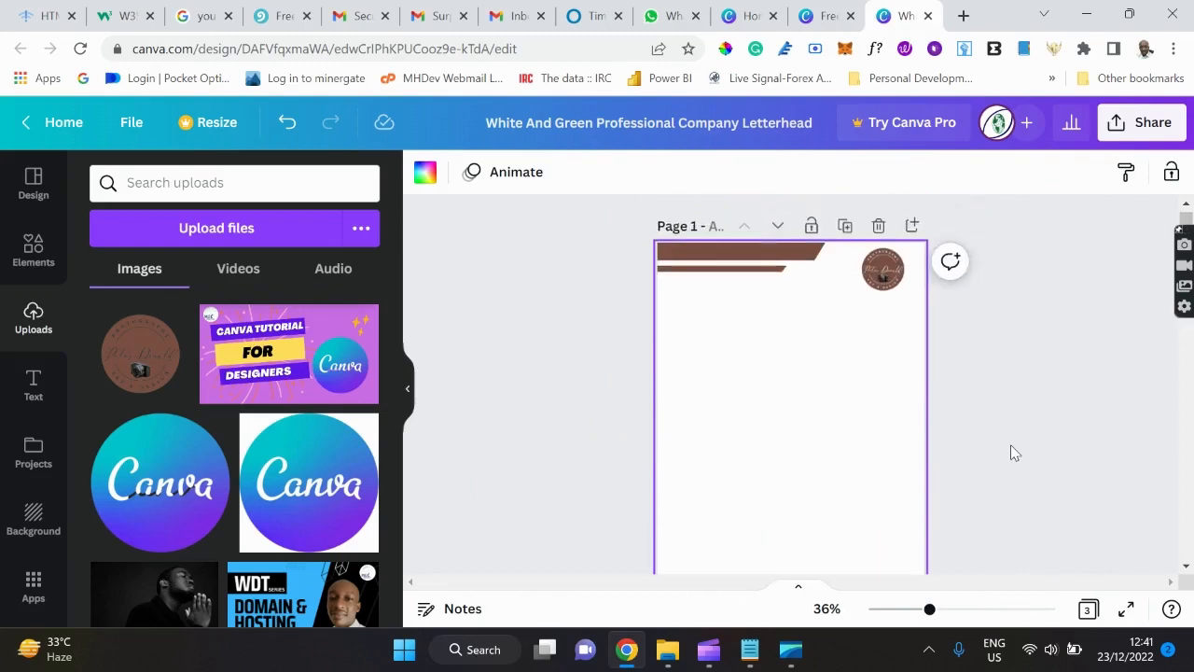
scroll(1015, 454, down, 1)
scroll(1015, 453, up, 1)
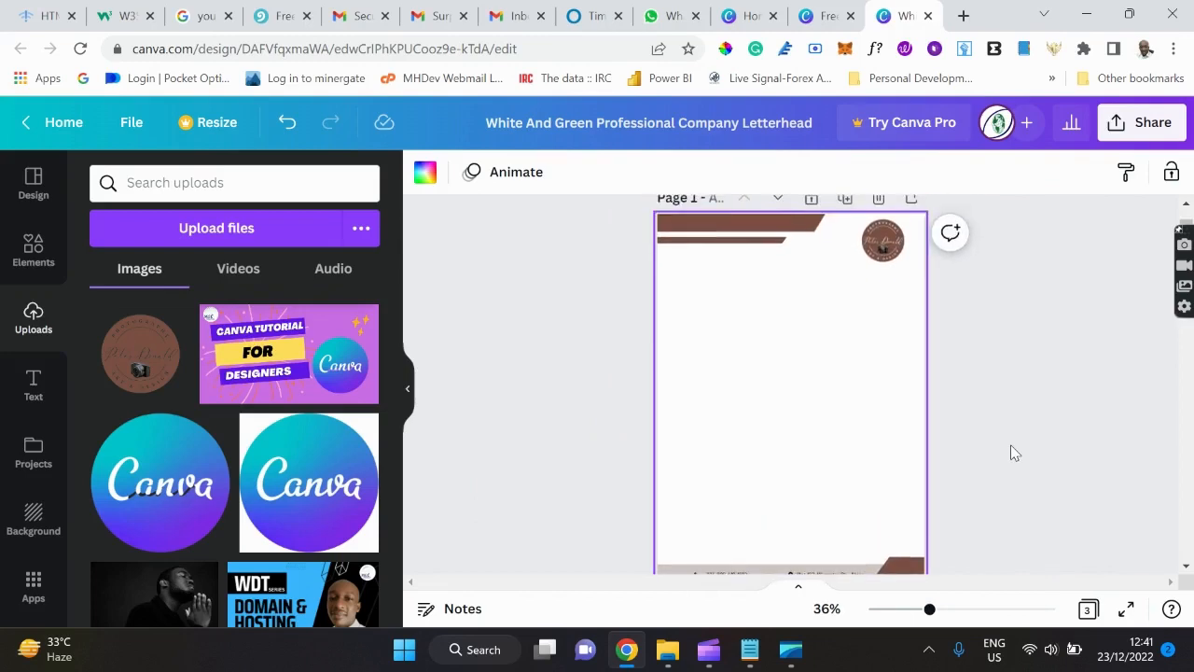
scroll(1015, 453, down, 1)
scroll(1015, 454, down, 5)
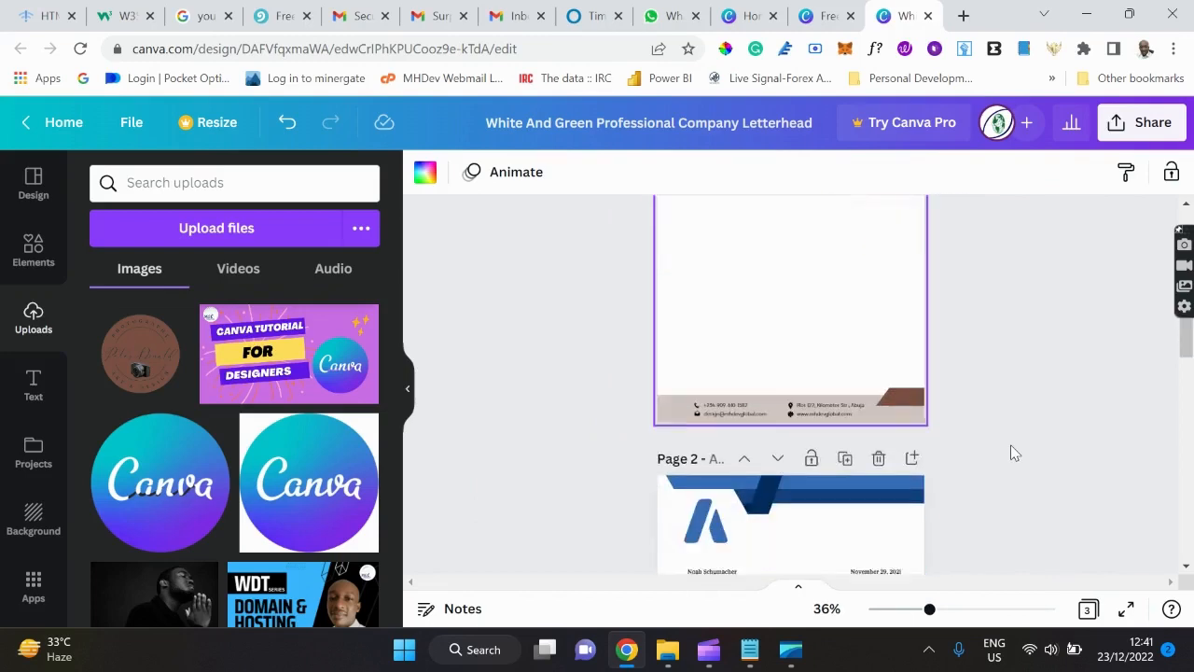
scroll(1015, 453, up, 1)
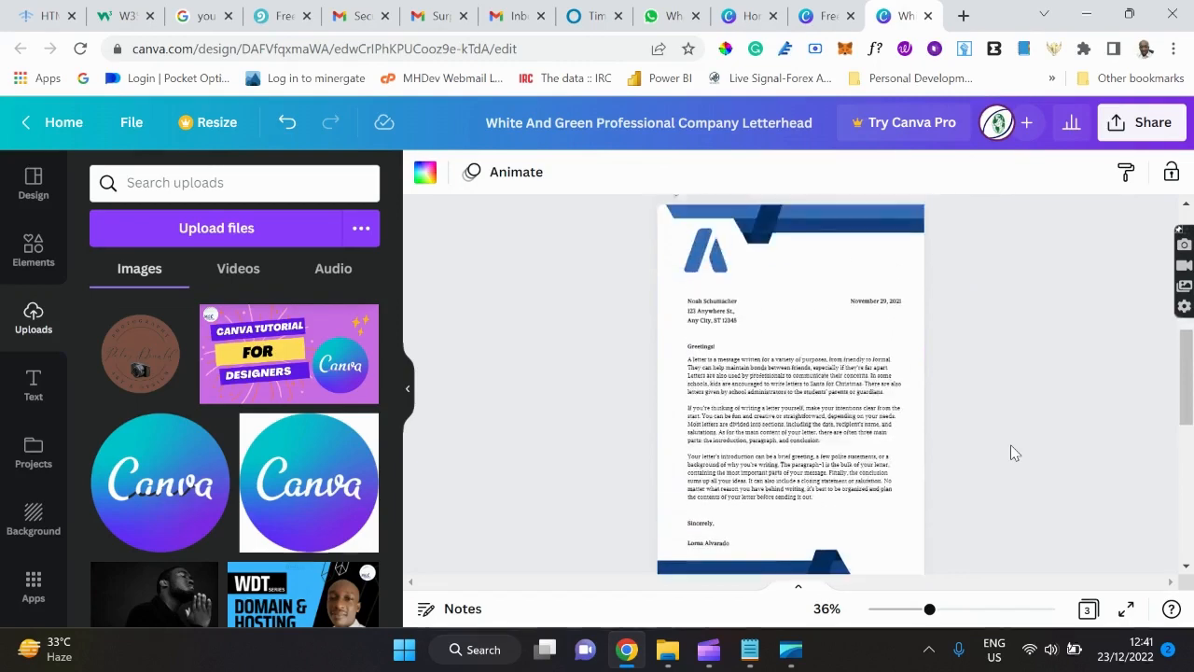
scroll(1015, 454, down, 1)
scroll(1015, 453, down, 3)
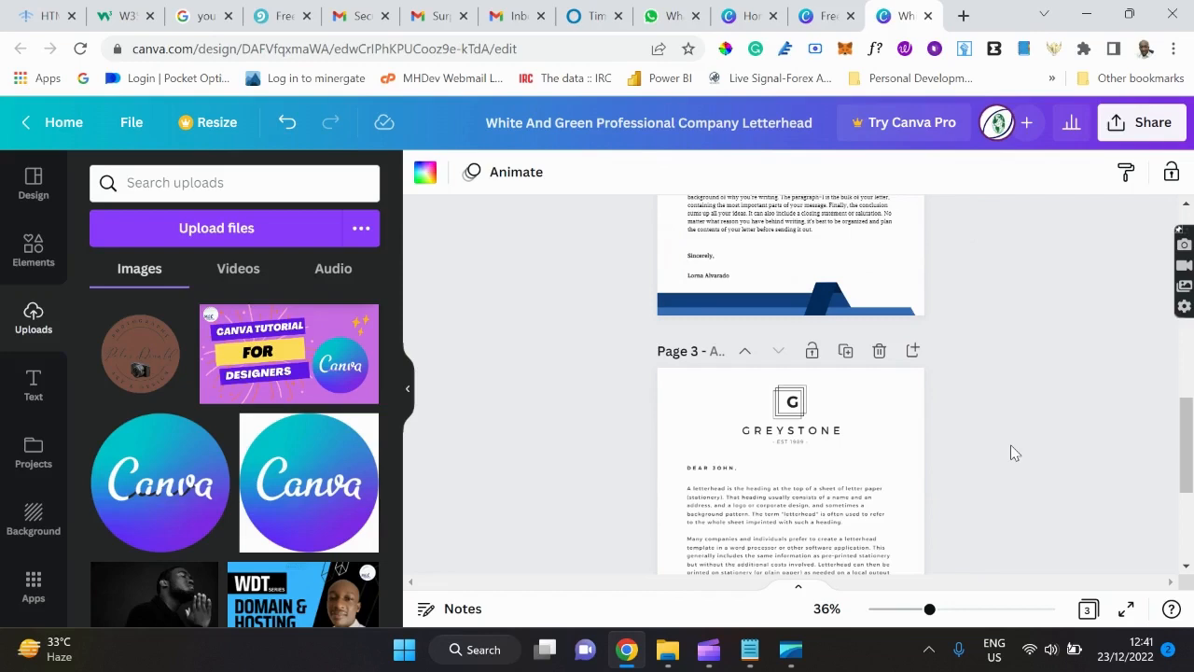
scroll(1015, 452, up, 10)
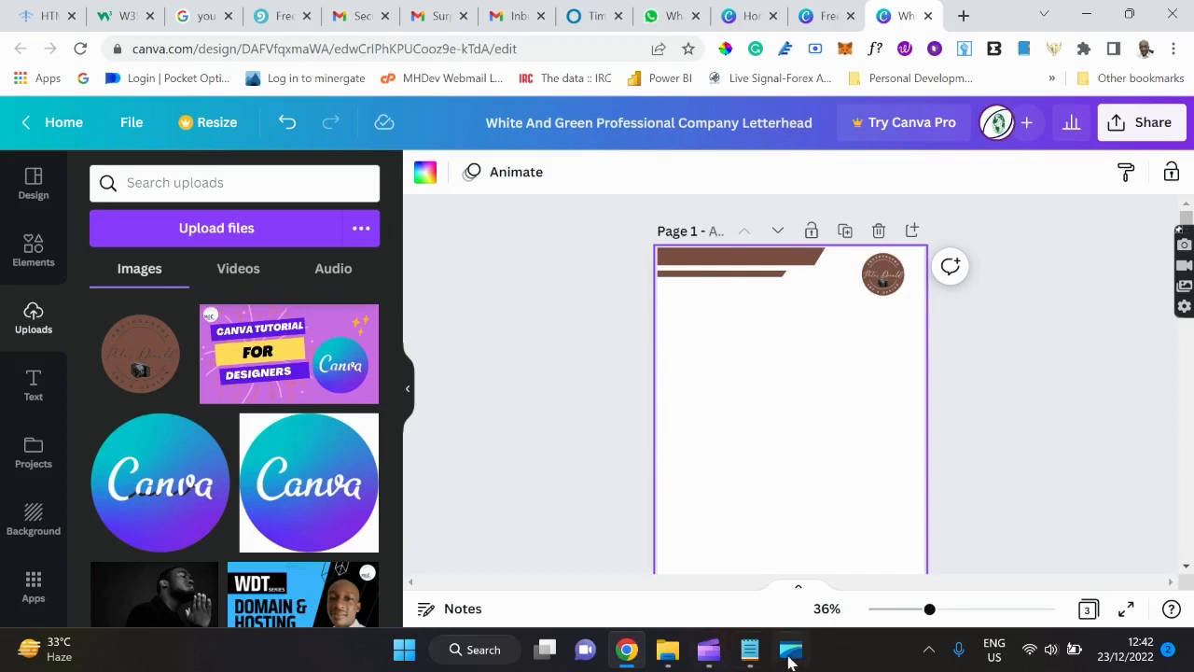
click(752, 653)
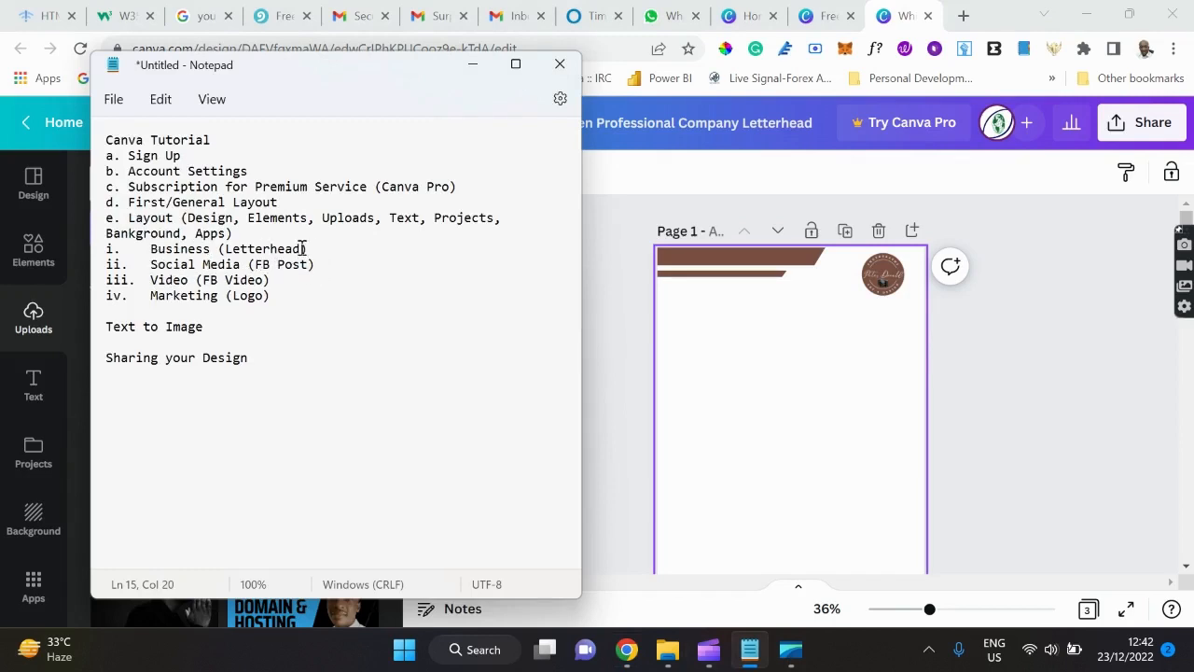
Minimize the Notepad outline after noting the Social Media (FB Post) topic.
click(483, 70)
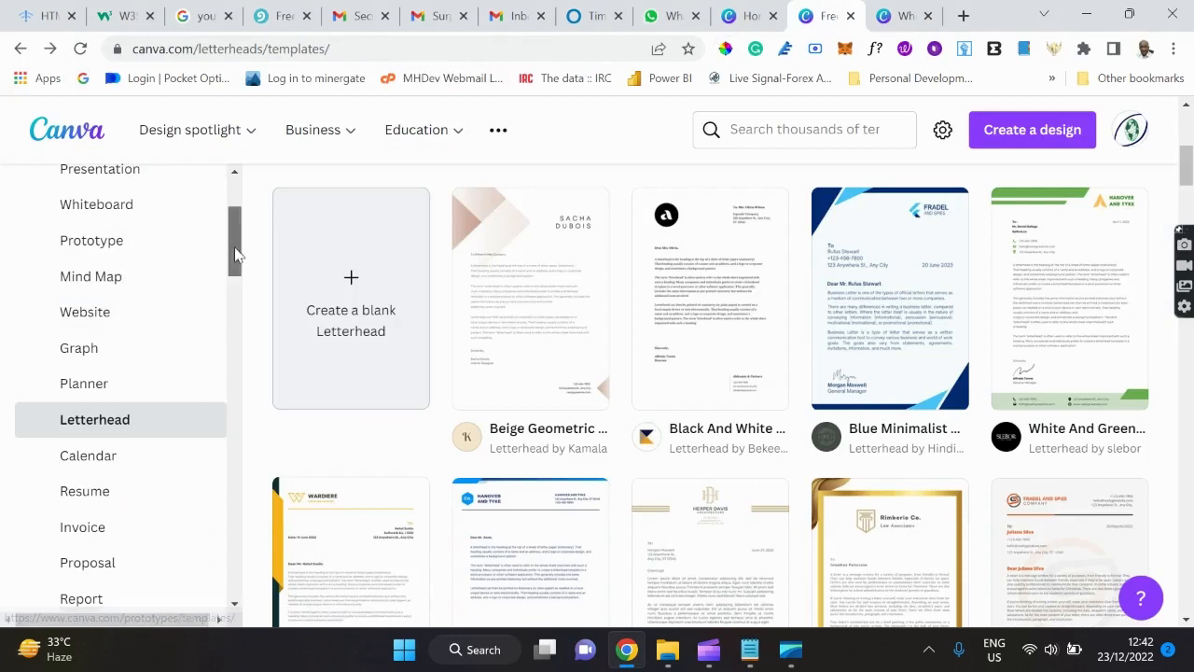
Switch the template categories from Business to Social Media and show Facebook Post templates.
scroll(232, 258, up, 2)
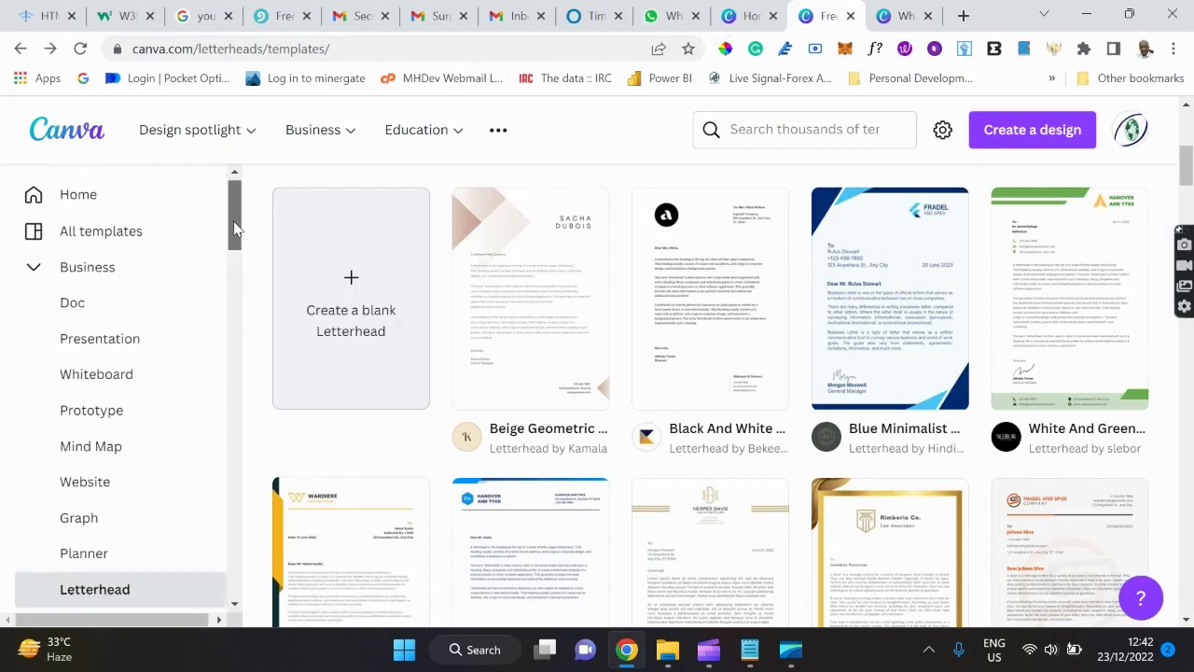
click(35, 274)
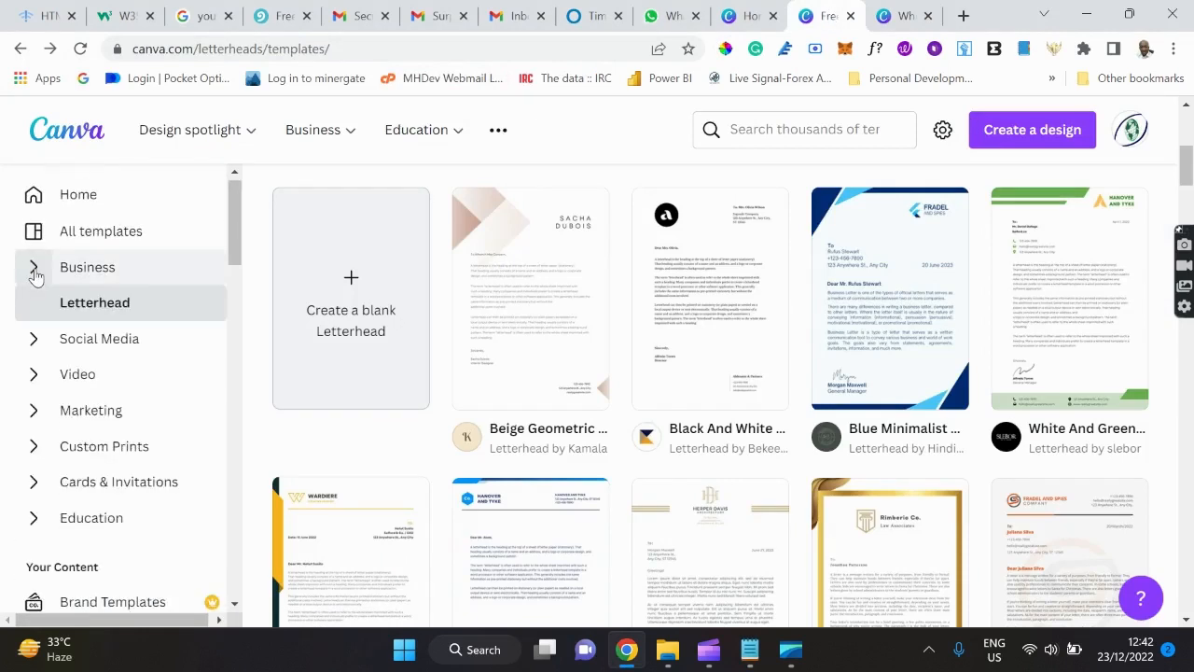
click(35, 344)
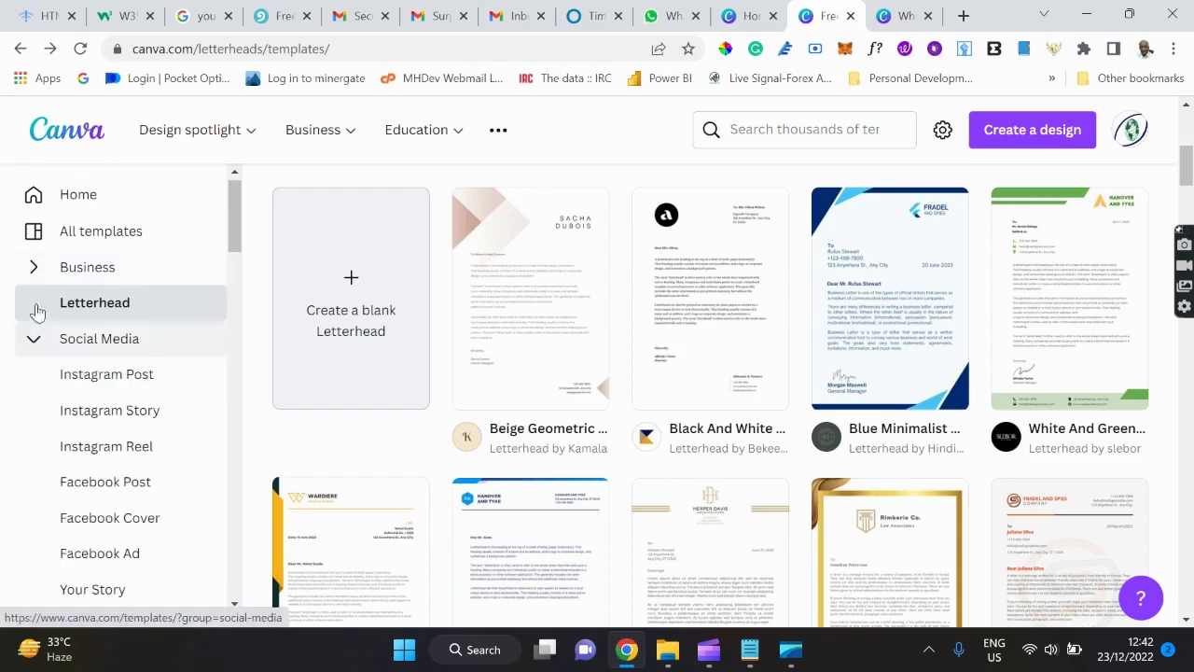
scroll(112, 414, down, 1)
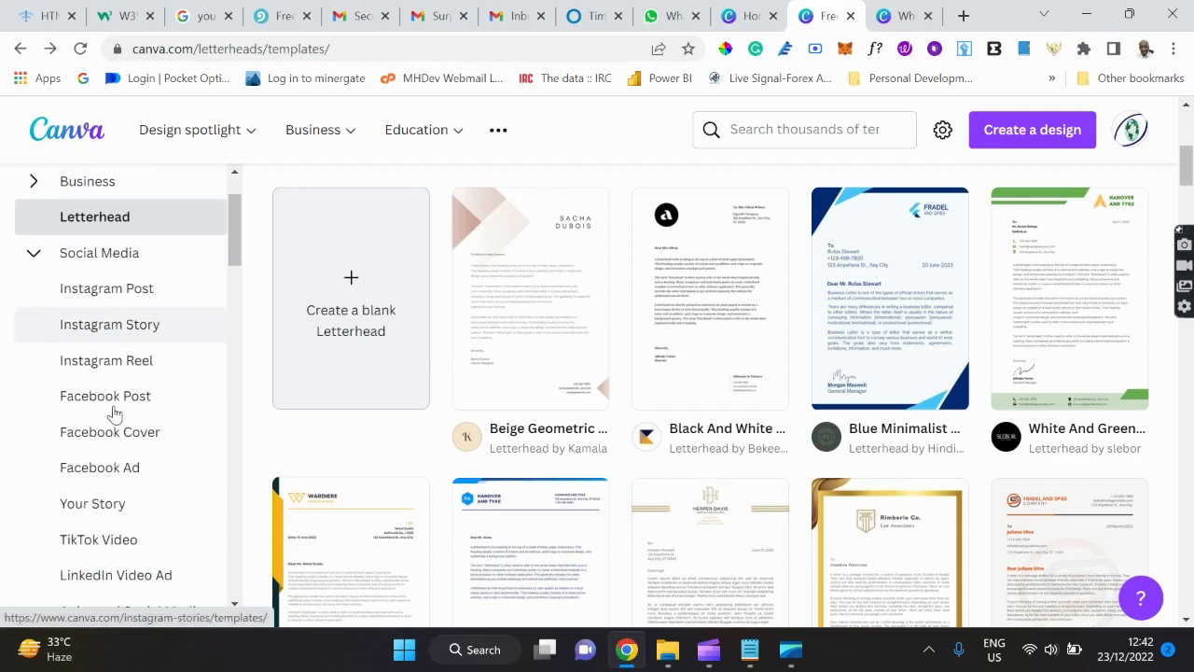
click(114, 413)
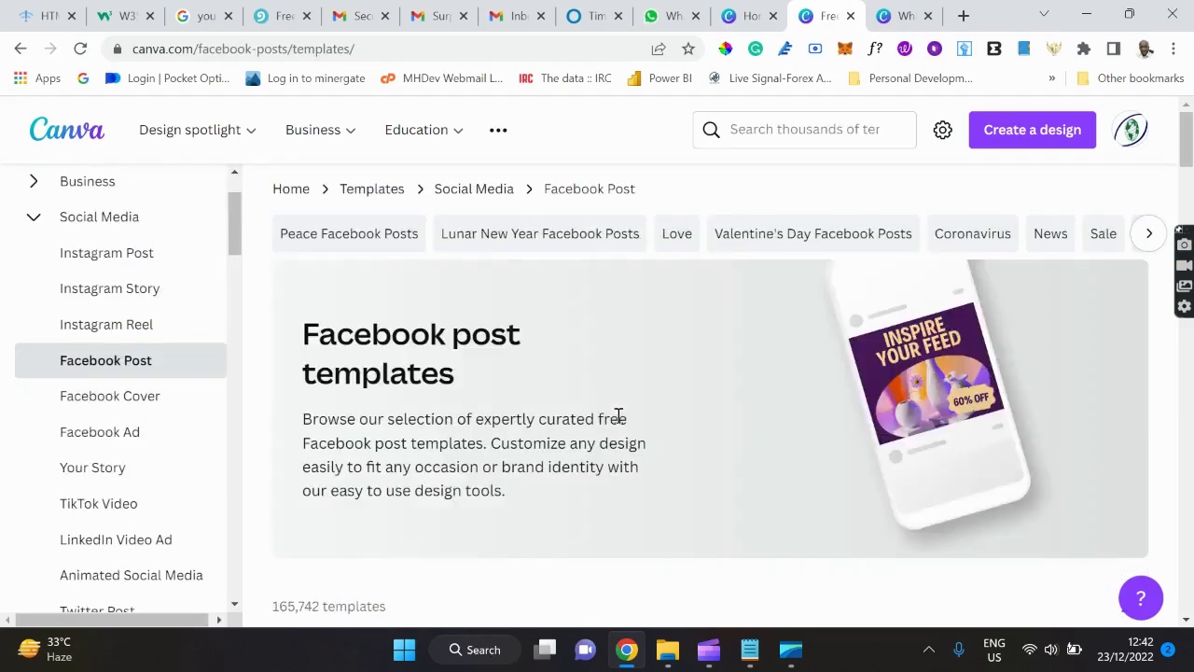
Scroll through the Facebook Post templates grid to locate the Modern Webinar design.
scroll(616, 422, down, 4)
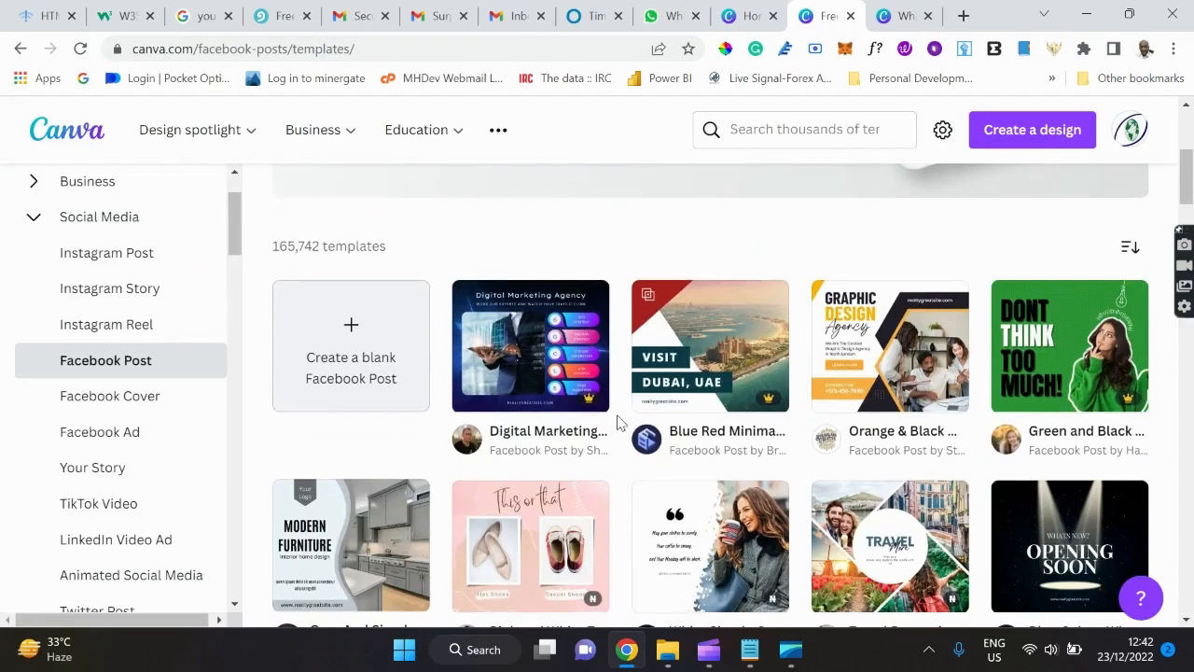
scroll(615, 423, down, 1)
scroll(615, 423, down, 1)
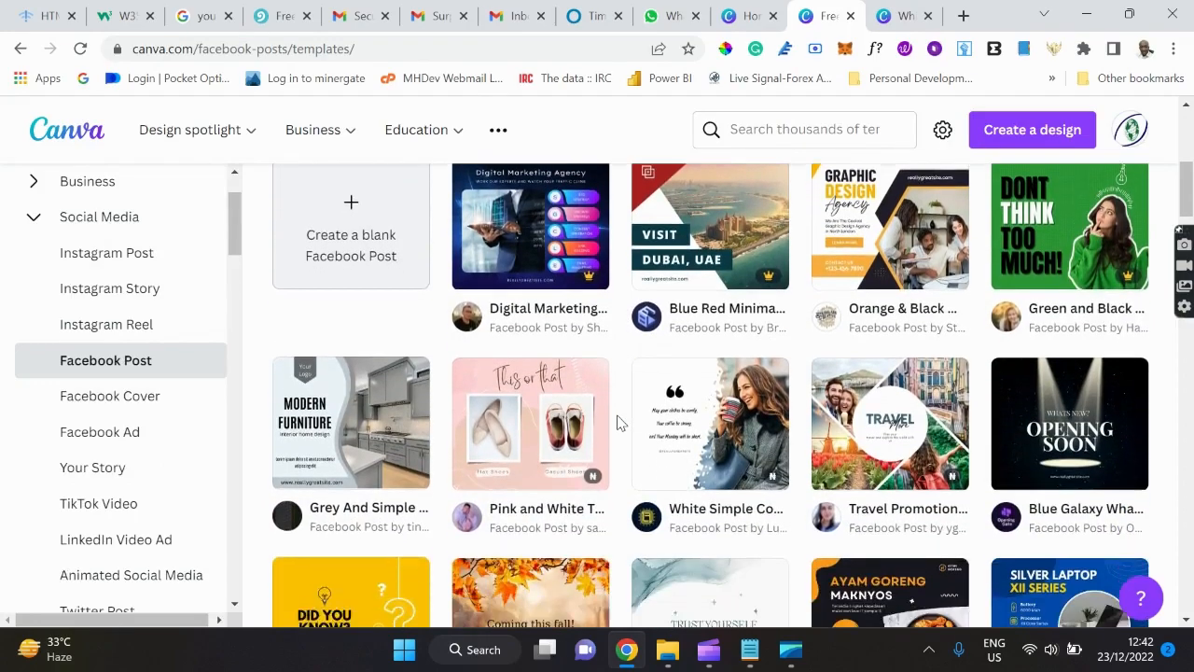
scroll(615, 422, down, 5)
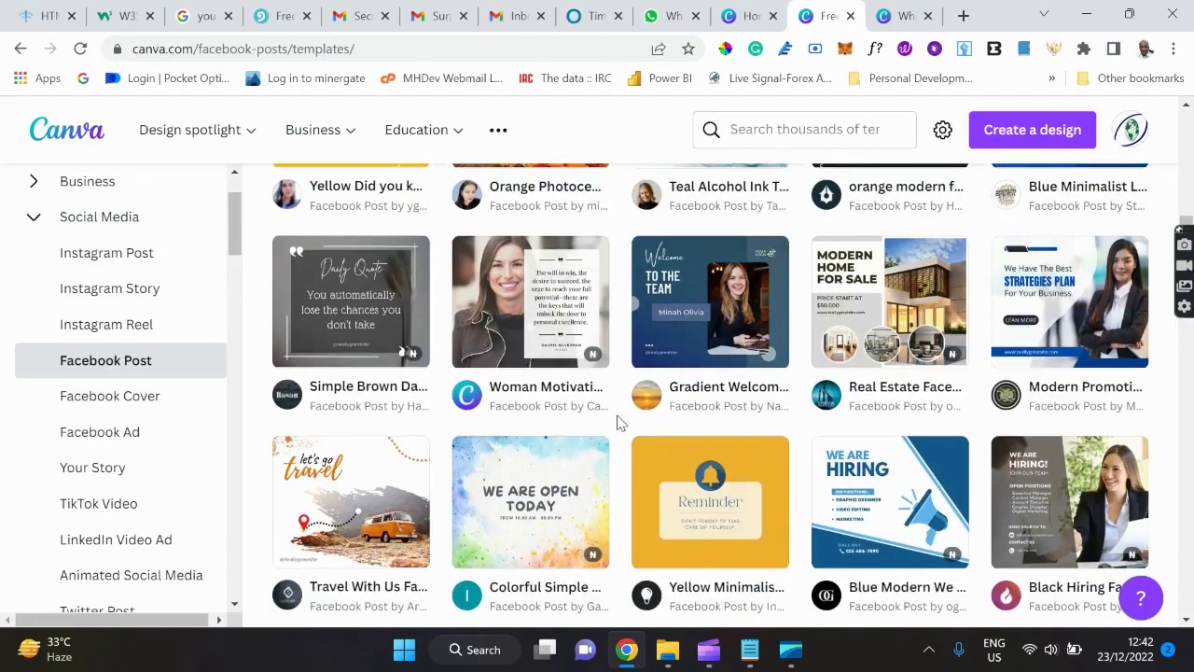
scroll(616, 423, down, 1)
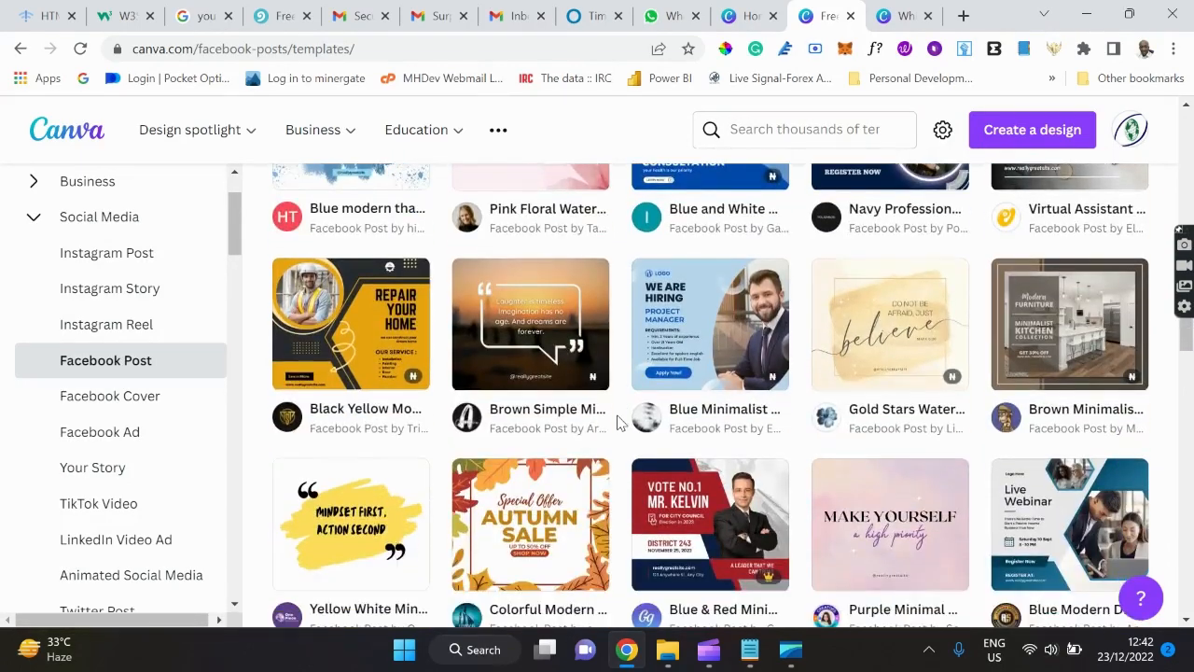
scroll(616, 423, down, 1)
scroll(616, 422, down, 1)
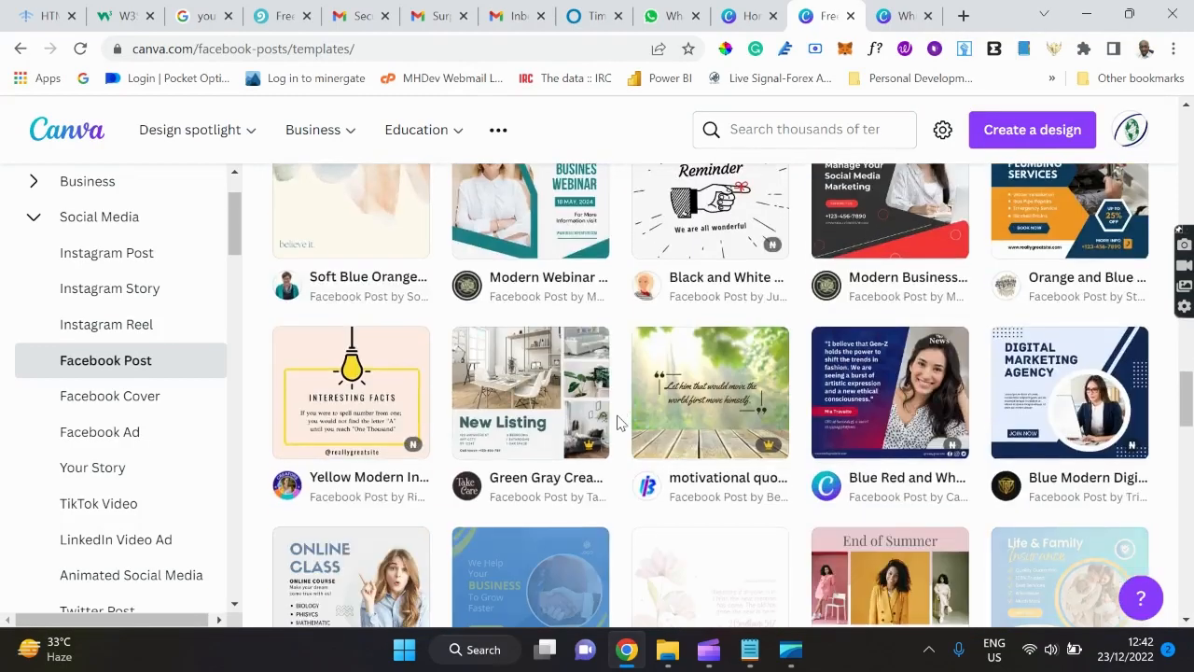
scroll(615, 422, down, 2)
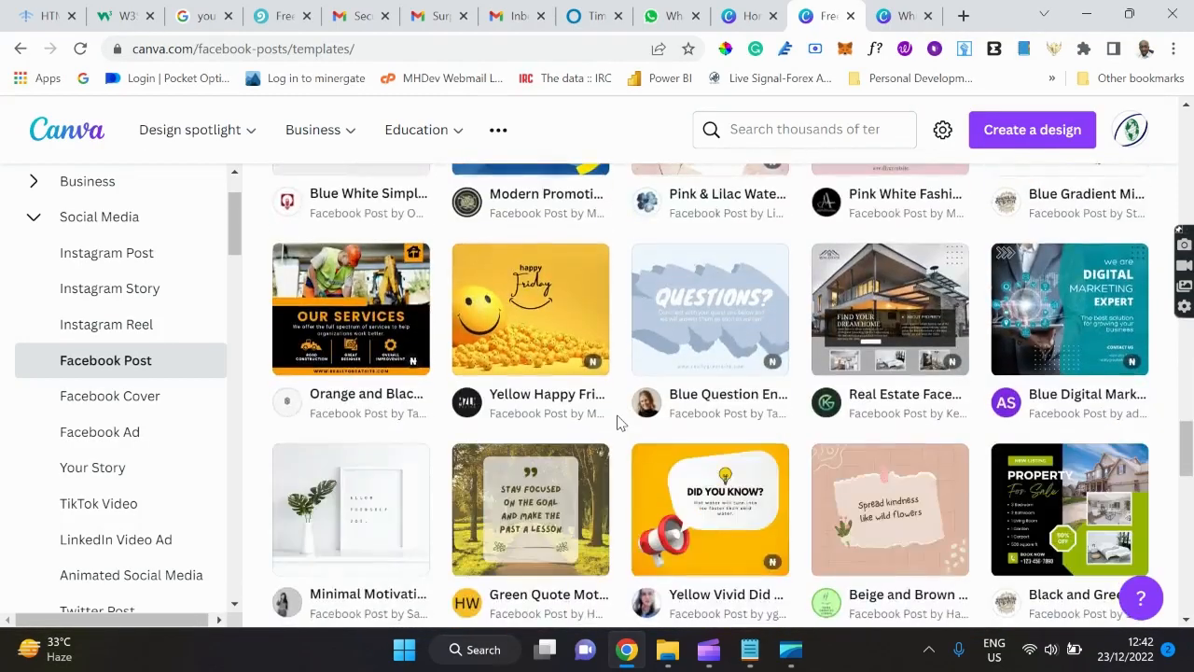
scroll(616, 423, down, 2)
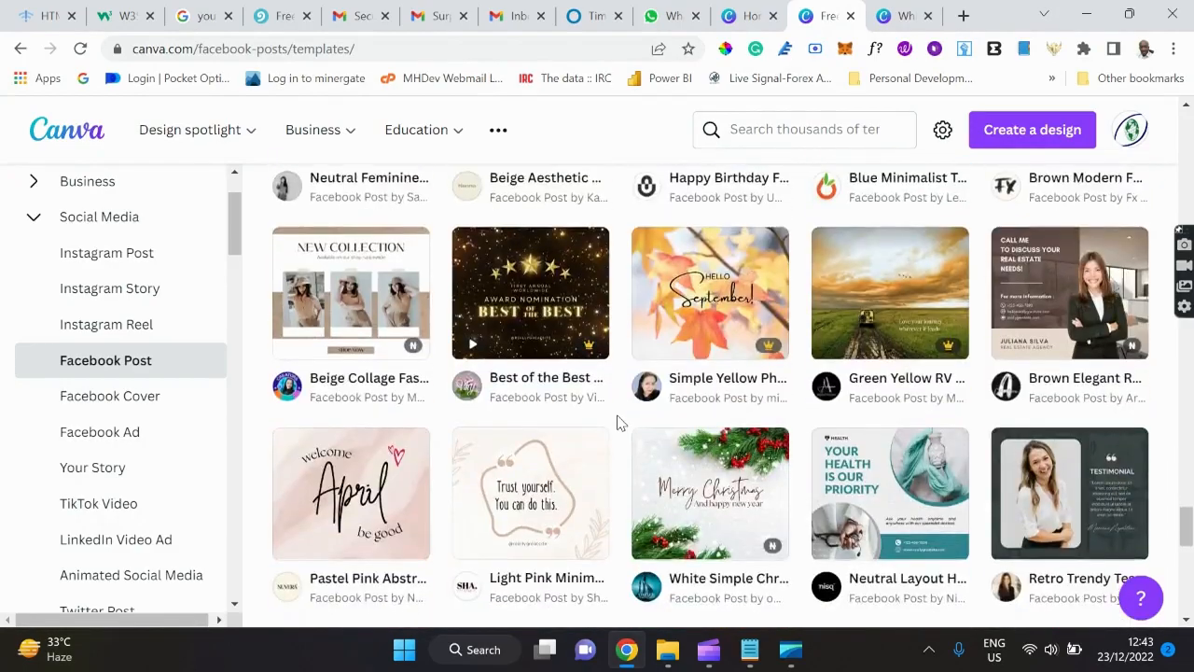
scroll(616, 422, down, 4)
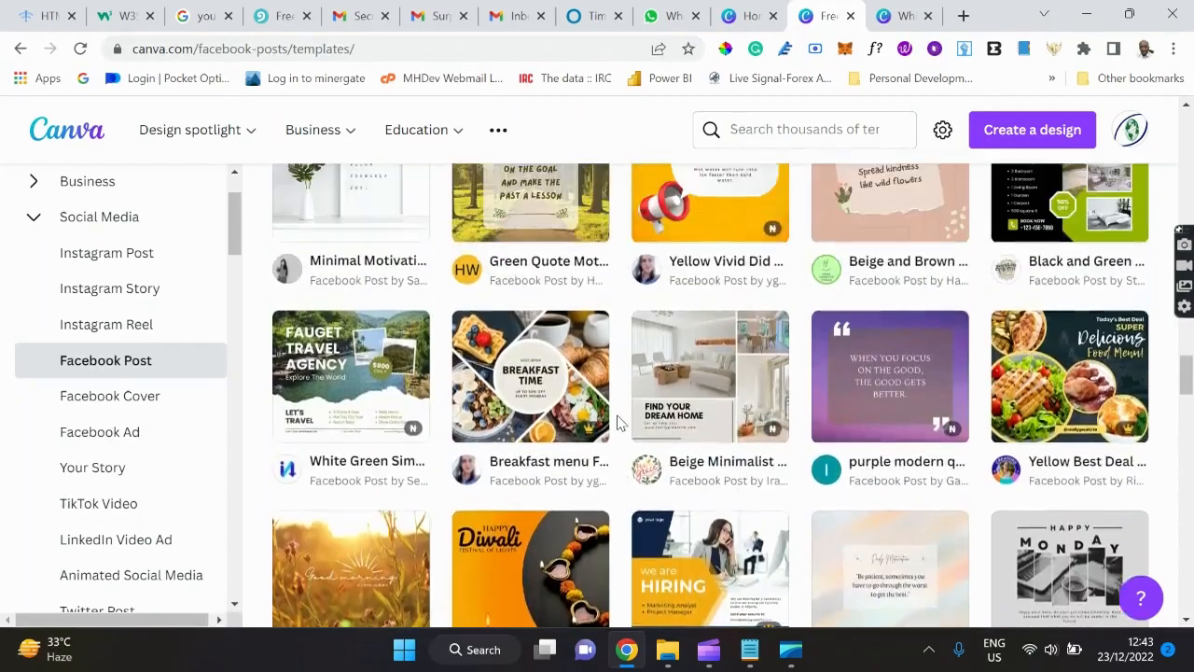
scroll(616, 423, up, 2)
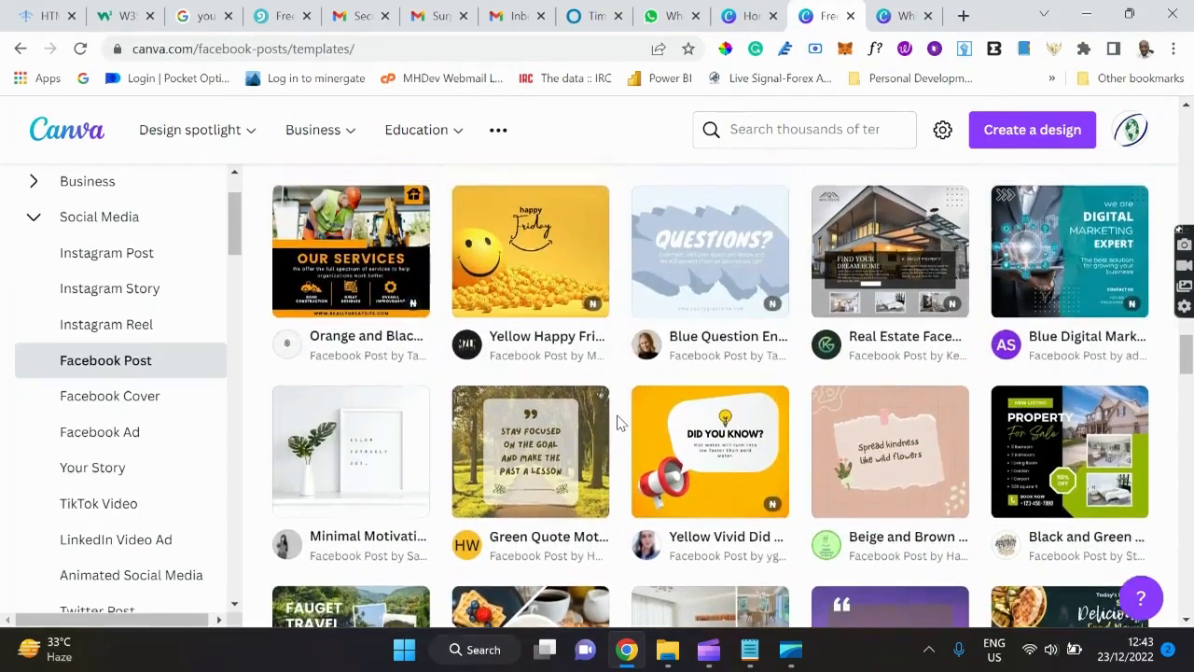
scroll(616, 422, up, 4)
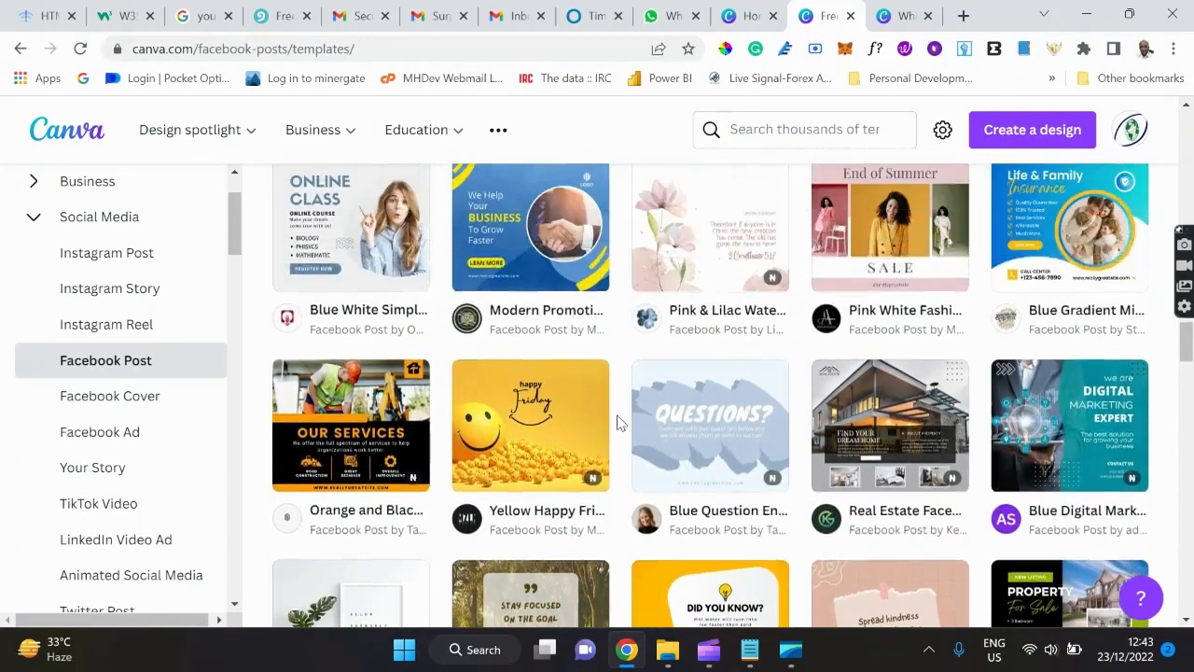
scroll(616, 422, up, 5)
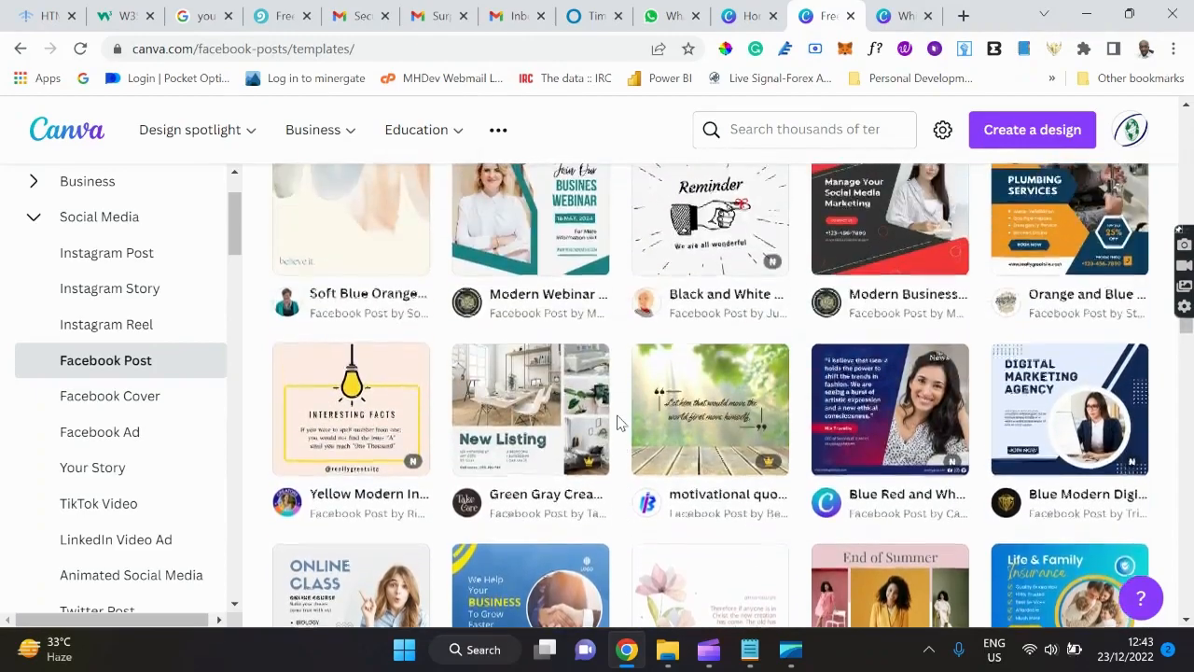
scroll(615, 423, up, 1)
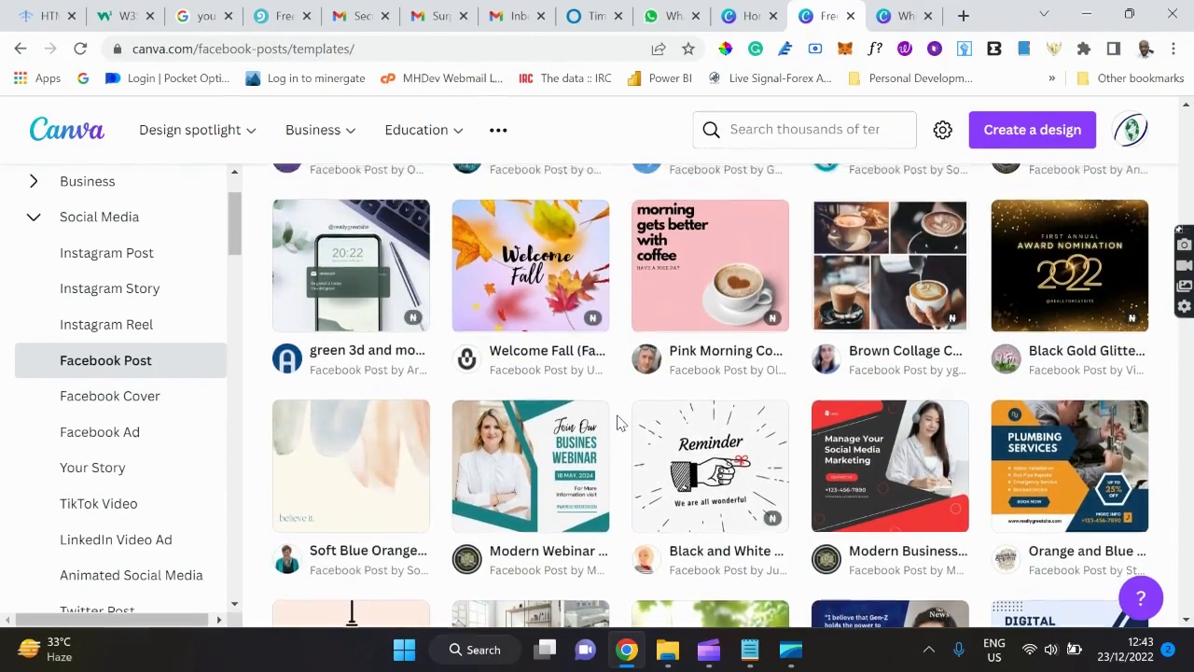
scroll(615, 422, up, 1)
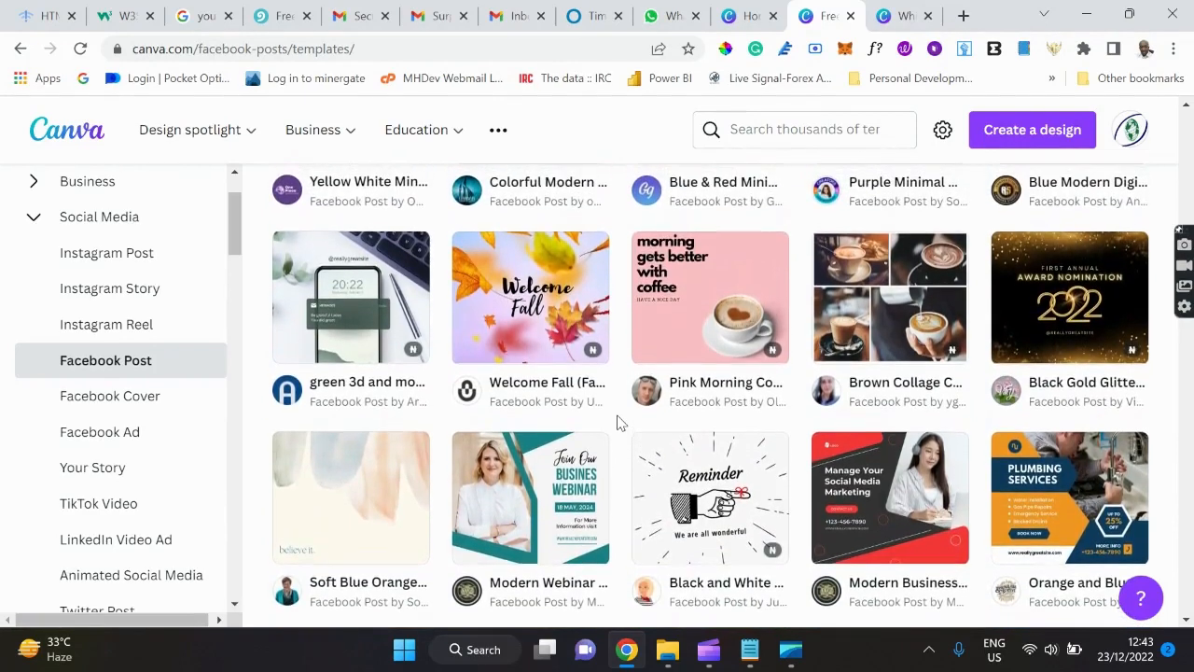
scroll(616, 423, down, 1)
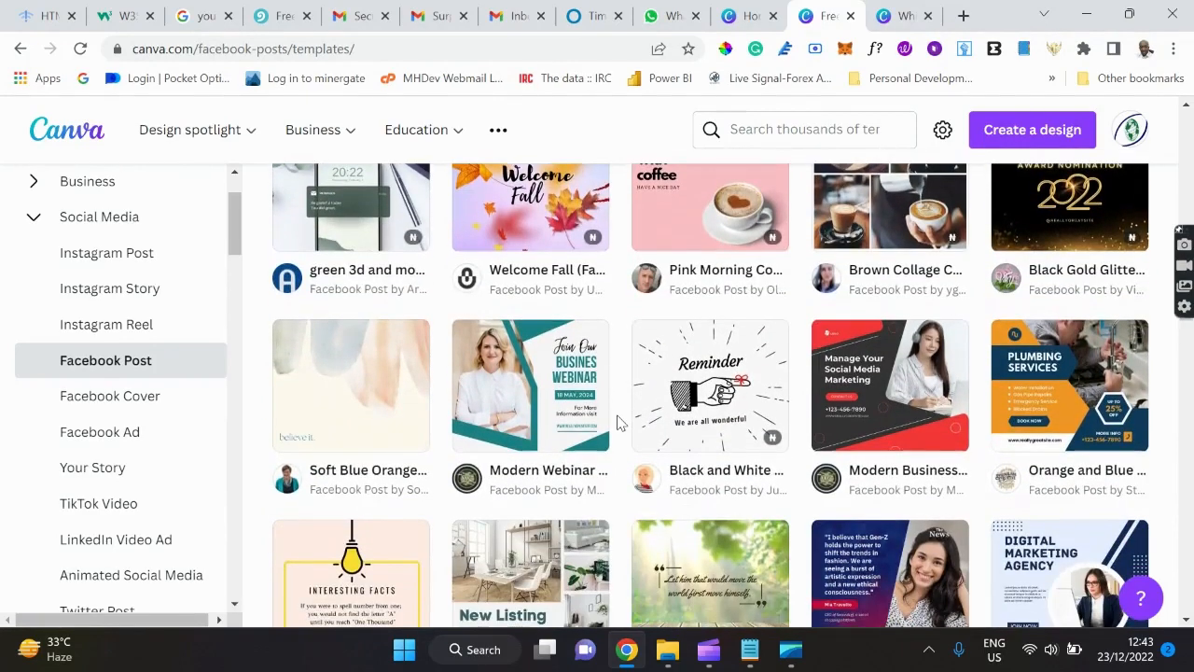
Open the Modern Webinar Business template and customize it as a new design.
click(526, 412)
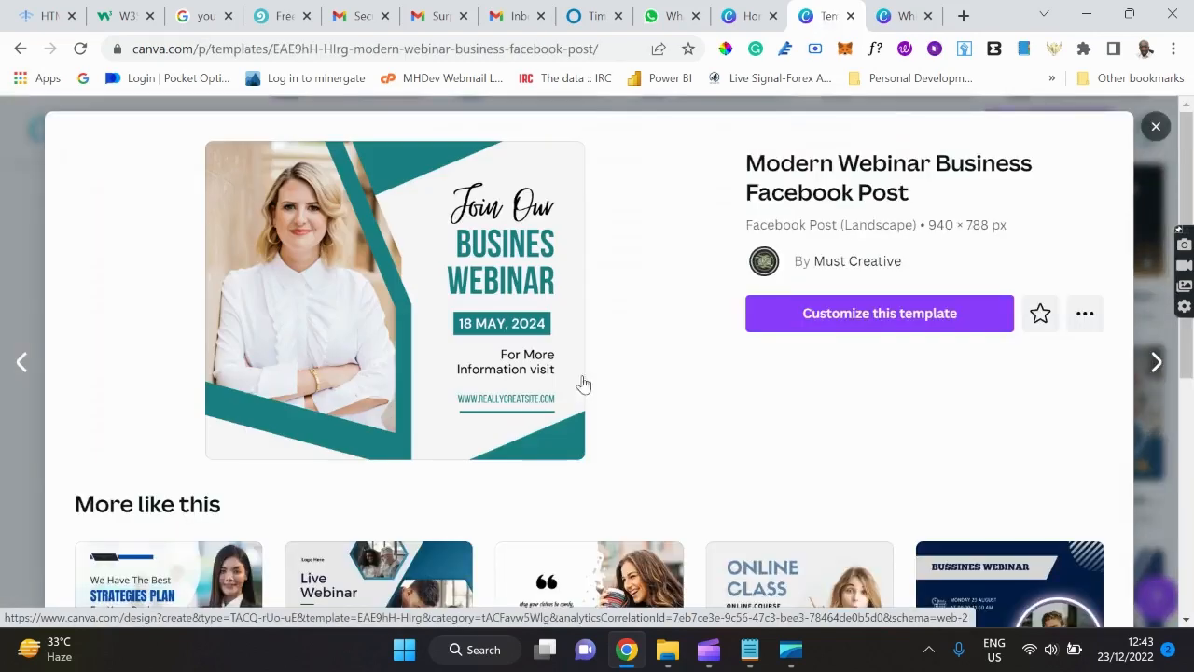
click(835, 322)
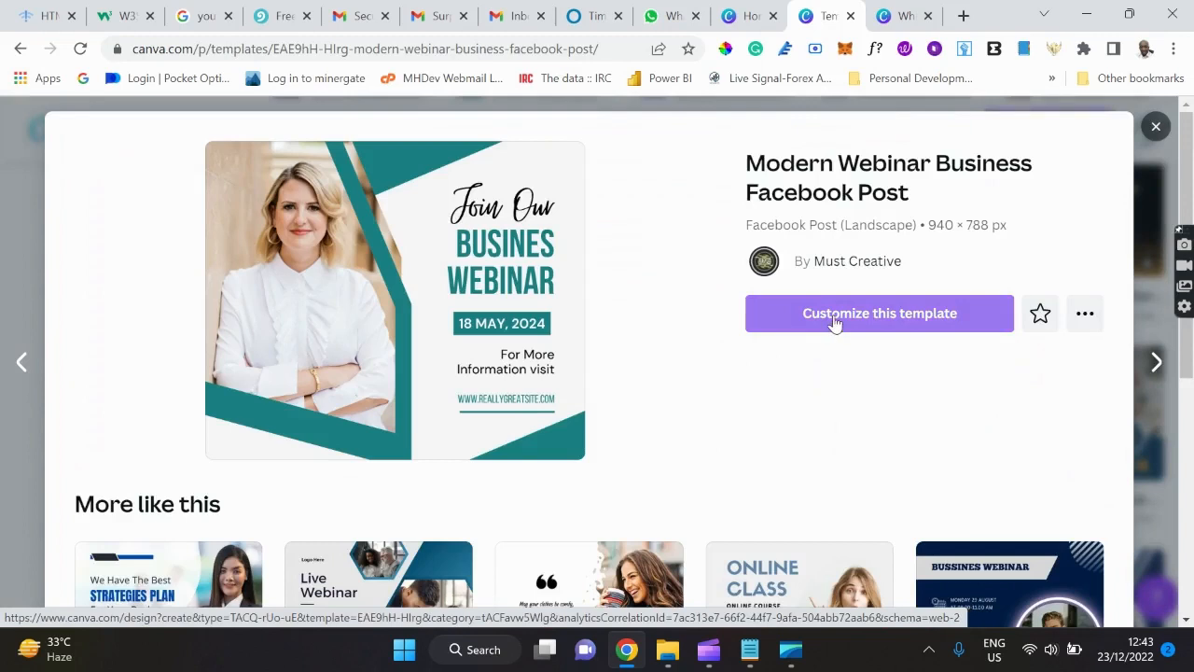
click(835, 322)
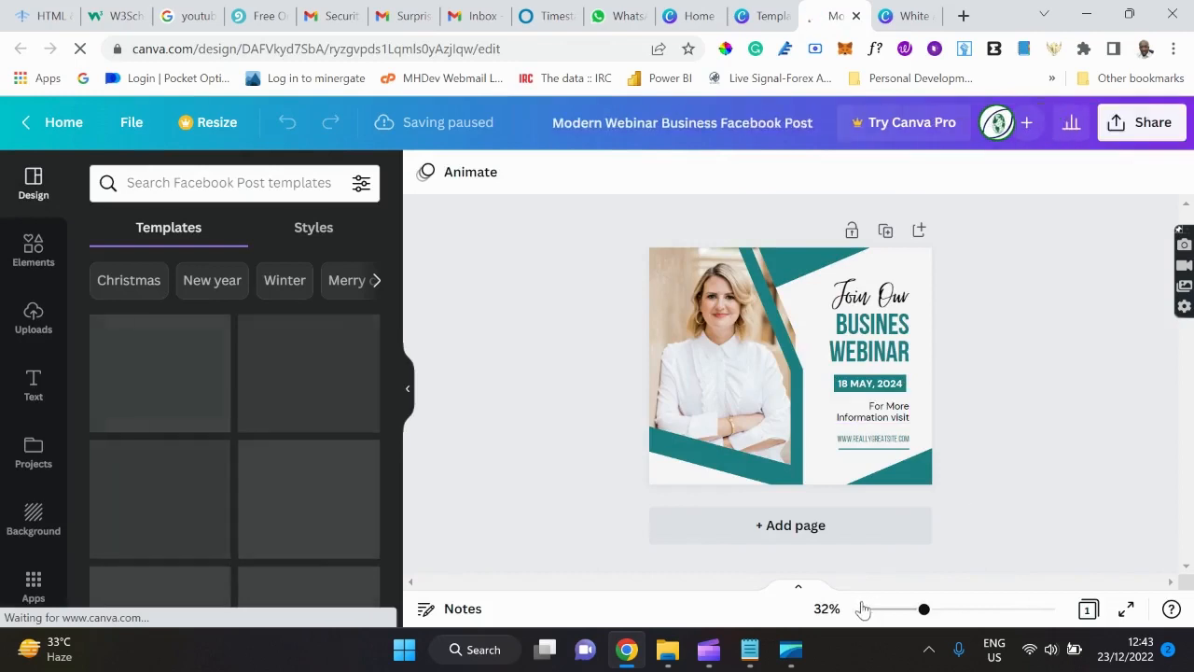
Change the webinar date text from 18 MAY, 2024 to 23 DEC., 2022.
drag(924, 610, 945, 610)
scroll(1056, 372, up, 1)
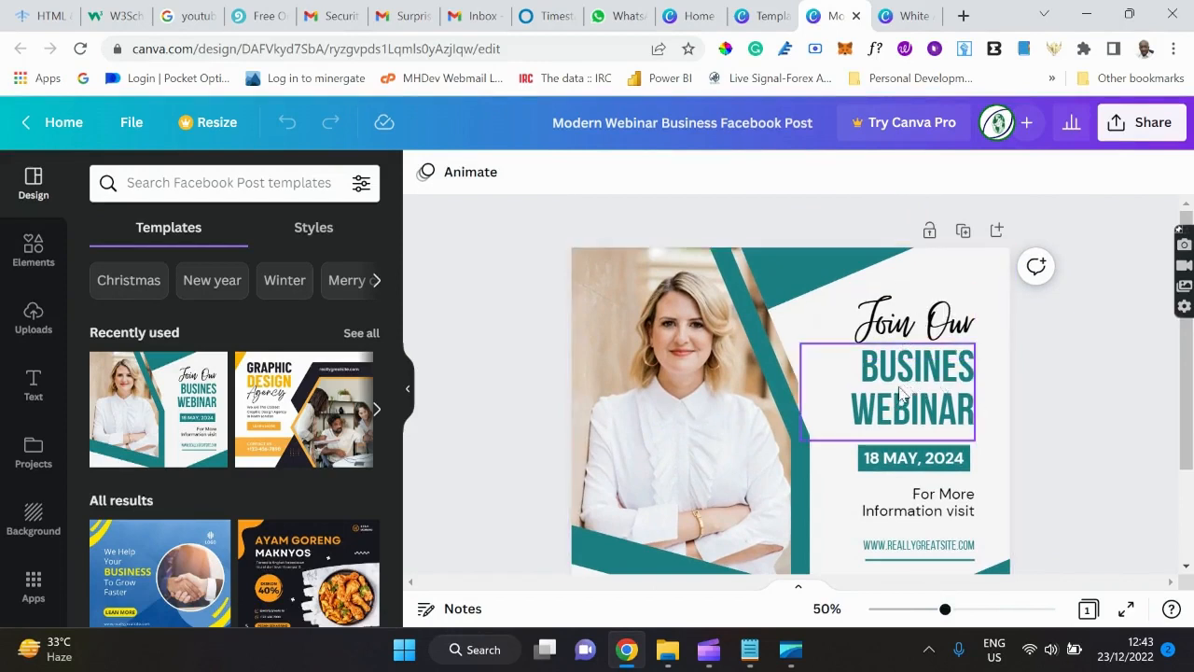
click(888, 467)
click(887, 466)
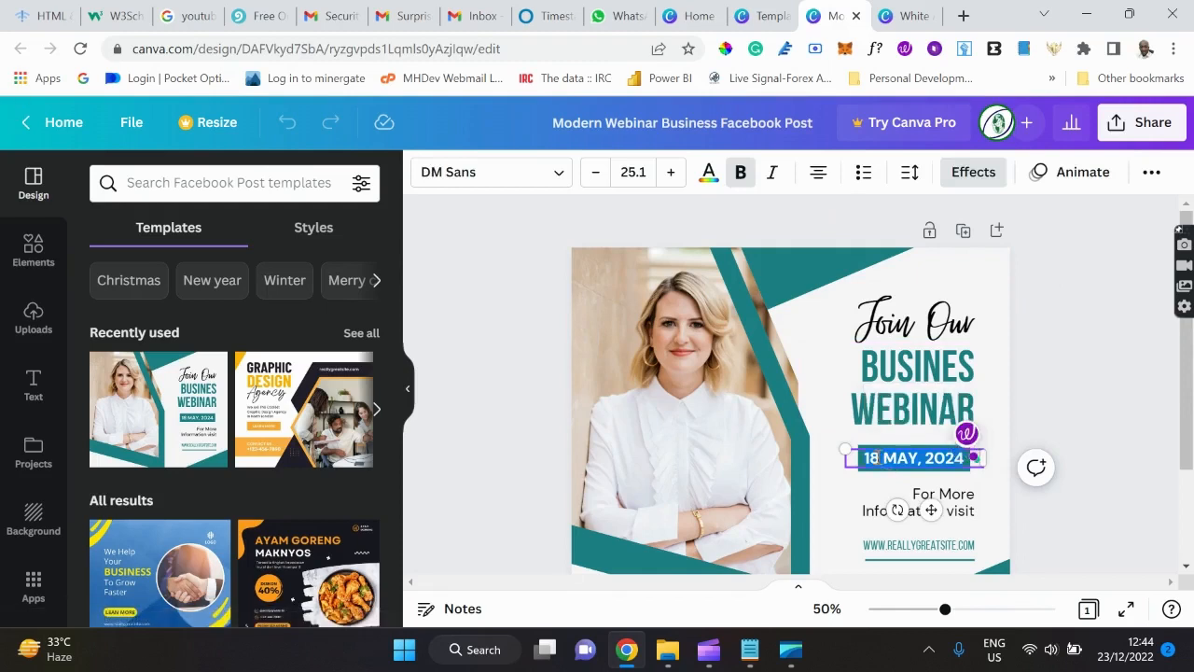
key(BackSpace)
key(BackSpace)
key(BackSpace)
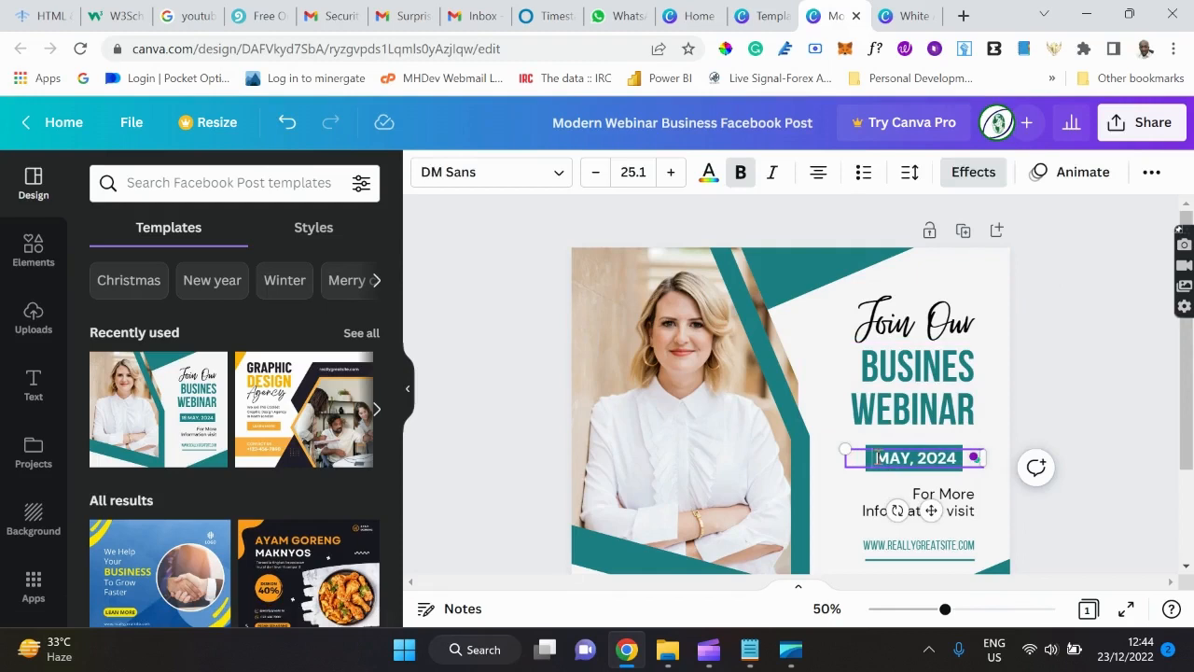
text(23)
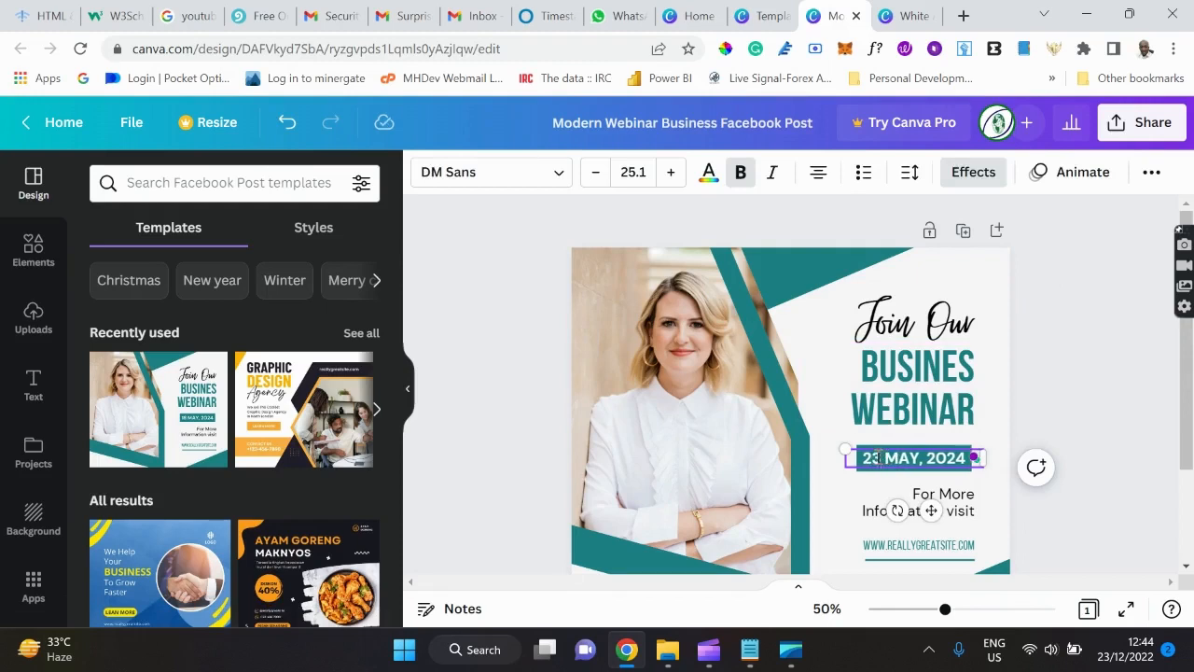
key(BackSpace)
key(BackSpace)
key(BackSpace)
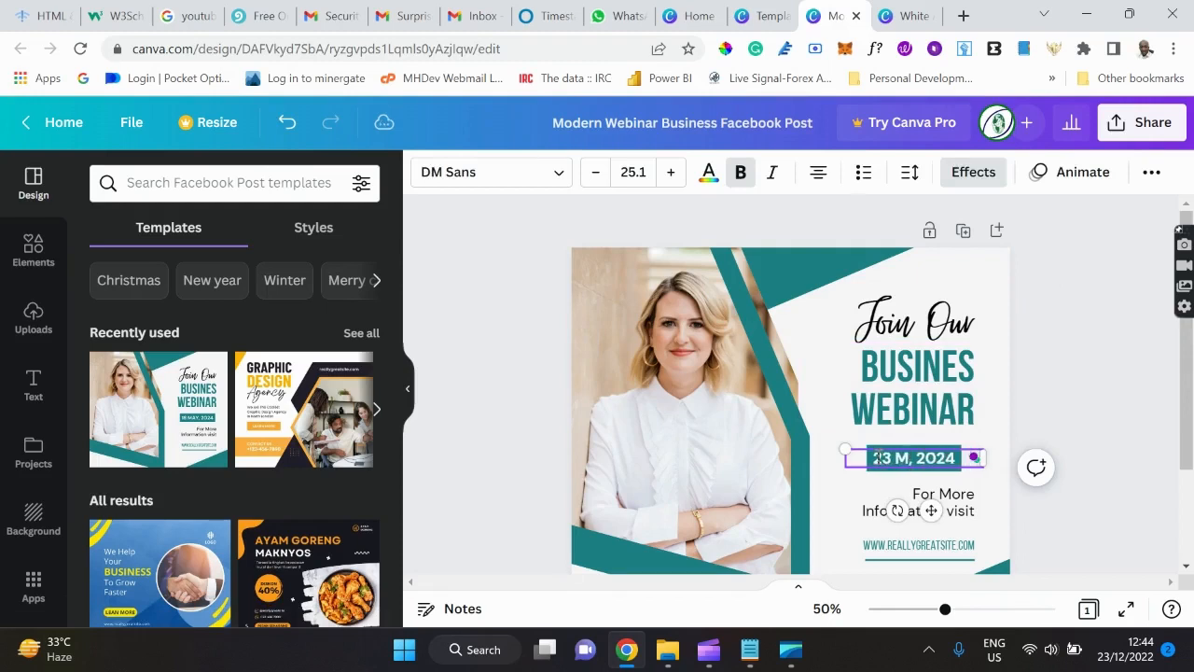
text(DE)
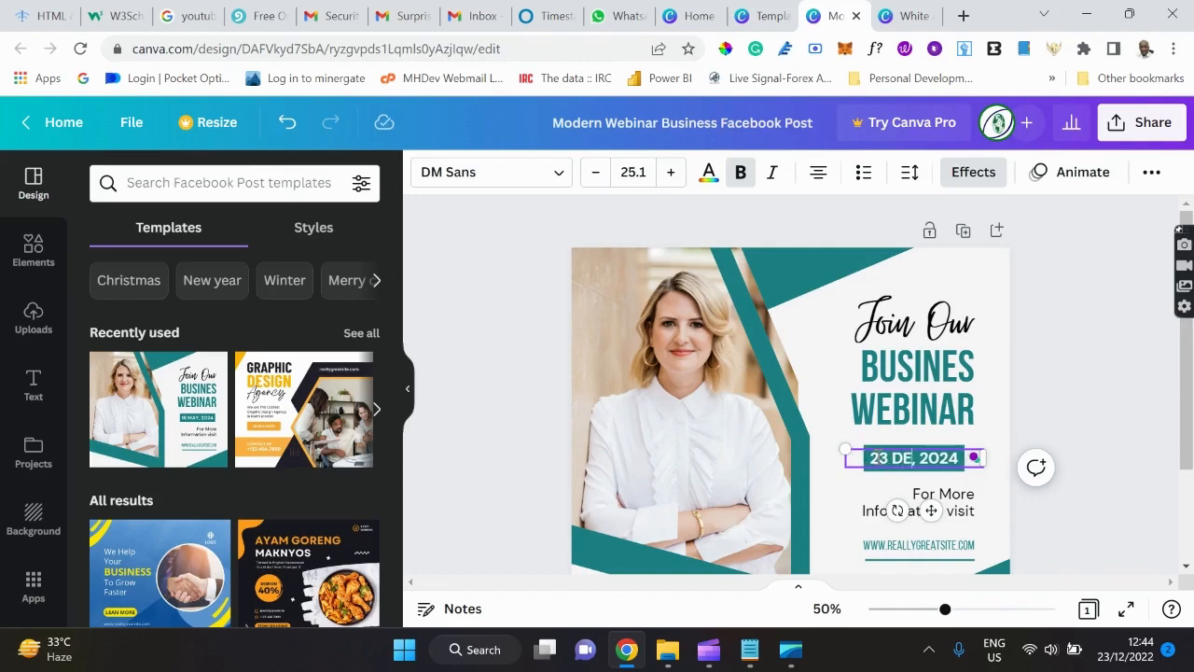
text(C.)
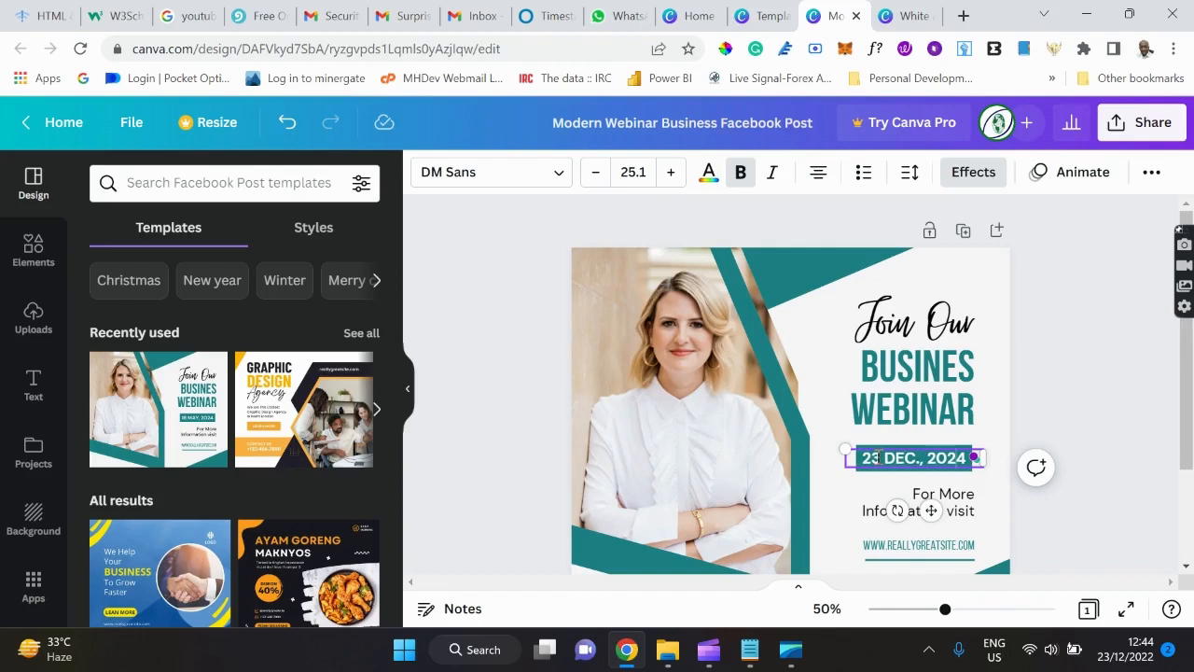
key(BackSpace)
text(2)
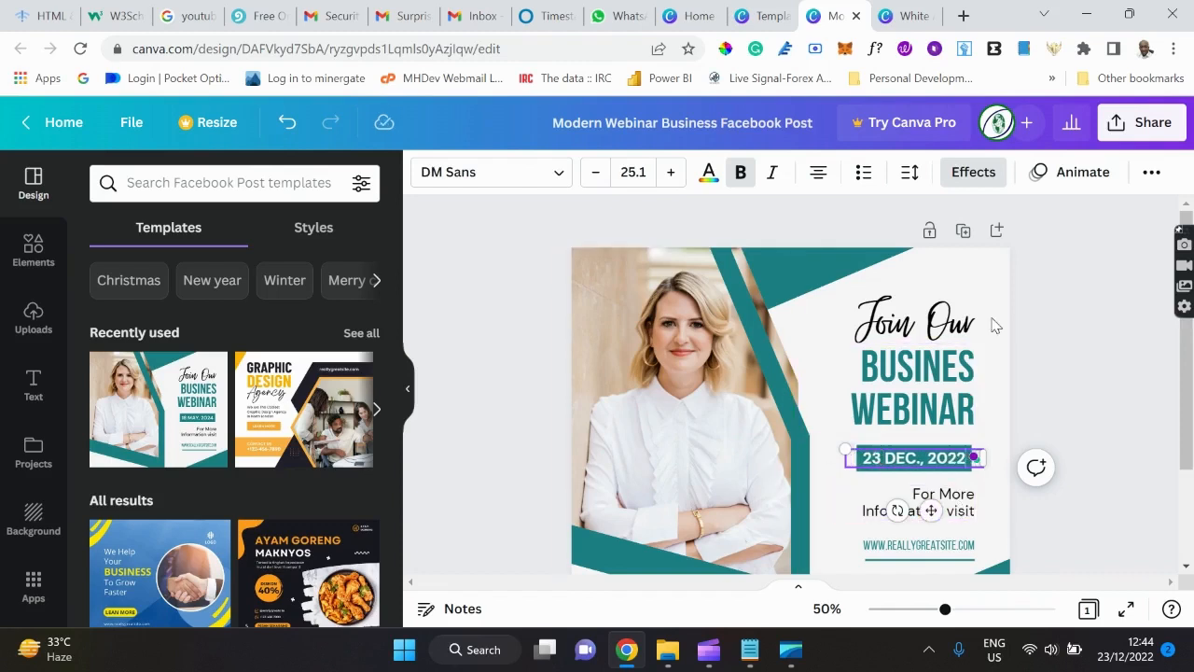
scroll(930, 407, down, 1)
scroll(930, 408, down, 3)
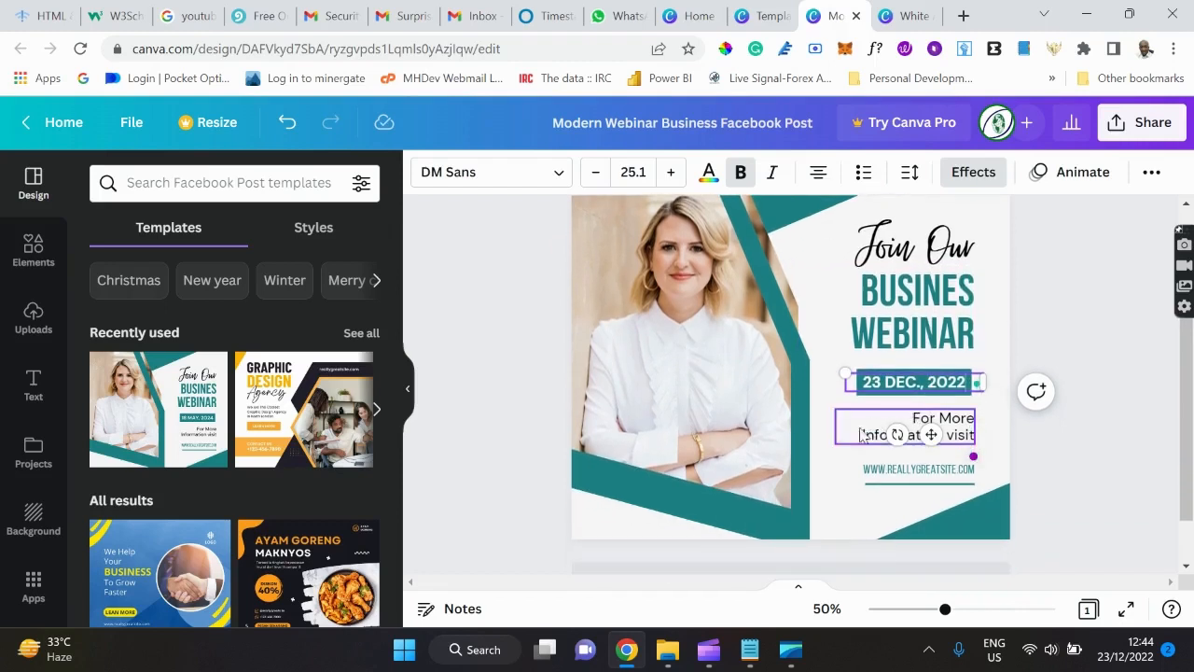
double_click(933, 470)
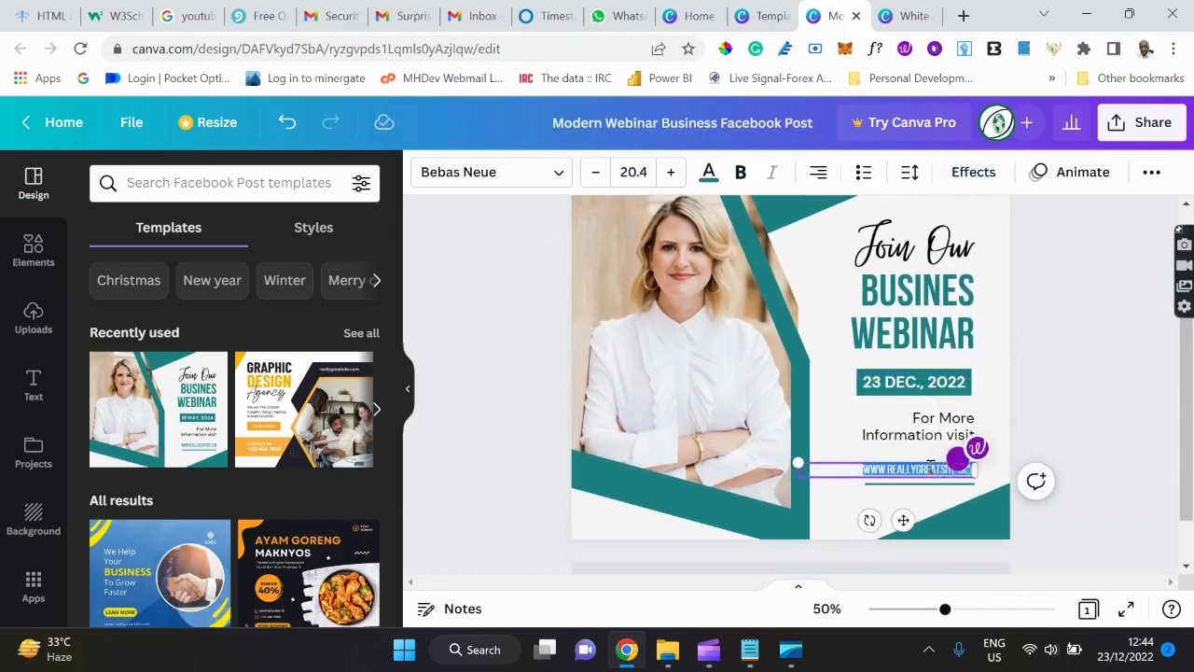
click(898, 469)
key(BackSpace)
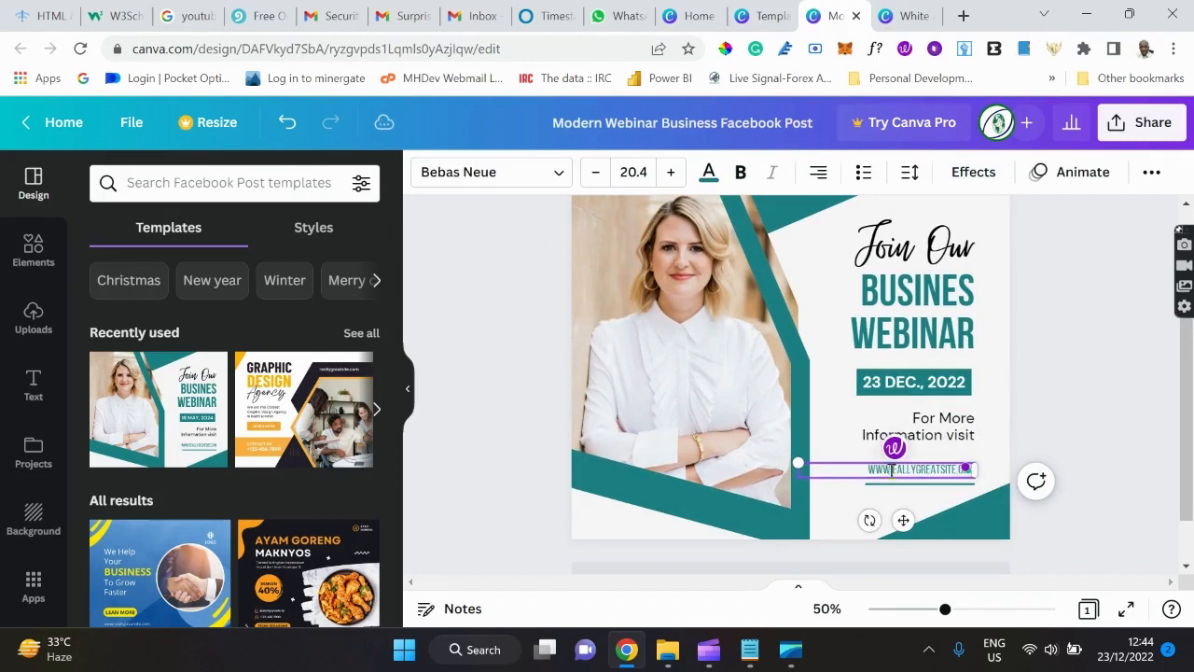
text(.)
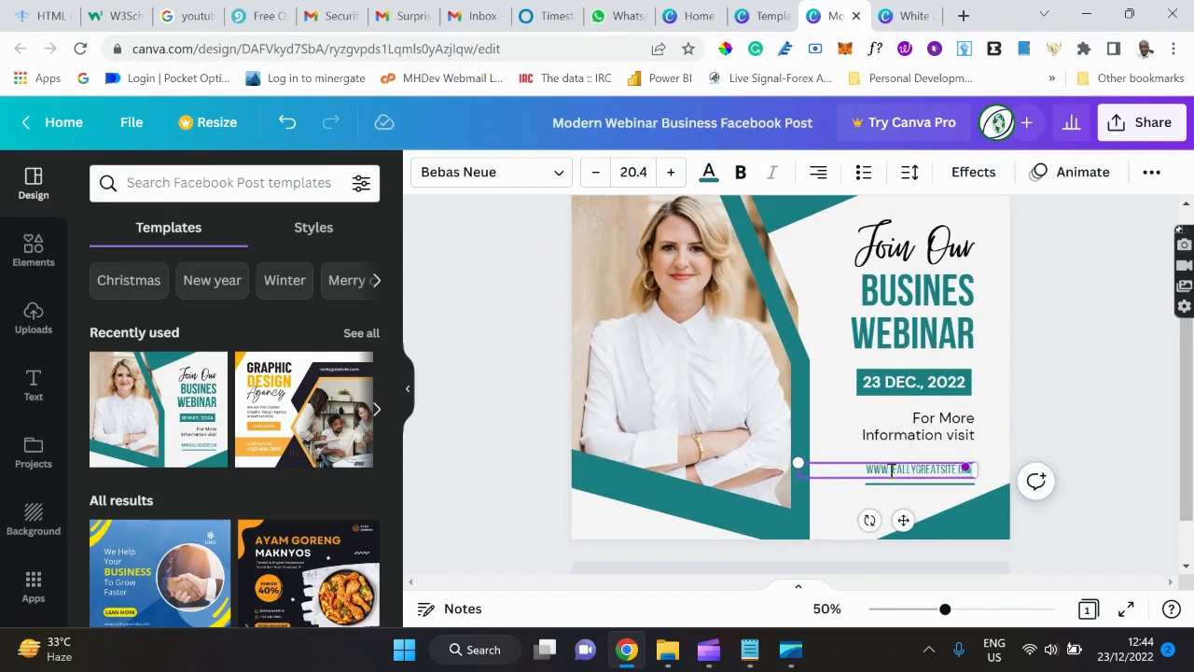
text(MIDD)
text(EVGLOBA)
key(Delete)
key(Delete)
key(Delete)
key(Delete)
key(Delete)
key(Delete)
key(Delete)
key(Delete)
key(Delete)
key(Delete)
key(Delete)
key(Delete)
key(Delete)
drag(944, 610, 953, 610)
click(1021, 382)
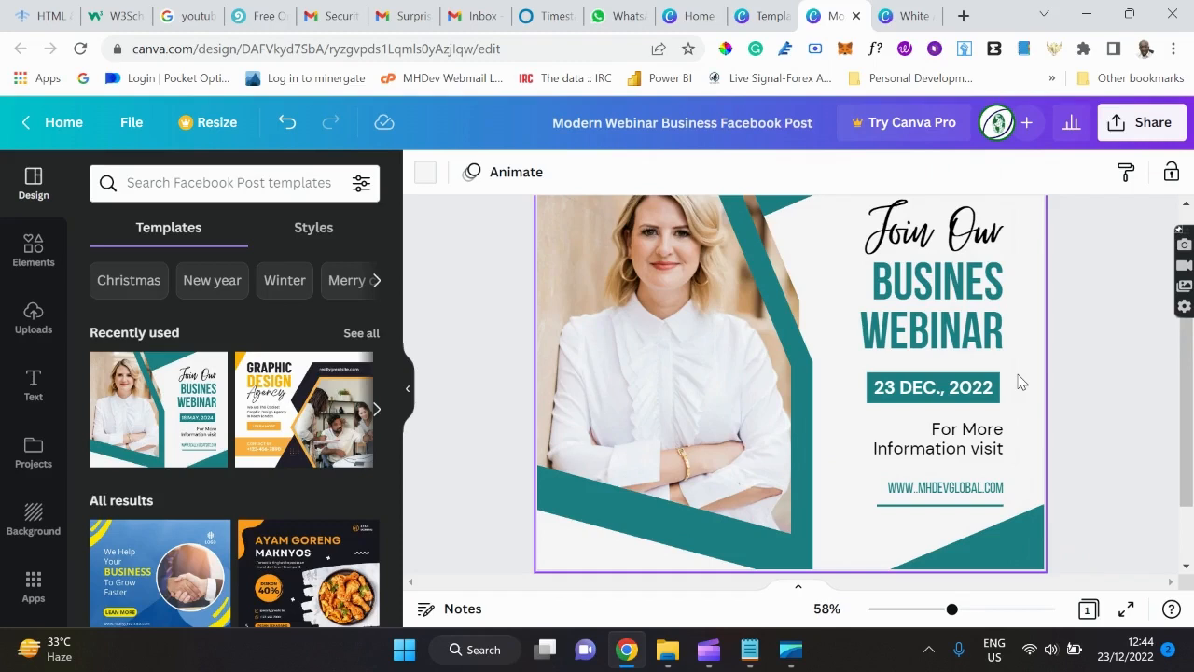
scroll(1018, 382, up, 2)
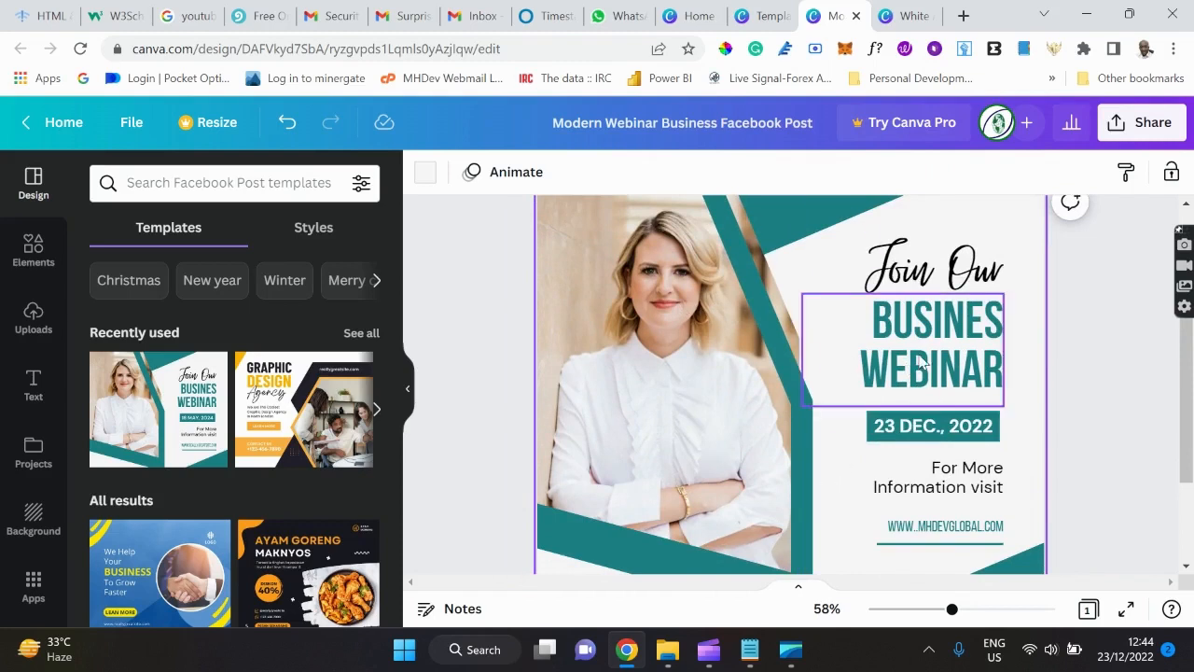
scroll(806, 369, up, 3)
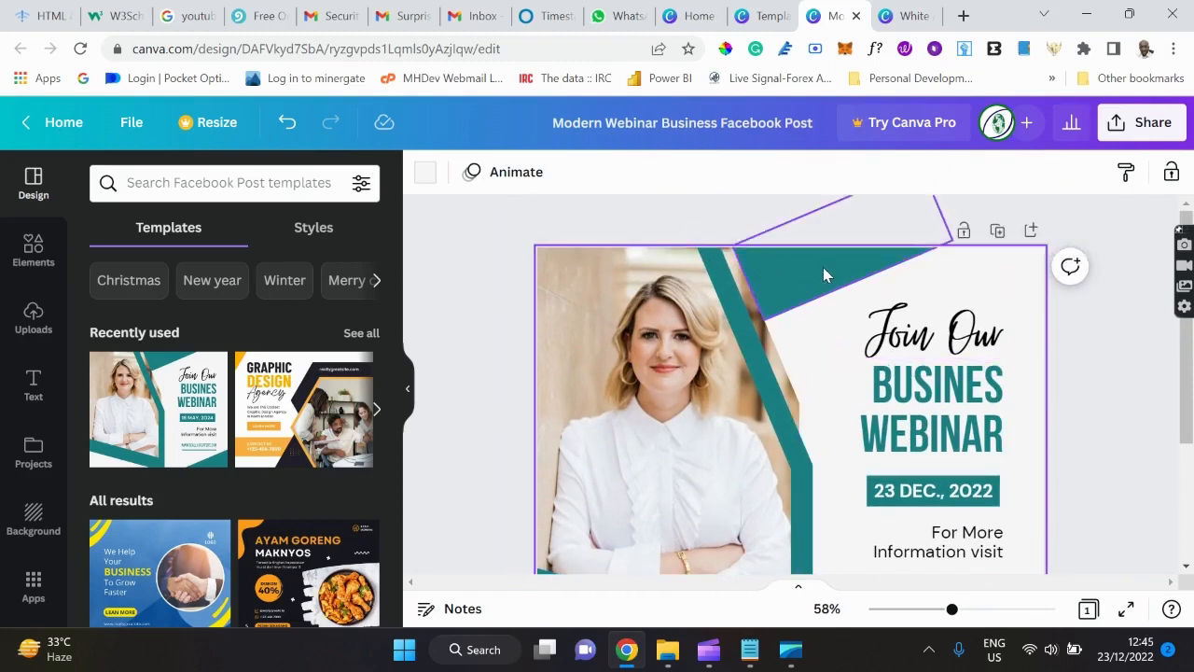
click(928, 17)
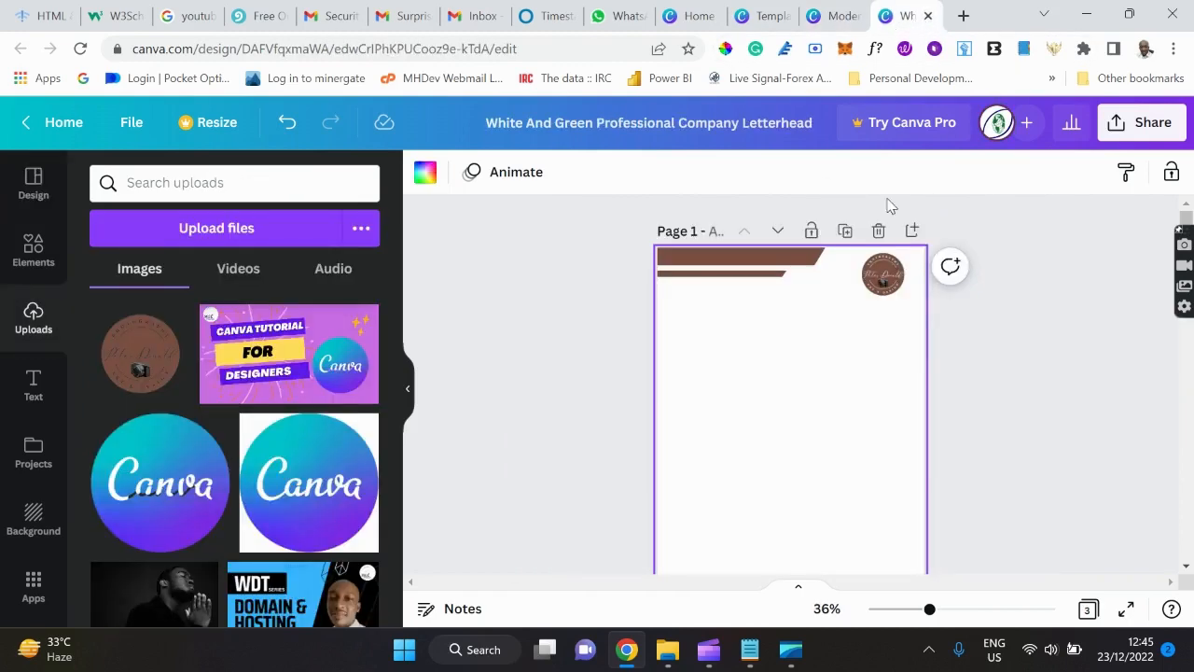
scroll(849, 354, down, 3)
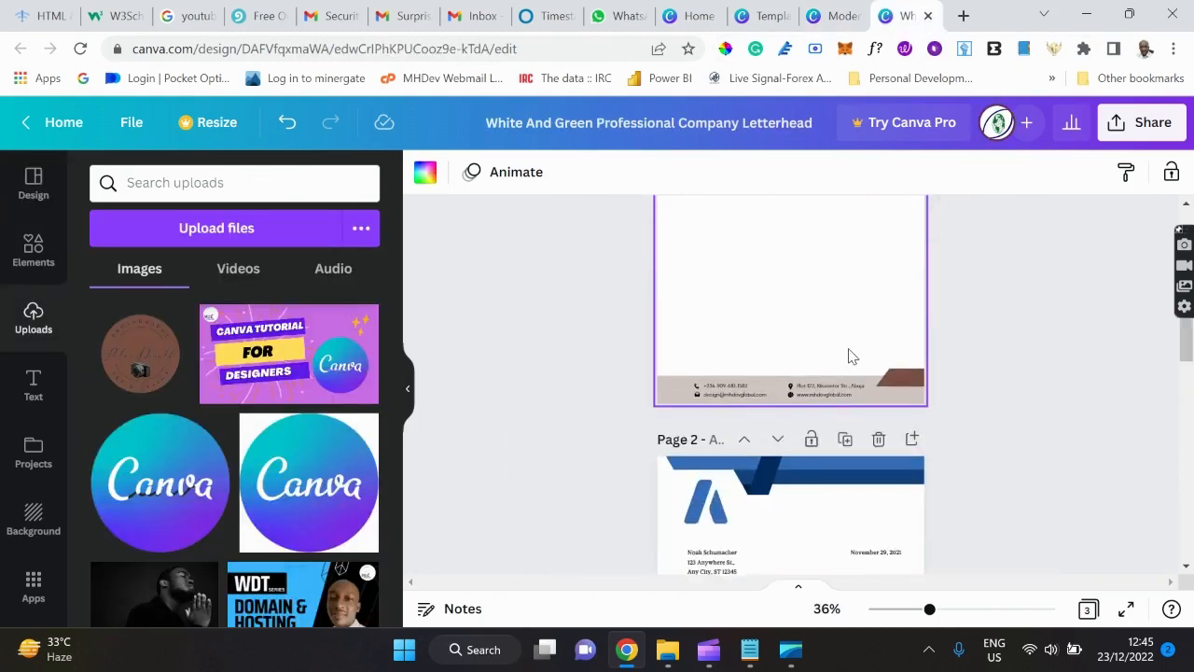
scroll(849, 354, up, 3)
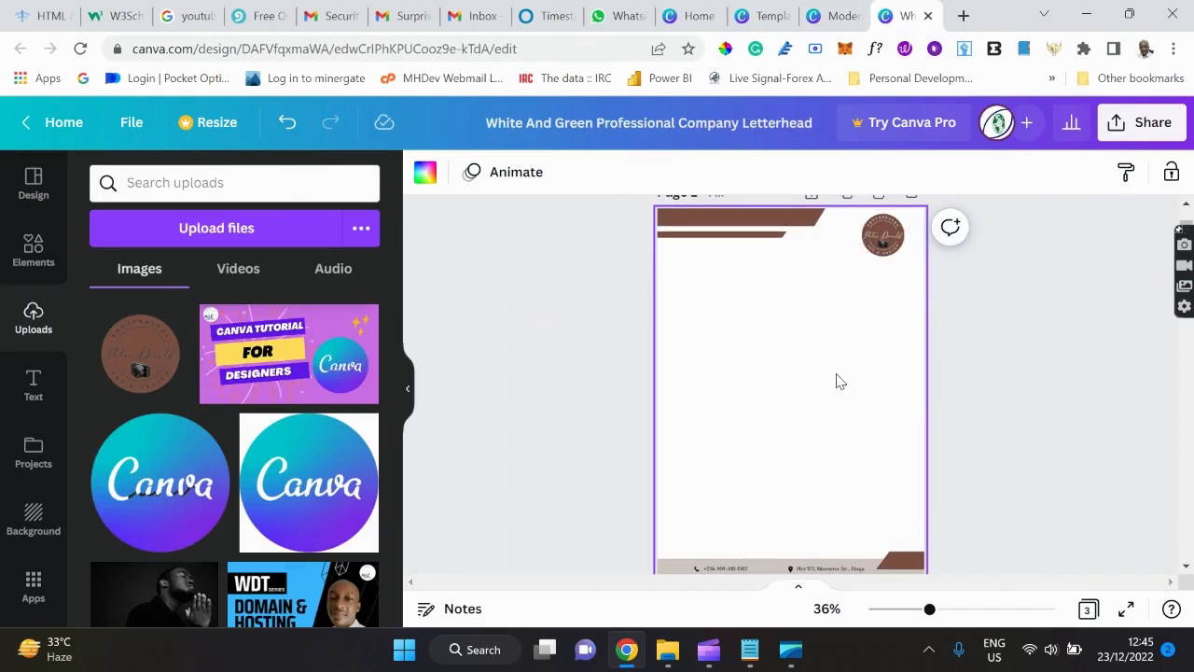
scroll(835, 381, down, 1)
scroll(837, 381, down, 1)
scroll(837, 380, up, 1)
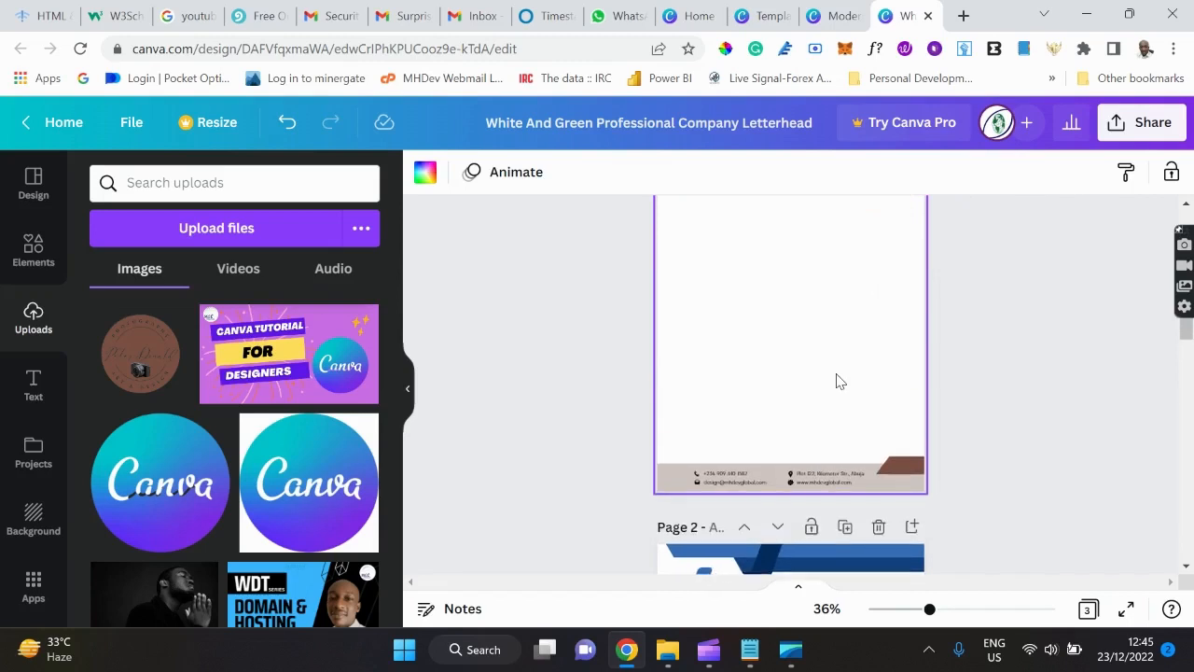
scroll(837, 381, up, 2)
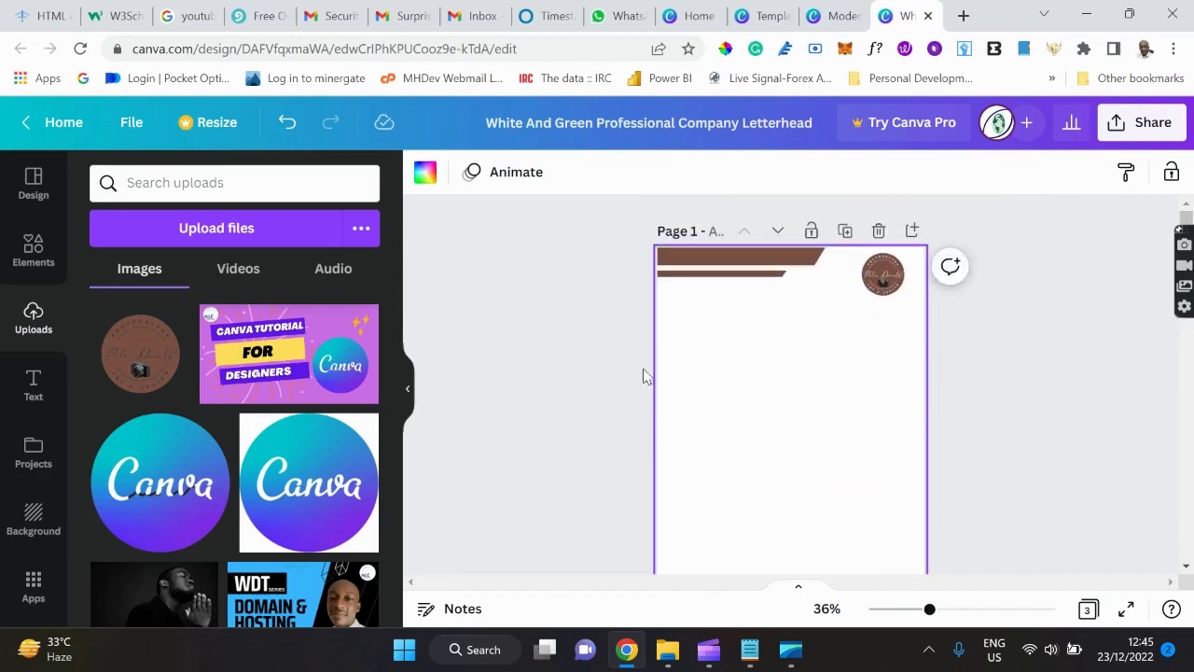
click(849, 16)
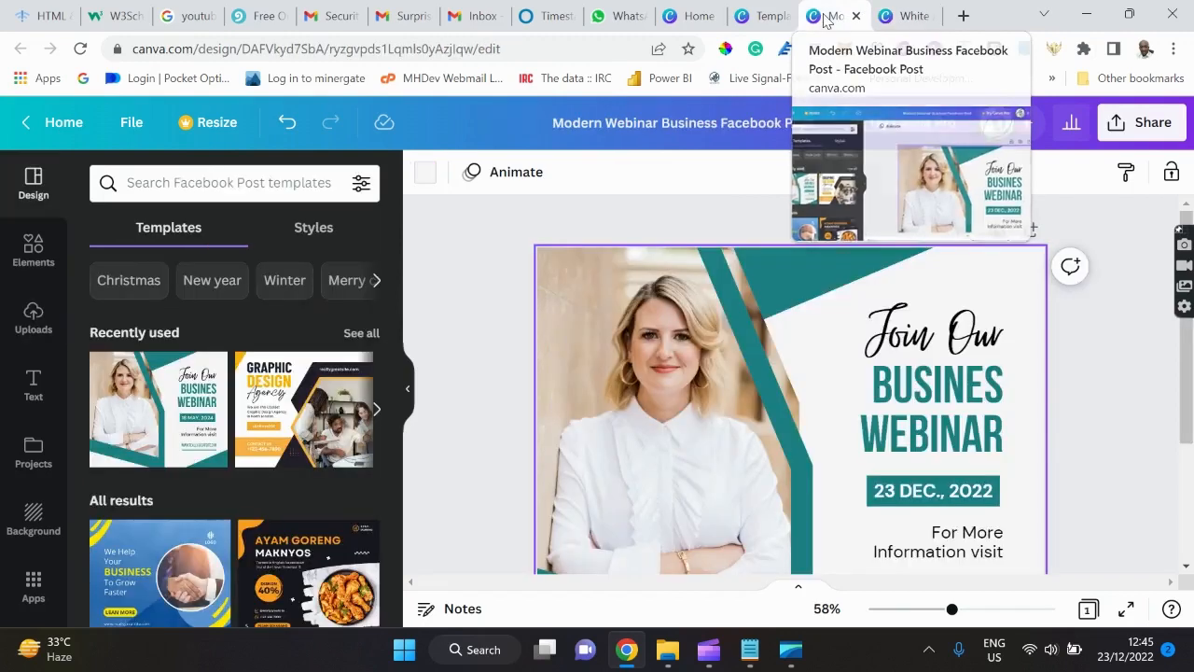
Recolour the top teal triangle, diagonal strip and corner shapes to dark brown #593a28.
click(798, 293)
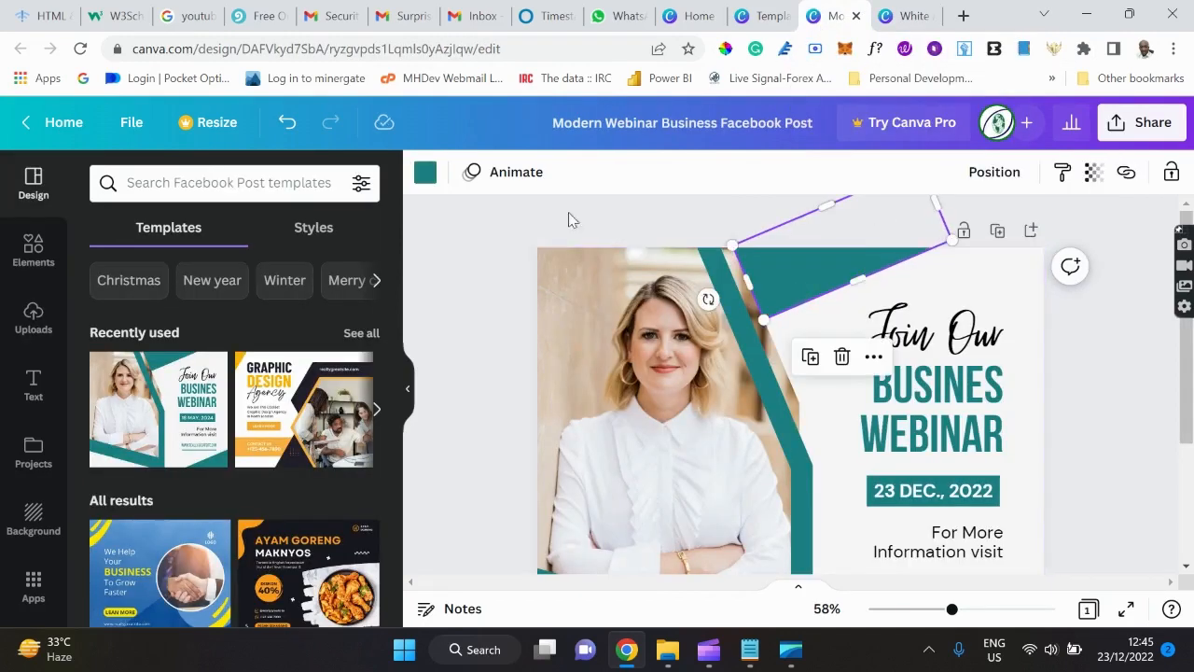
click(424, 172)
scroll(246, 353, down, 3)
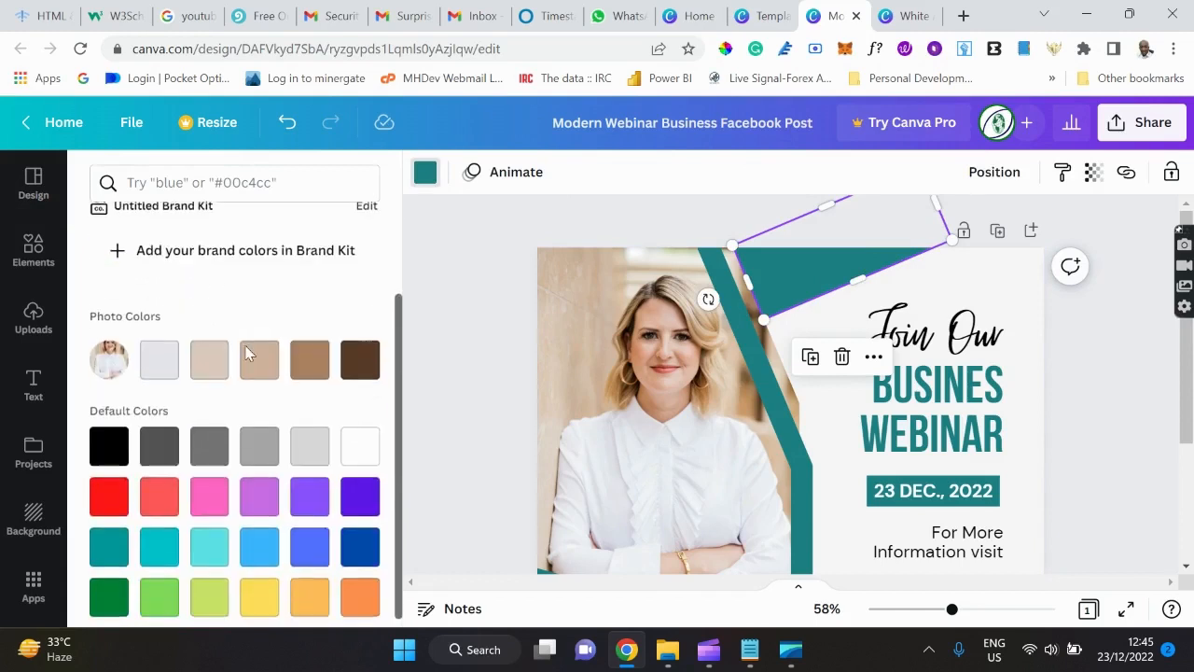
click(360, 358)
click(793, 454)
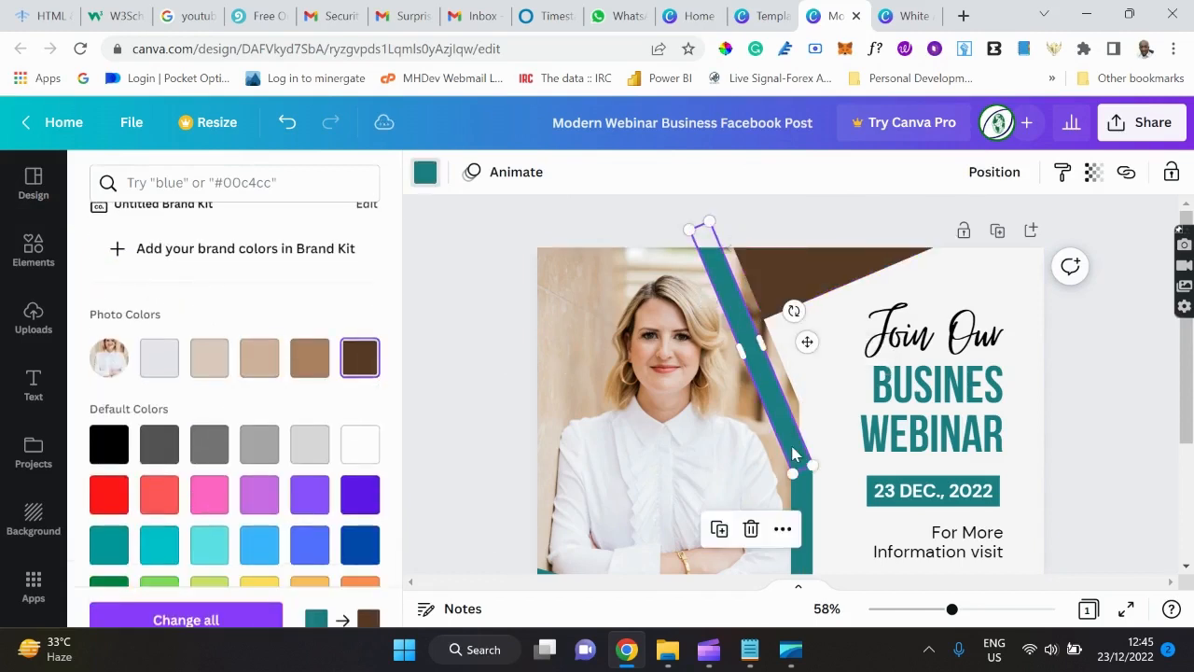
scroll(867, 490, down, 2)
scroll(876, 483, down, 1)
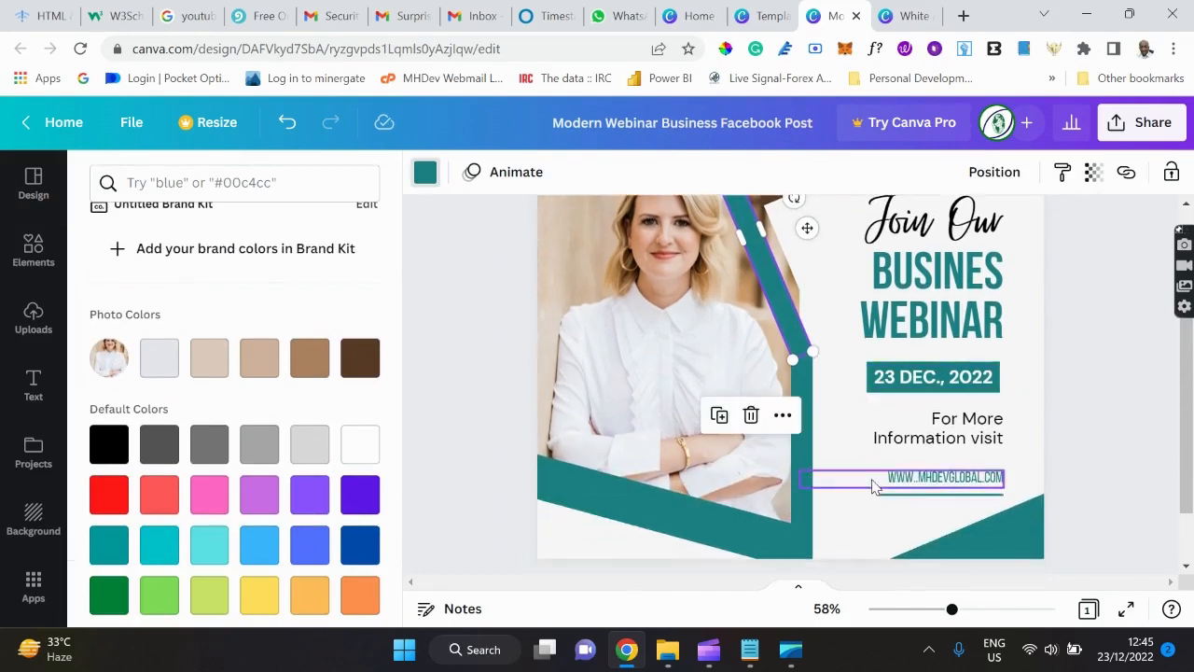
click(912, 300)
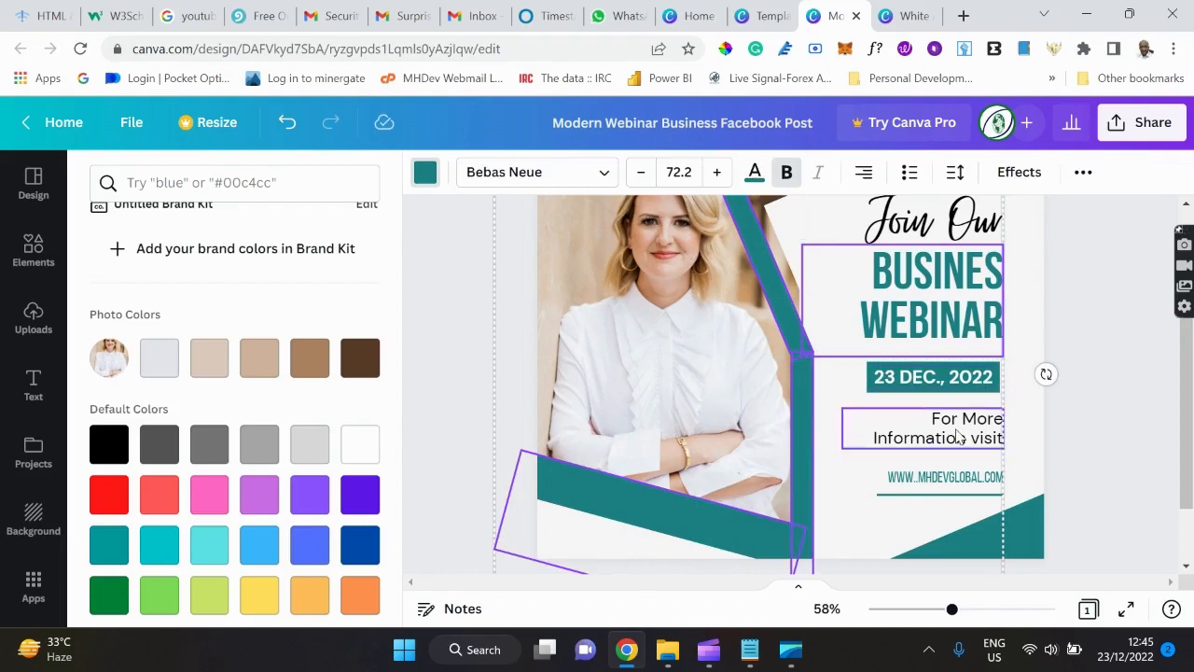
shift+click(937, 480)
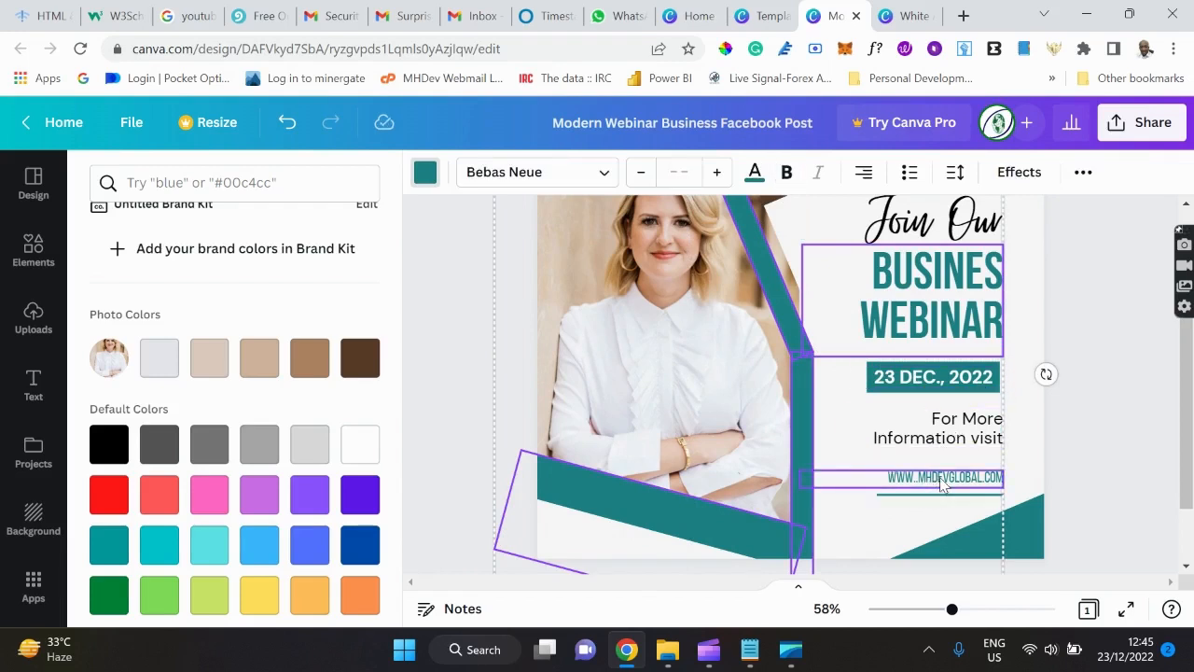
shift+click(962, 496)
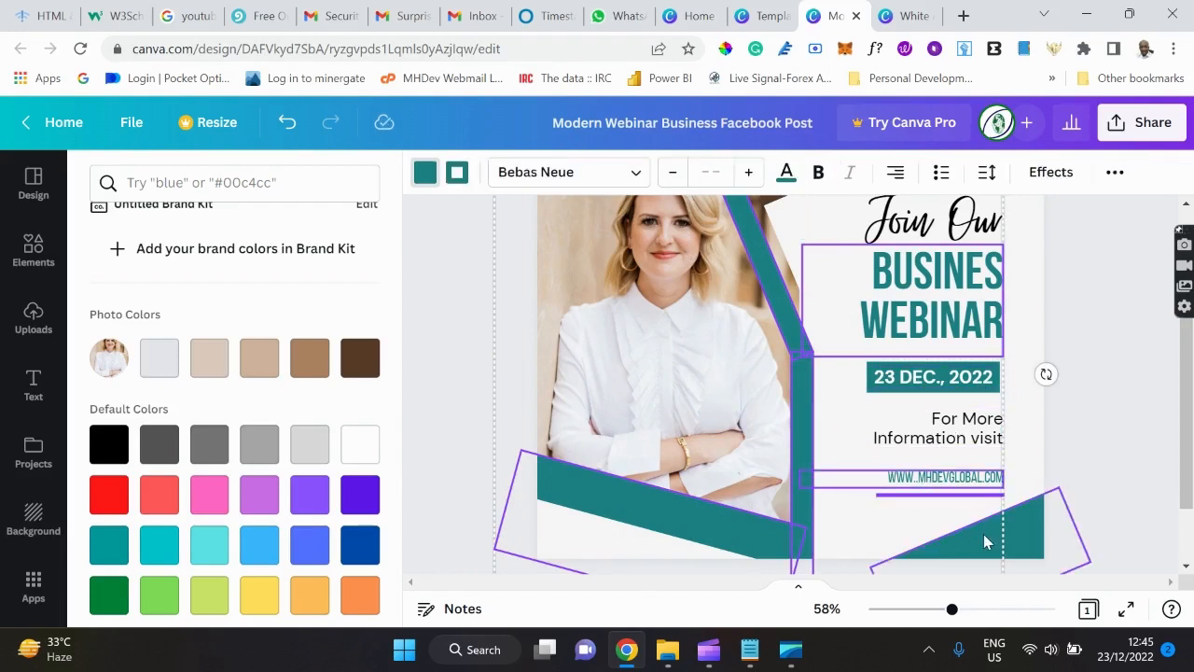
shift+click(983, 540)
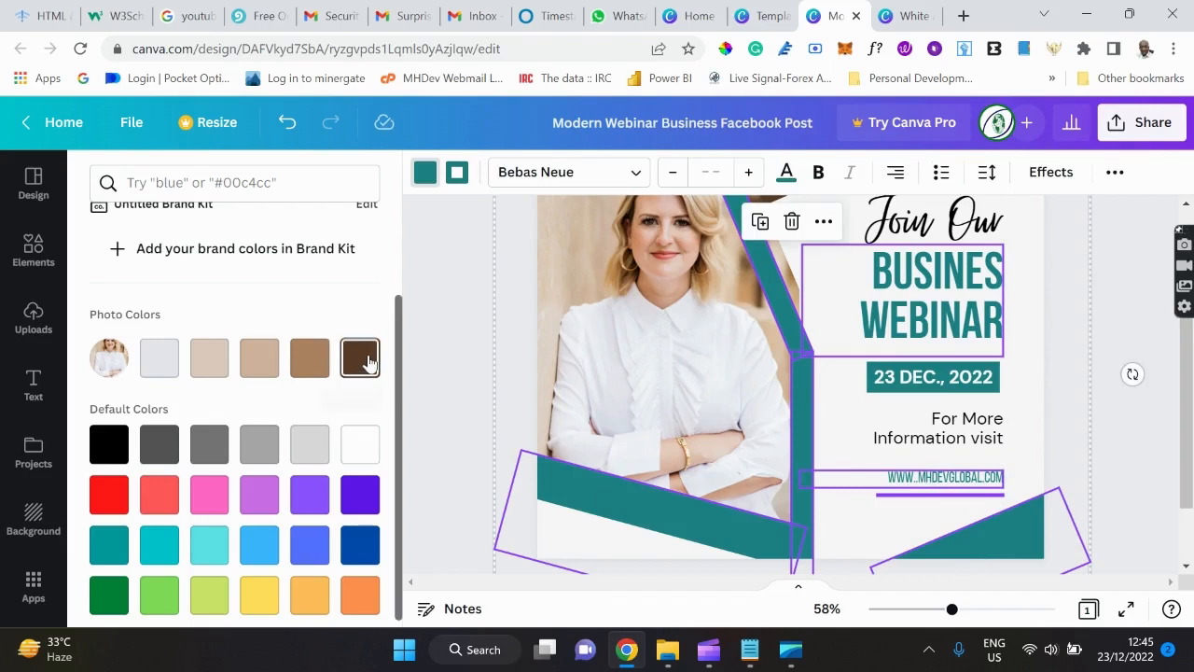
click(1029, 426)
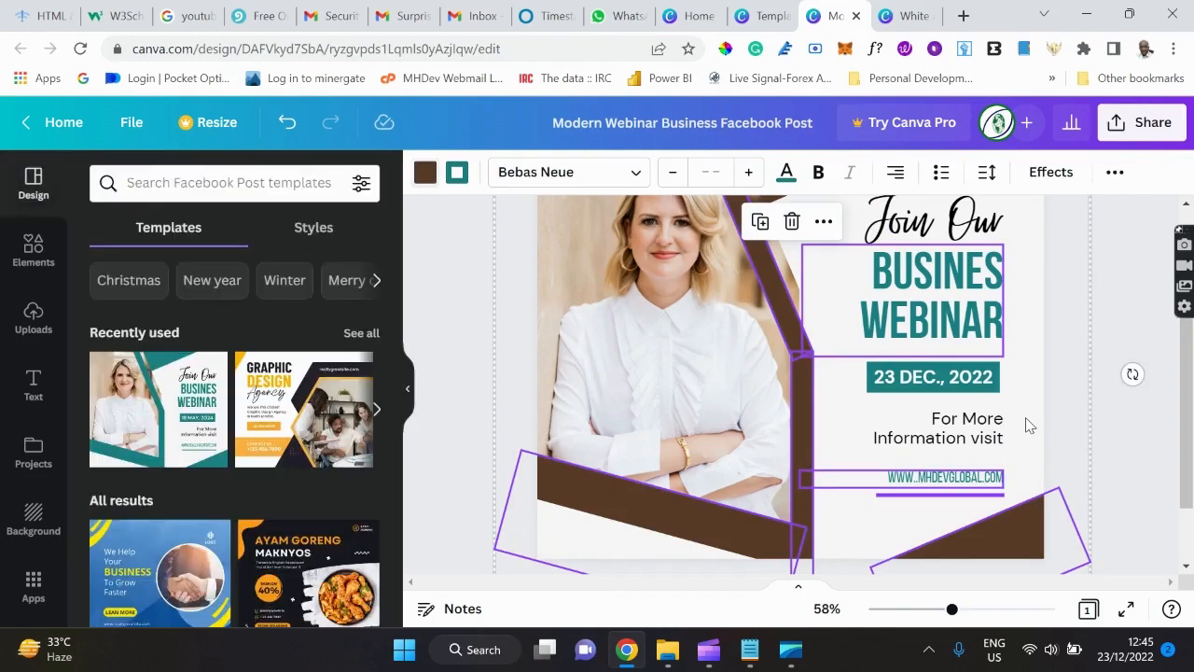
Give the BUSINES WEBINAR headline the dark brown Document Colors swatch.
click(929, 308)
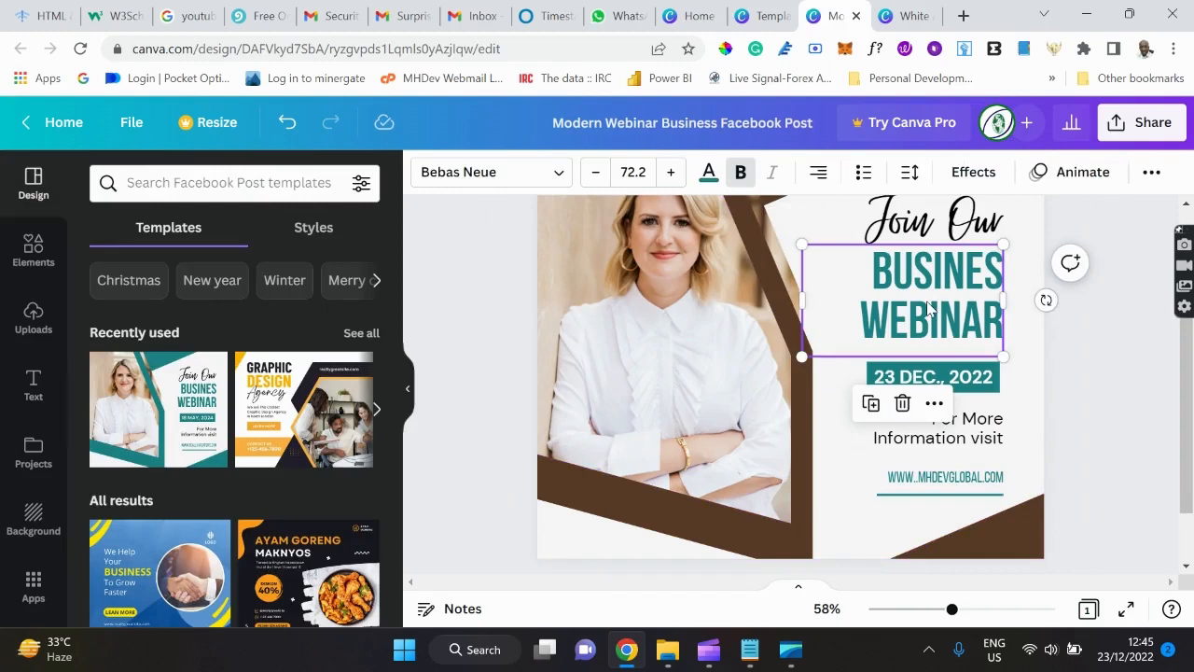
click(709, 174)
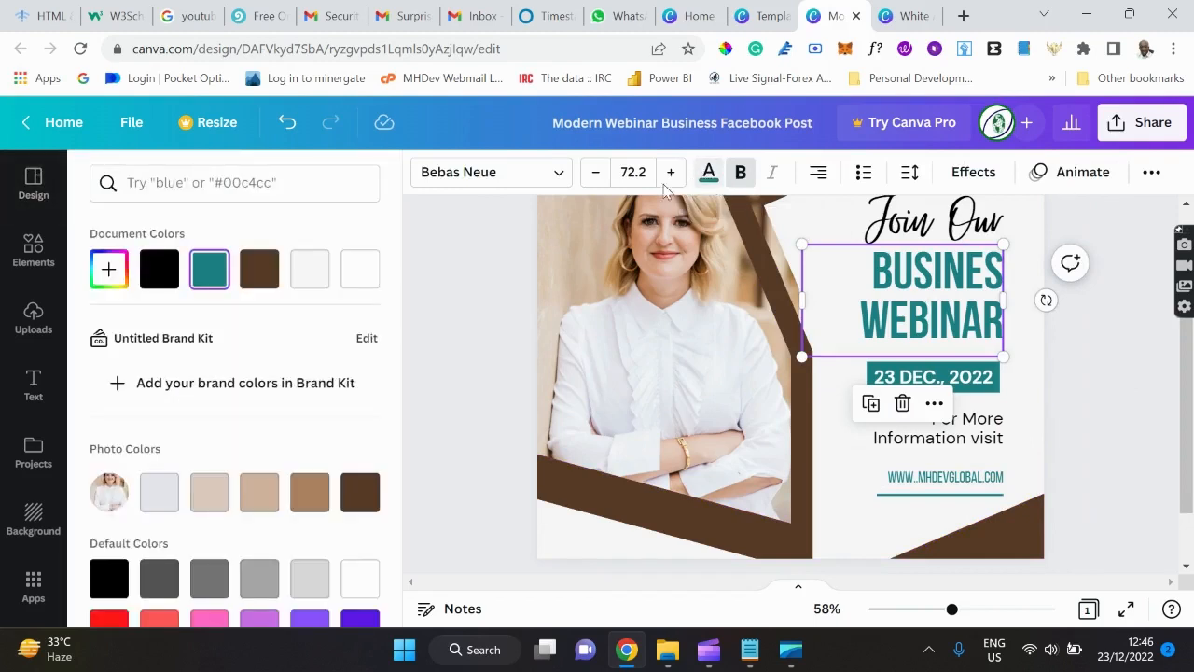
click(259, 269)
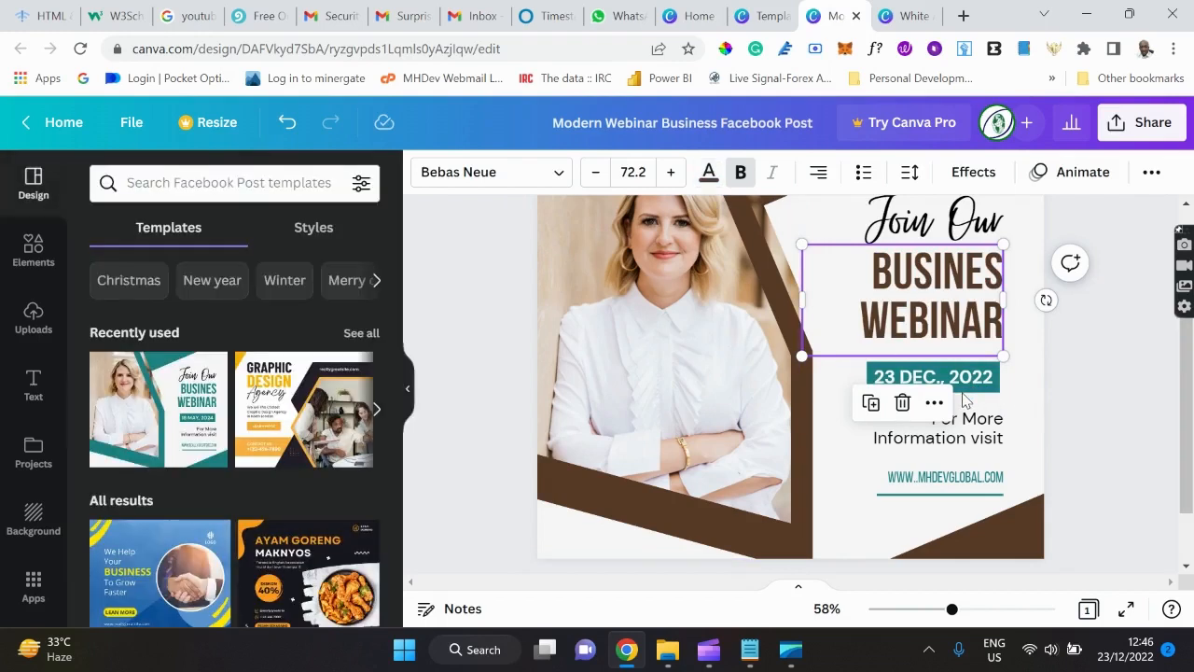
click(933, 377)
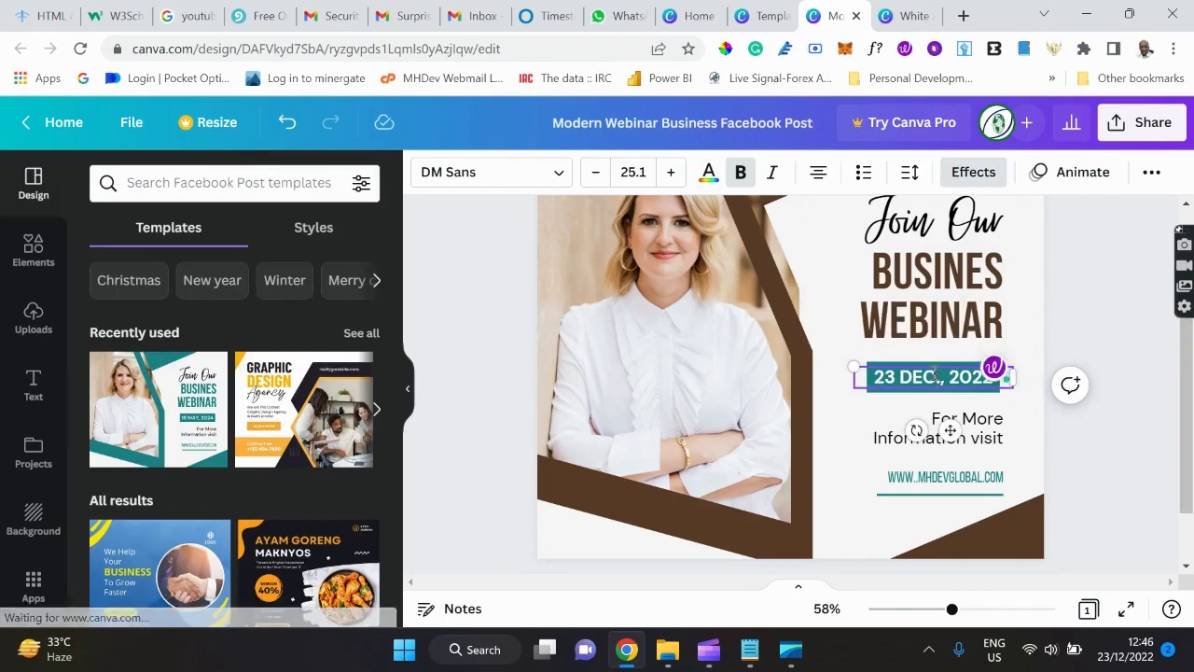
Nudge the 23 DEC., 2022 date box slightly upward toward WEBINAR.
click(887, 427)
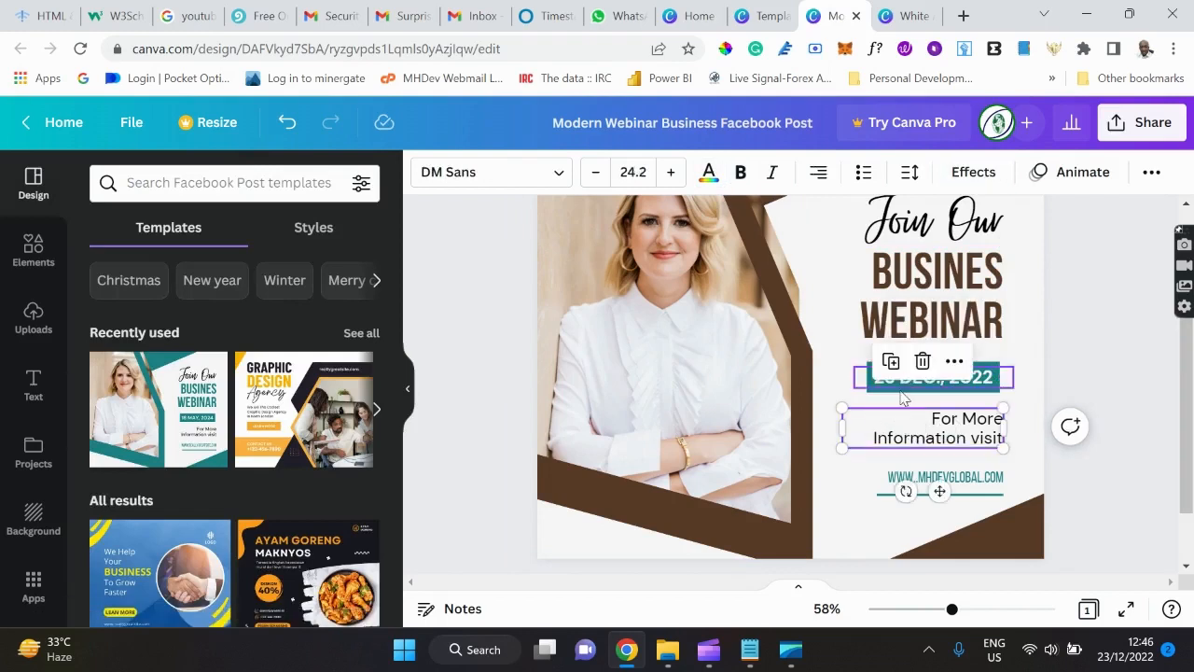
click(901, 398)
right_click(901, 398)
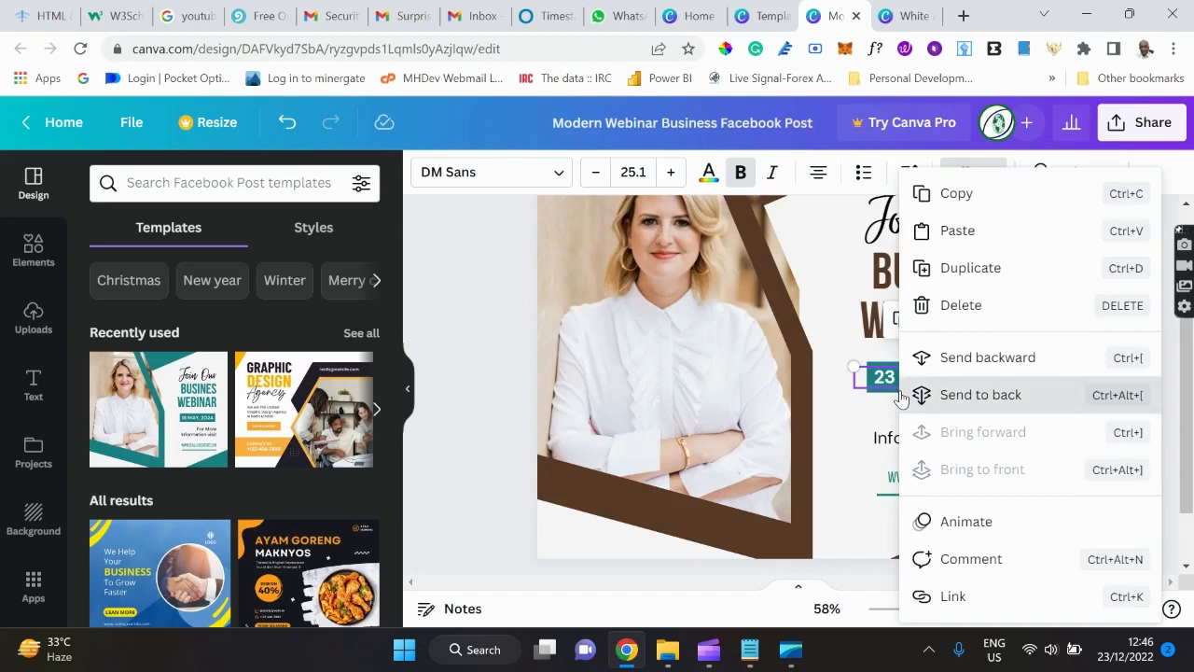
click(820, 435)
click(938, 377)
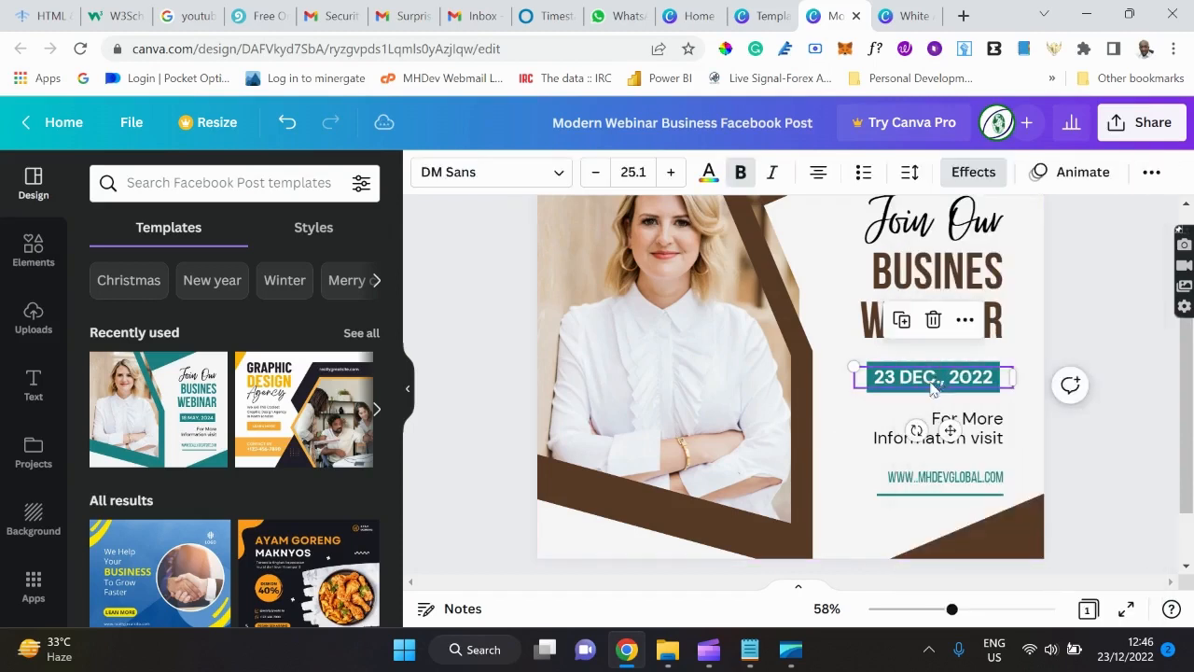
mouse_move(936, 377)
mouse_down()
mouse_move(922, 394)
mouse_move(940, 365)
mouse_up()
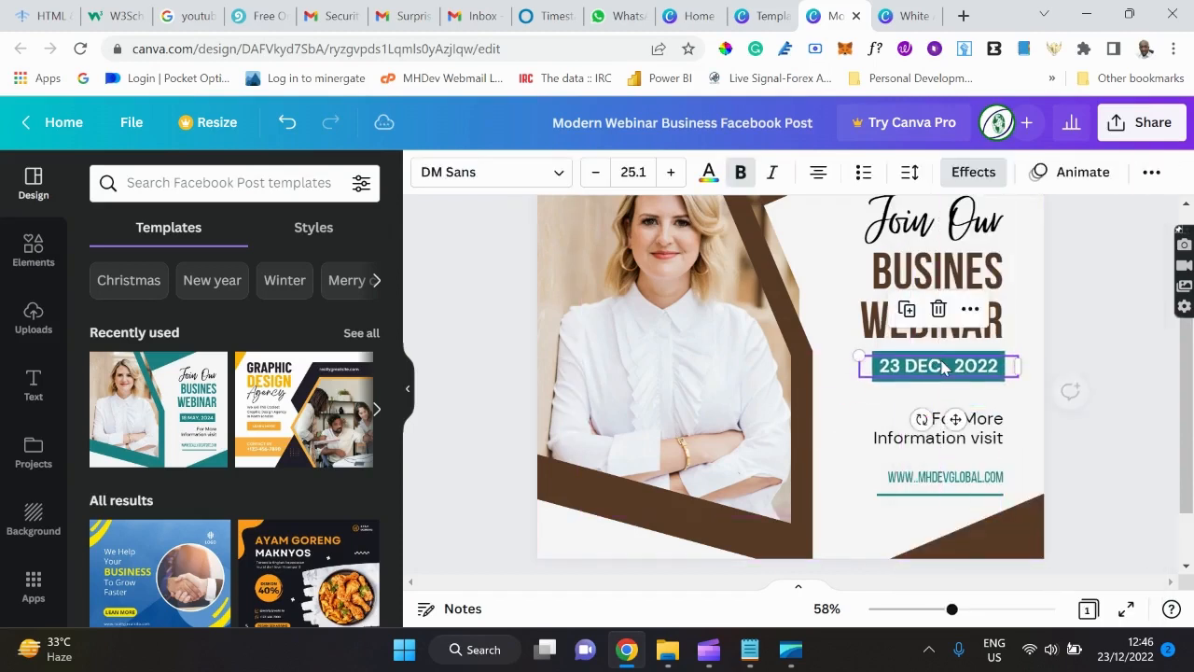
right_click(939, 370)
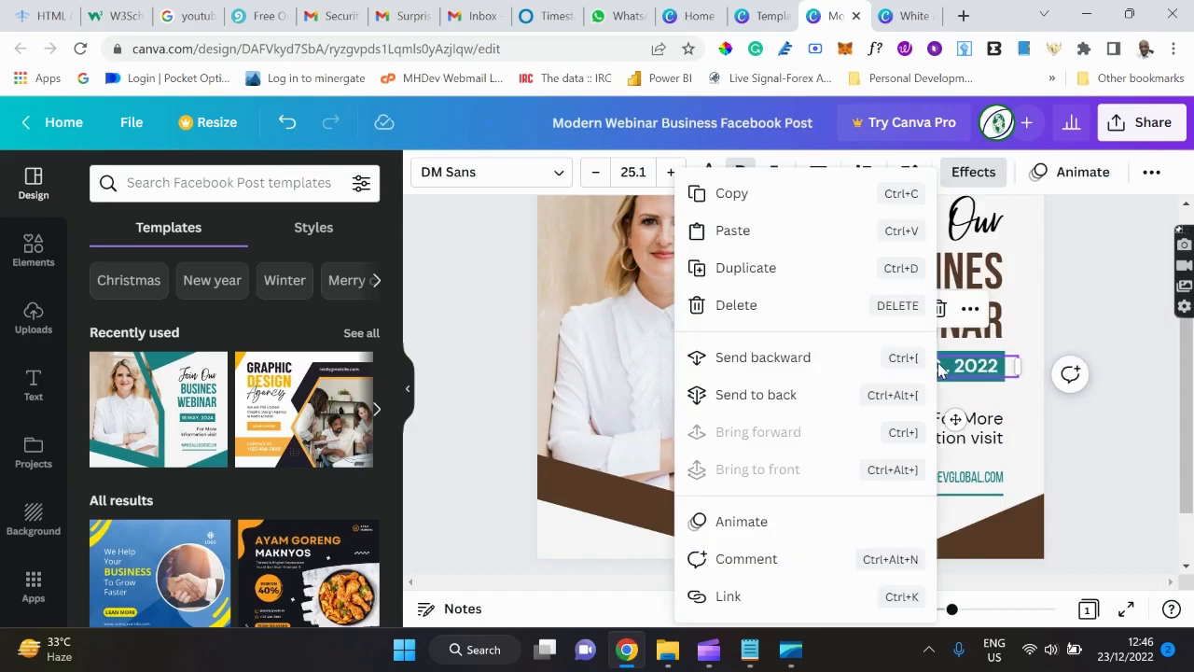
click(1026, 425)
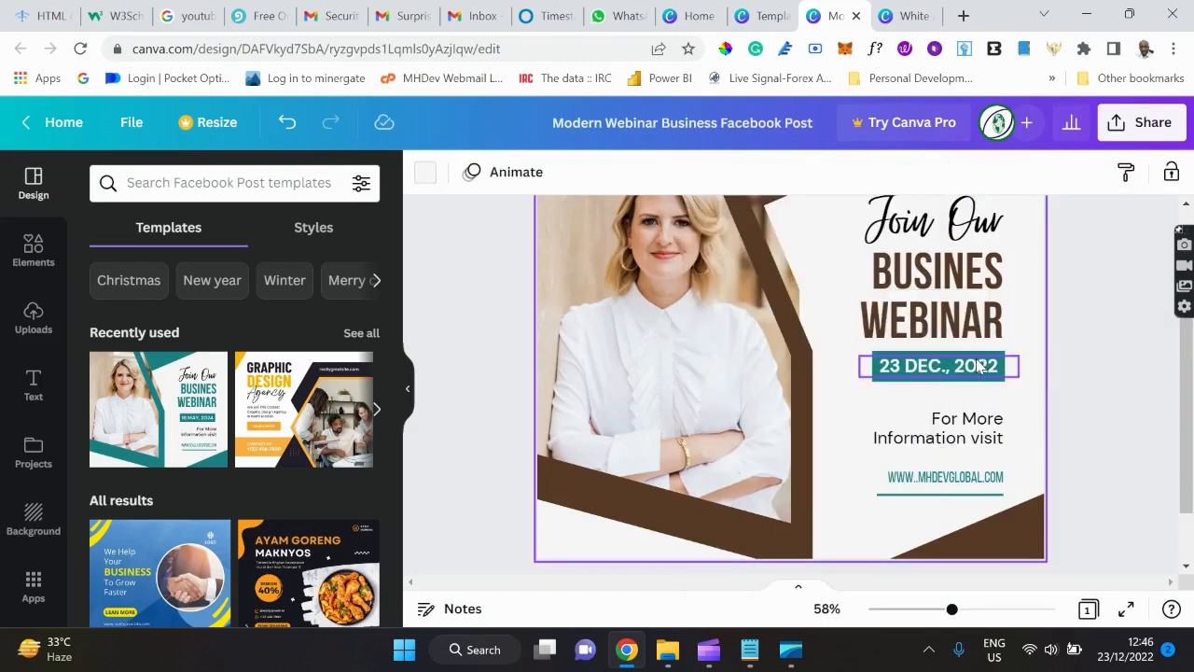
Delete the 23 DEC., 2022 date box from the post.
click(877, 378)
right_click(879, 386)
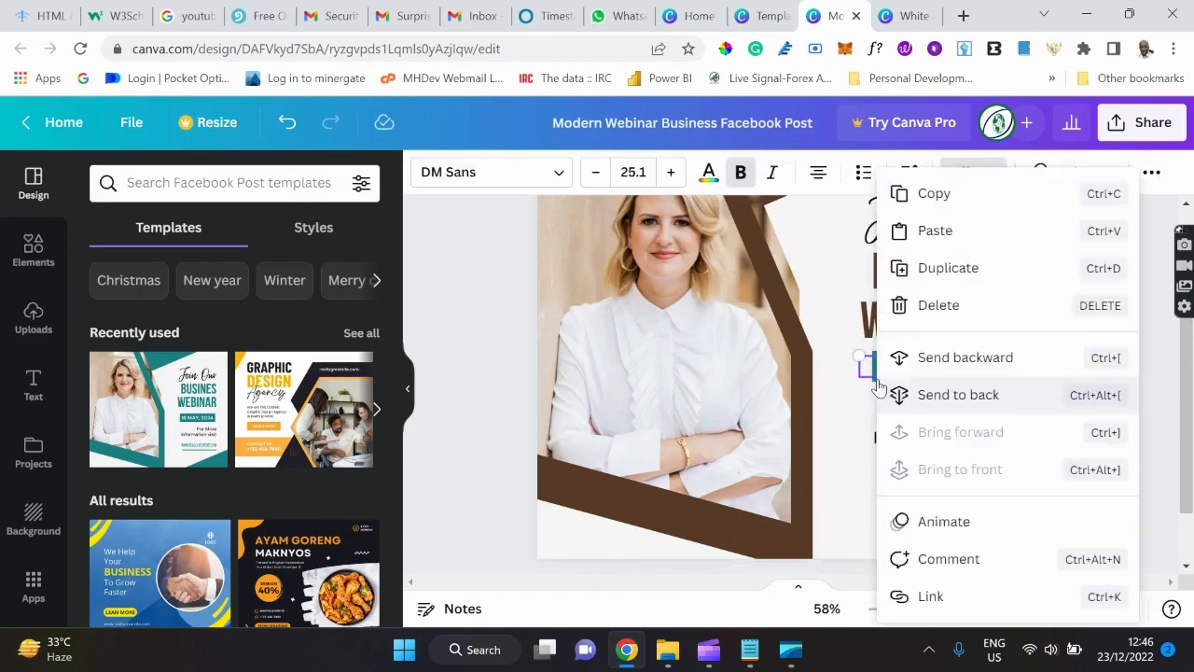
click(836, 413)
click(834, 407)
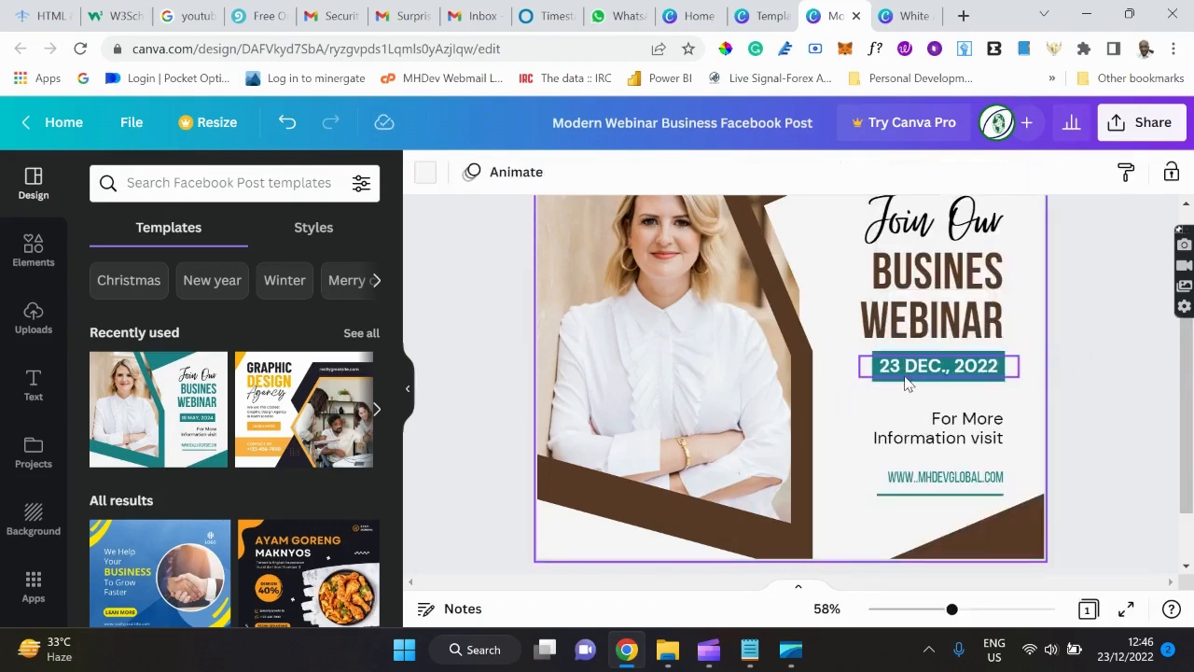
click(905, 376)
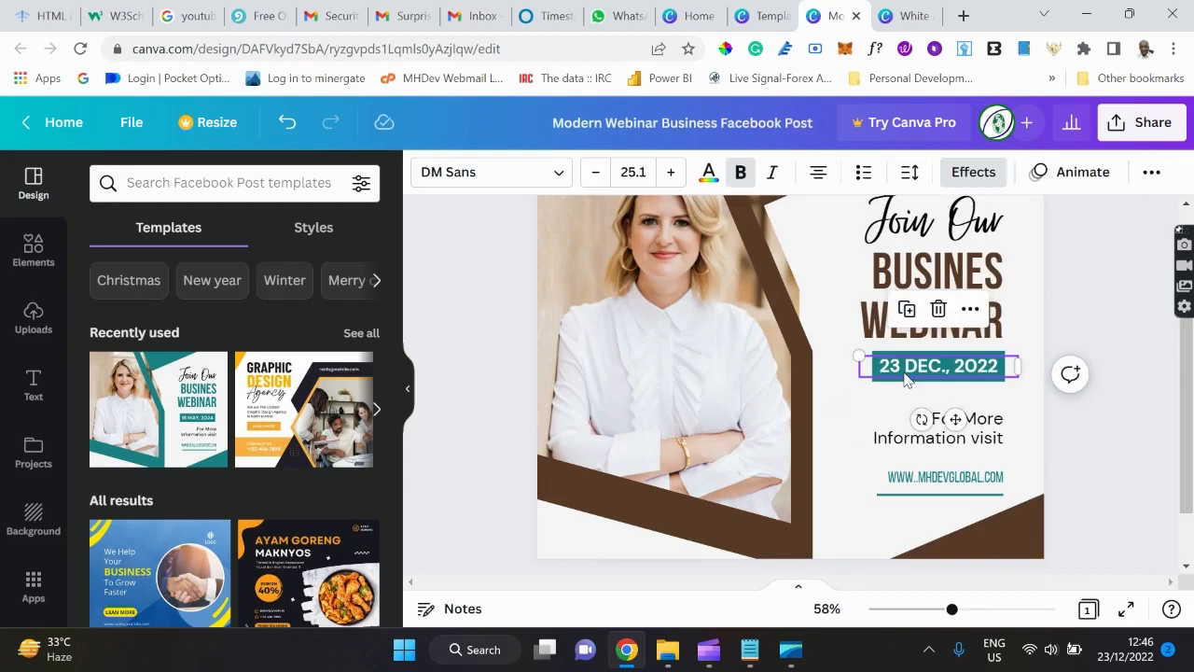
key(Delete)
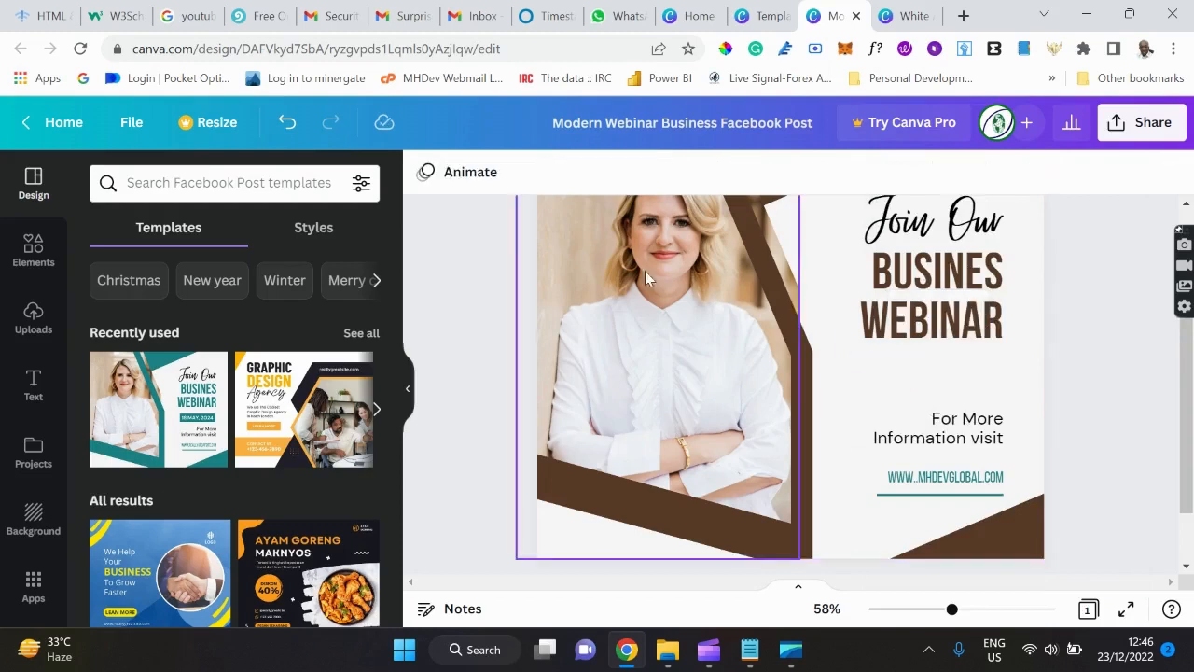
click(33, 252)
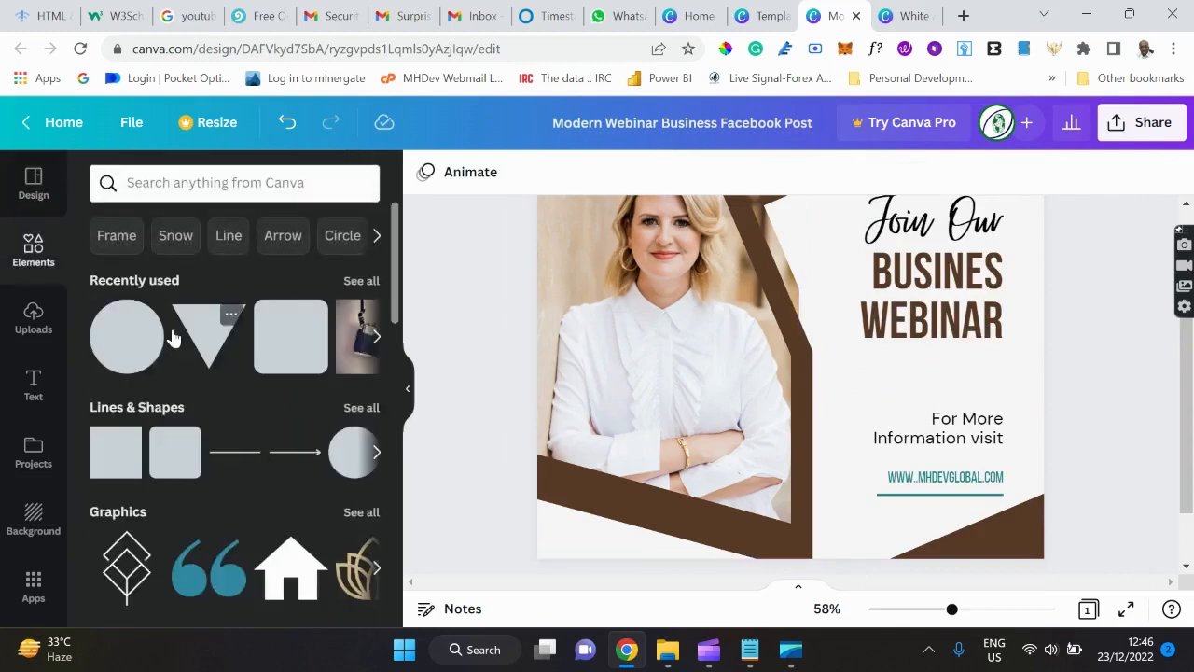
Add a square, flatten it into a bar above 'For More Information visit', and fill it dark brown.
click(109, 459)
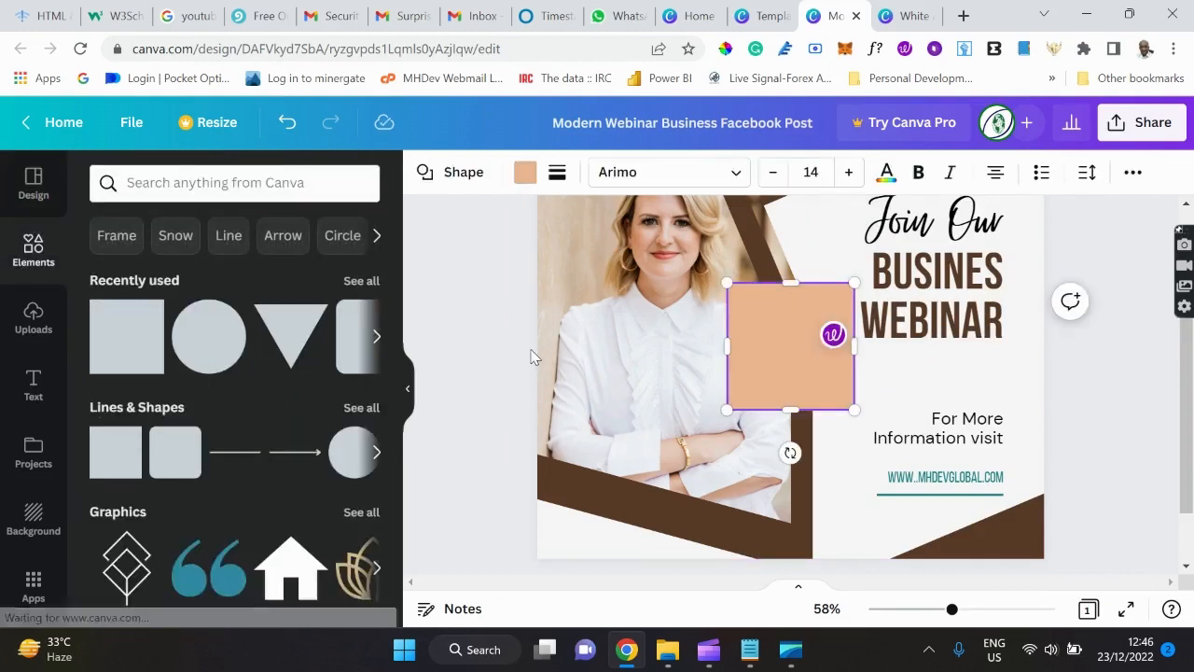
drag(790, 280, 791, 378)
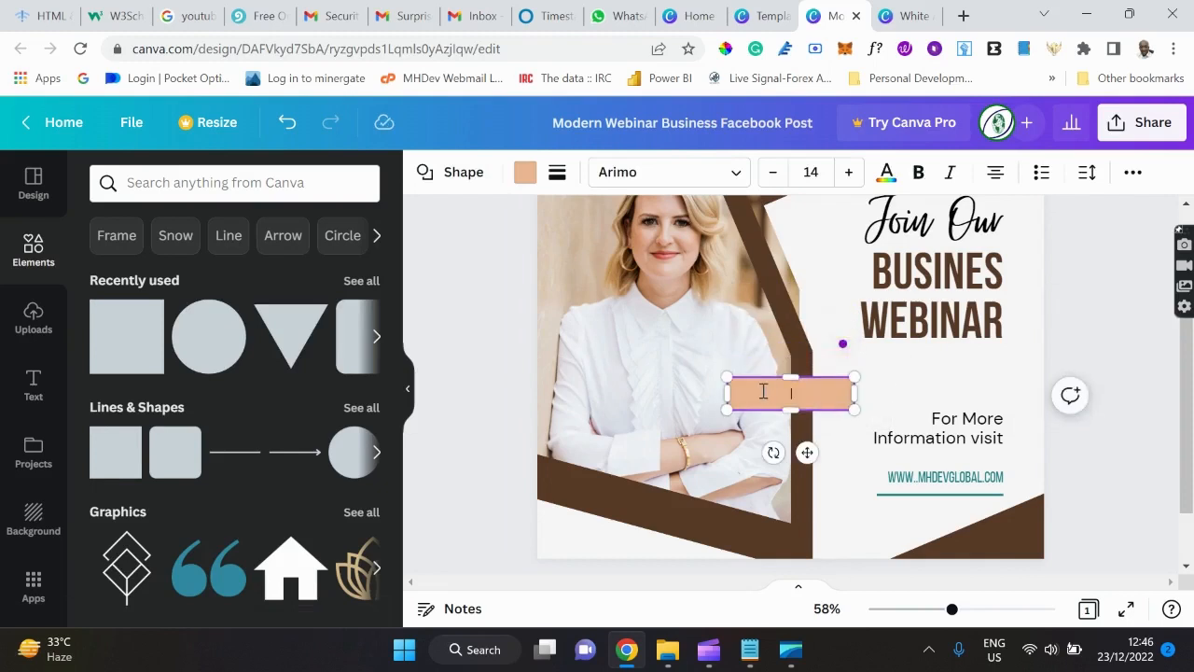
click(910, 413)
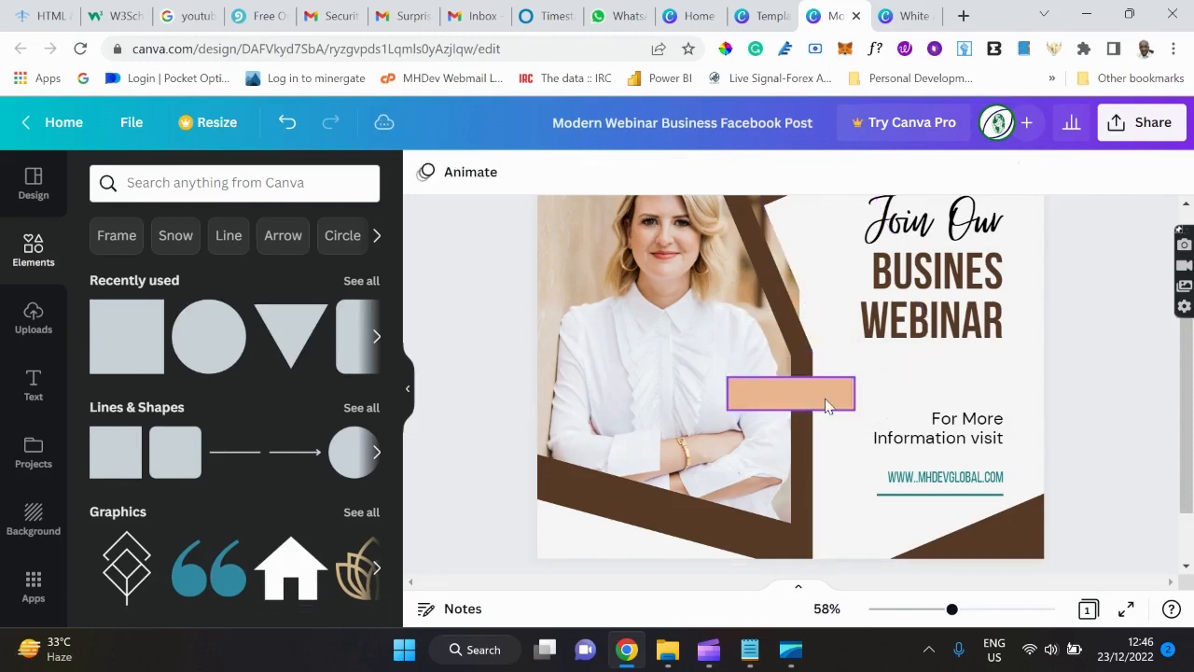
drag(788, 400, 929, 373)
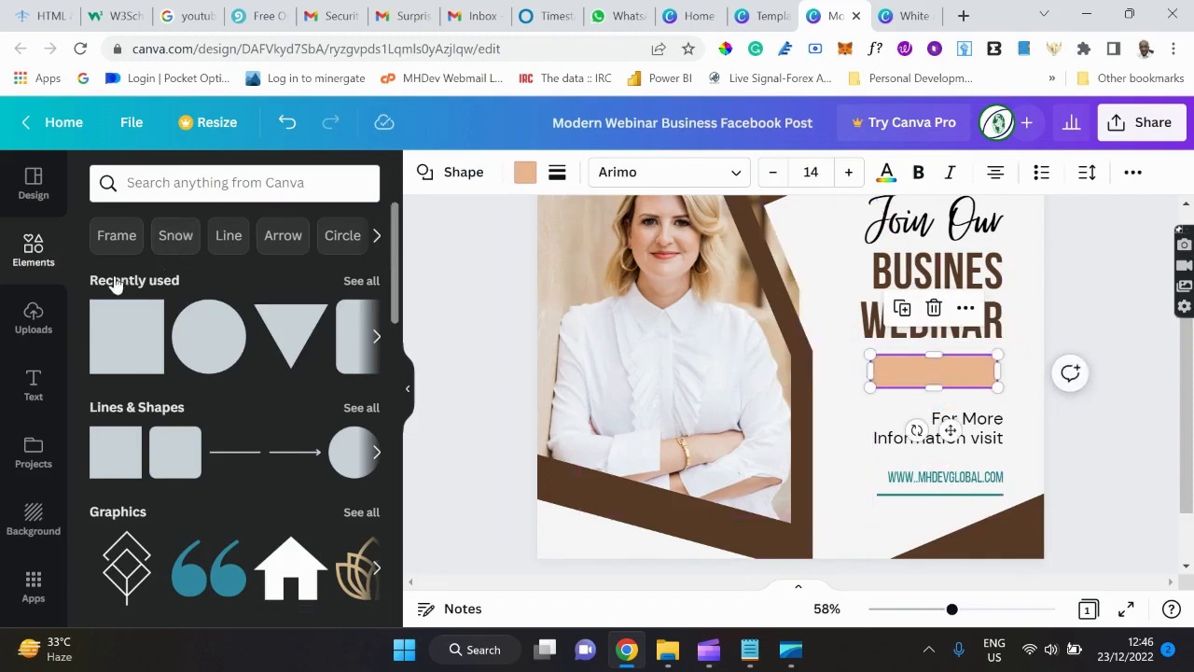
click(523, 177)
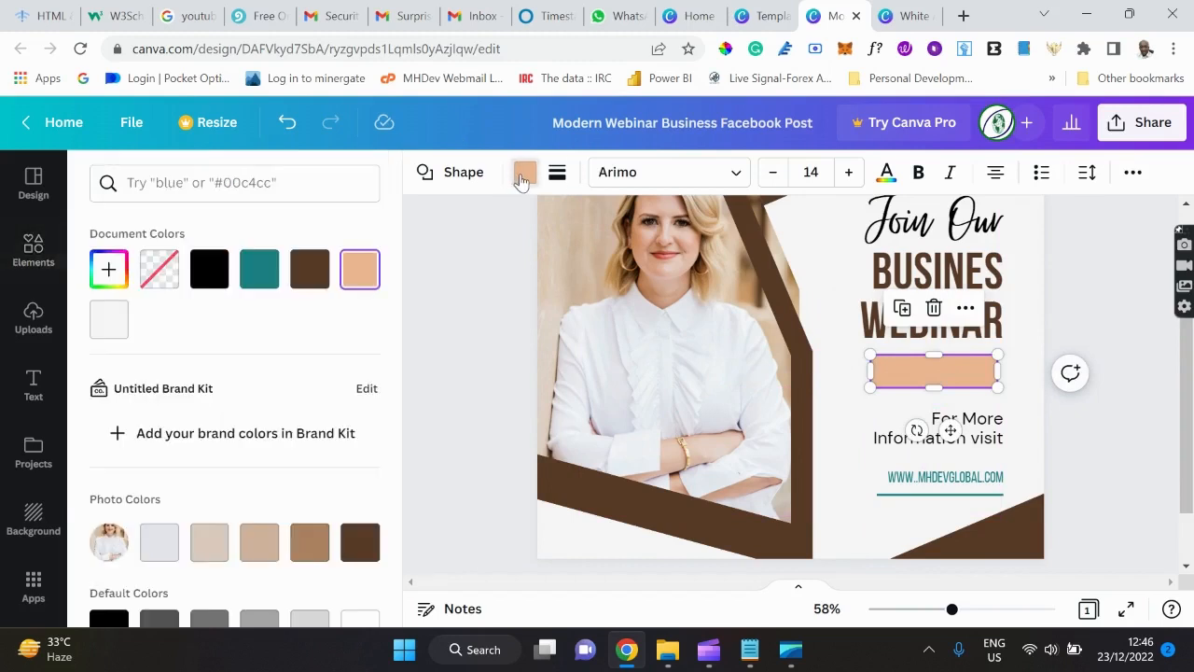
click(310, 278)
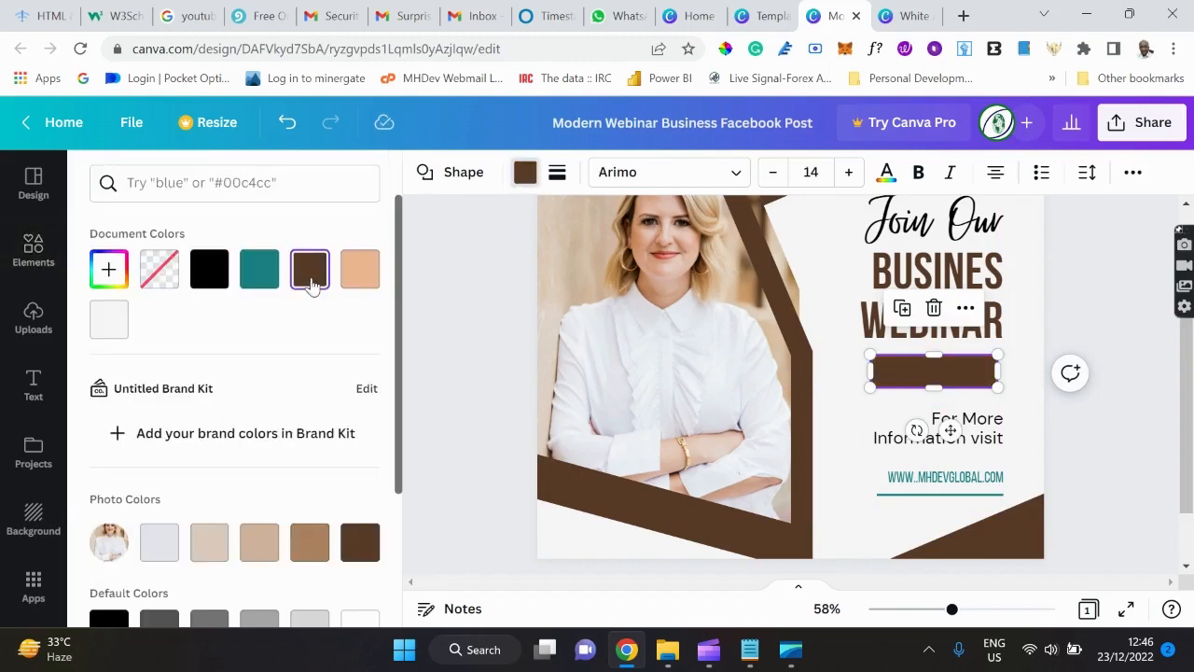
click(38, 392)
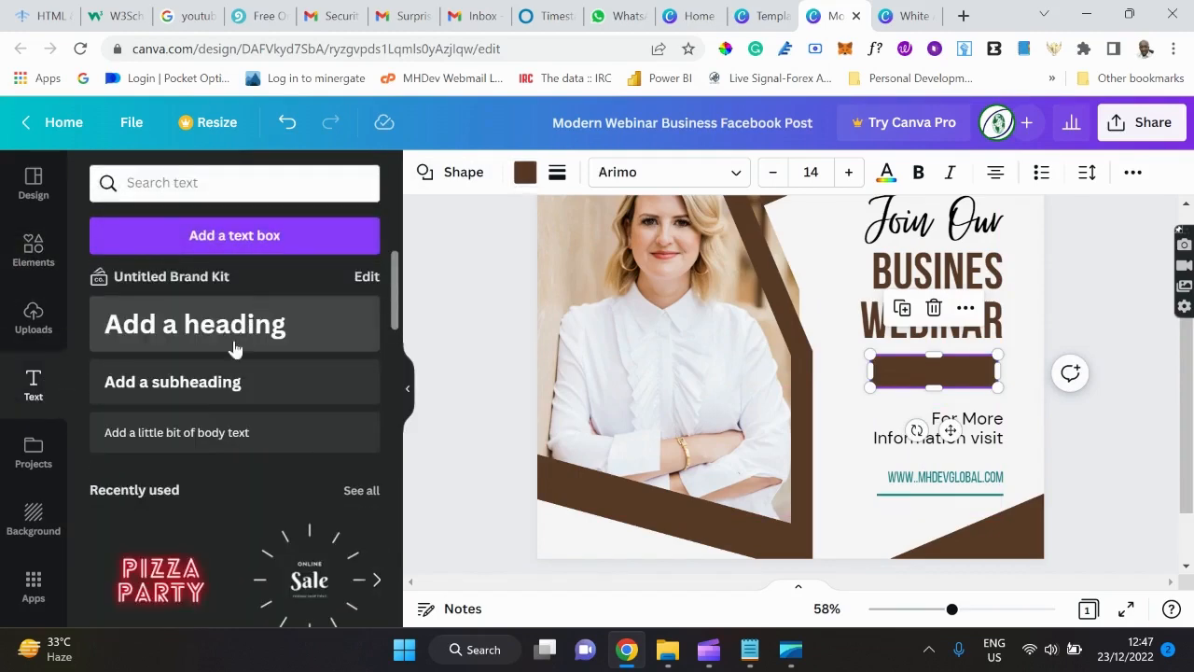
Add a subheading text box reading '22 Dec., 2022'.
click(222, 388)
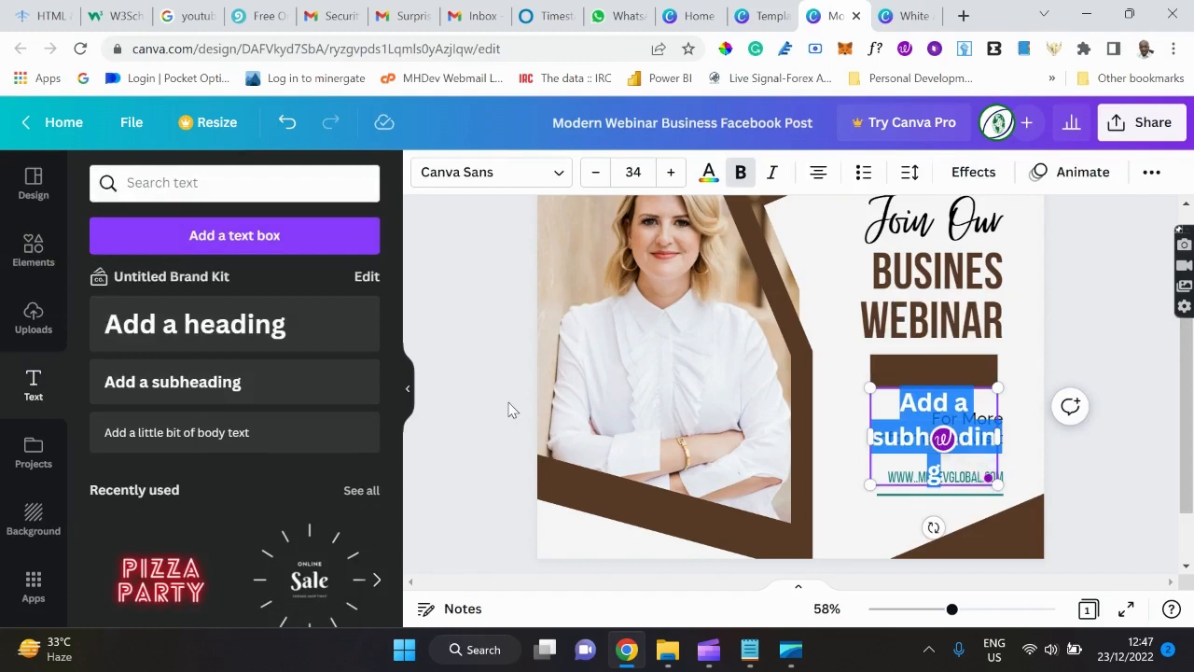
text(22)
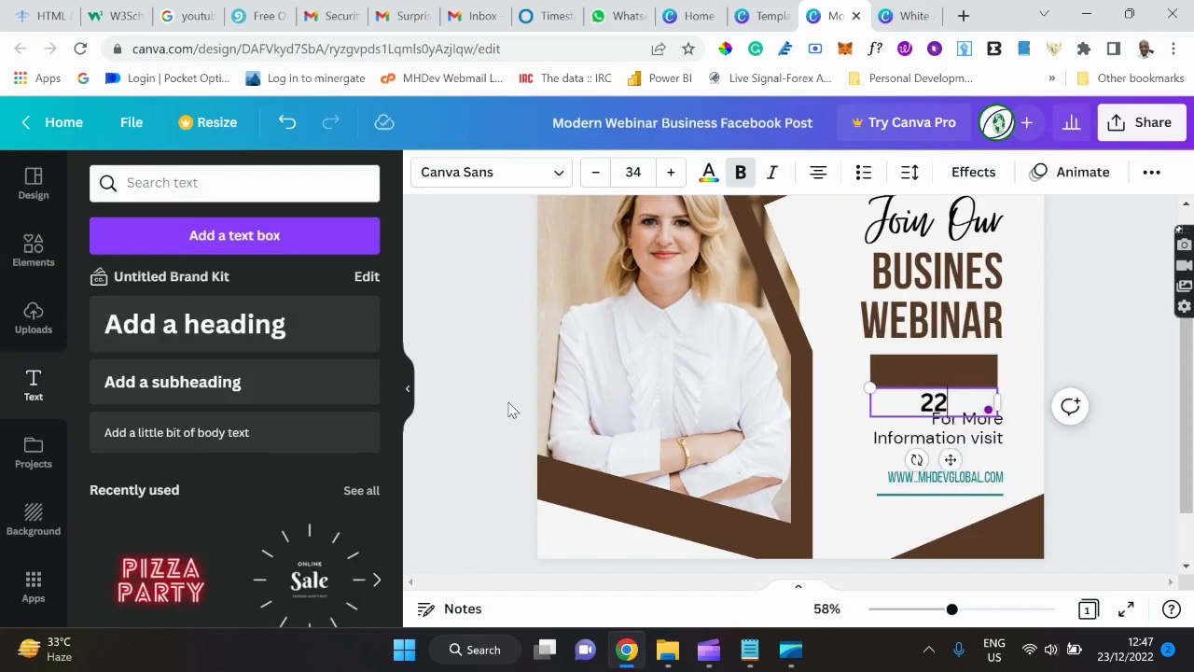
text( Dec)
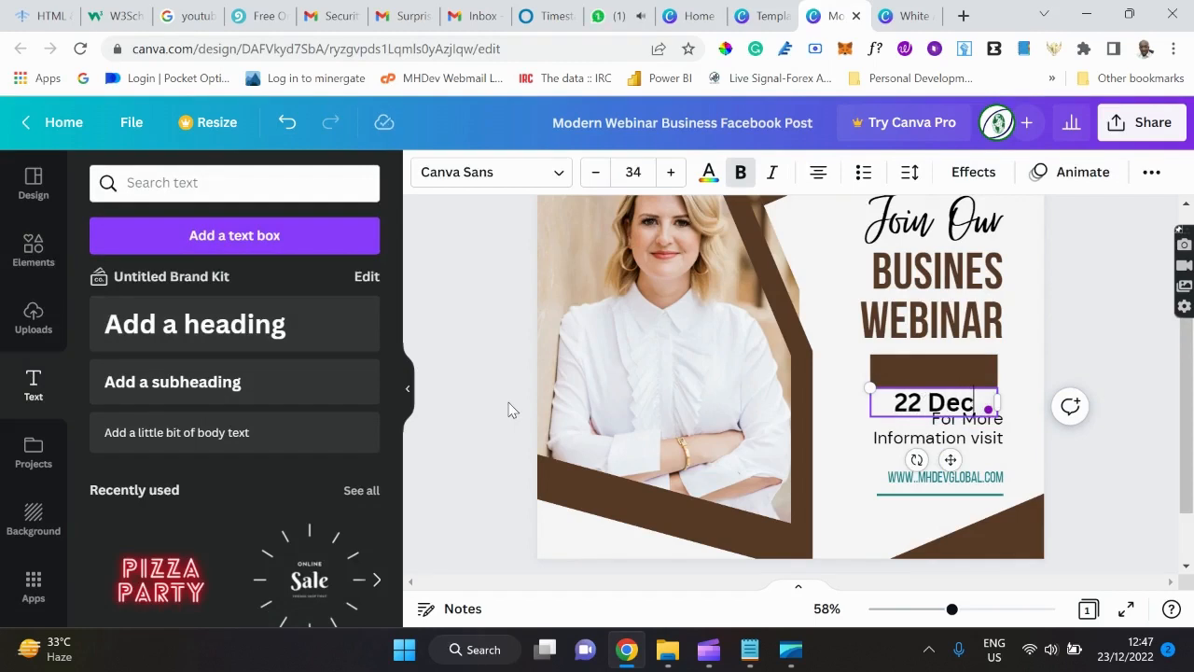
text(.,)
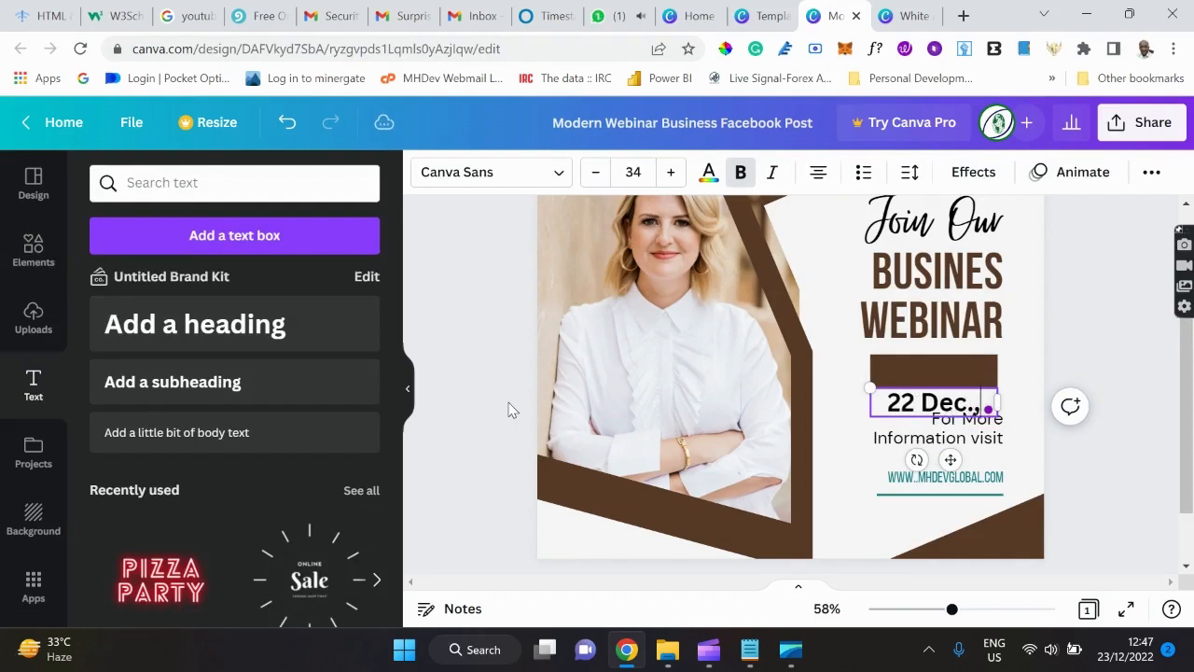
text( 2022)
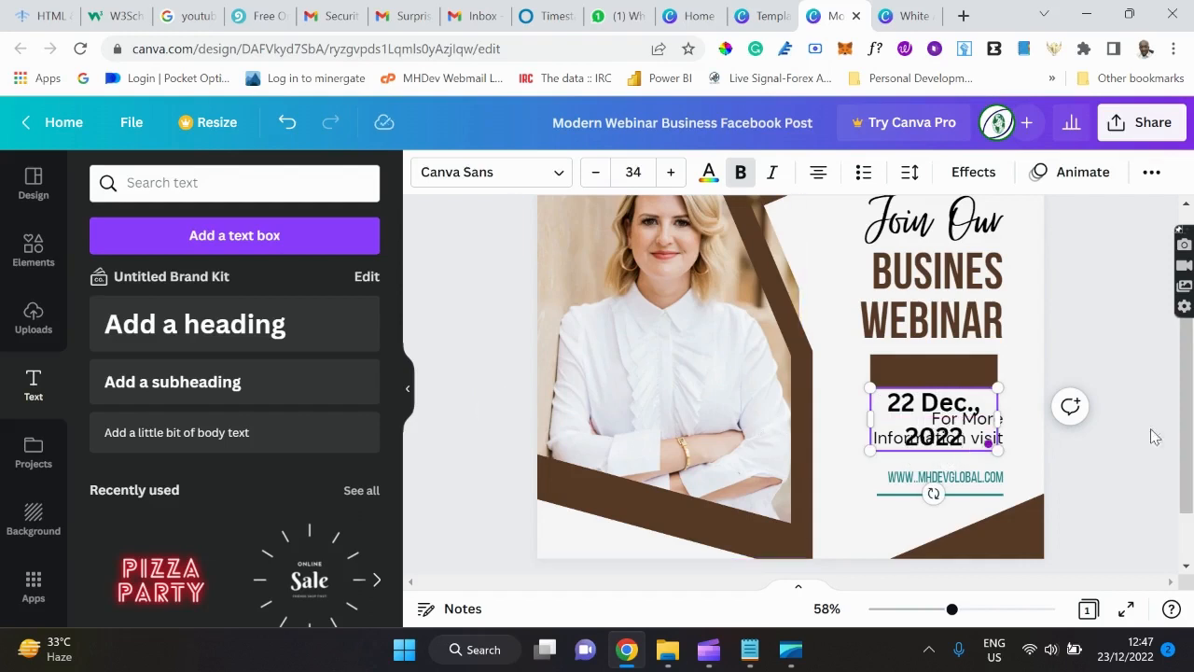
Fit the 22 Dec., 2022 date on one line and reduce its font size to 28.
drag(998, 419, 1033, 411)
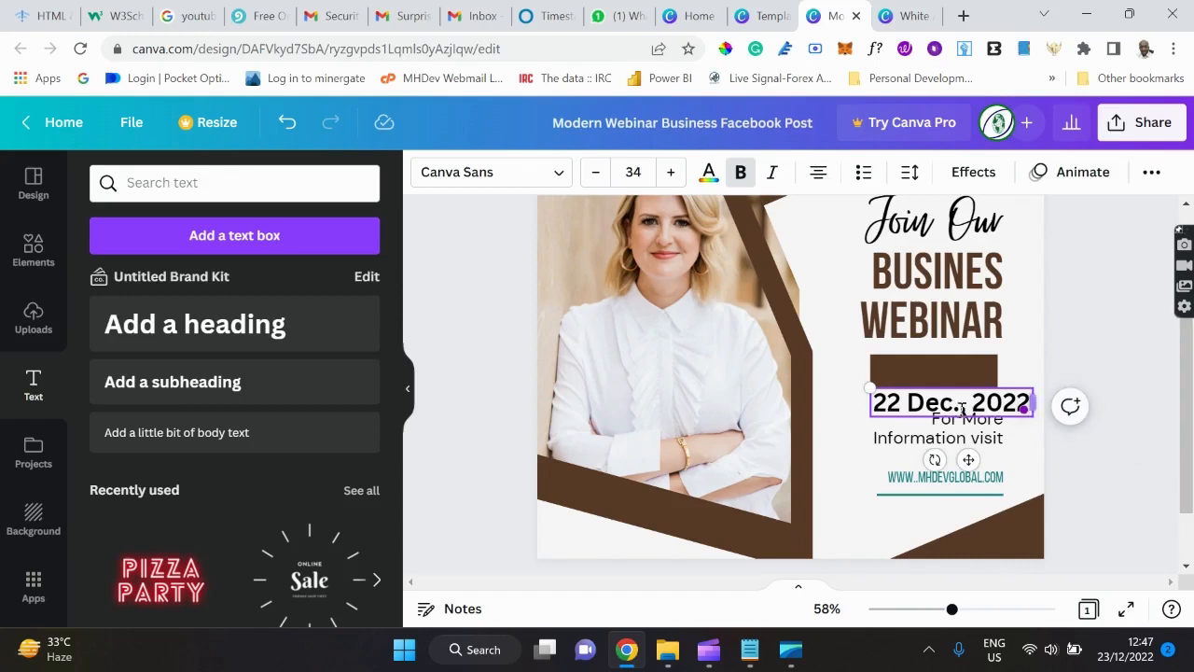
click(840, 423)
click(909, 405)
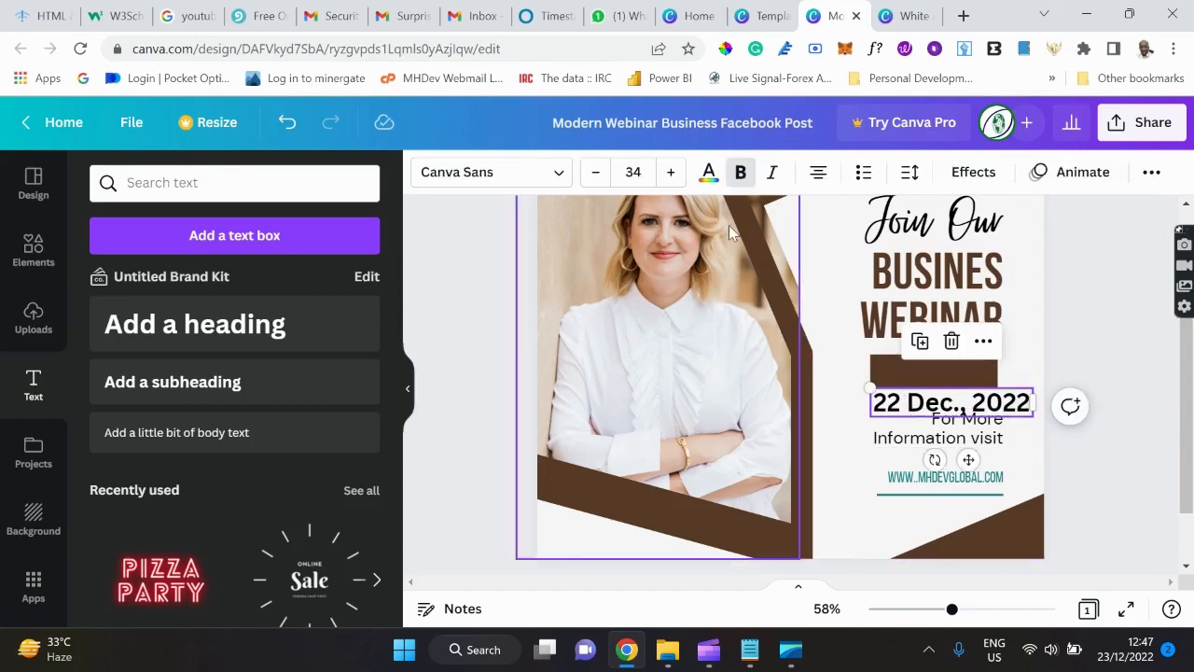
click(600, 185)
click(600, 184)
click(600, 184)
click(600, 183)
click(600, 184)
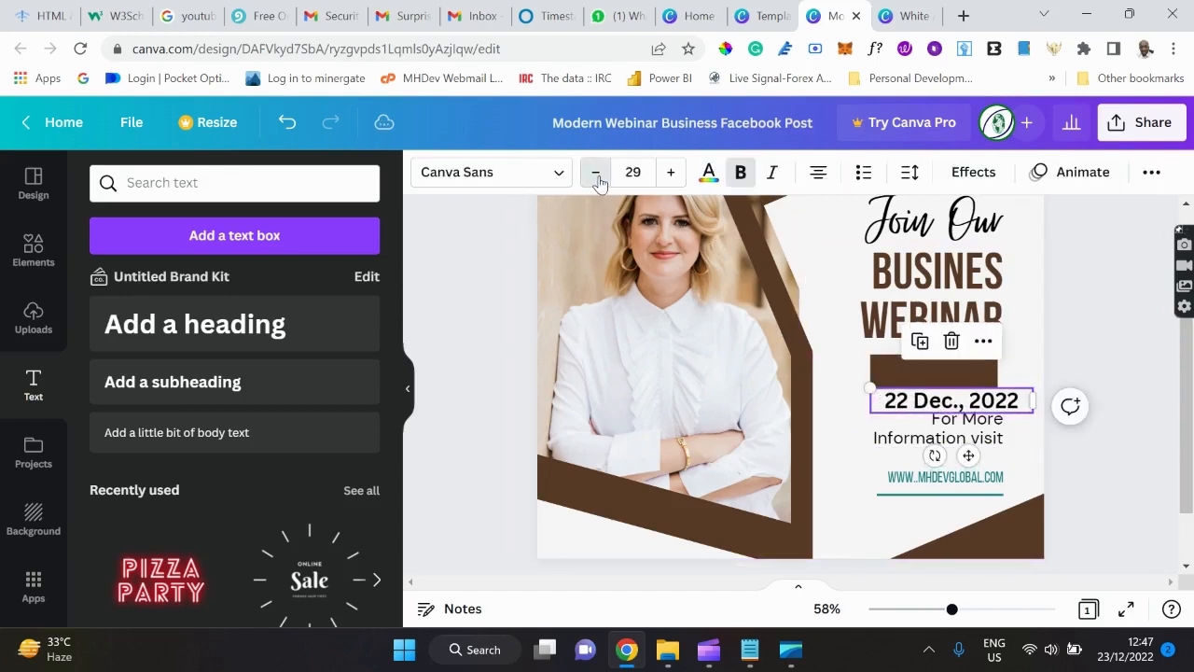
click(600, 184)
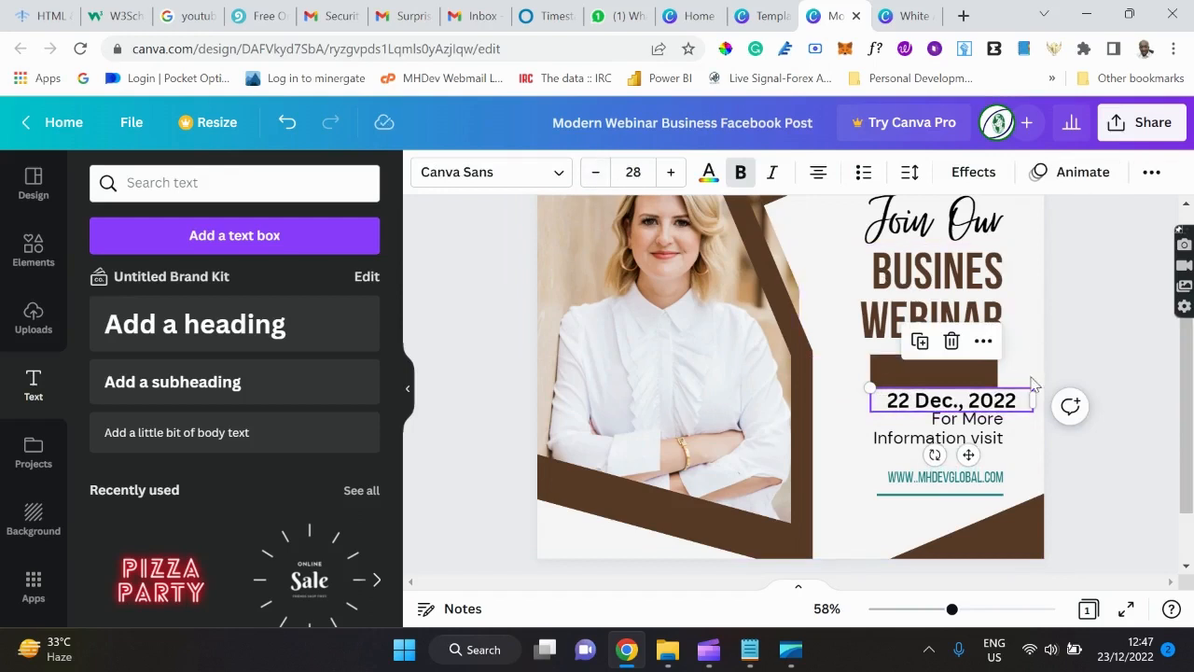
drag(1030, 400, 1008, 398)
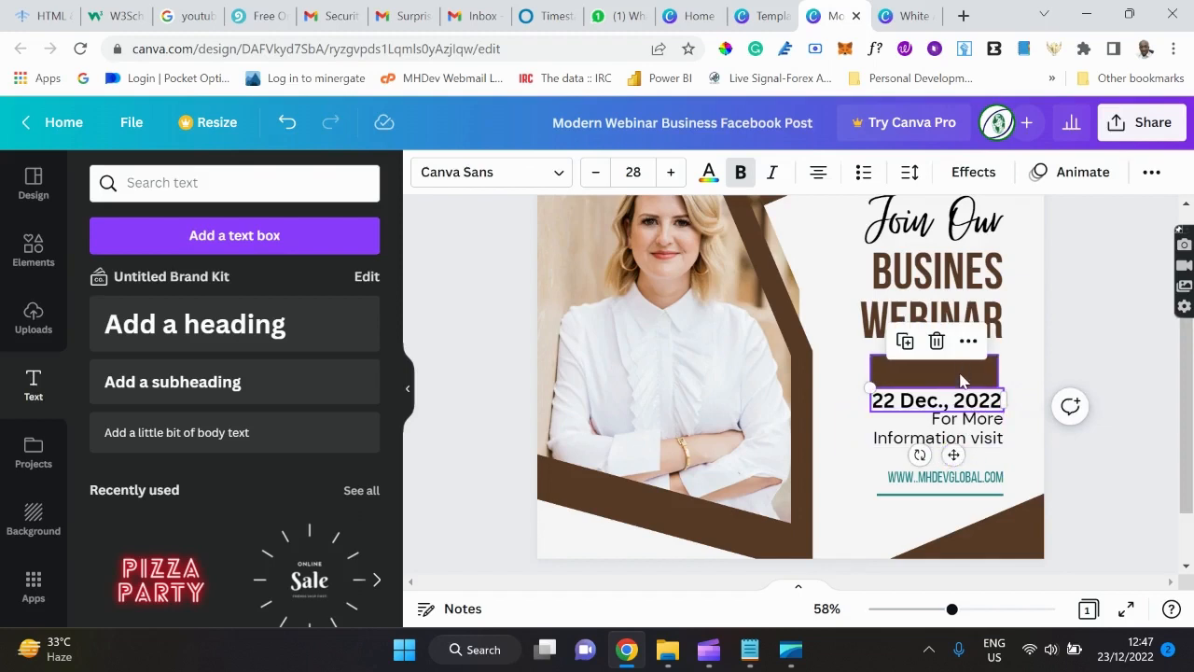
Widen the brown bar and centre the date text on top of it.
click(994, 372)
drag(997, 372, 1012, 372)
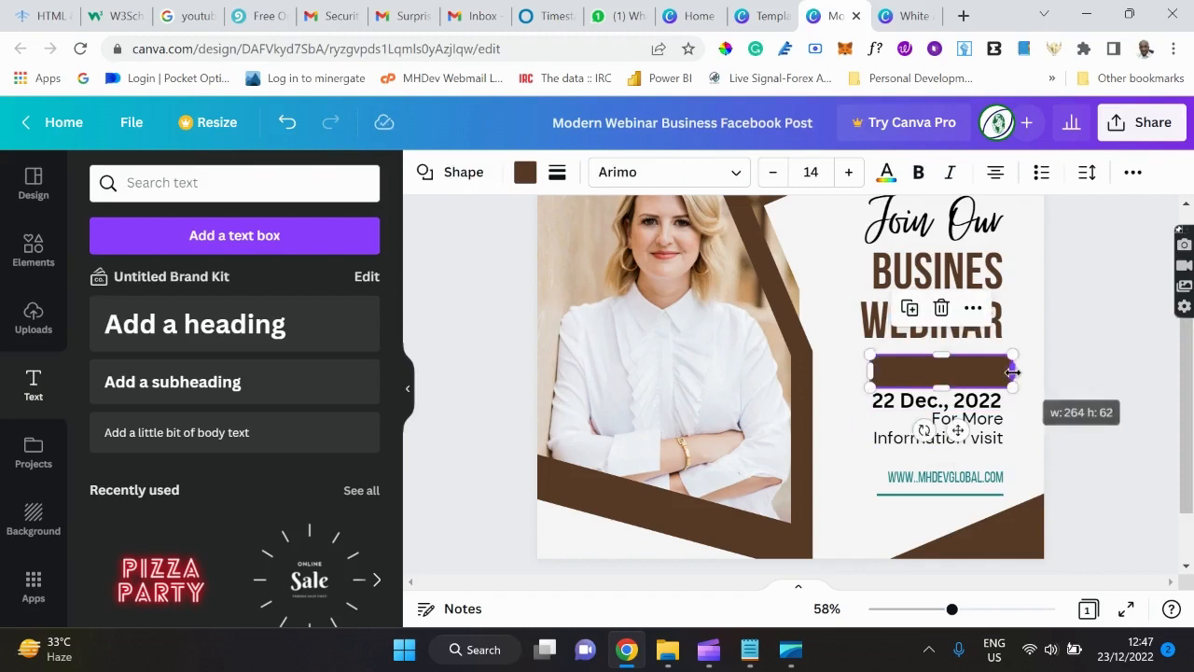
click(974, 408)
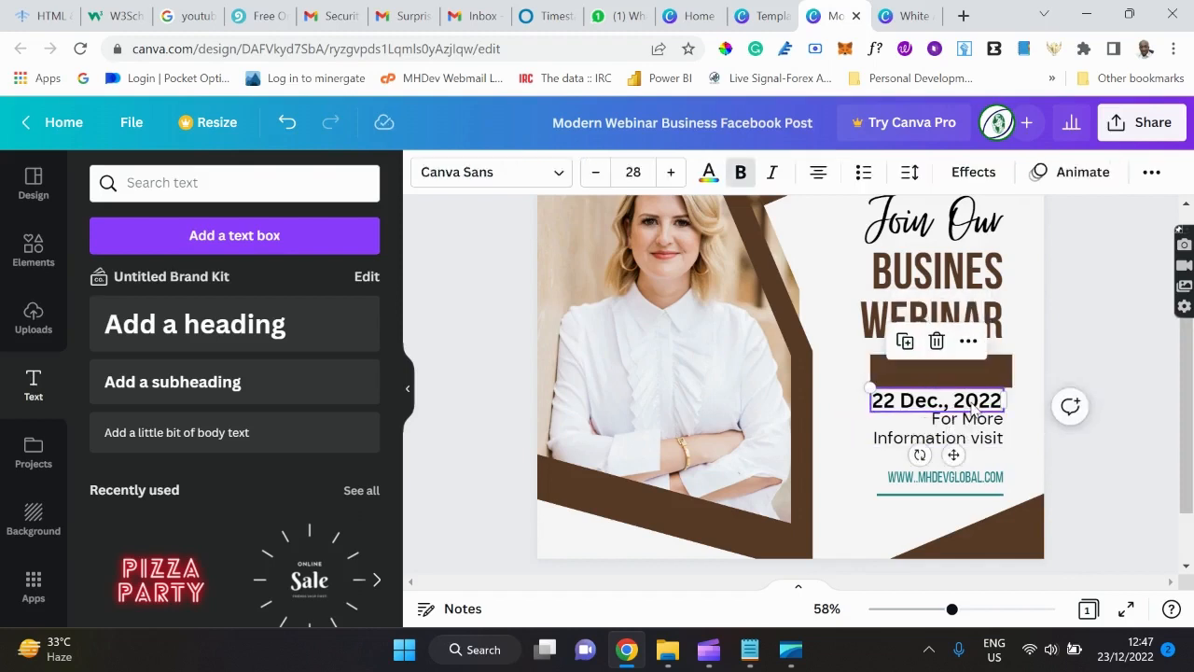
drag(973, 408, 974, 373)
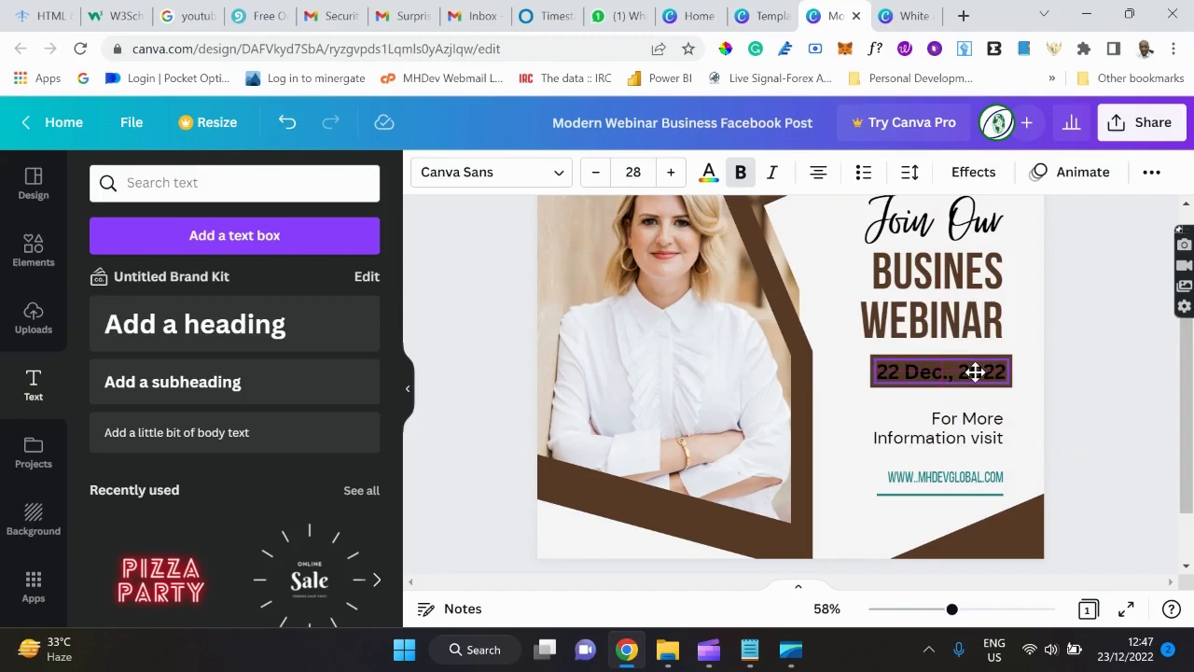
drag(975, 372, 973, 373)
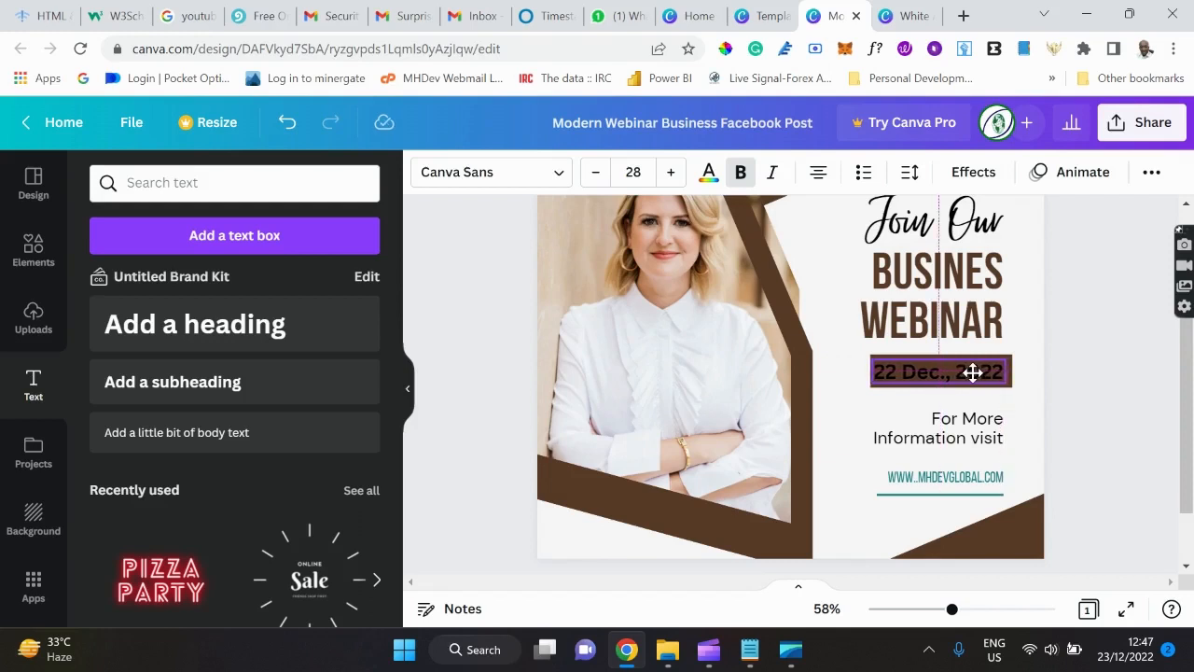
drag(973, 372, 977, 375)
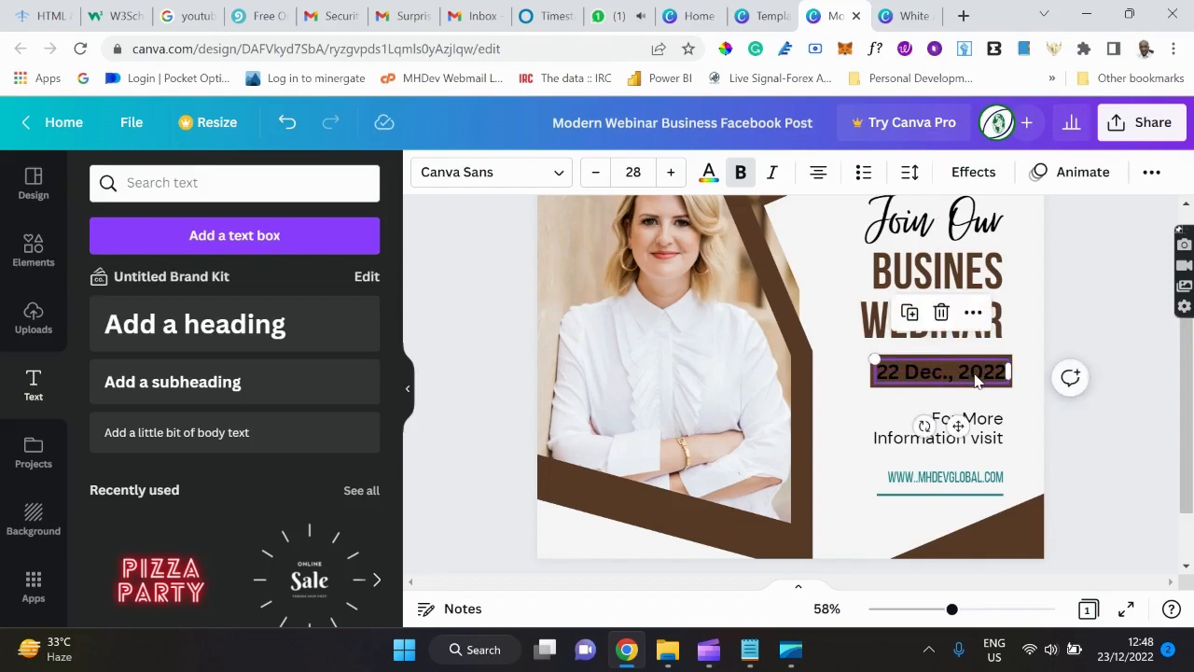
Make the 22 Dec., 2022 date text white.
click(708, 174)
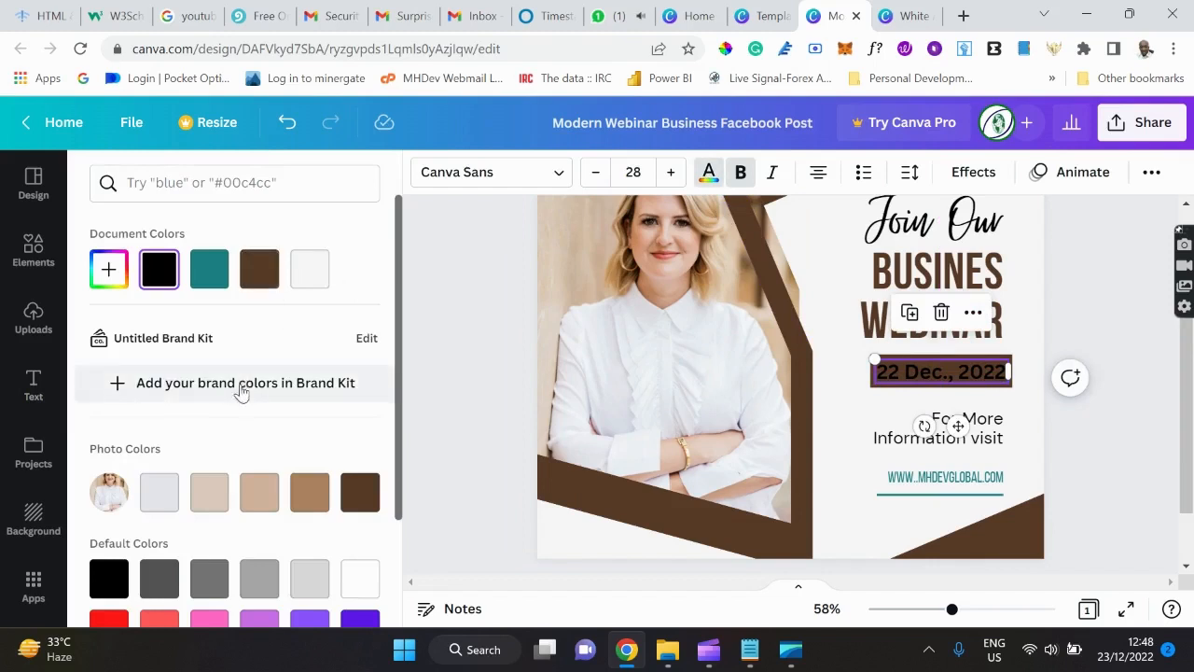
scroll(258, 440, down, 2)
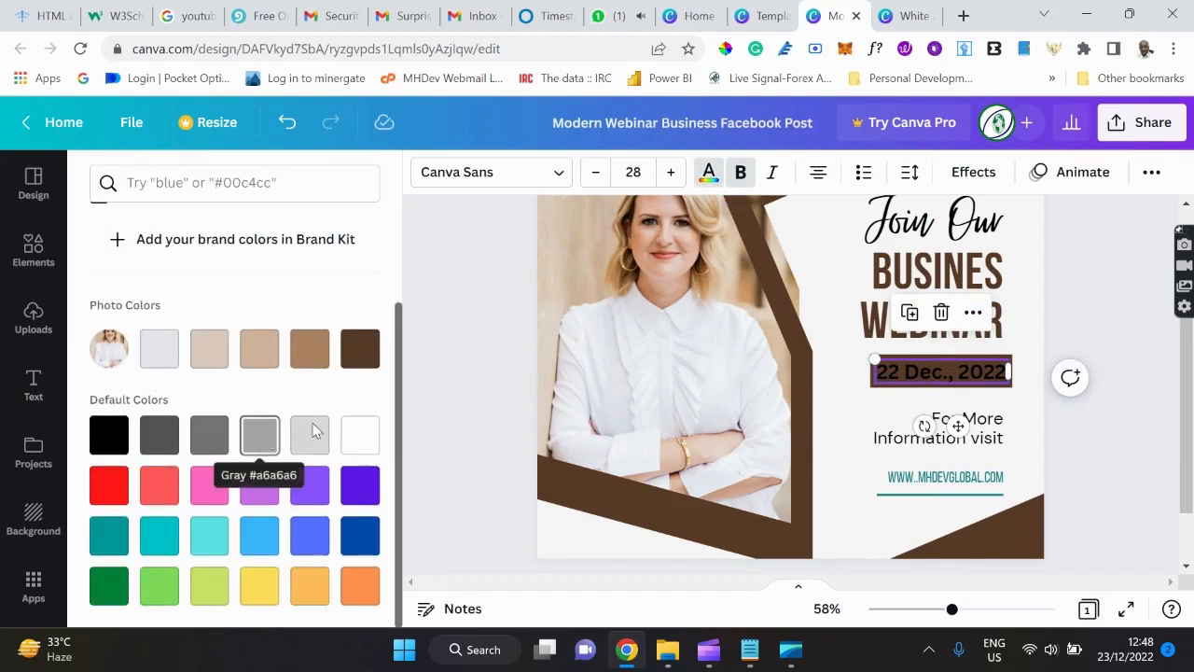
click(369, 439)
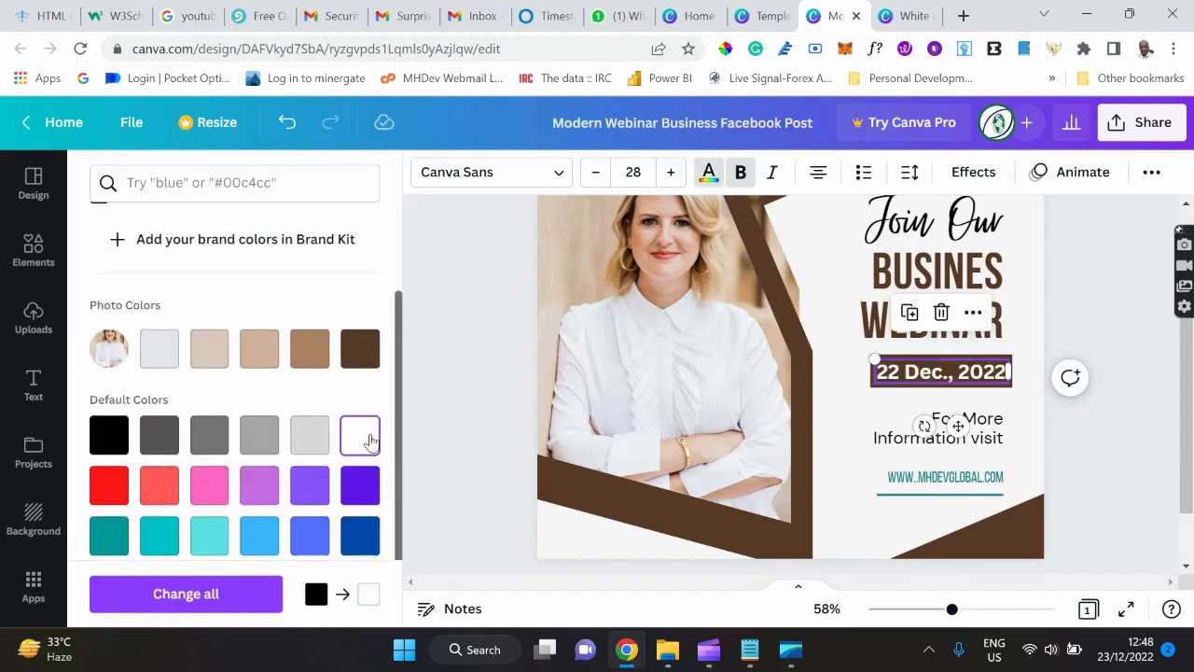
click(1026, 477)
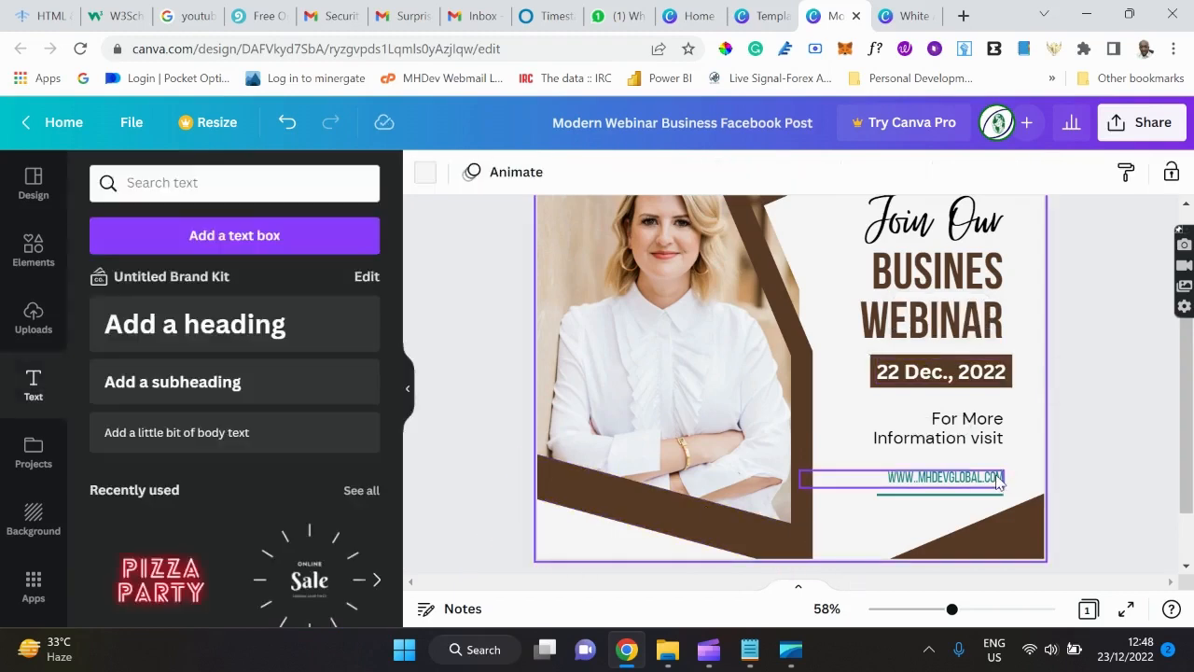
Turn the website address text and the line beneath it dark brown.
click(999, 479)
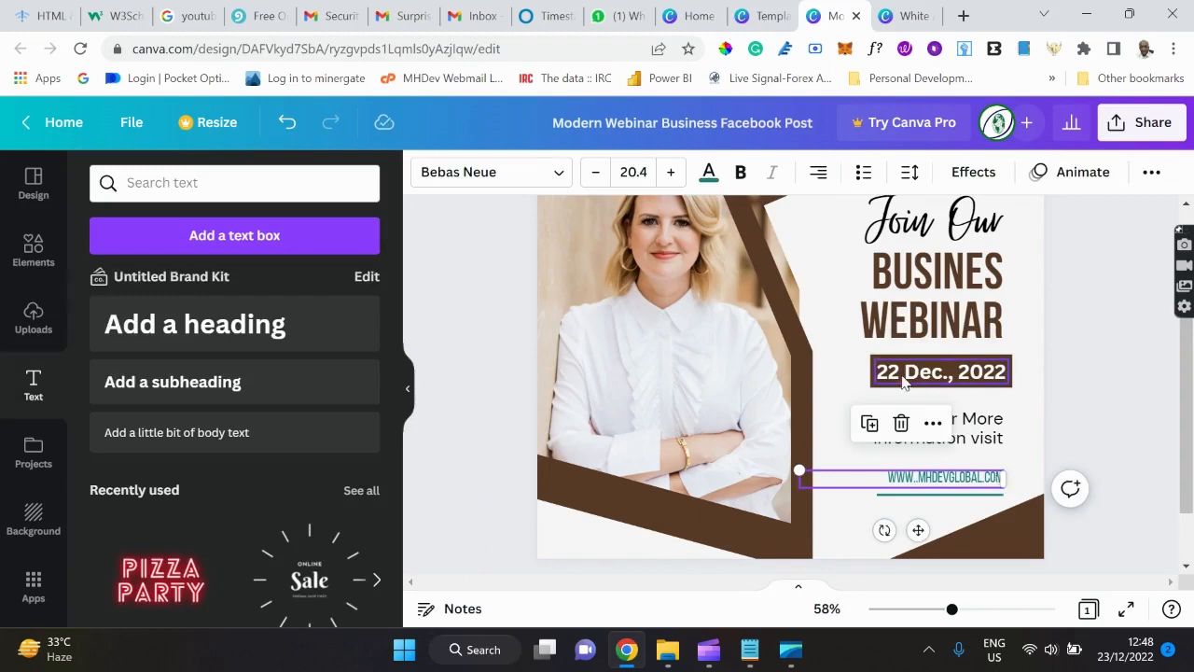
click(708, 172)
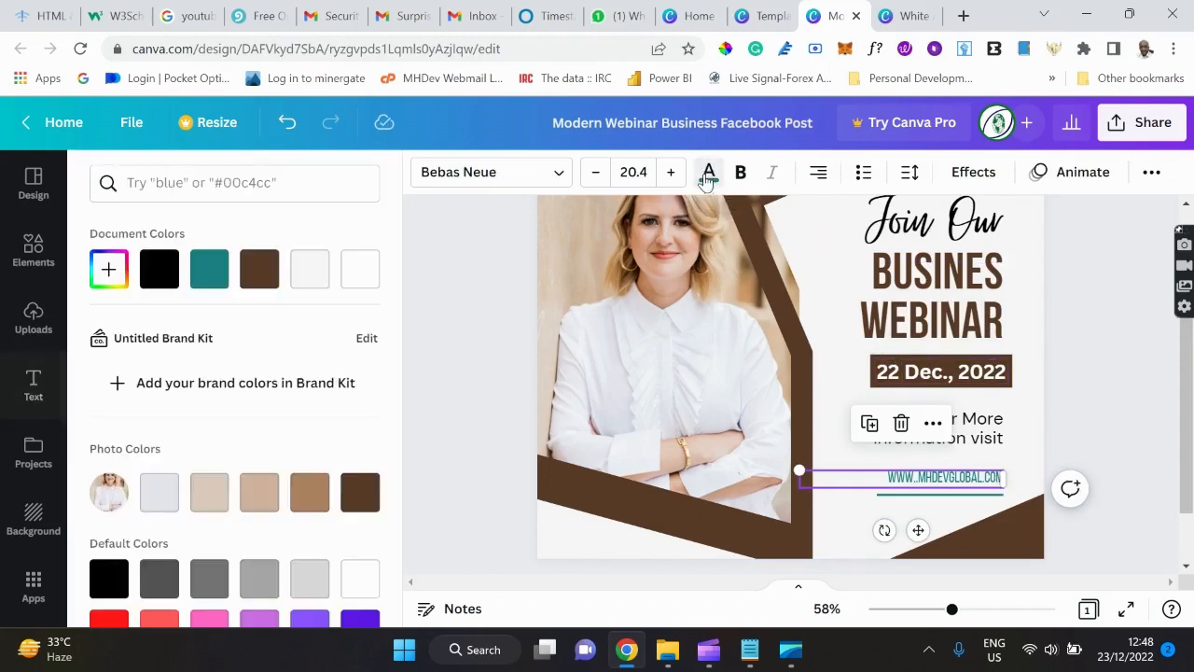
click(258, 277)
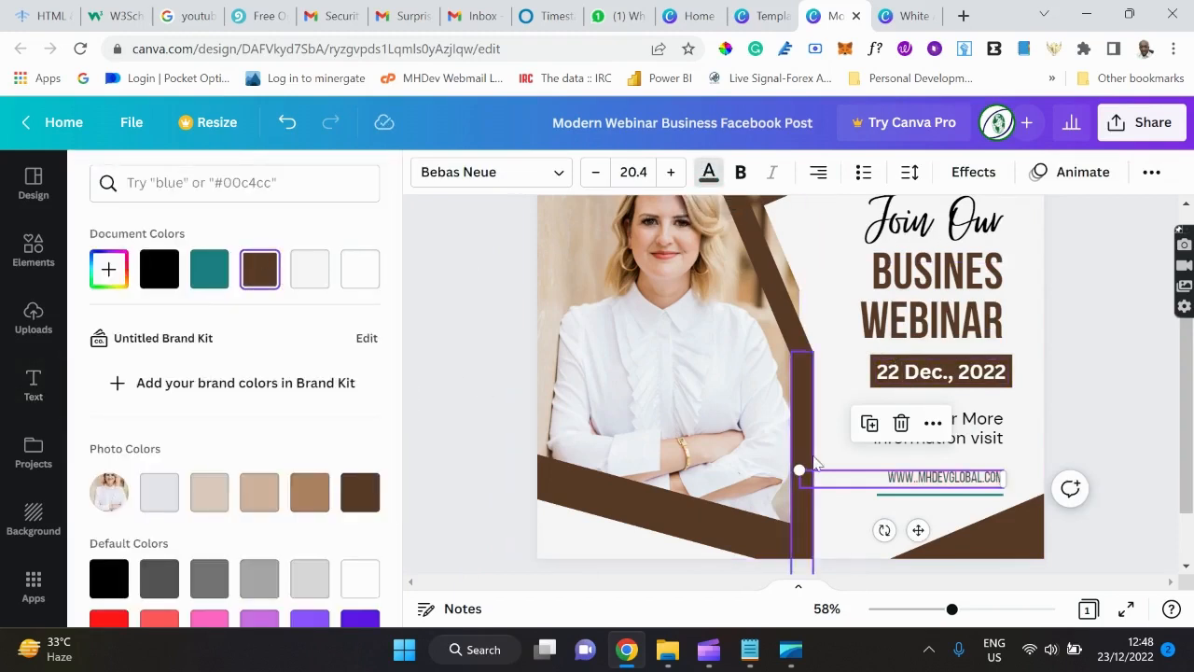
click(929, 496)
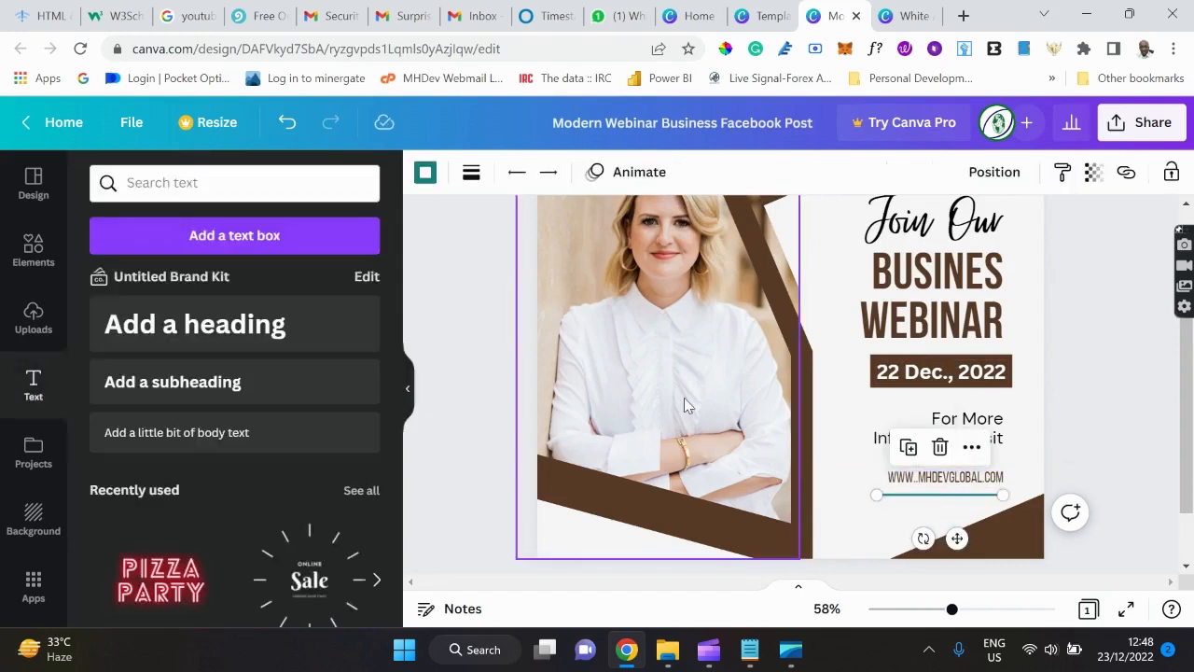
click(425, 174)
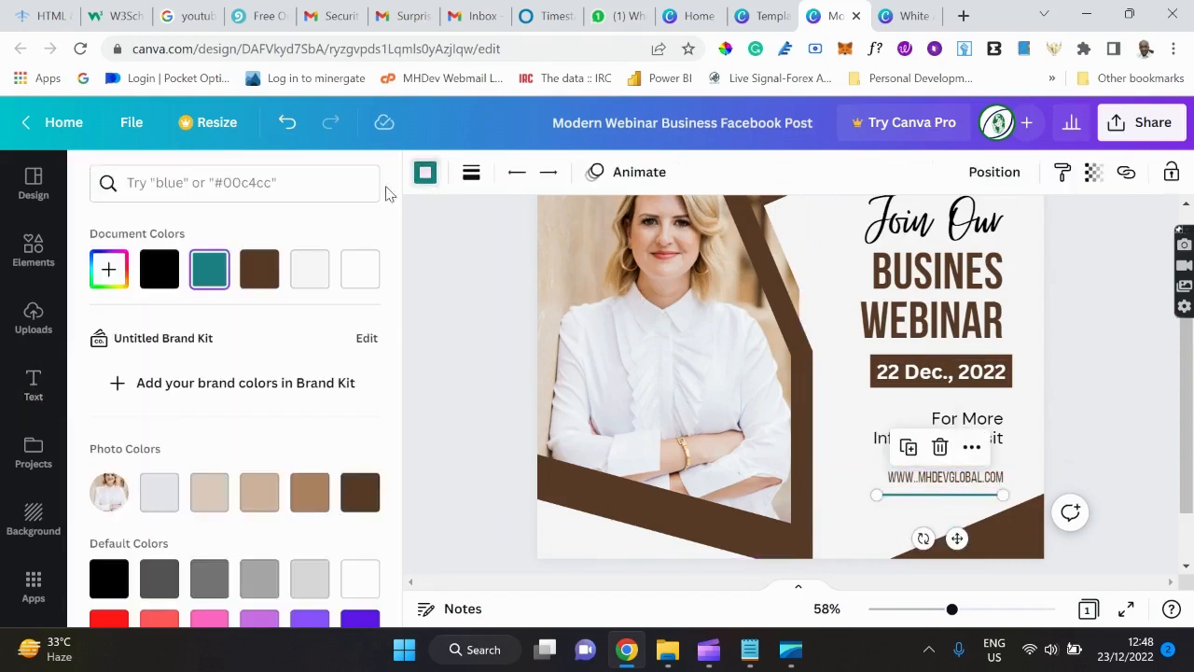
click(258, 269)
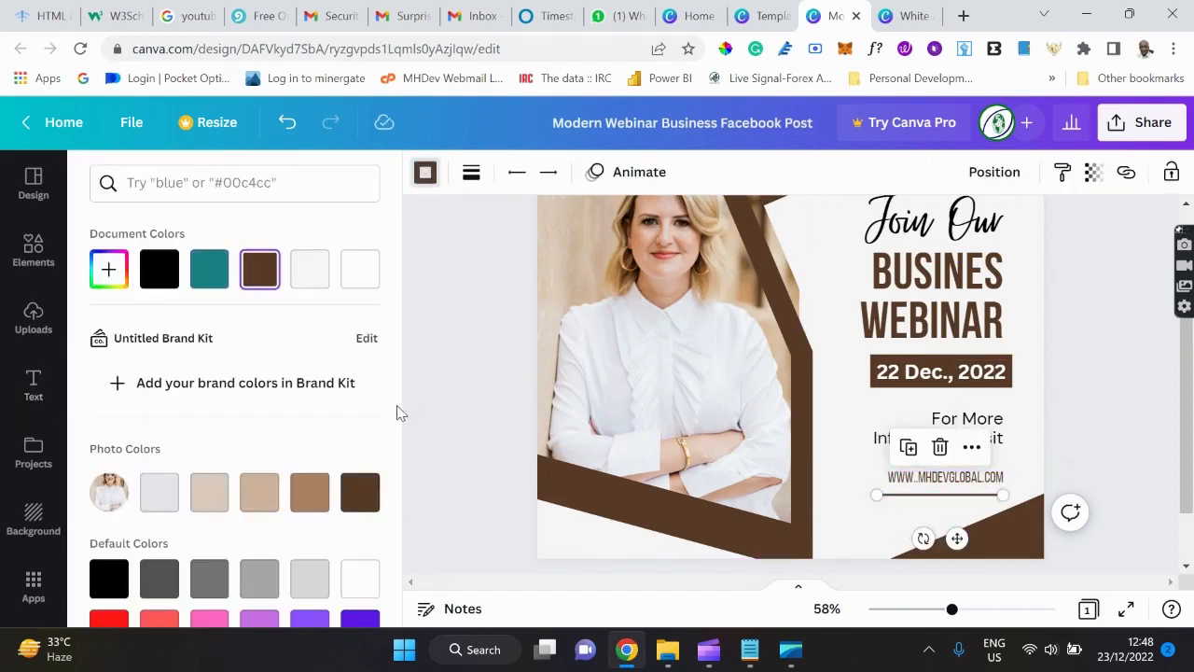
click(473, 489)
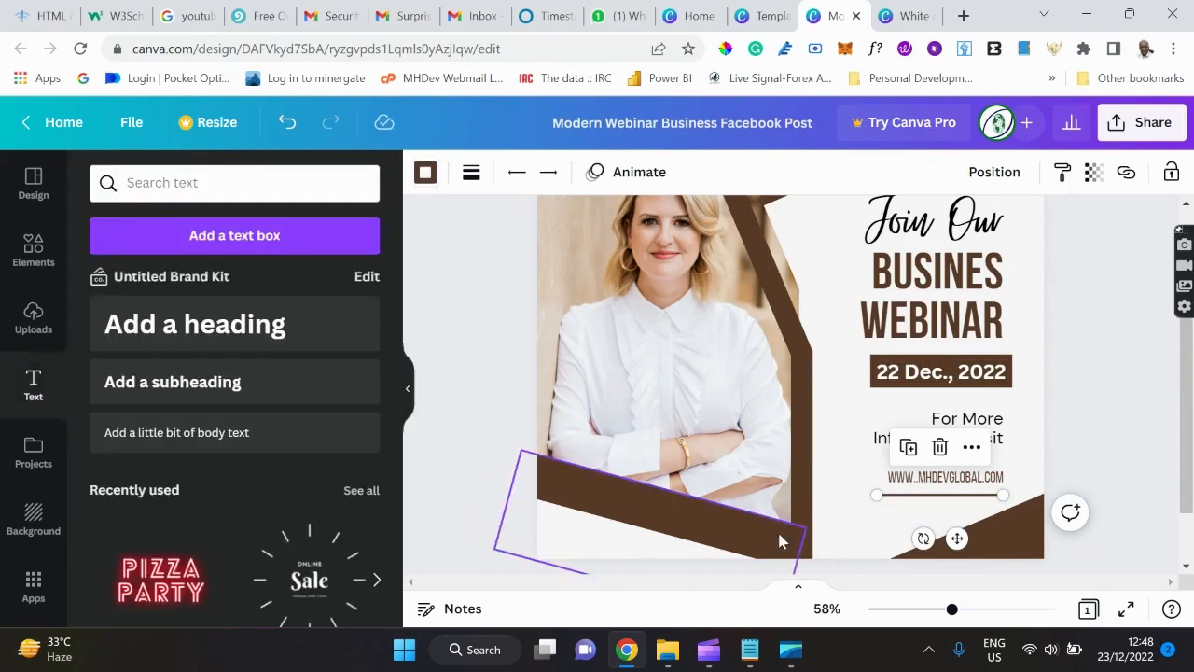
click(838, 536)
scroll(847, 537, down, 2)
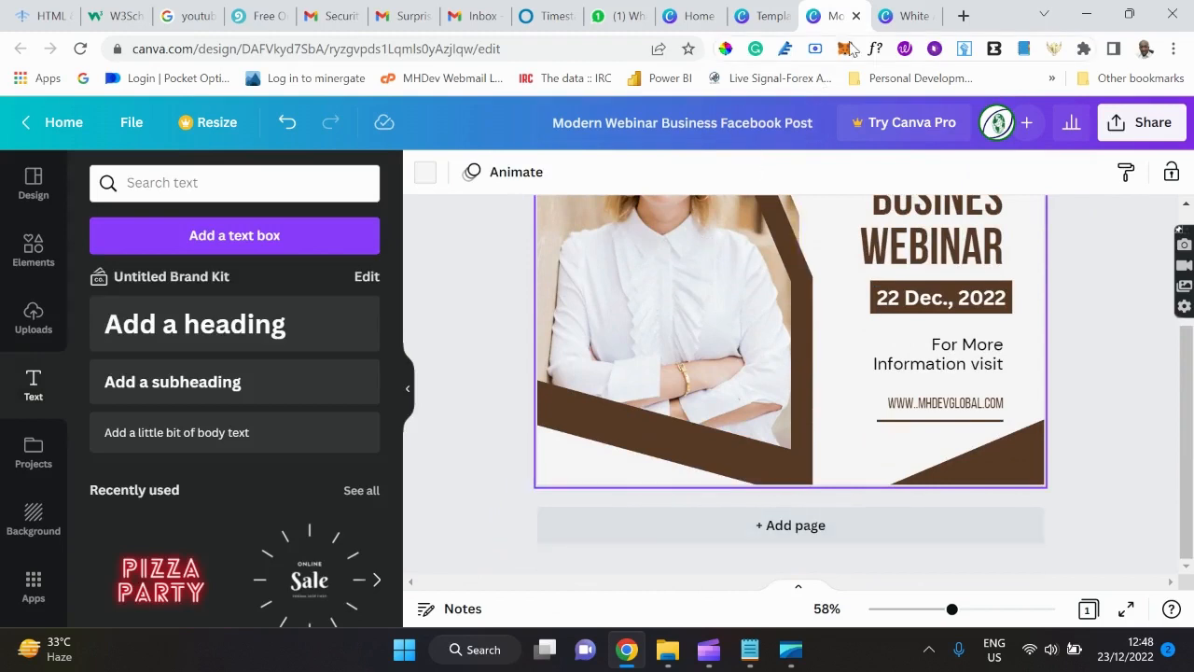
click(903, 16)
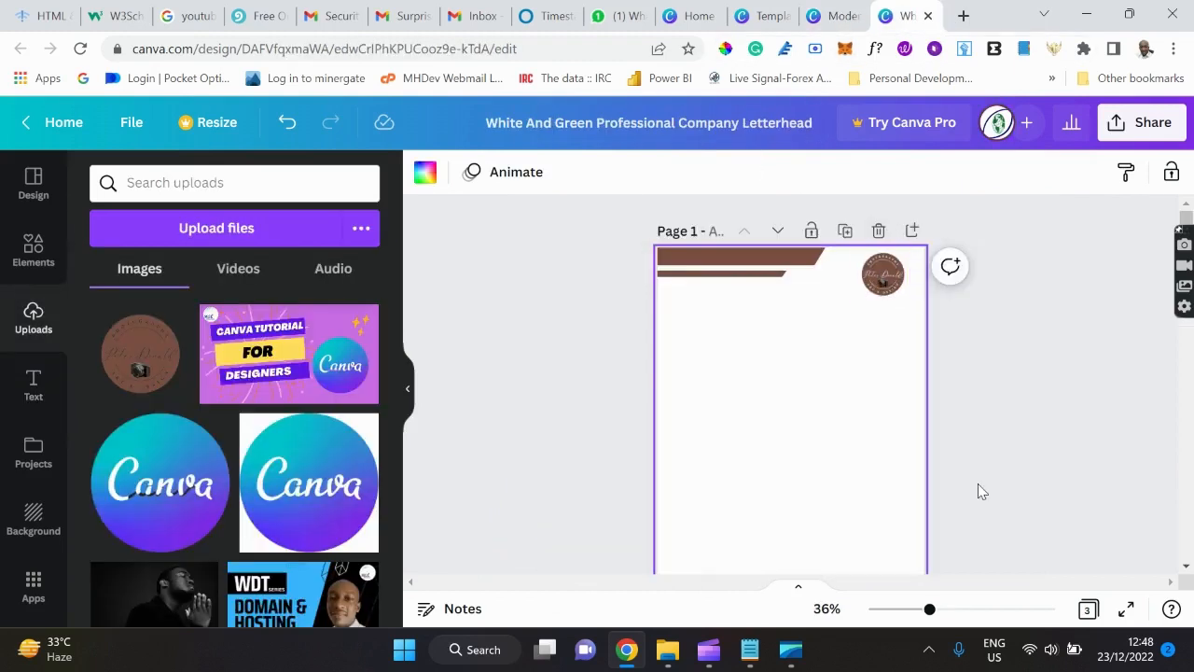
drag(930, 611, 984, 605)
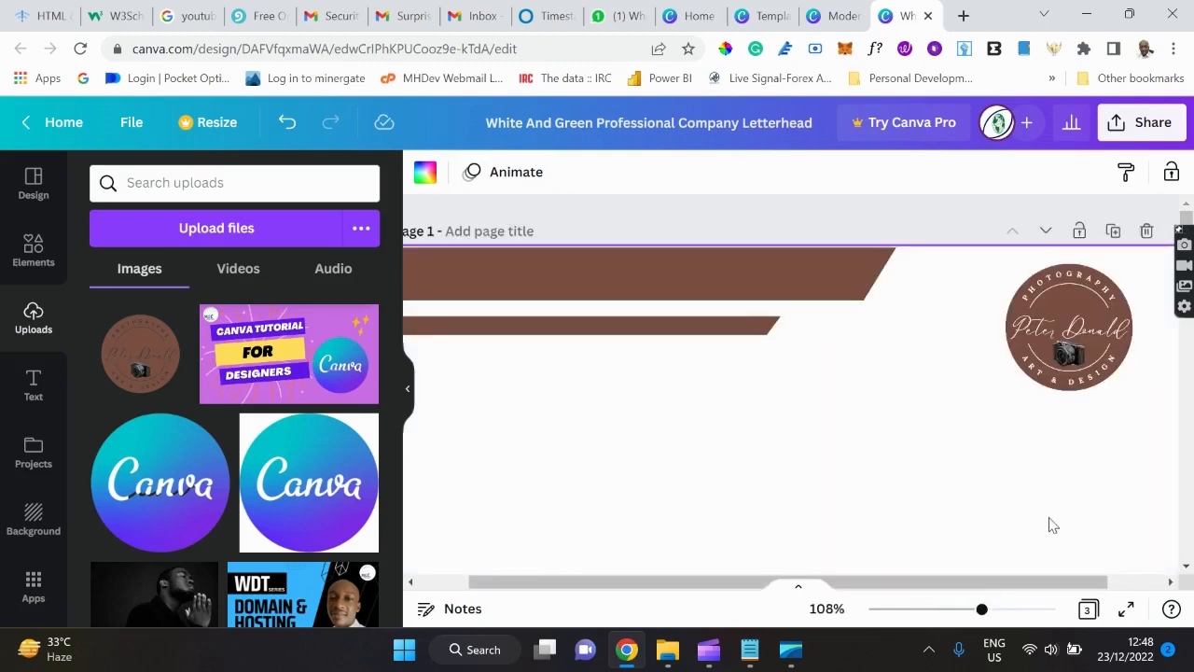
drag(981, 609, 940, 618)
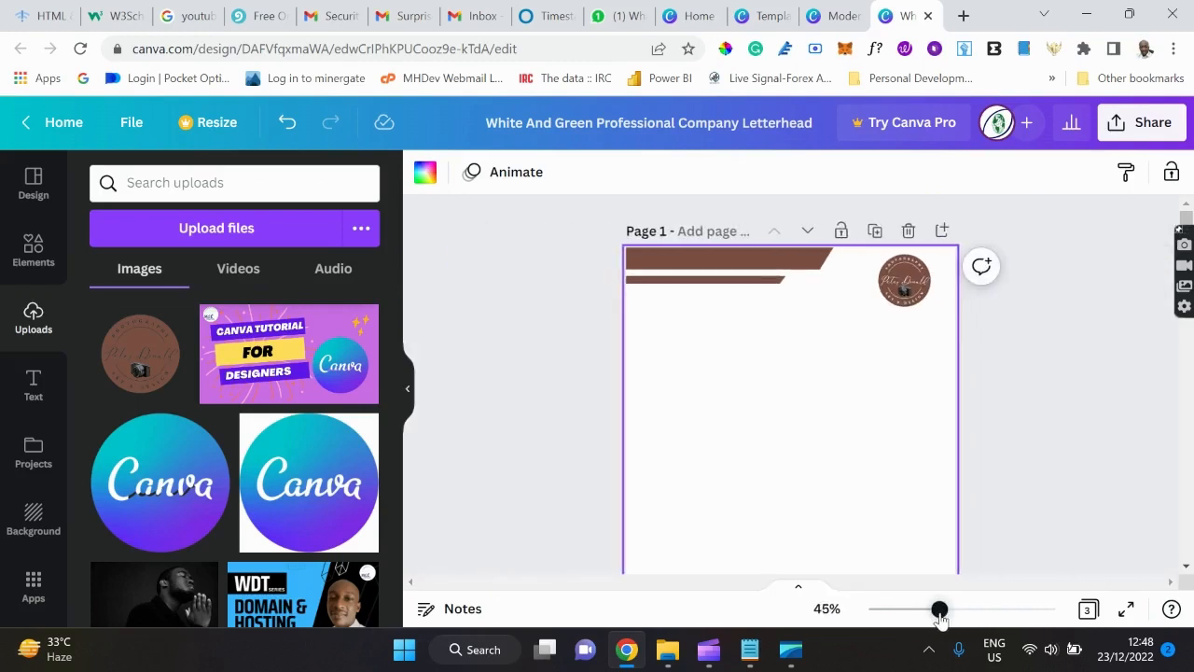
click(818, 18)
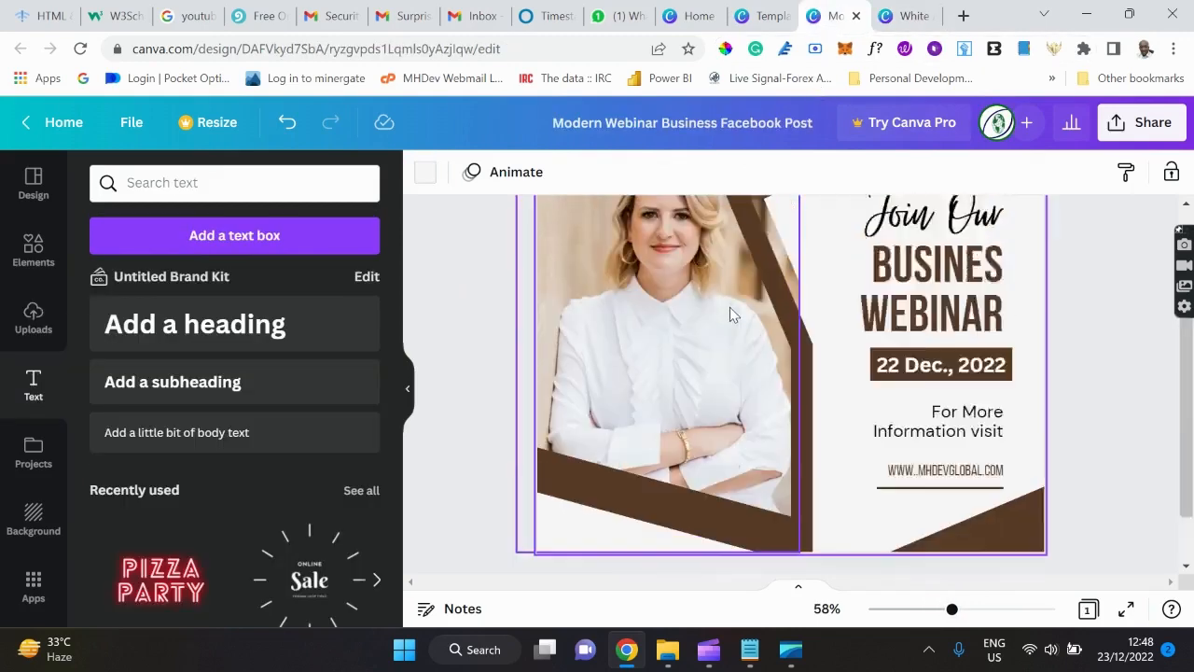
With the woman's photo selected, search the Elements library for camera photos.
scroll(729, 307, up, 1)
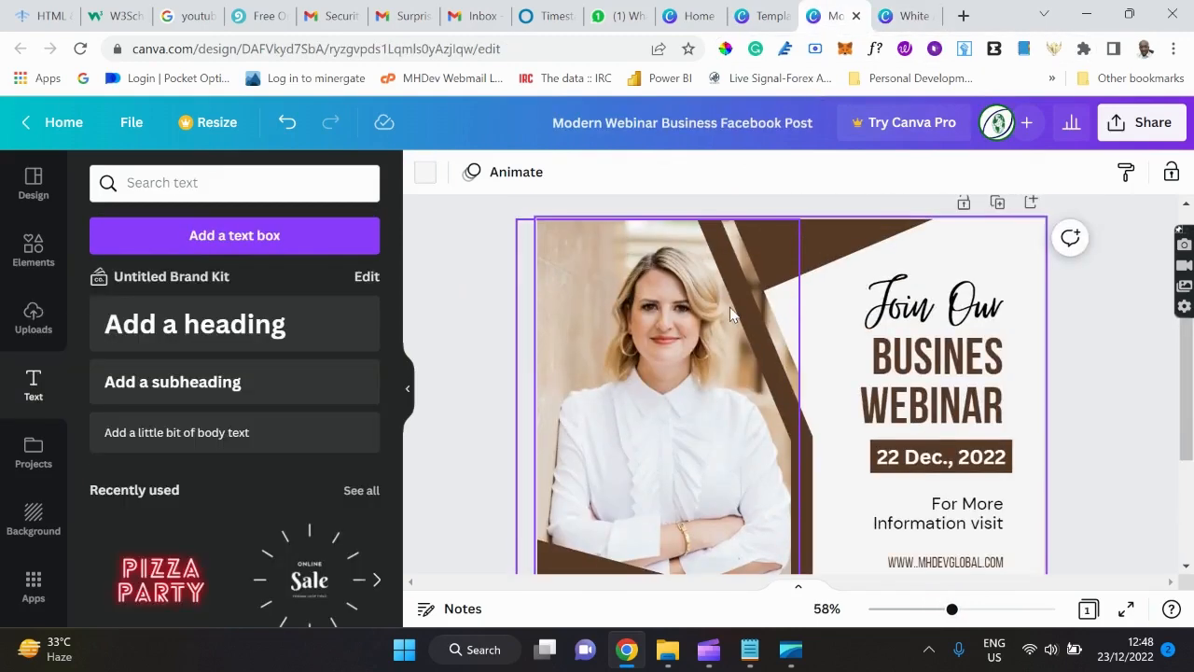
click(658, 448)
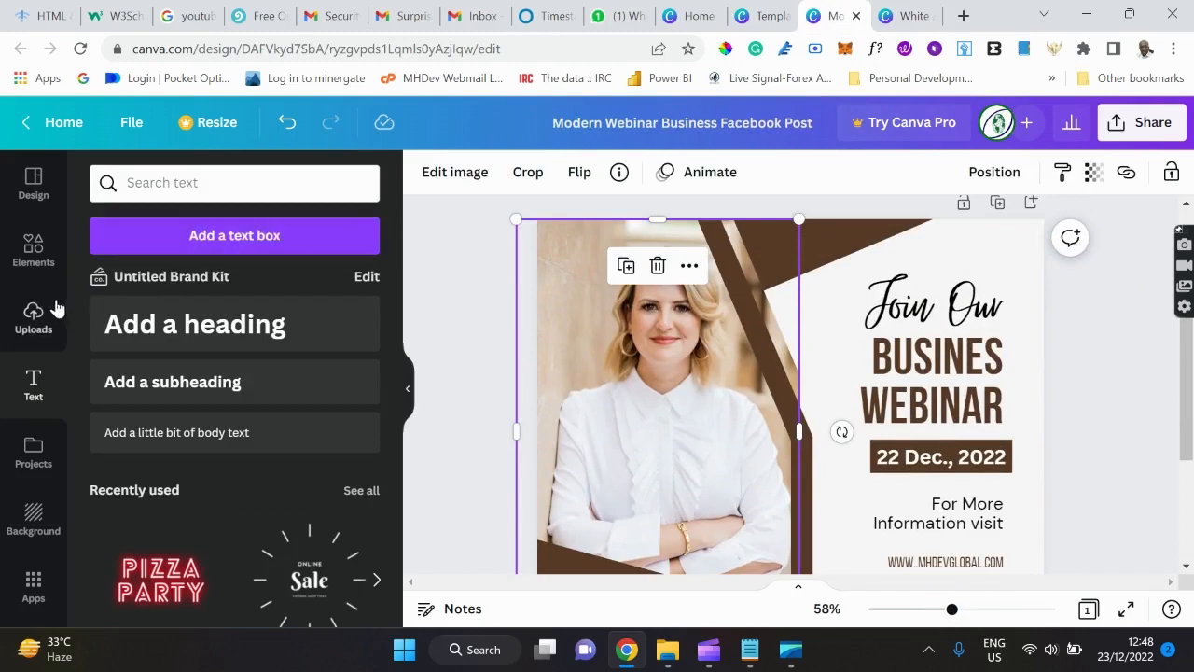
click(28, 261)
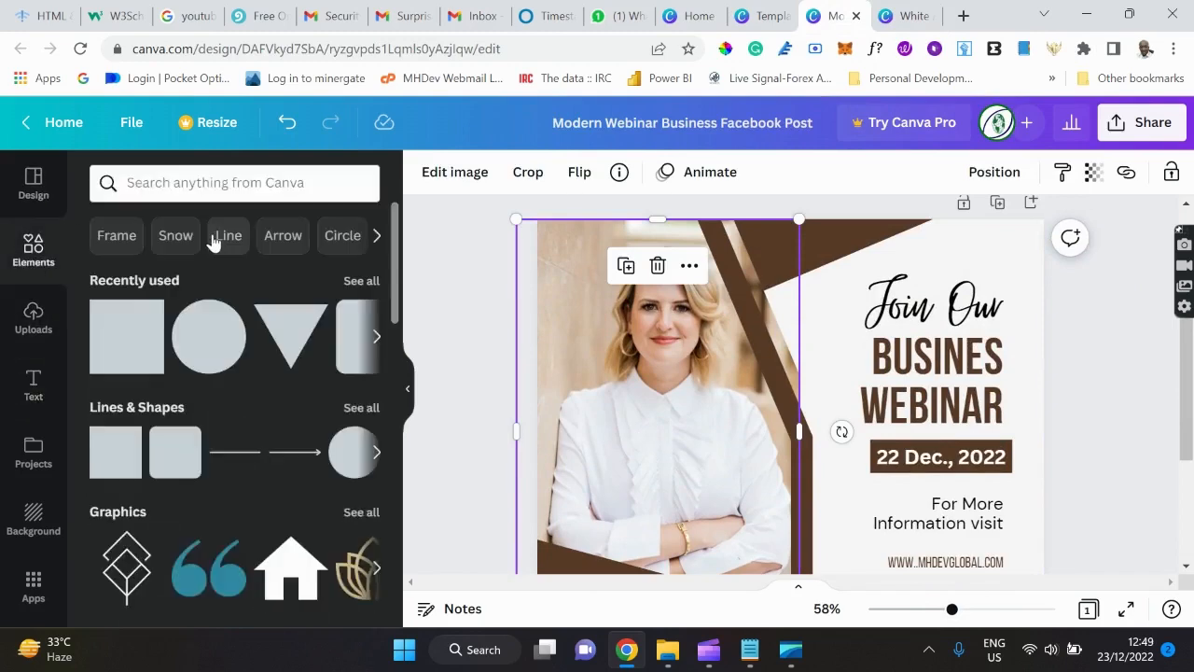
click(174, 173)
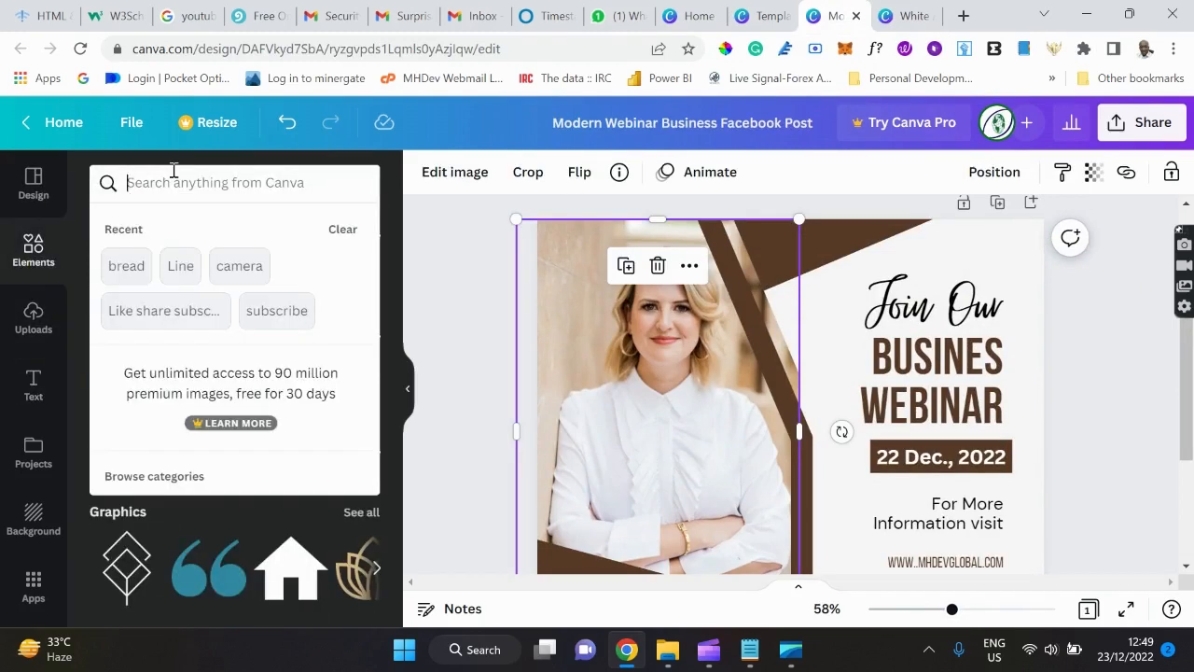
text(ca)
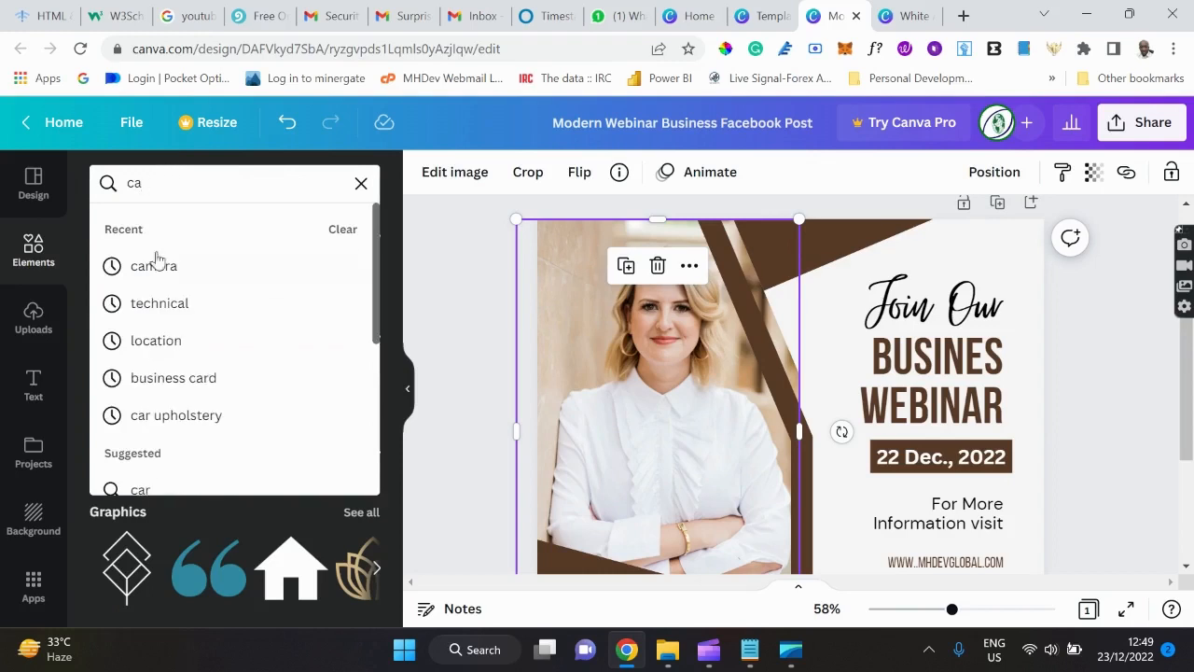
click(175, 274)
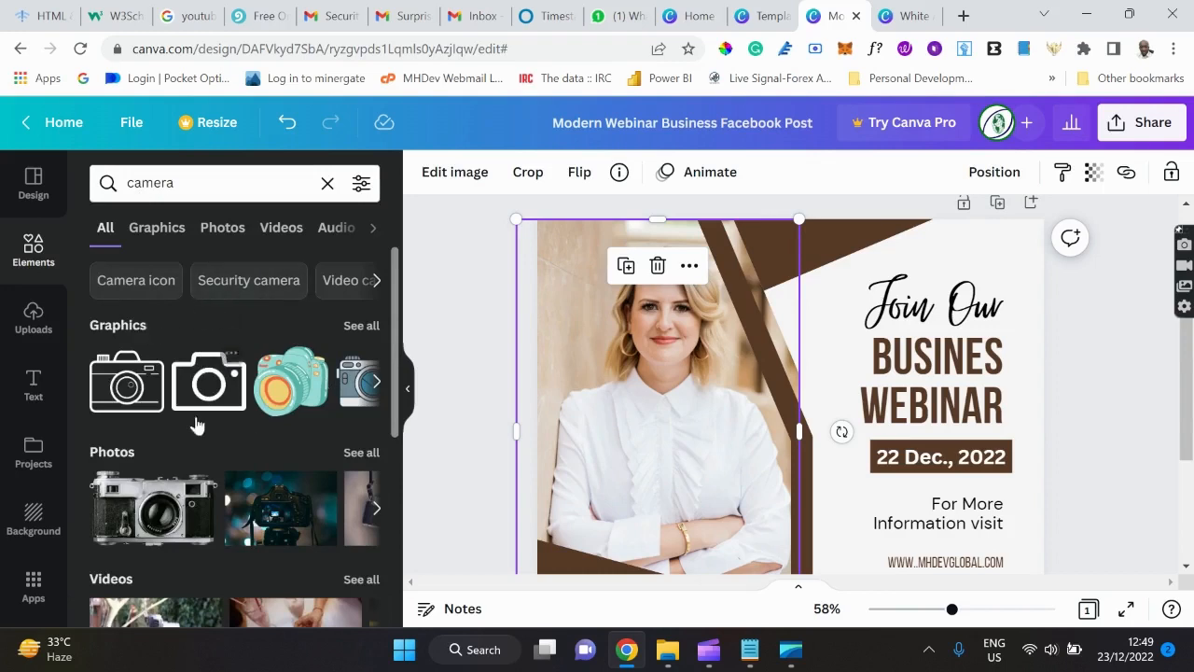
scroll(275, 397, down, 3)
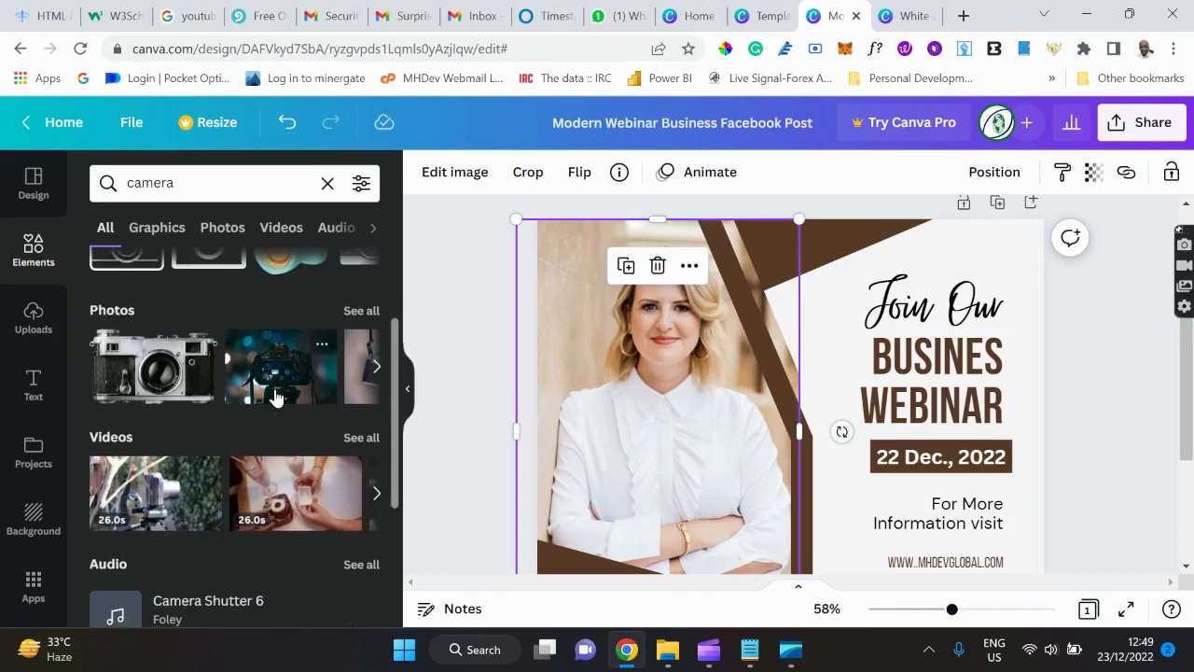
click(377, 368)
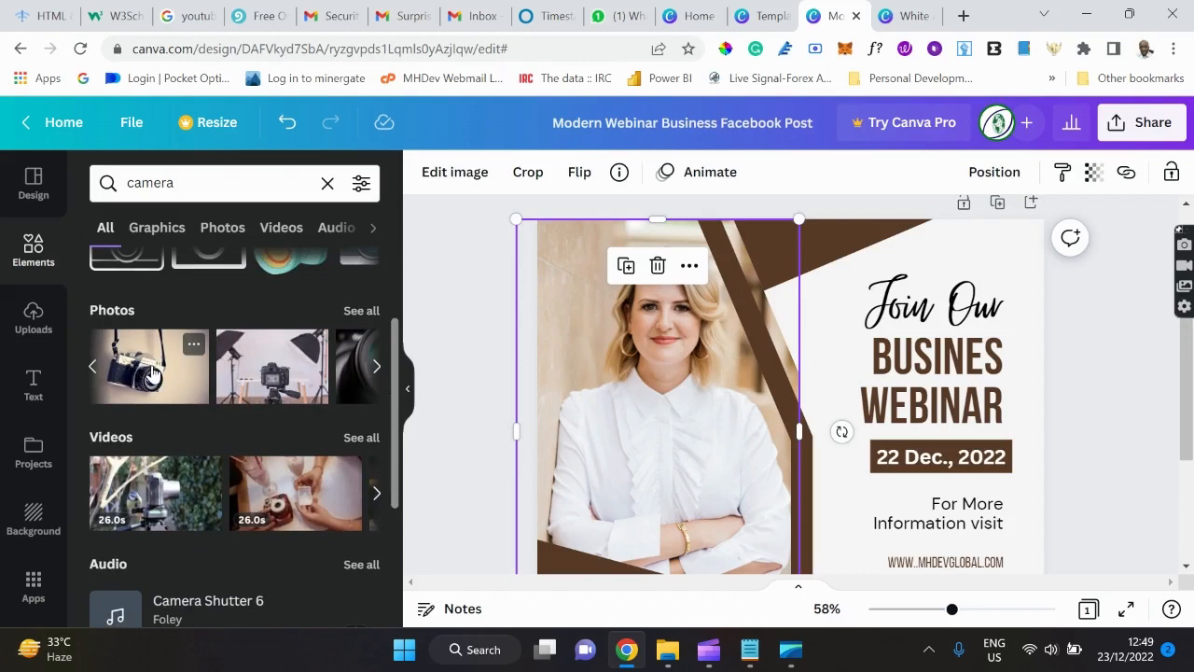
Drop the vintage camera photo onto the woman's image frame to replace it.
drag(154, 371, 553, 388)
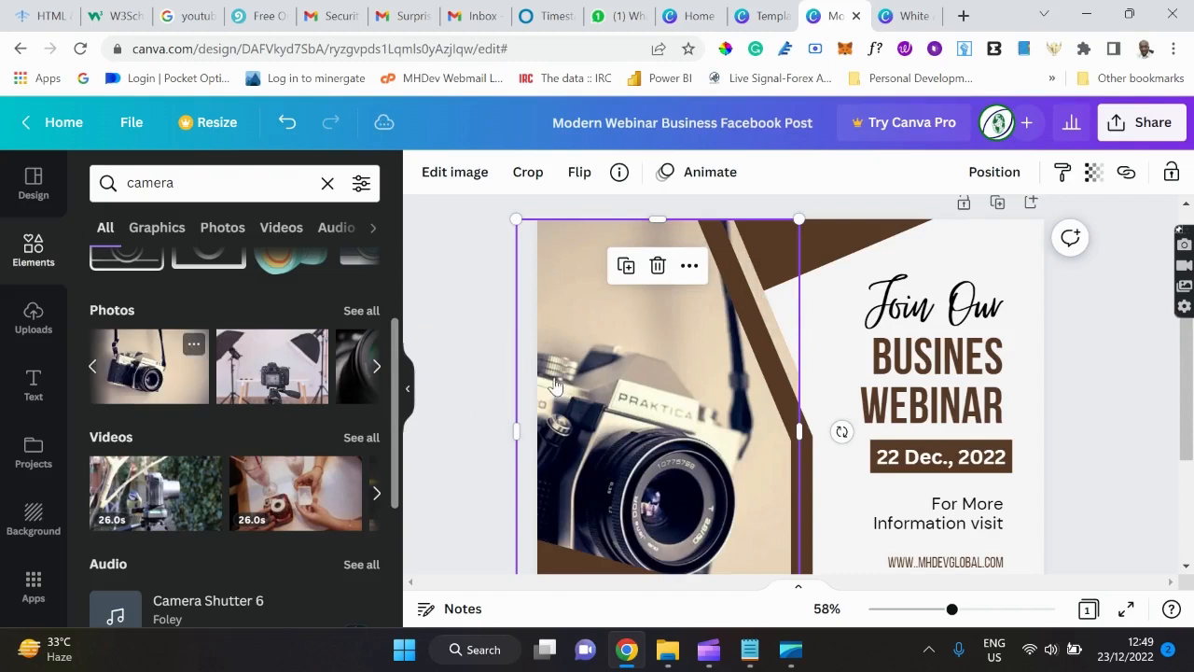
click(1103, 382)
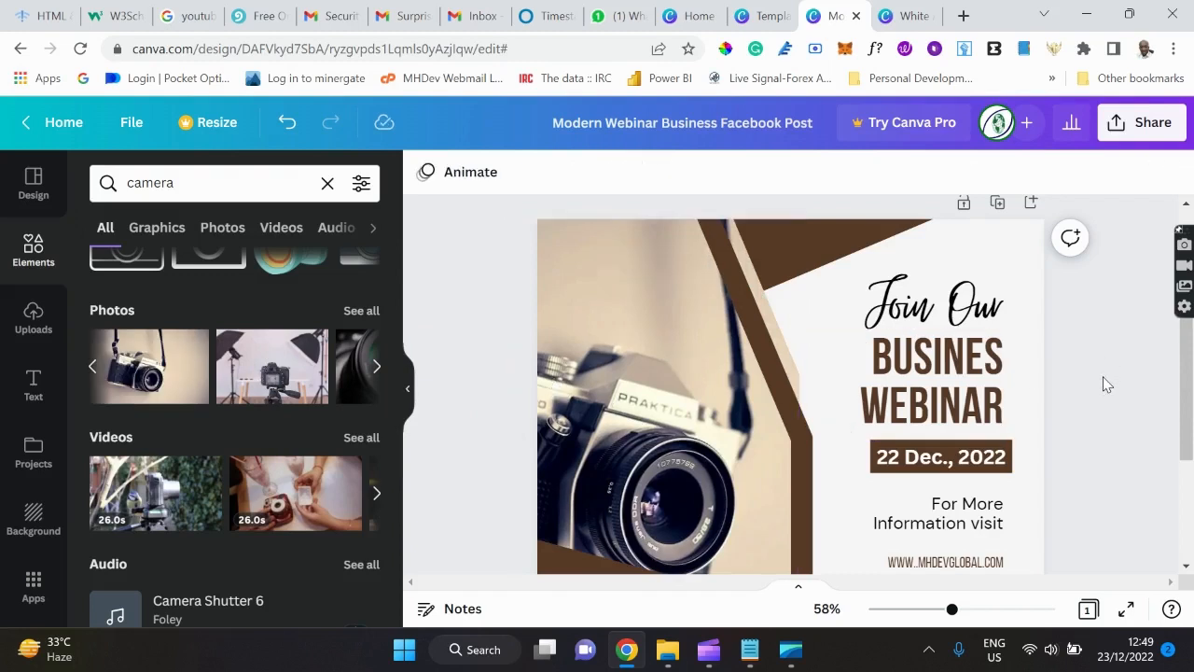
scroll(1103, 383, down, 1)
scroll(1103, 382, down, 2)
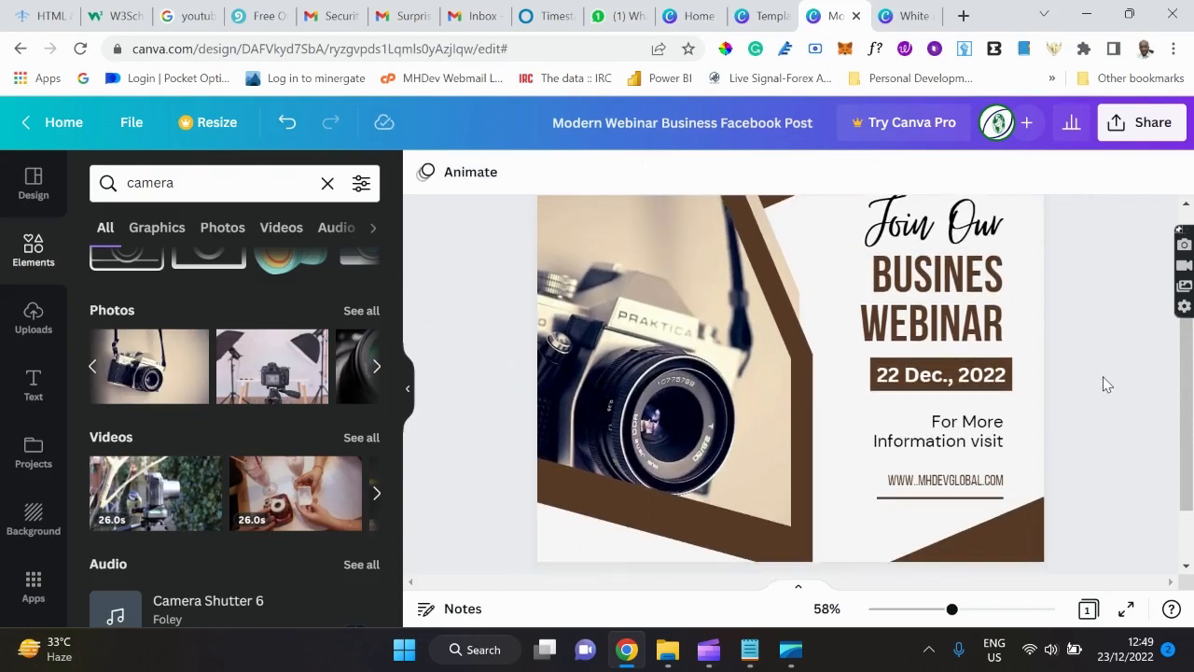
scroll(1104, 384, down, 1)
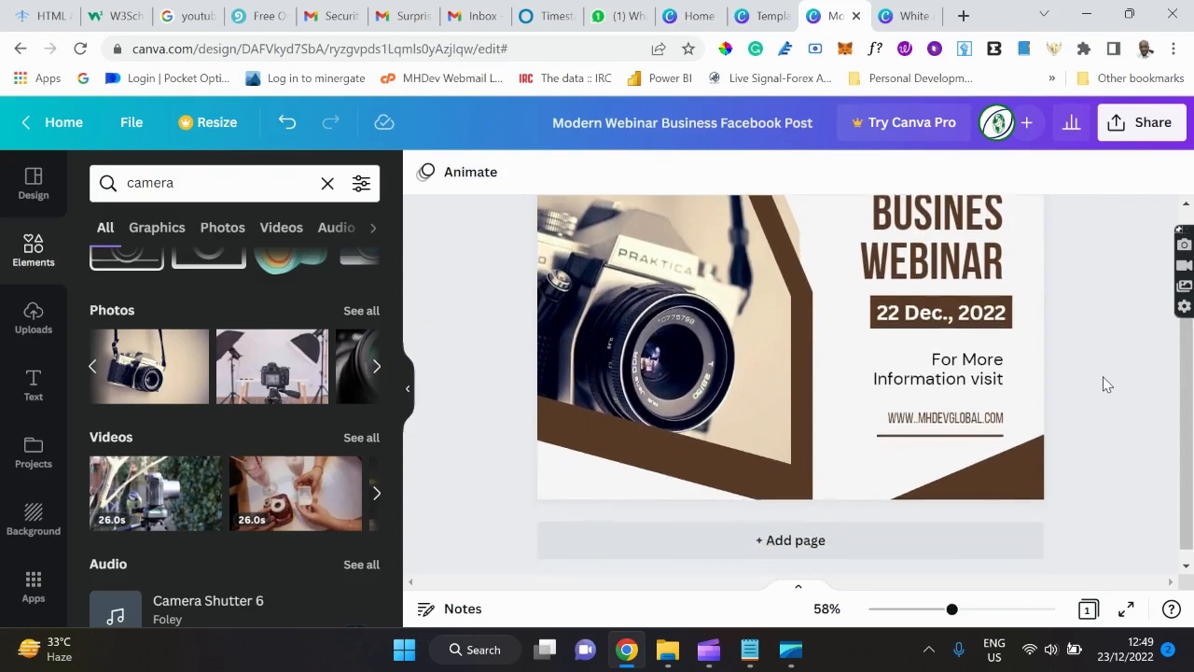
scroll(1104, 384, up, 2)
scroll(1104, 384, up, 1)
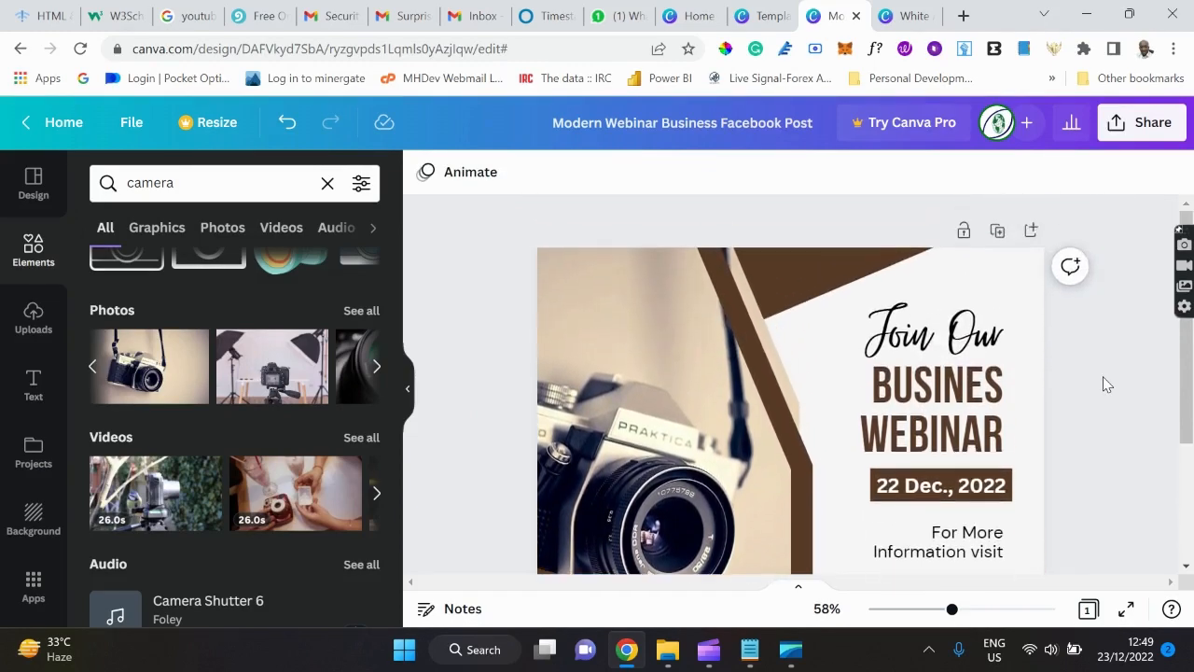
scroll(1104, 385, down, 3)
scroll(1103, 384, up, 3)
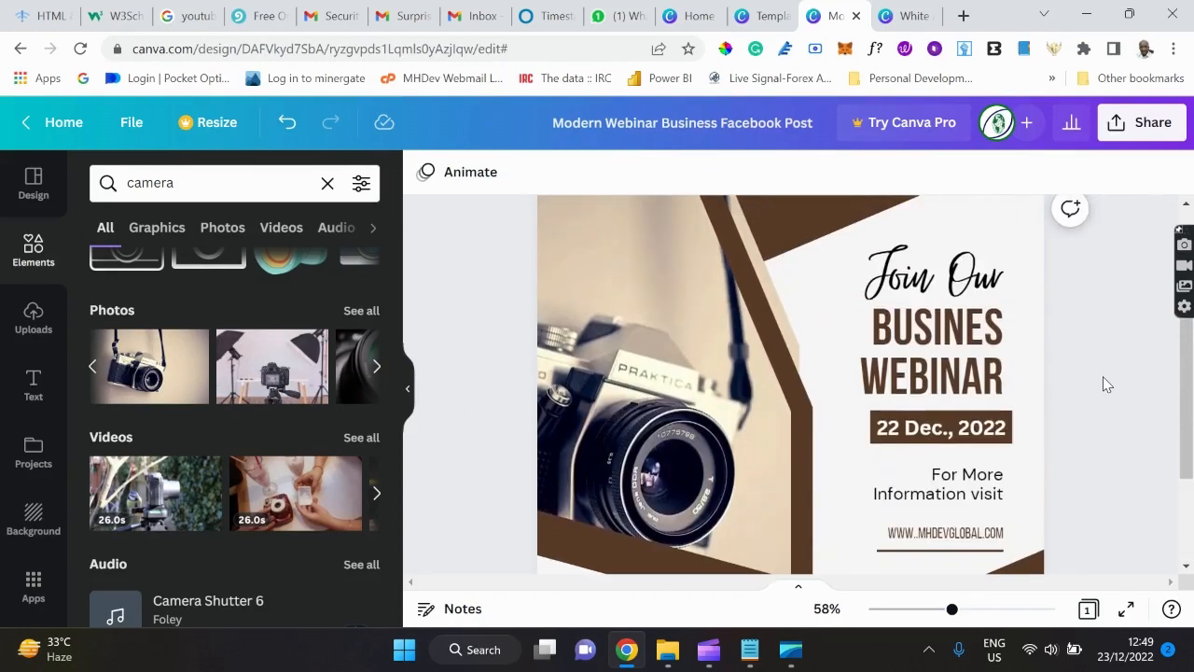
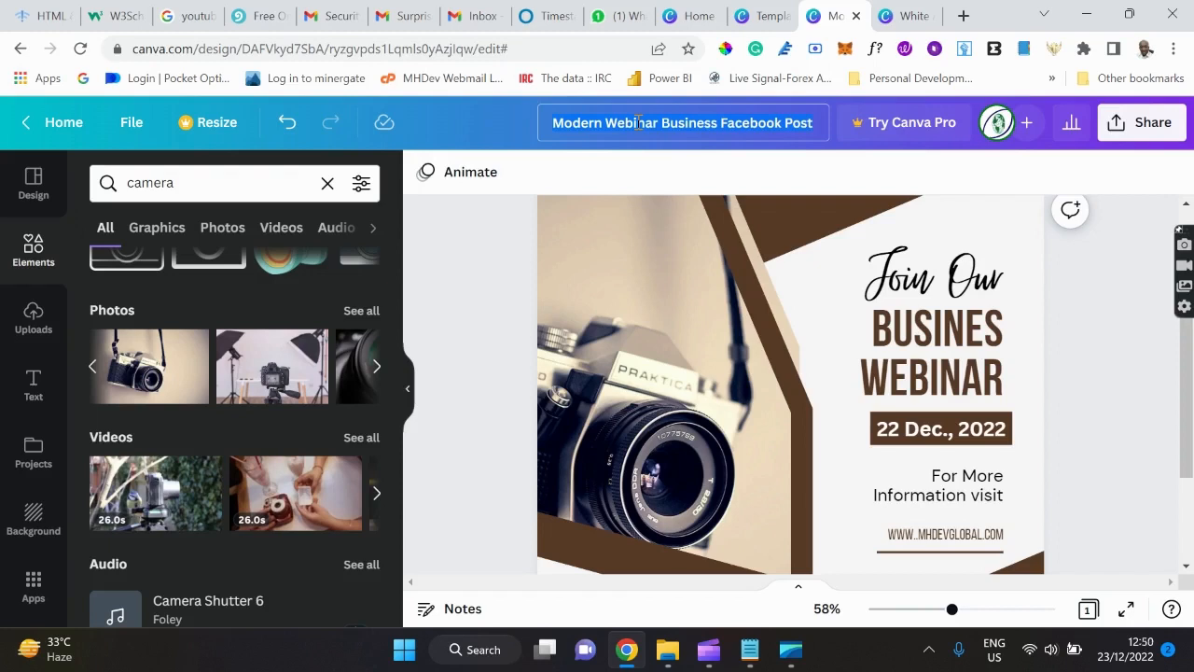
Retitle the Modern Webinar Business Facebook Post design as 'FB Ad_Biz Webinar'.
key(BackSpace)
text(FB)
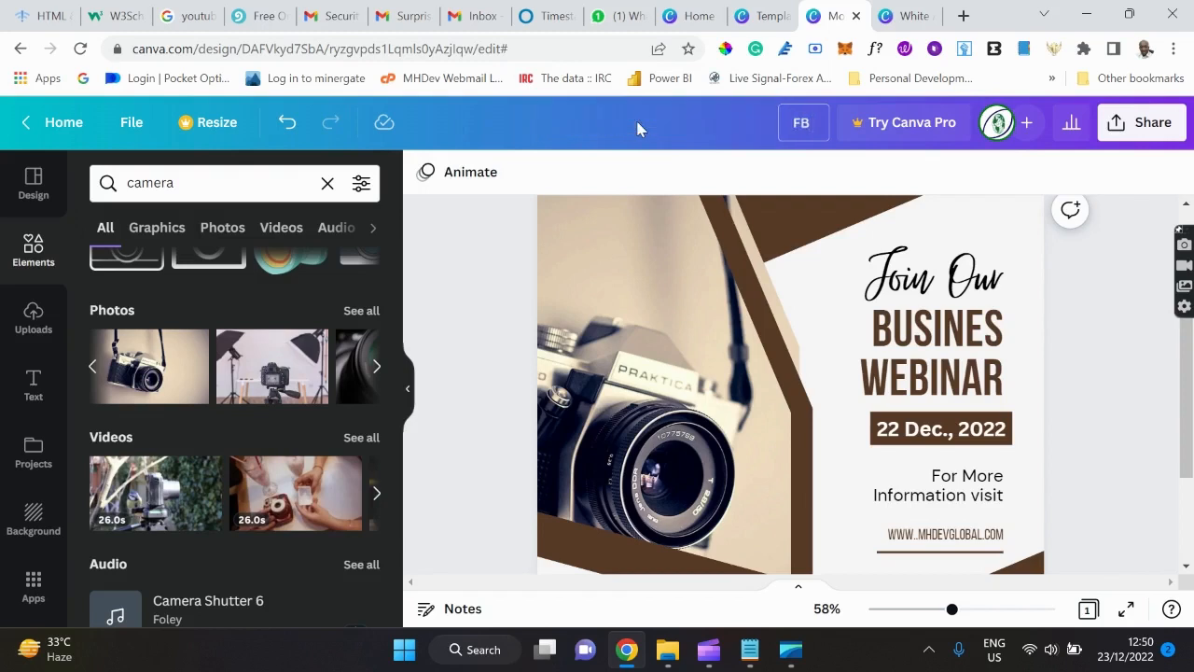
text( Ad_ Biz Webinar)
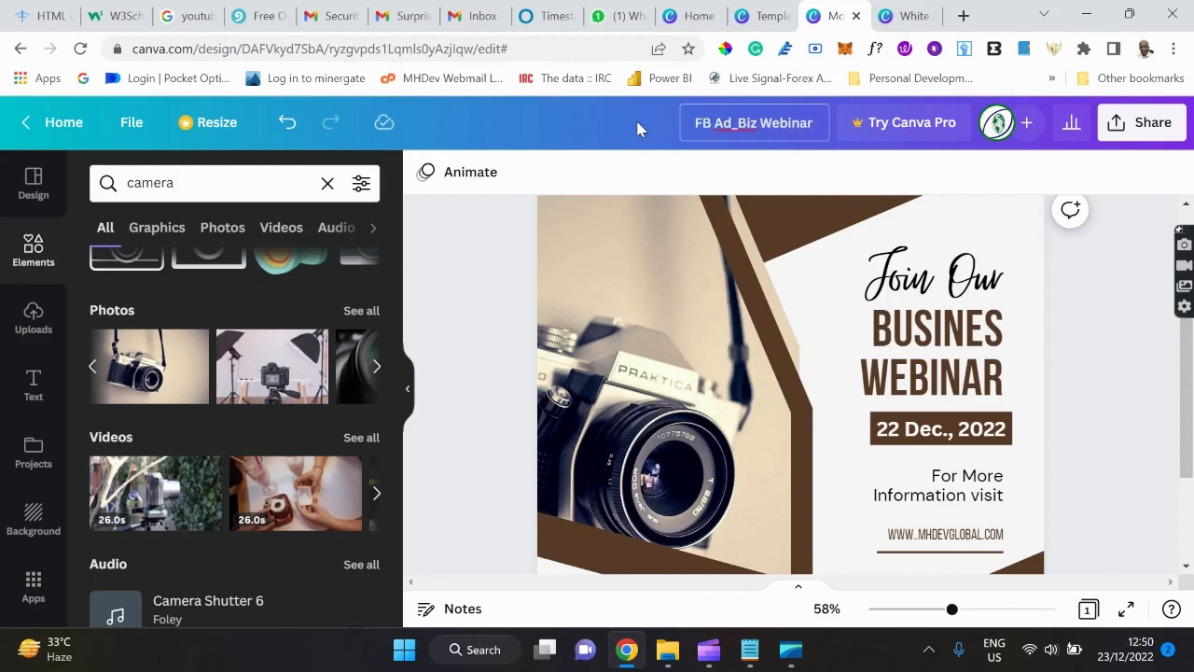
key(Return)
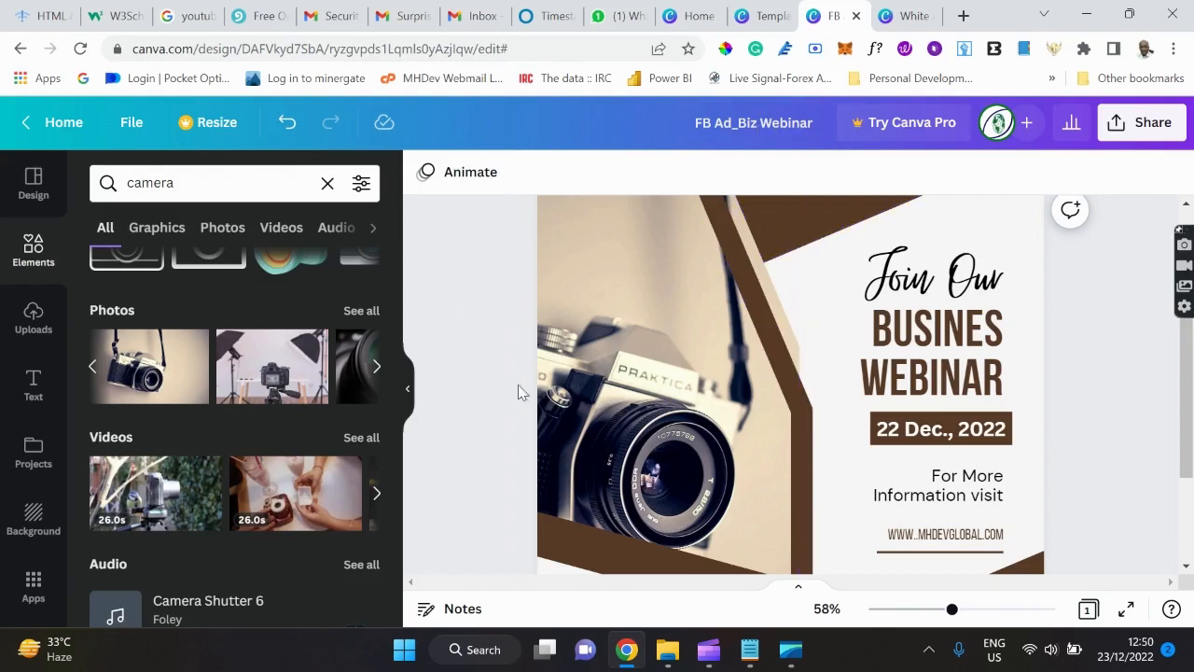
scroll(704, 404, down, 2)
scroll(702, 404, up, 3)
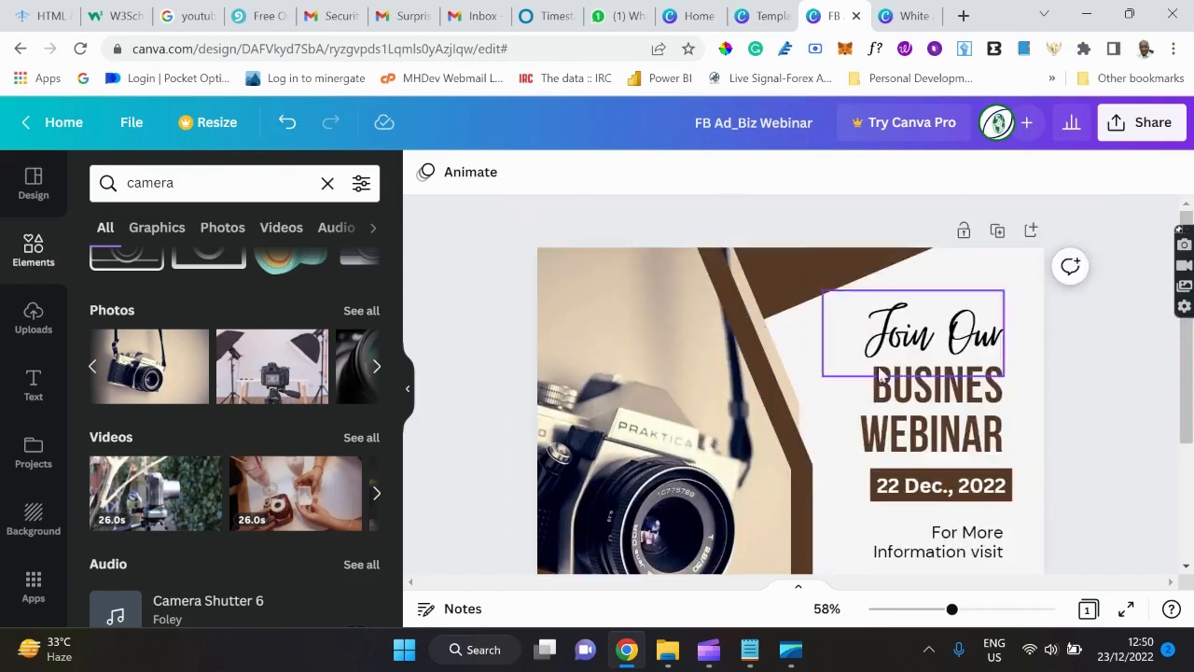
click(749, 650)
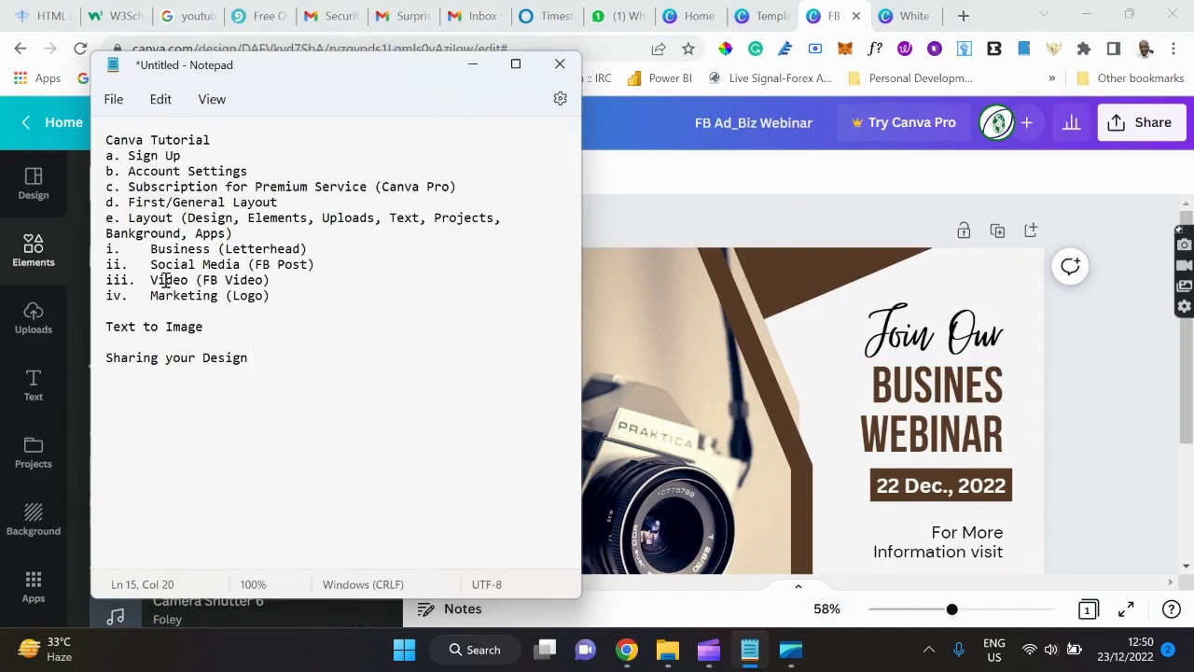
click(662, 215)
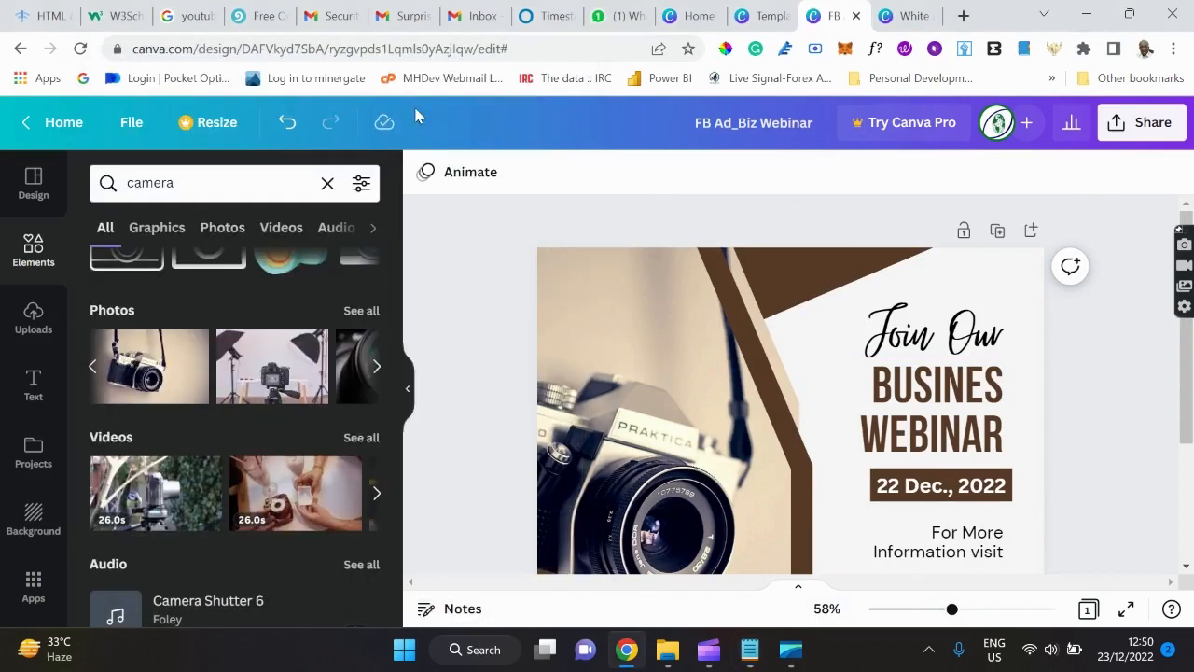
Return to the templates page and bring up the Video › Facebook Video templates.
click(746, 16)
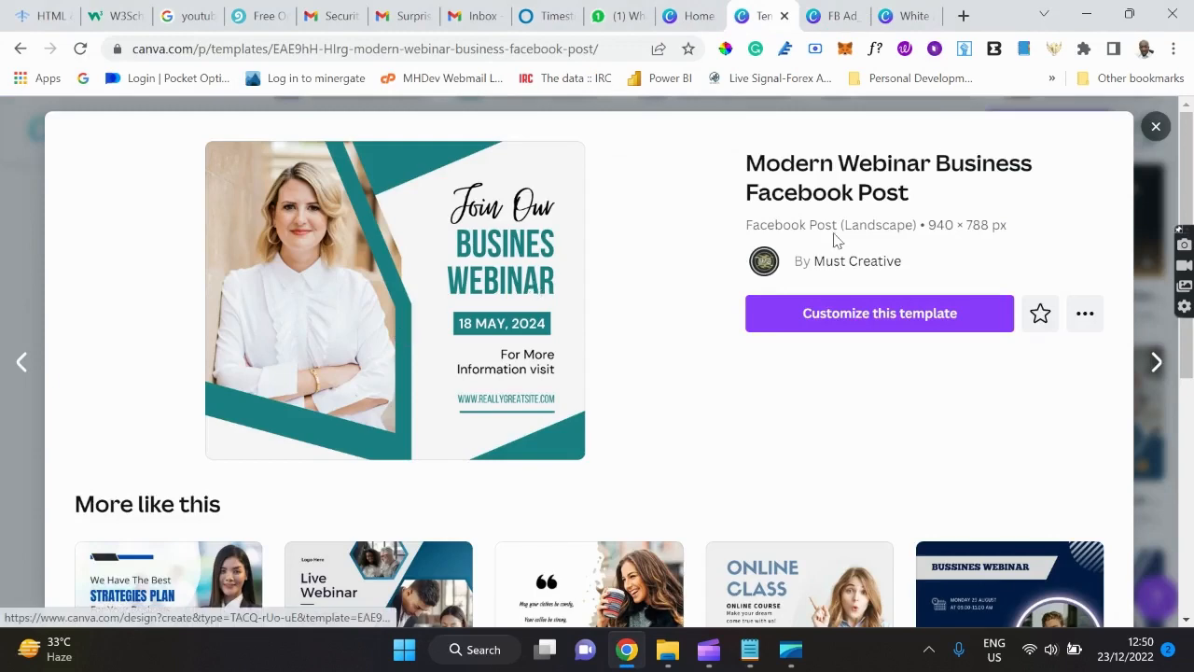
click(1155, 126)
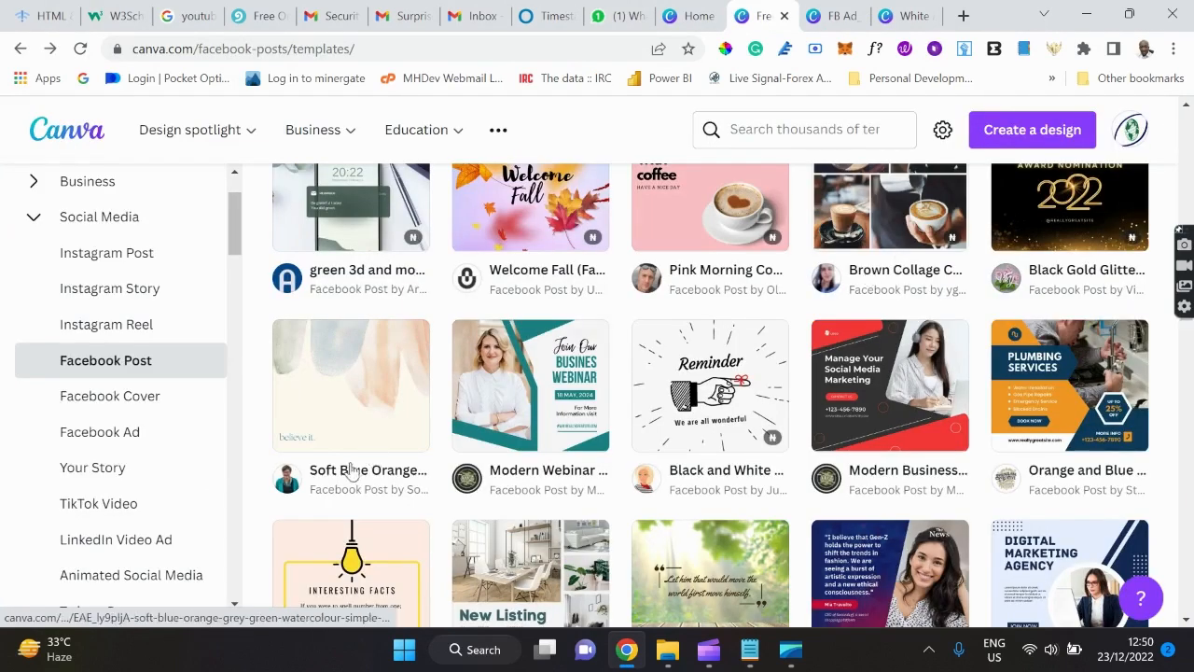
click(36, 218)
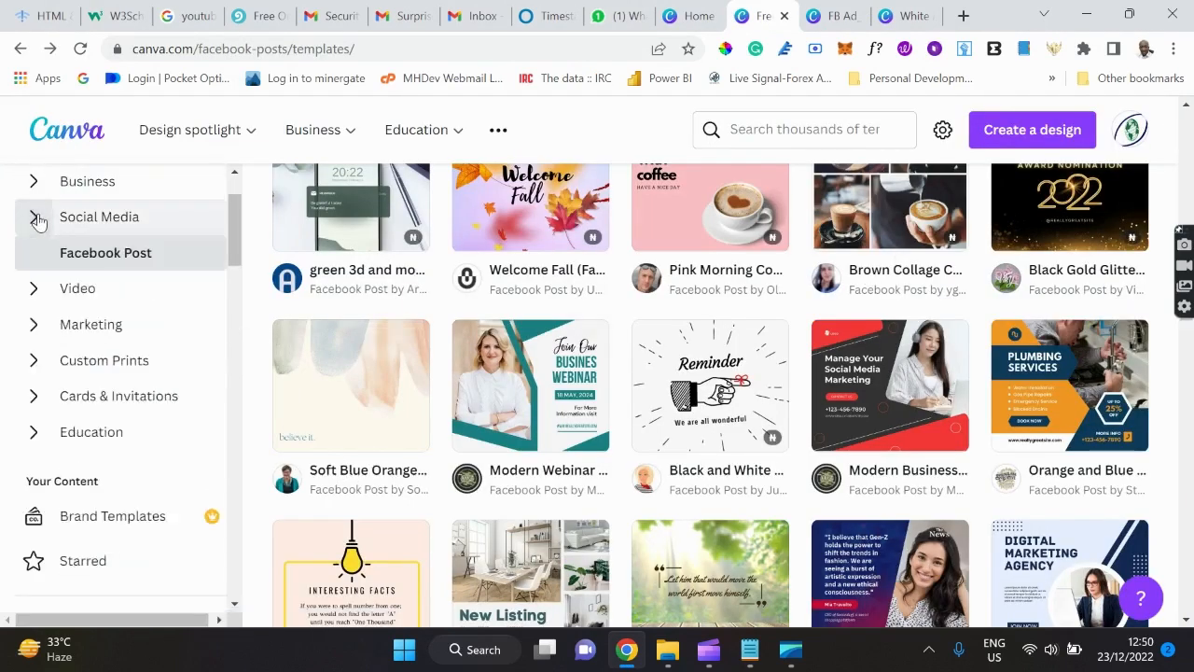
click(34, 293)
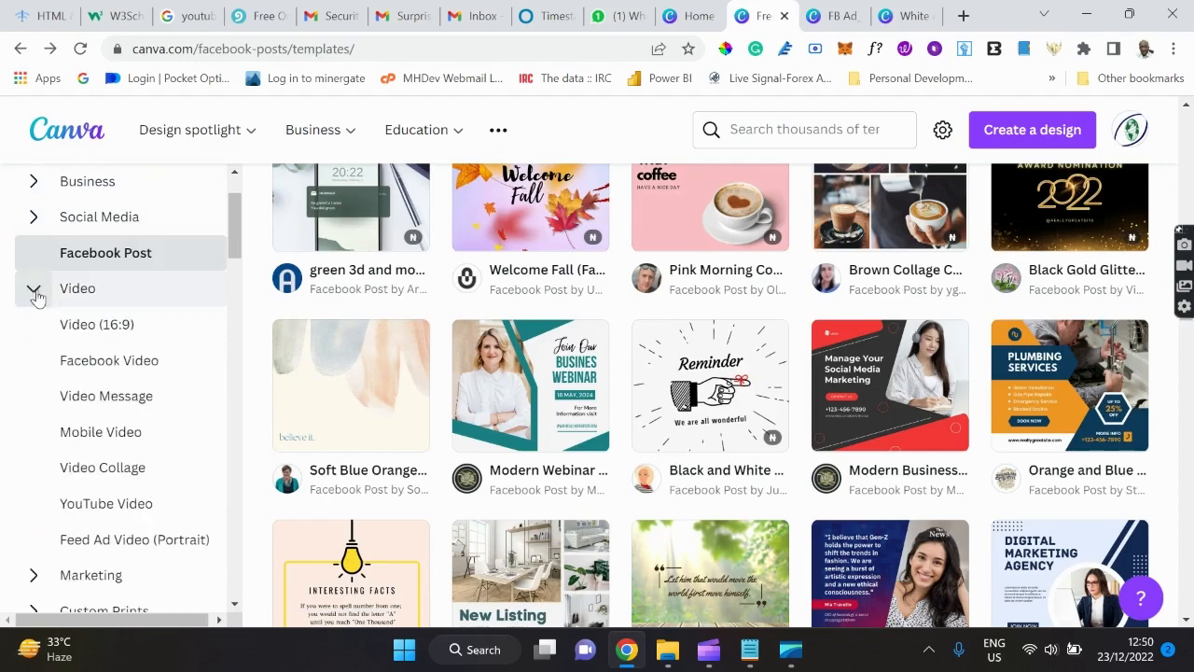
click(131, 373)
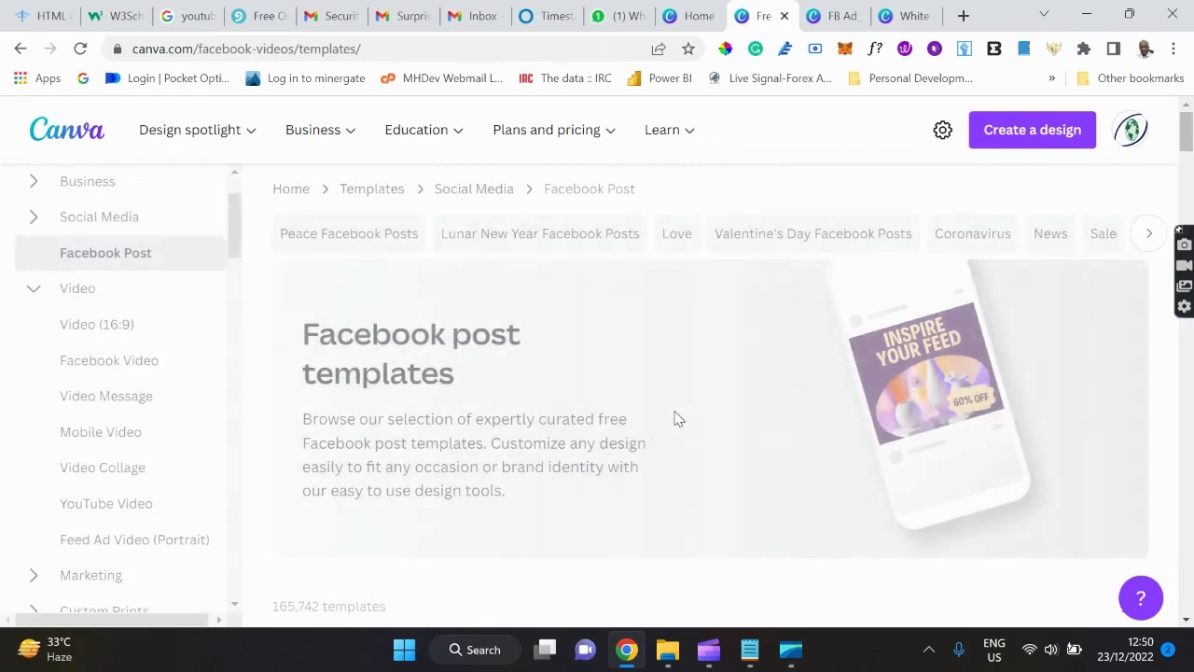
Browse the Facebook Video templates and preview White Abstract Beauty.
scroll(674, 418, down, 4)
scroll(674, 418, down, 1)
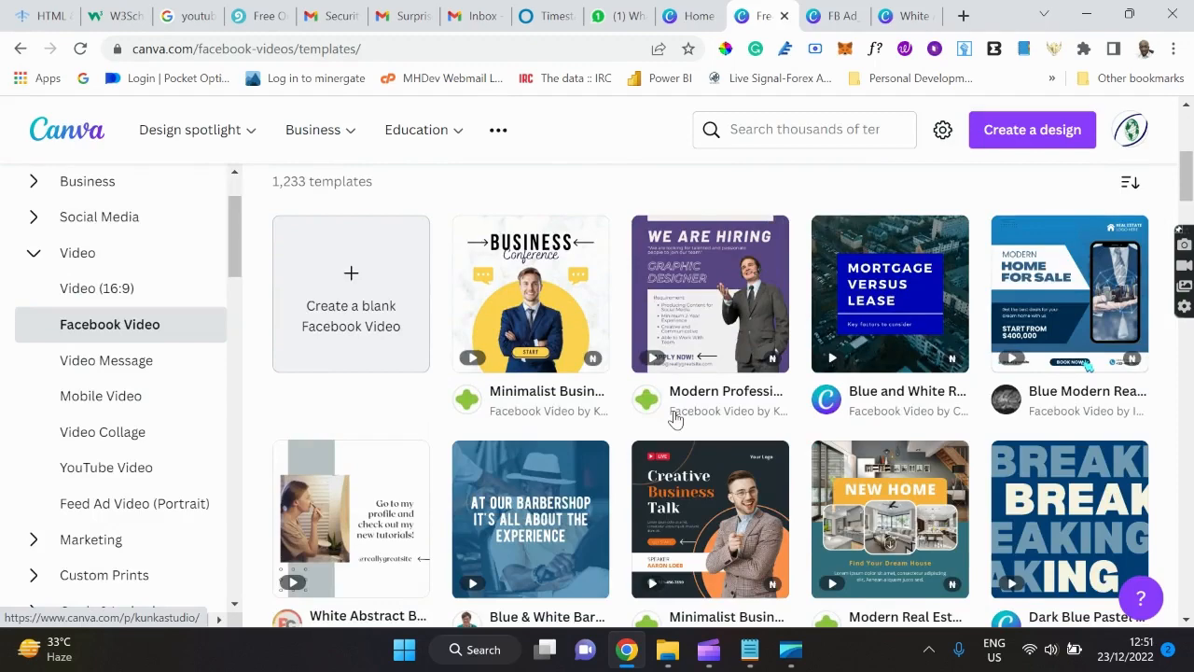
scroll(674, 418, down, 3)
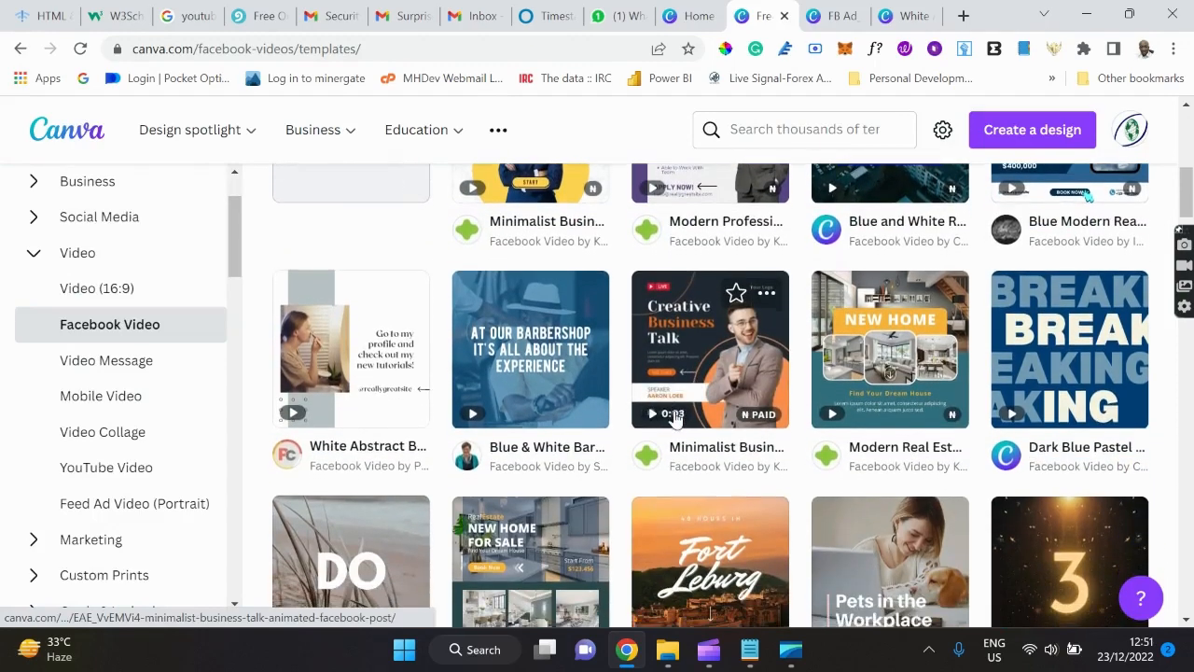
scroll(674, 418, down, 2)
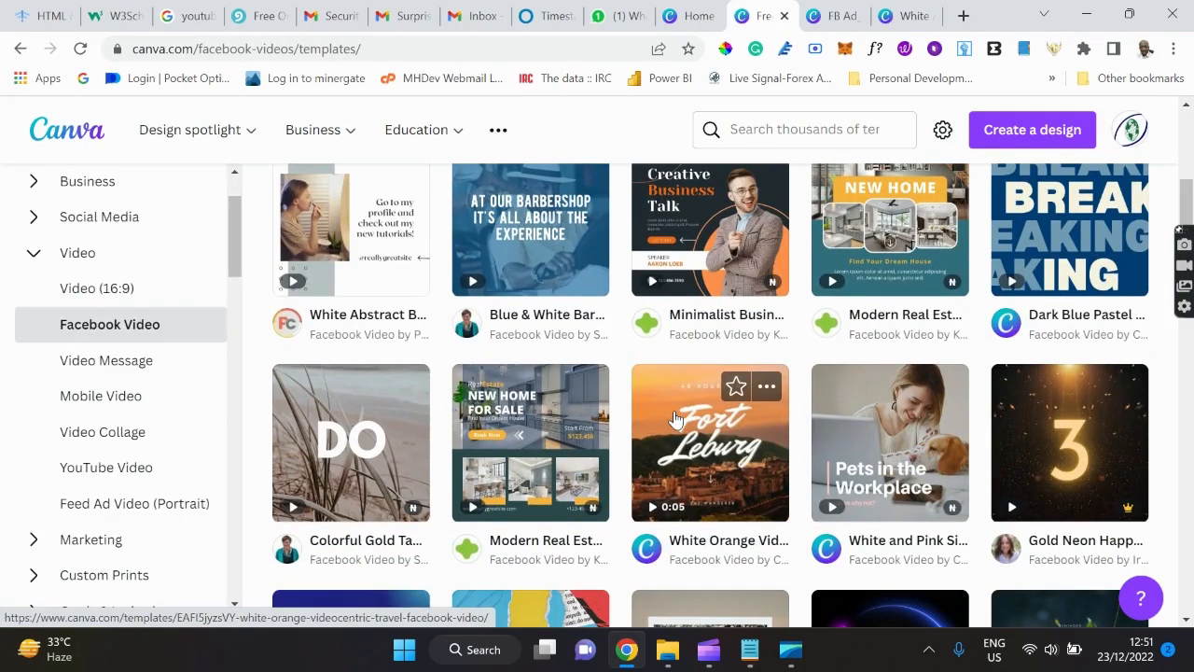
scroll(675, 418, up, 2)
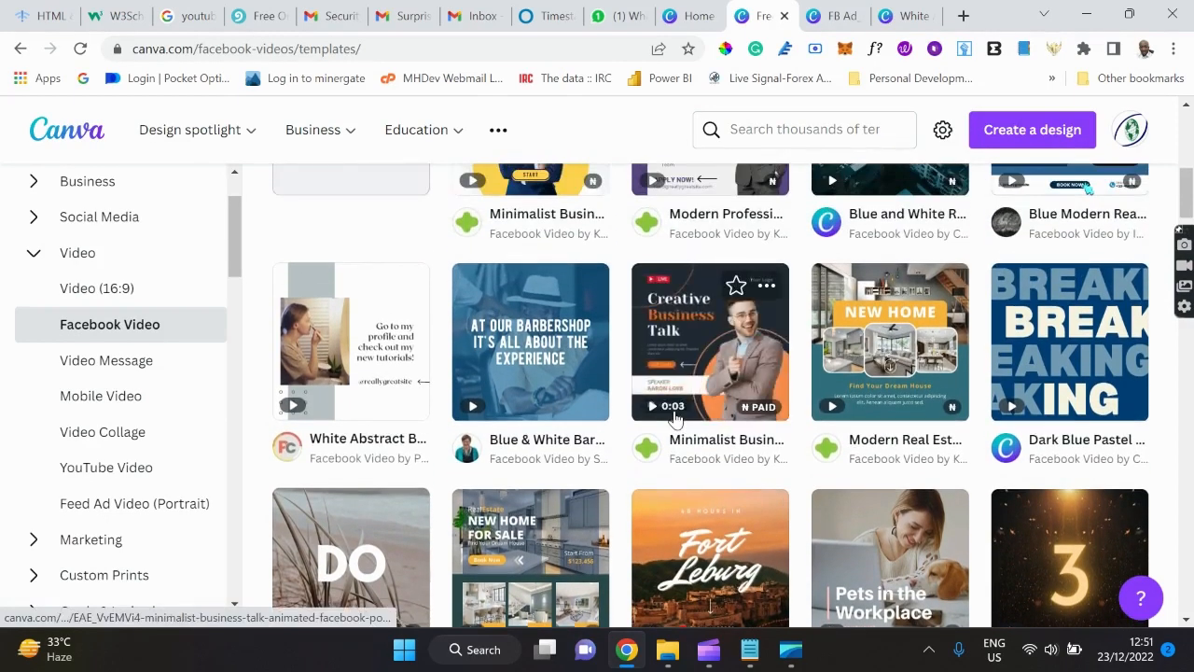
mouse_move(376, 354)
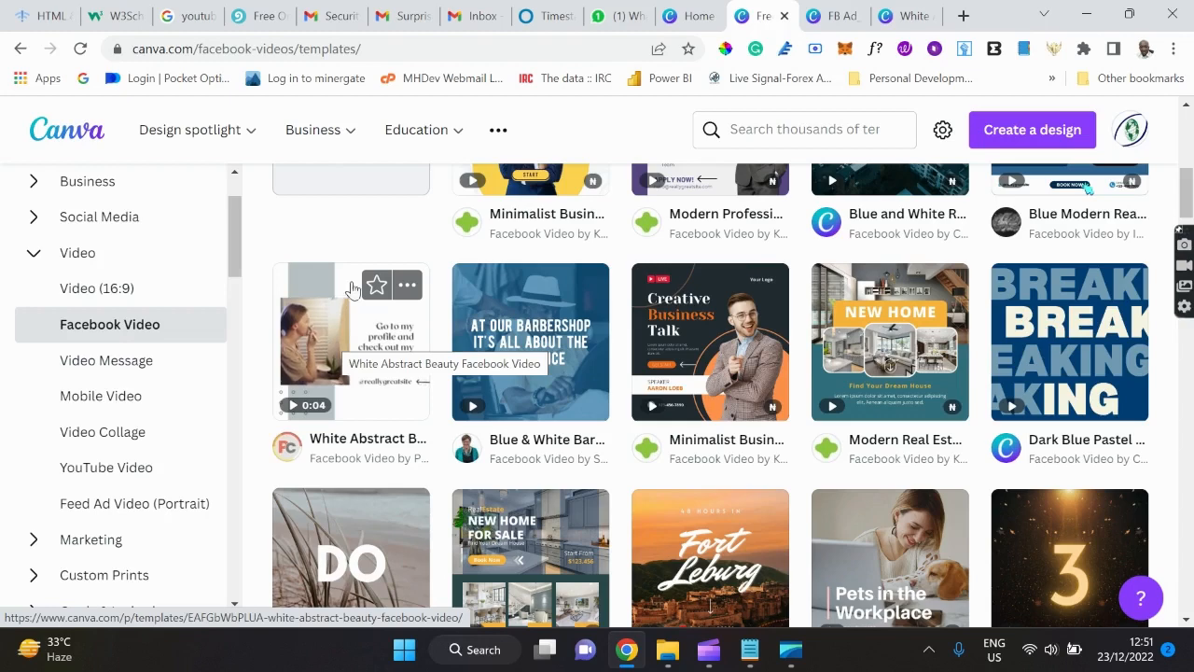
click(317, 355)
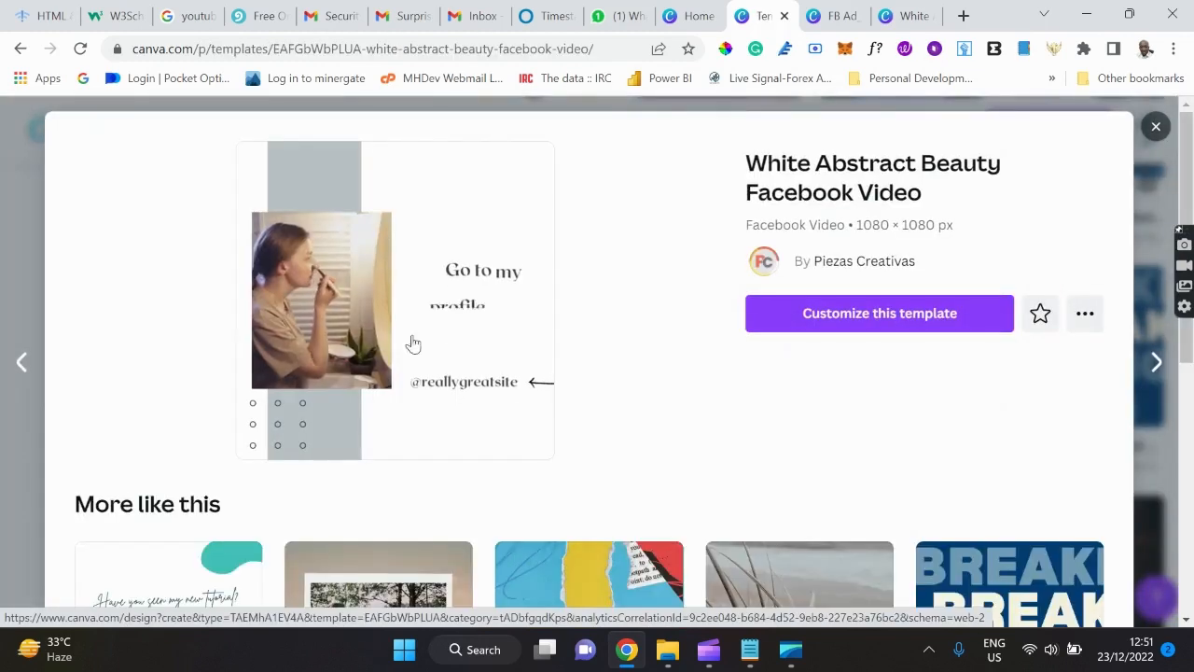
Create an editable design from the White Abstract Beauty template titled 'FB Video'.
click(824, 318)
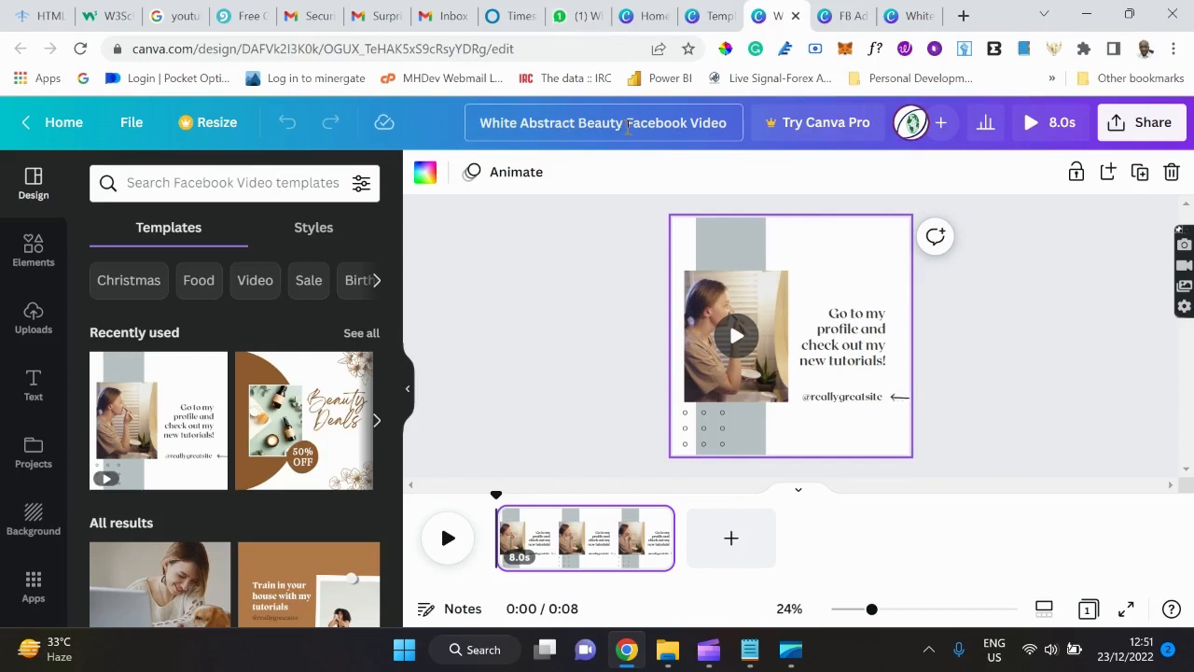
click(627, 127)
key(ctrl+BackSpace)
key(ctrl+BackSpace)
key(ctrl+BackSpace)
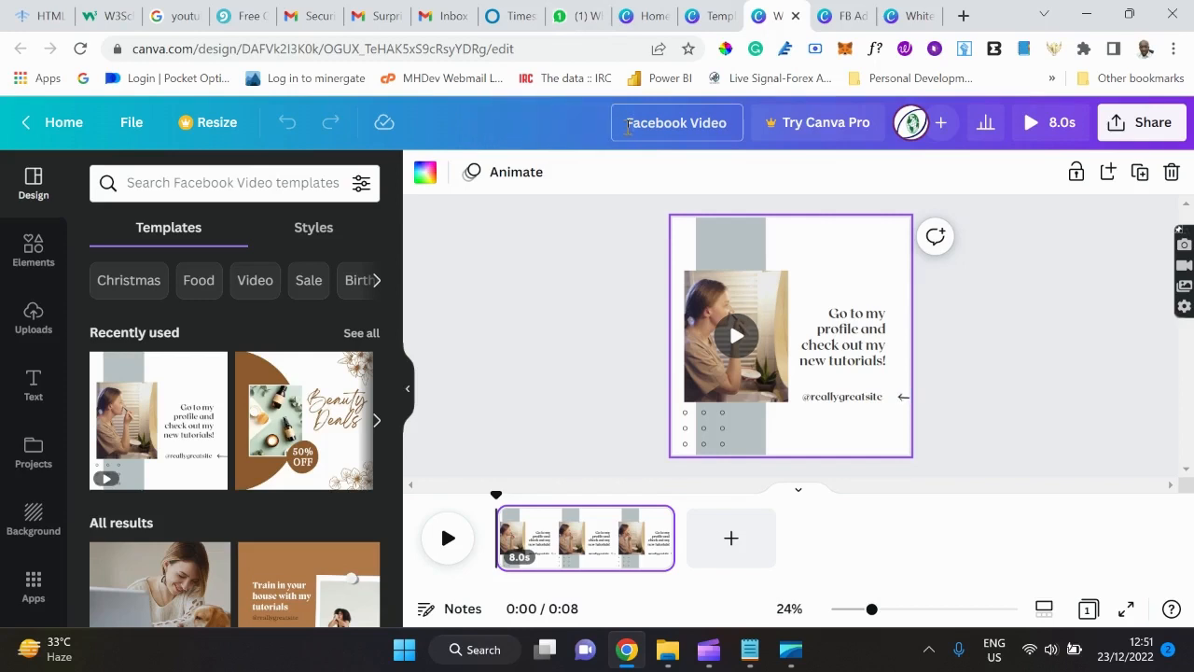
text(B)
key(Delete)
key(Delete)
key(Delete)
key(Delete)
key(Delete)
key(Delete)
key(Delete)
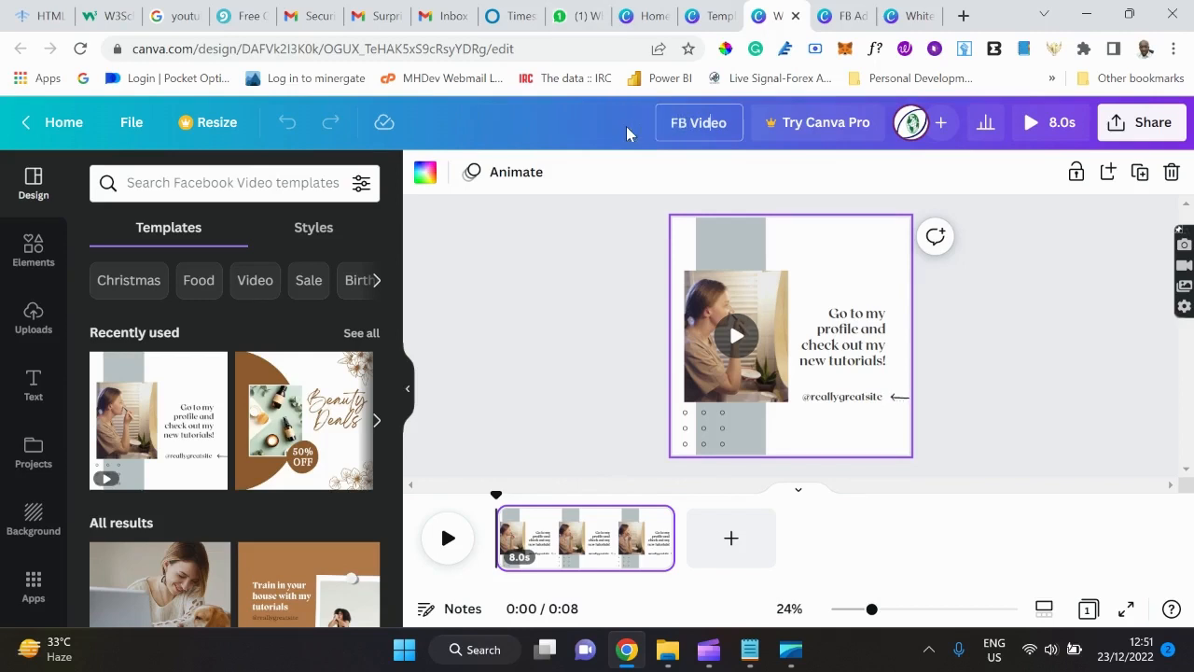
key(Return)
click(862, 349)
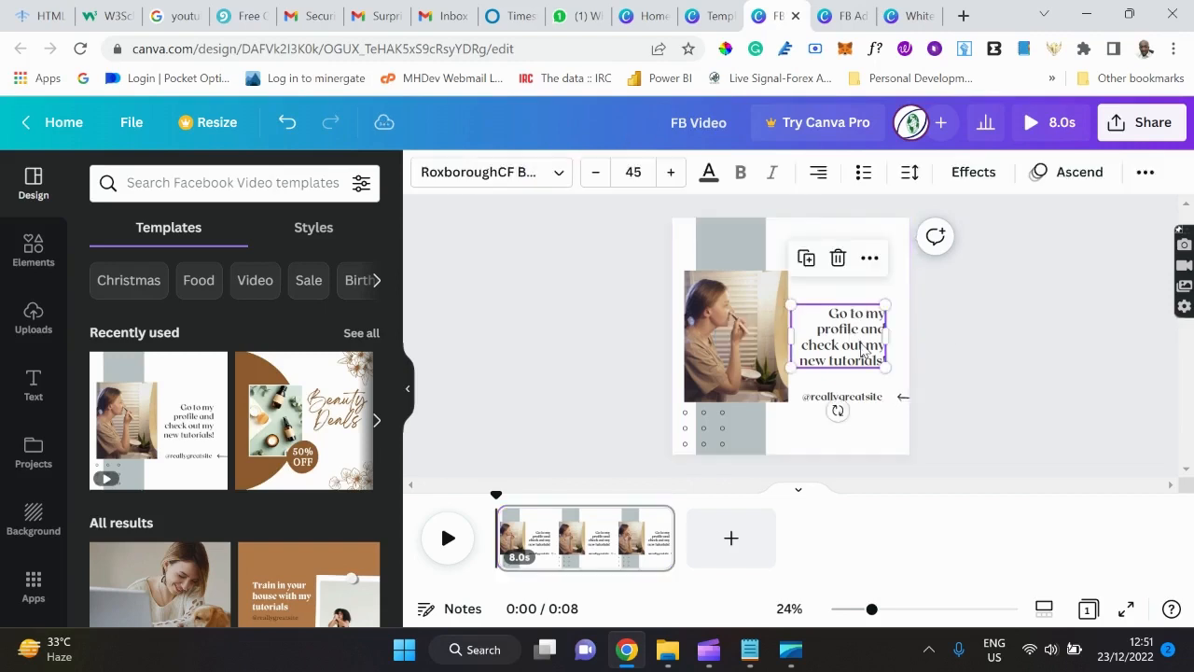
click(862, 349)
key(ctrl+a)
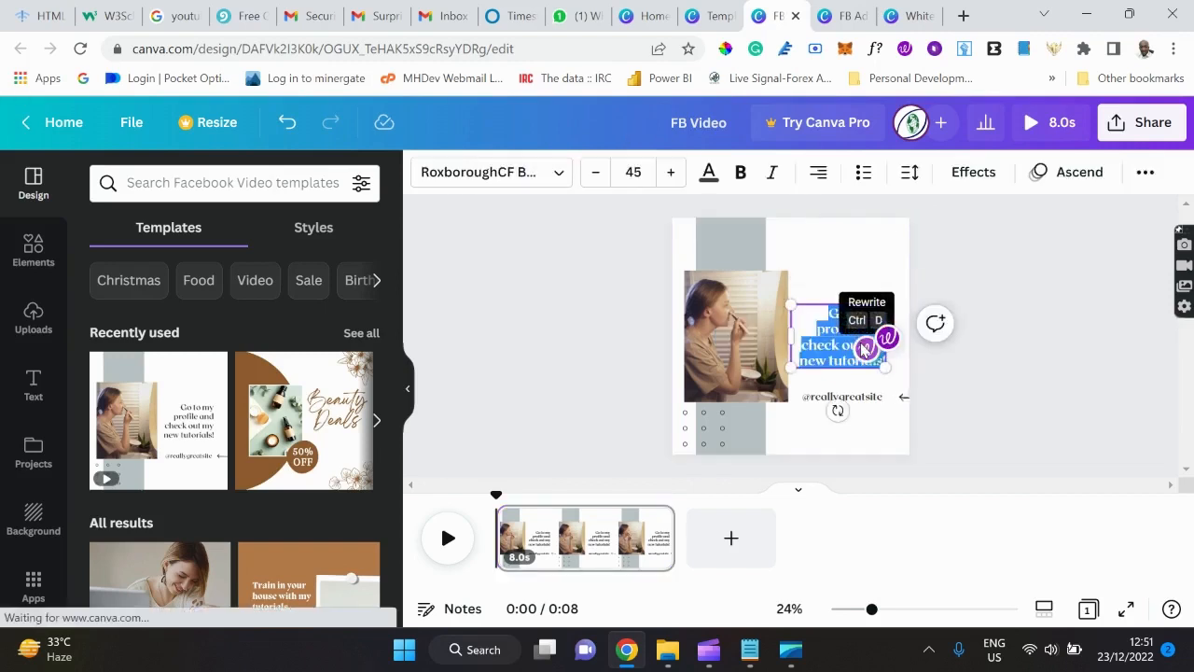
click(847, 264)
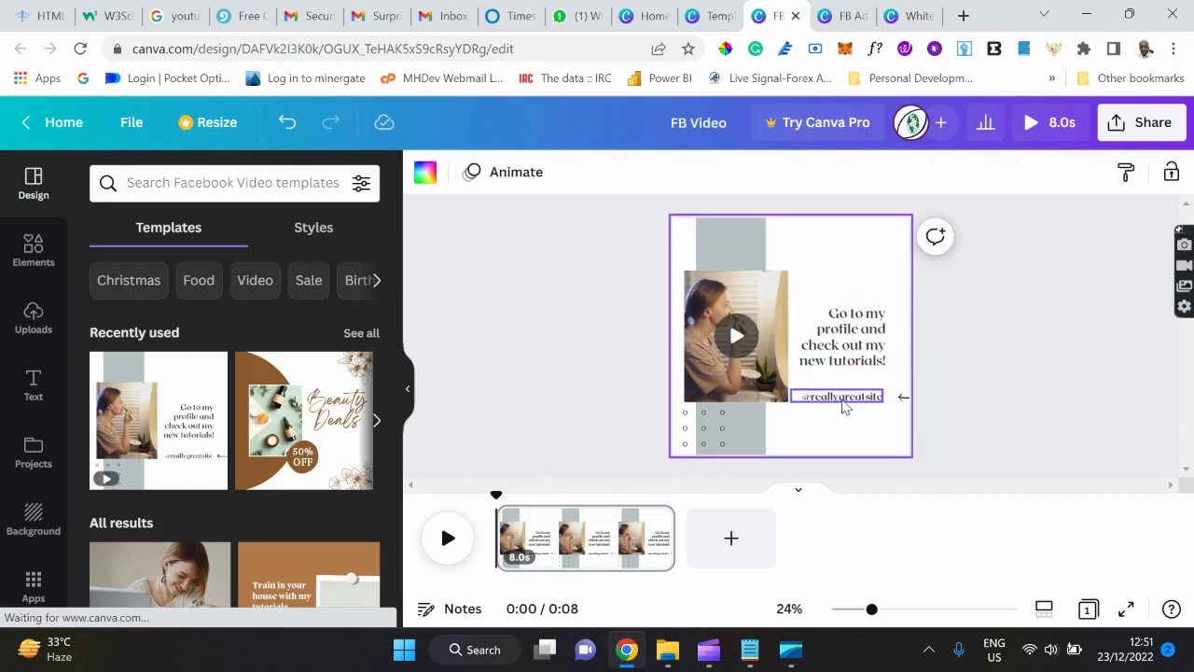
click(842, 399)
double_click(844, 399)
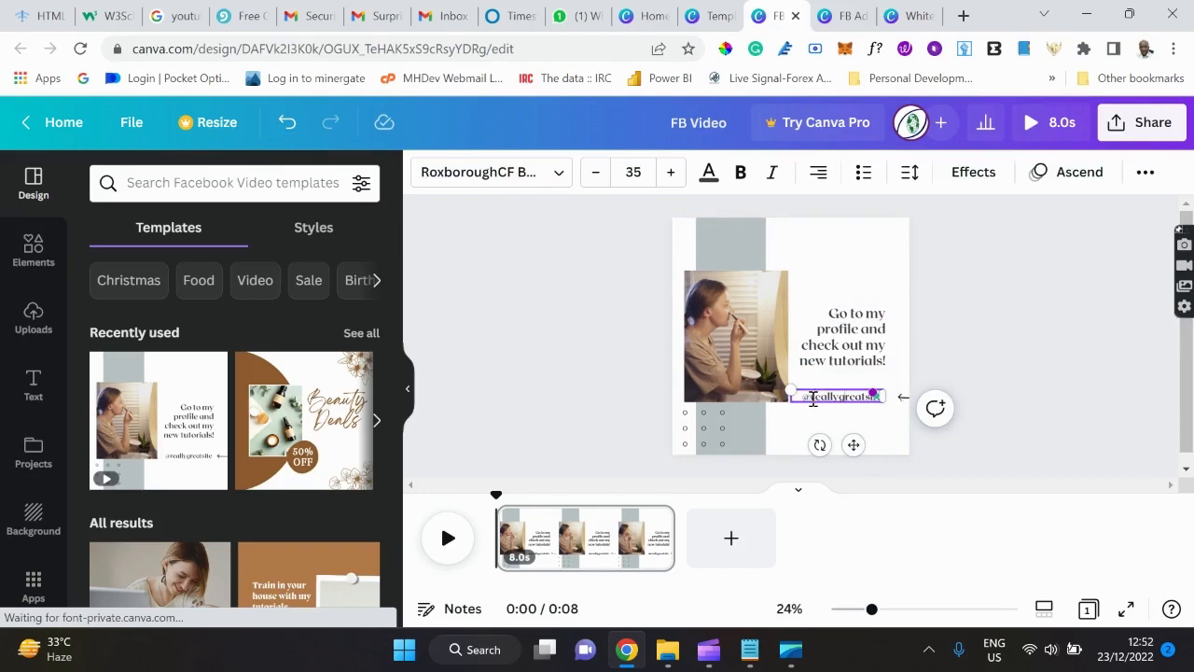
key(BackSpace)
key(BackSpace)
key(BackSpace)
key(BackSpace)
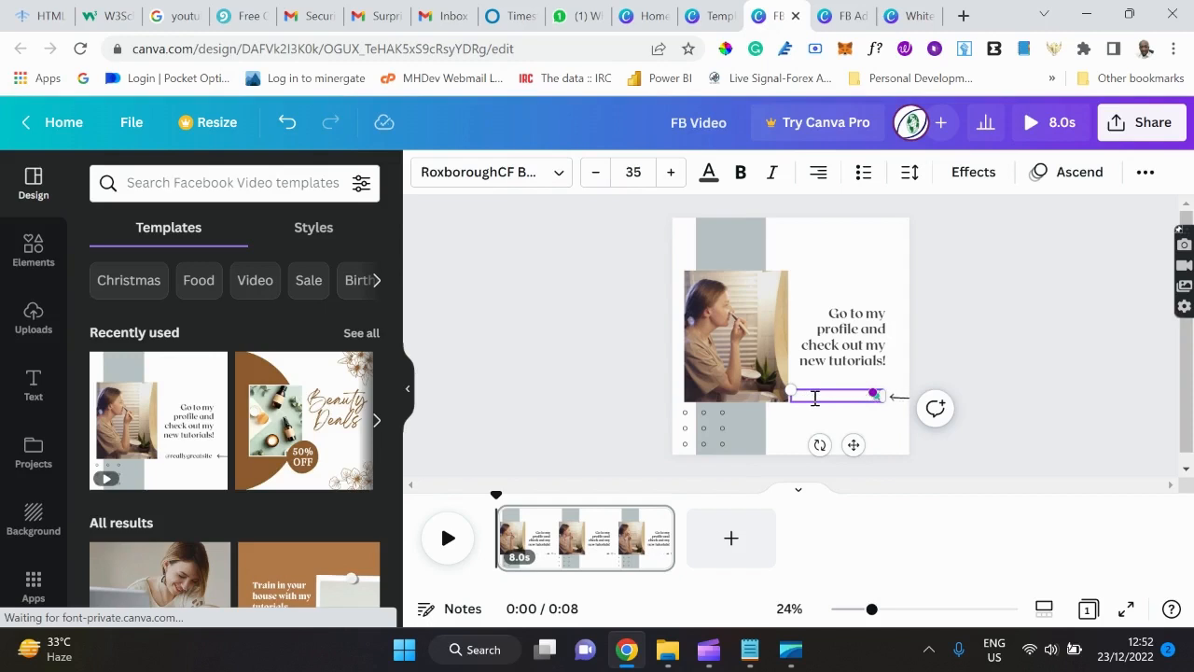
text(Devel)
click(868, 288)
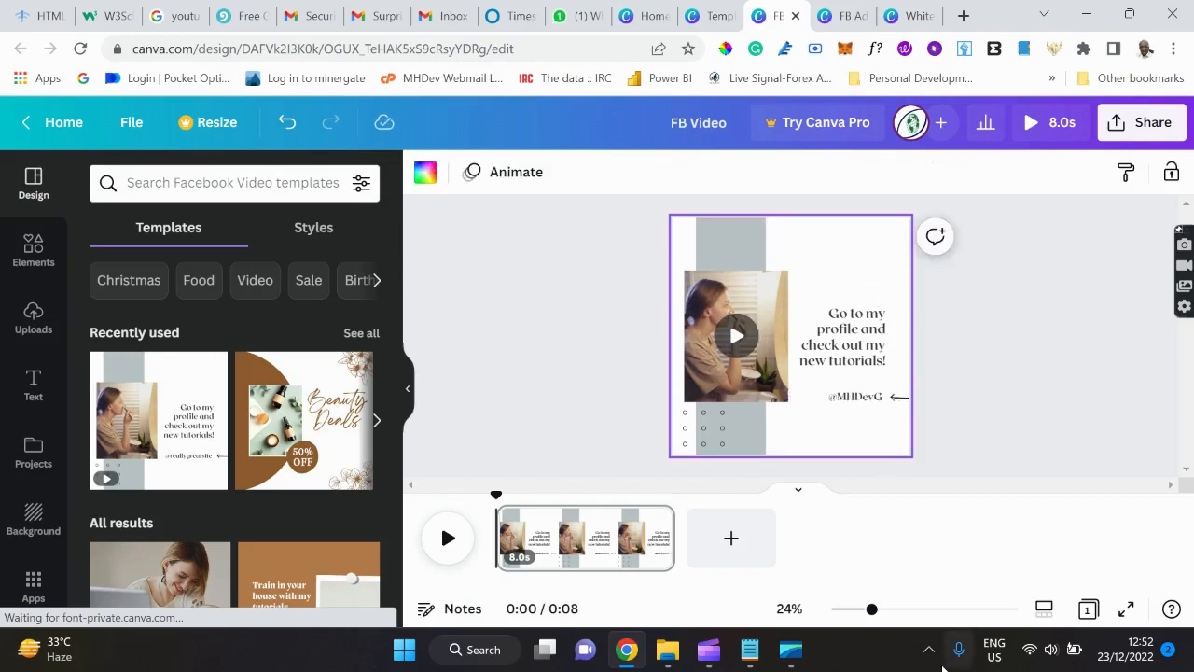
Zoom to about 37% and search the Elements library for 'camera'.
drag(872, 608, 893, 610)
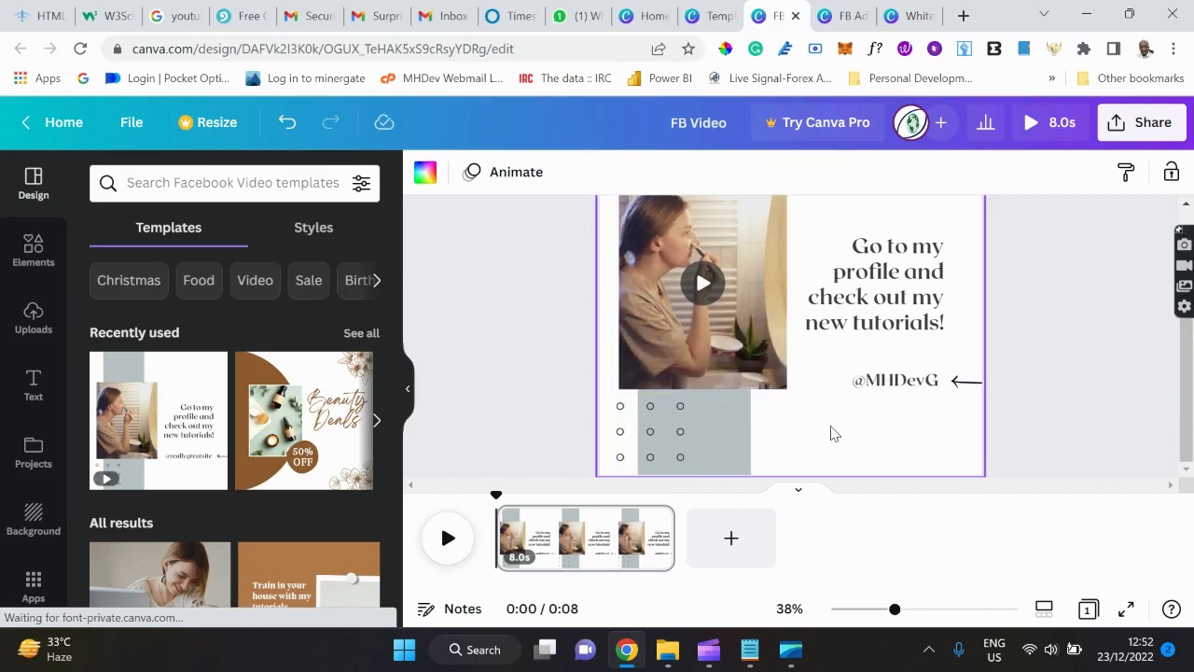
scroll(835, 433, up, 1)
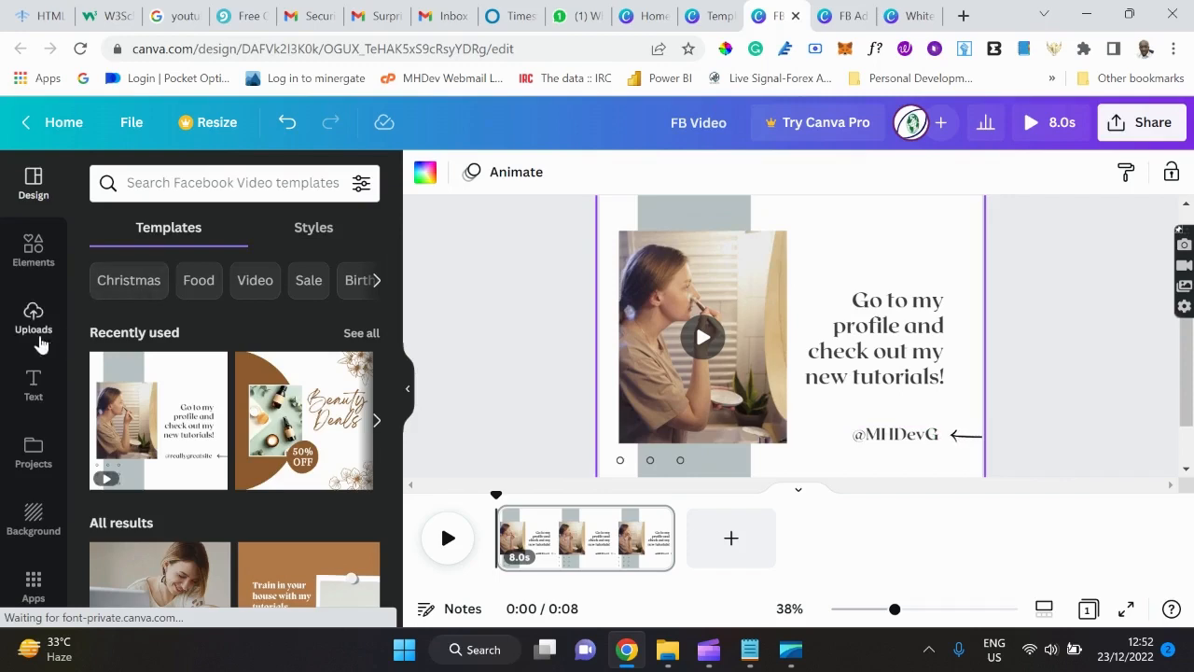
click(41, 334)
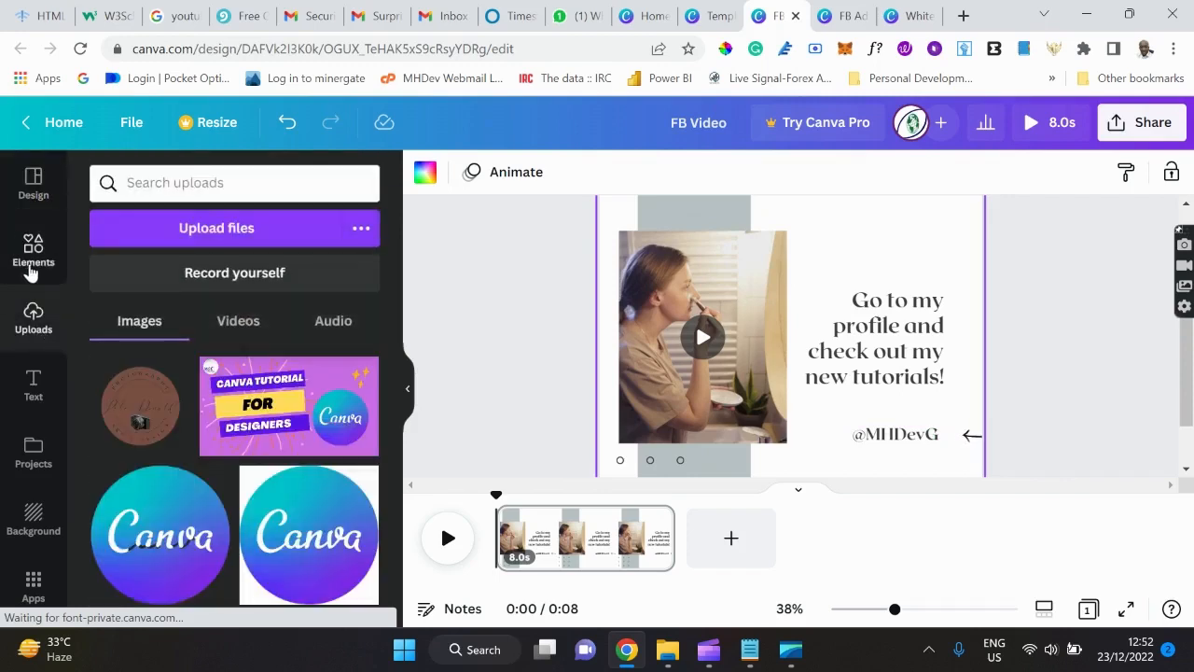
click(31, 256)
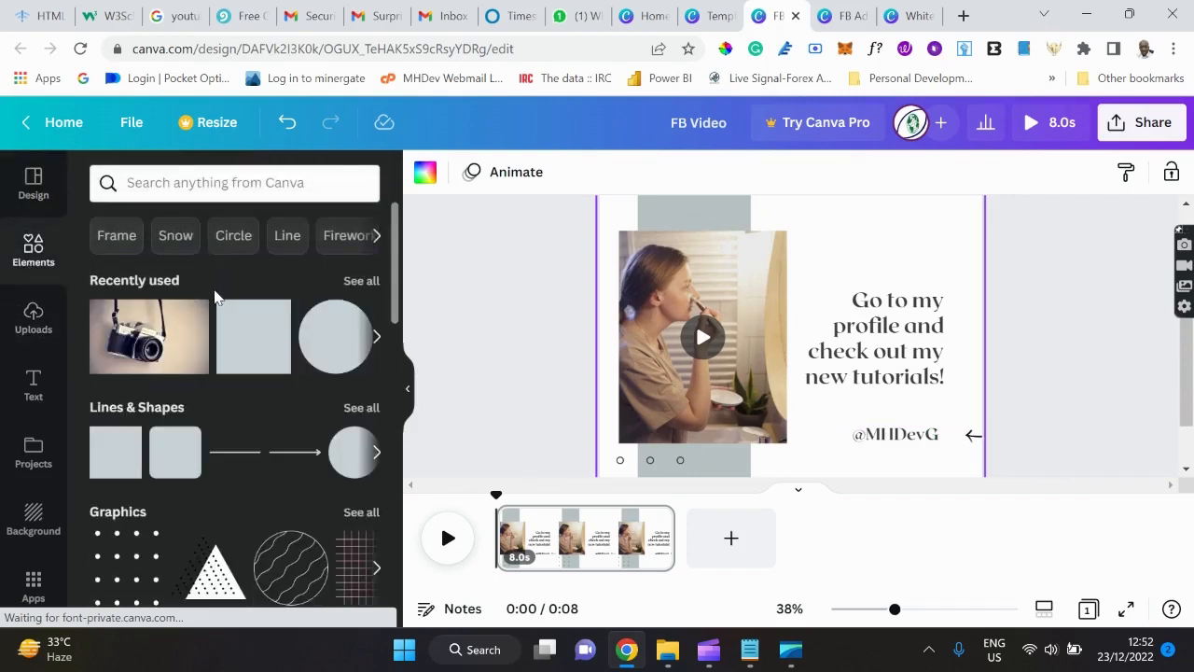
click(193, 180)
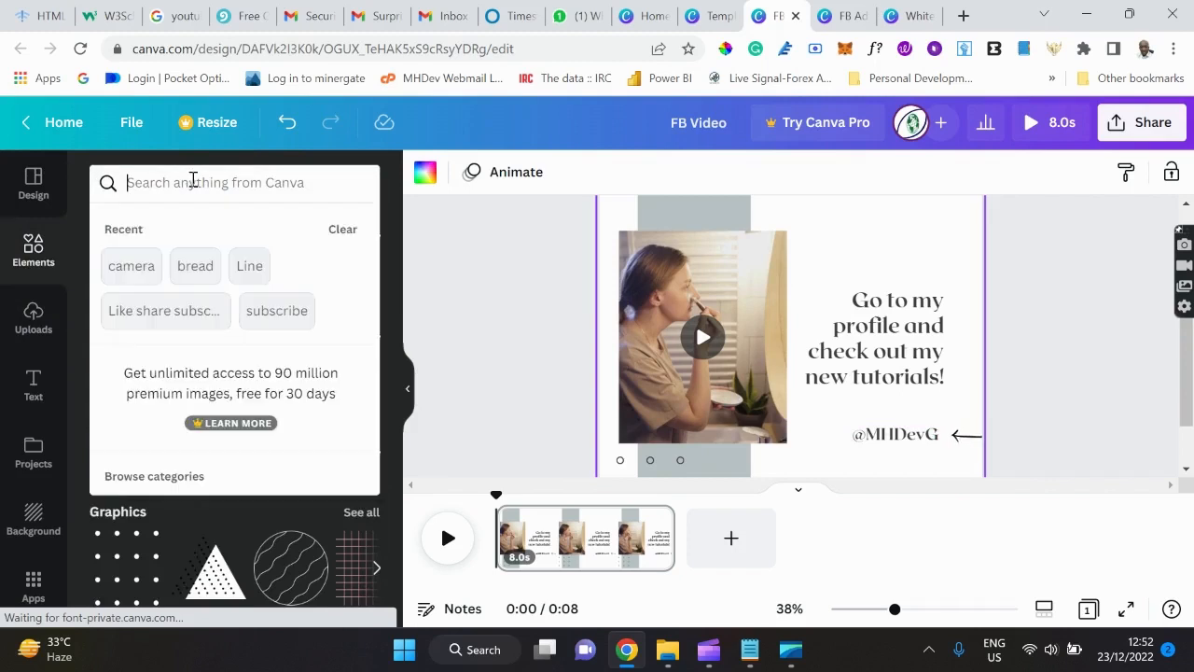
text(camer)
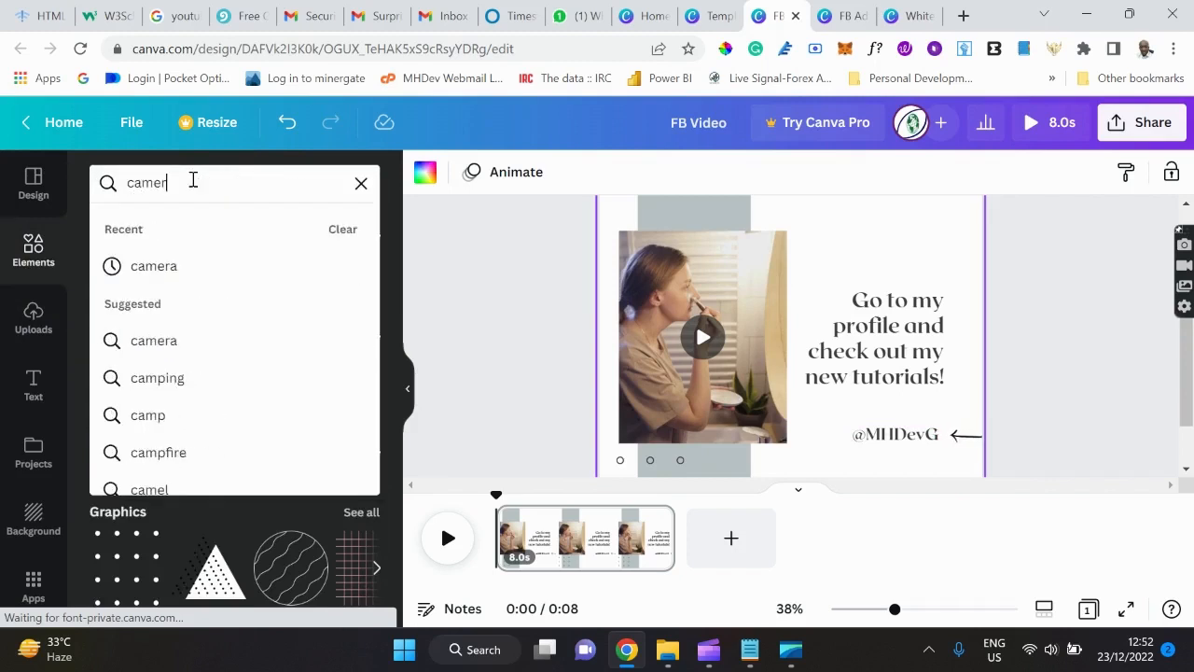
click(166, 268)
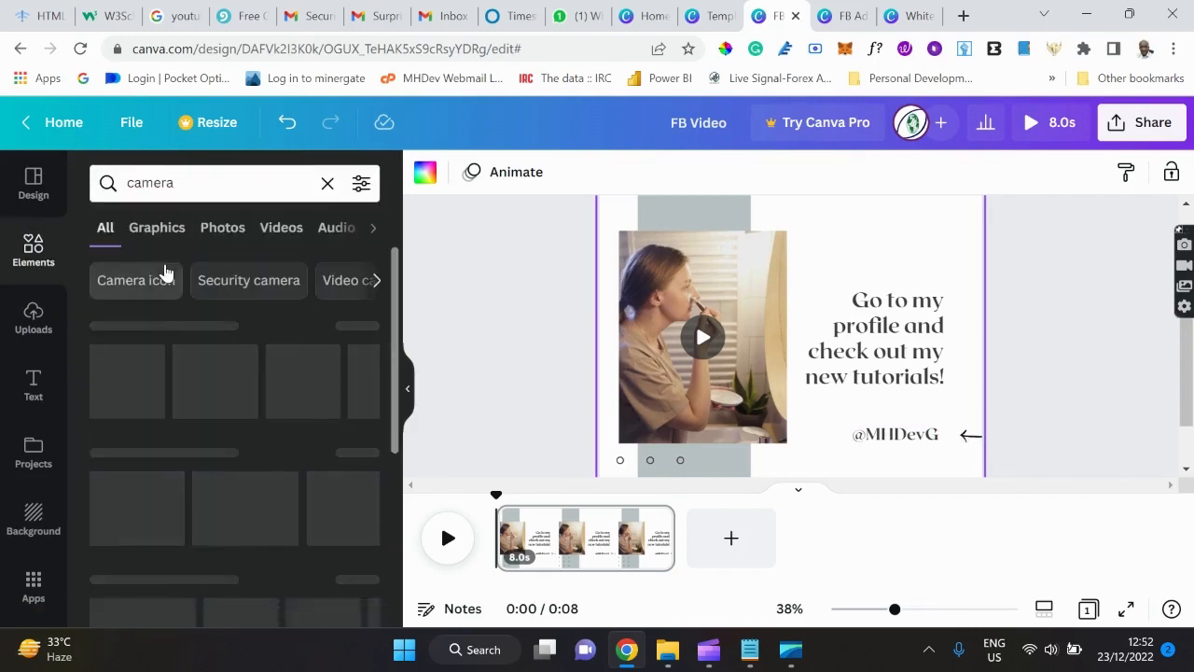
Drop the hands-holding-camera stock video into the photo frame.
scroll(237, 448, down, 2)
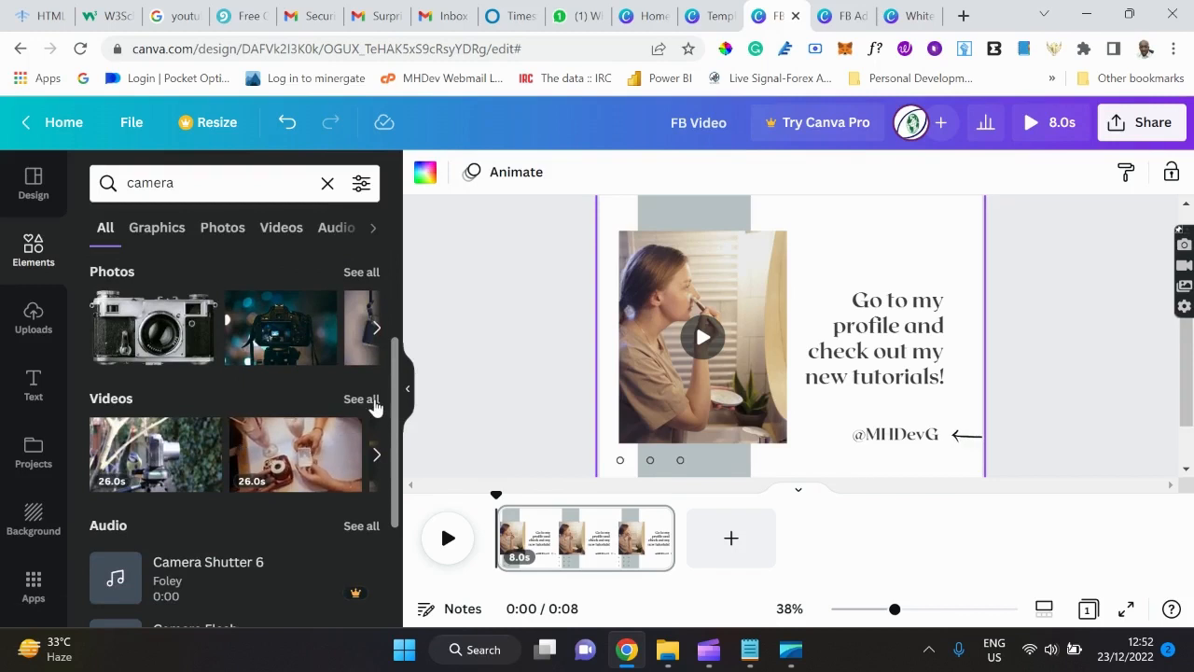
click(374, 402)
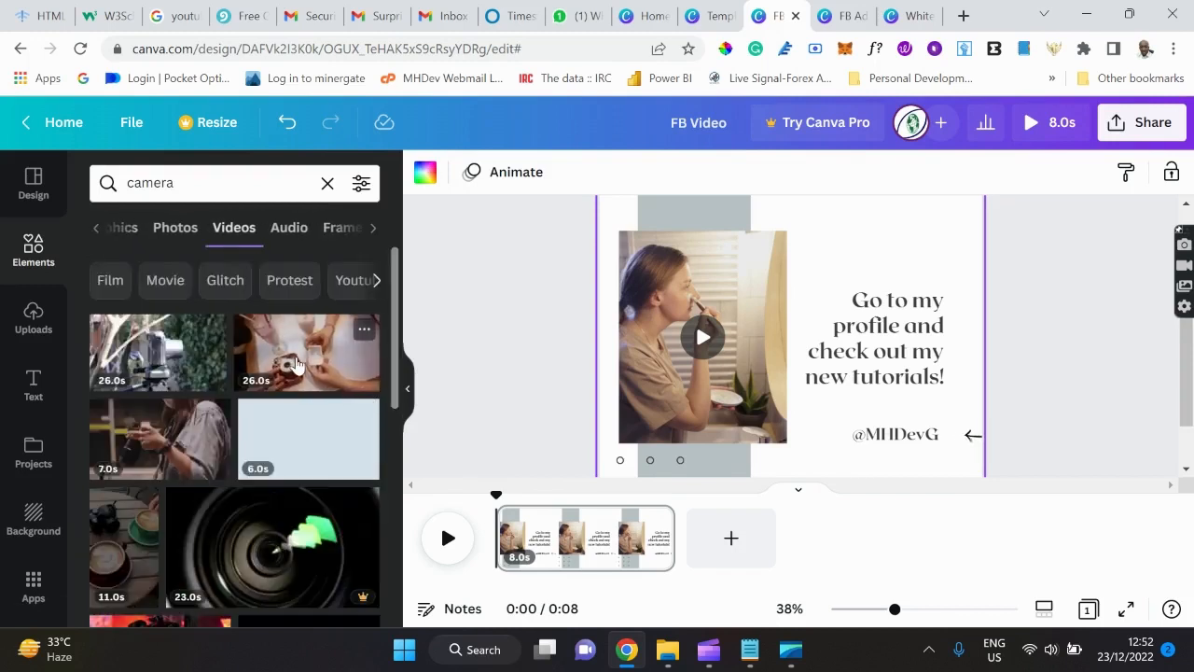
scroll(297, 364, down, 2)
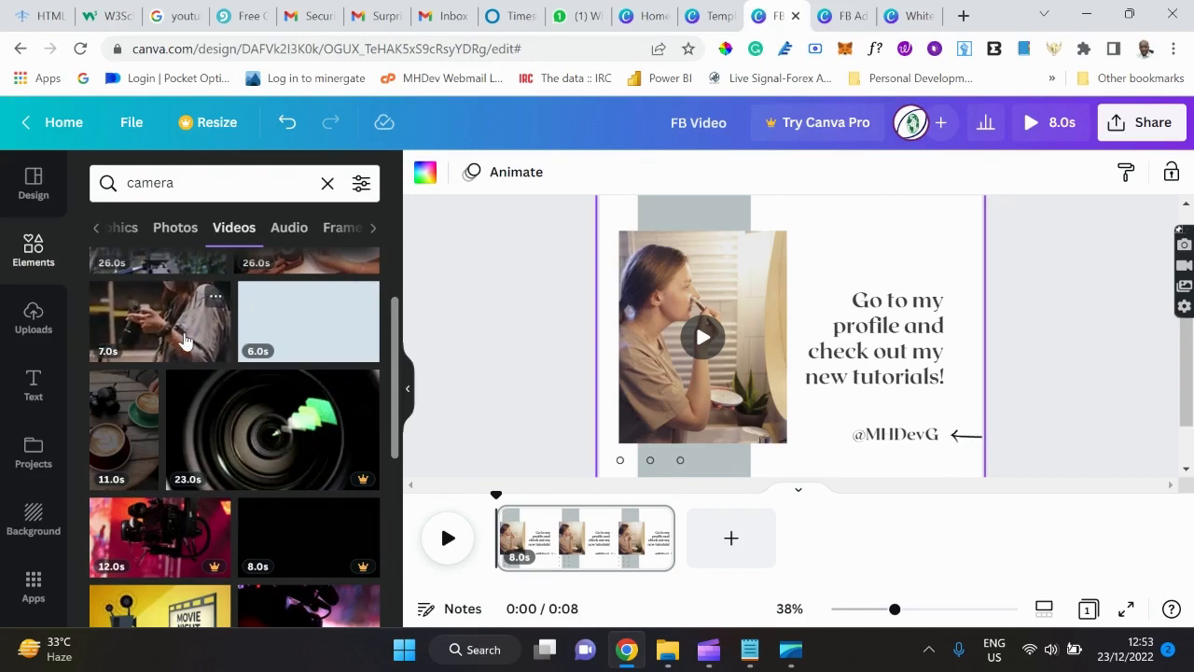
drag(185, 341, 702, 269)
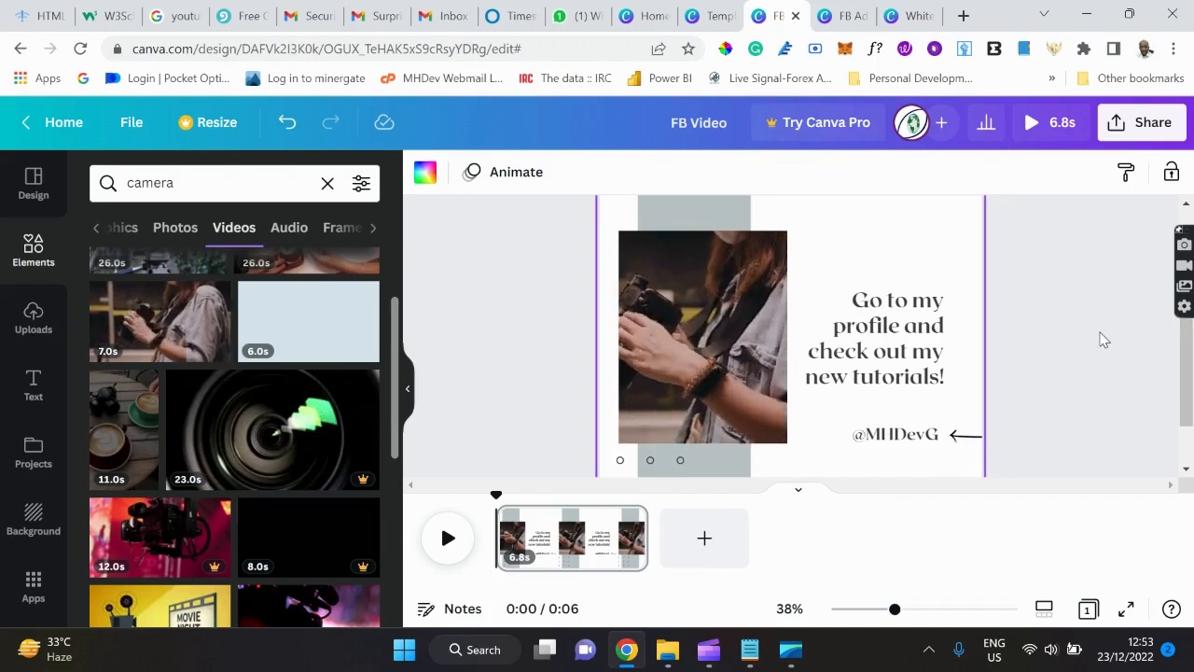
Look over the grey rectangle's colour options, leaving its colour unchanged.
scroll(1100, 332, up, 1)
scroll(1100, 332, down, 1)
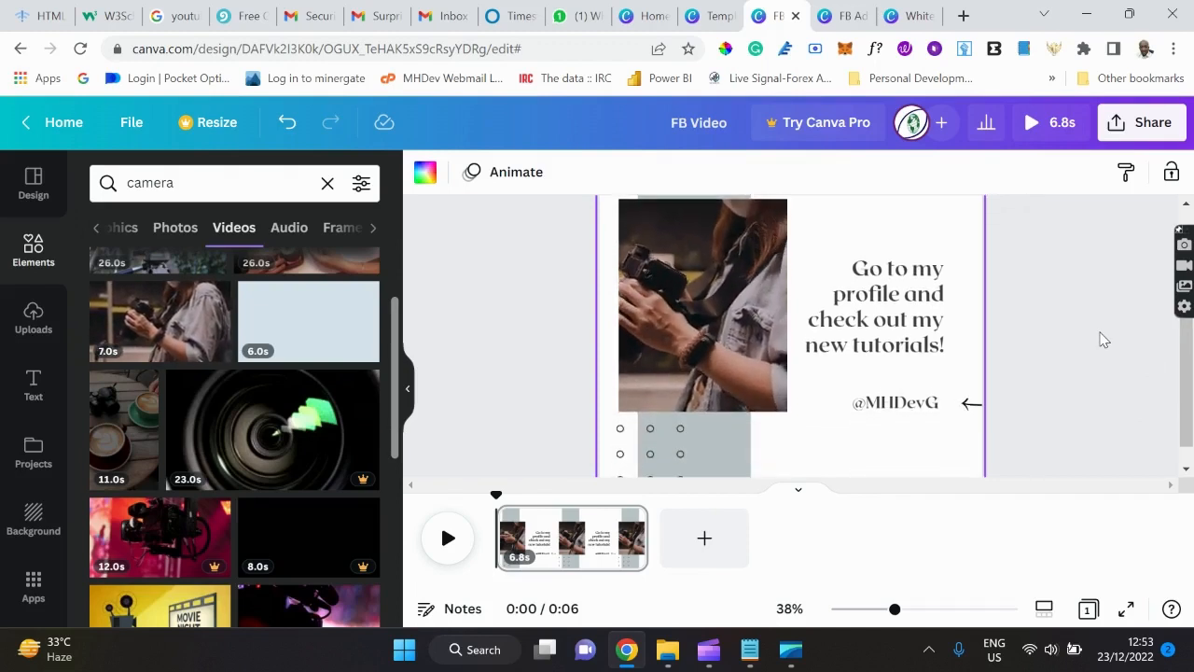
scroll(1104, 340, up, 1)
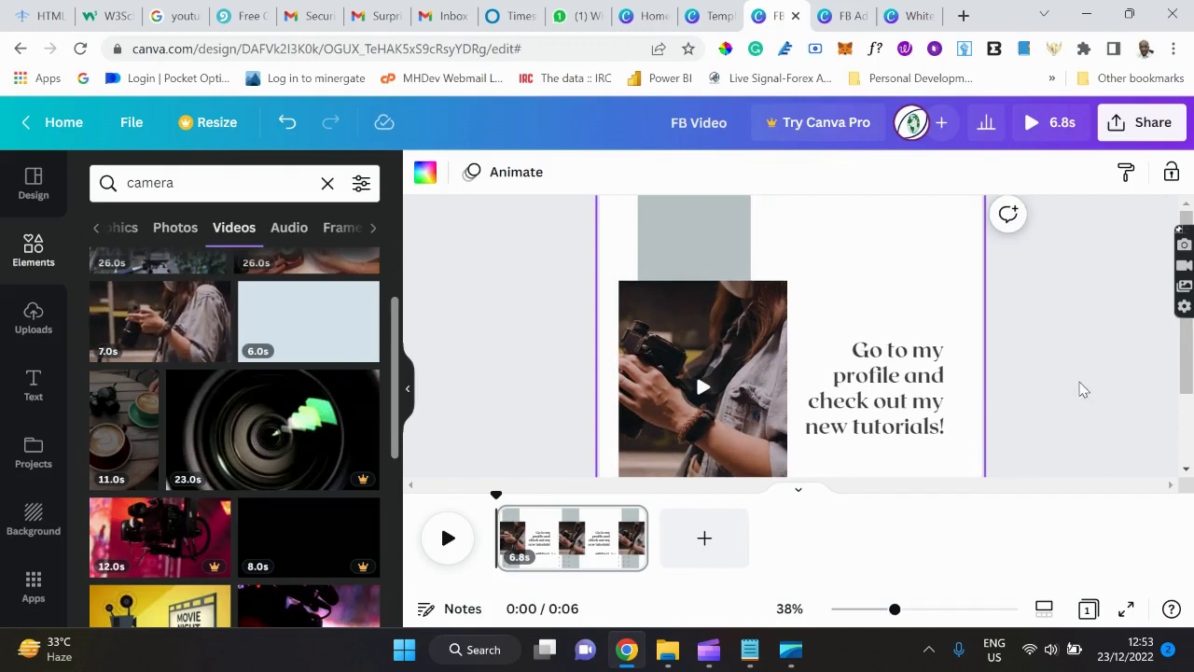
click(693, 244)
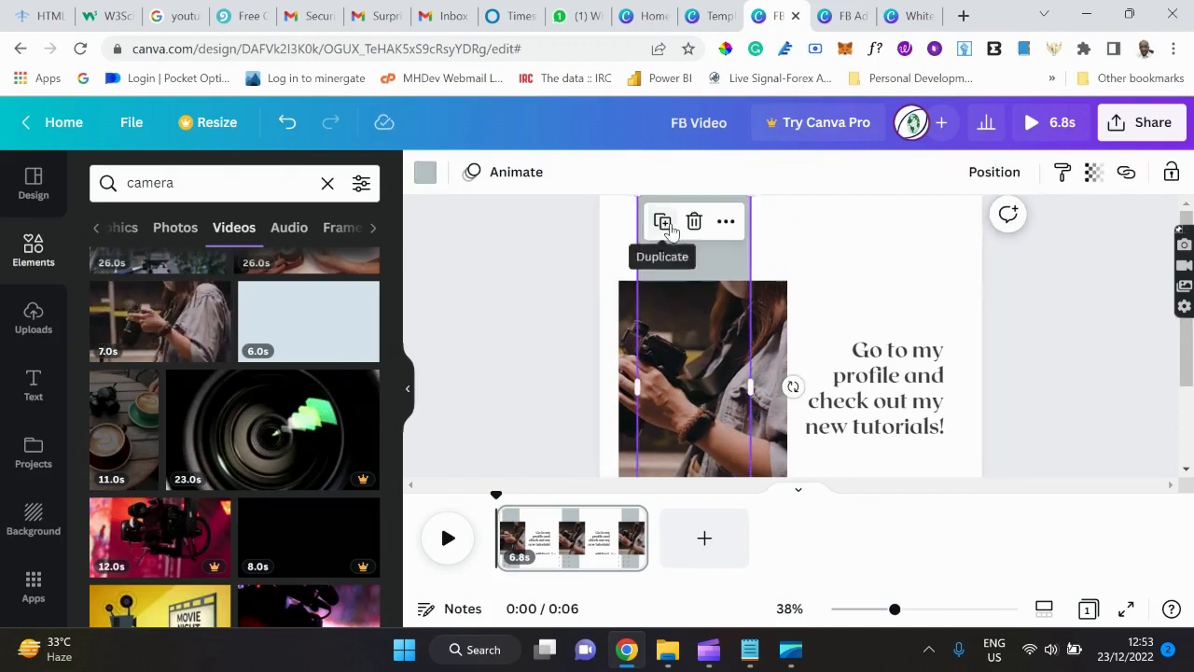
click(424, 172)
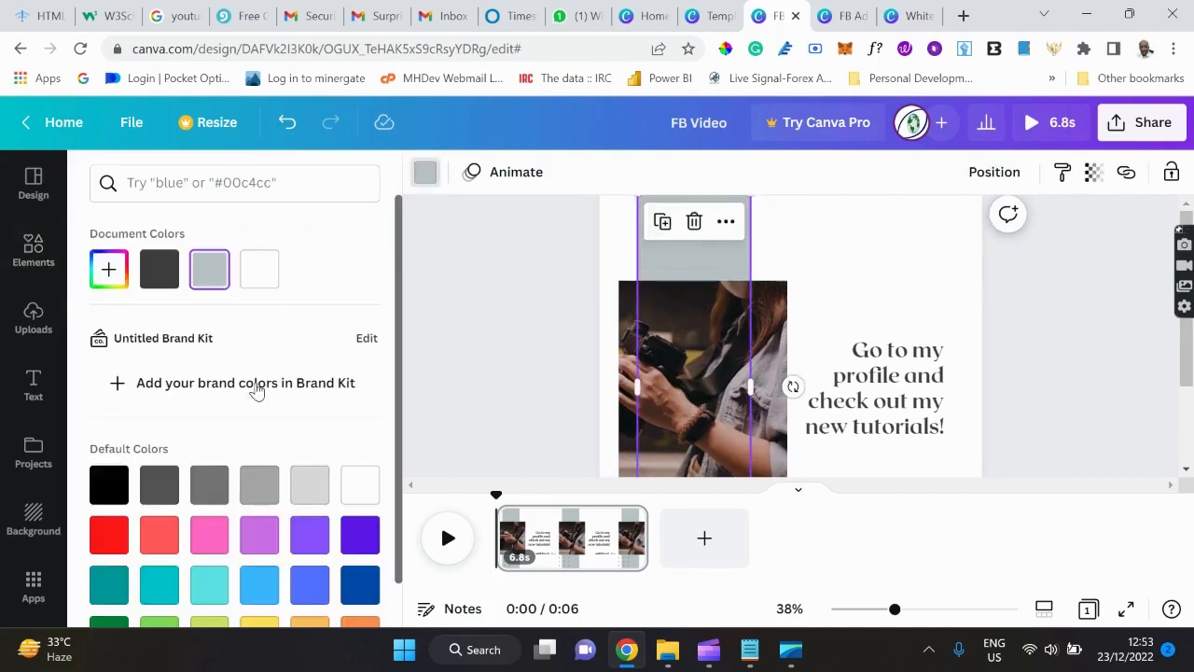
scroll(260, 392, down, 1)
scroll(260, 392, down, 1)
scroll(259, 392, up, 2)
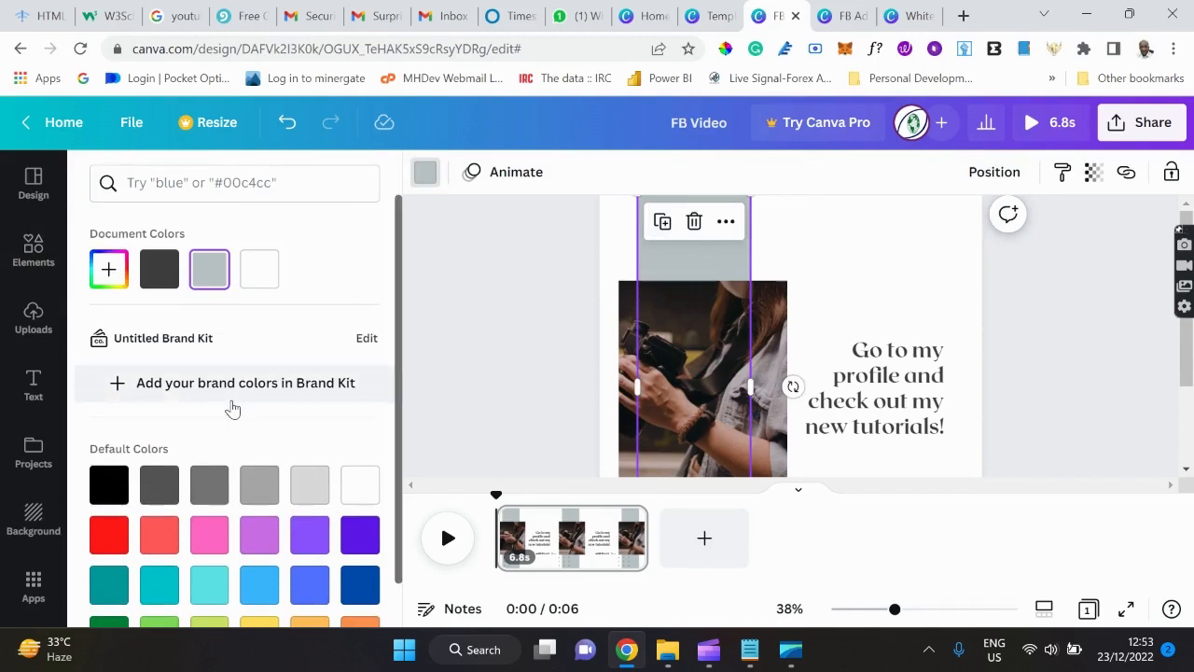
scroll(250, 308, down, 1)
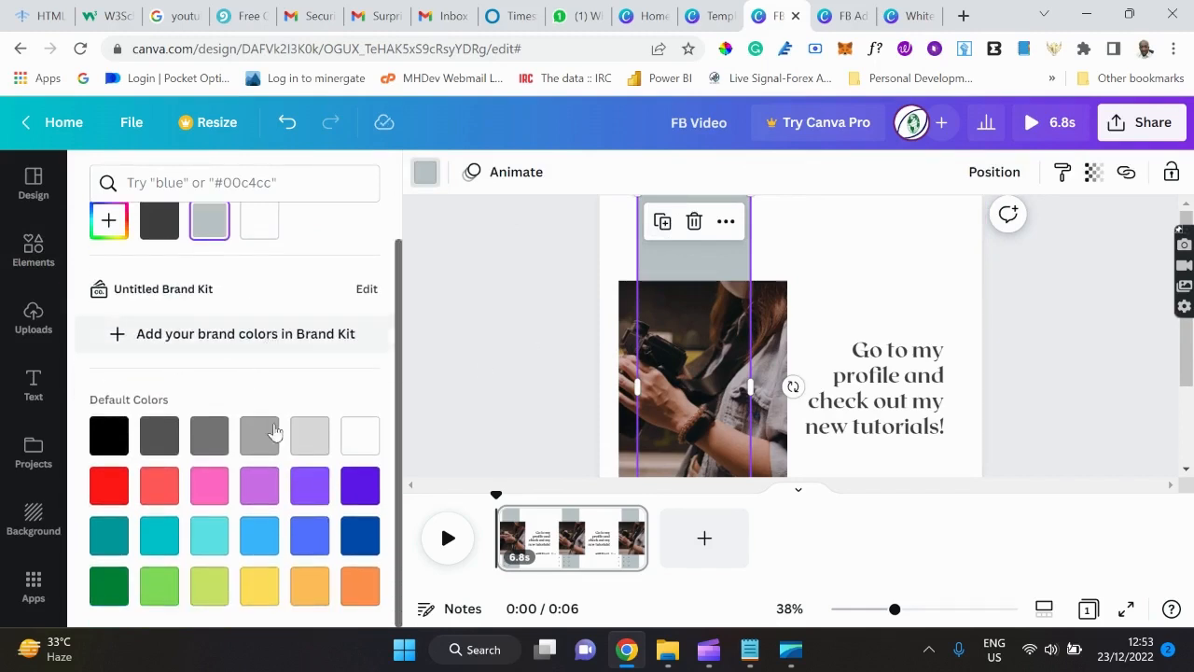
scroll(305, 342, up, 1)
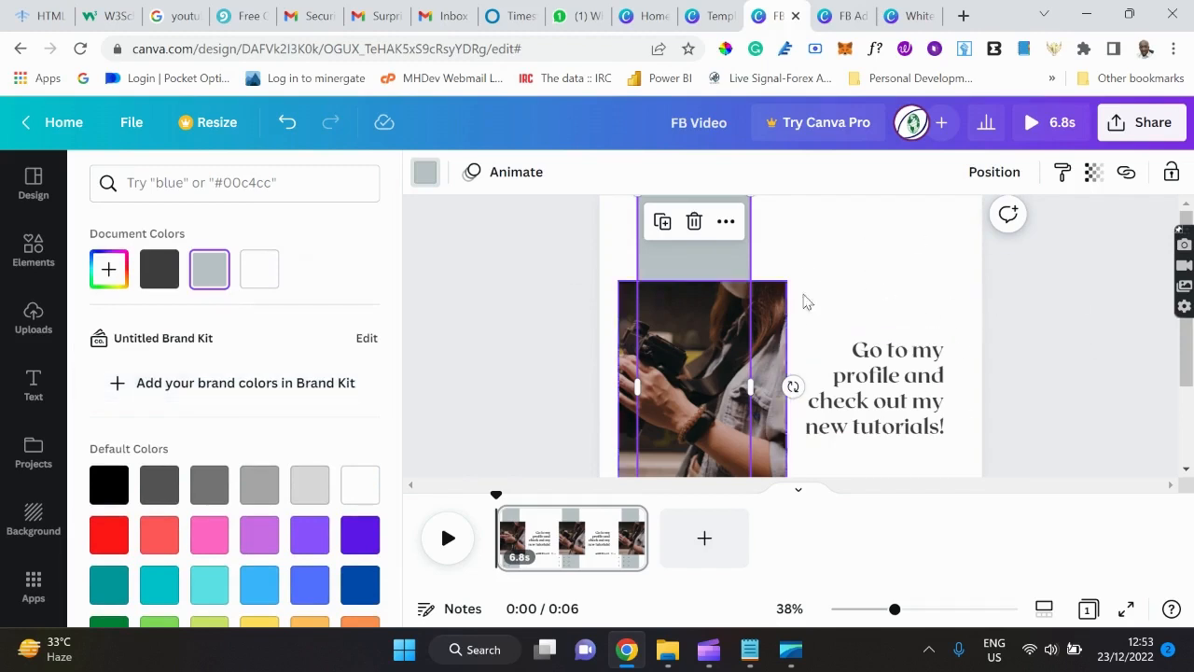
click(971, 296)
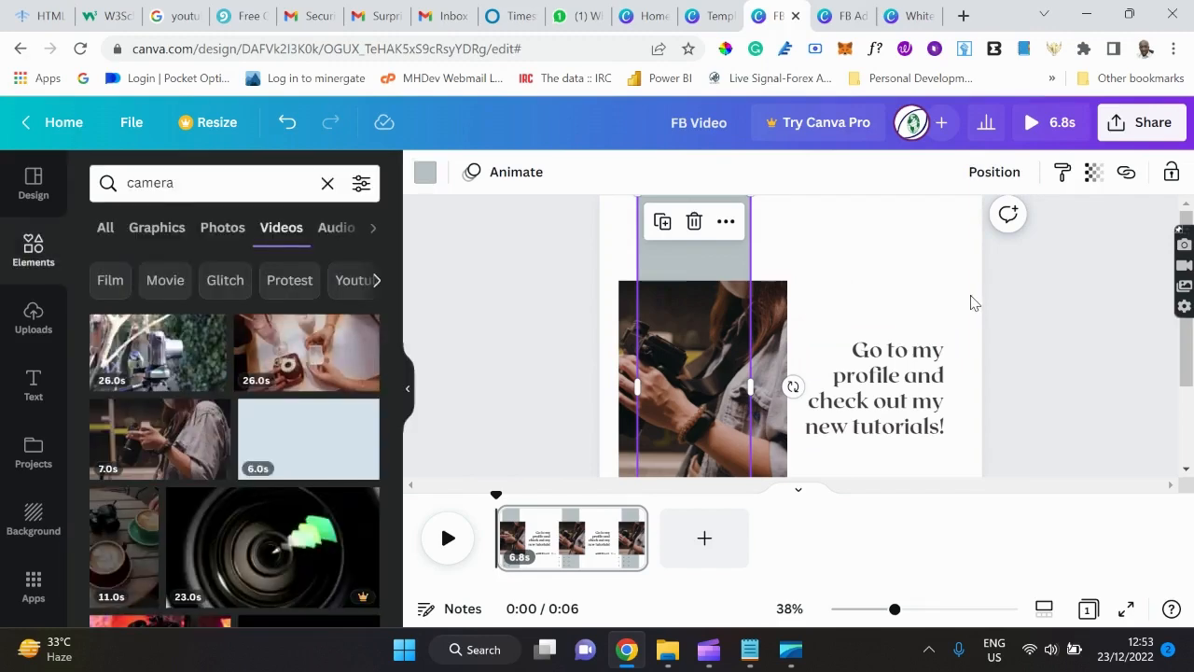
click(971, 301)
Sample the brown #593A28 from the FB Ad_Biz Webinar design with the ColorPick eyedropper.
click(833, 17)
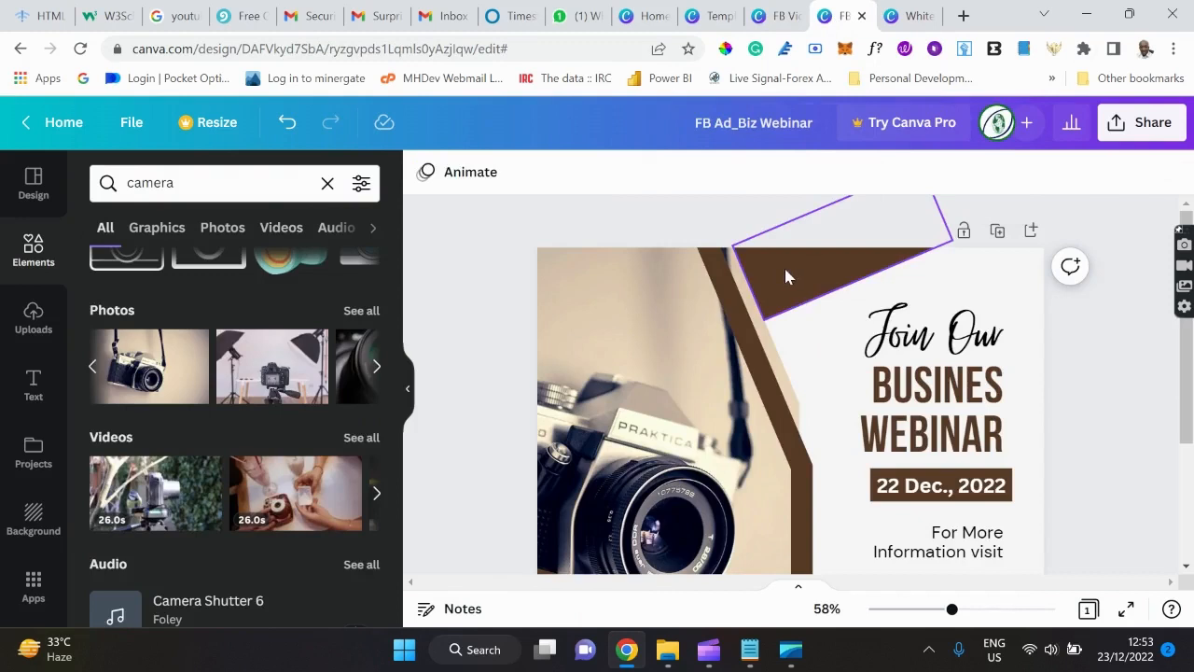
click(725, 49)
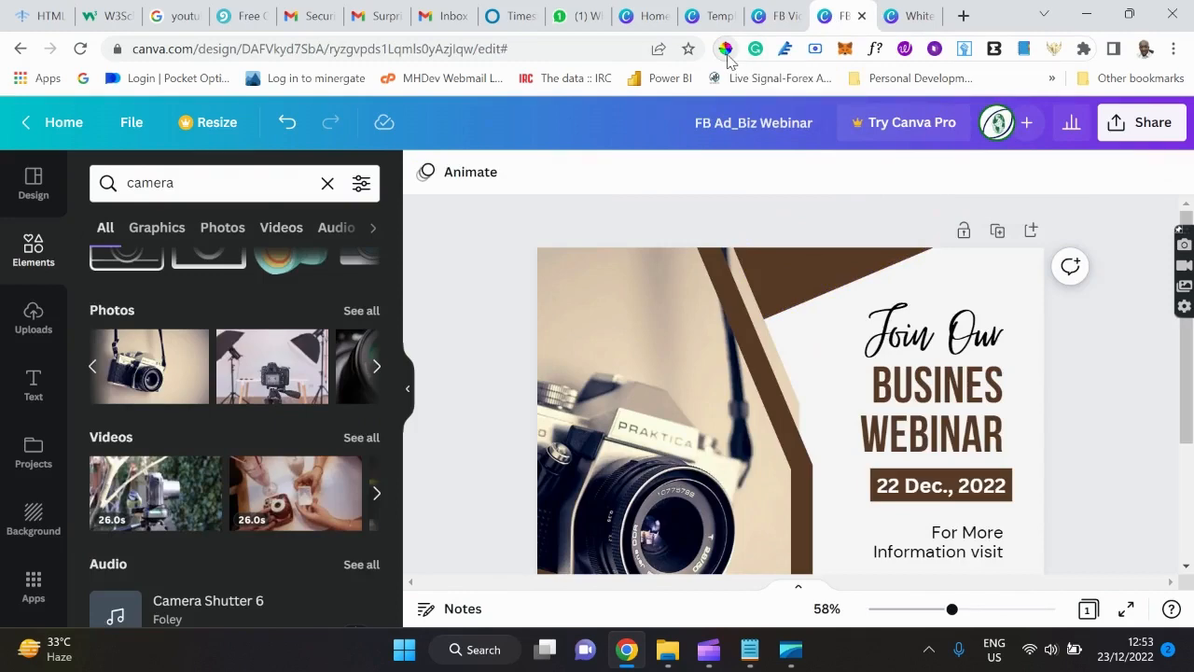
click(796, 269)
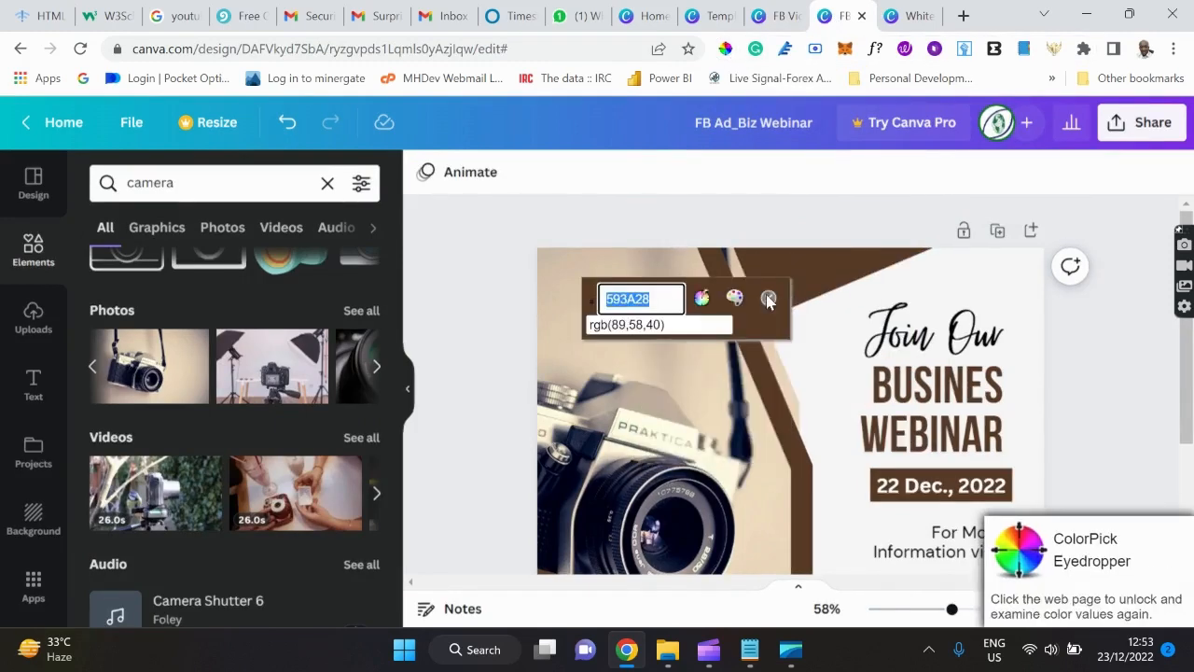
click(768, 299)
click(767, 17)
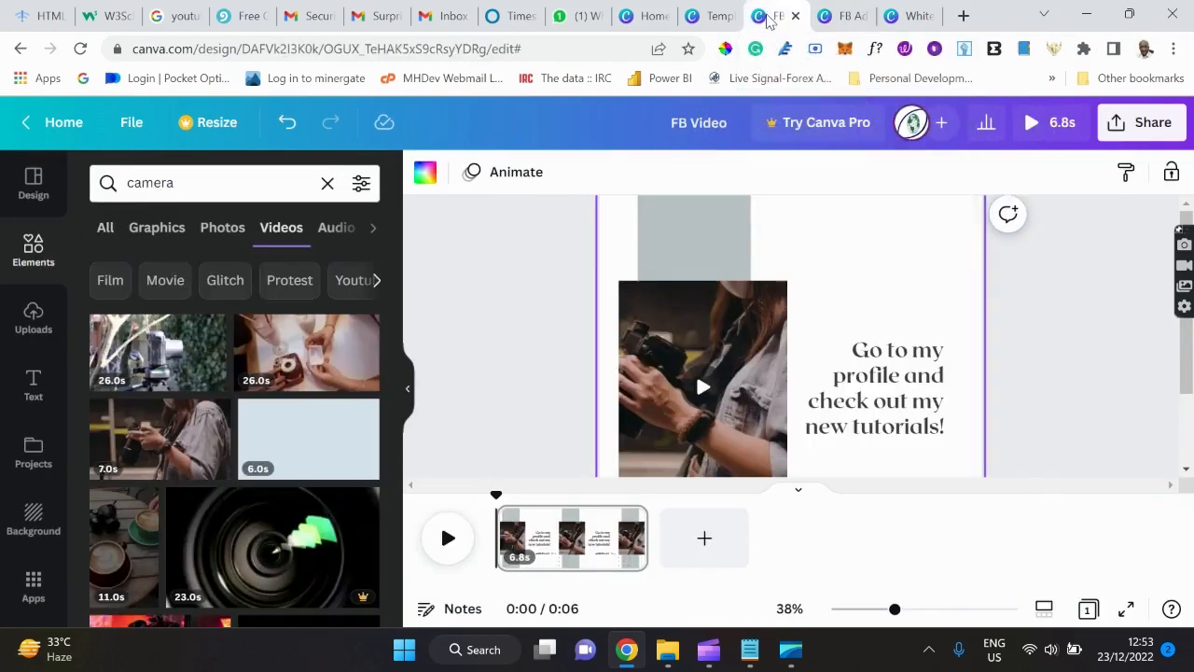
Fill the grey rectangle with #593A28, then lighten it to tan #C6A694.
click(696, 233)
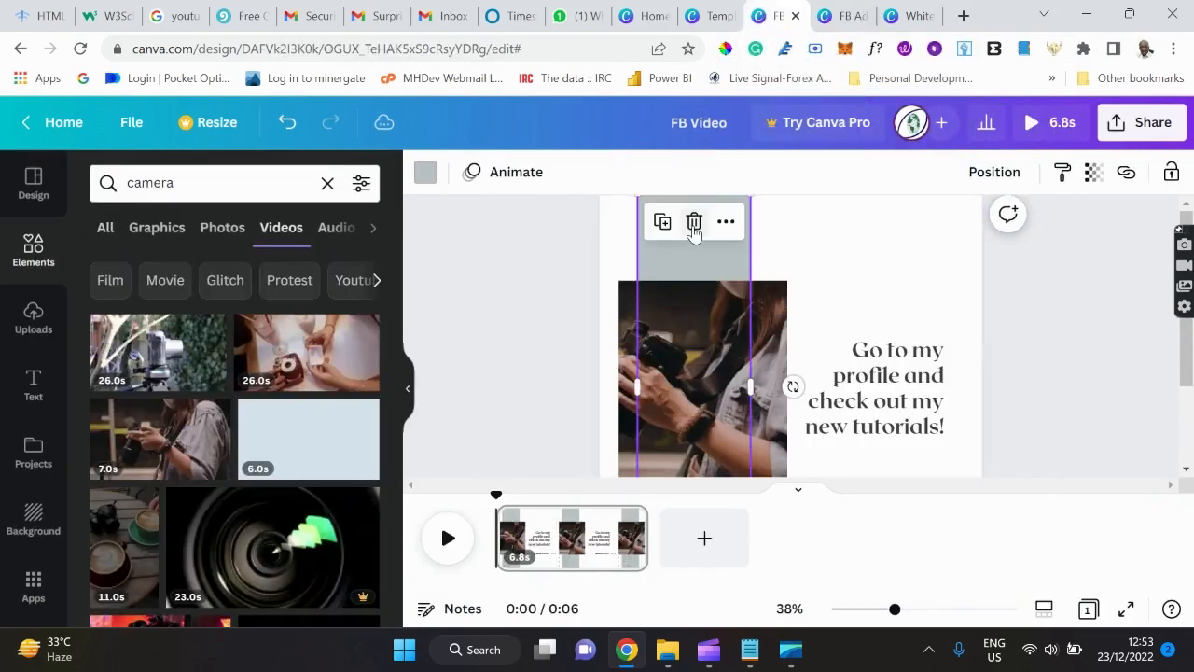
click(427, 172)
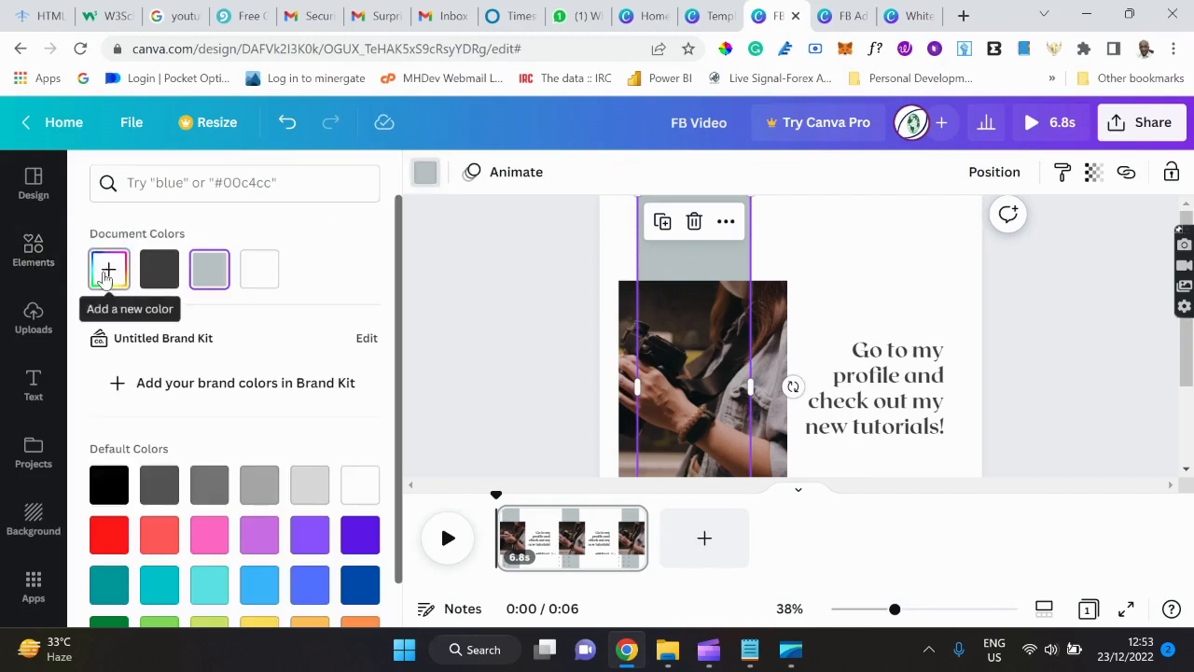
click(109, 271)
text(#593A28)
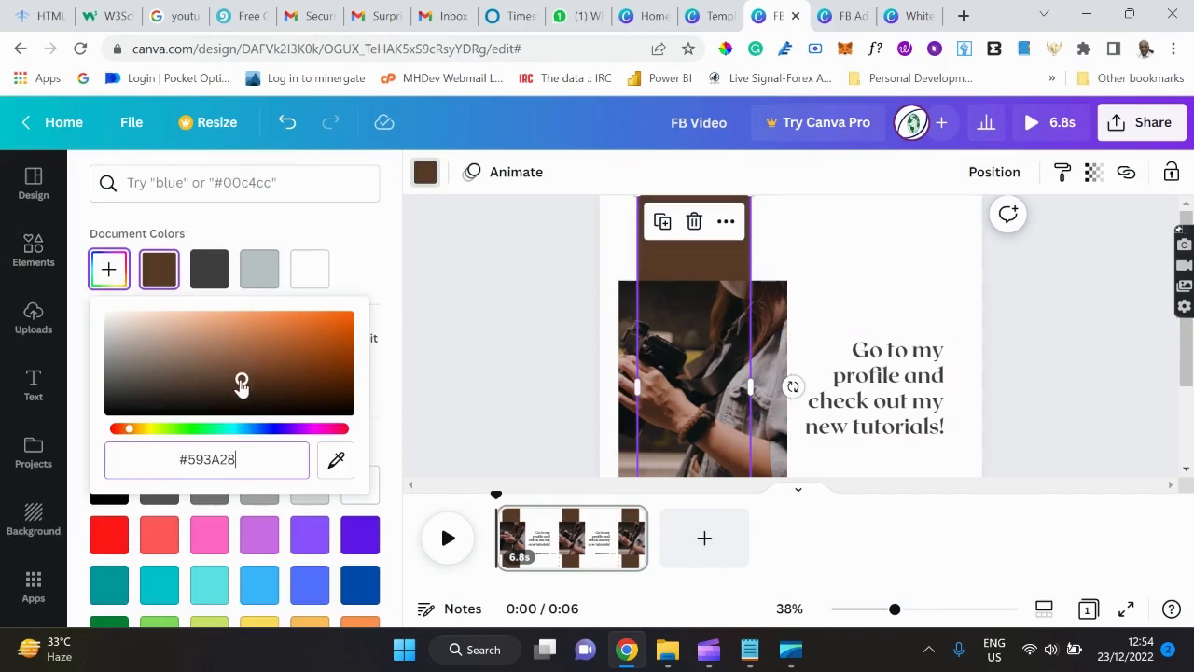
drag(241, 380, 168, 334)
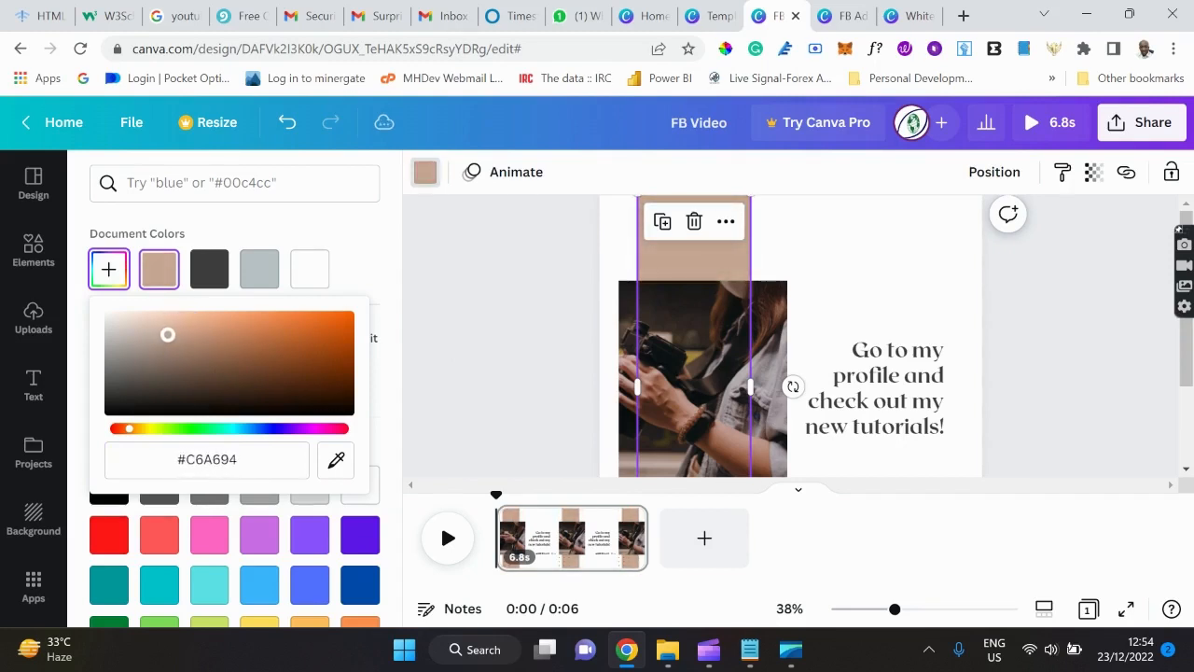
click(927, 249)
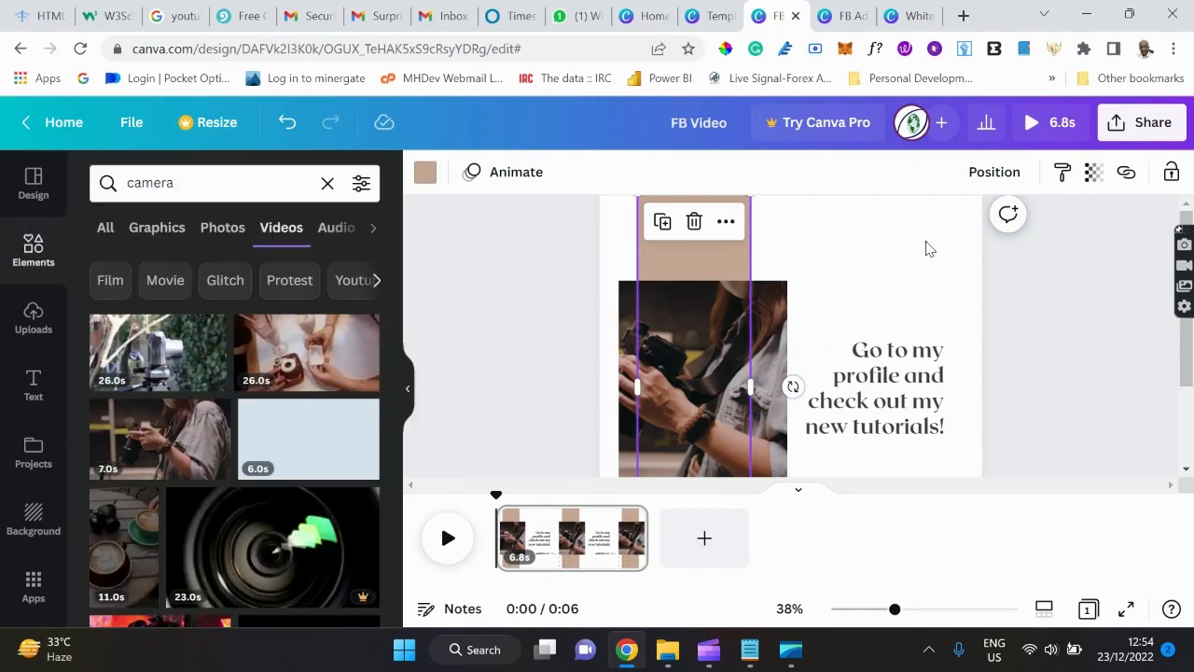
click(926, 249)
scroll(918, 268, down, 2)
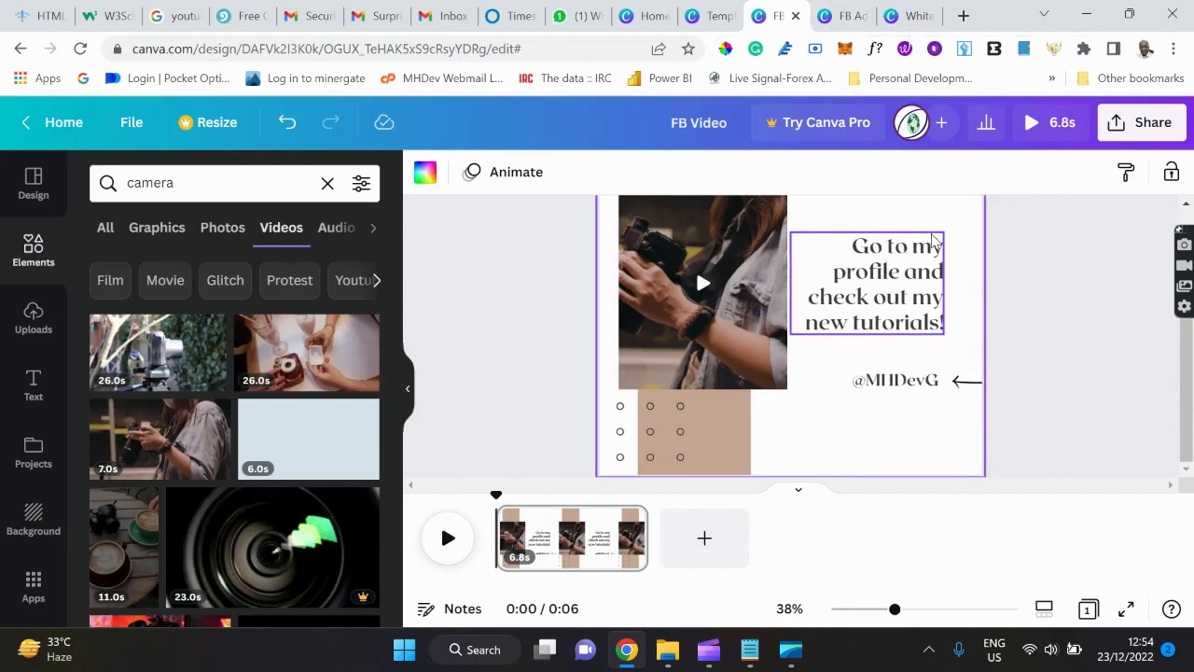
scroll(930, 240, up, 2)
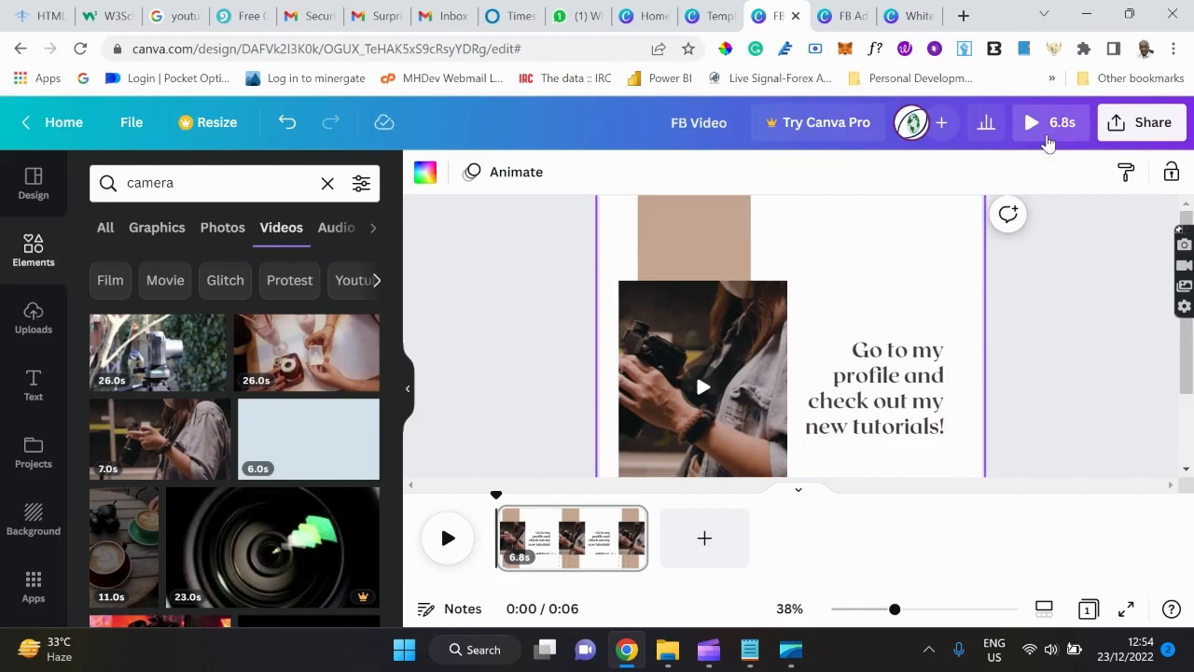
click(1046, 135)
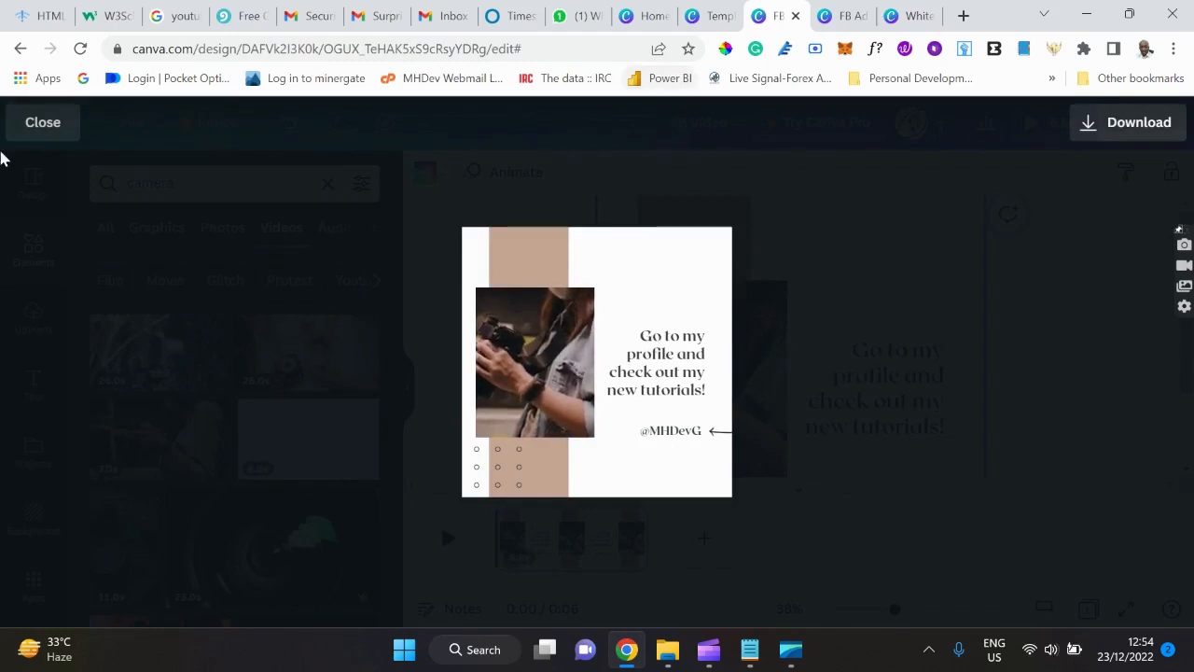
click(54, 127)
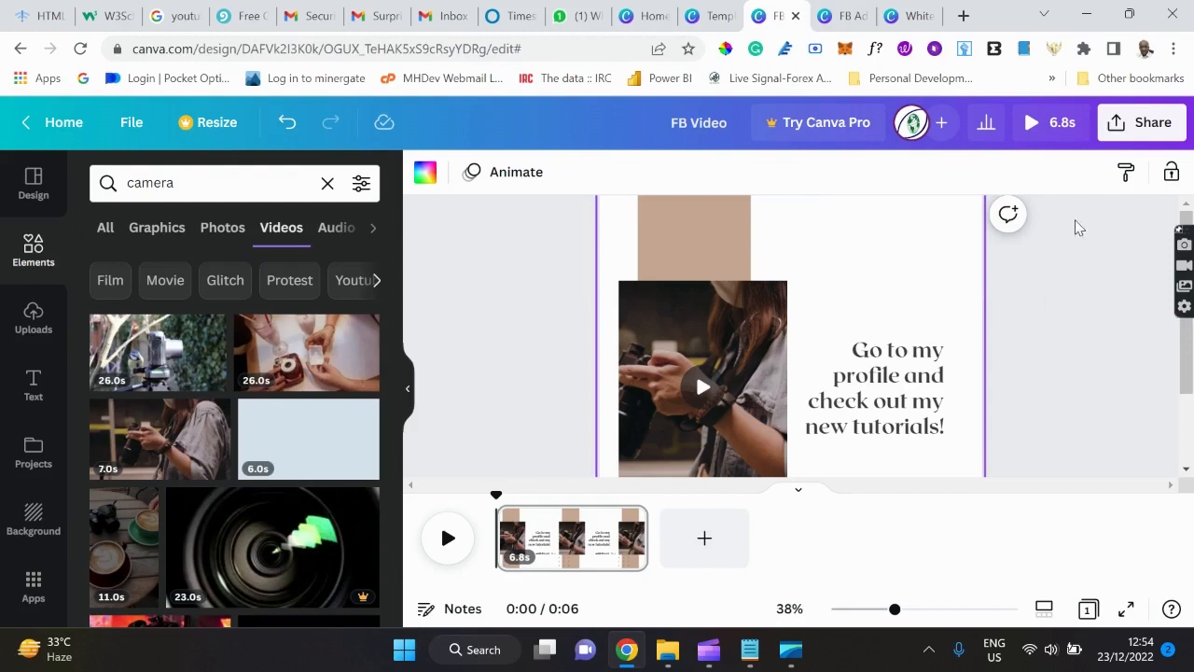
Check the tutorial notes, then bring up the Marketing › Logo templates gallery.
click(750, 653)
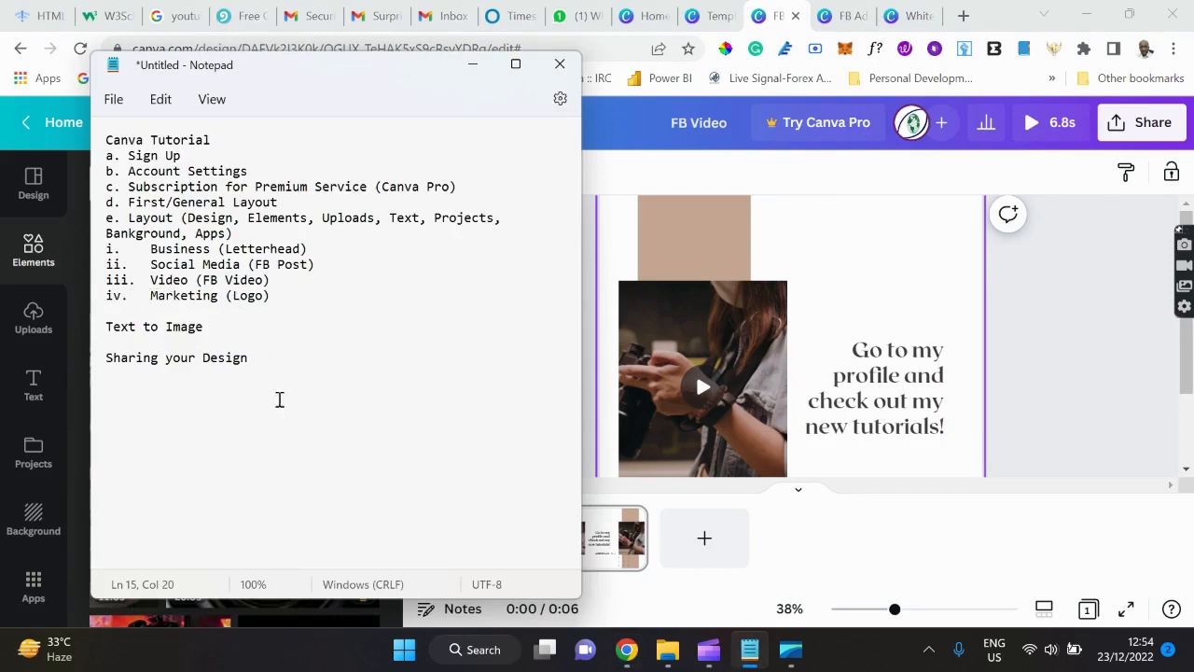
click(1020, 370)
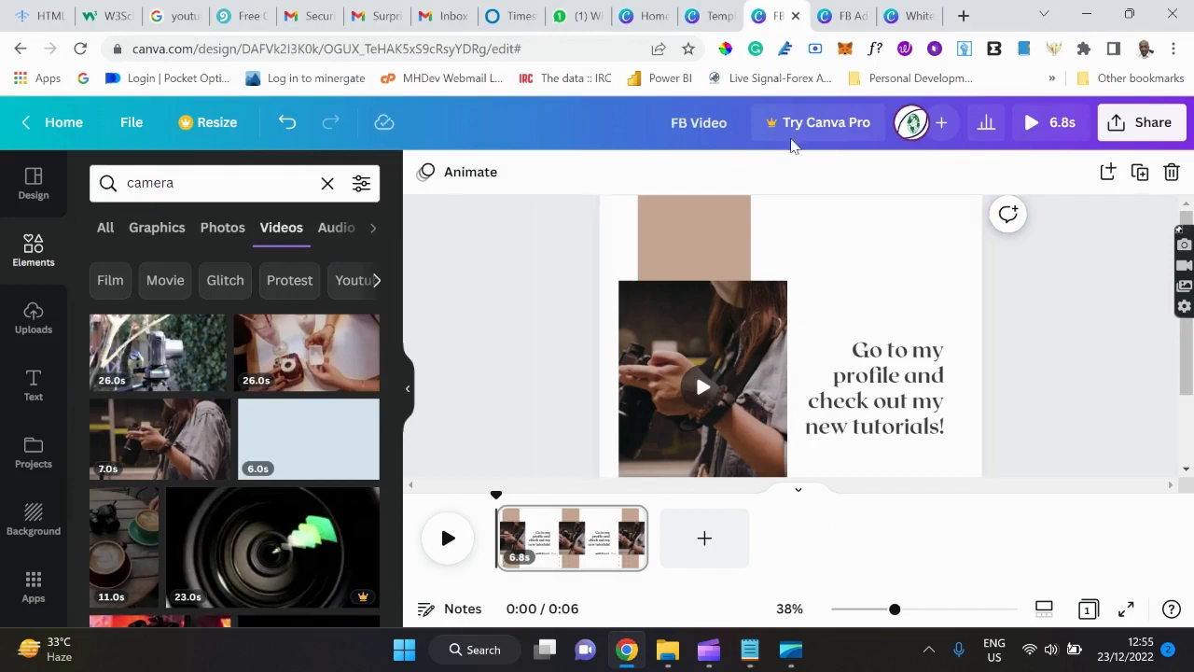
click(712, 24)
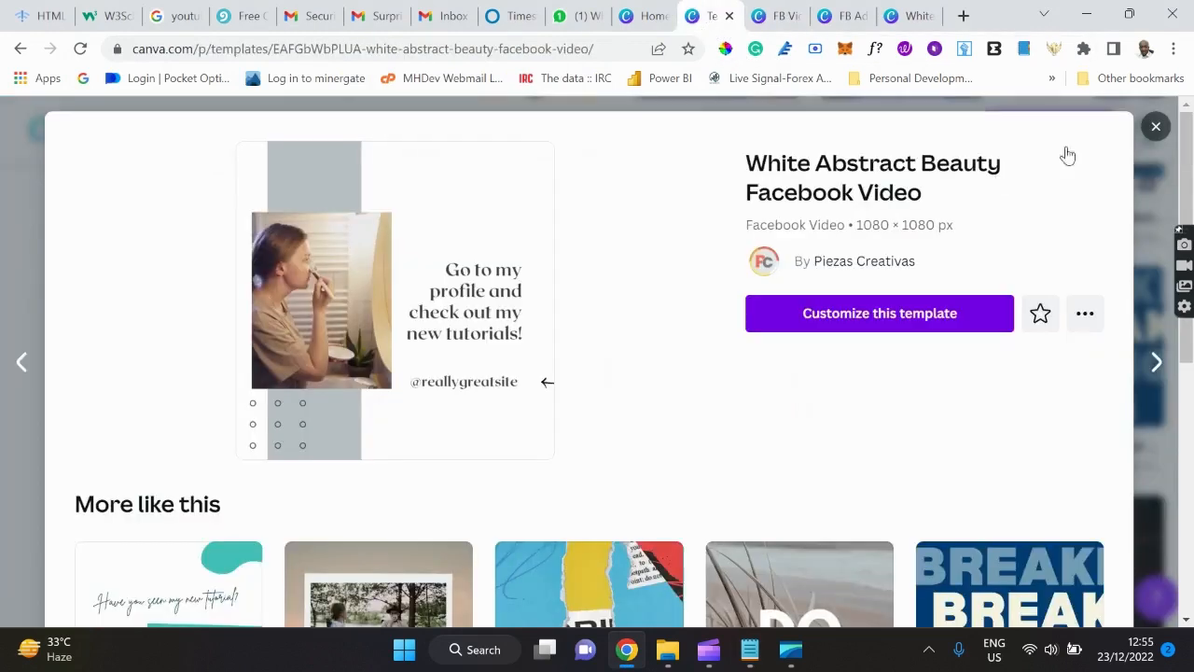
click(1155, 126)
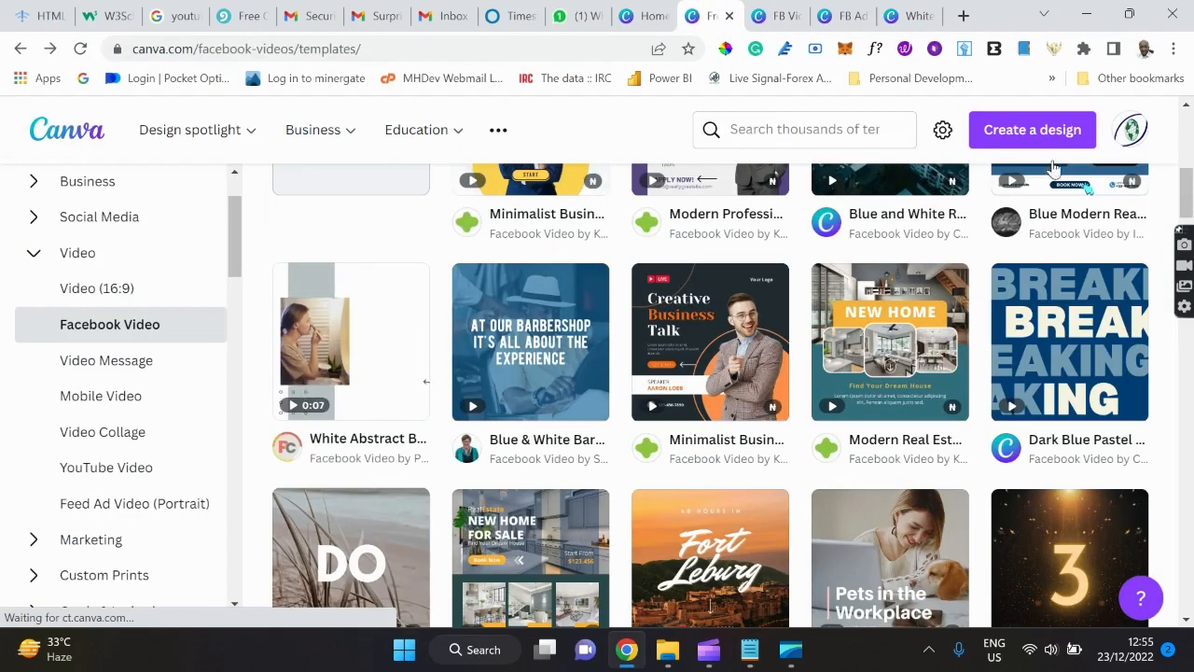
click(38, 265)
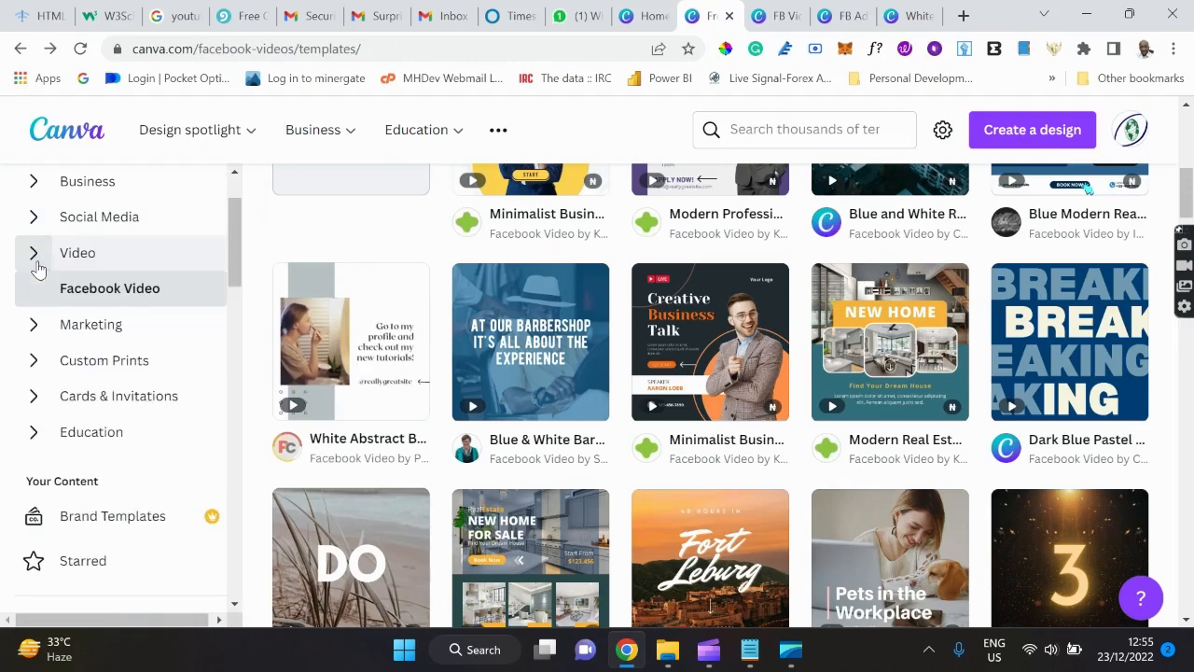
click(31, 334)
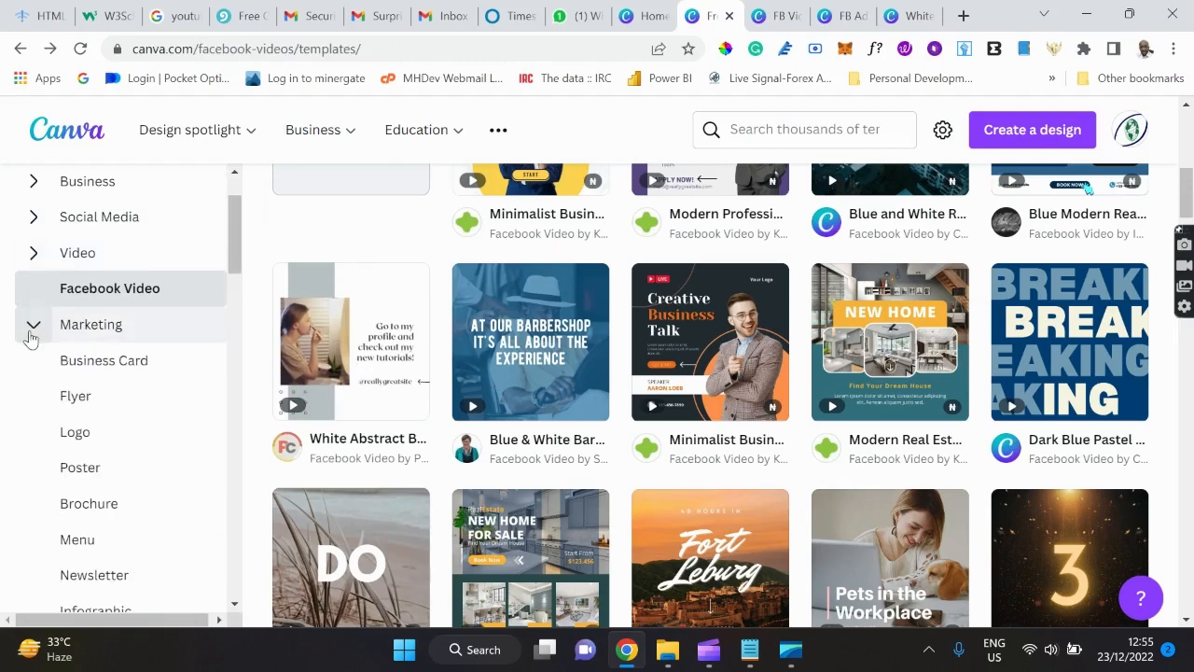
click(79, 439)
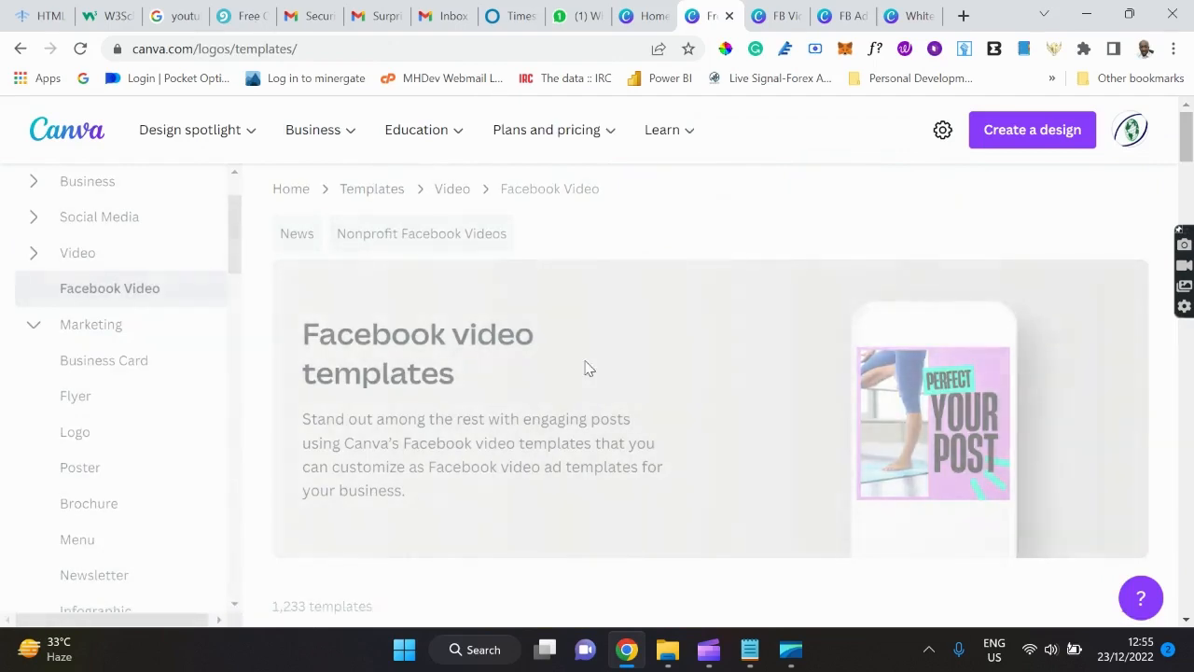
Scroll through the logo templates, past designs like 'Wild Indigo' and 'A letter tech logo'.
scroll(584, 362, down, 2)
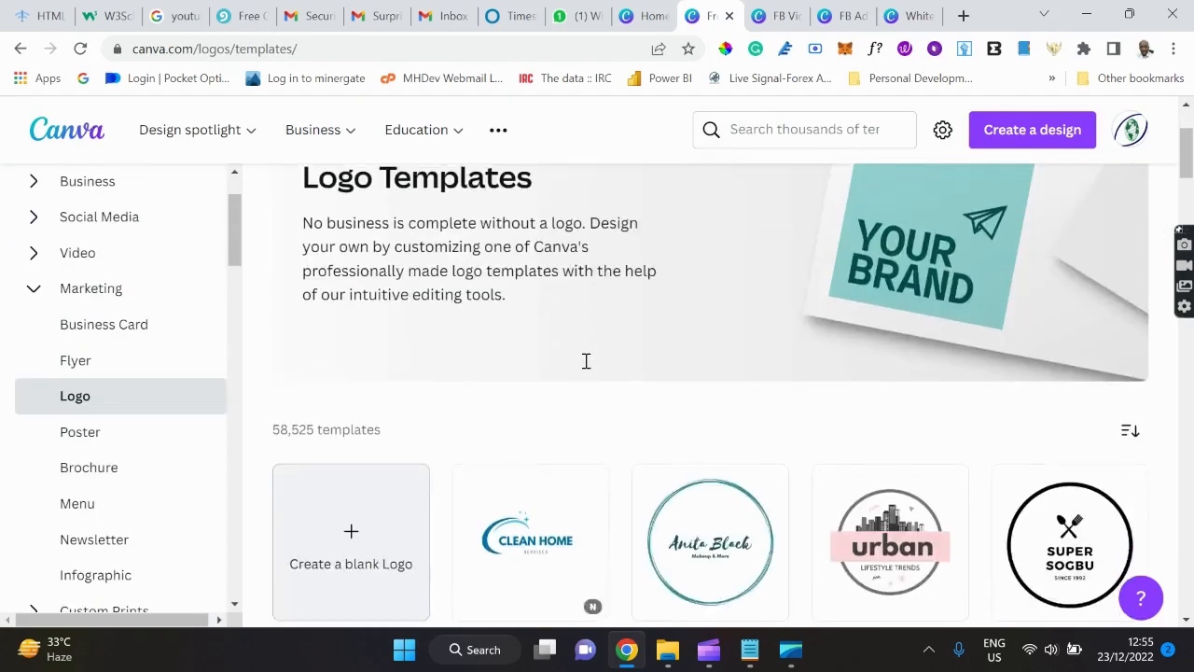
scroll(582, 362, down, 3)
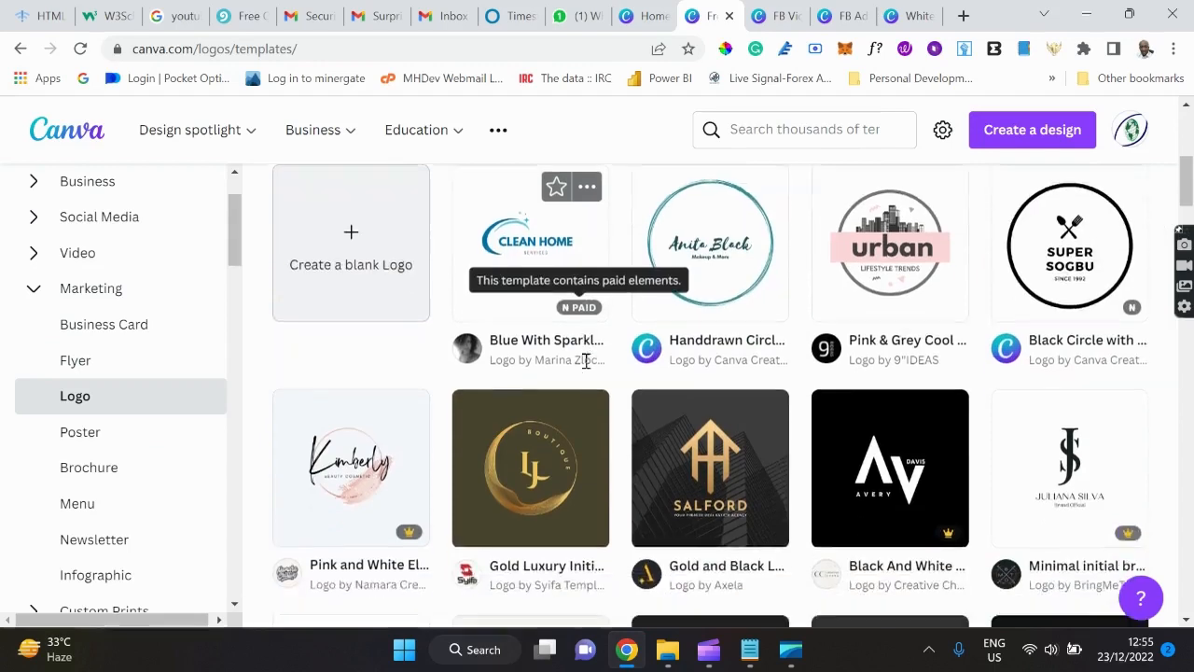
scroll(583, 364, down, 3)
scroll(586, 369, down, 3)
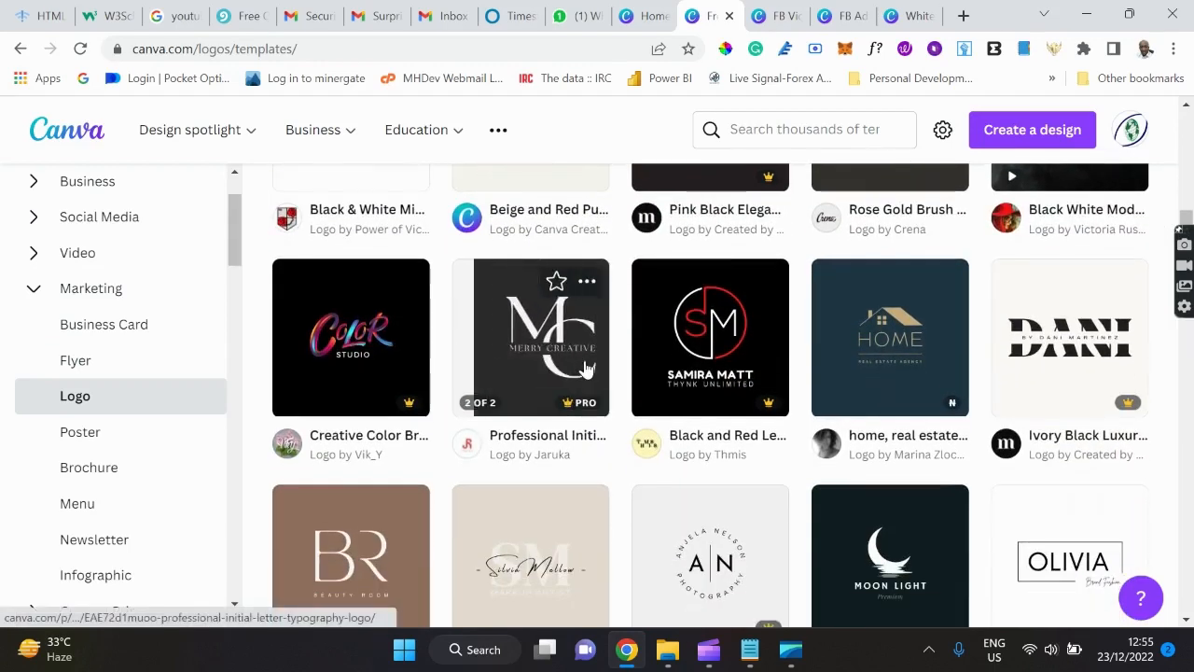
scroll(586, 368, down, 3)
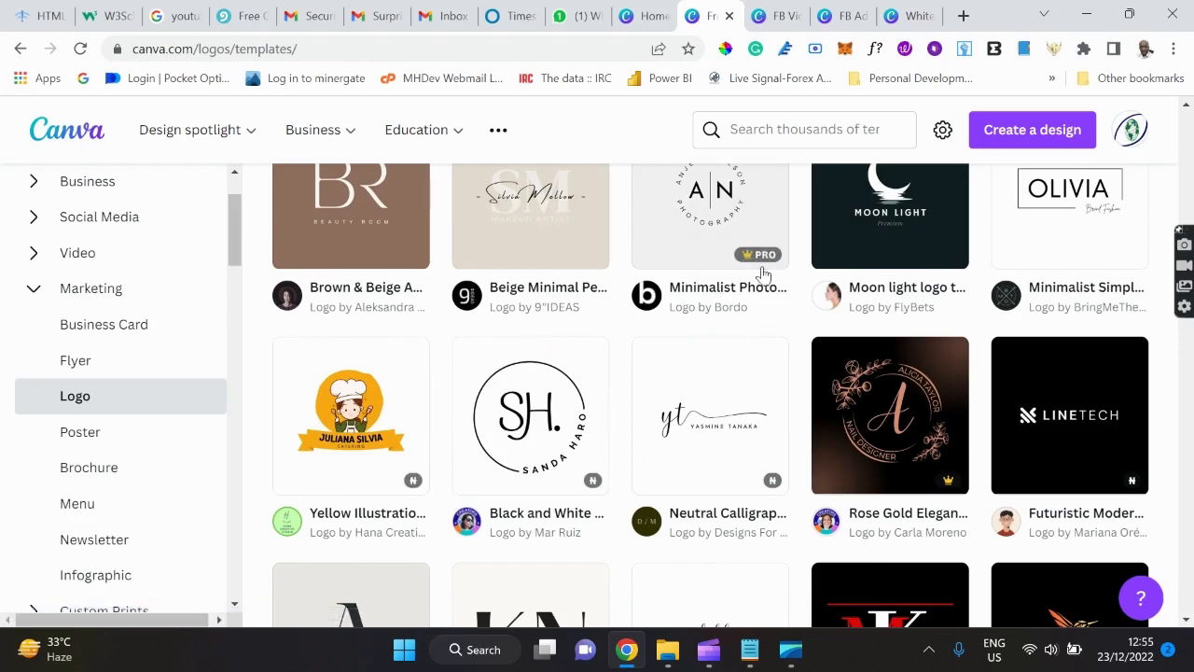
scroll(709, 238, up, 1)
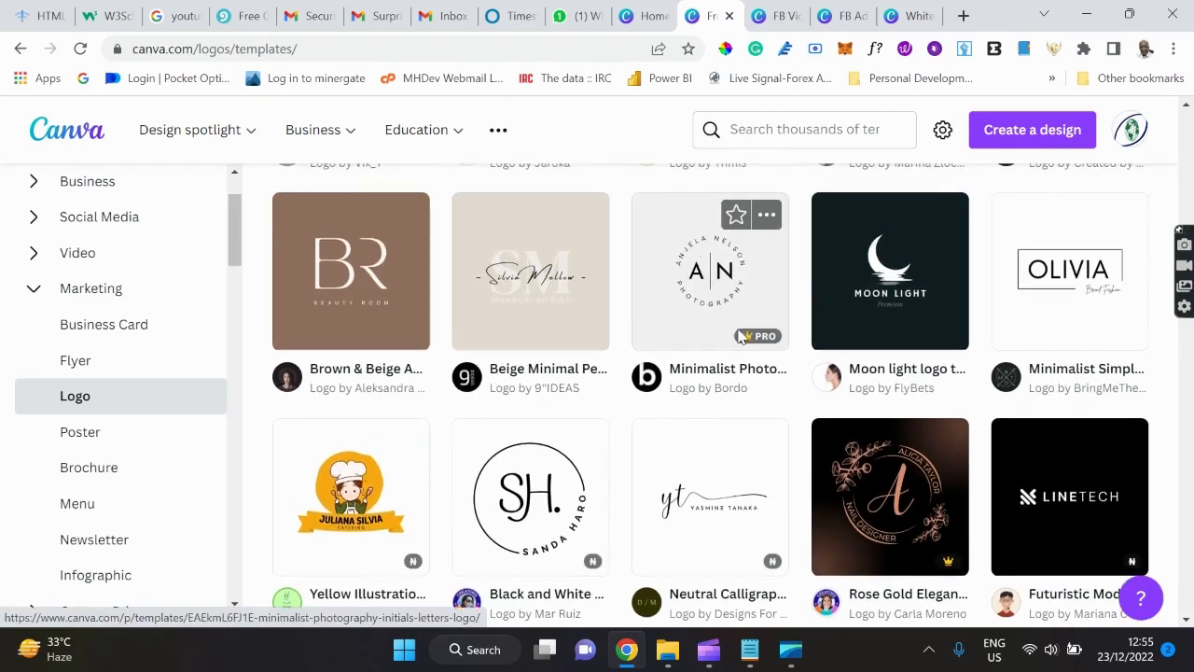
scroll(770, 324, down, 2)
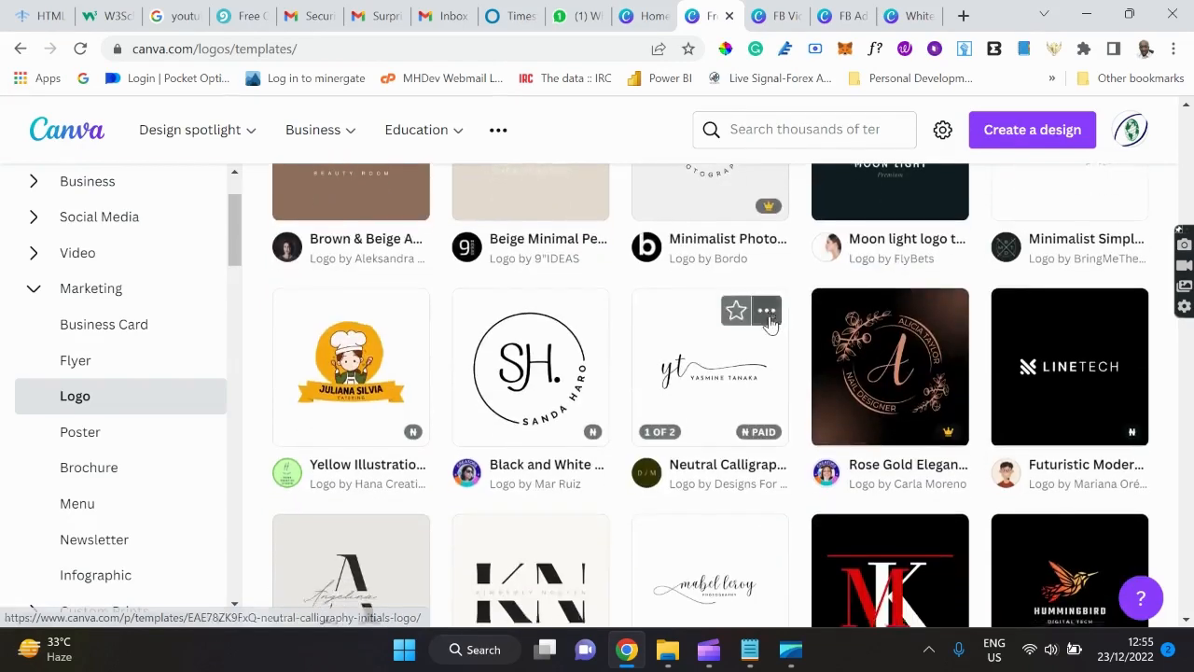
scroll(771, 324, down, 2)
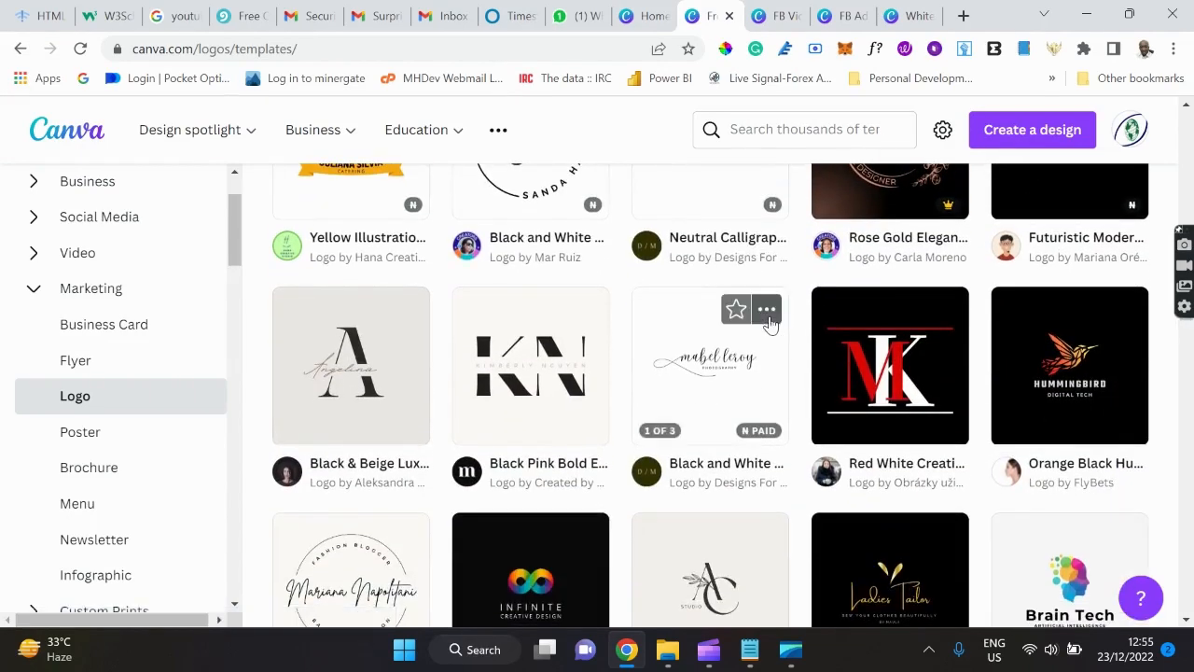
scroll(771, 323, down, 2)
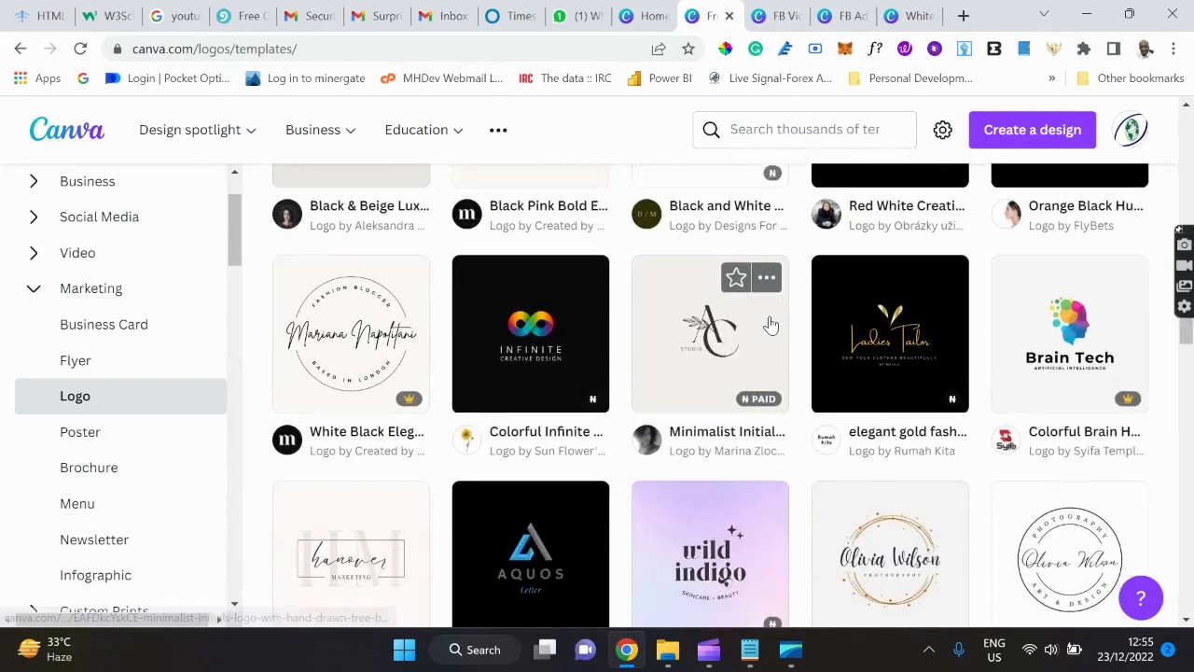
scroll(770, 324, down, 2)
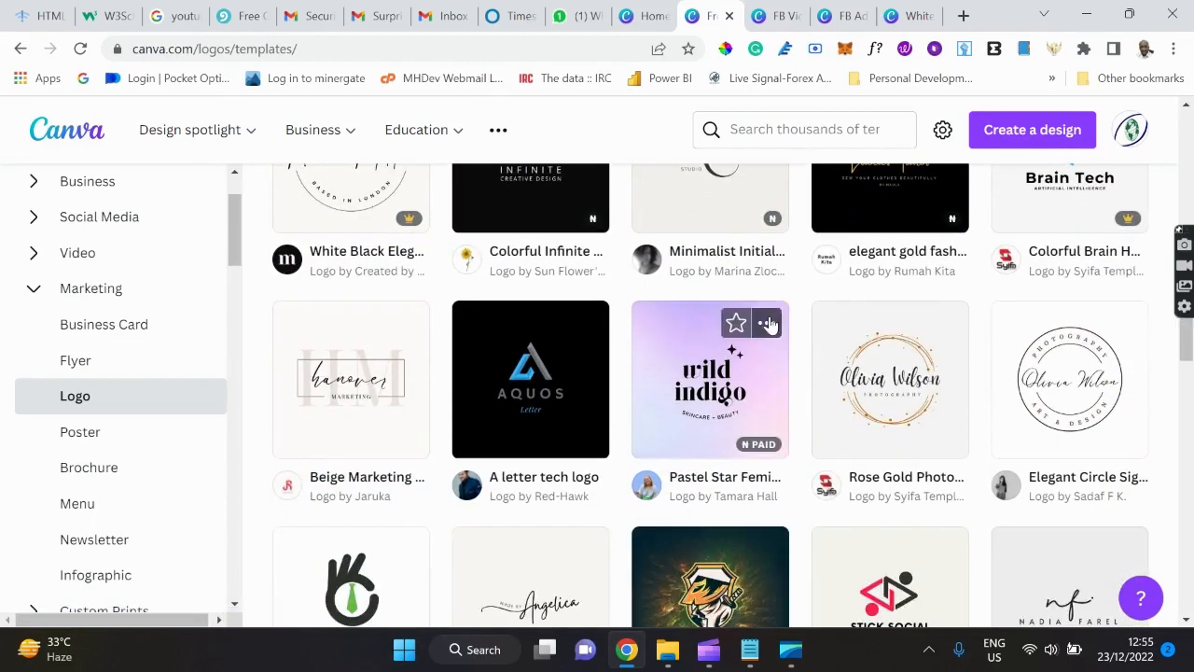
scroll(771, 324, down, 1)
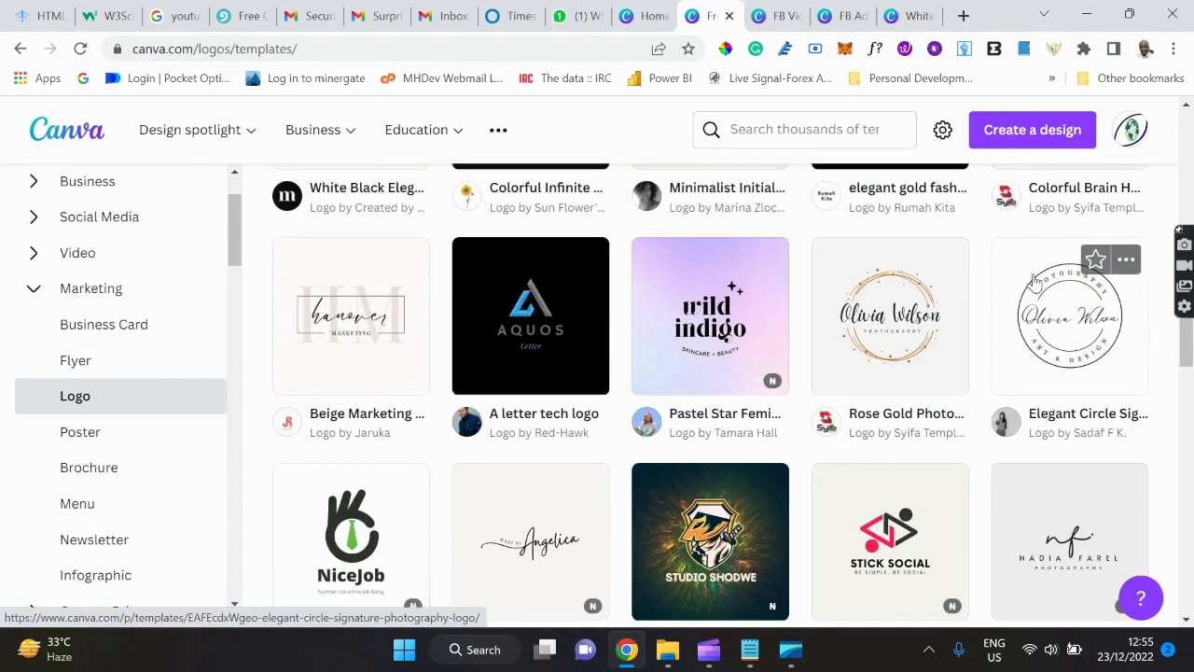
Customize the 500 × 500 px Elegant Circle Signature Photography Logo template.
click(1059, 319)
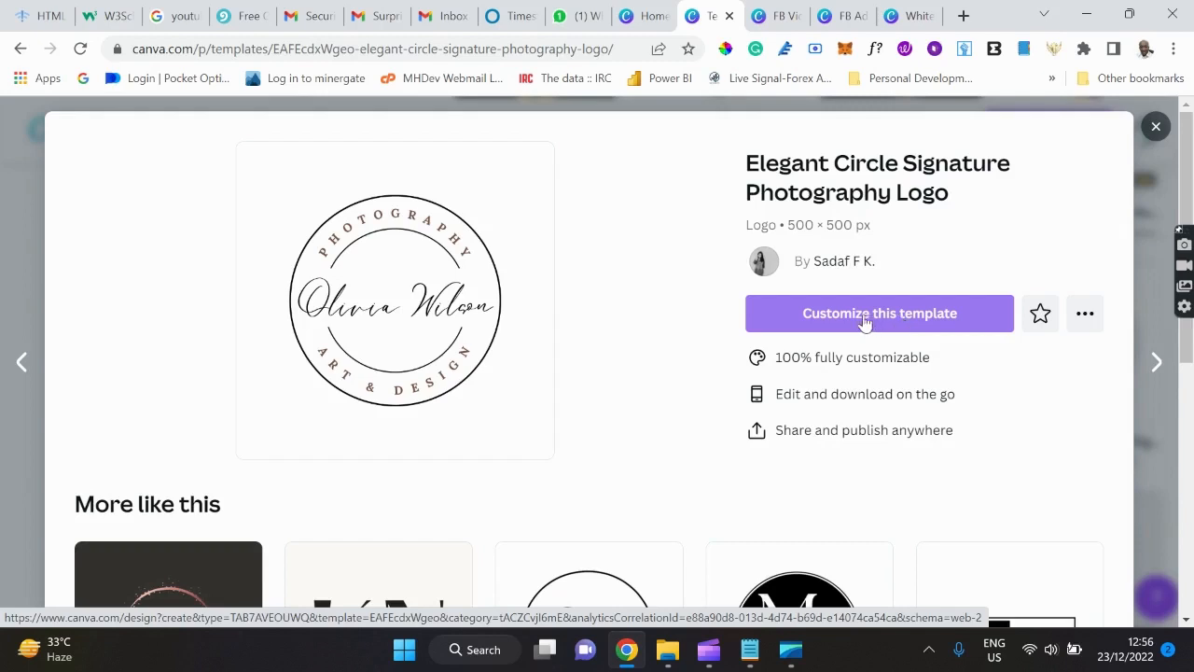
click(900, 322)
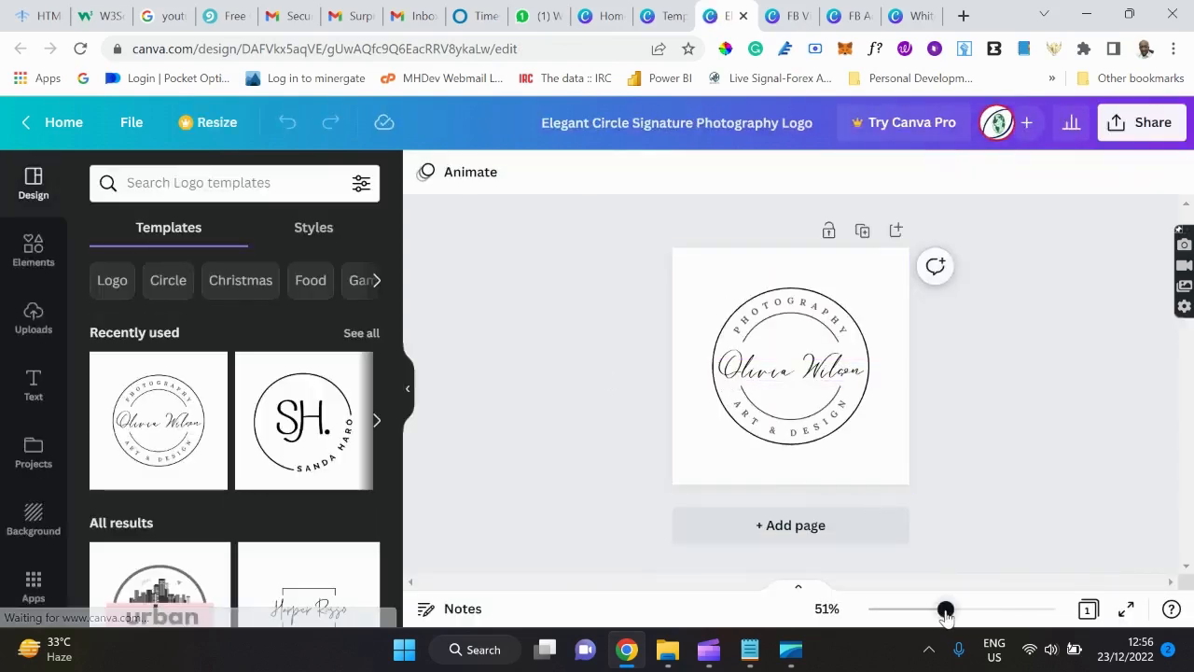
Zoom the logo to about 104% and retitle the design 'MHDev Logo'.
drag(945, 609, 979, 611)
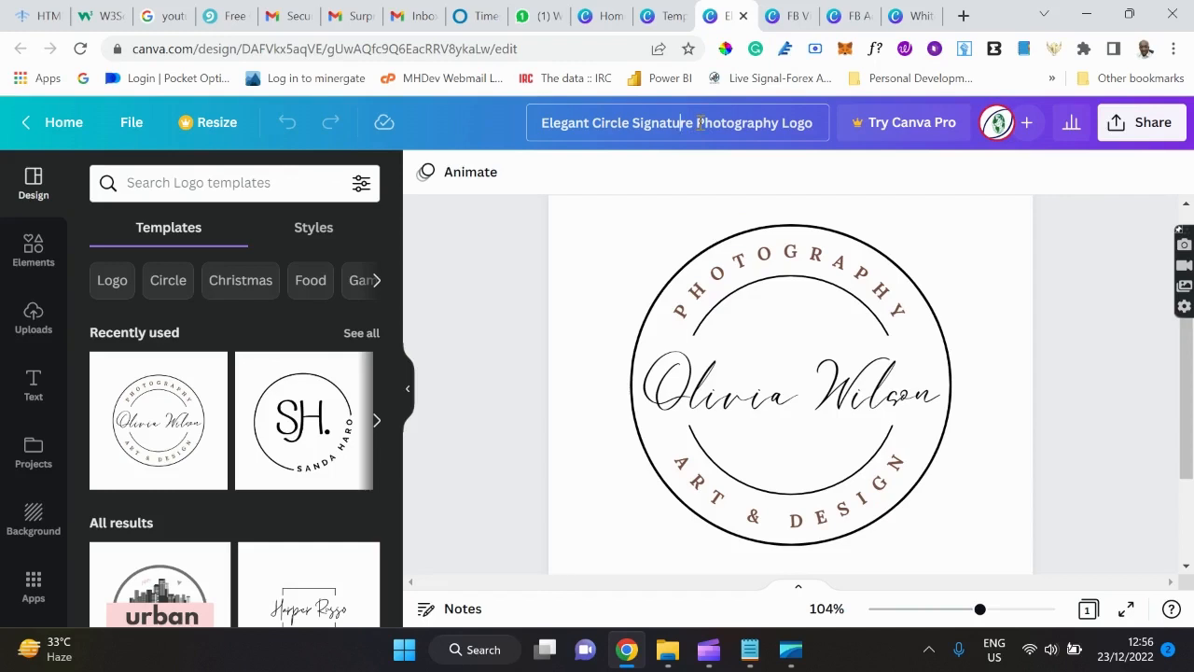
text(M)
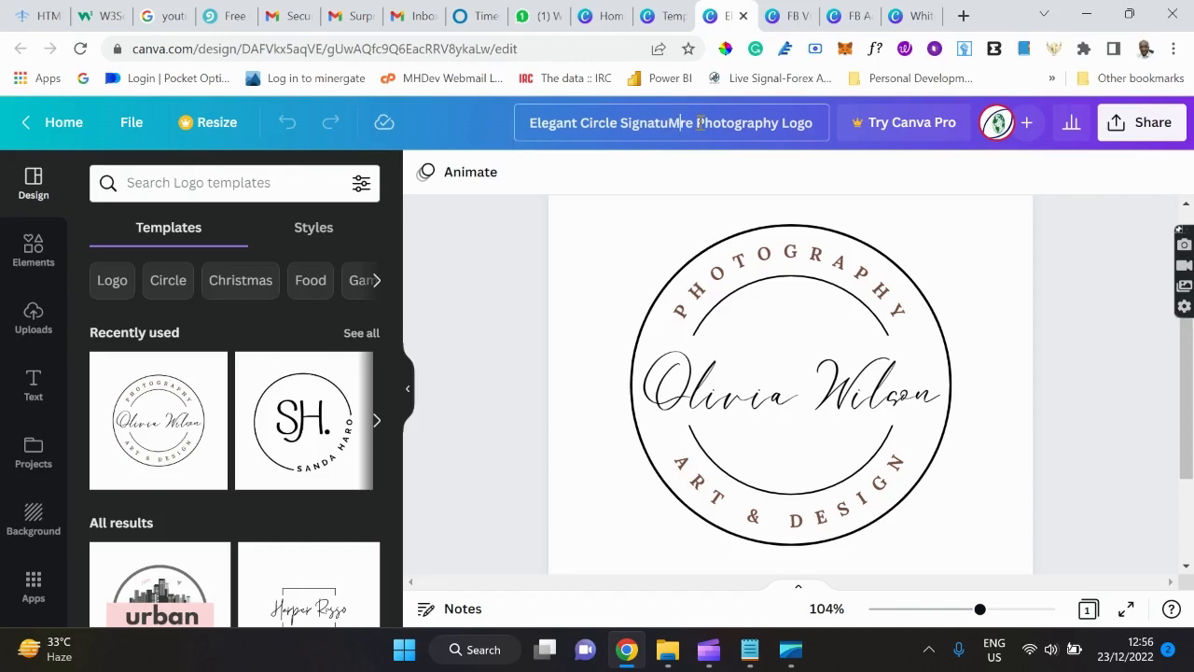
key(ctrl+a)
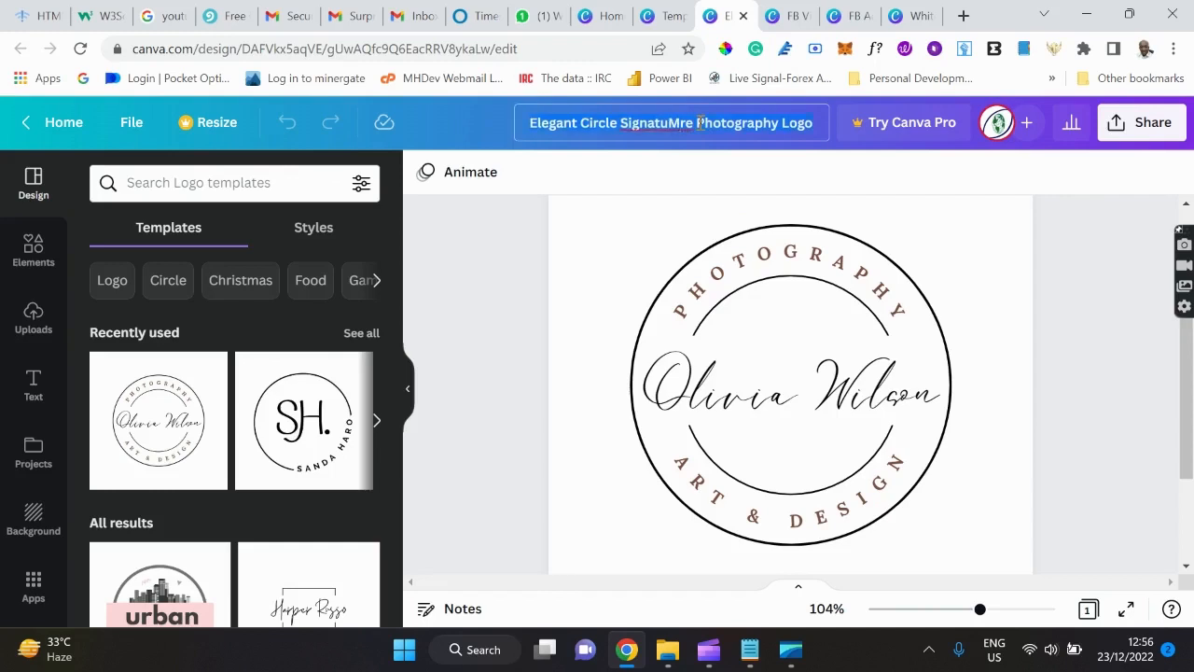
text(MH)
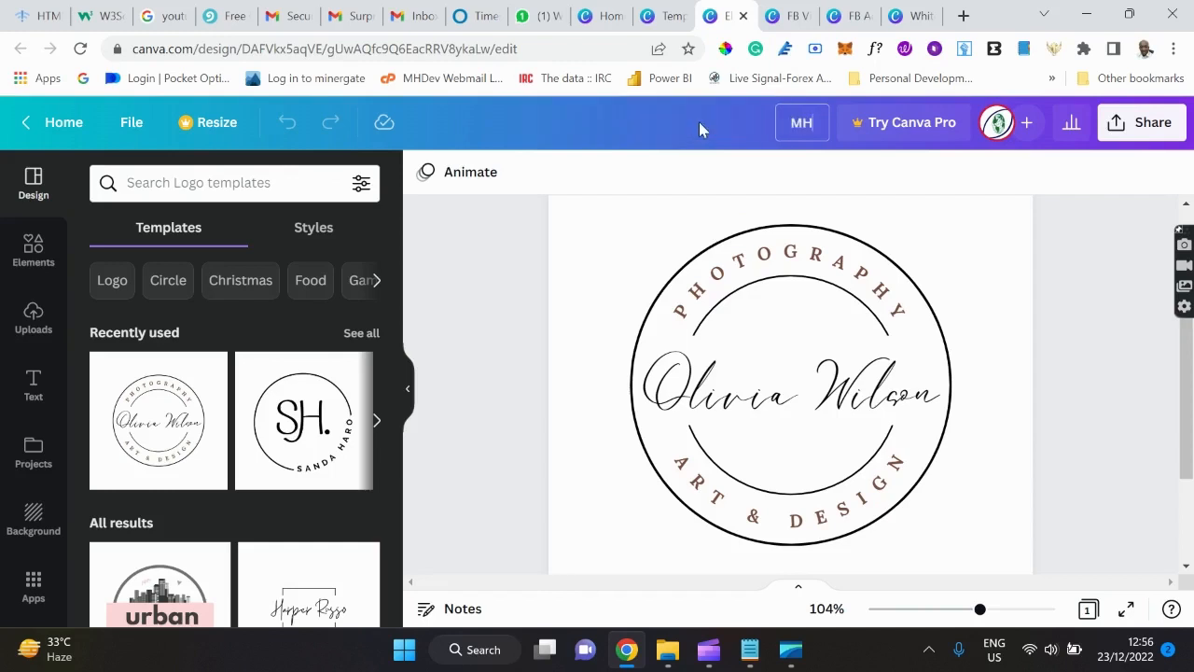
text(Dev)
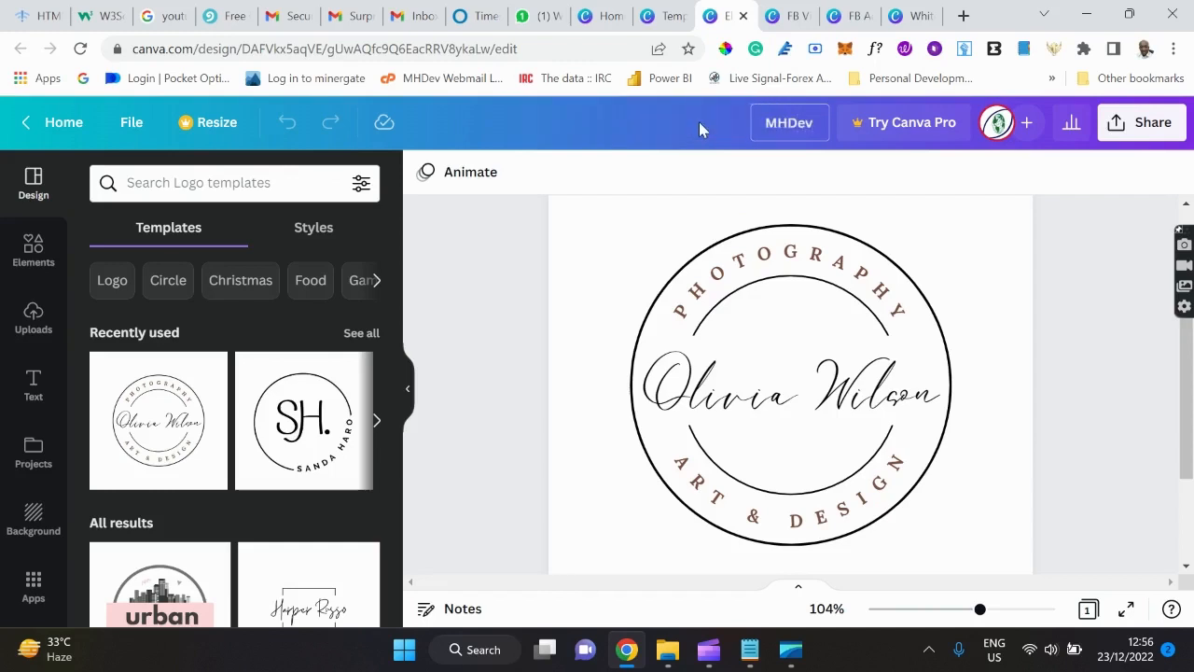
text( Logo)
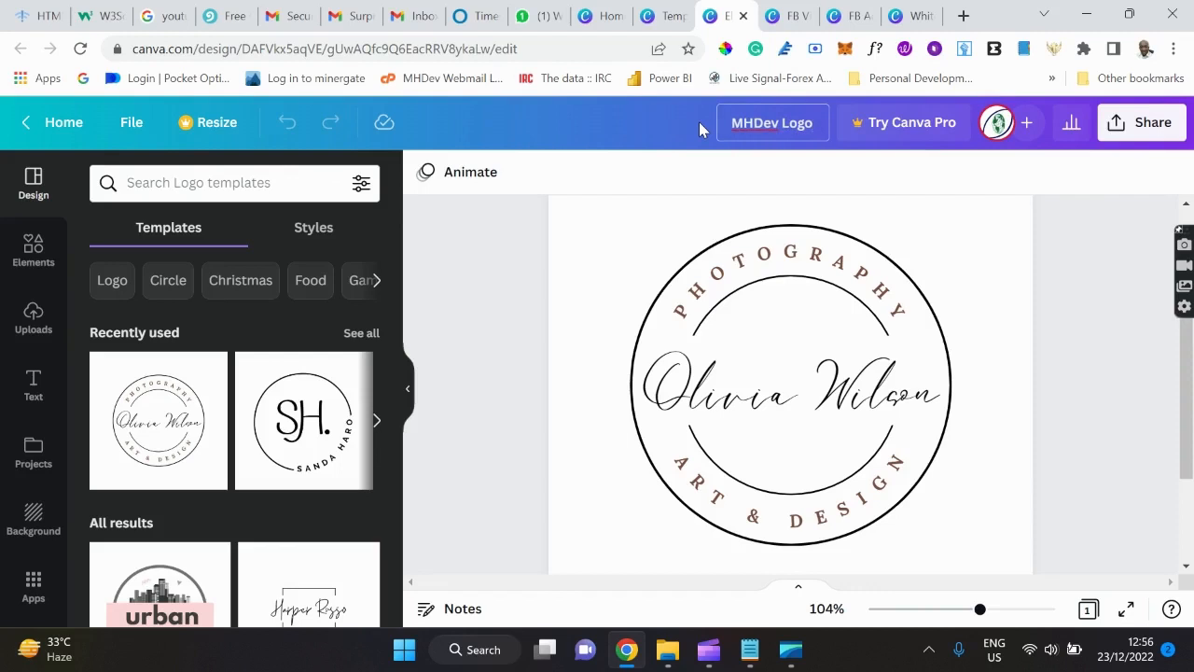
key(Return)
Replace the placeholder script name at the logo's centre with the photographer's full name.
click(800, 401)
double_click(800, 401)
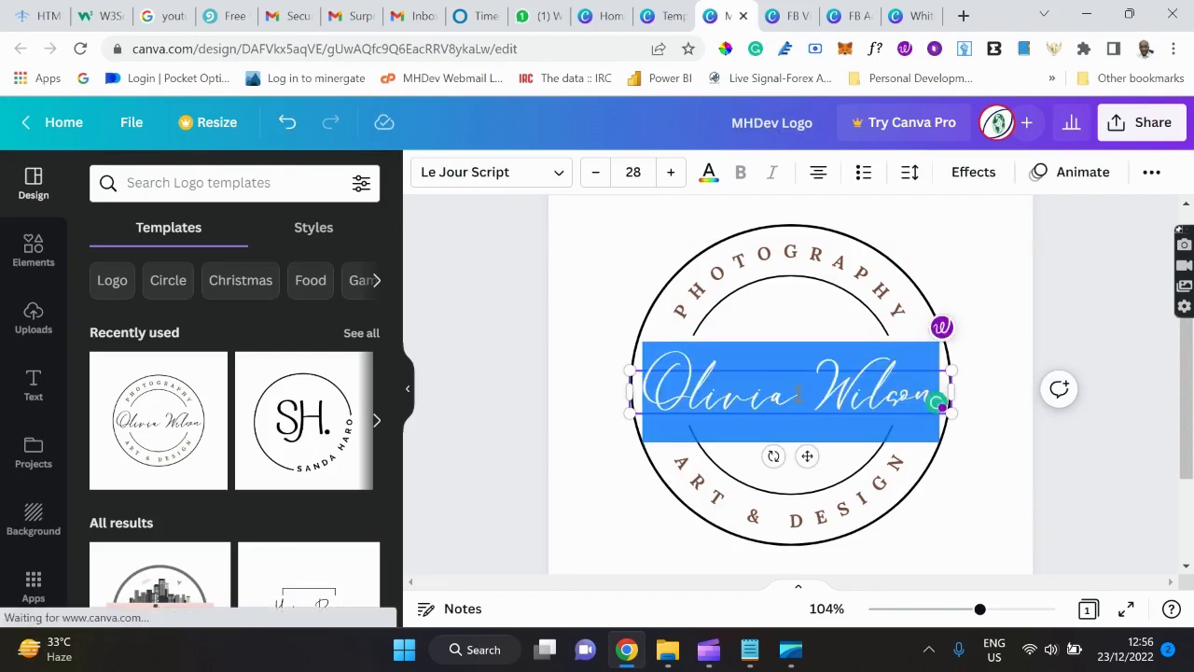
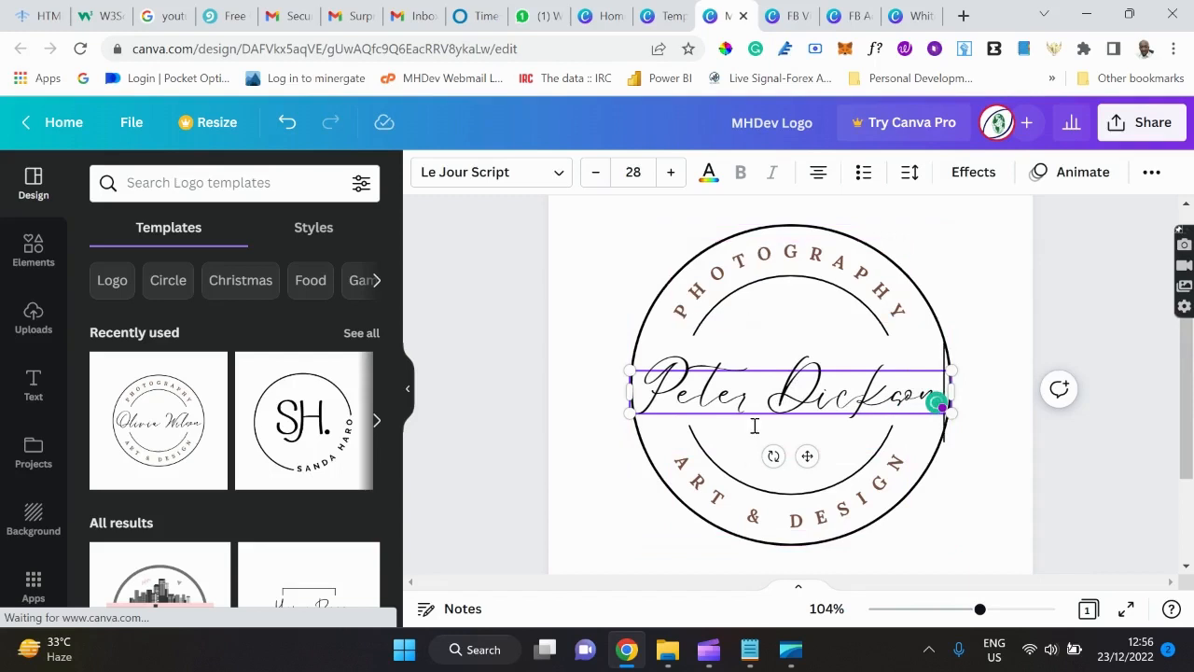
Replace the curved ART & DESIGN wording at the bottom of the logo with STUDIO.
click(706, 497)
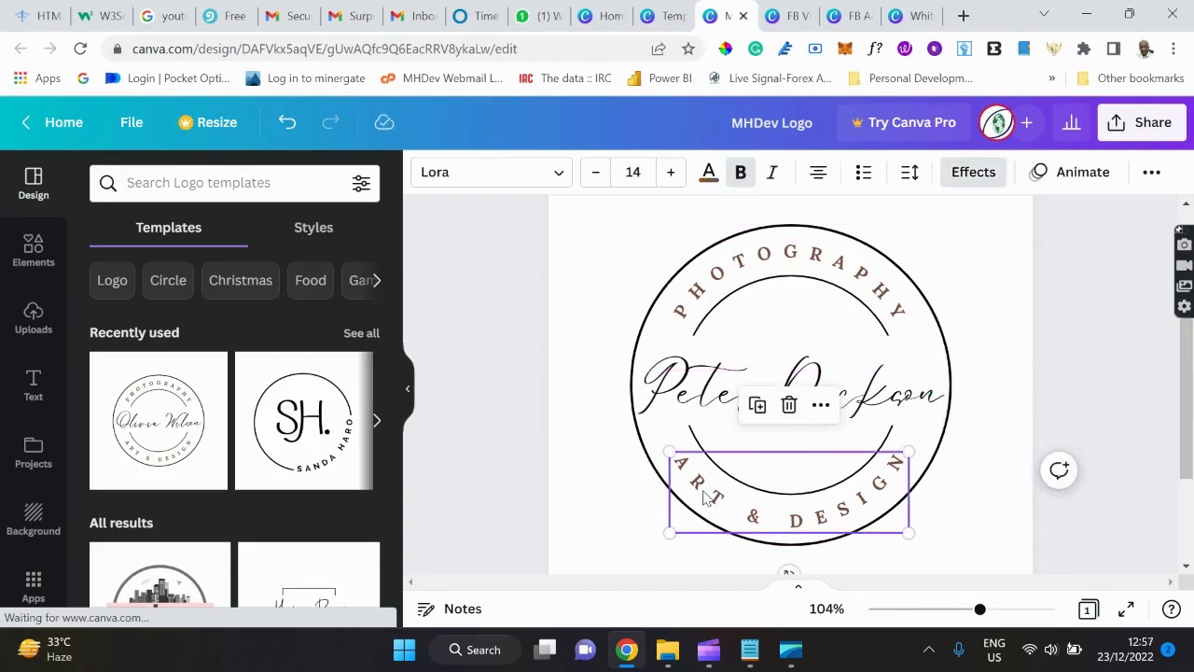
double_click(707, 497)
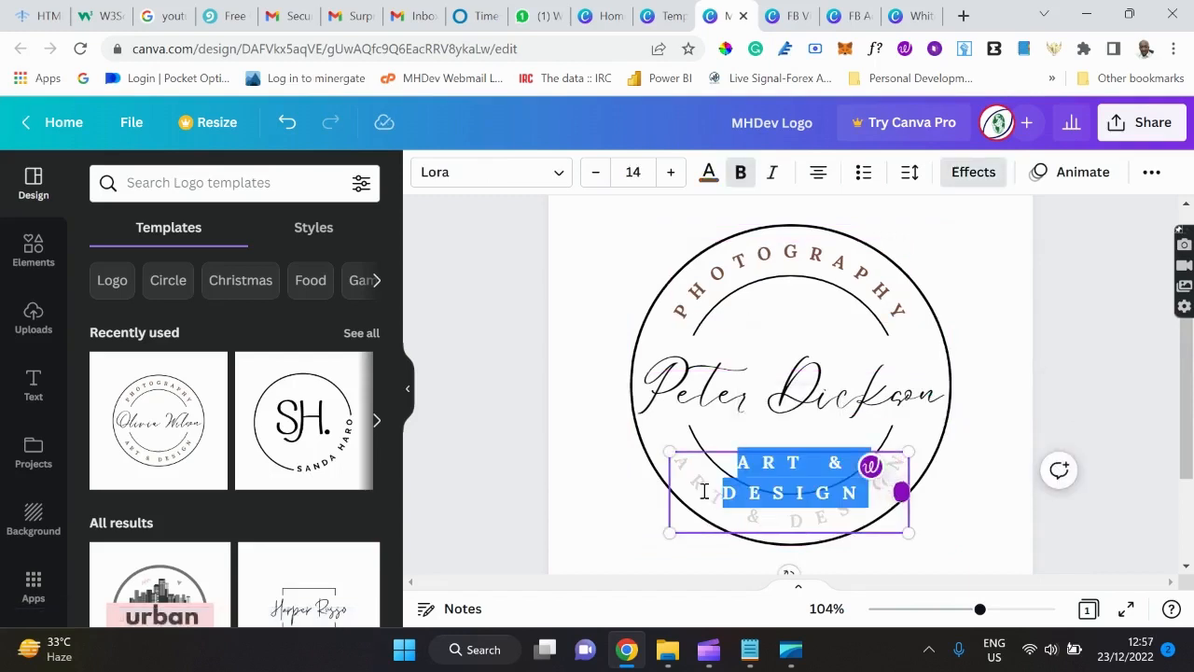
text(S)
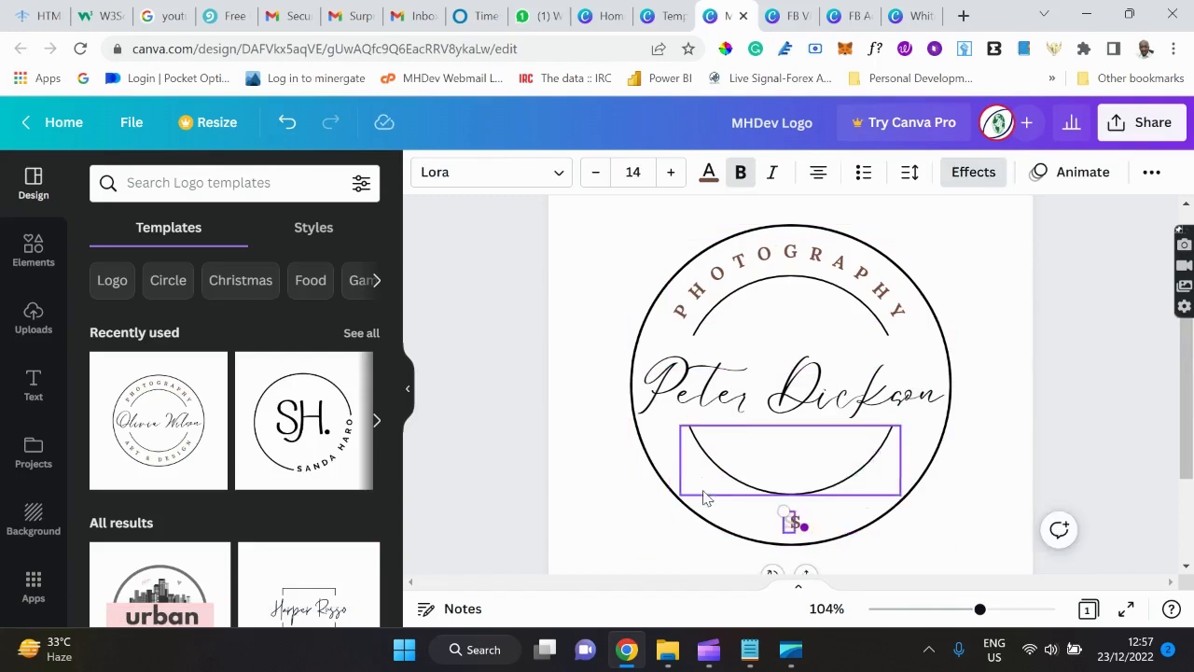
text(T)
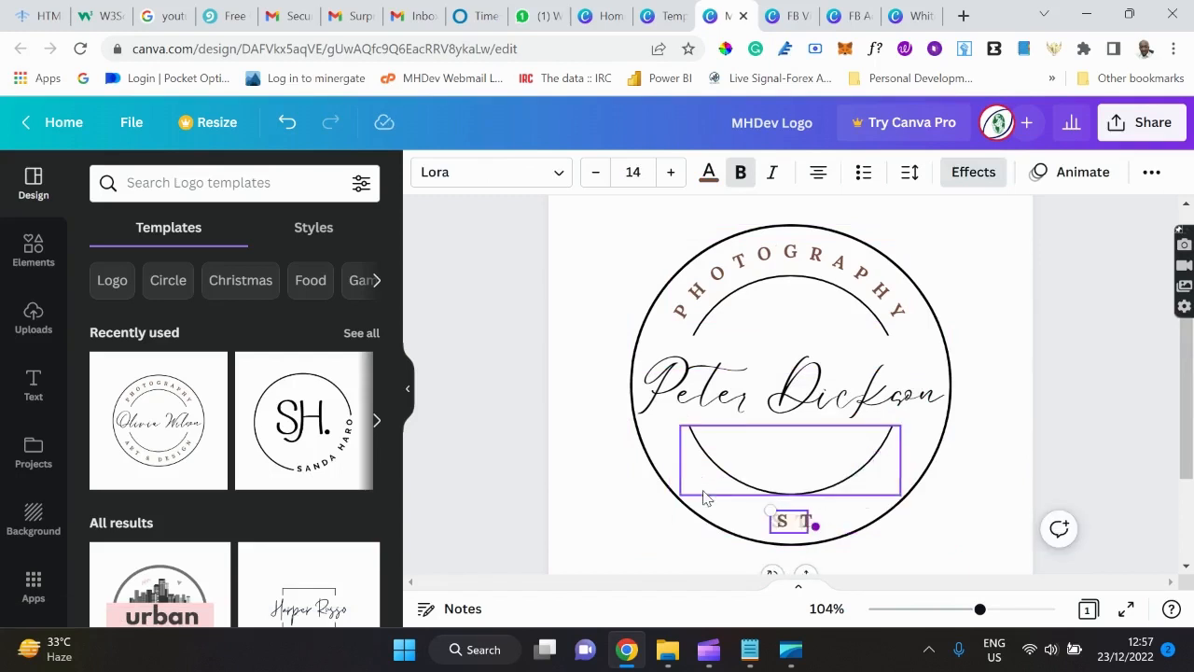
text(UDIO)
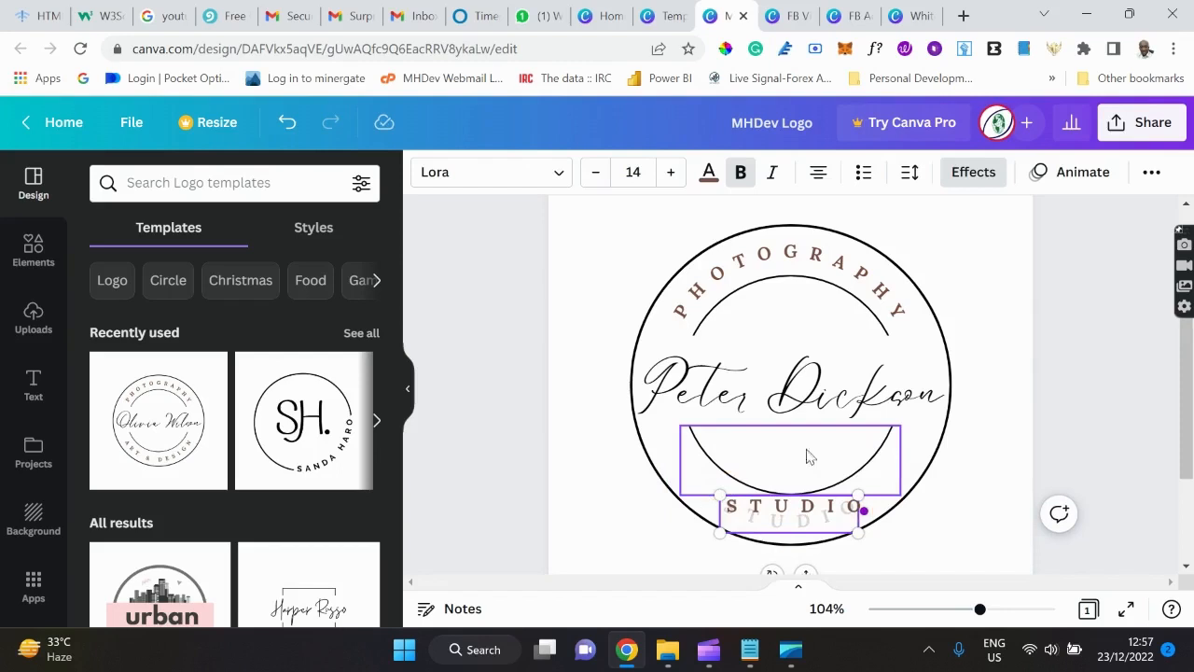
click(992, 499)
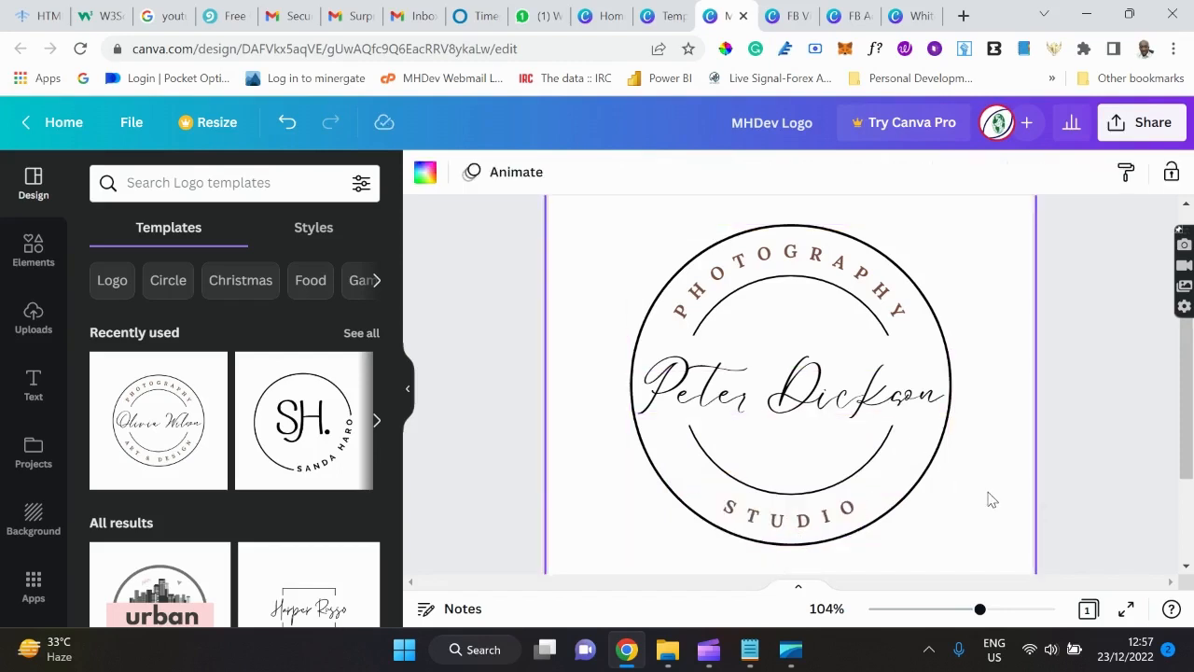
scroll(992, 499, down, 2)
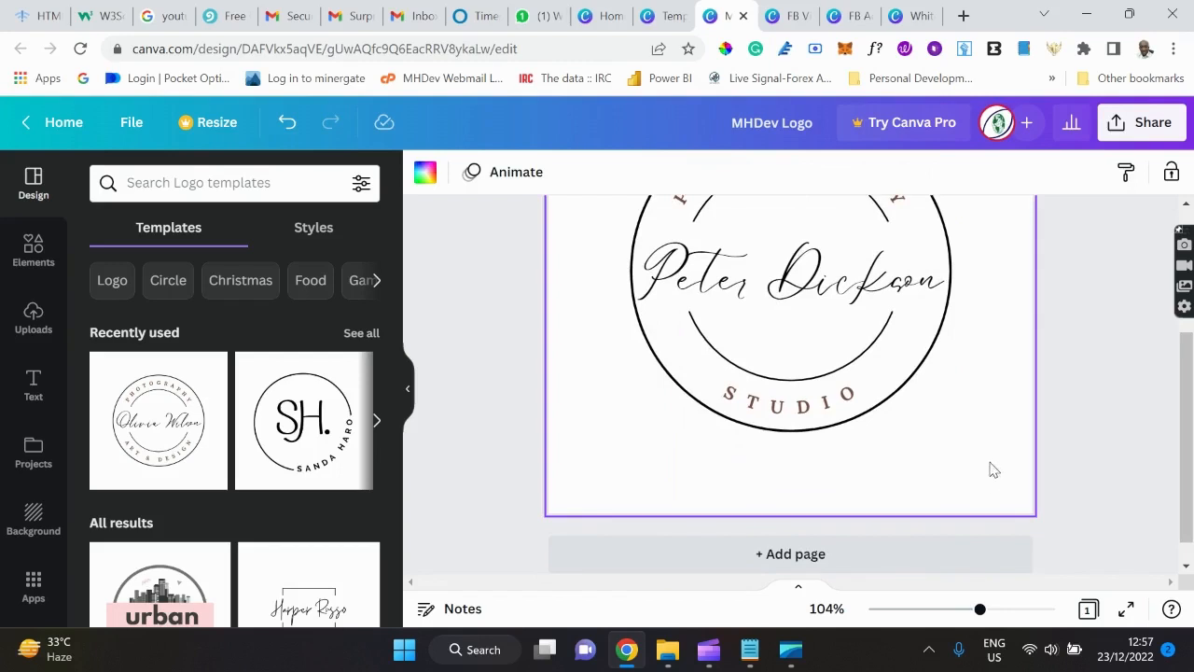
click(790, 409)
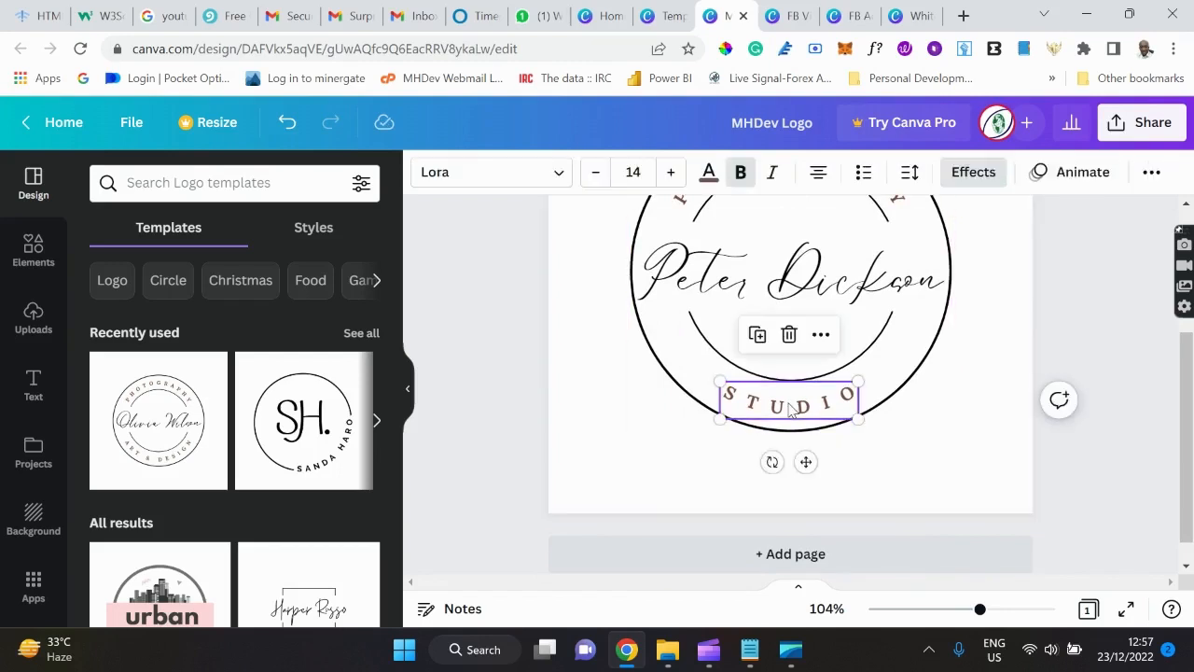
click(791, 408)
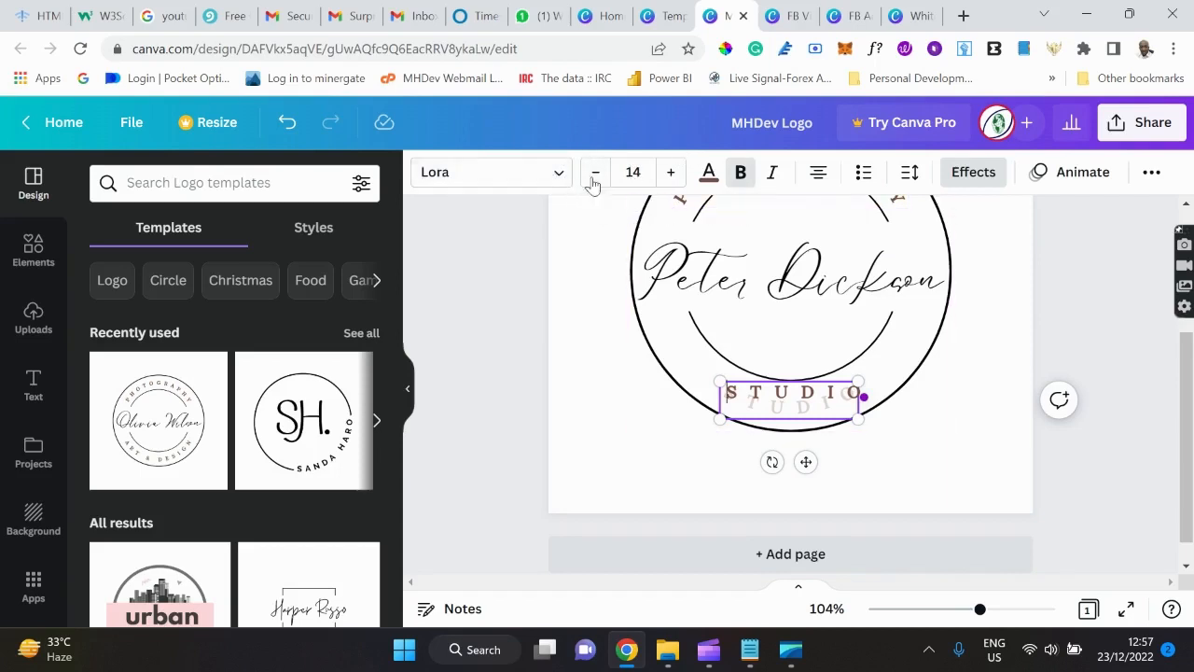
click(557, 176)
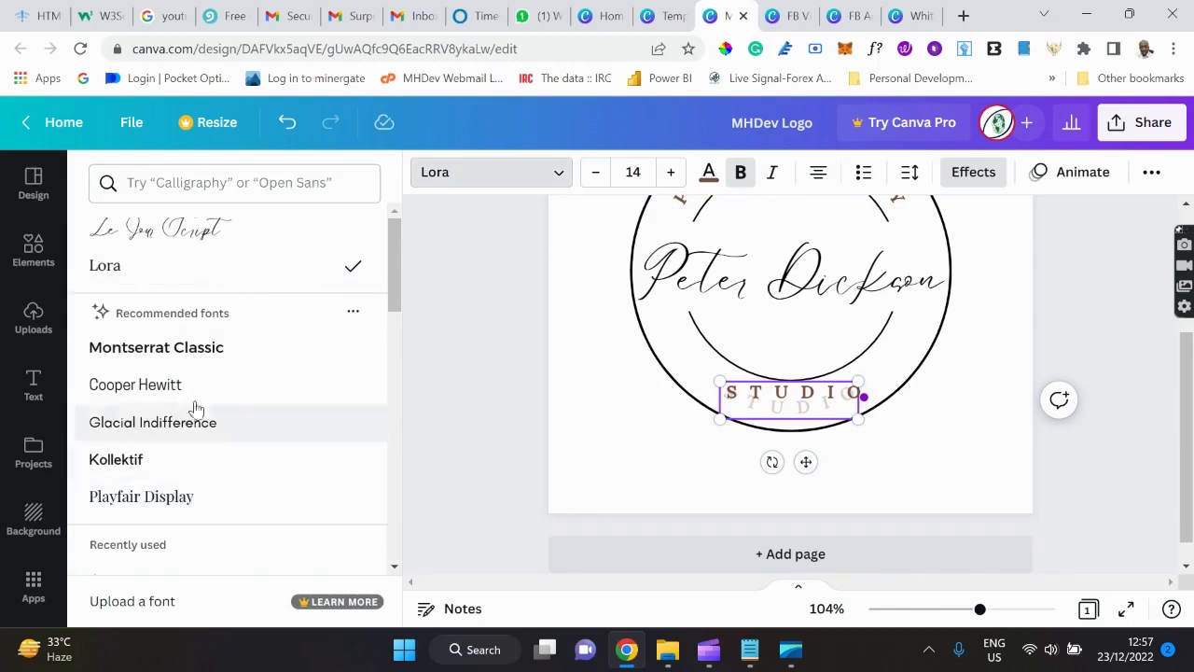
scroll(204, 362, down, 3)
scroll(204, 360, up, 3)
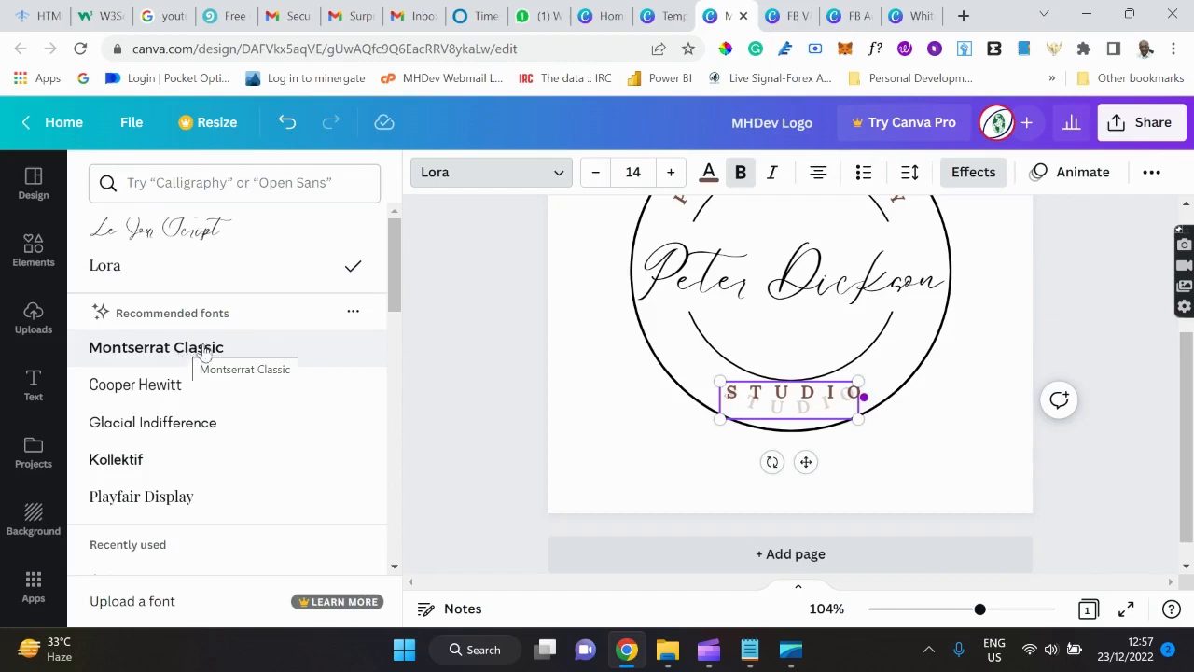
click(140, 347)
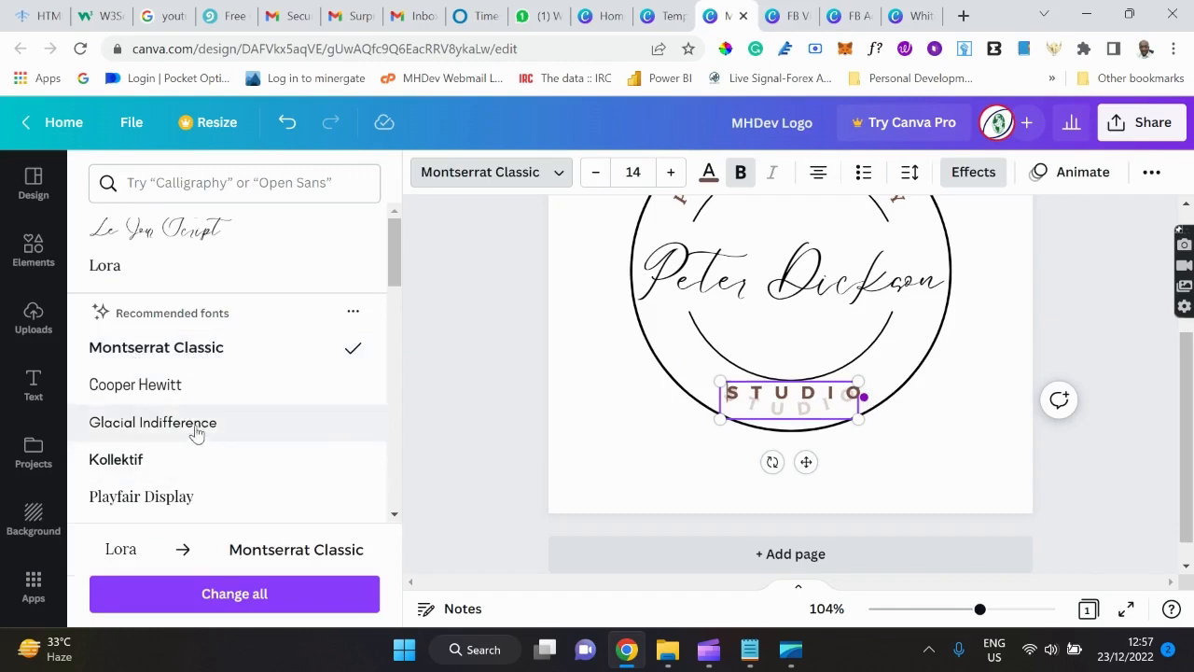
scroll(196, 431, down, 3)
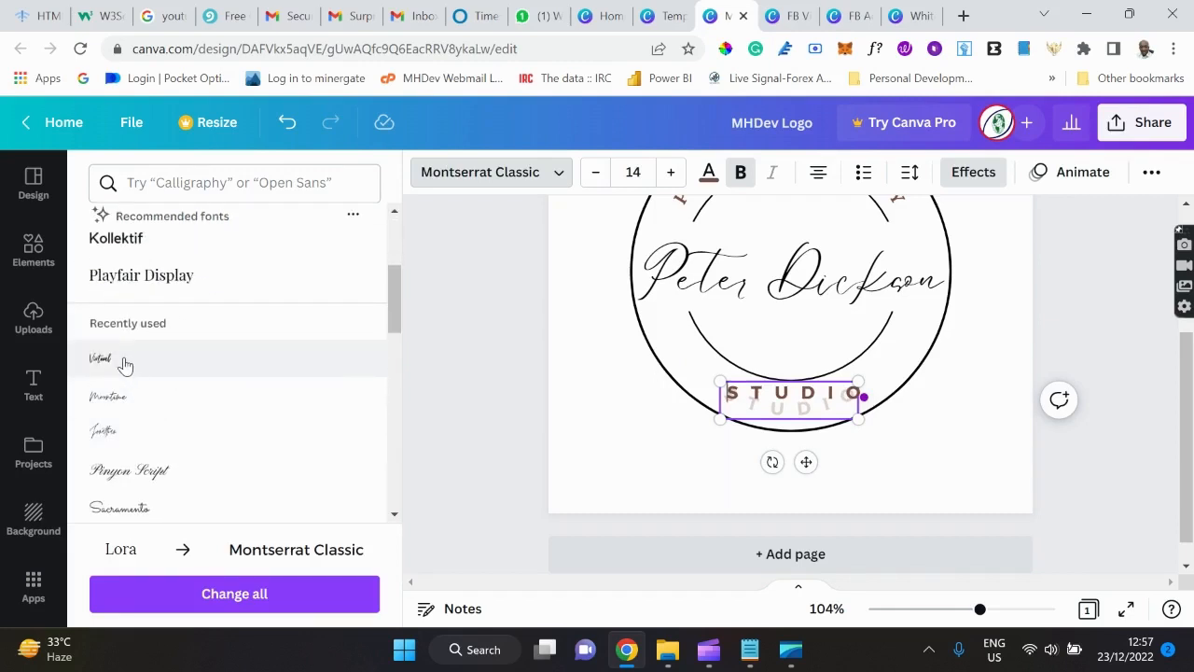
click(140, 364)
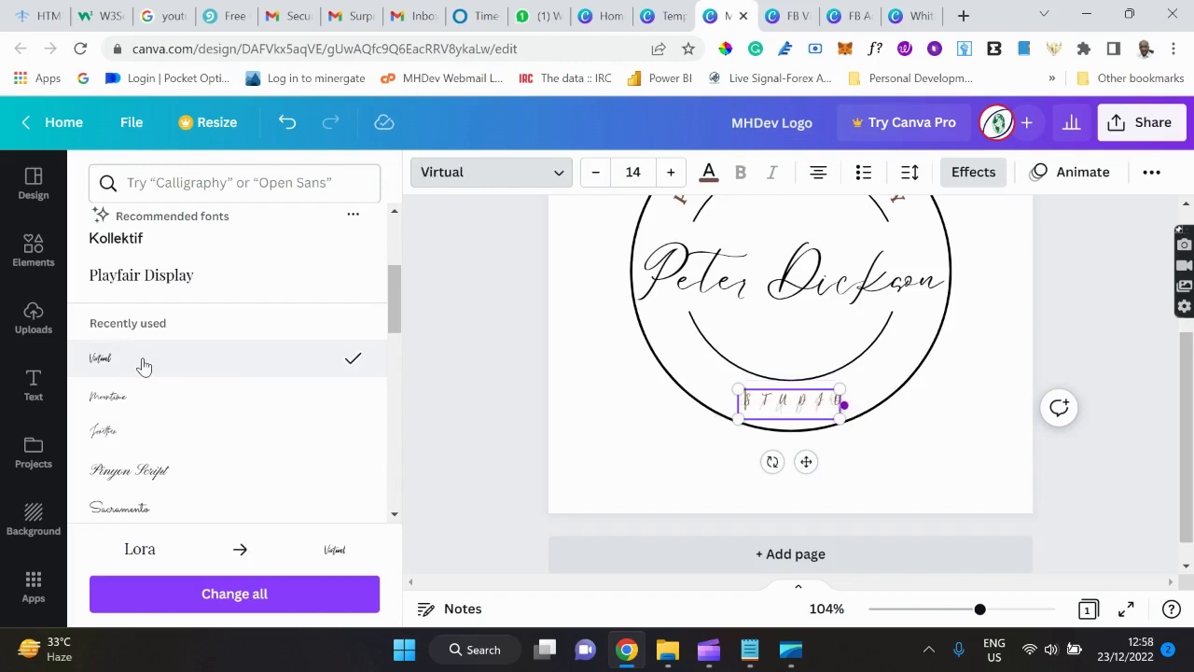
scroll(144, 365, up, 3)
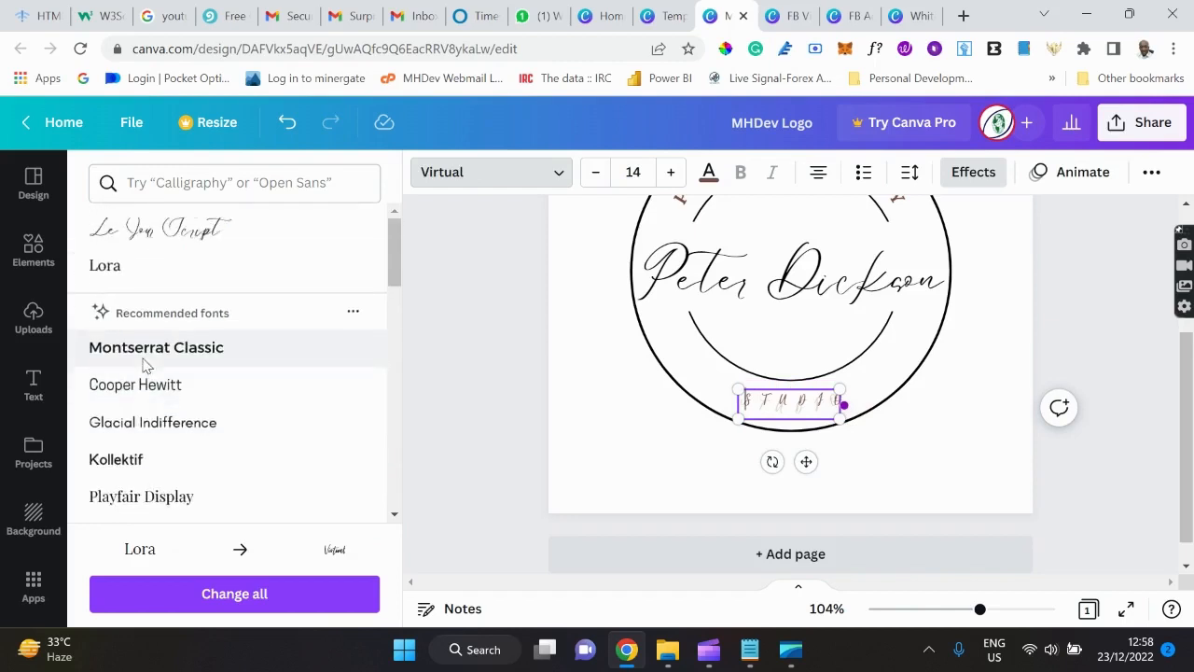
click(106, 266)
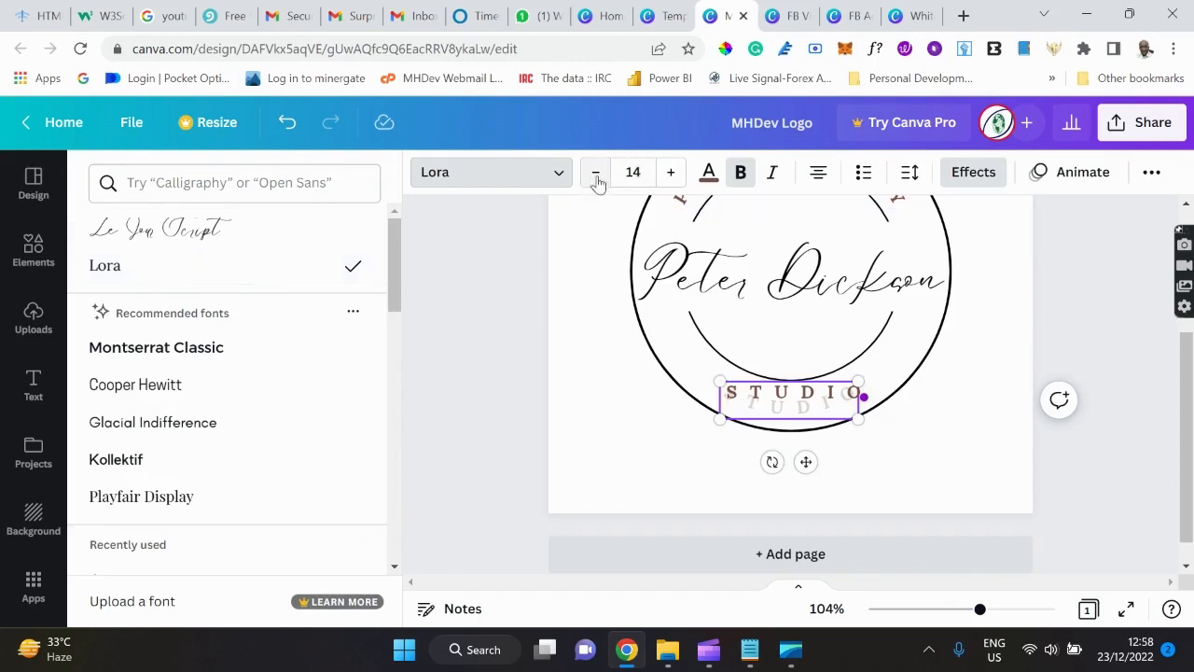
click(982, 410)
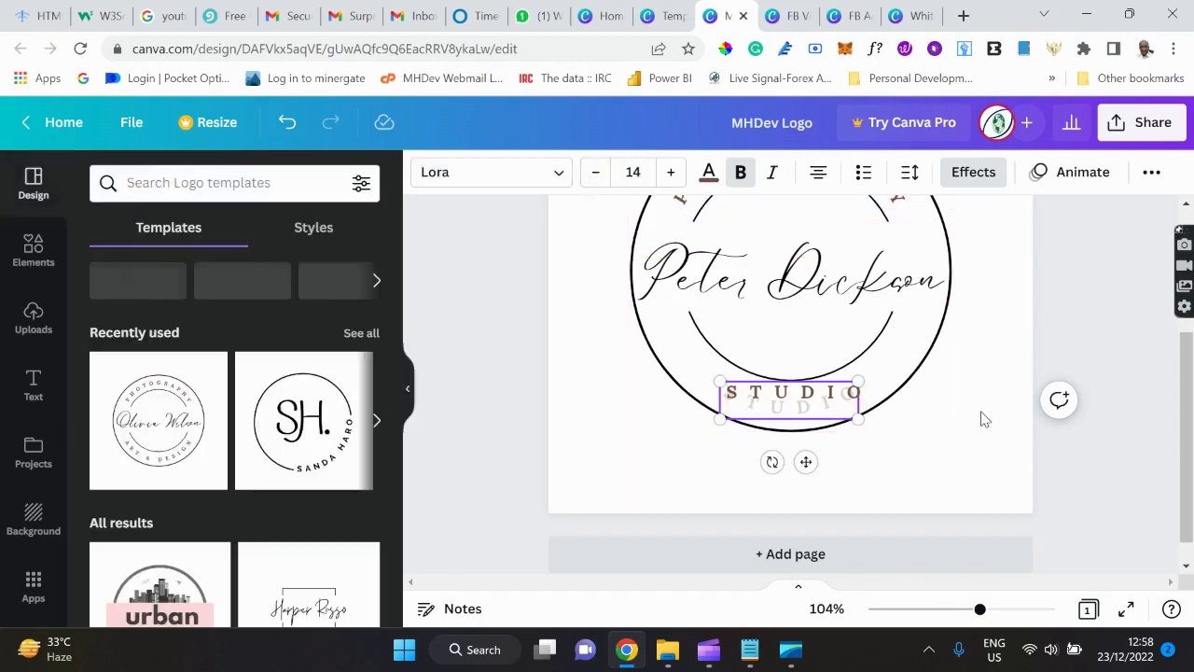
Reselect STUDIO and nudge its font size down three steps, then up four.
click(931, 405)
click(795, 417)
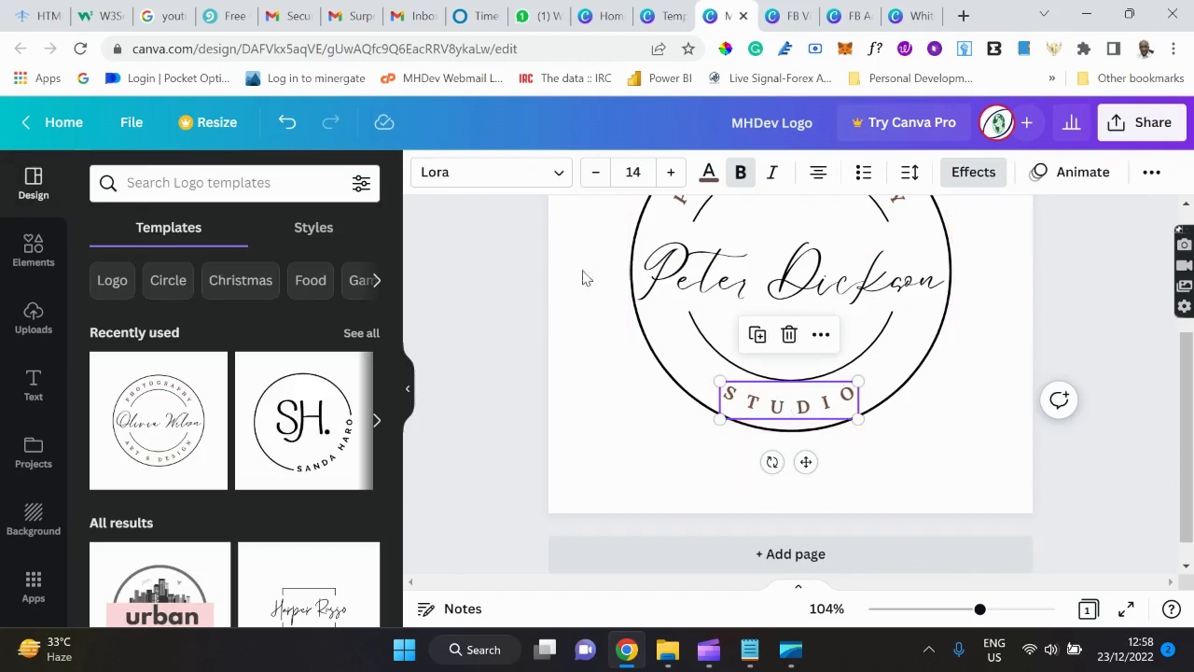
click(596, 178)
click(595, 178)
click(595, 178)
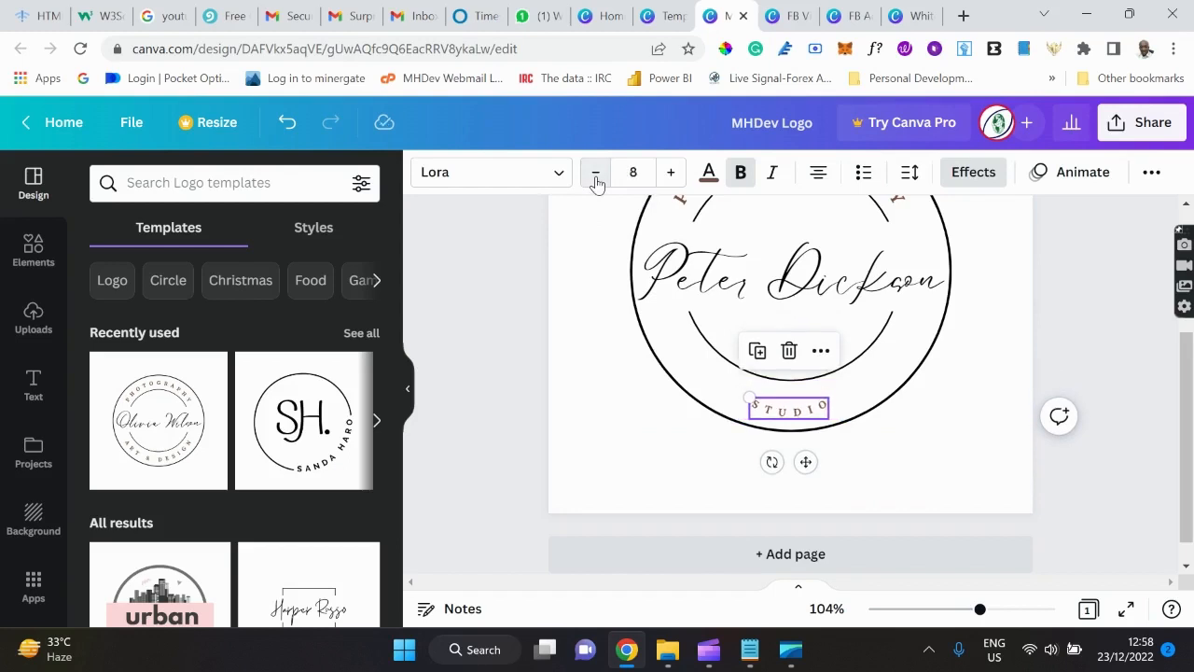
click(671, 176)
click(670, 176)
click(671, 175)
click(670, 176)
click(671, 176)
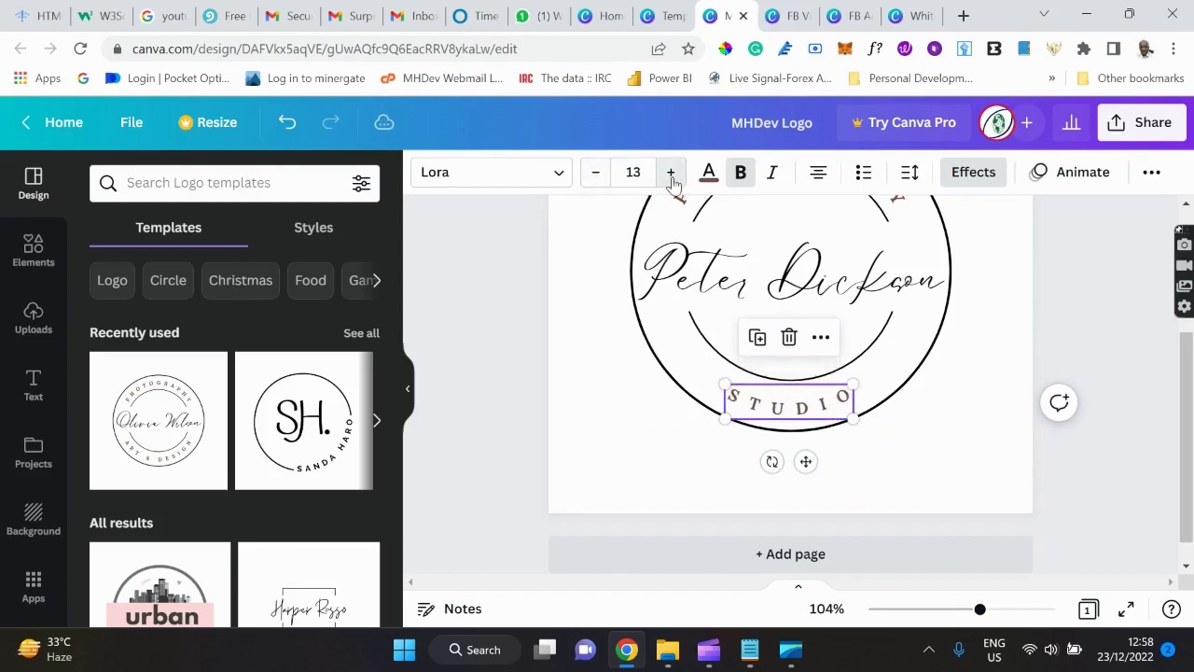
click(671, 175)
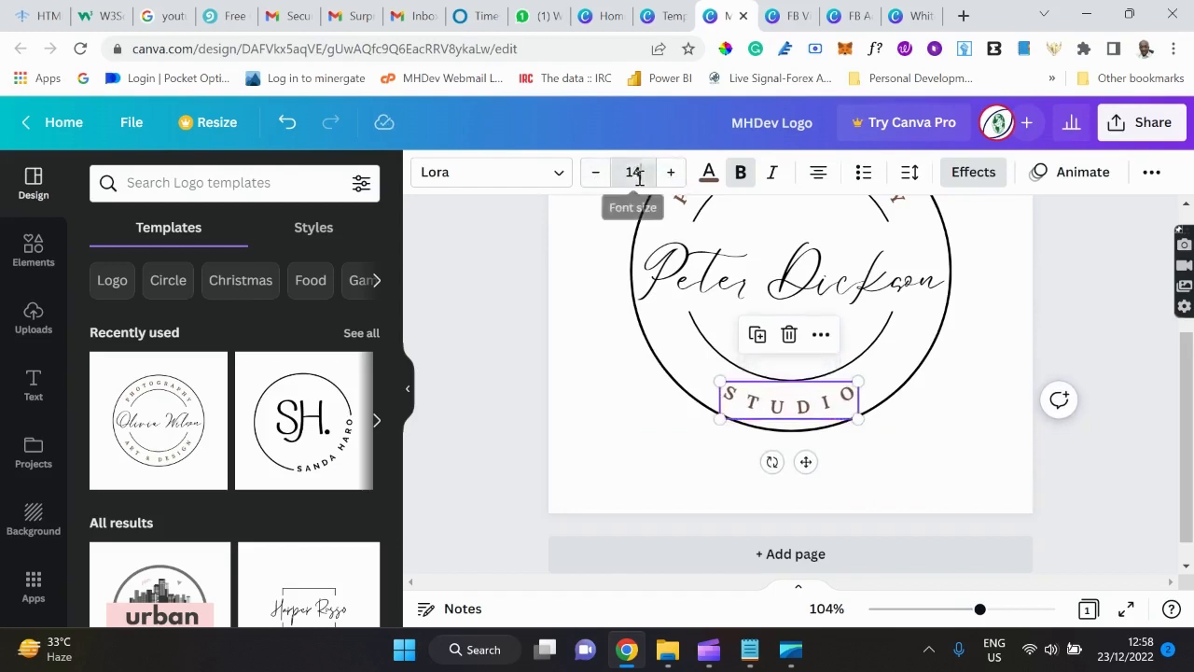
Try font size 18 for STUDIO, then step it back down to settle at 14.
click(637, 175)
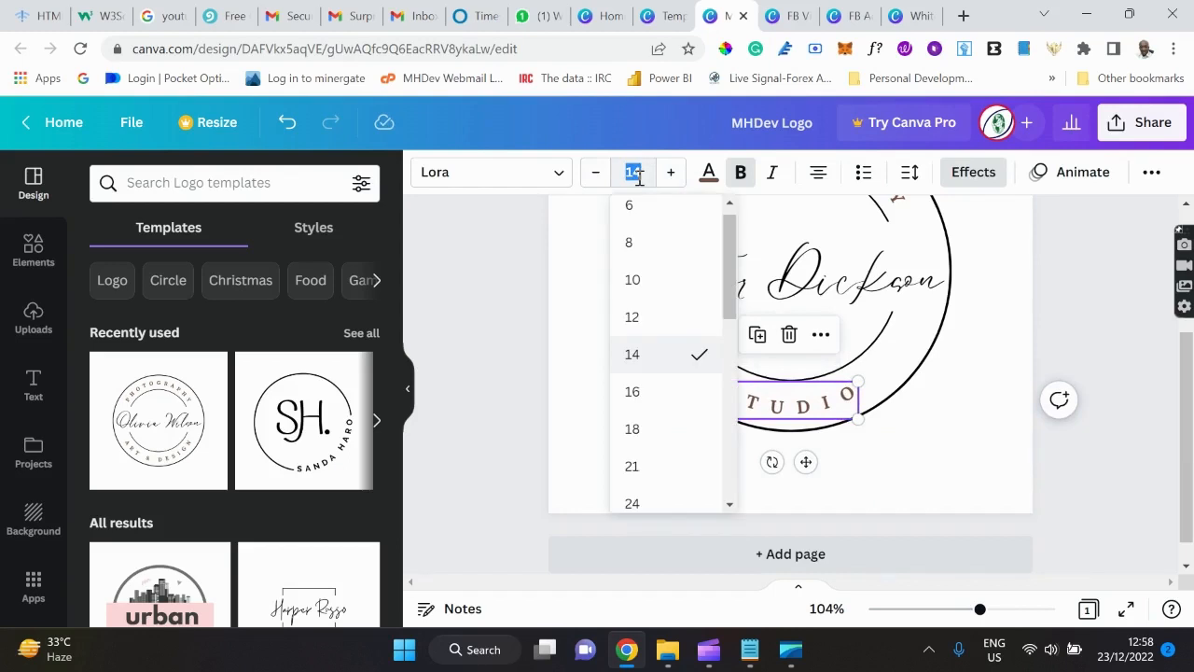
text(18)
key(Return)
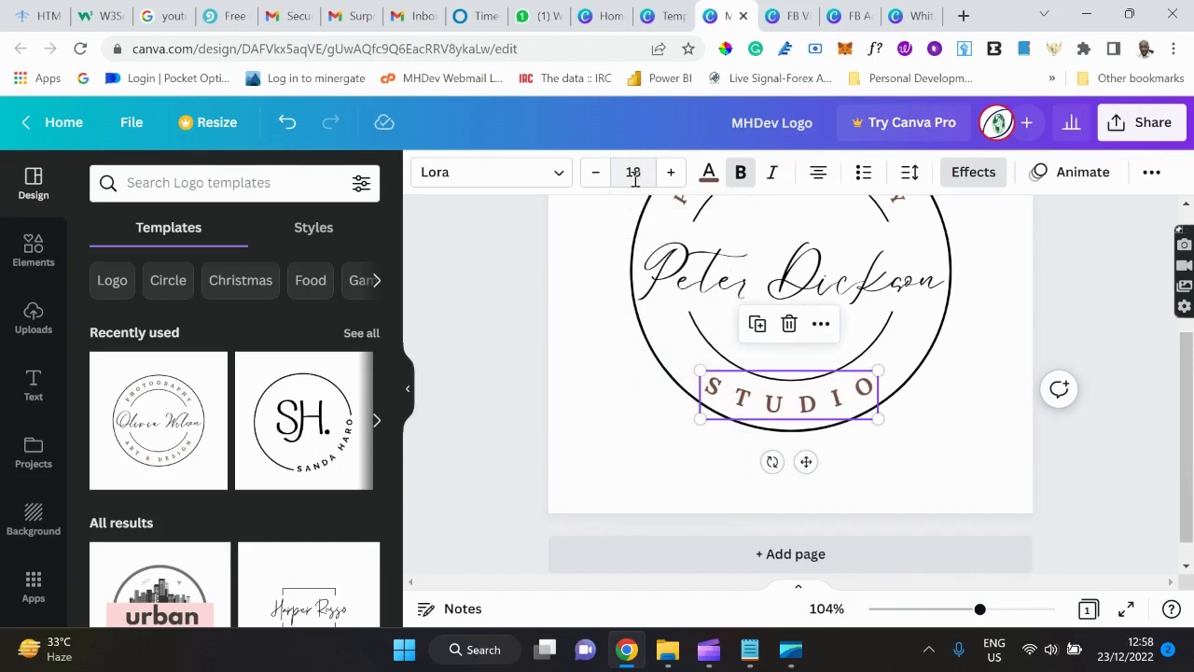
click(596, 182)
click(596, 182)
click(595, 182)
click(595, 182)
click(595, 182)
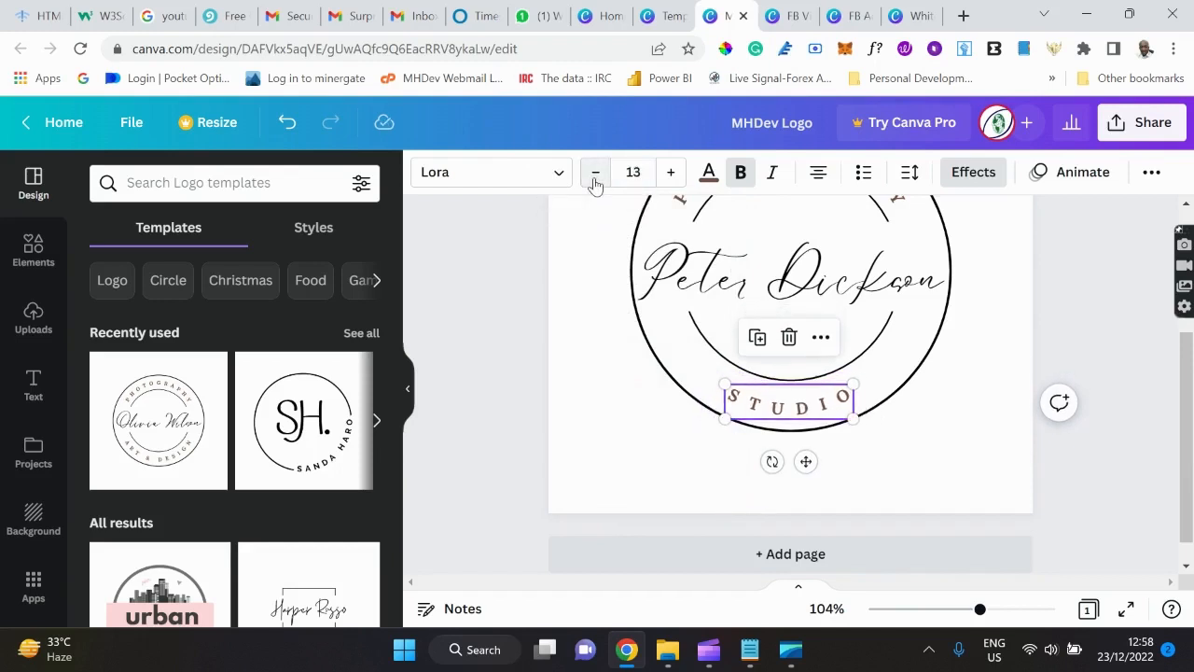
click(672, 171)
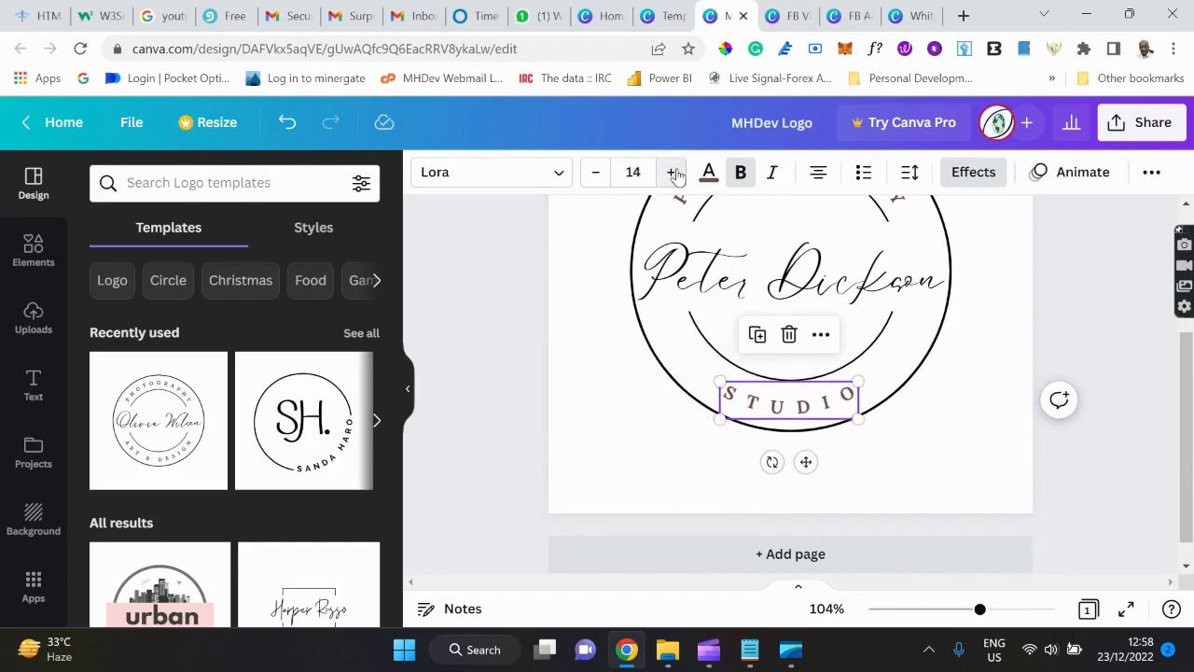
scroll(833, 299, down, 1)
scroll(833, 298, up, 2)
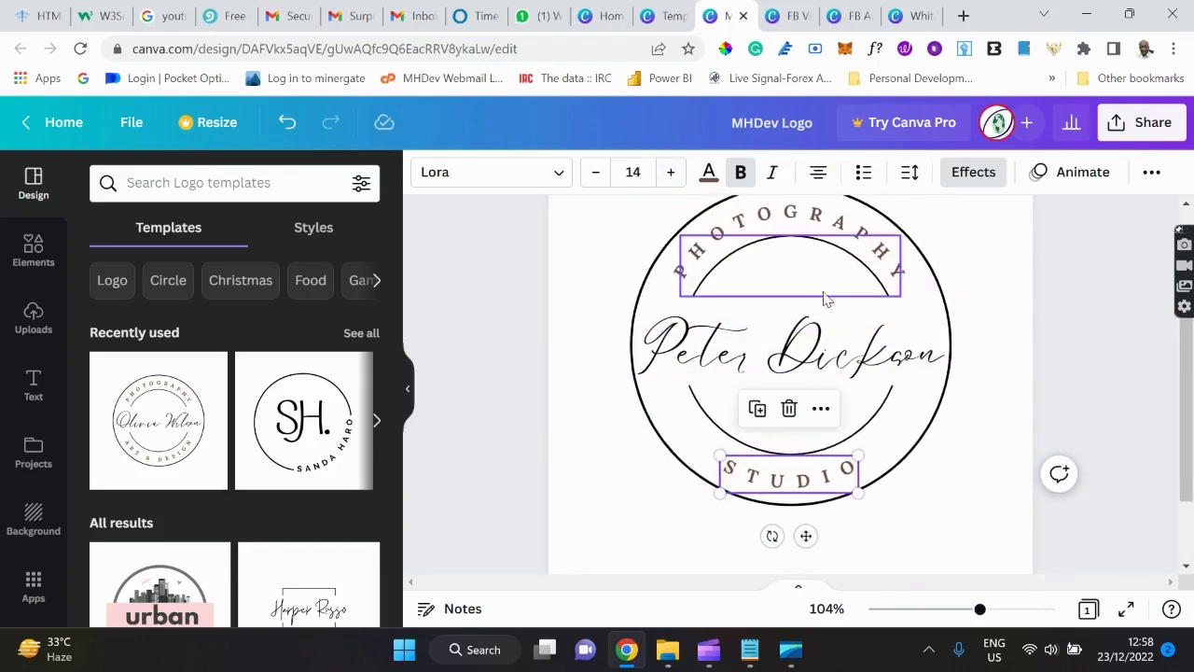
click(709, 173)
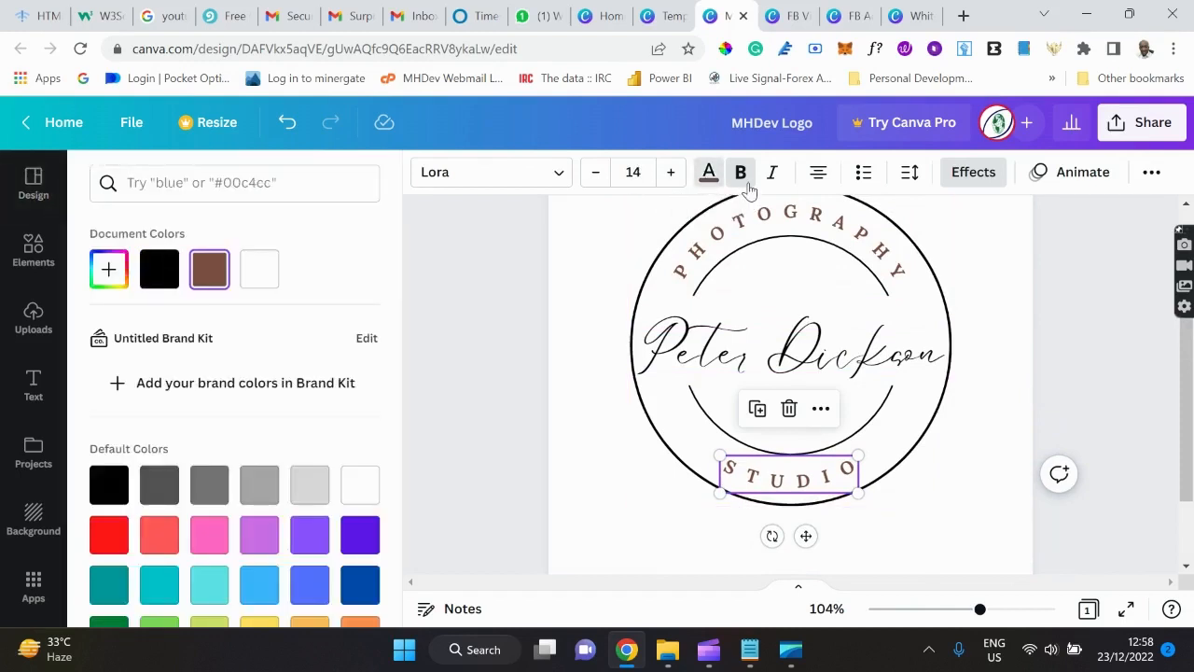
click(741, 180)
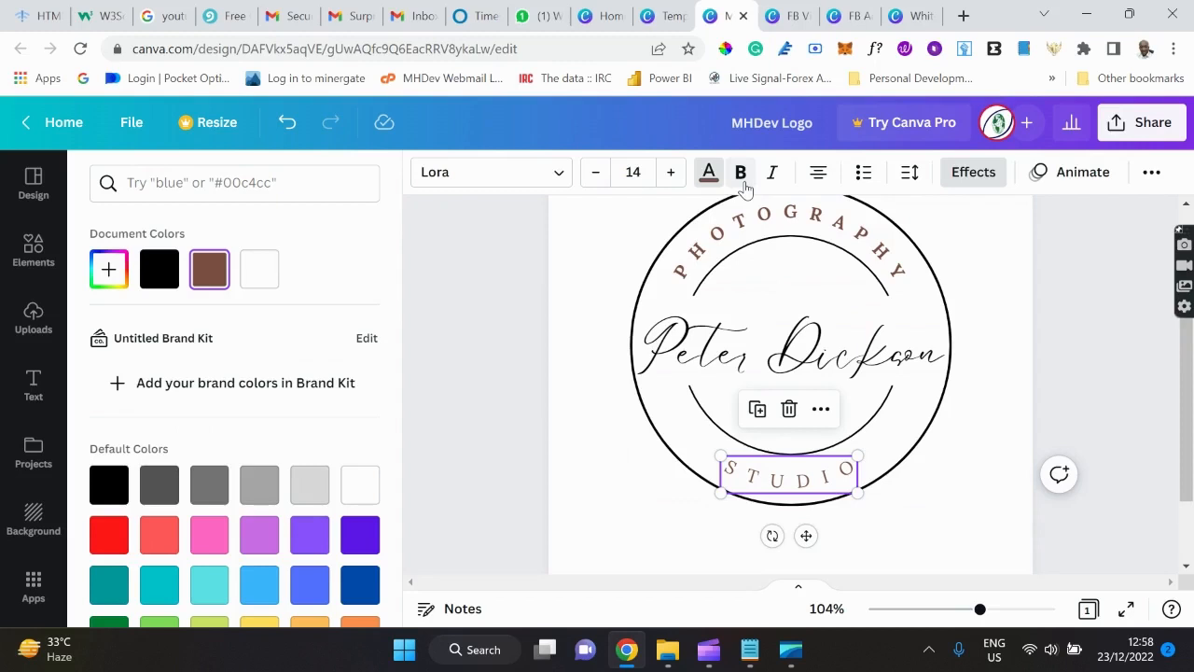
click(743, 179)
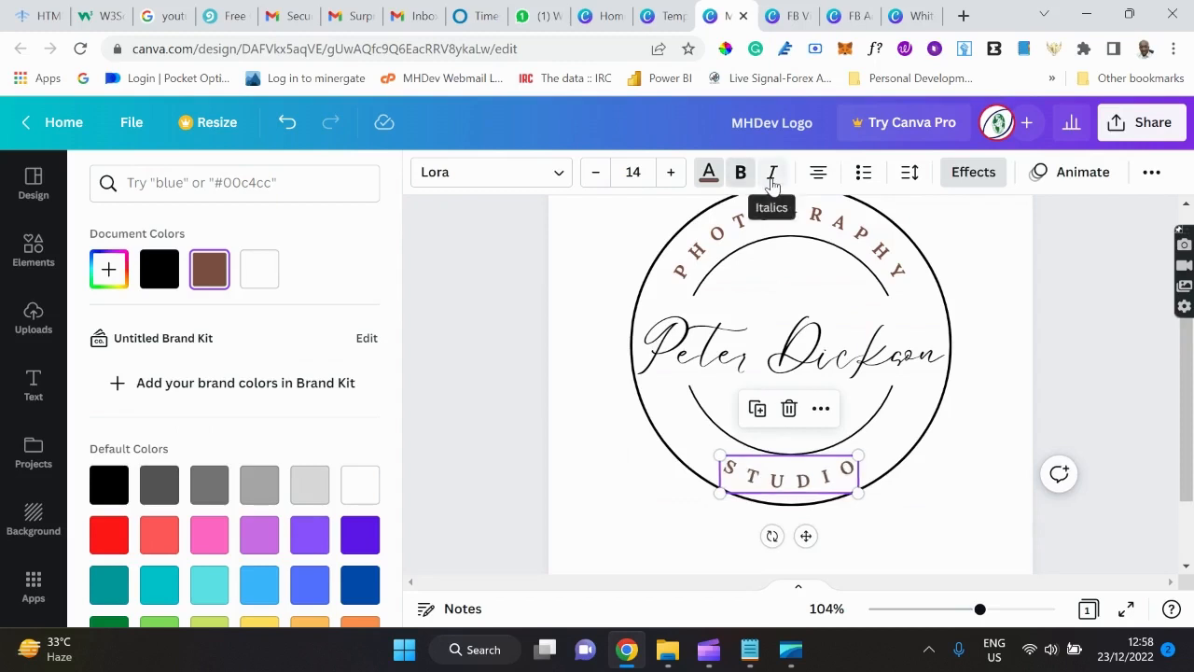
click(772, 182)
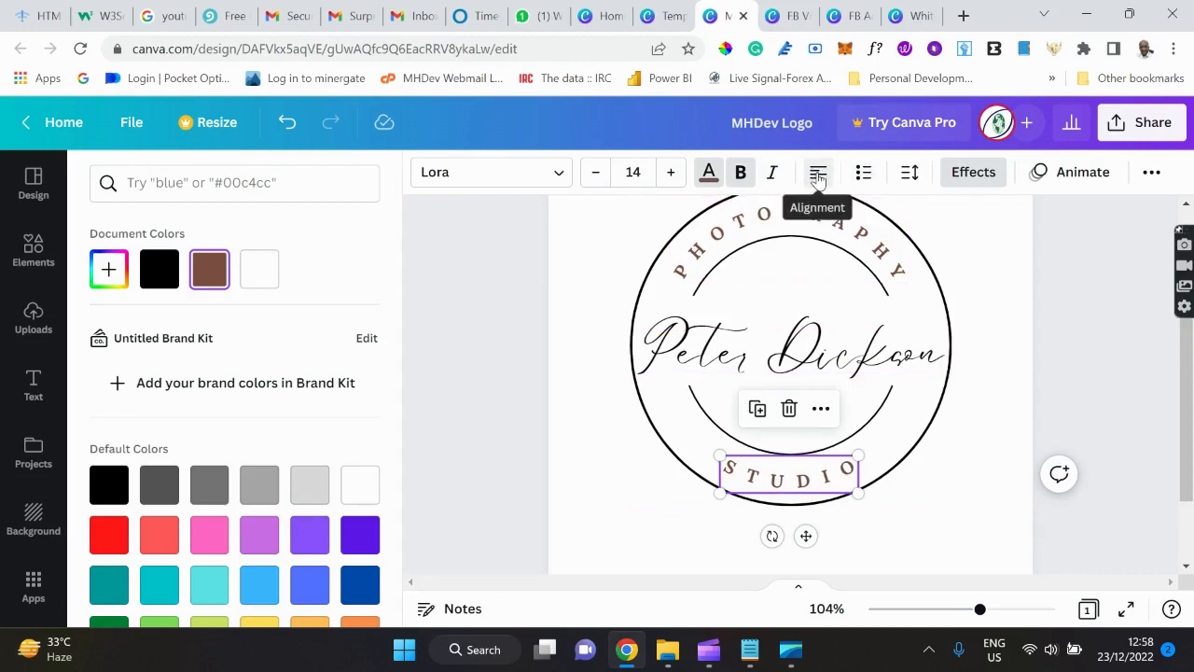
click(819, 177)
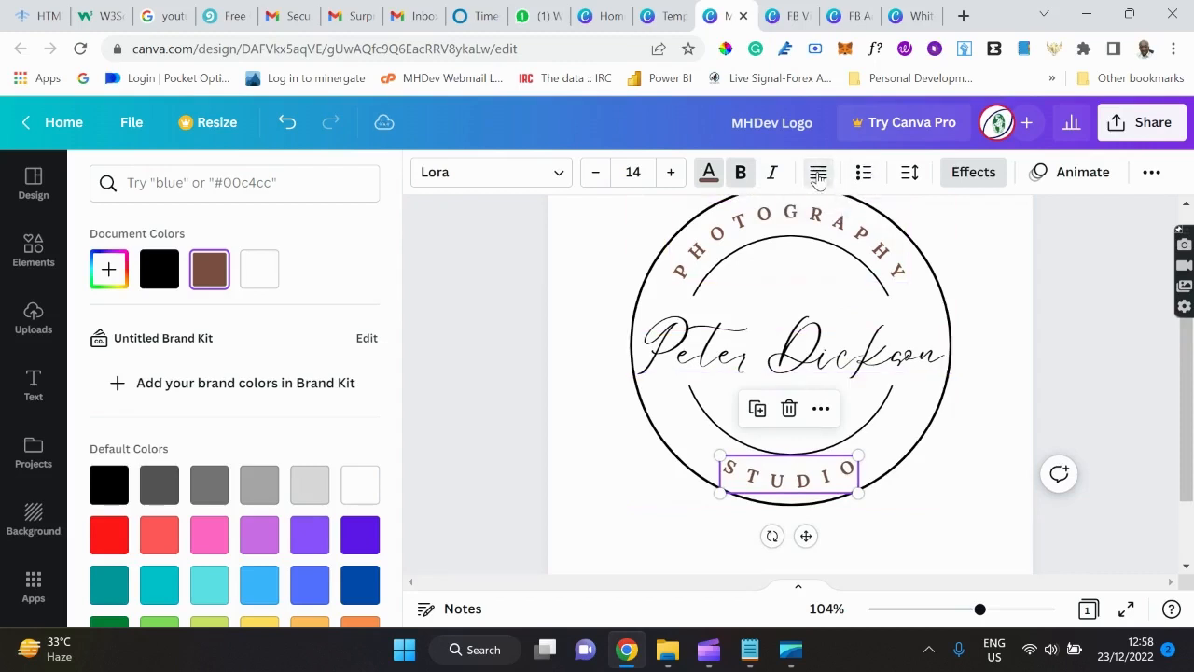
click(818, 177)
click(818, 177)
click(819, 177)
click(818, 177)
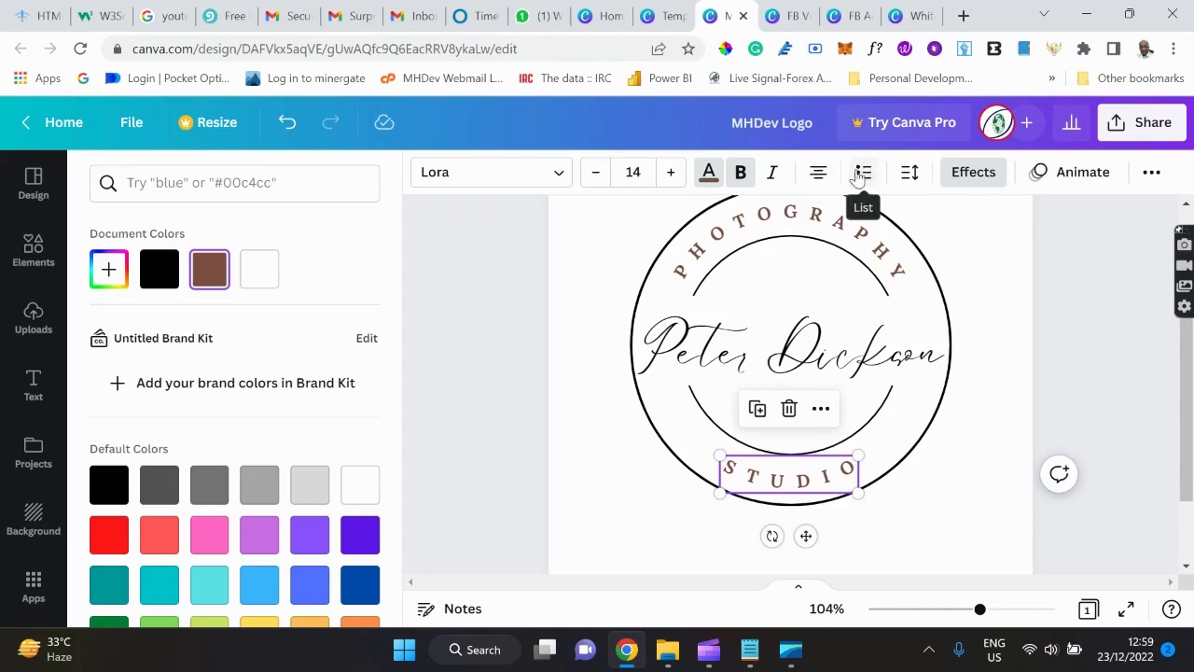
click(909, 185)
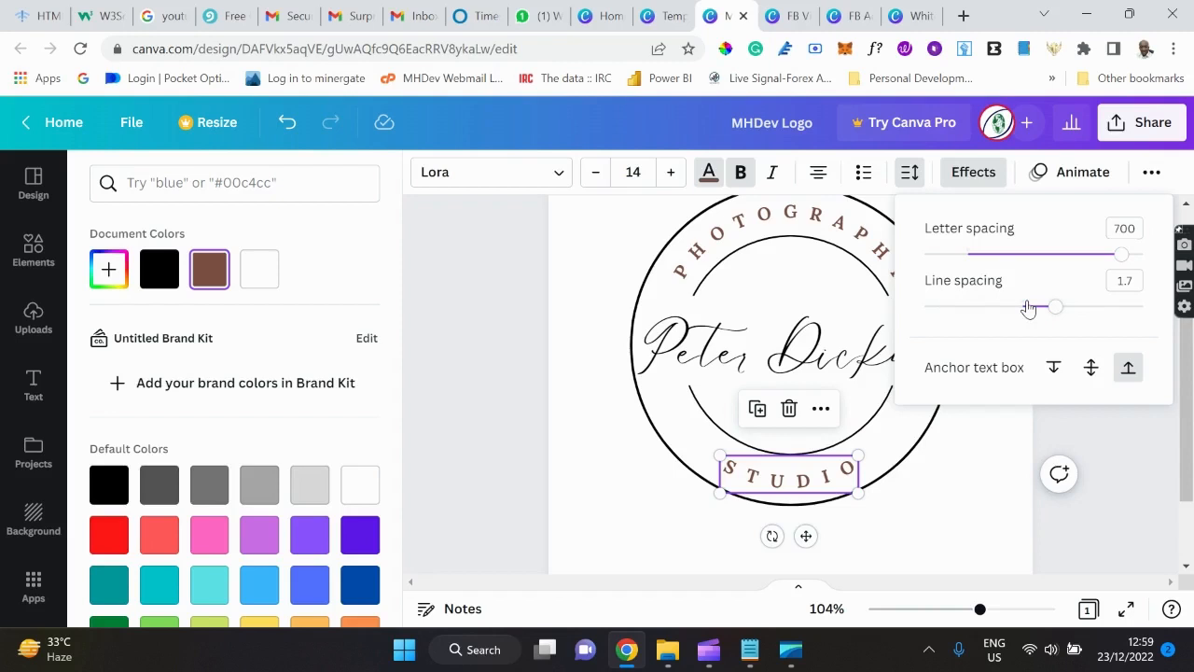
click(961, 459)
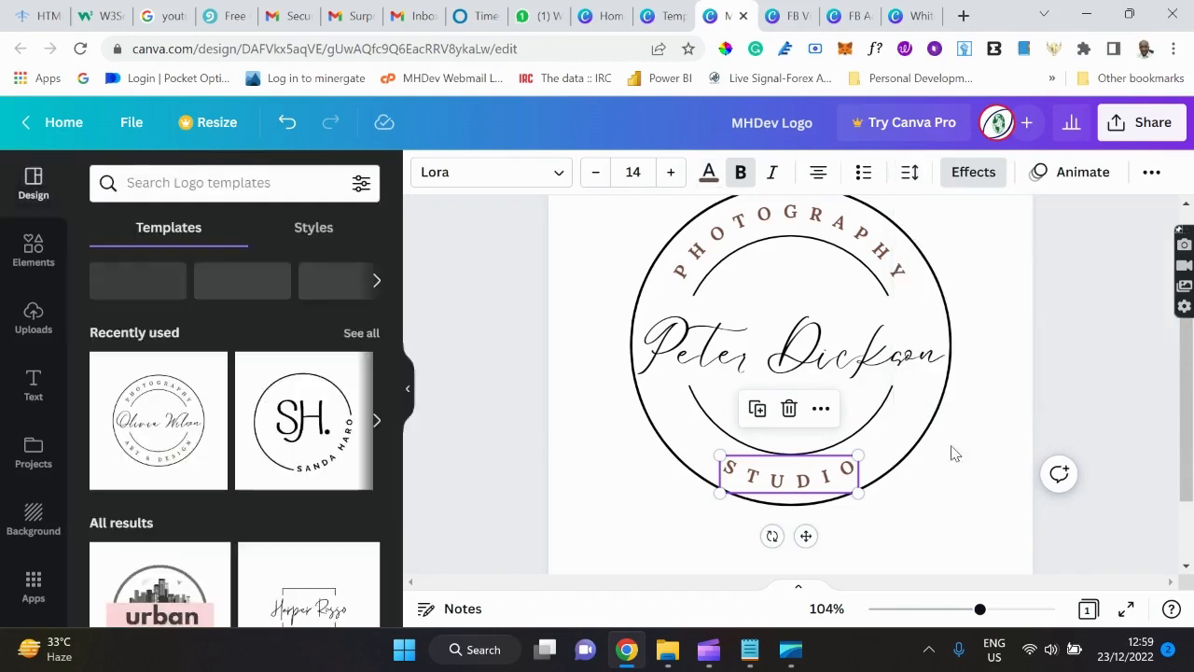
Try a Shadow effect on STUDIO, then apply the Glitch effect instead.
click(970, 177)
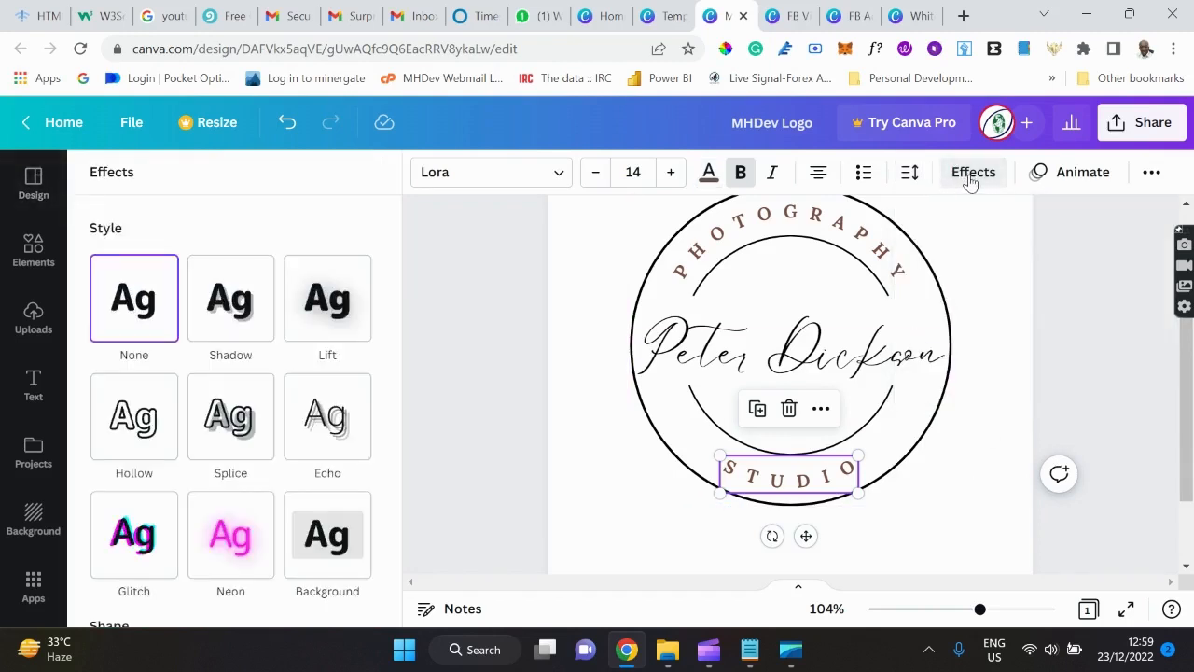
click(239, 299)
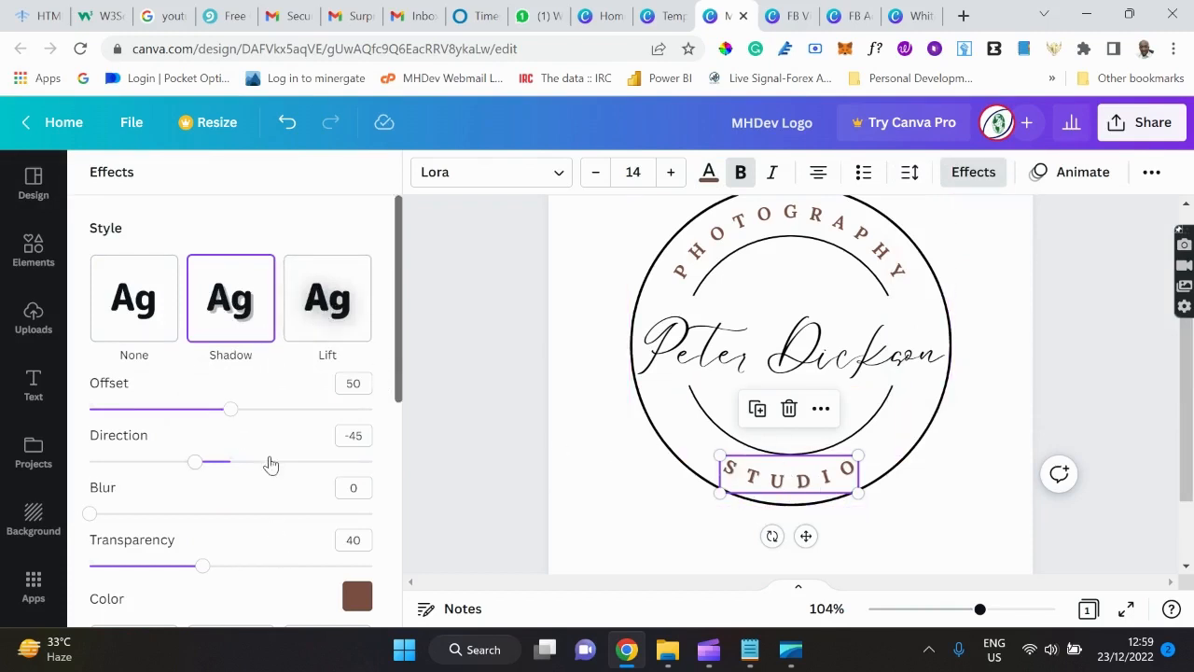
scroll(270, 464, down, 3)
scroll(270, 464, down, 2)
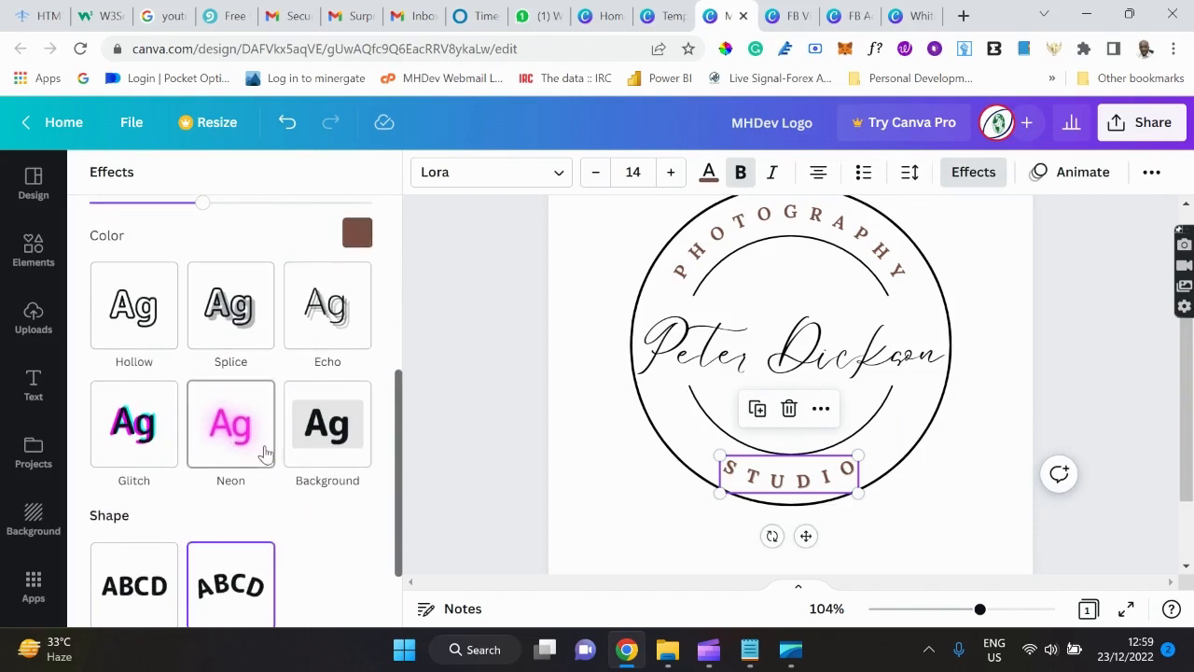
click(135, 427)
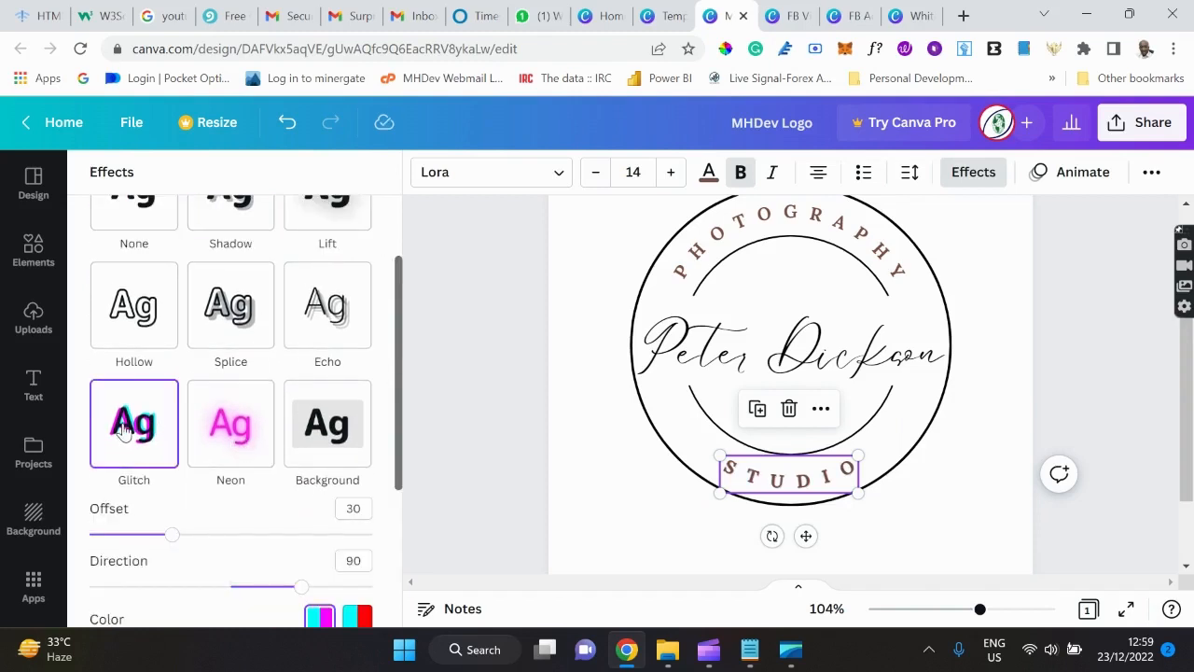
Reset STUDIO's shape to None, then curve it at -34 along the circle's bottom.
scroll(286, 371, down, 4)
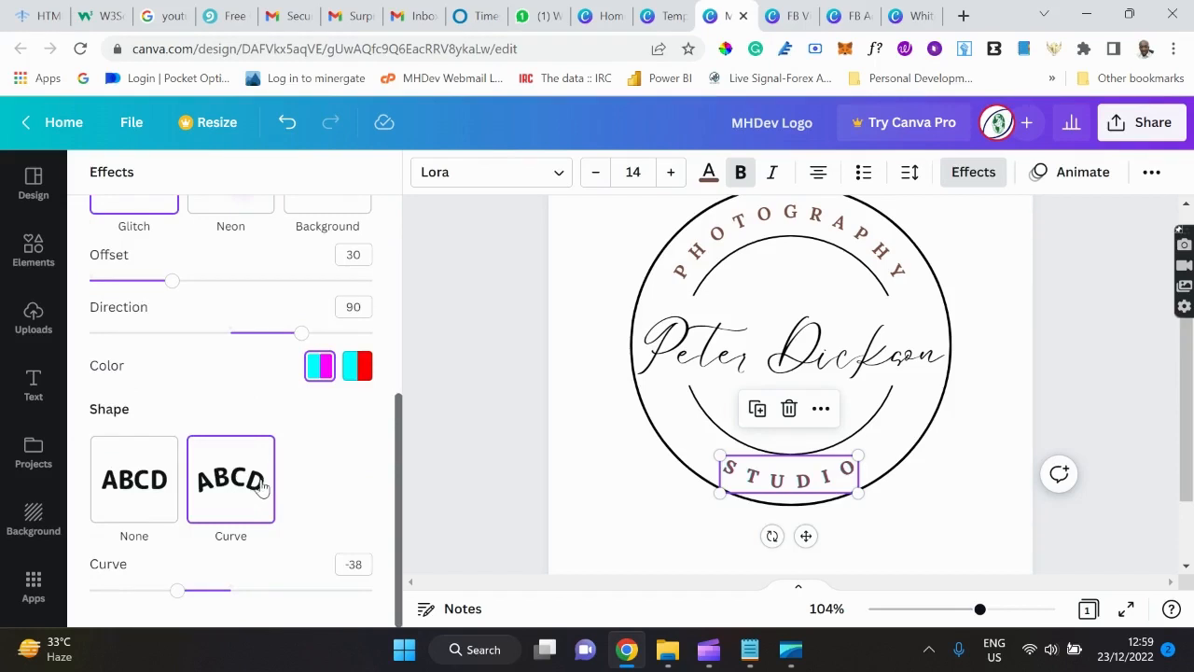
click(143, 479)
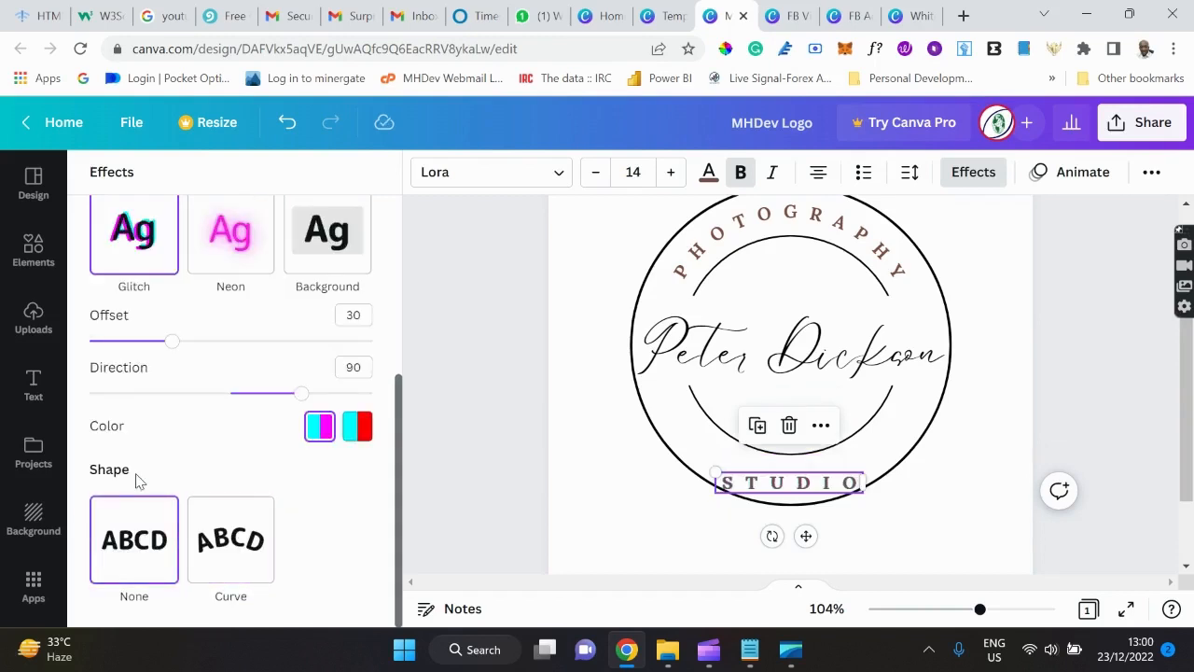
click(250, 556)
scroll(250, 556, down, 1)
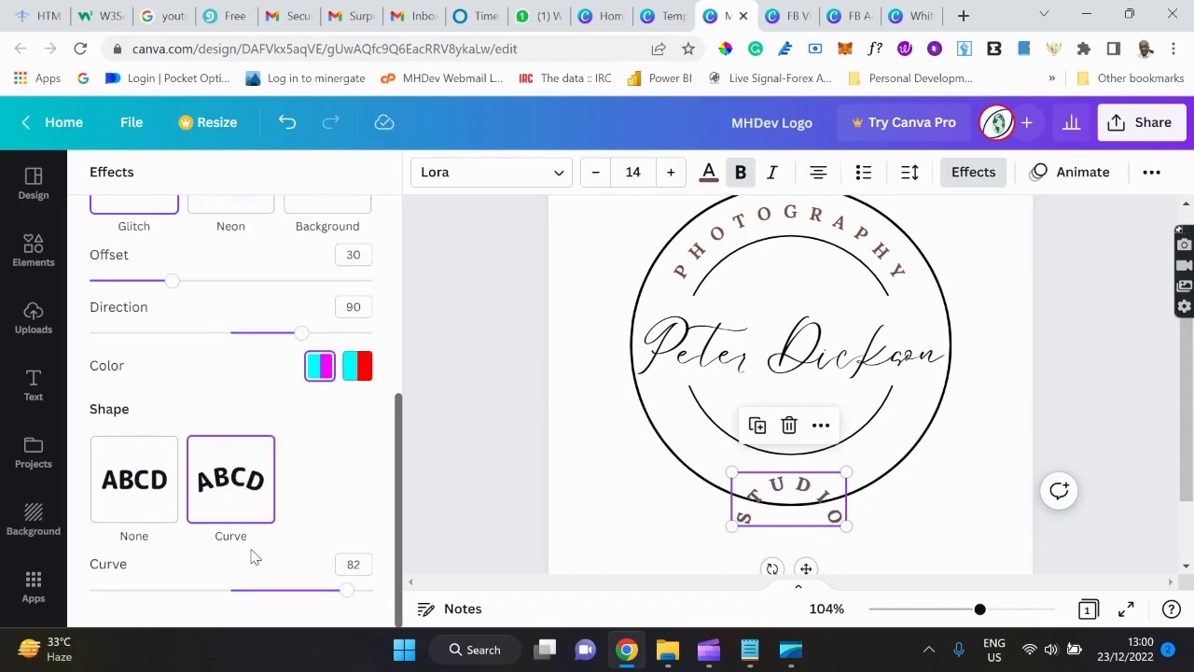
drag(346, 590, 185, 538)
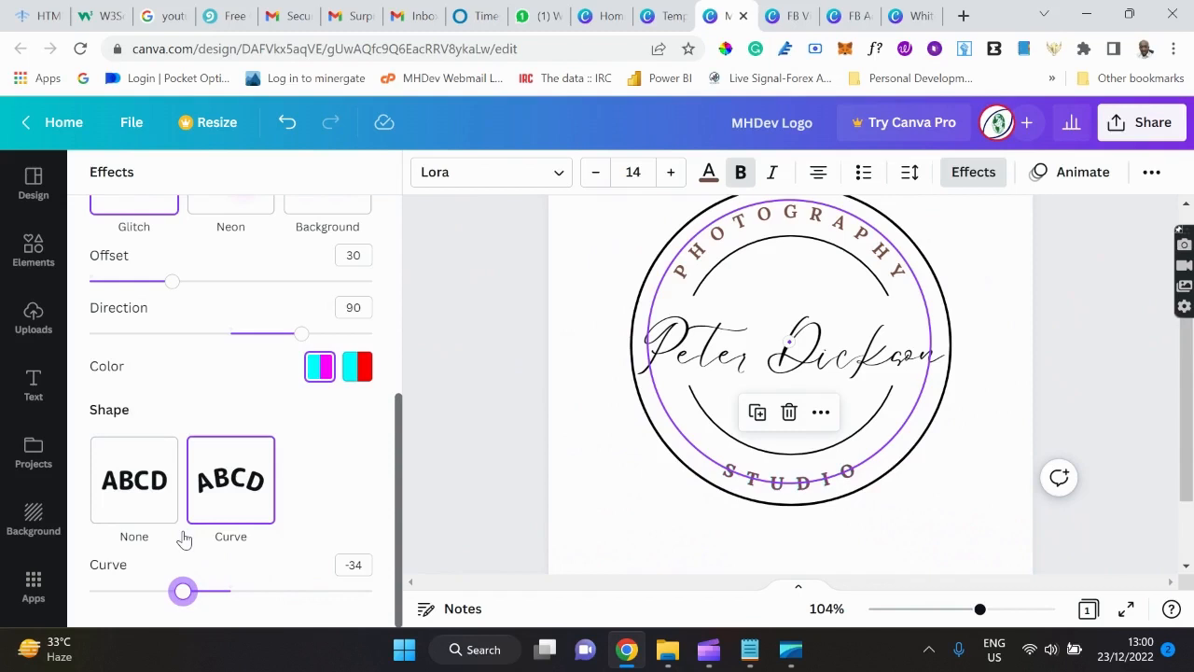
mouse_move(184, 538)
mouse_down()
mouse_move(132, 534)
mouse_move(186, 554)
mouse_up()
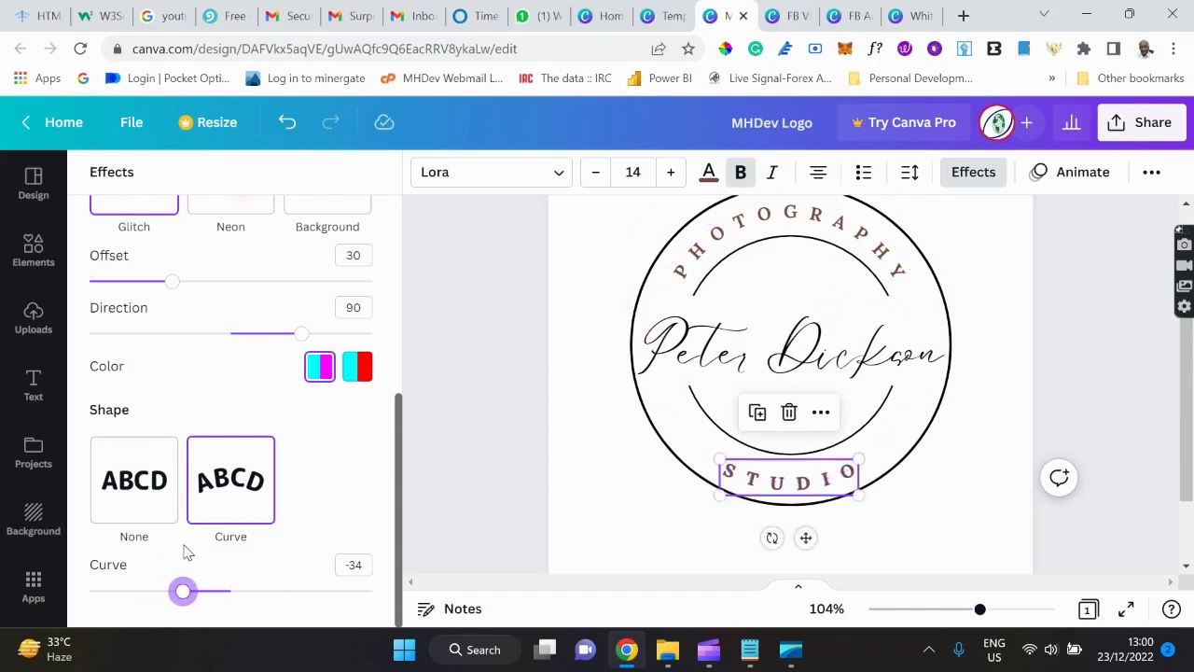
click(611, 488)
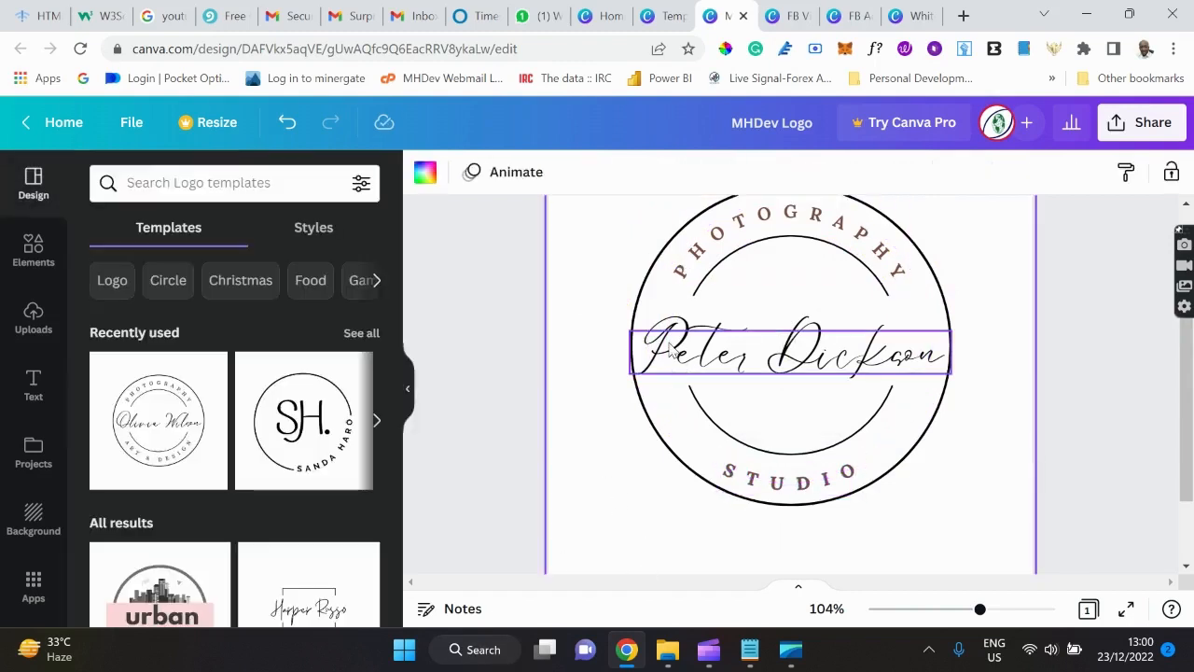
Select the centre script name and browse Text Animations like Rise, Pan, Neon and Stomp.
click(691, 361)
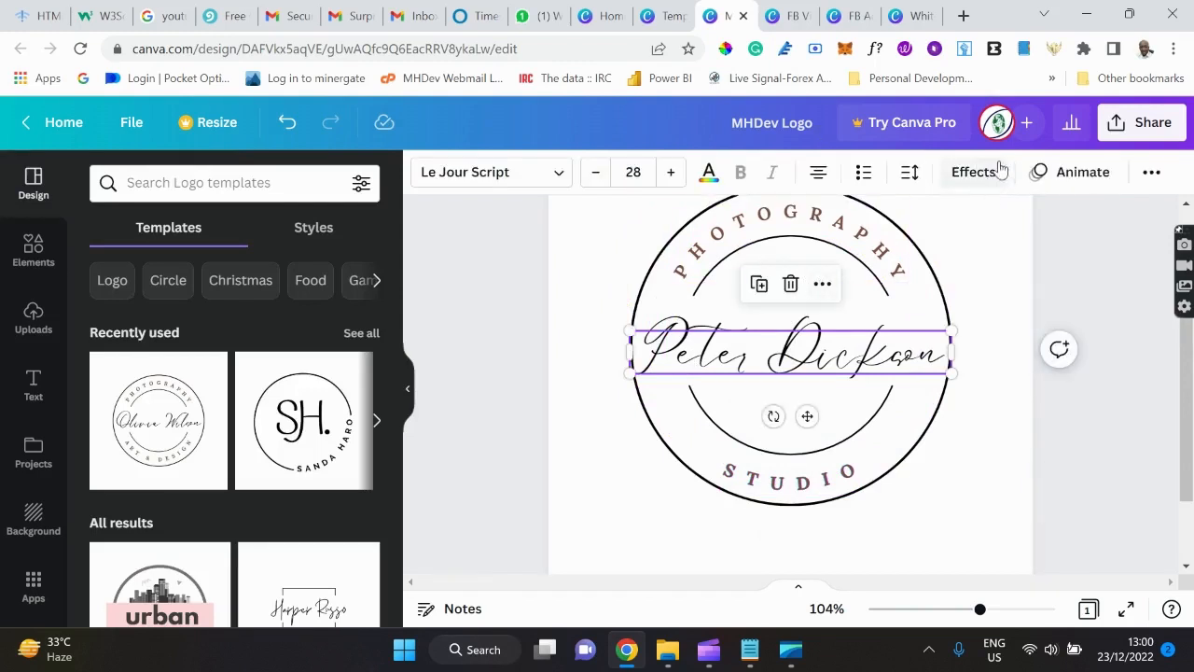
click(1082, 173)
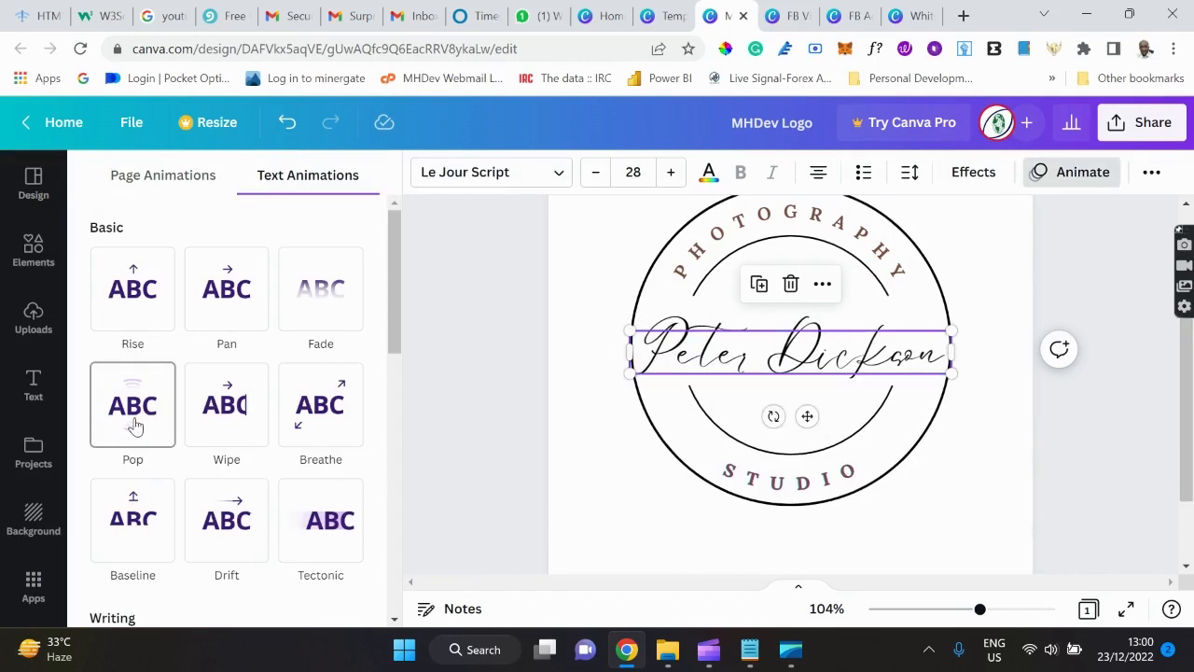
scroll(199, 425, down, 4)
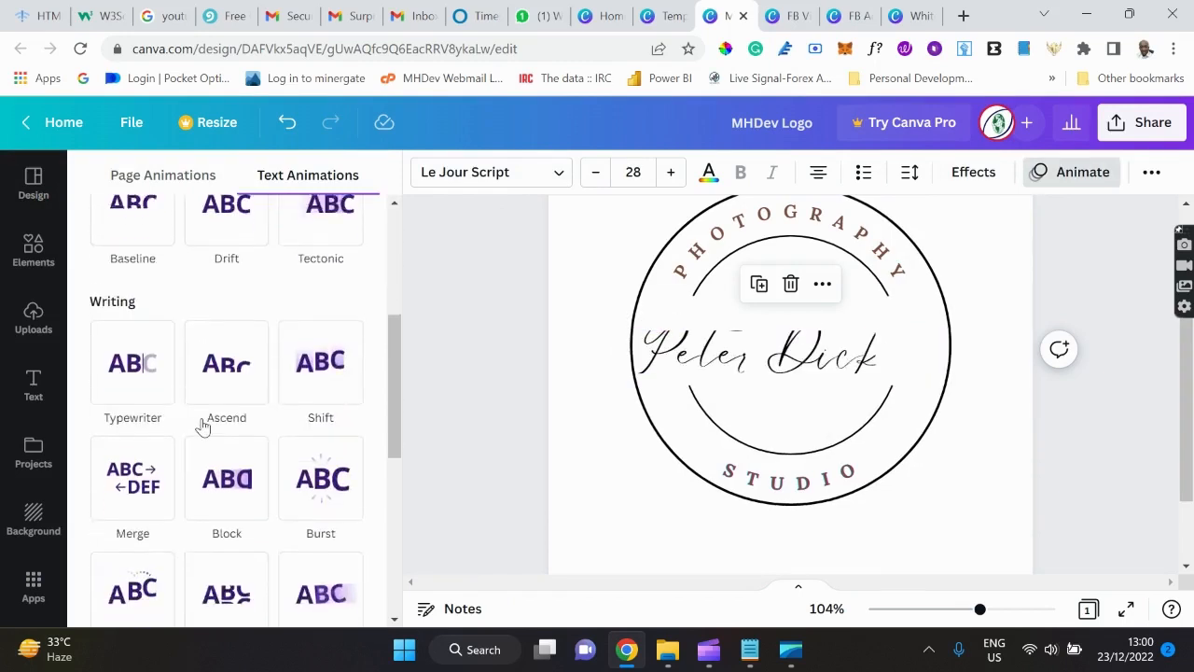
scroll(204, 426, down, 5)
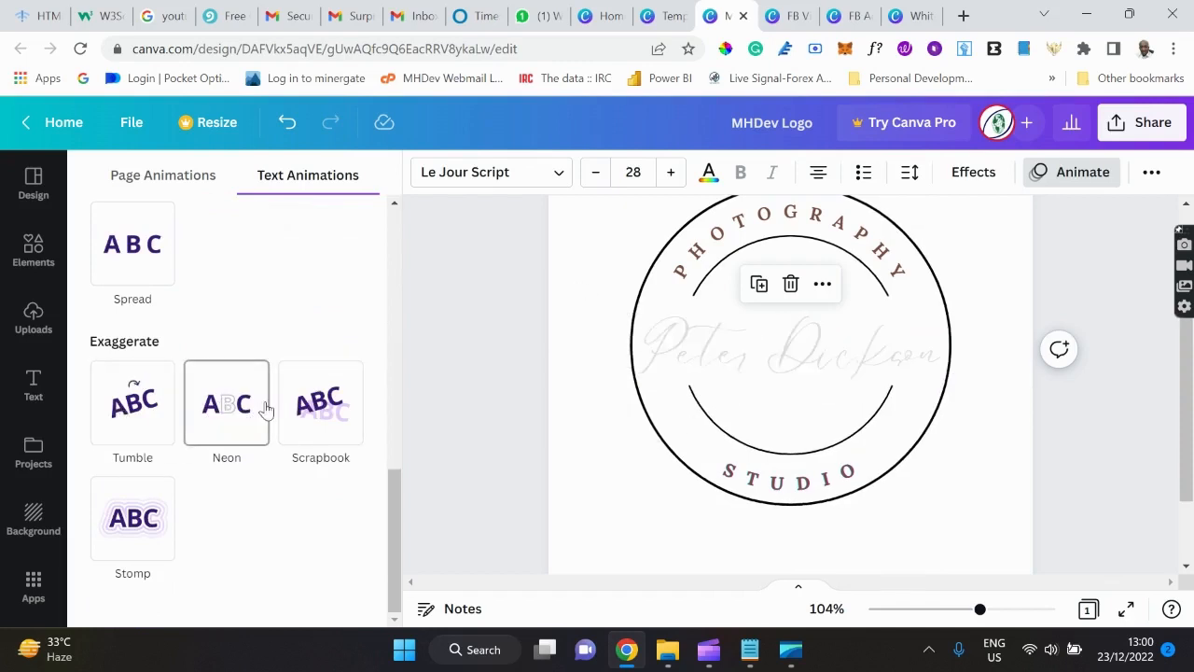
Check the More and Position options for the name text, then close the animation panel.
click(1152, 176)
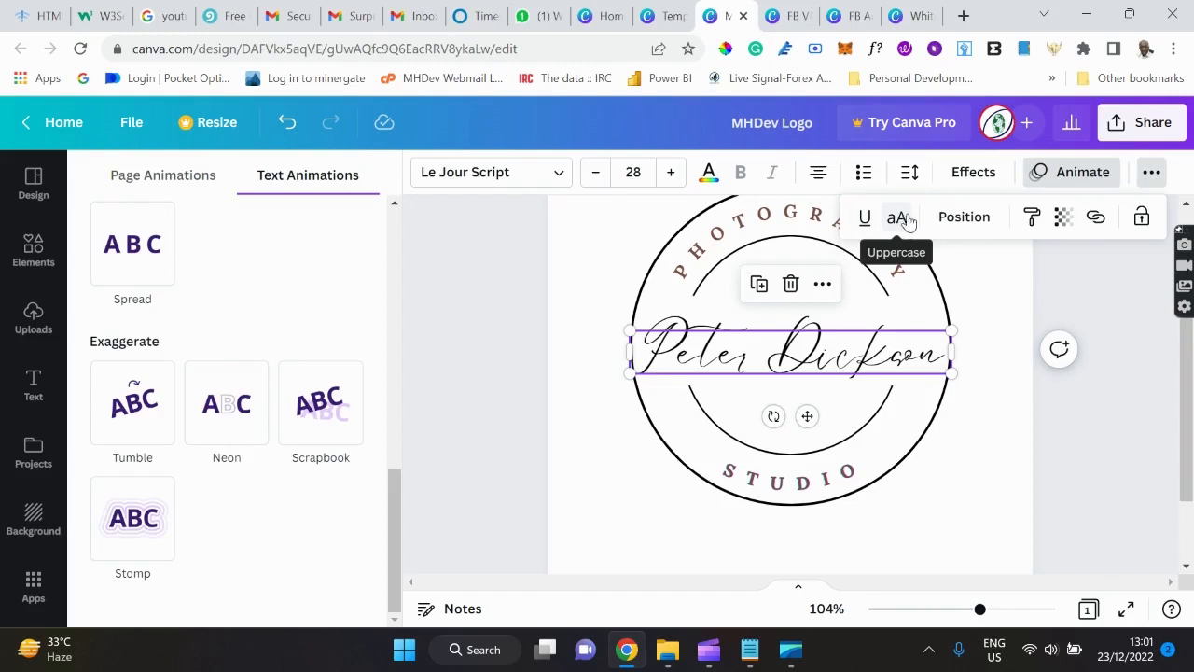
click(966, 217)
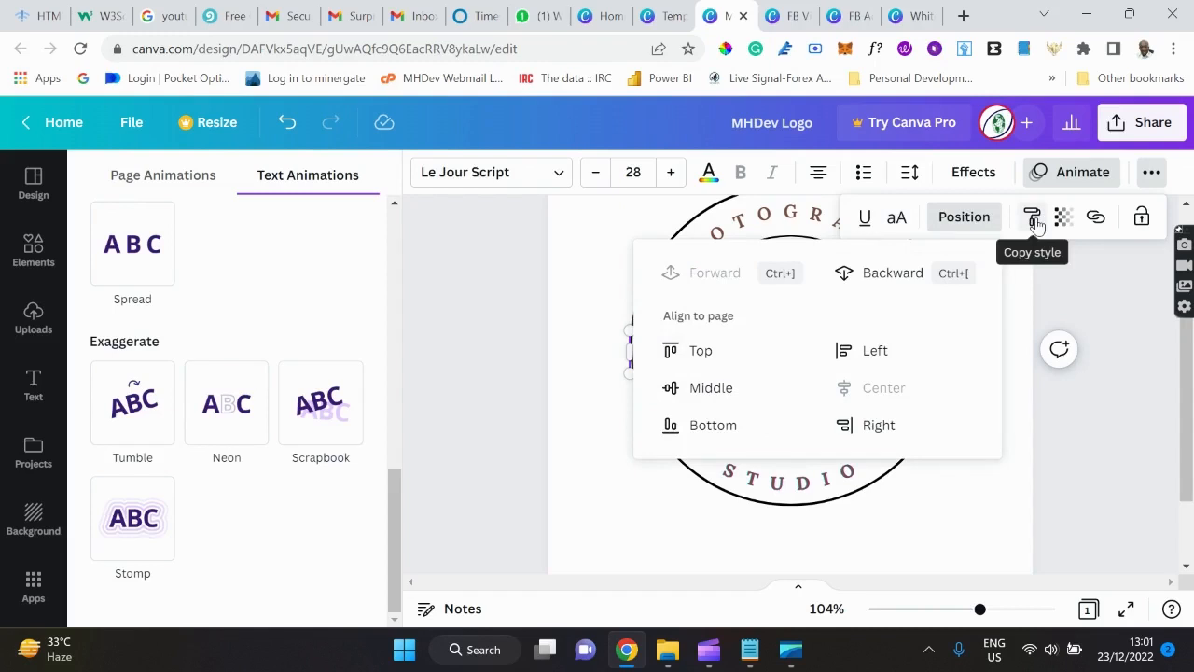
click(1018, 308)
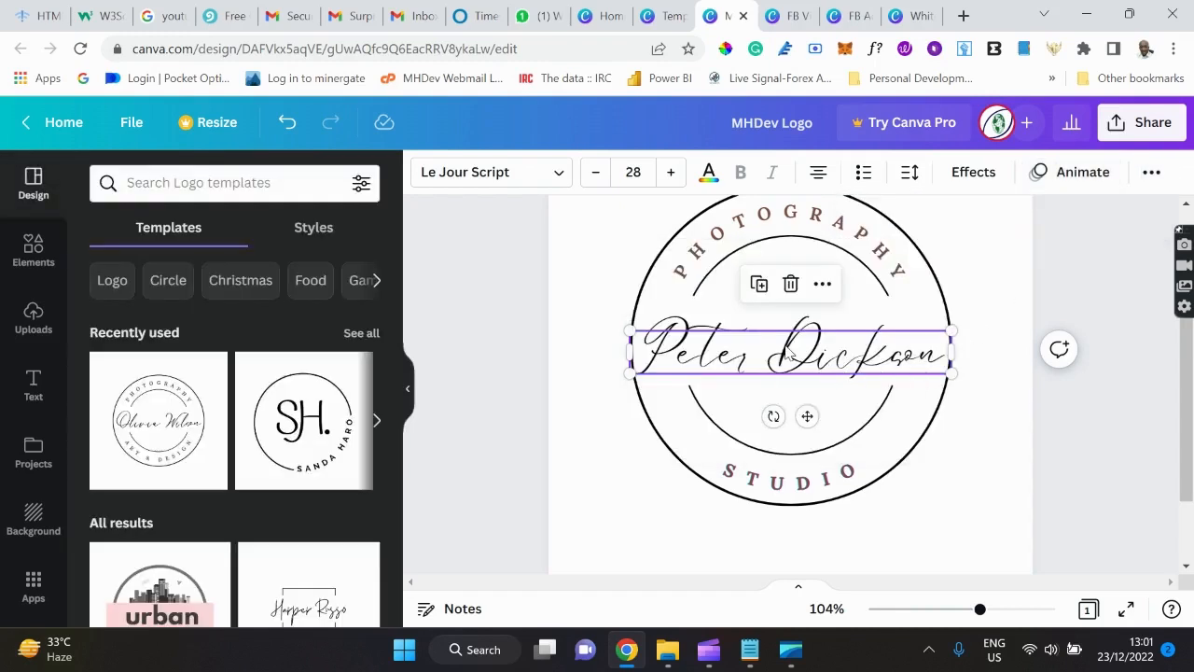
click(969, 454)
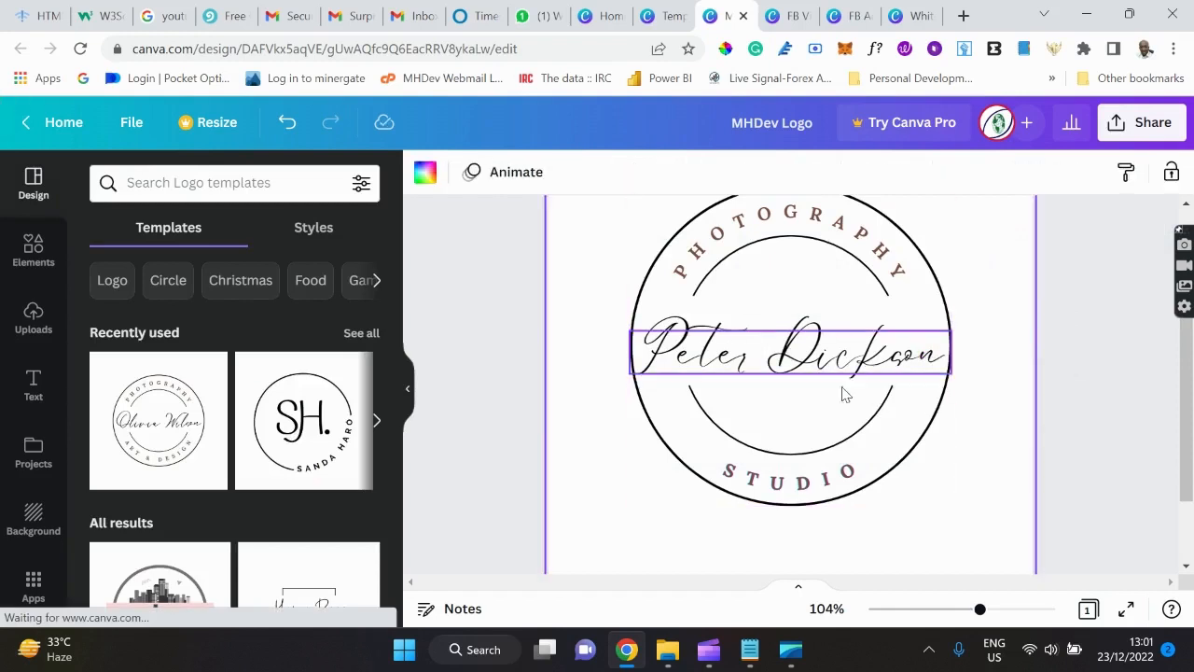
click(819, 366)
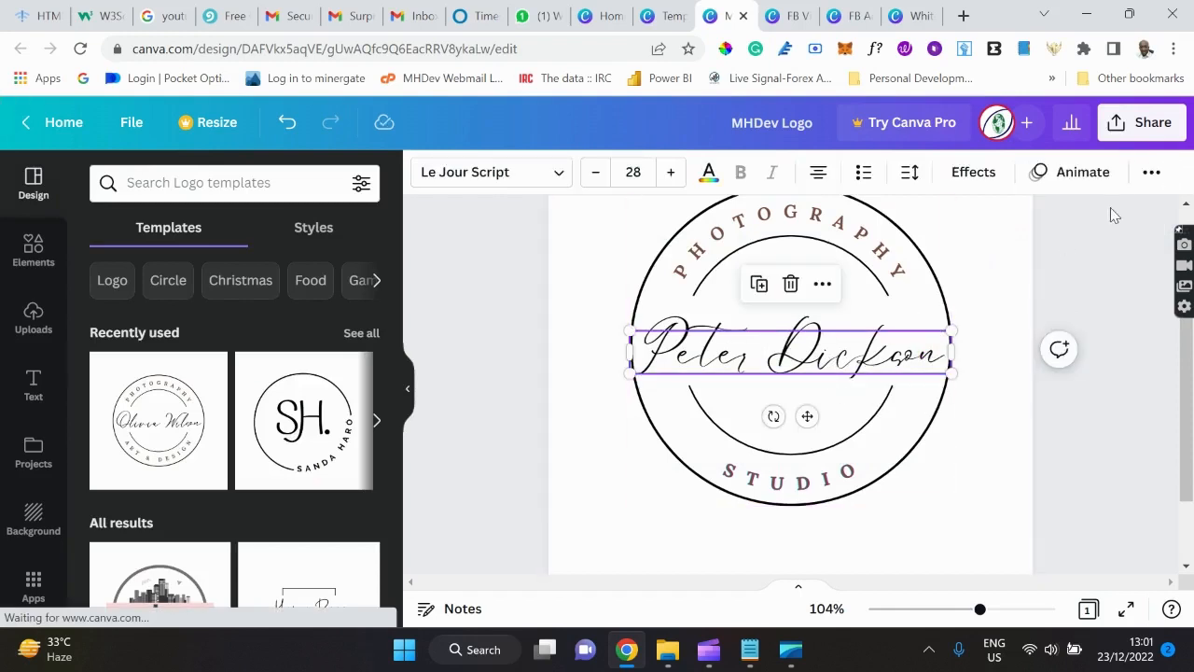
click(1152, 173)
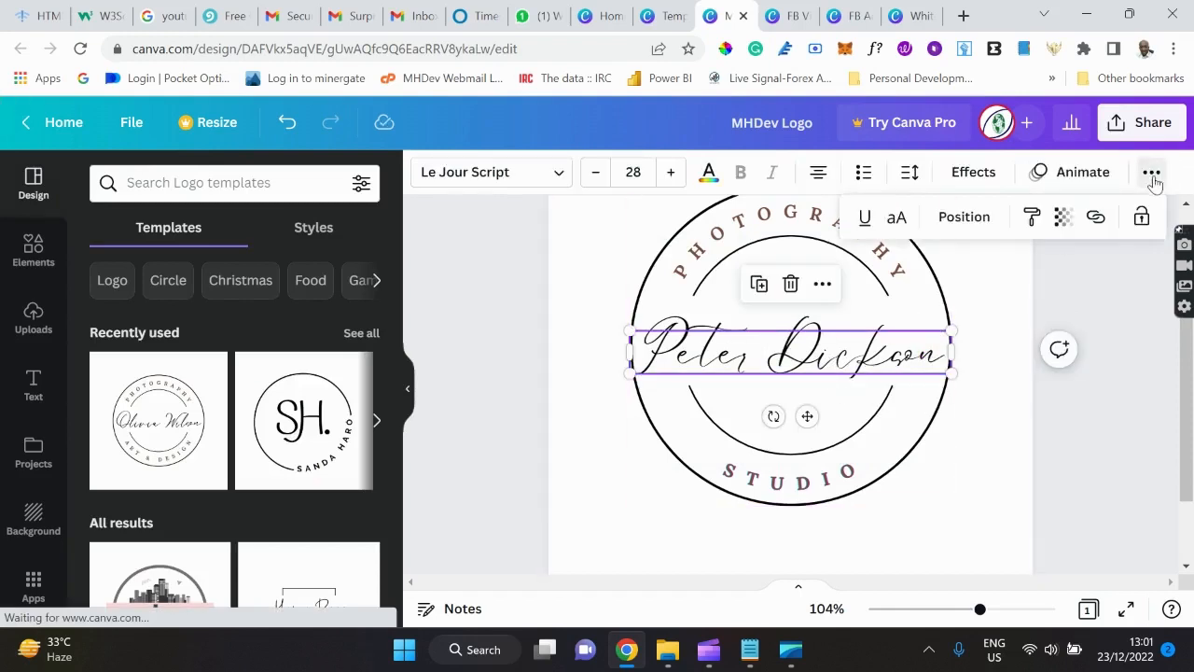
click(1032, 218)
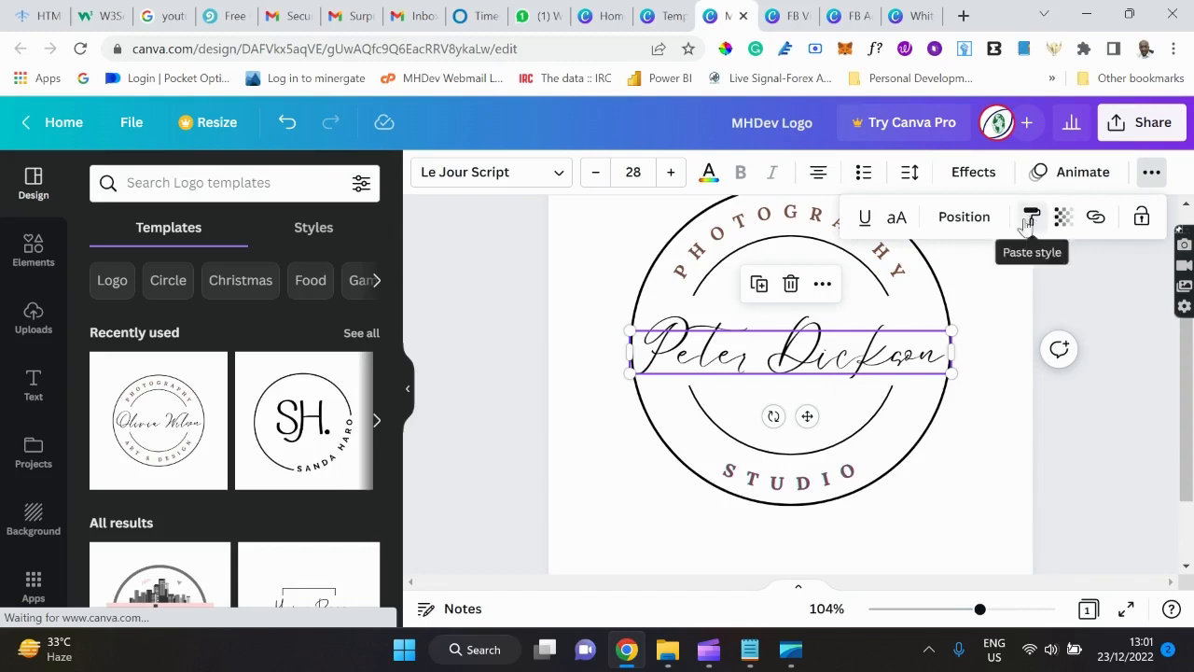
click(782, 495)
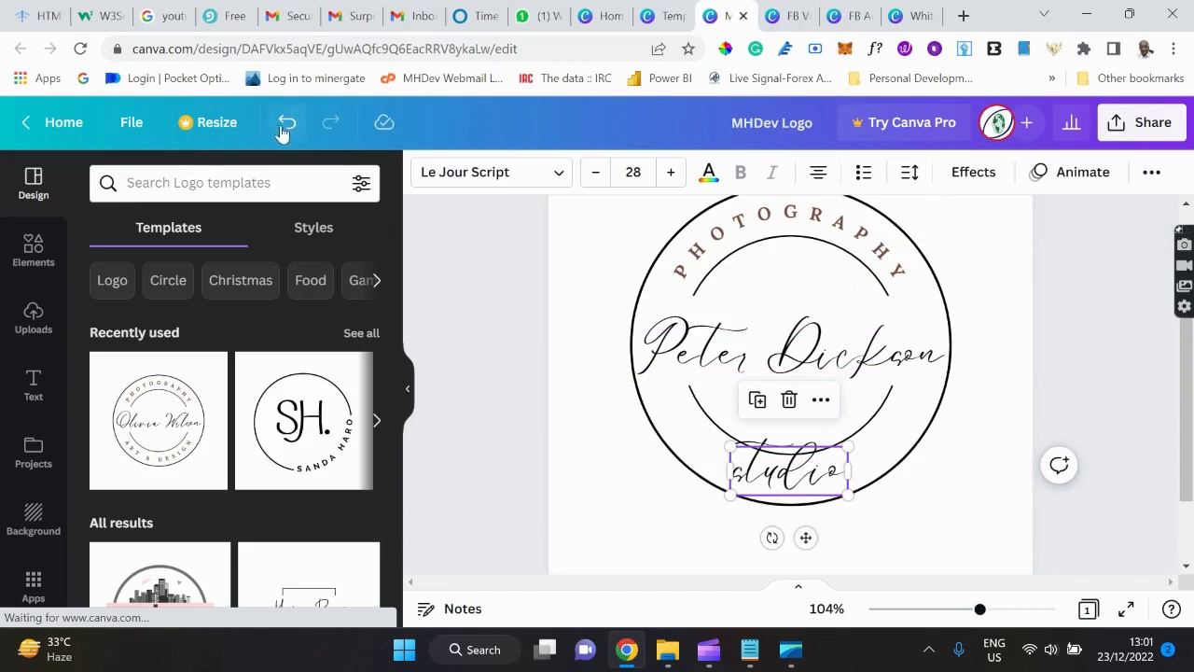
click(298, 126)
click(1151, 172)
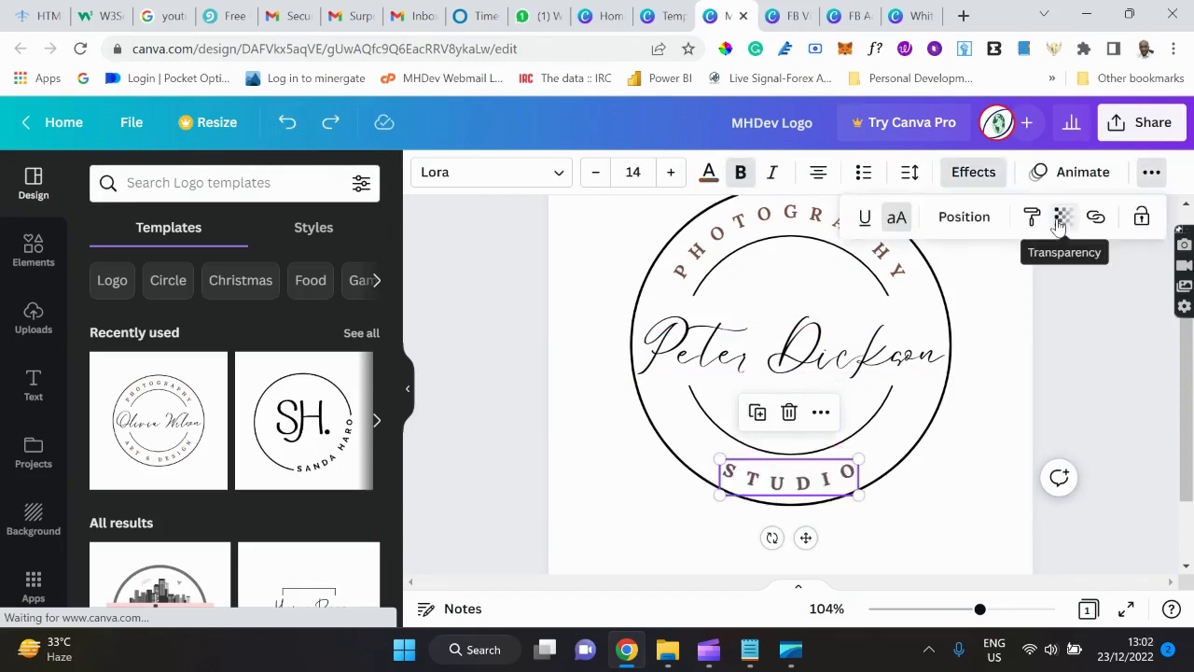
click(832, 354)
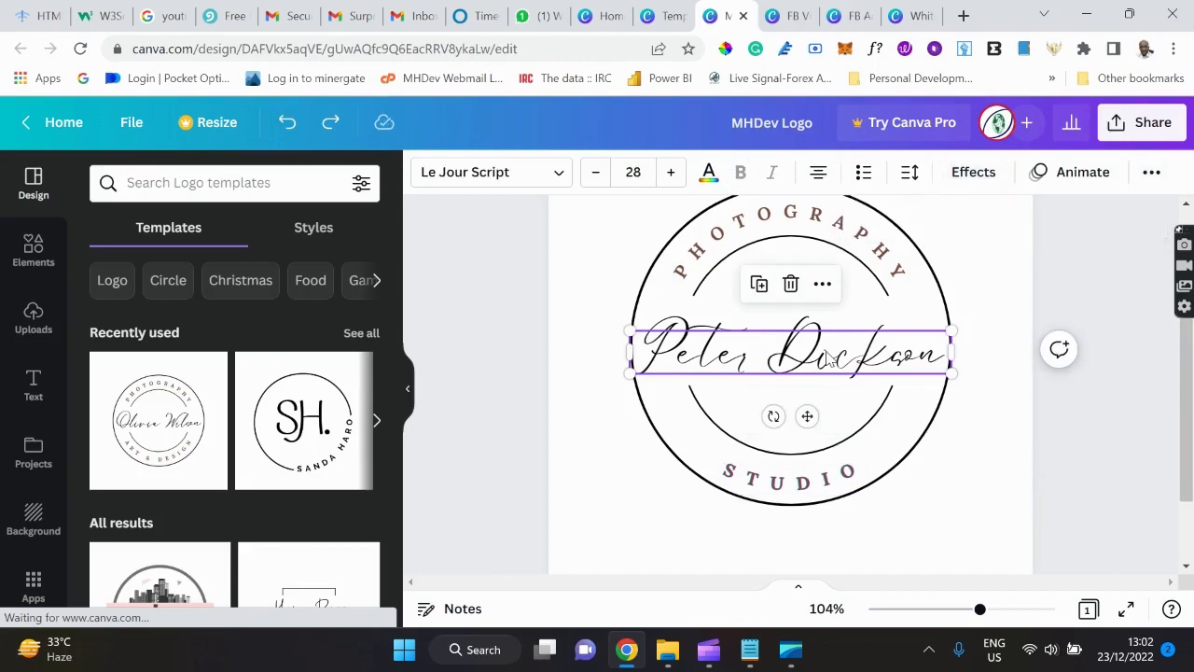
click(1150, 171)
click(1063, 217)
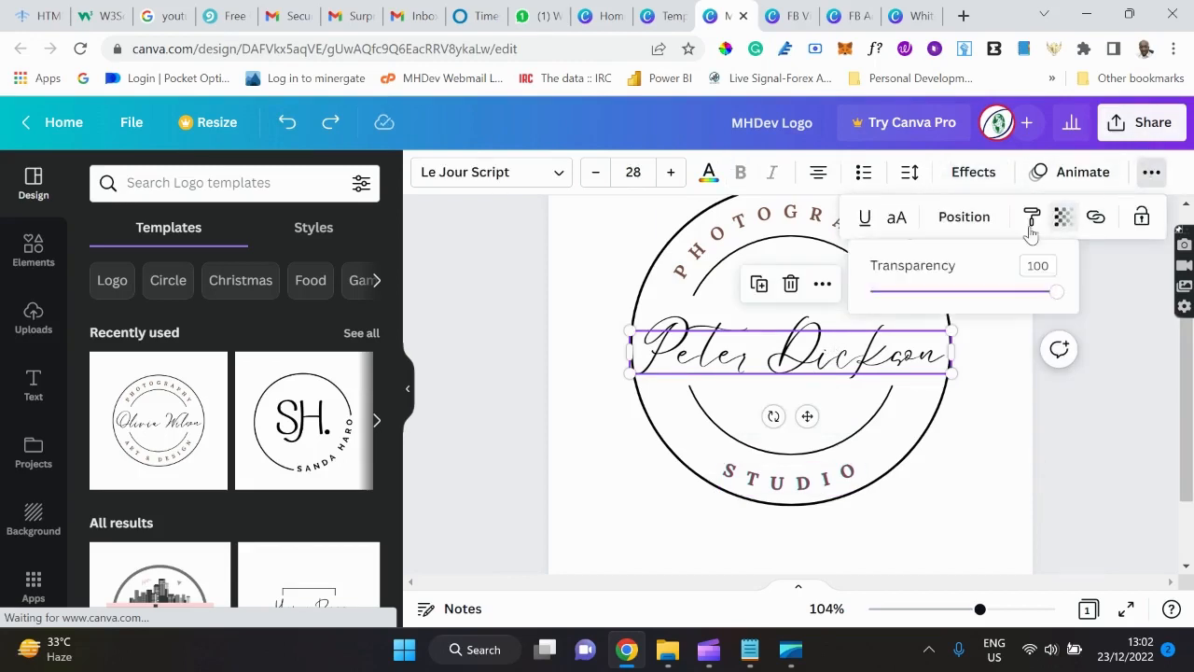
mouse_move(1057, 293)
mouse_down()
mouse_move(856, 295)
mouse_move(1073, 299)
mouse_up()
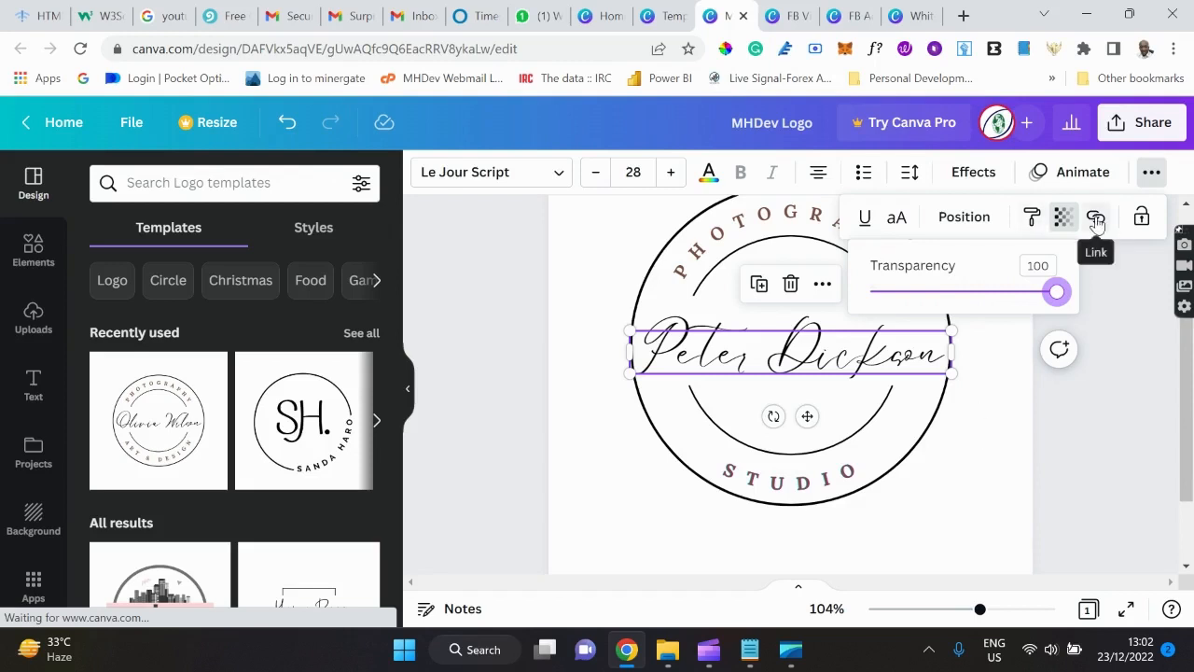
click(977, 485)
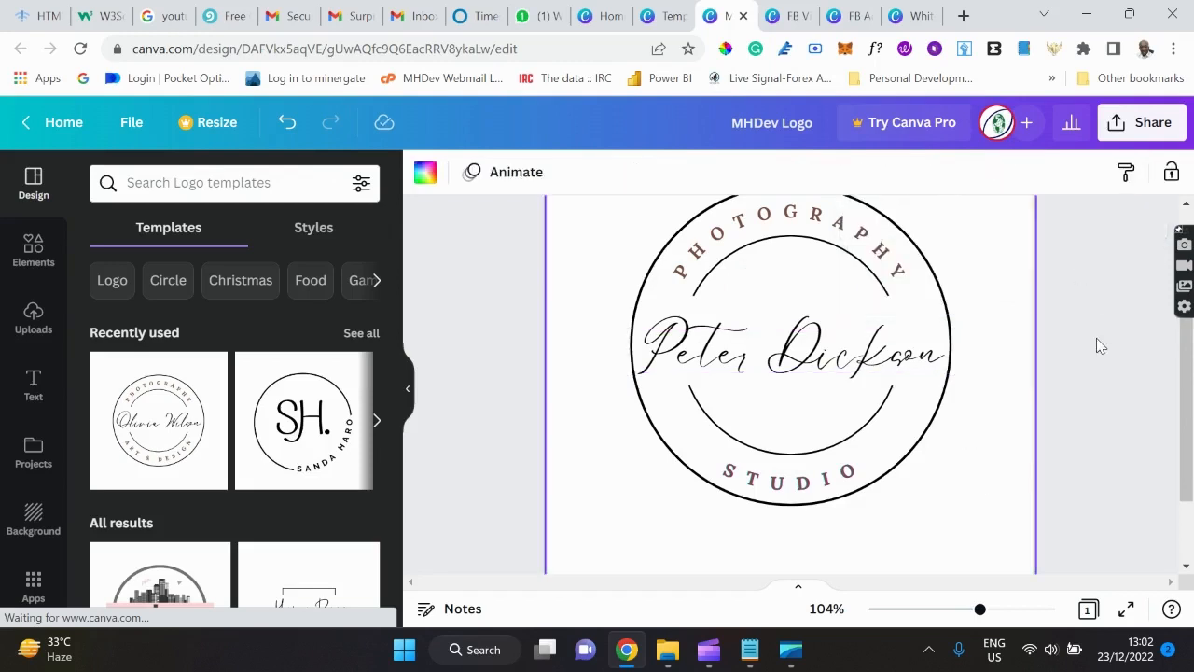
click(754, 657)
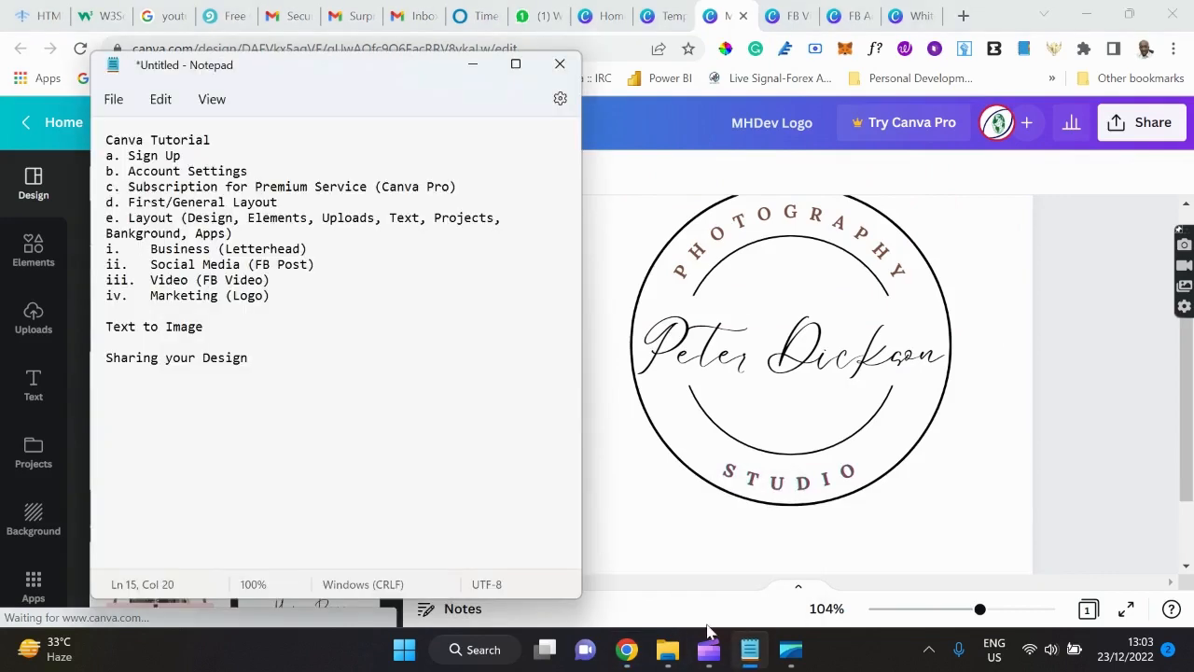
click(996, 434)
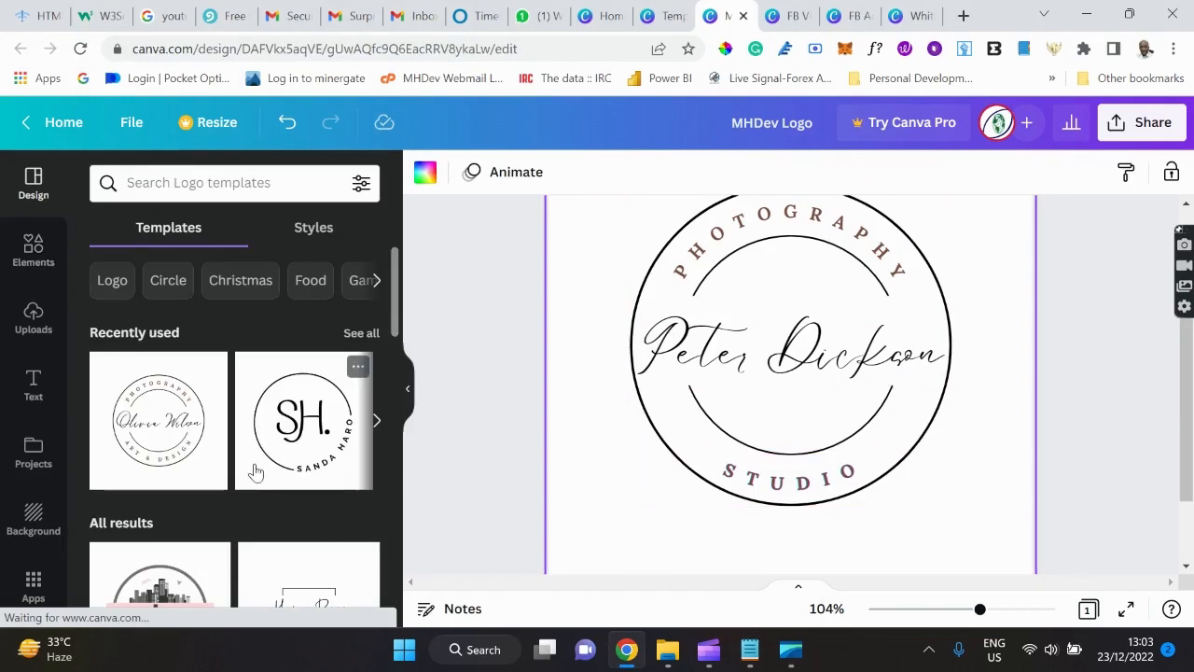
scroll(255, 472, down, 6)
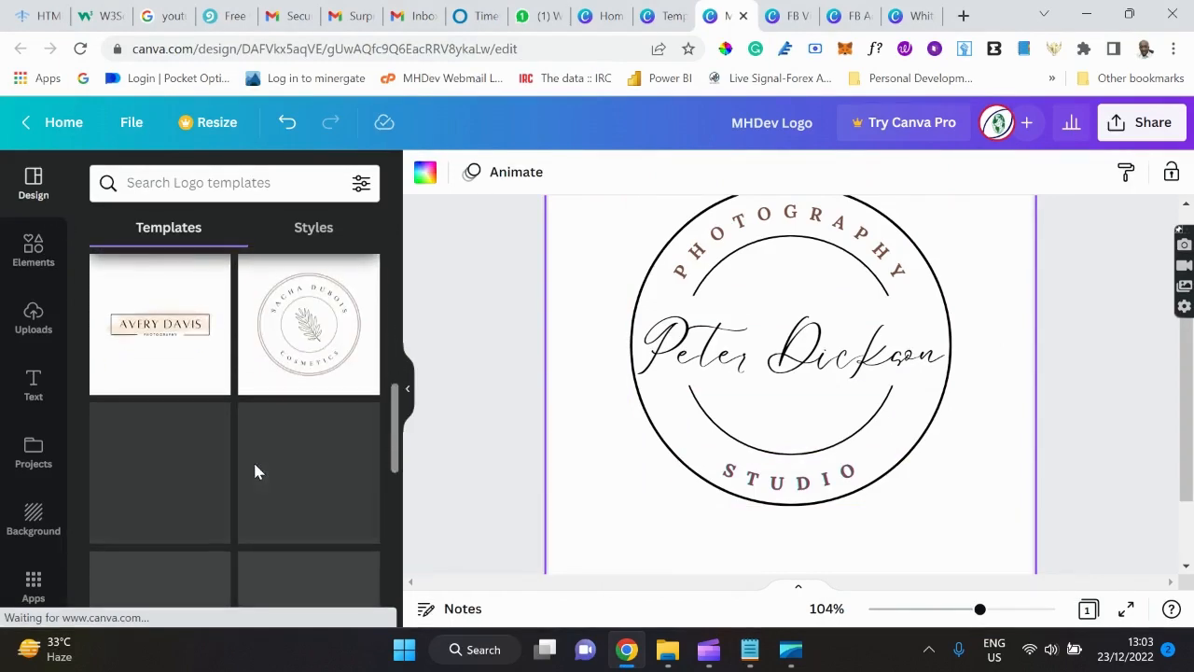
scroll(258, 471, down, 2)
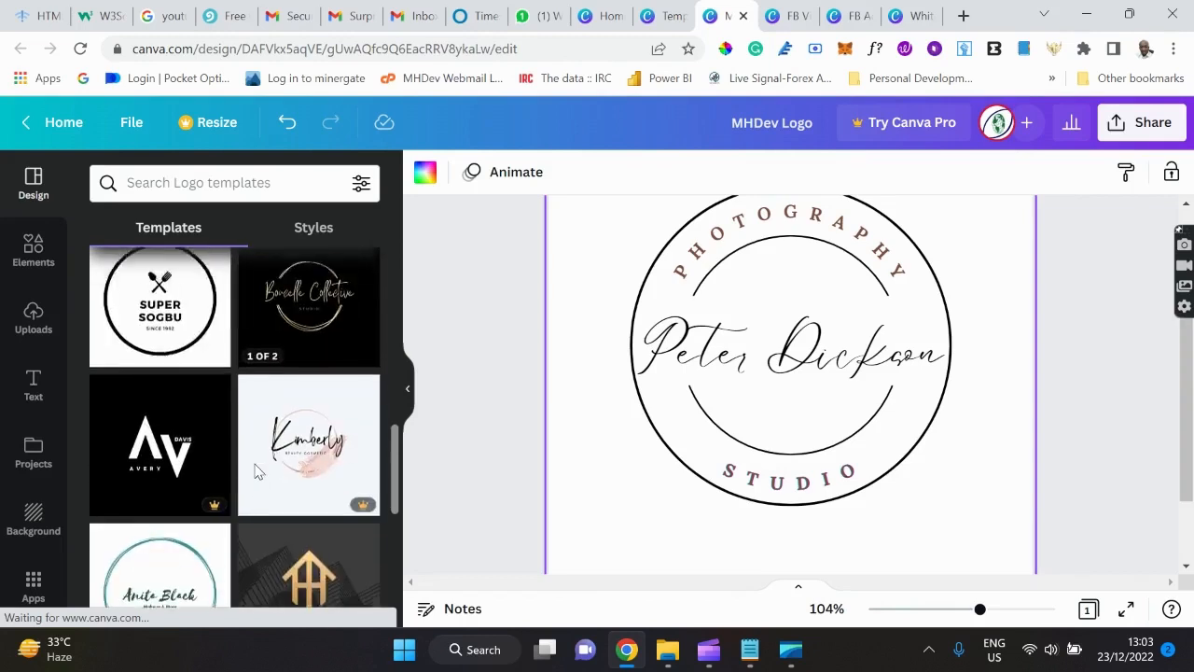
scroll(259, 471, down, 3)
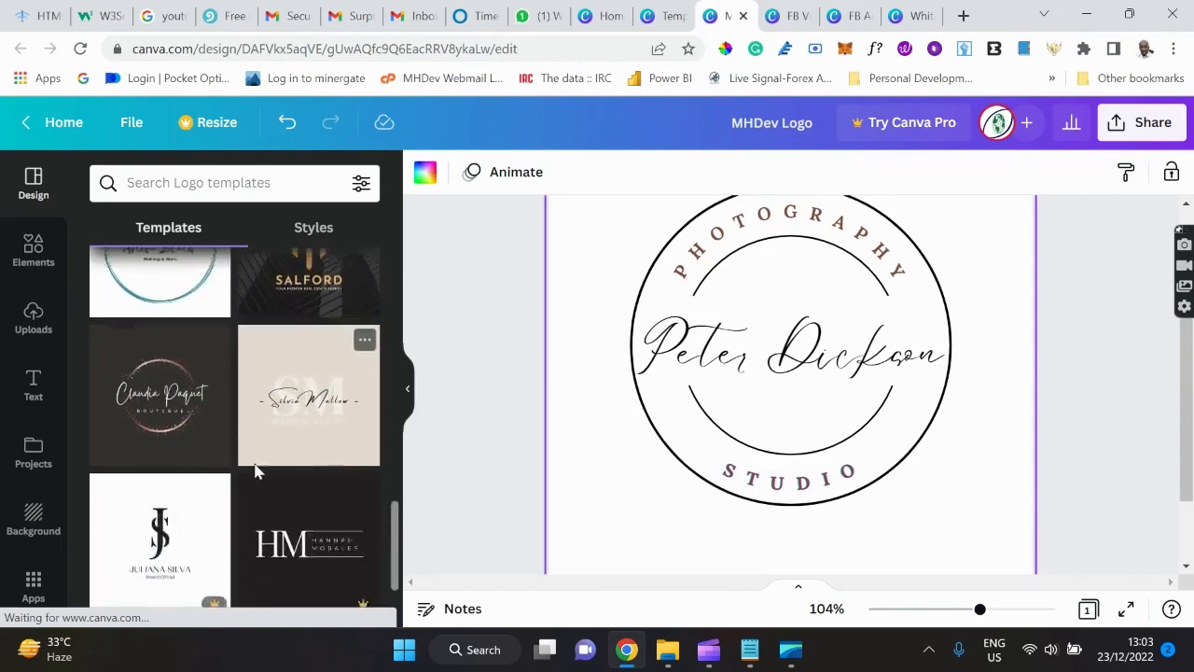
scroll(255, 472, down, 4)
scroll(256, 473, up, 3)
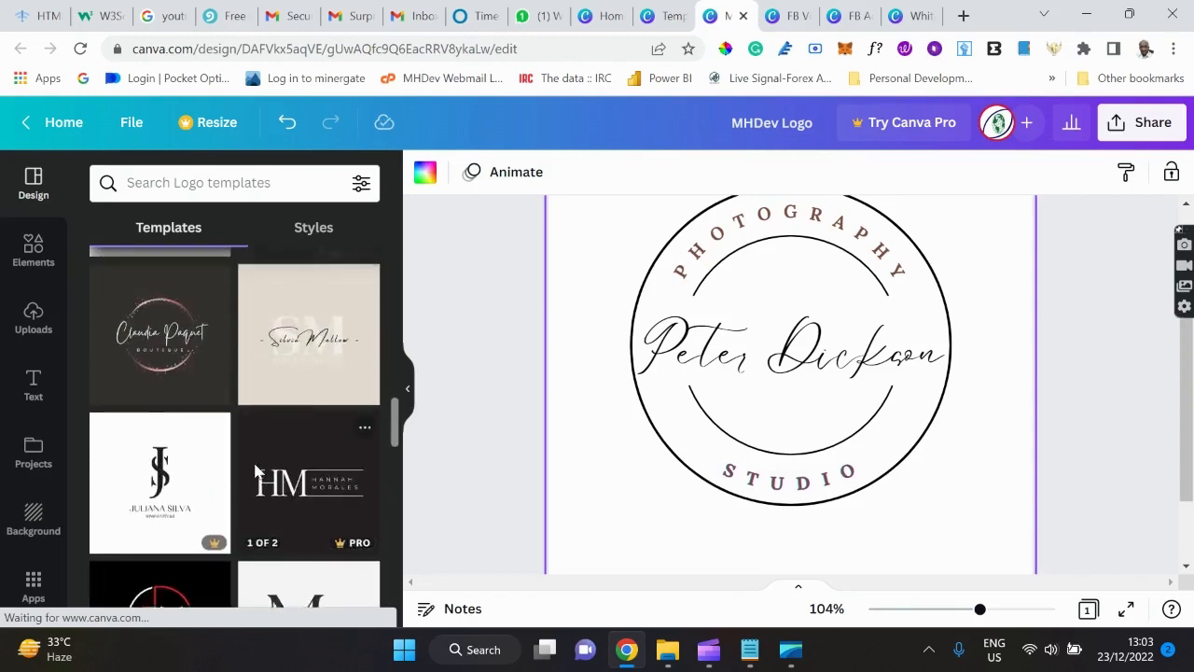
scroll(256, 472, up, 3)
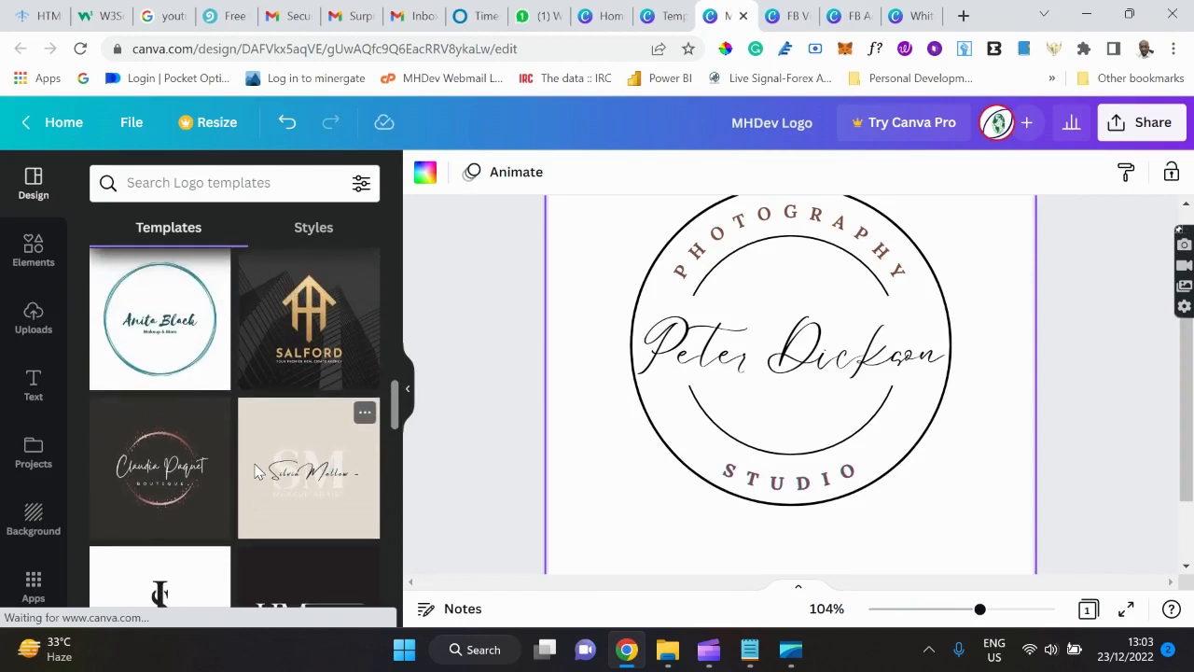
scroll(259, 471, down, 2)
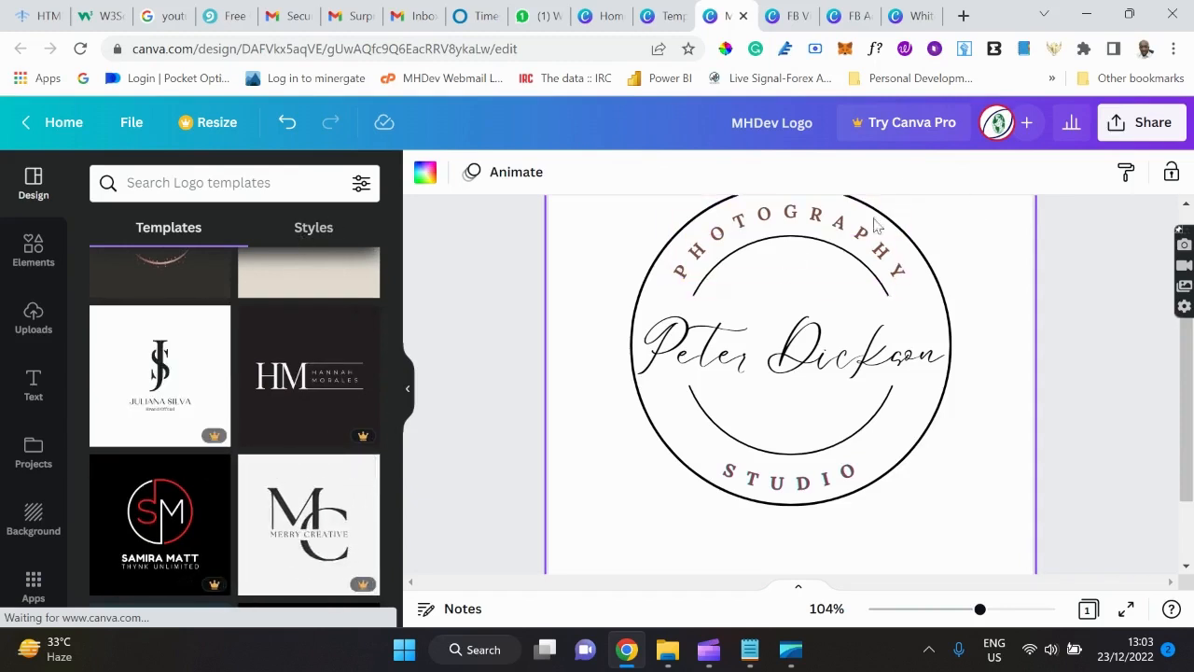
click(749, 651)
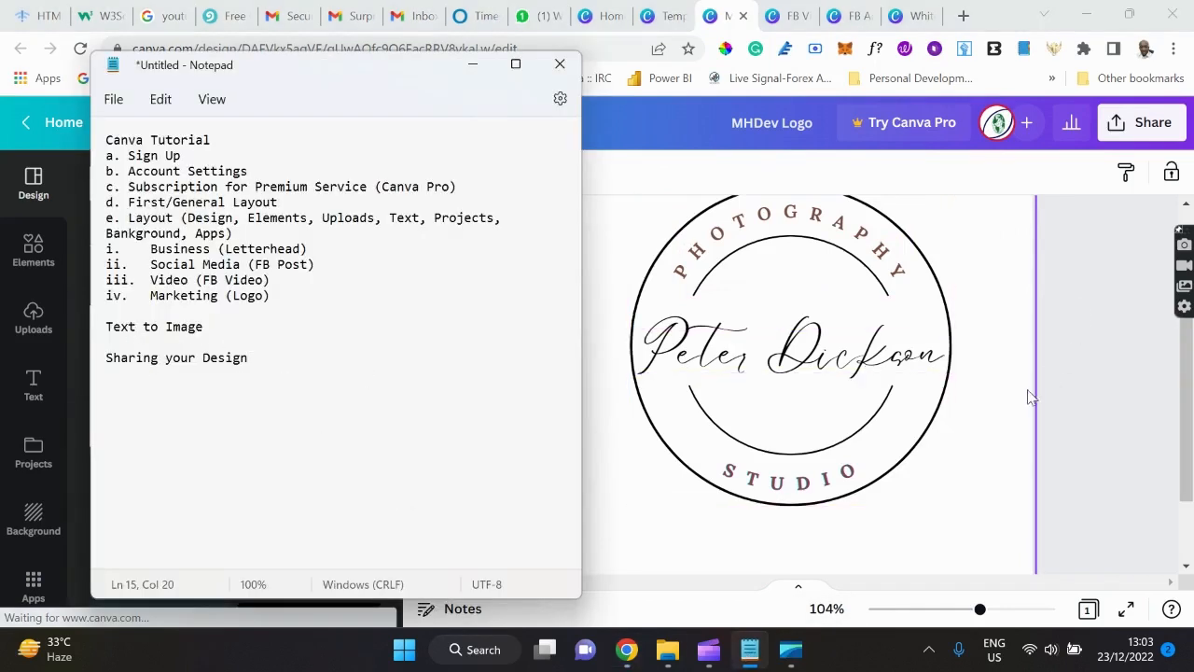
click(1100, 397)
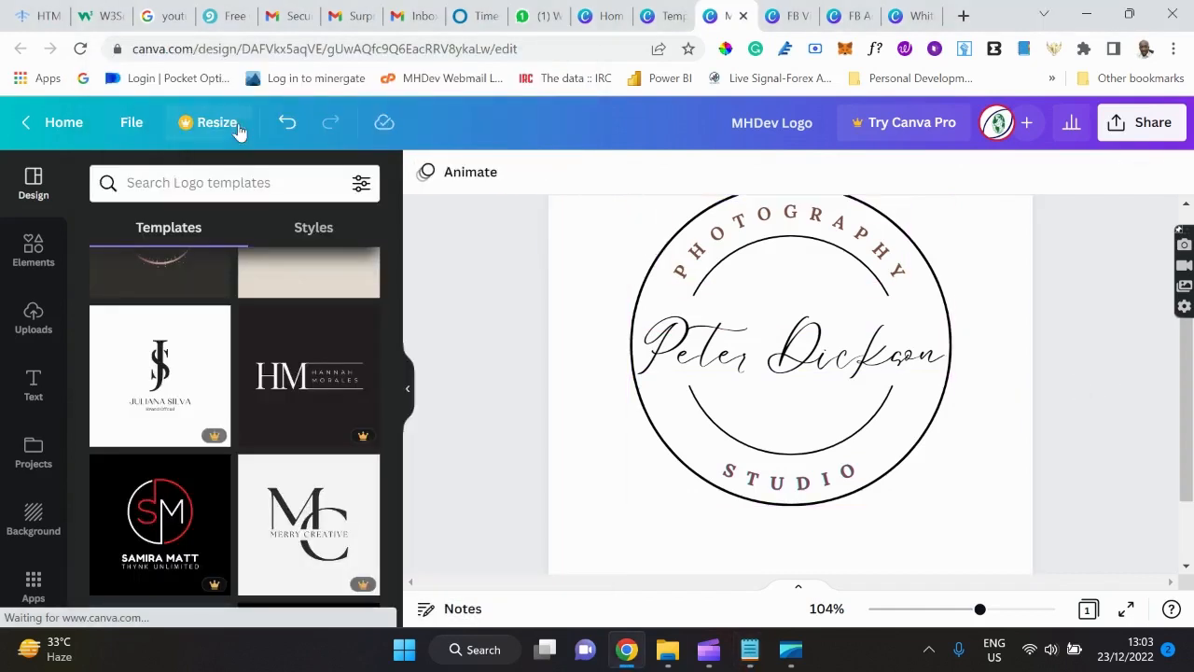
On the logo templates tab, close the template preview and collapse the Marketing category.
click(658, 17)
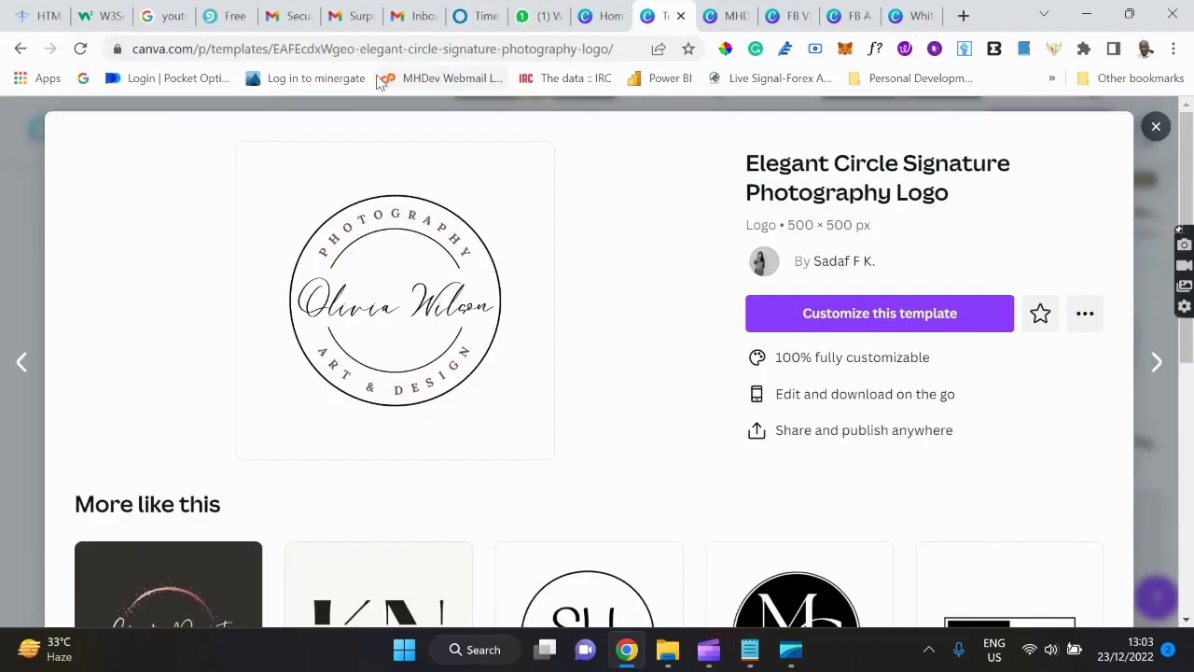
click(1155, 126)
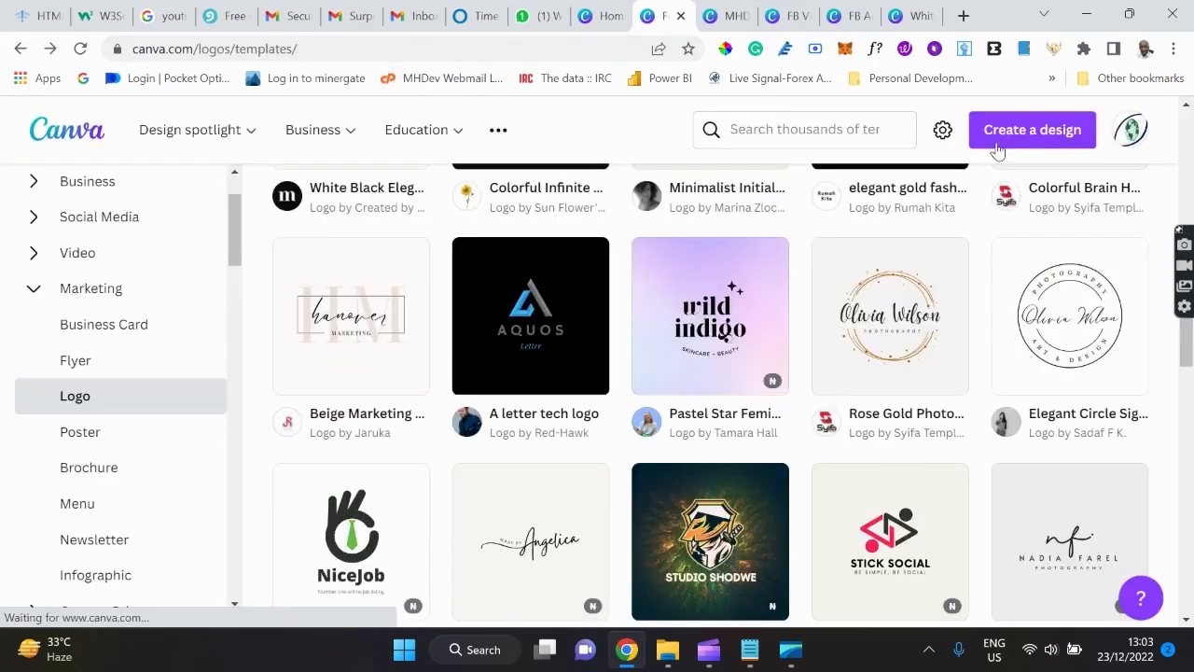
click(34, 297)
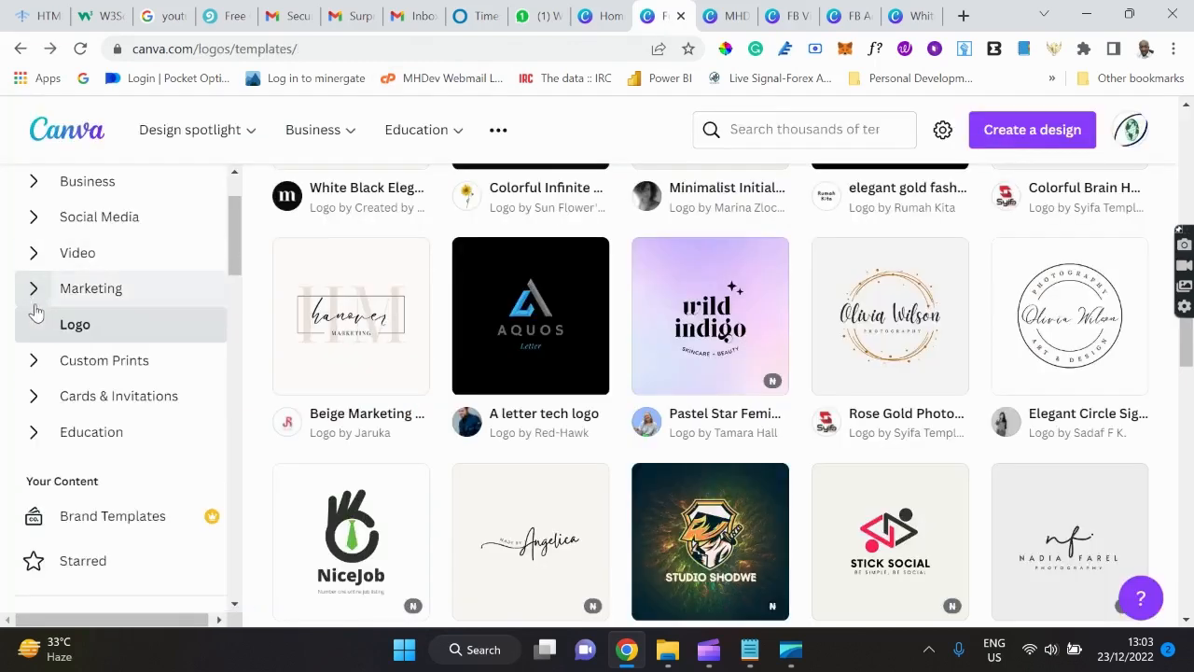
scroll(75, 447, down, 4)
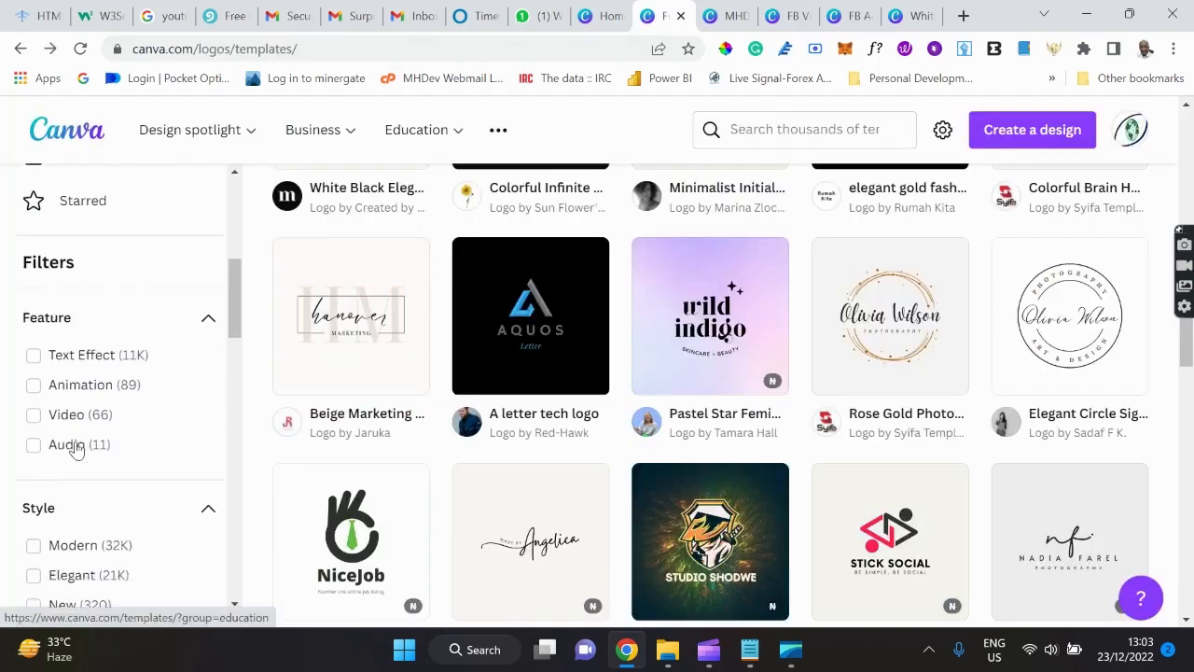
scroll(74, 450, up, 5)
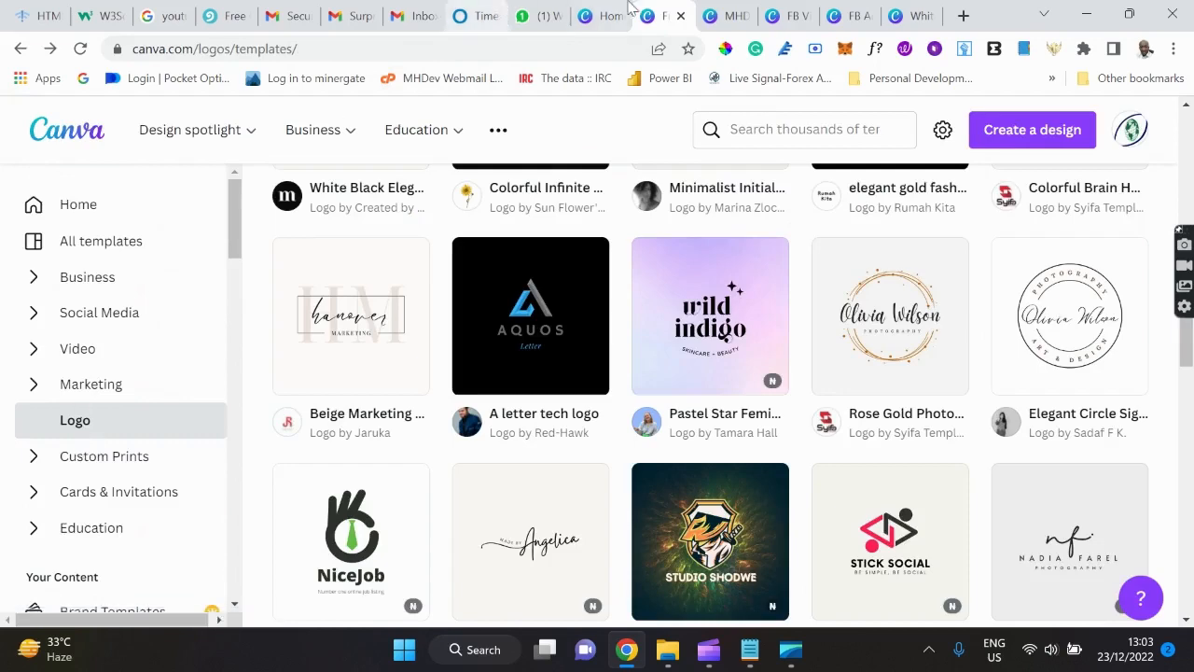
Switch to the Canva home page tab and scroll through it.
click(604, 18)
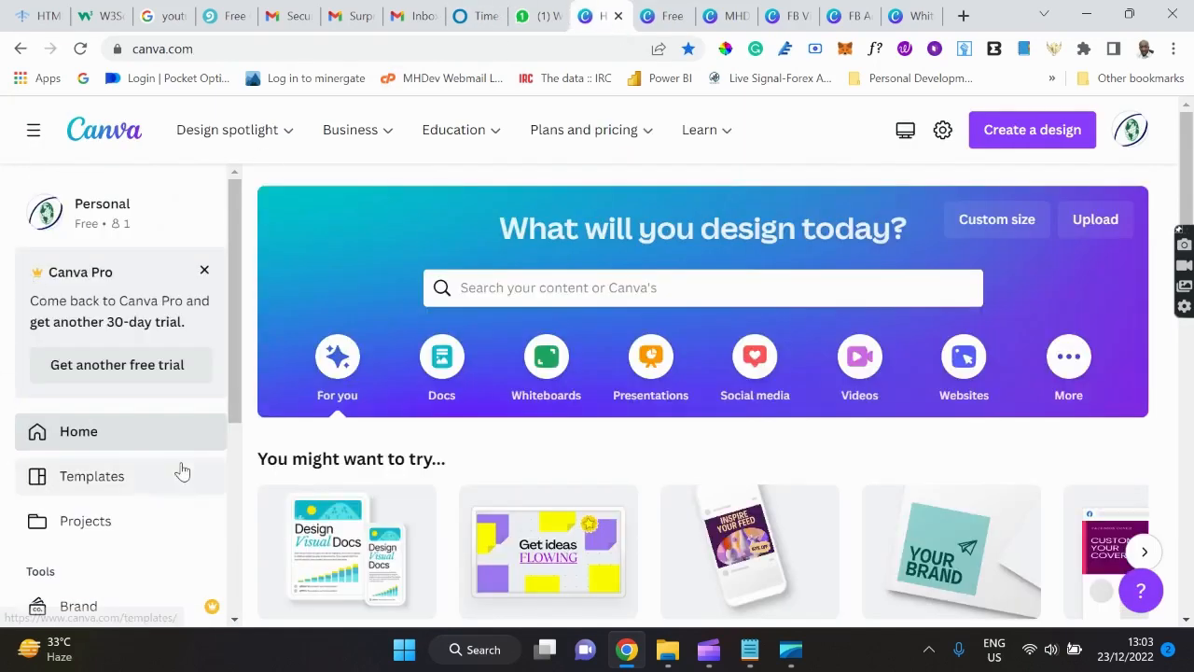
scroll(181, 472, down, 4)
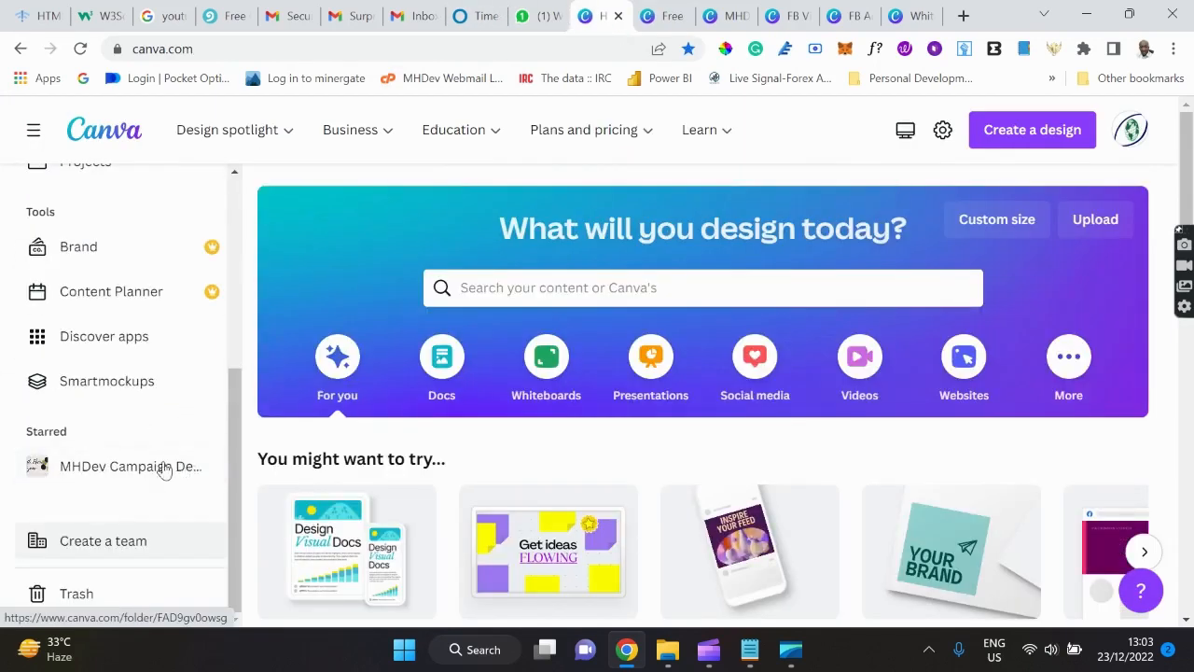
scroll(168, 367, up, 4)
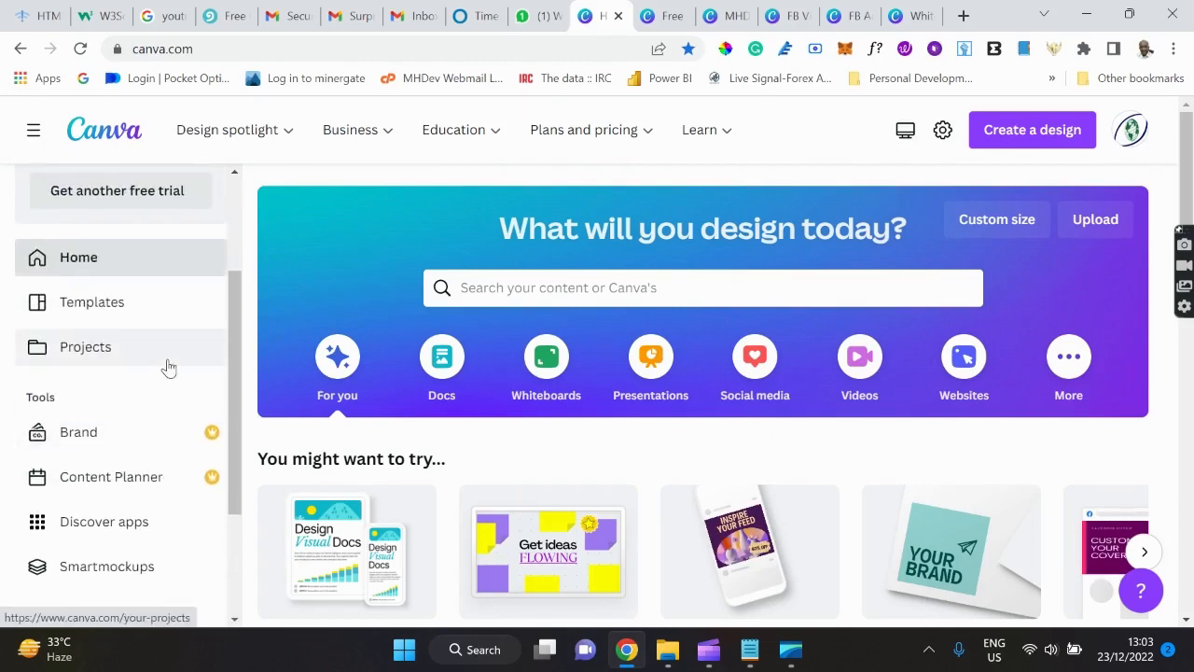
scroll(168, 366, down, 3)
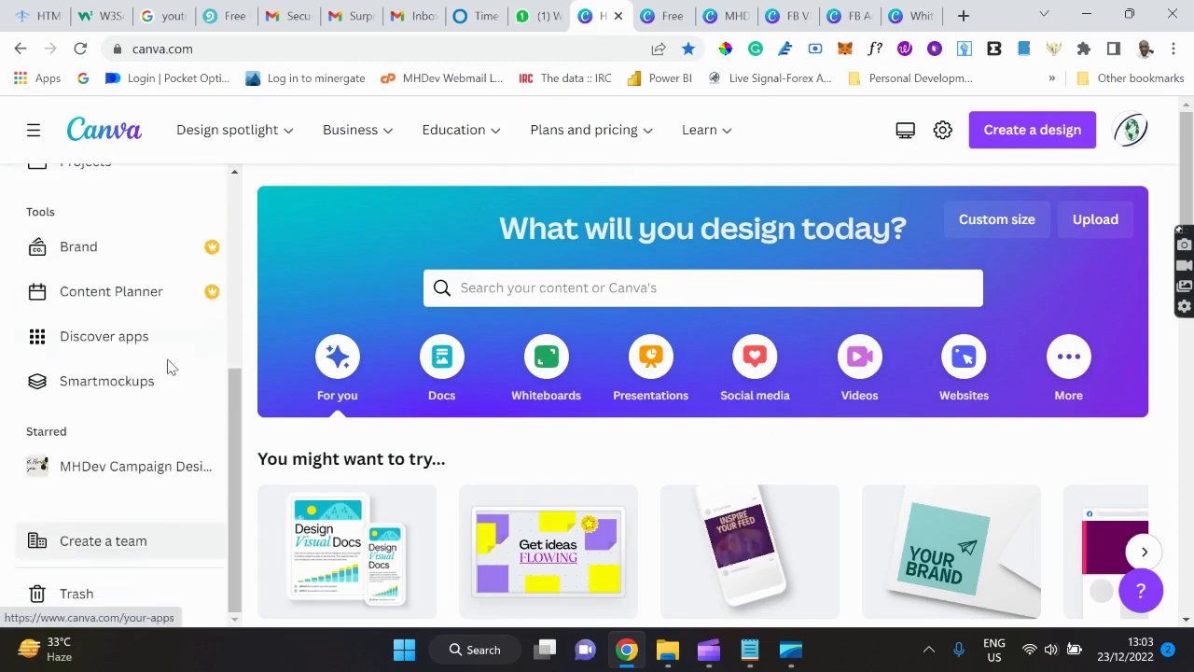
From the Apps page, open Text to Image in the existing MHDev Logo design.
click(109, 347)
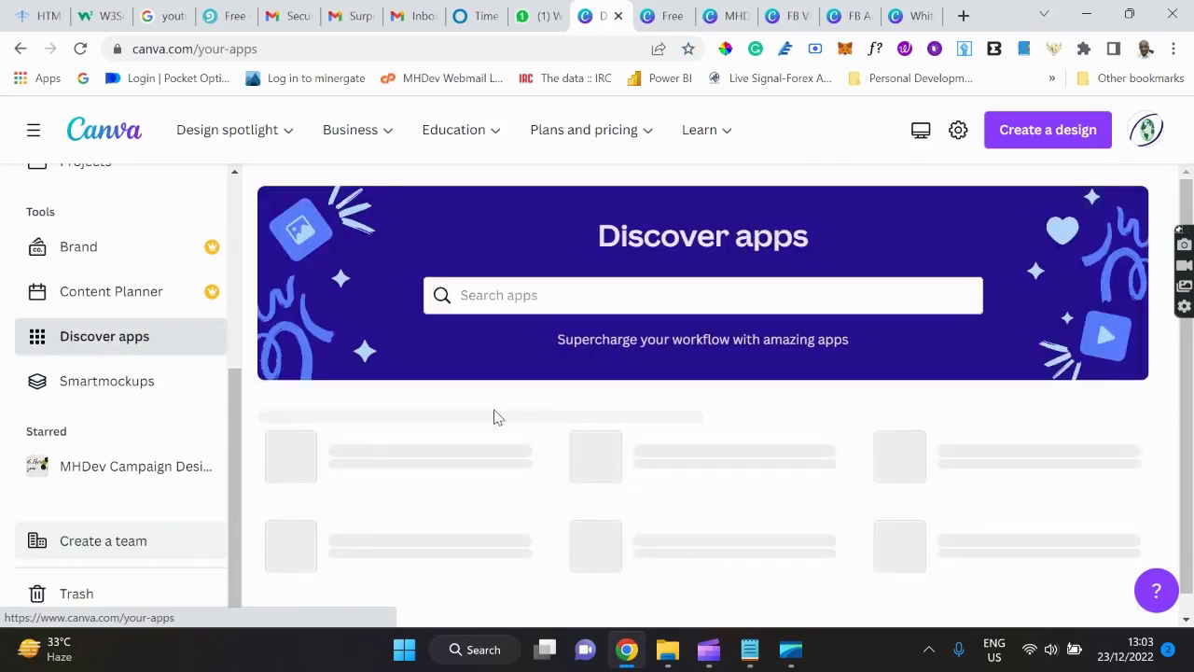
scroll(494, 417, down, 3)
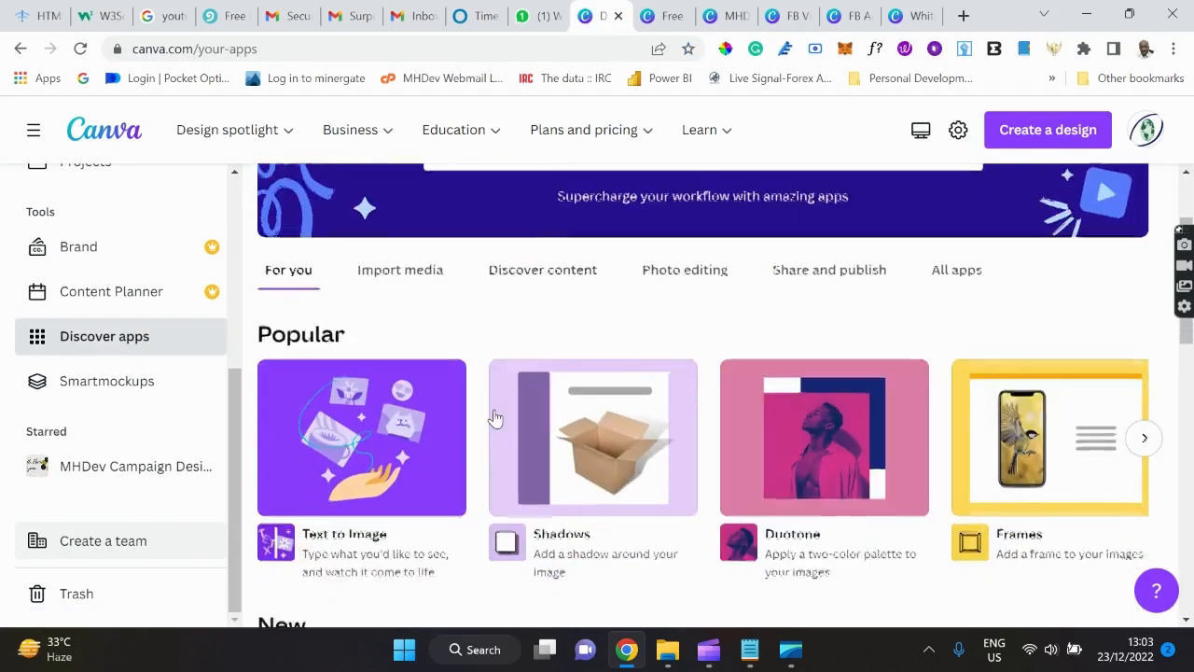
scroll(494, 417, down, 2)
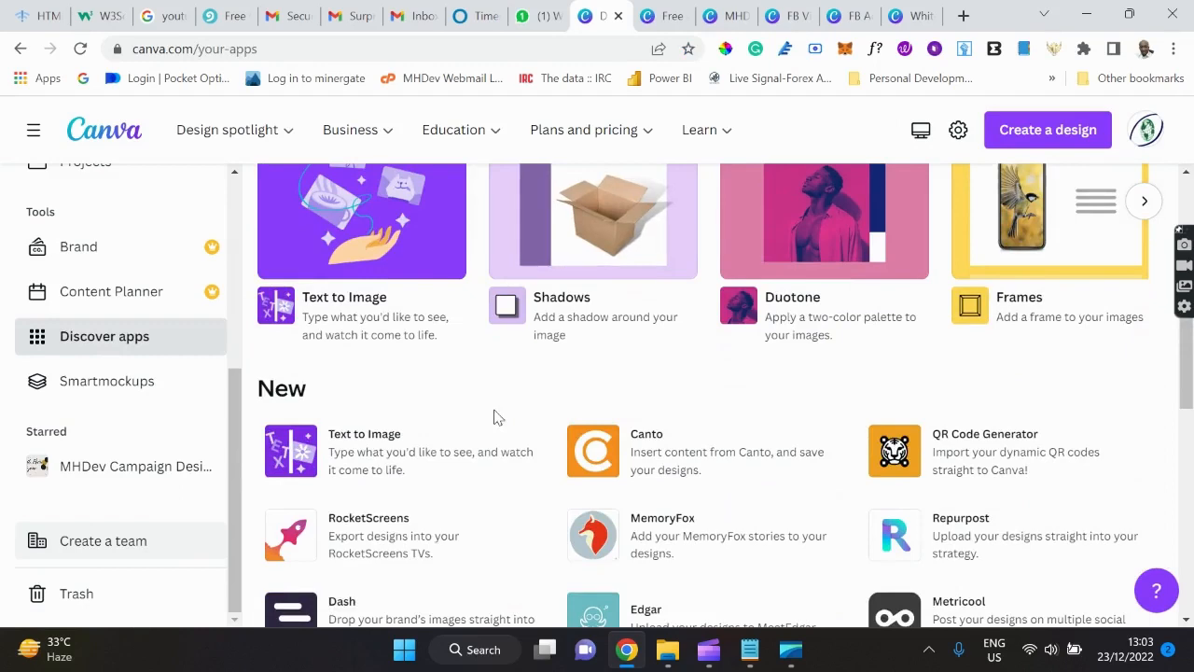
click(341, 286)
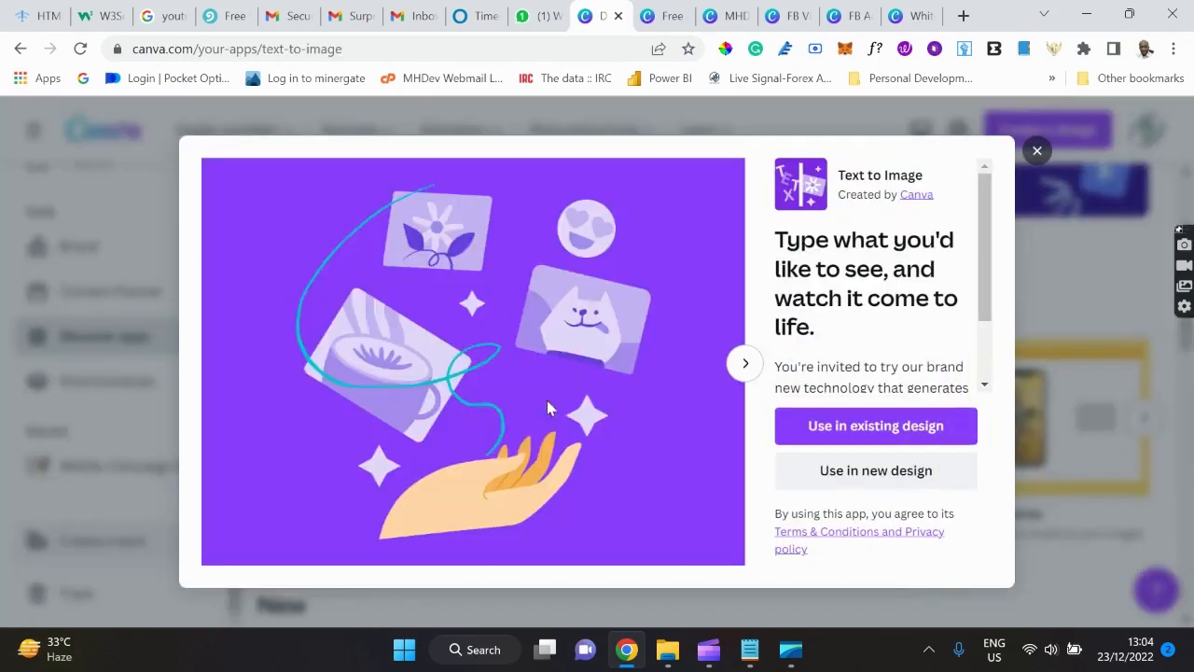
click(889, 438)
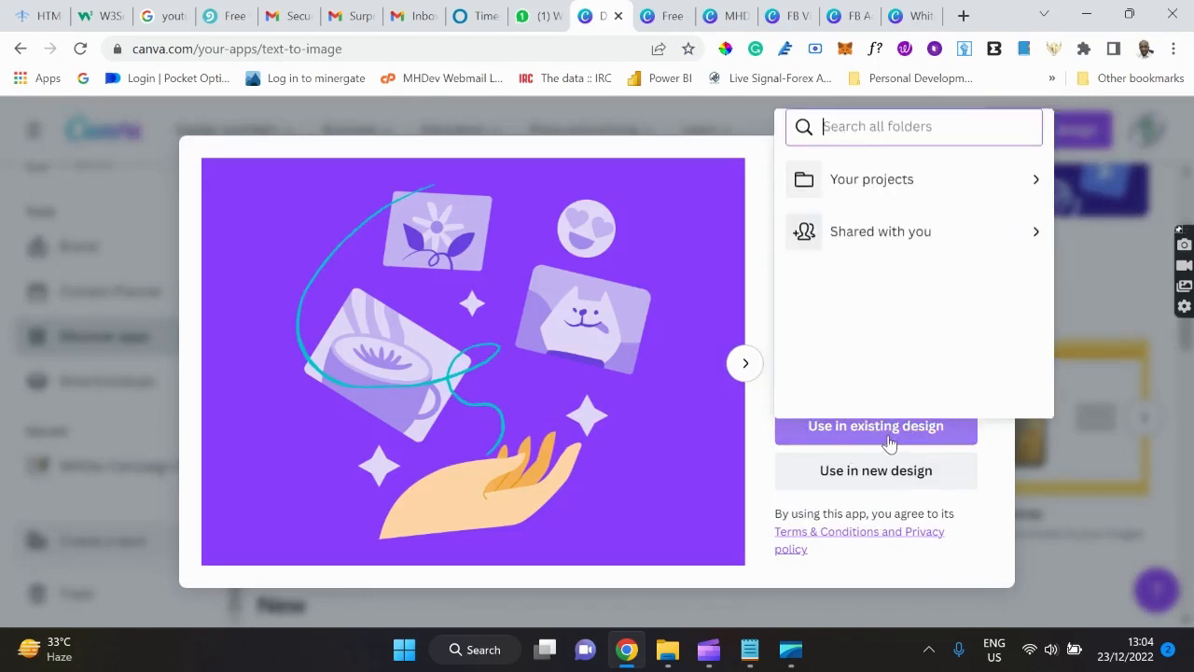
click(891, 186)
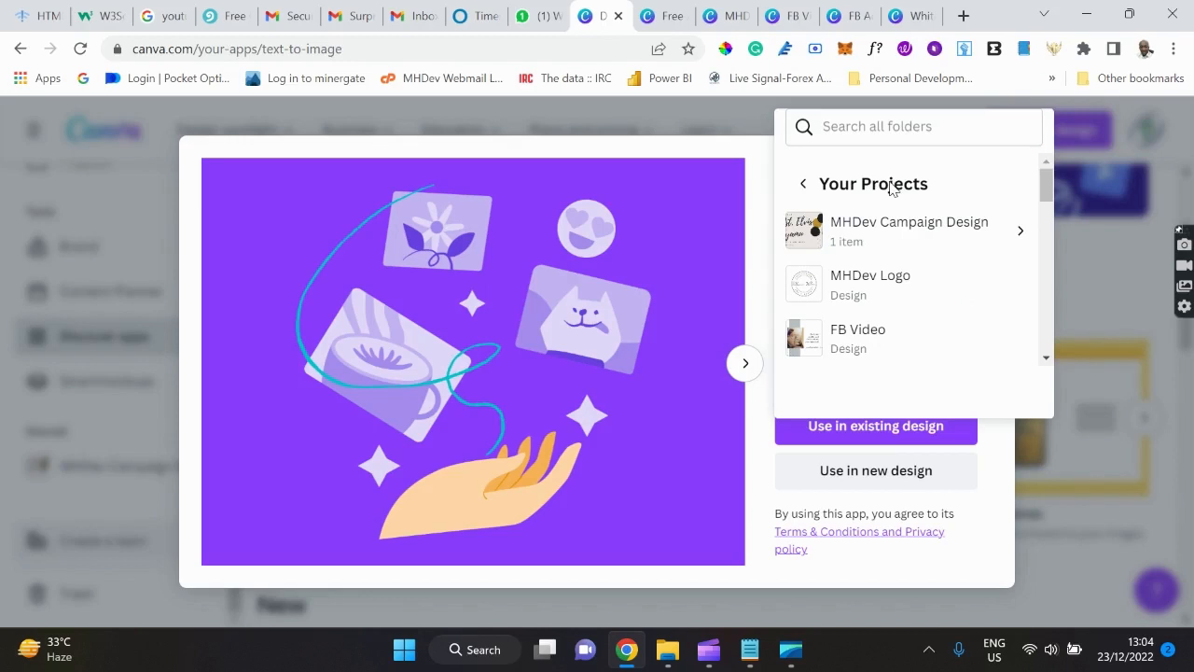
click(872, 292)
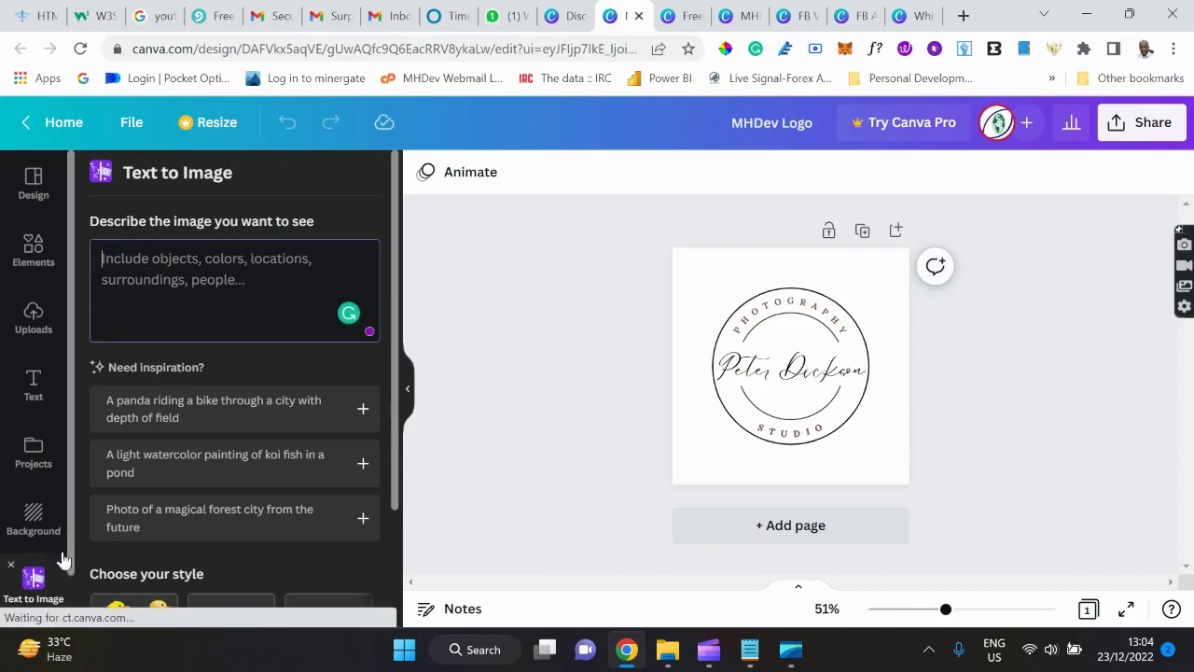
Enter 'camera' as the Text to Image prompt and generate four images.
scroll(51, 546, down, 1)
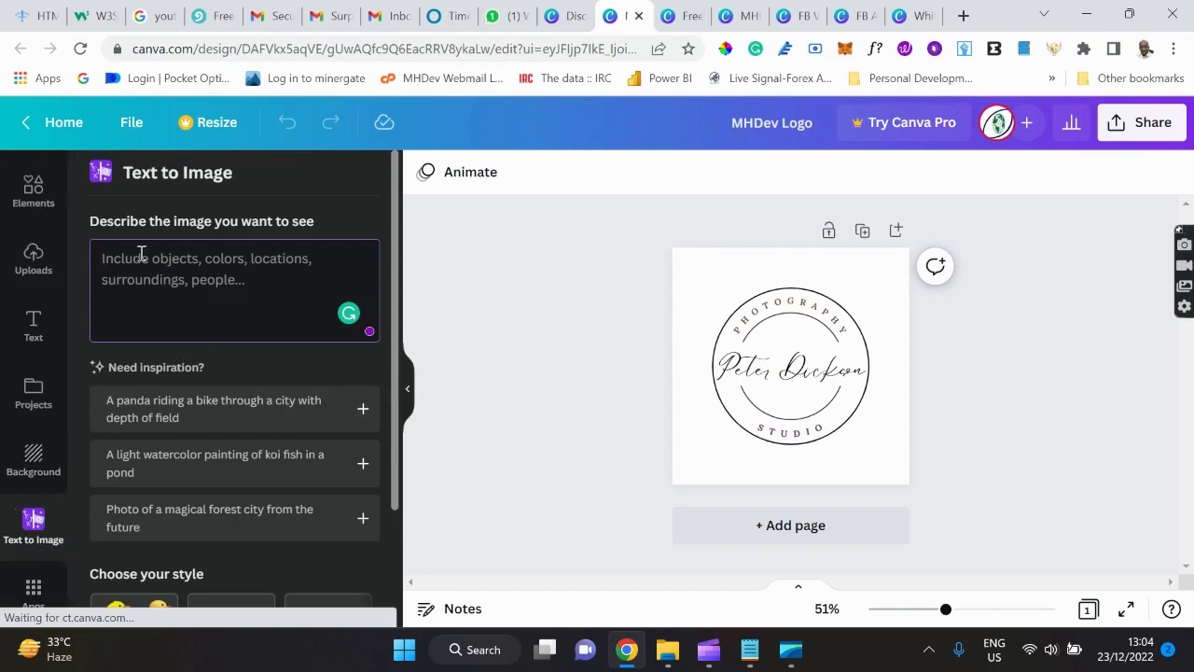
text(c)
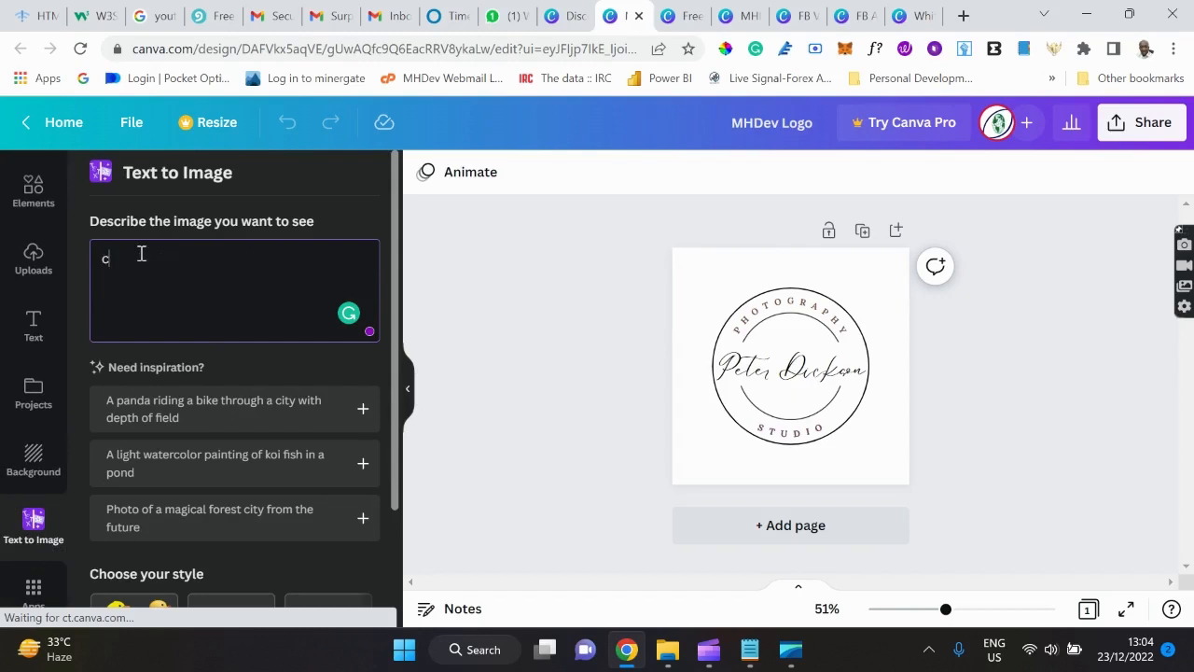
text(amera)
scroll(213, 289, down, 2)
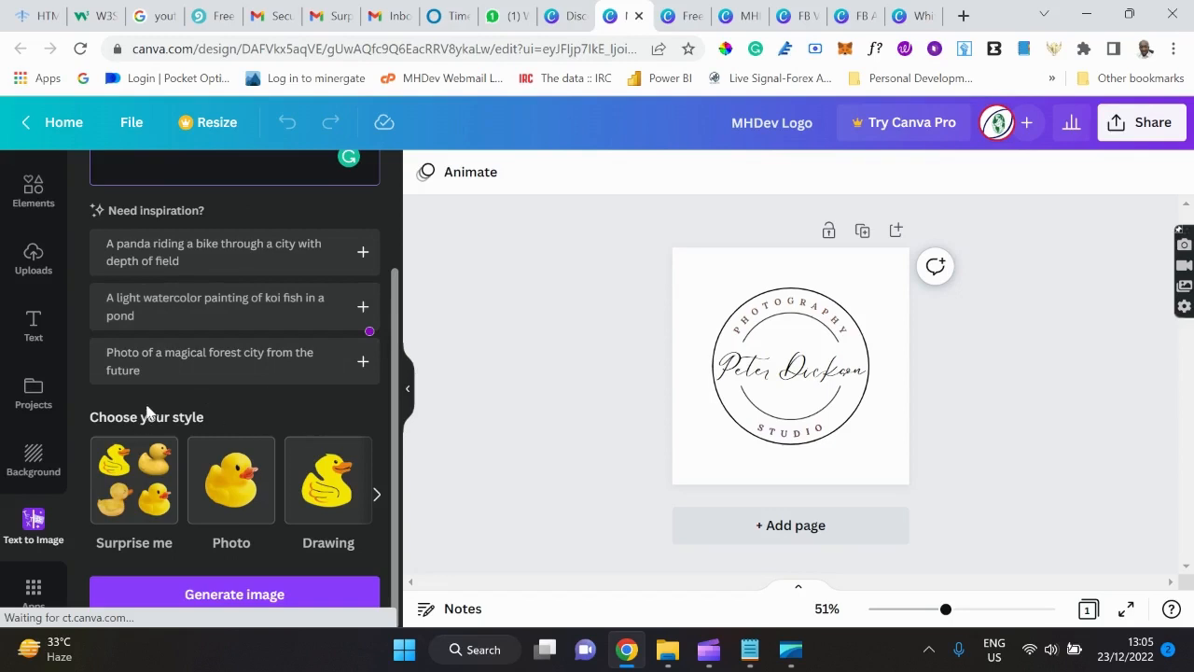
click(260, 594)
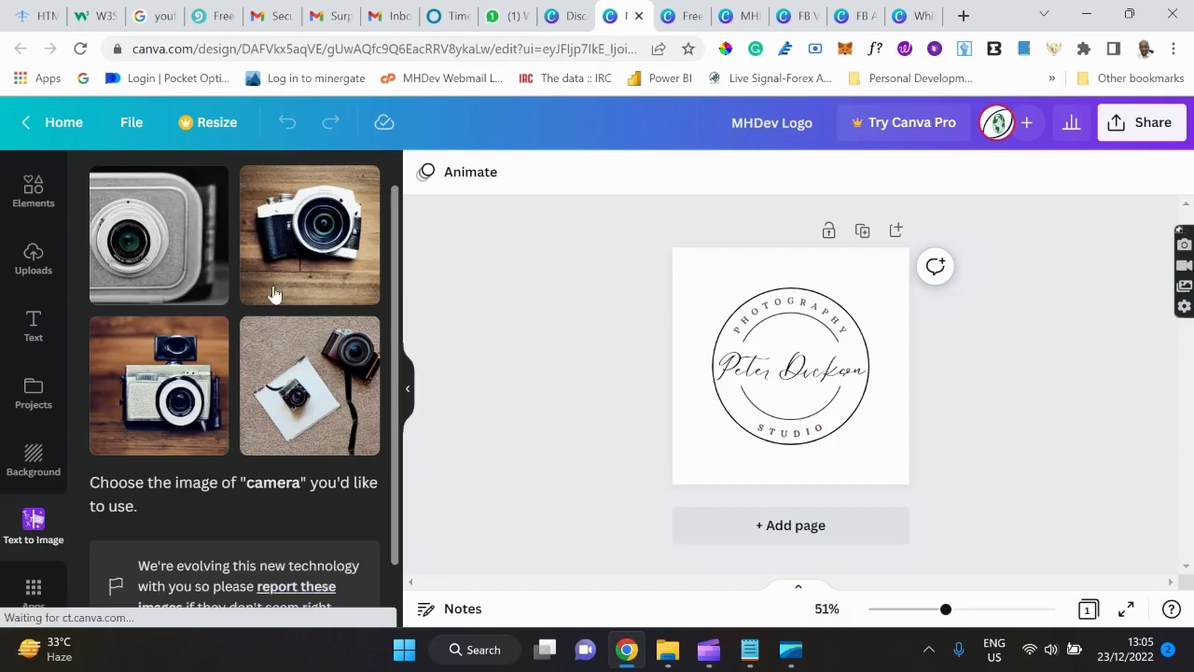
click(308, 237)
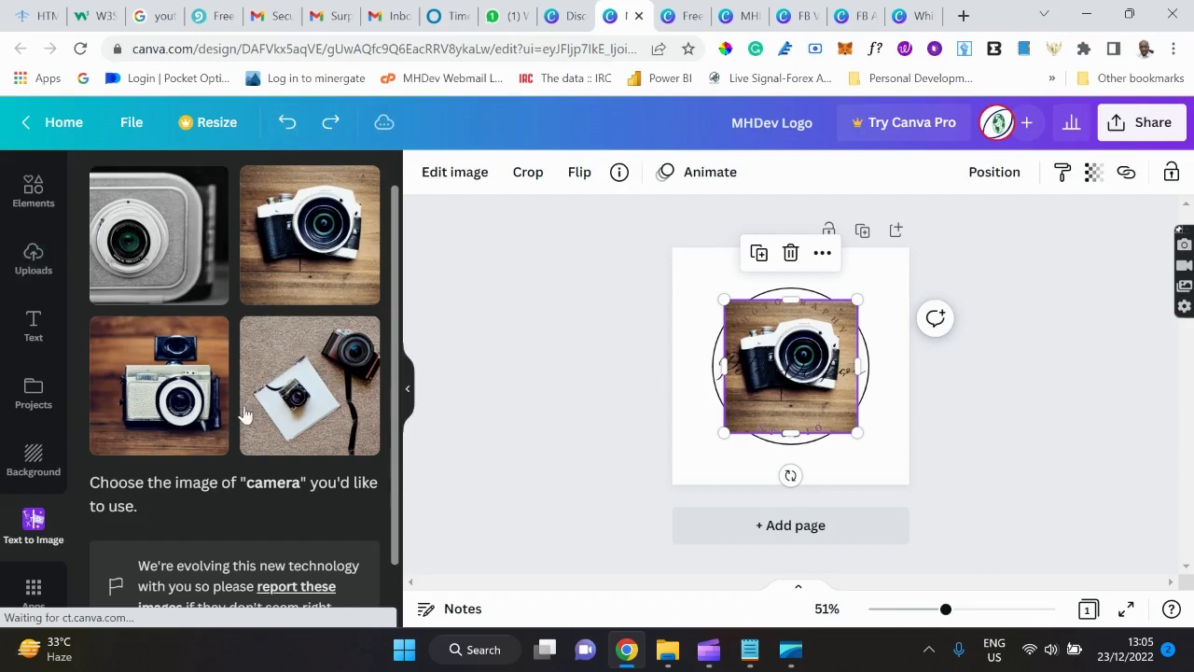
click(286, 130)
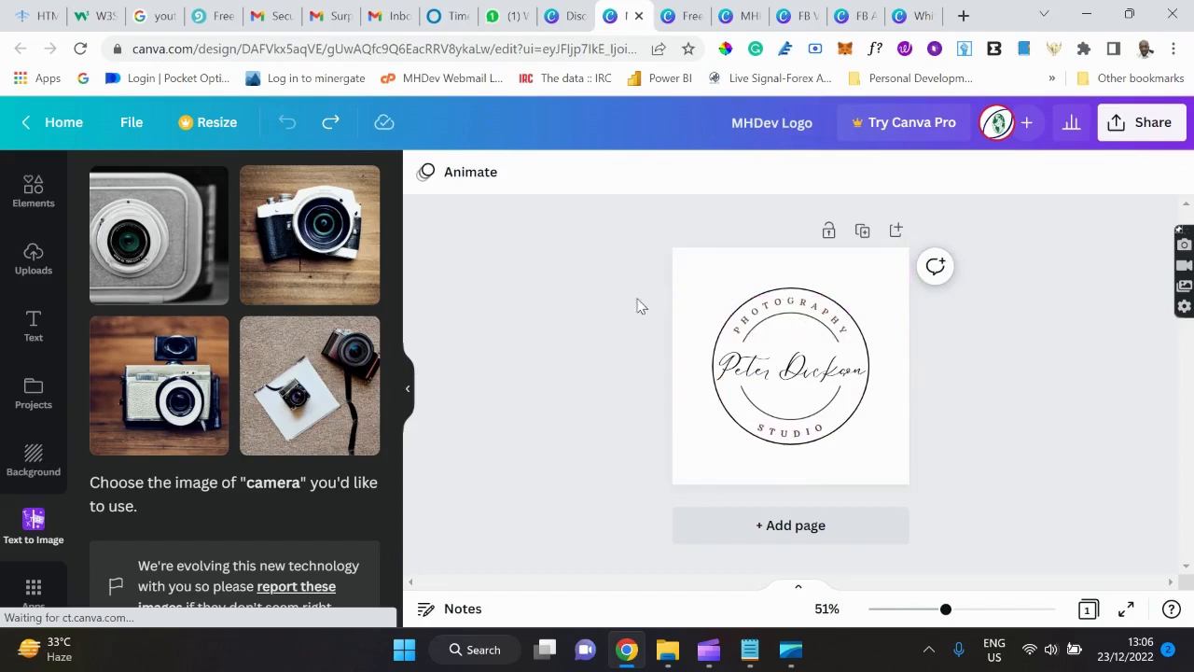
Switch to the White And Green Professional Company Letterhead and scroll through its three pages.
click(917, 18)
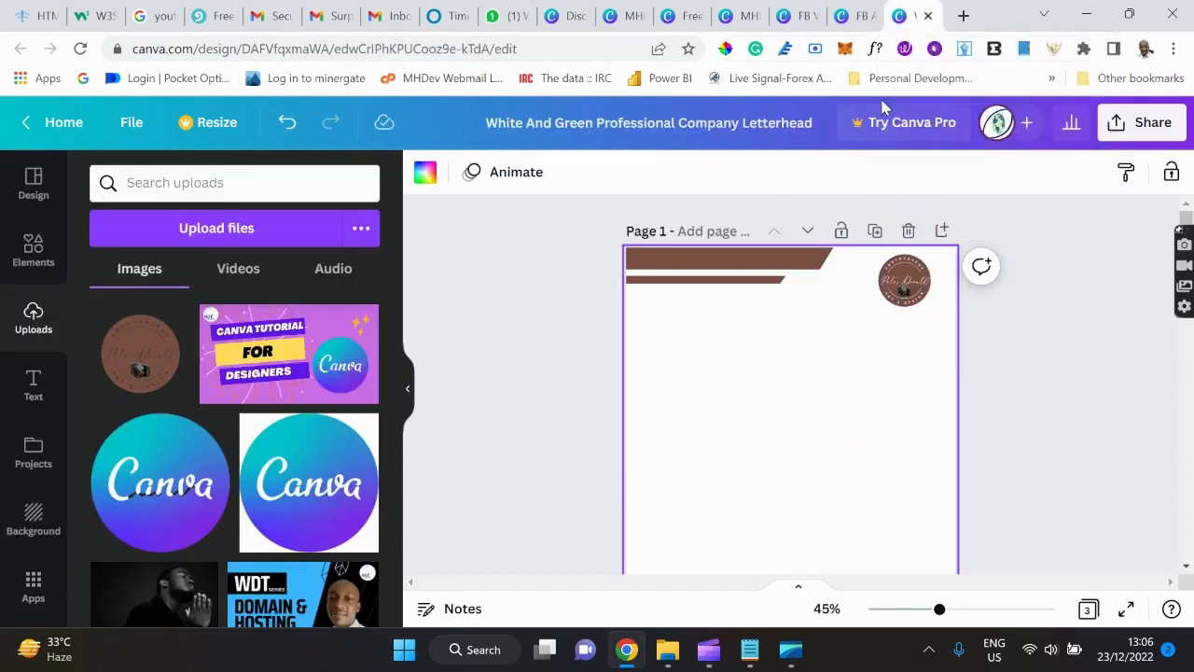
scroll(1017, 364, down, 3)
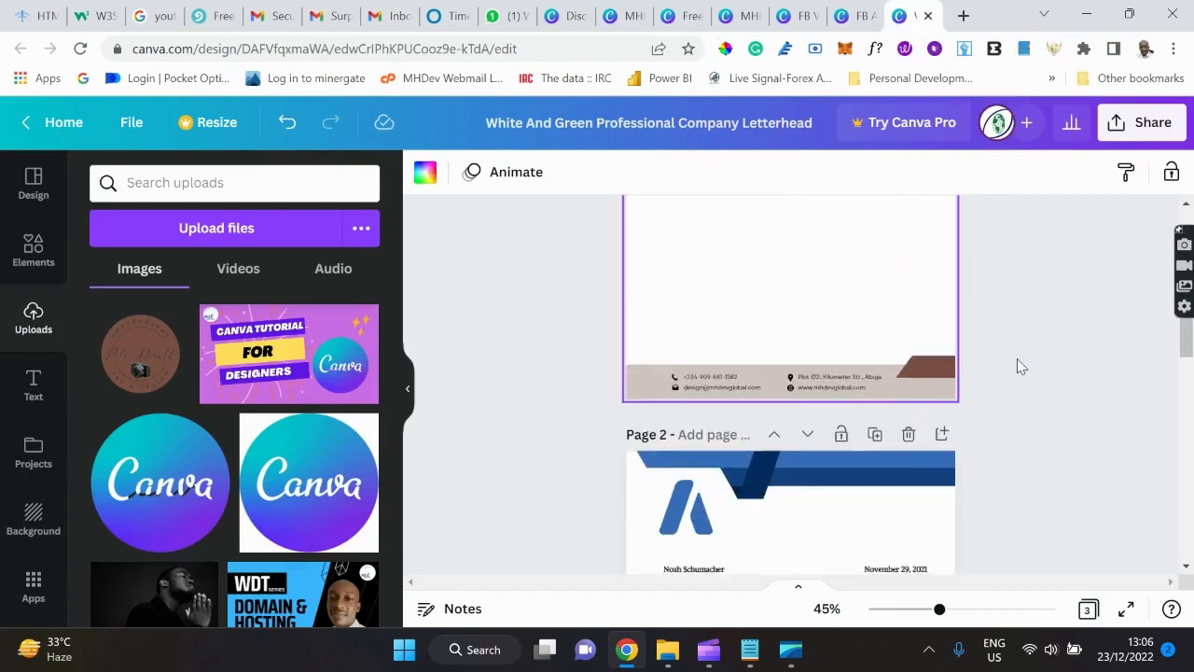
scroll(1017, 359, down, 8)
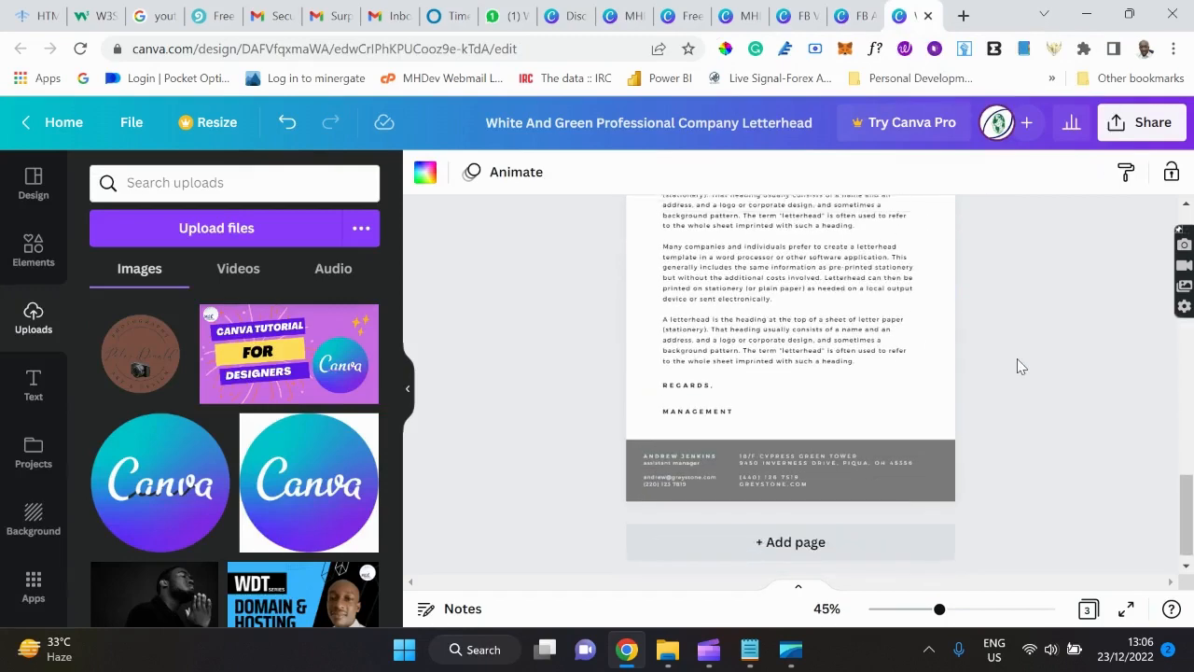
scroll(1019, 366, up, 10)
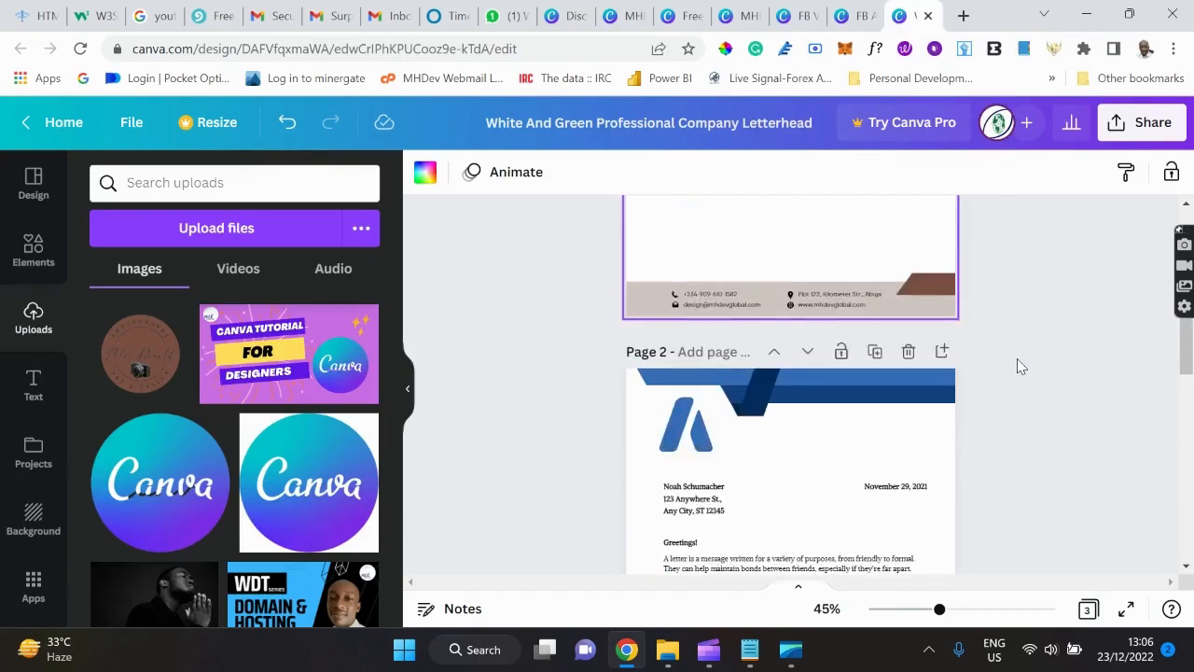
scroll(1017, 366, up, 5)
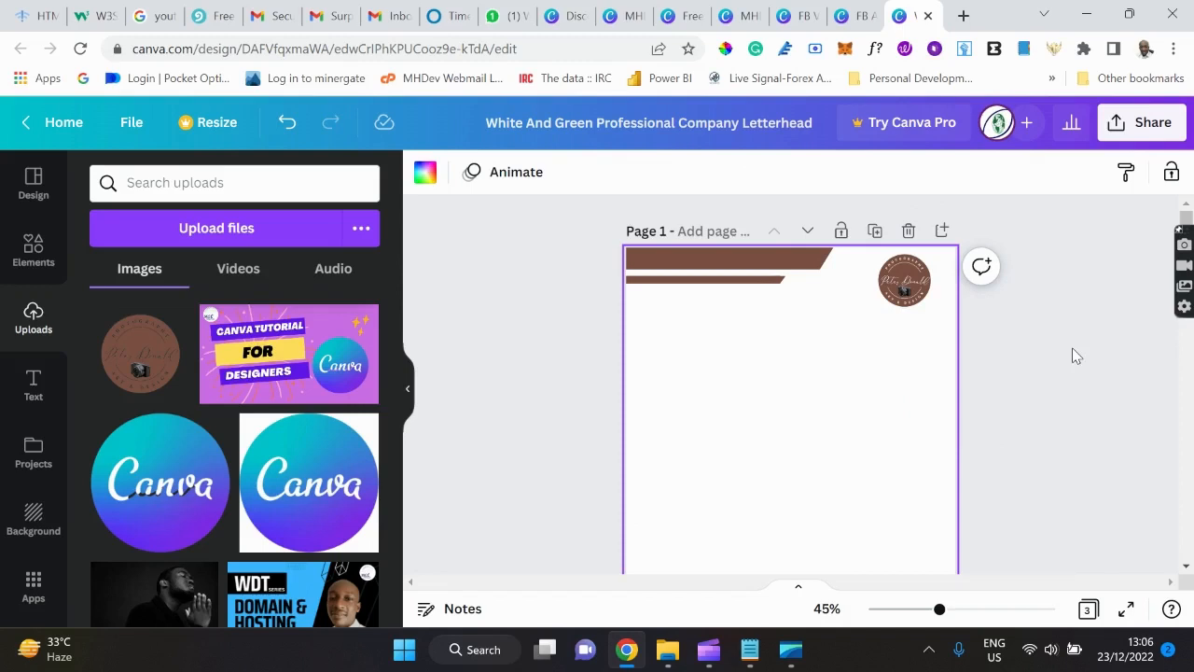
Set the letterhead's access to Anyone with the link, copy the link, and review permissions.
click(1142, 129)
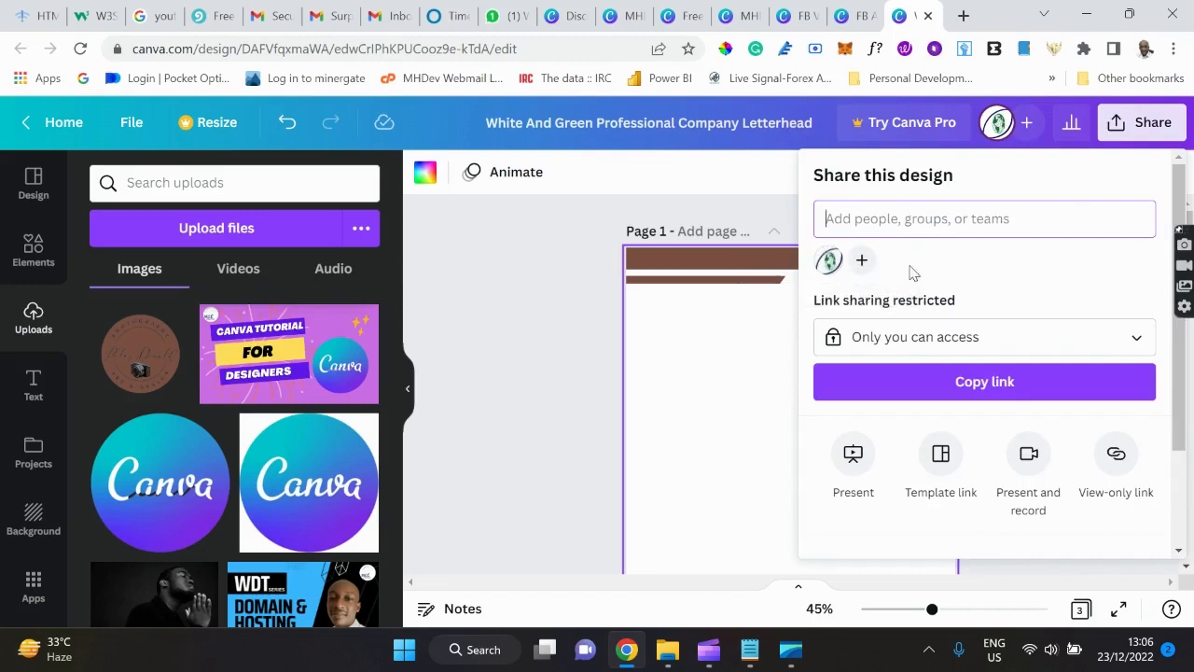
scroll(963, 267, down, 1)
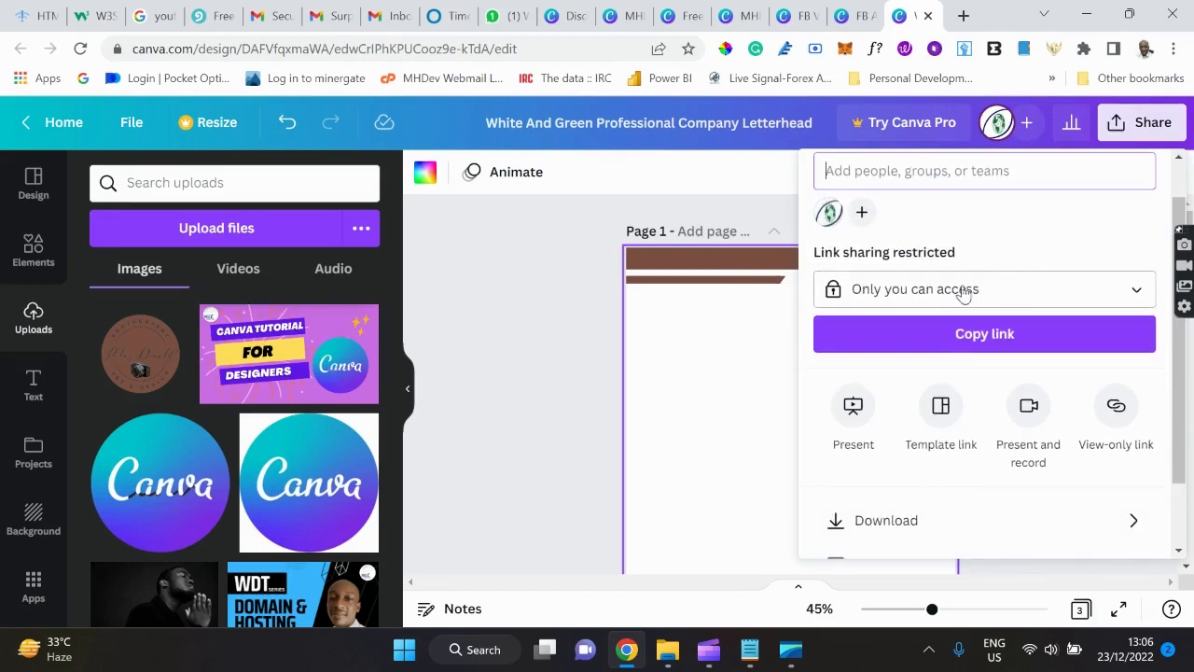
click(1041, 298)
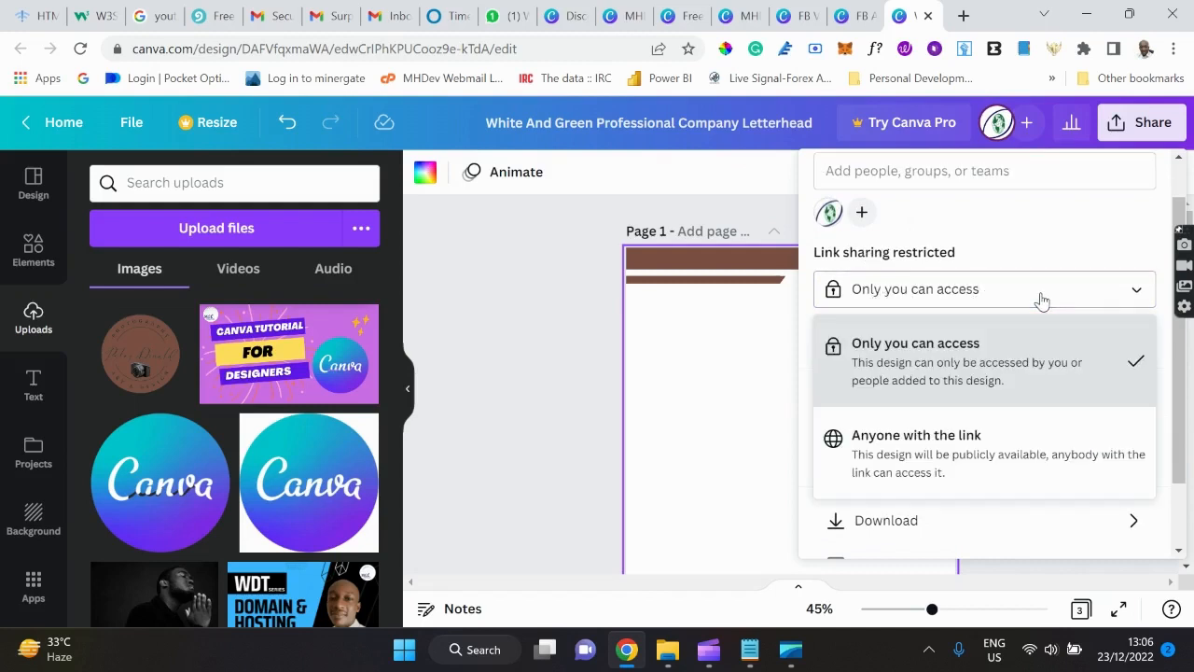
click(941, 450)
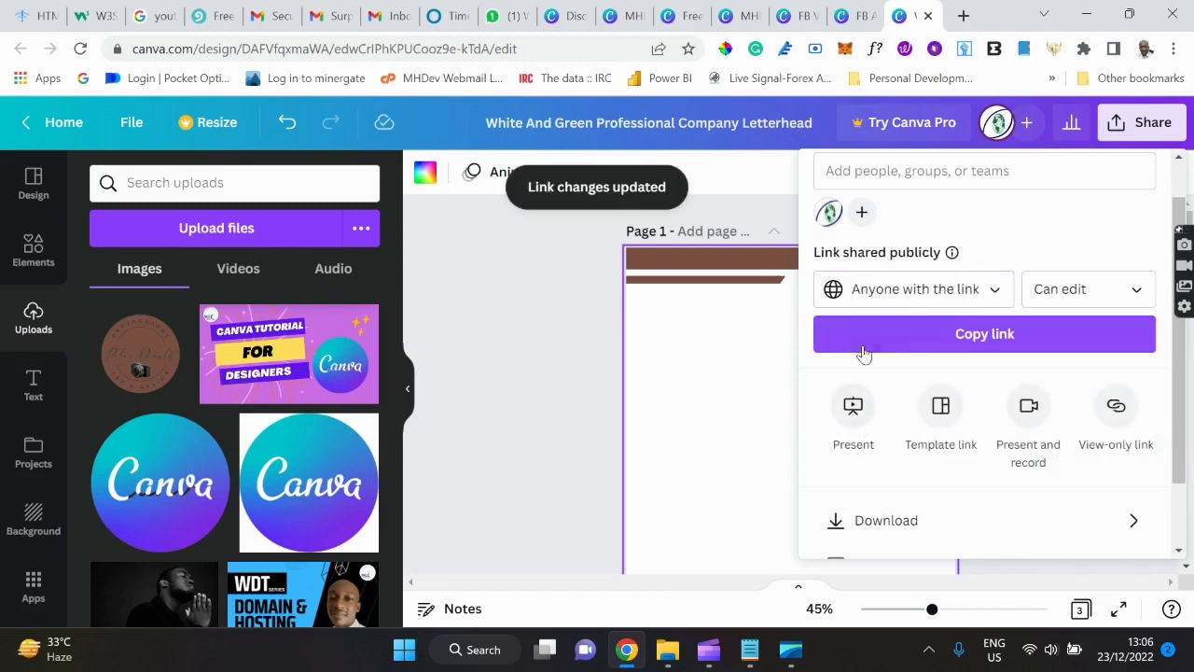
click(935, 341)
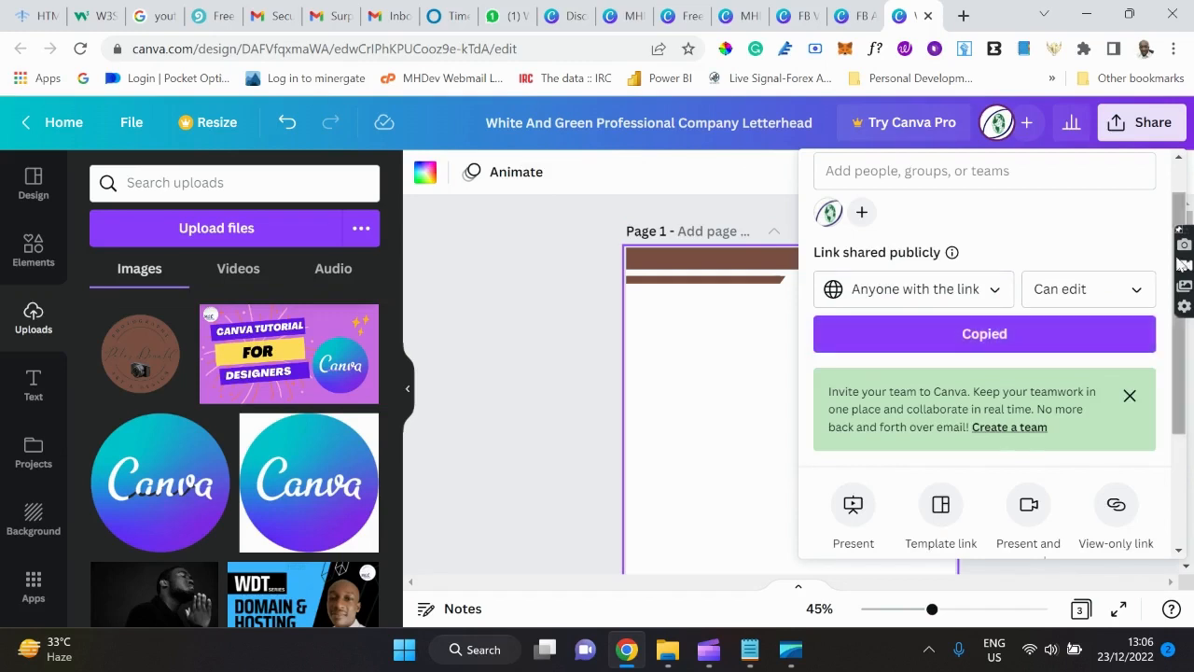
click(1135, 293)
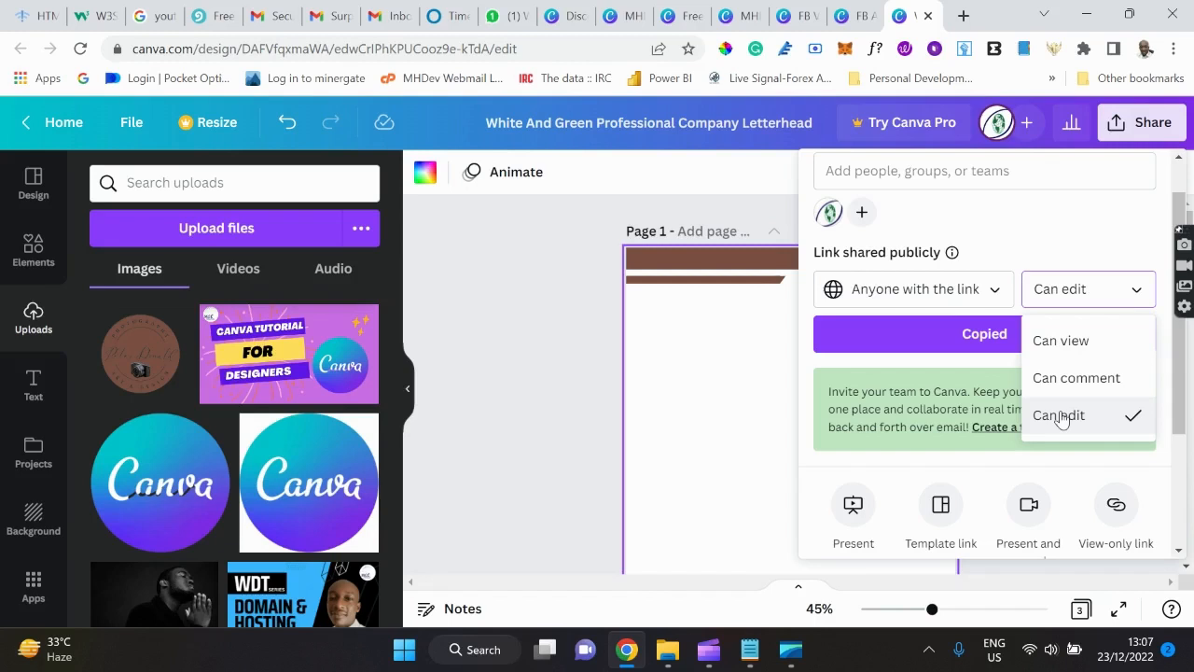
Restrict the letterhead's share link to Only you and bring up its Download settings.
click(996, 291)
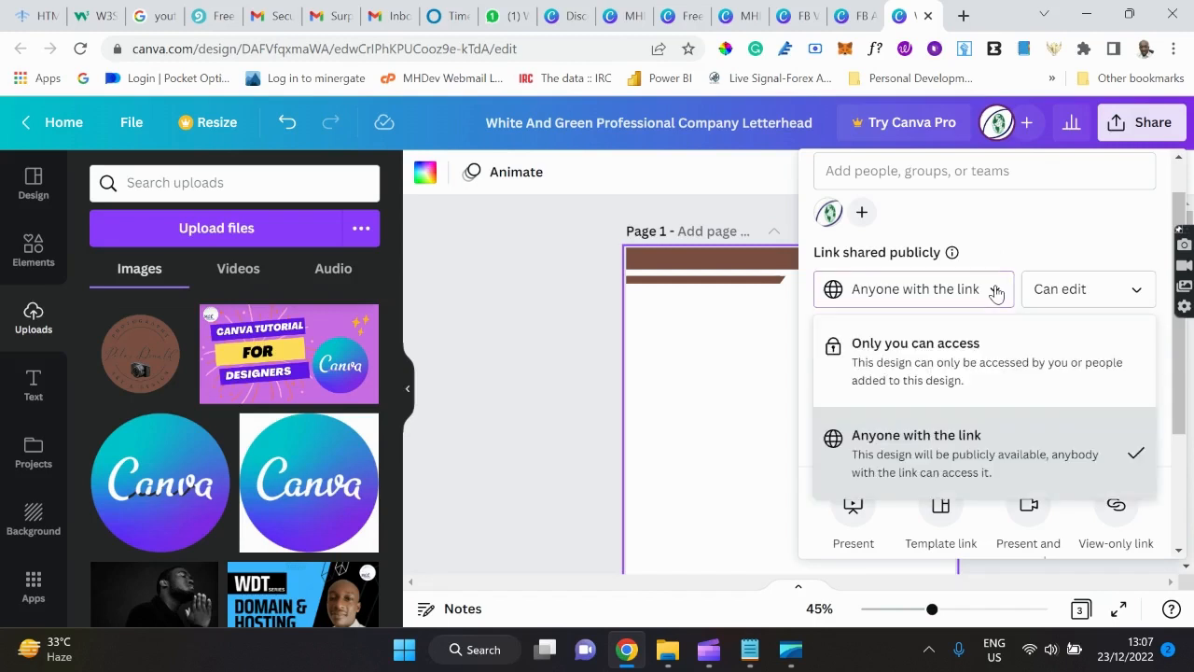
click(928, 347)
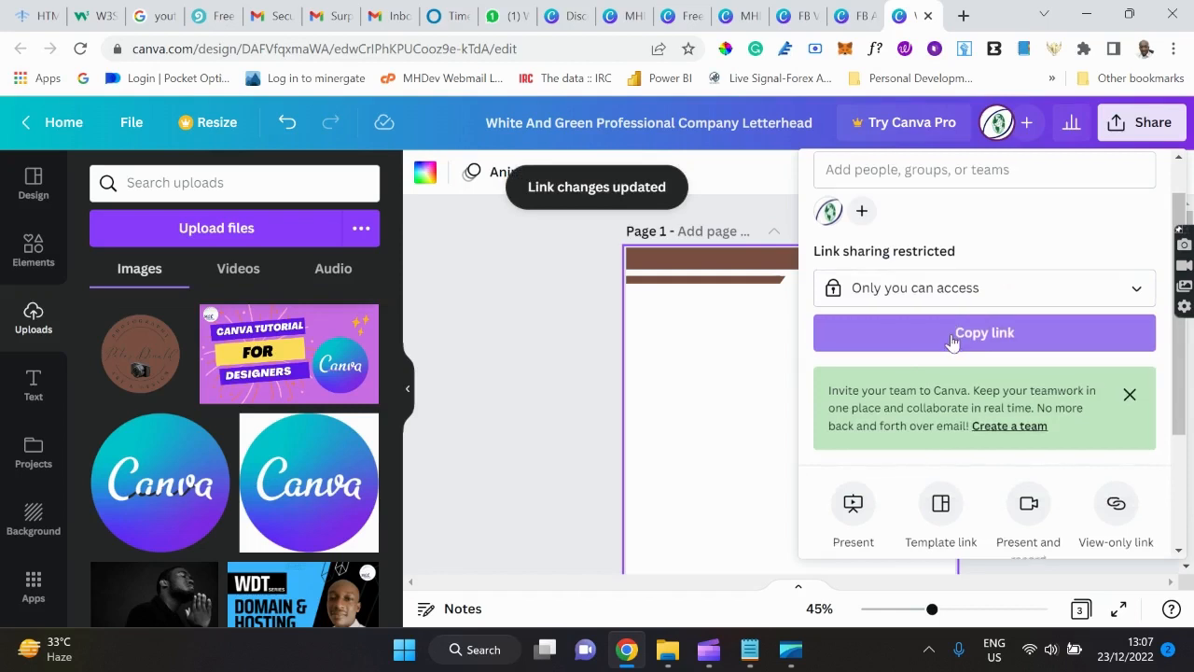
scroll(936, 343, down, 3)
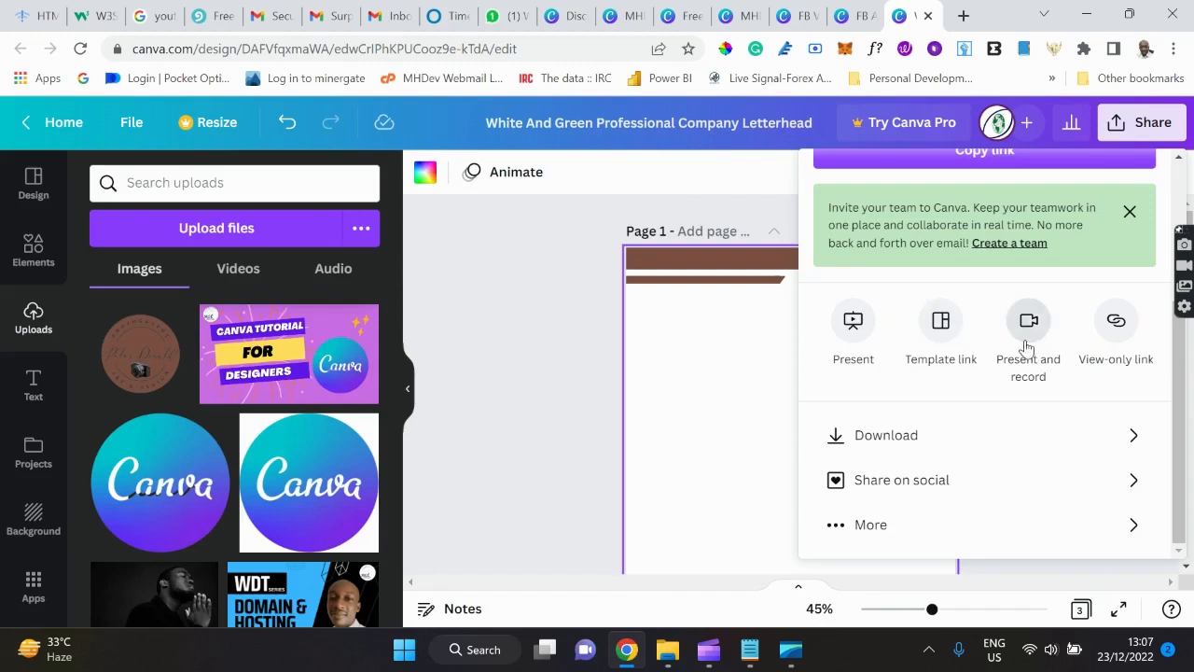
click(898, 437)
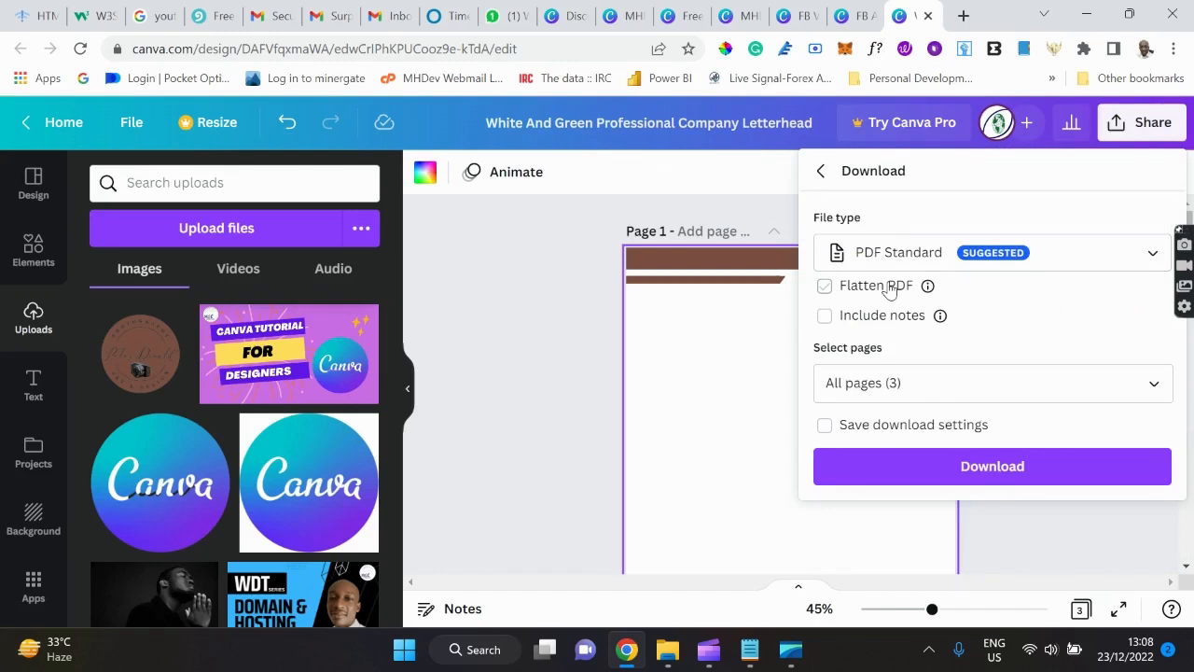
click(1138, 260)
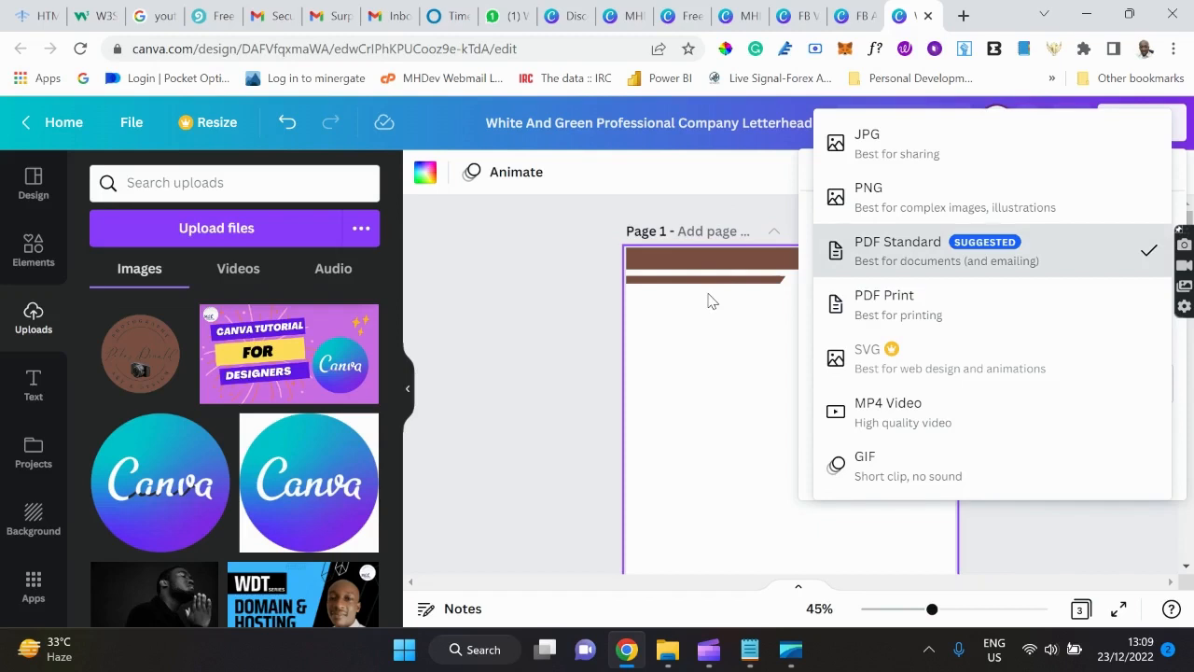
click(877, 252)
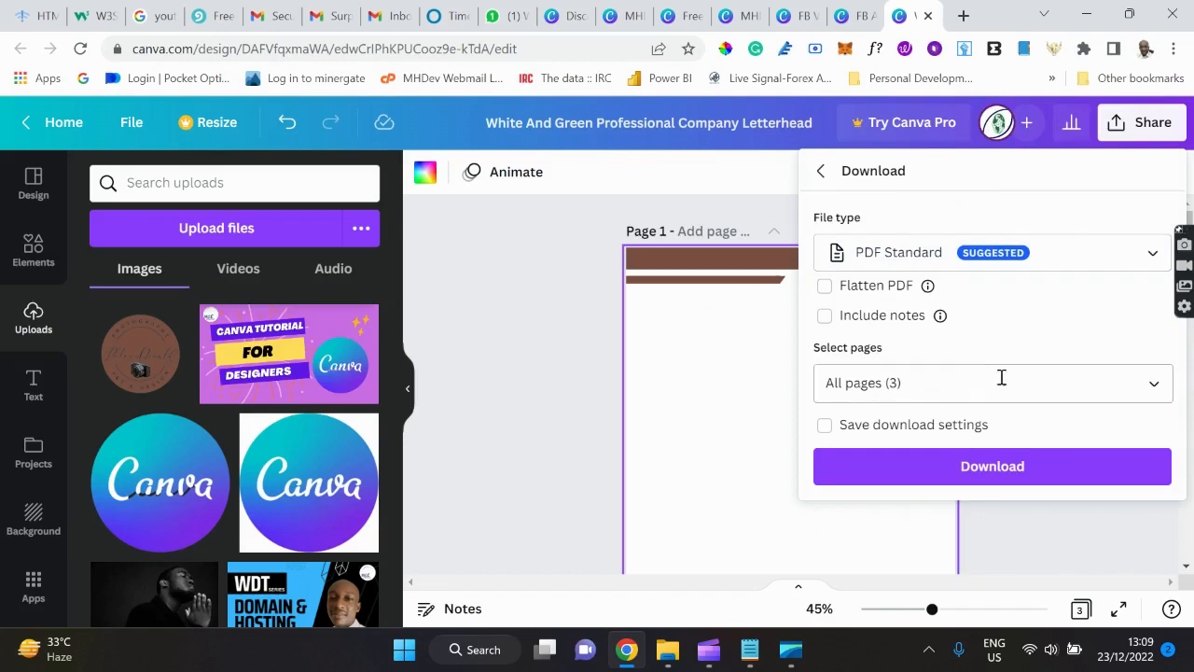
Download only page 1 of the letterhead as a PDF Standard file.
click(904, 384)
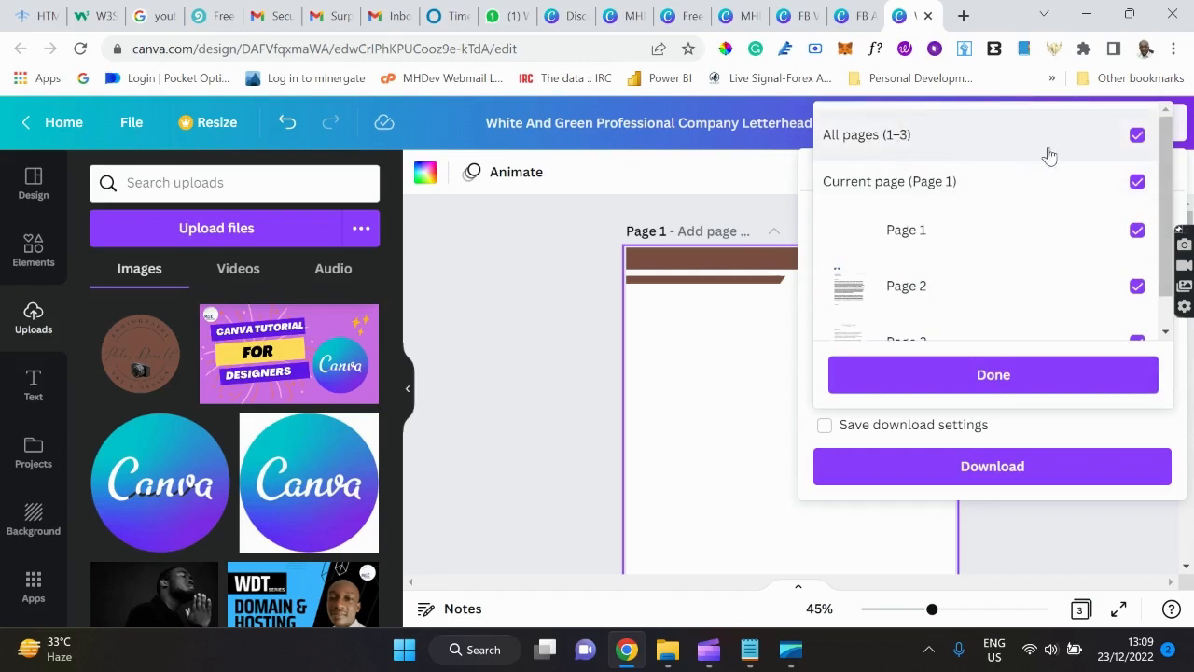
click(1136, 139)
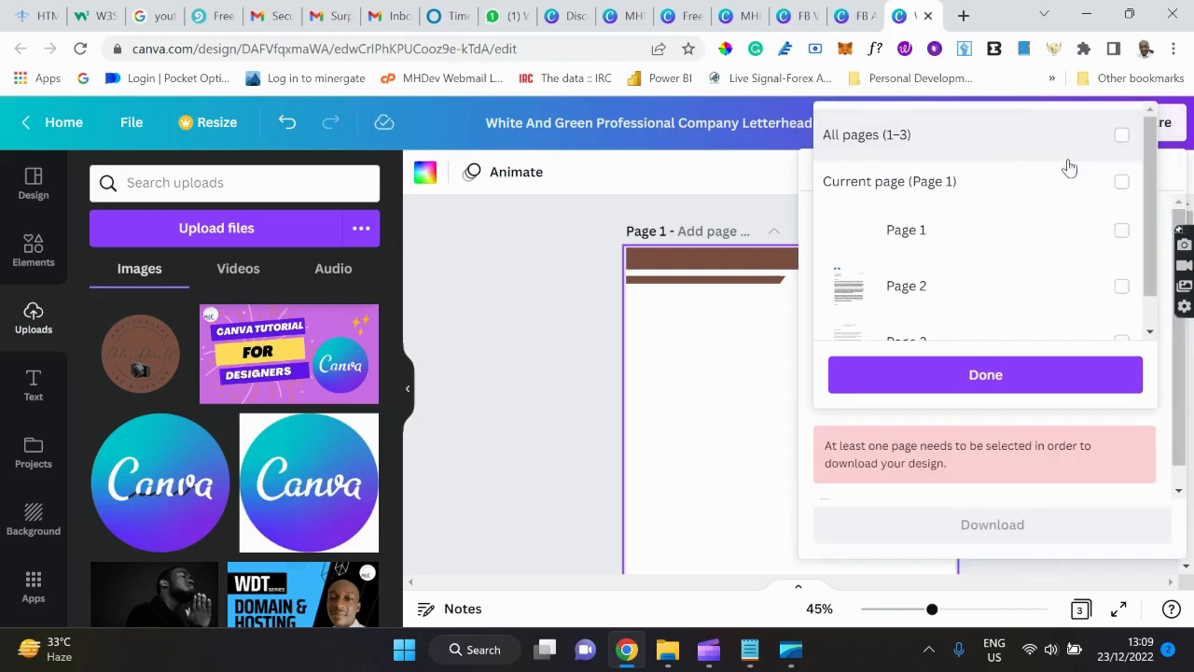
click(1107, 243)
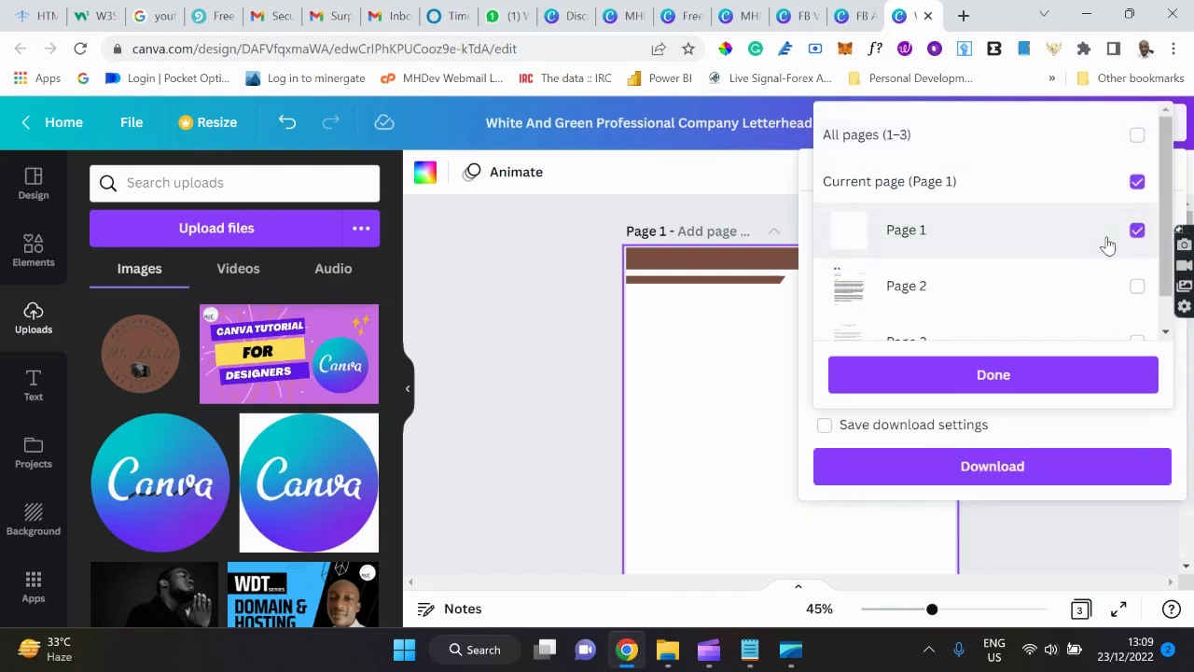
click(1031, 377)
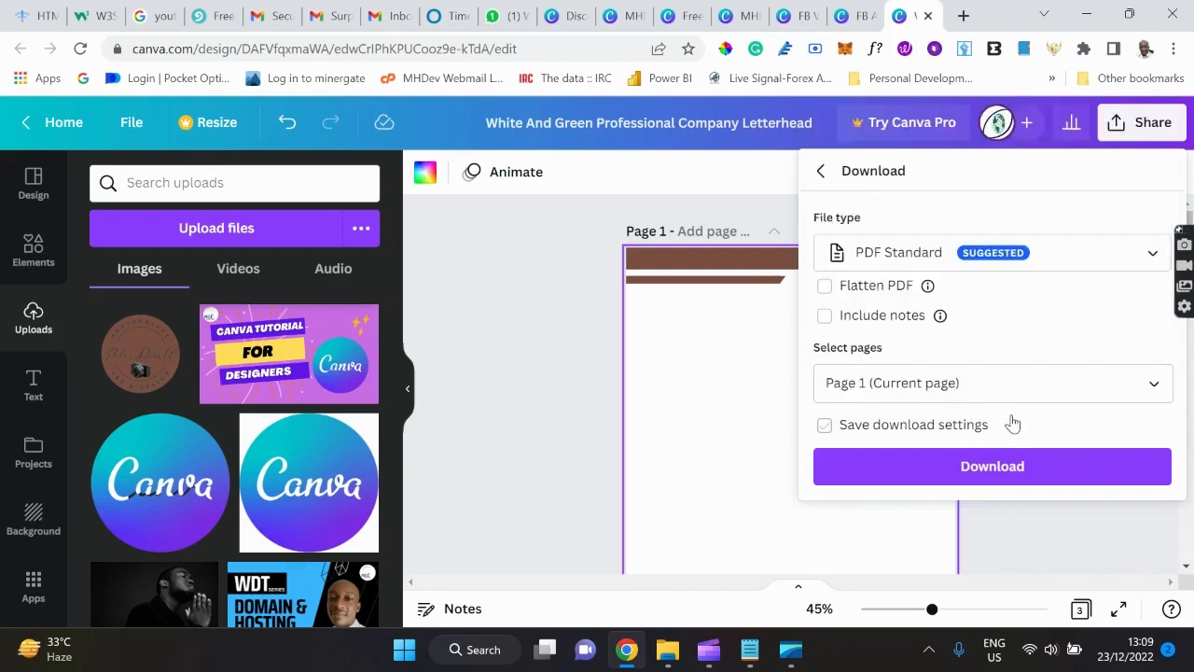
click(1036, 471)
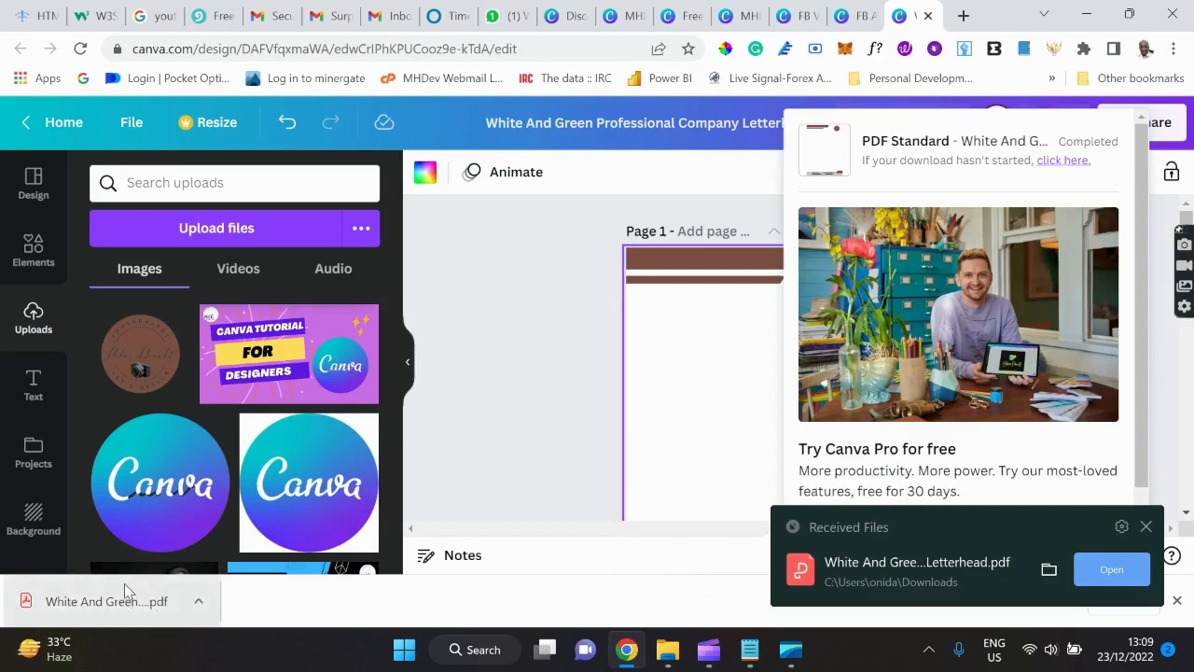
click(539, 357)
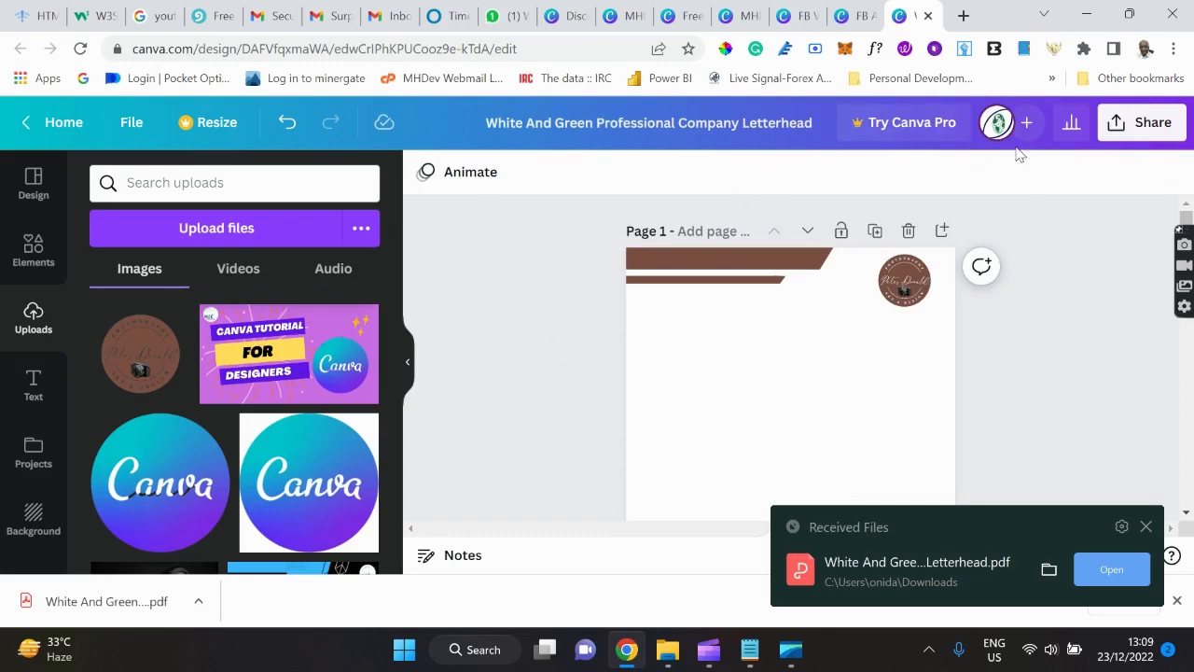
In the FB Ad_Biz Webinar design, expand the Share options and choose Save to folder.
click(847, 19)
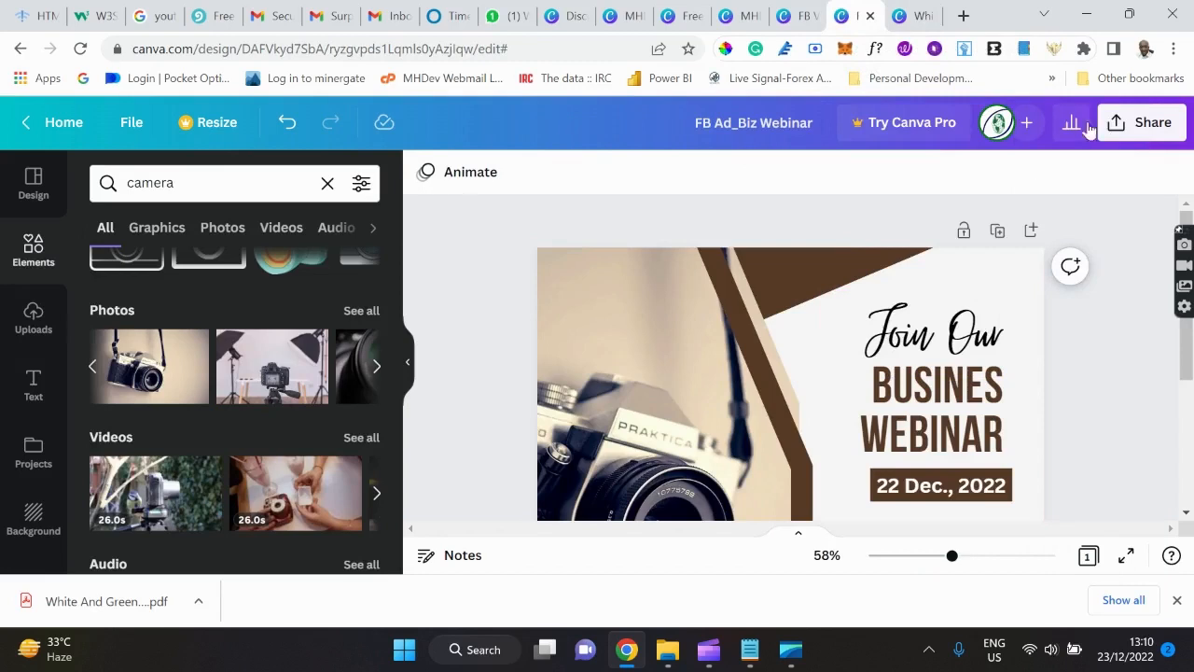
click(1140, 128)
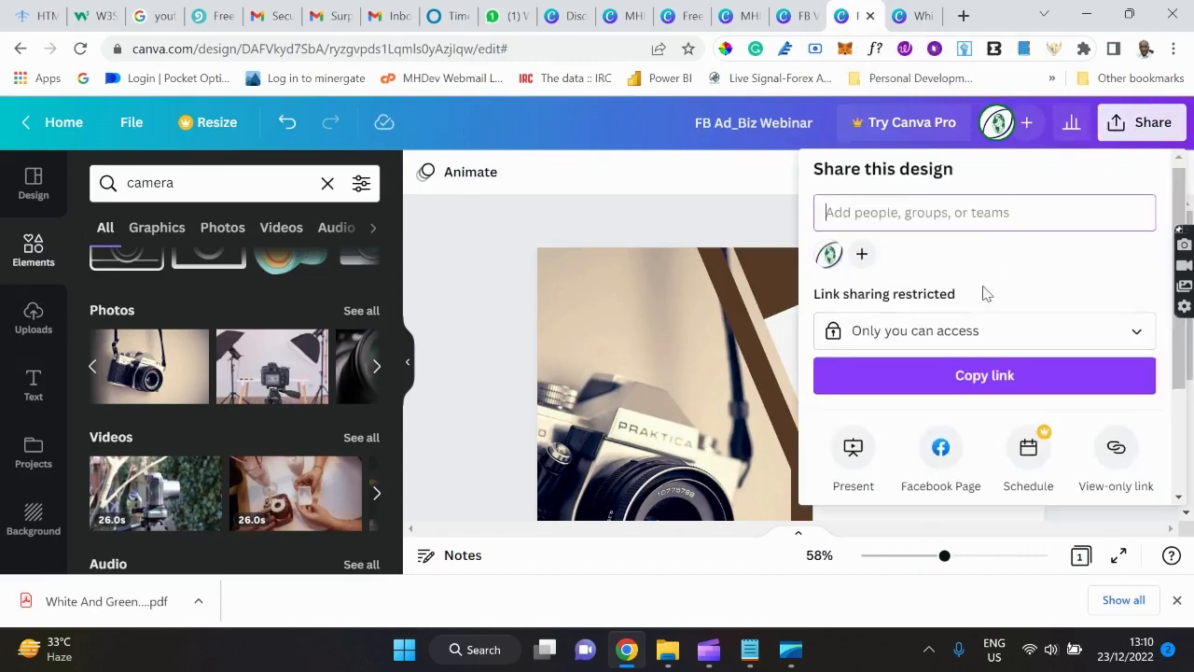
scroll(986, 294, down, 2)
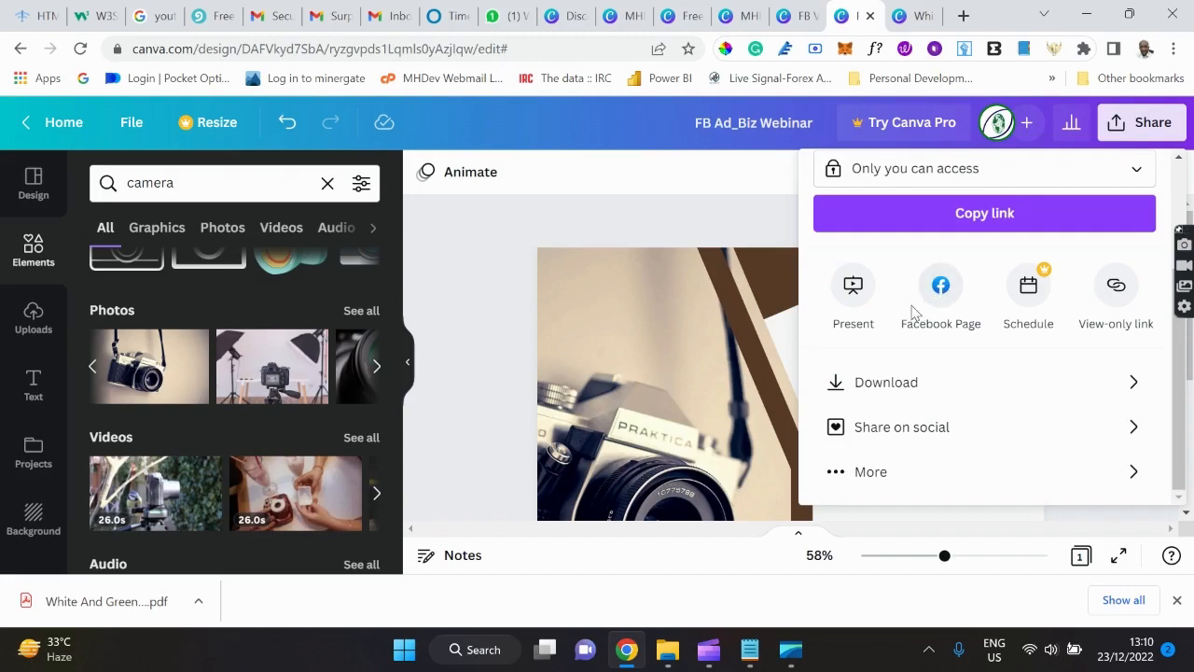
click(899, 485)
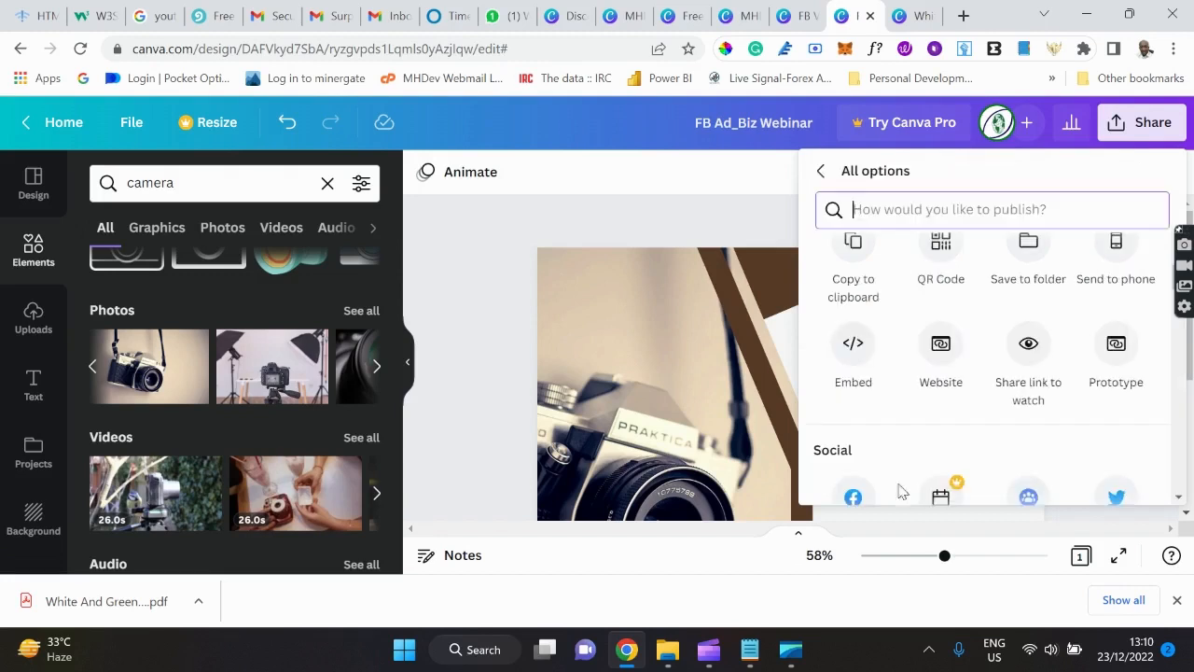
scroll(951, 354, up, 1)
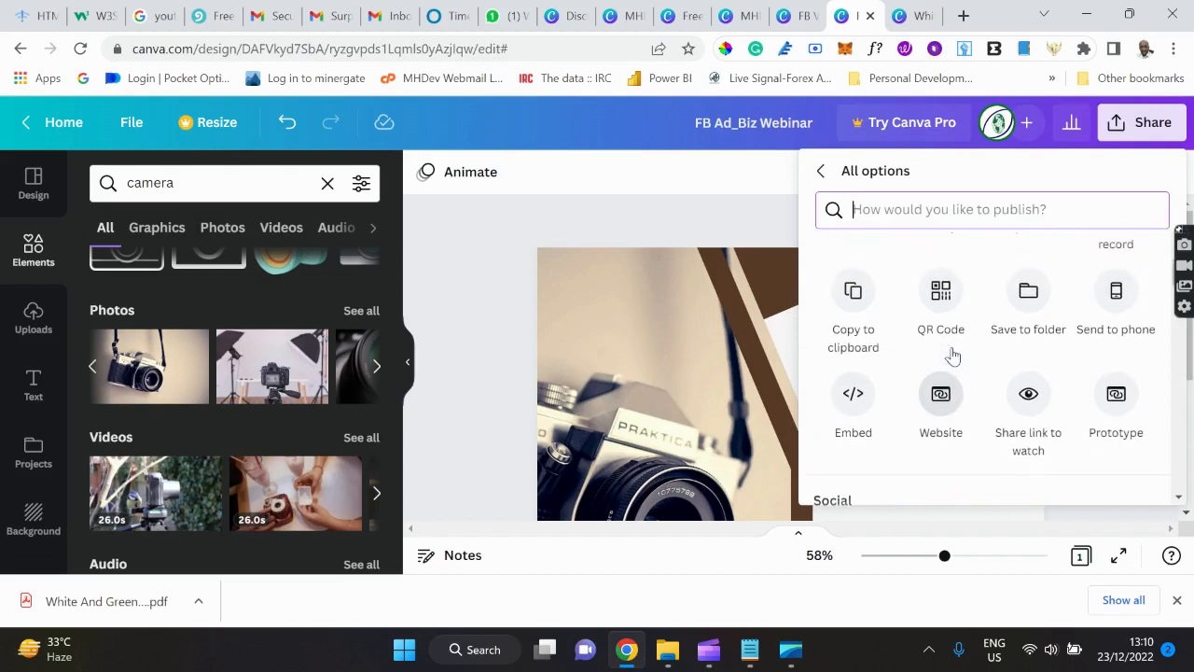
scroll(953, 355, up, 1)
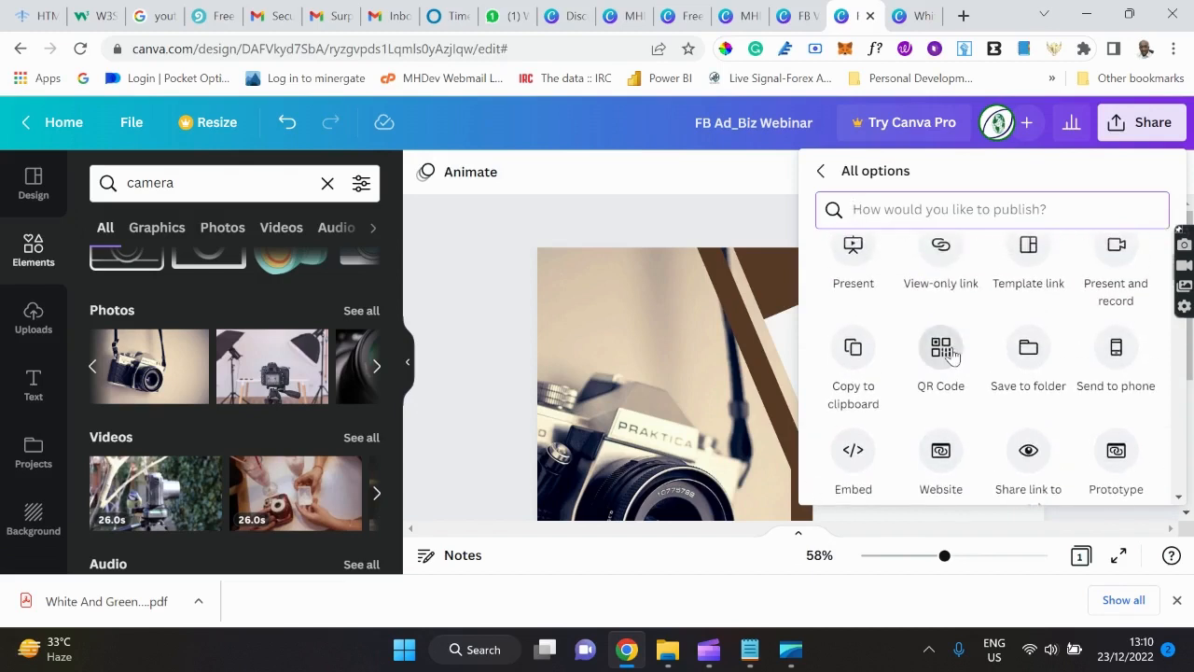
scroll(953, 354, down, 1)
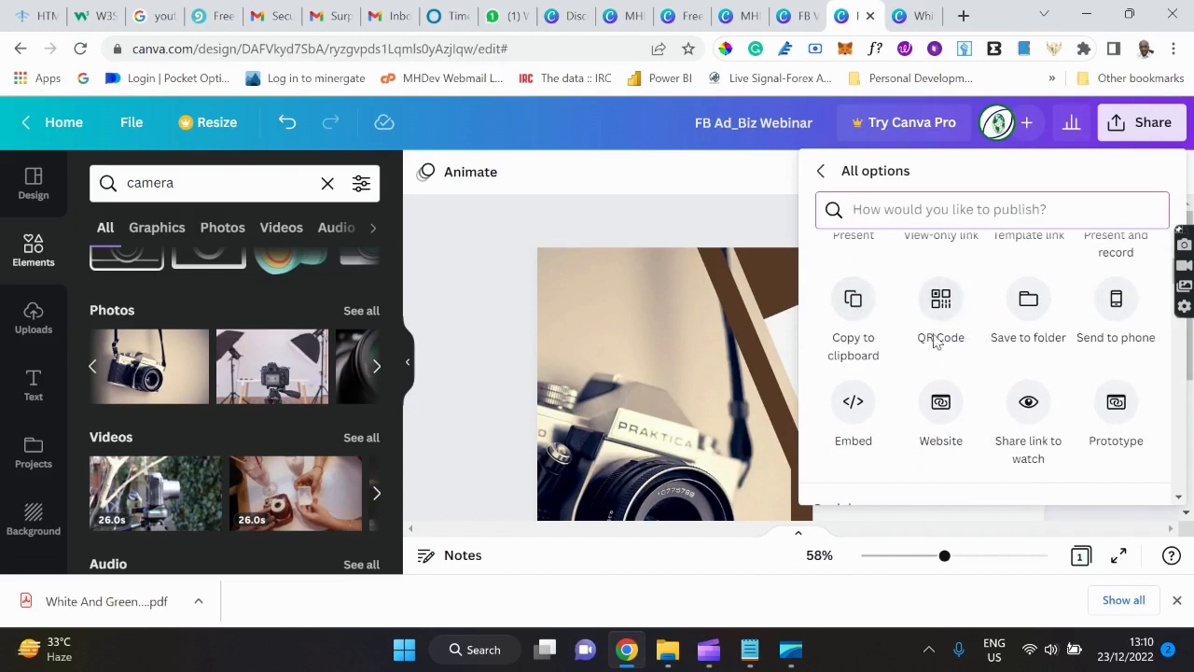
click(1034, 310)
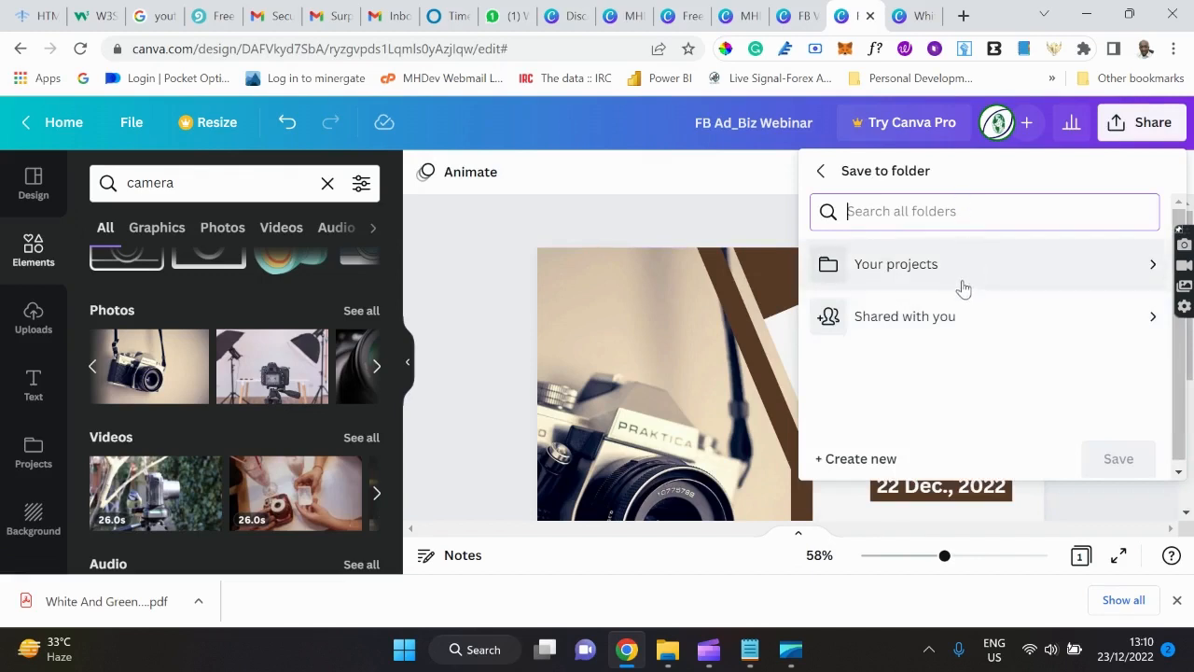
Browse the webinar ad's publishing destinations and try LinkedIn Profile, then cancel it.
click(820, 171)
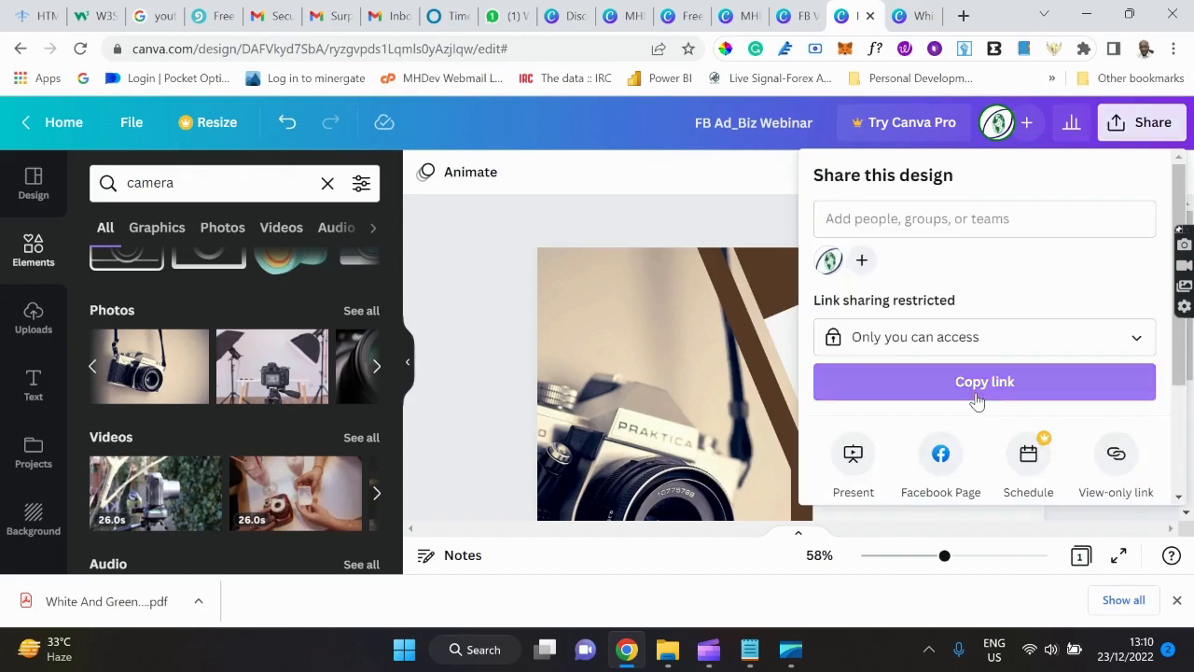
scroll(975, 397, down, 2)
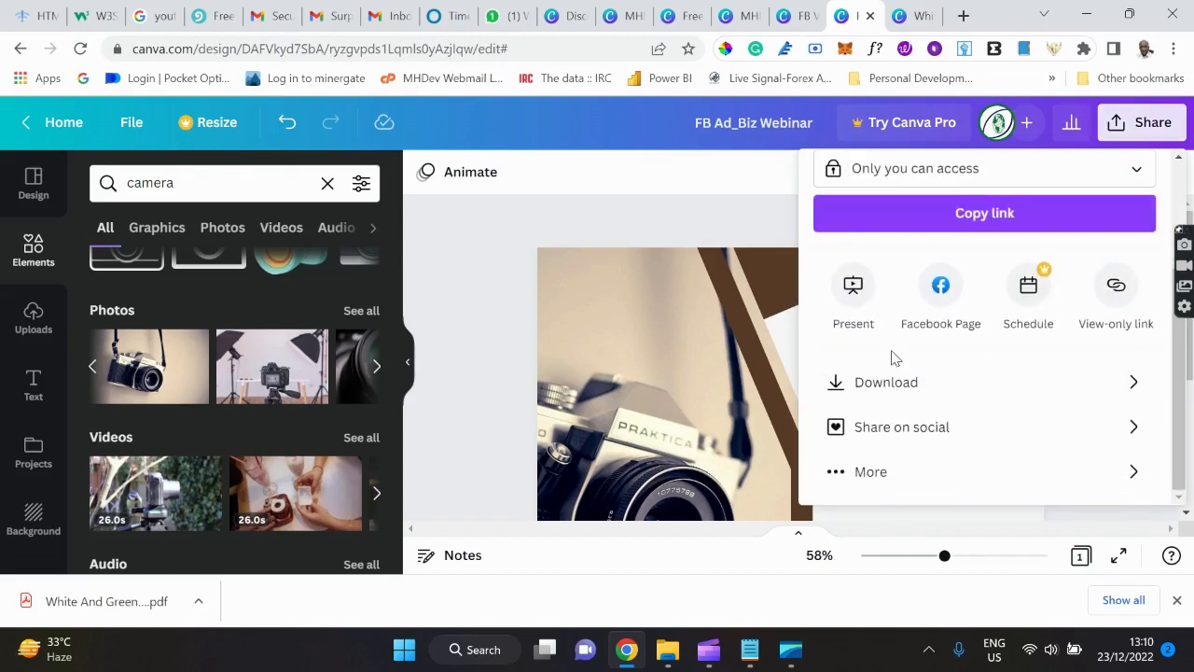
click(880, 481)
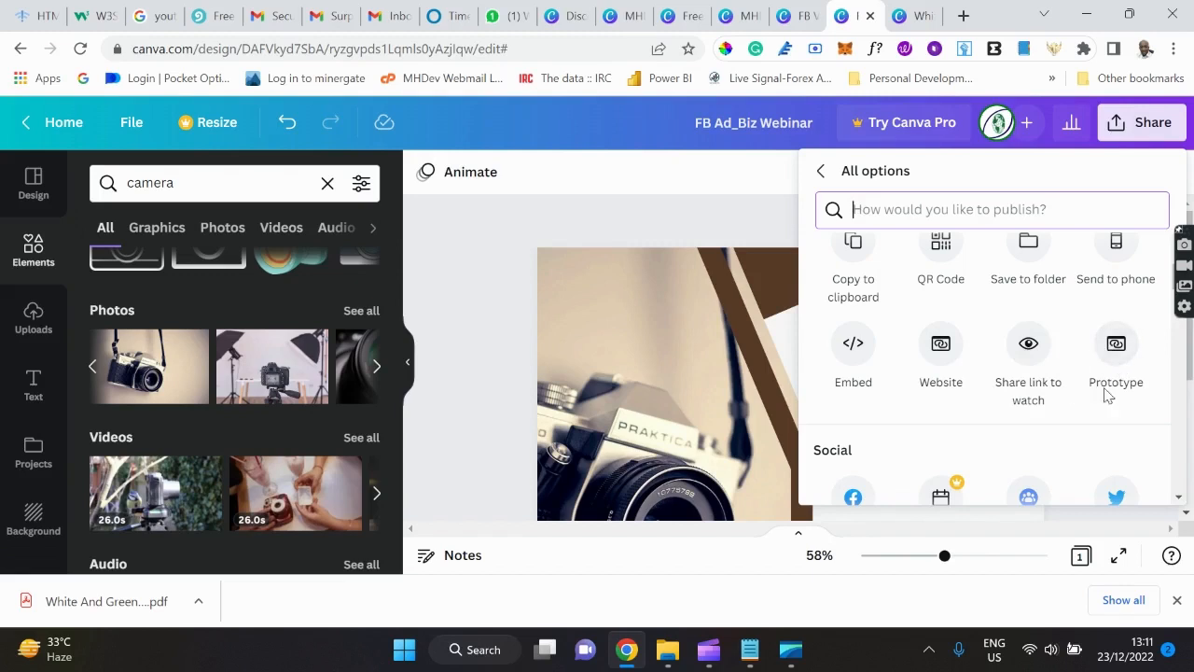
scroll(978, 365, down, 1)
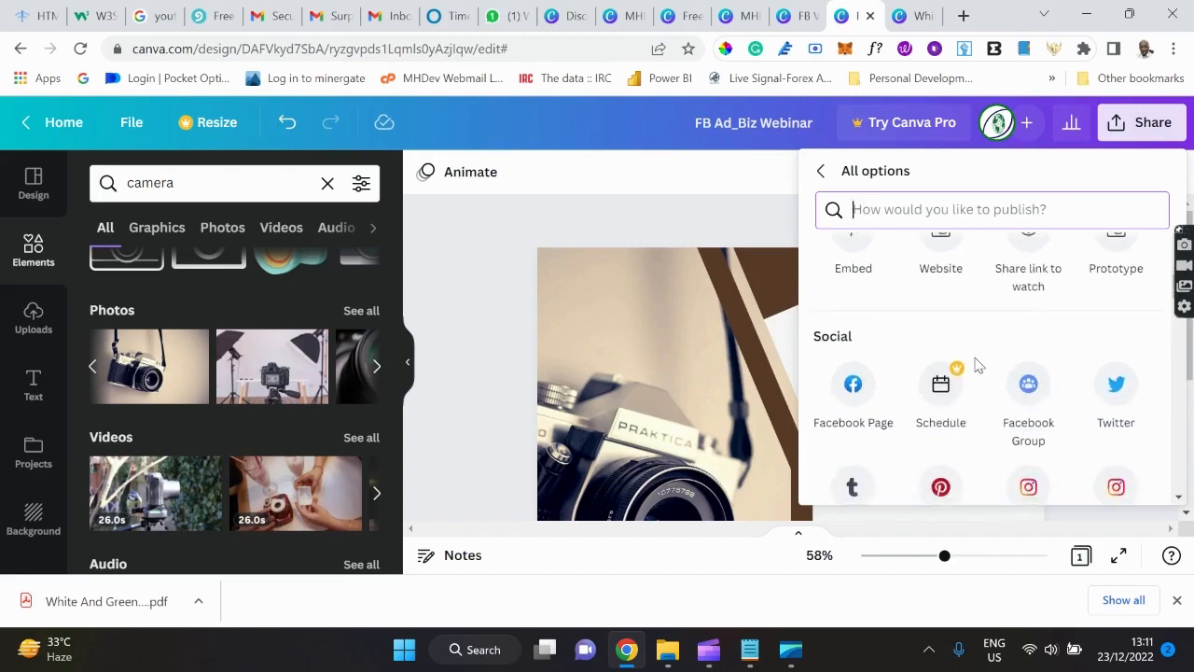
scroll(978, 365, down, 1)
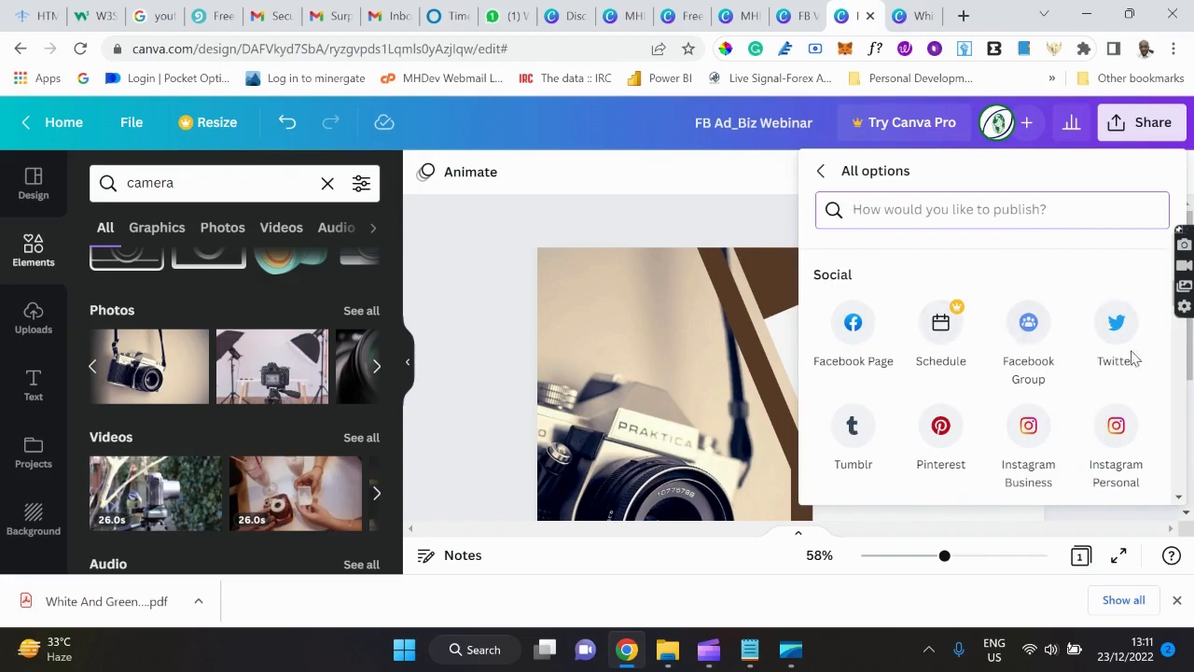
scroll(998, 387, down, 1)
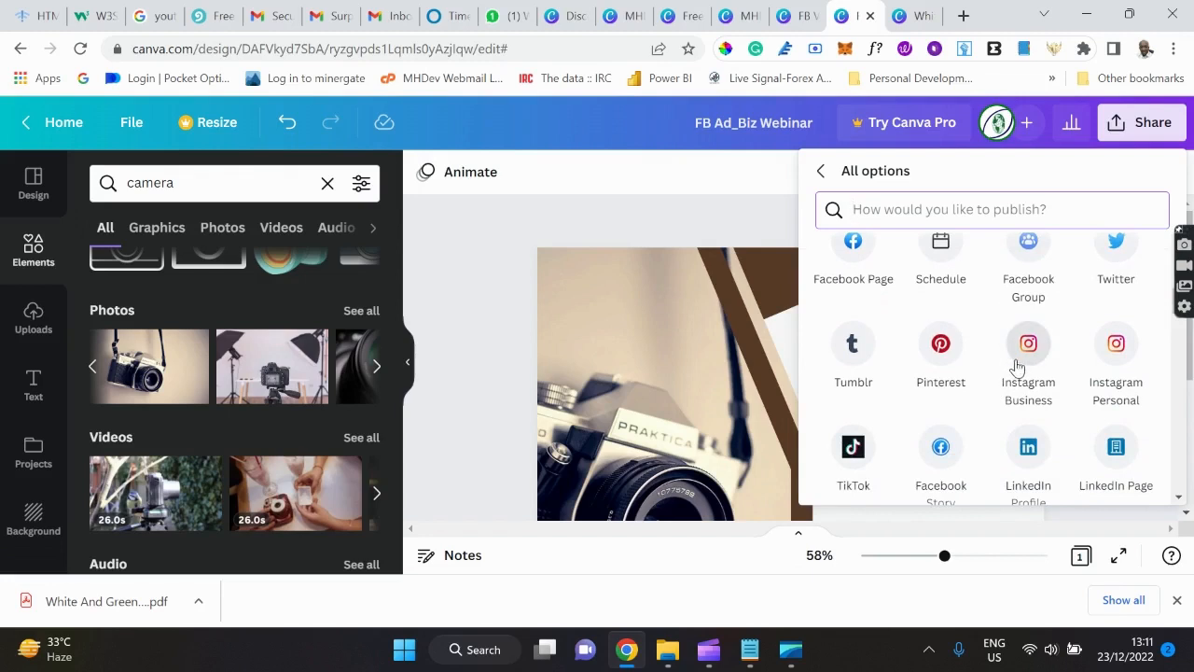
scroll(1021, 359, down, 1)
scroll(1020, 359, down, 1)
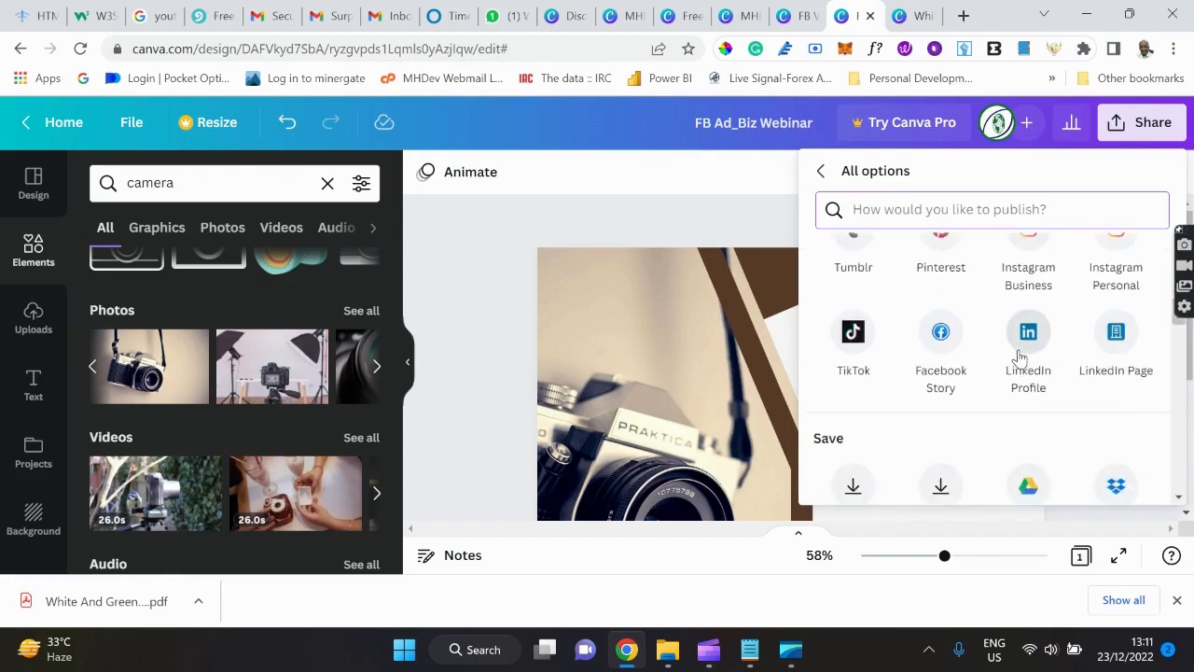
click(1019, 359)
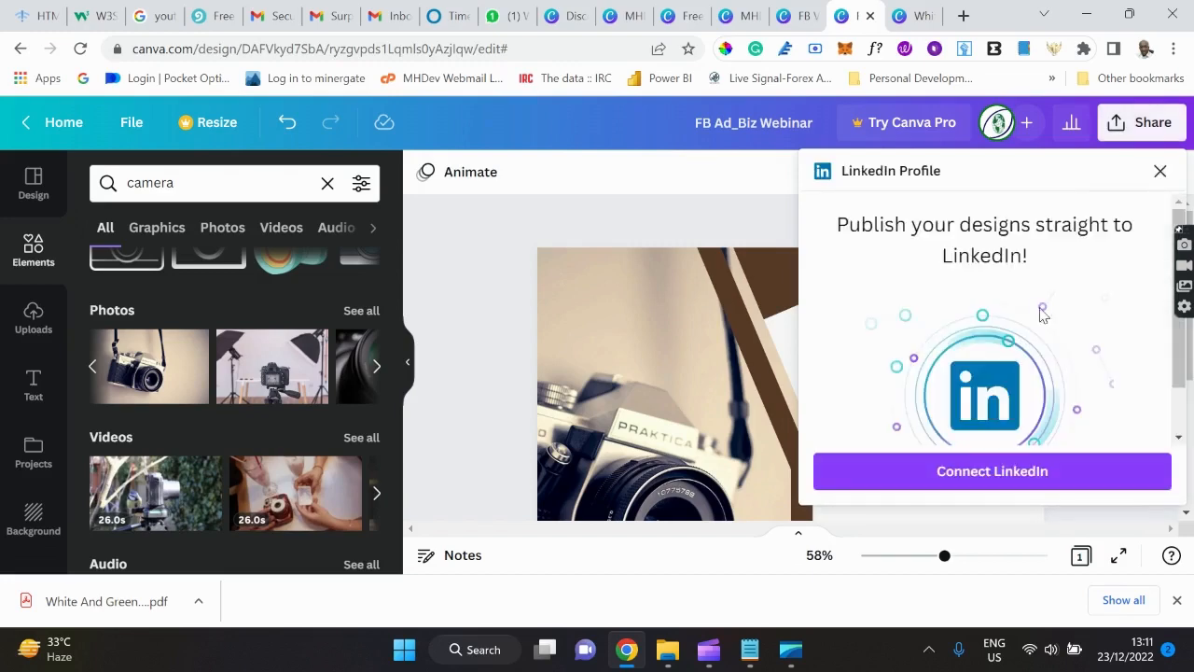
click(1159, 173)
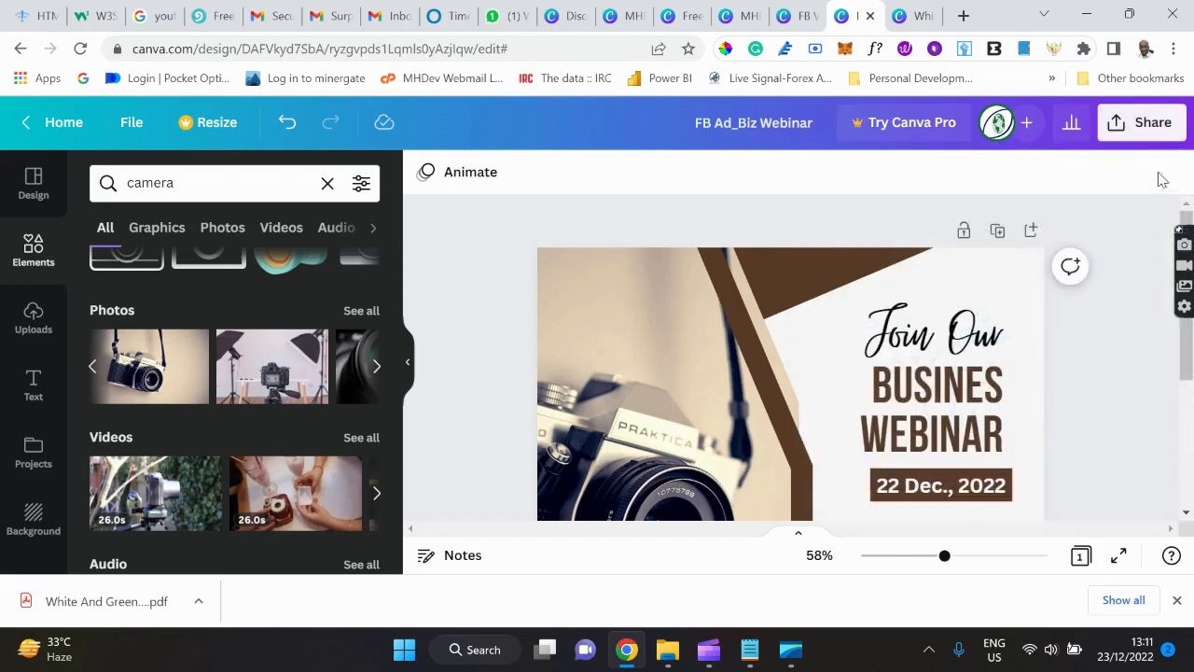
Scroll the full publishing options list down to Save, then dismiss the sharing panel.
click(1150, 129)
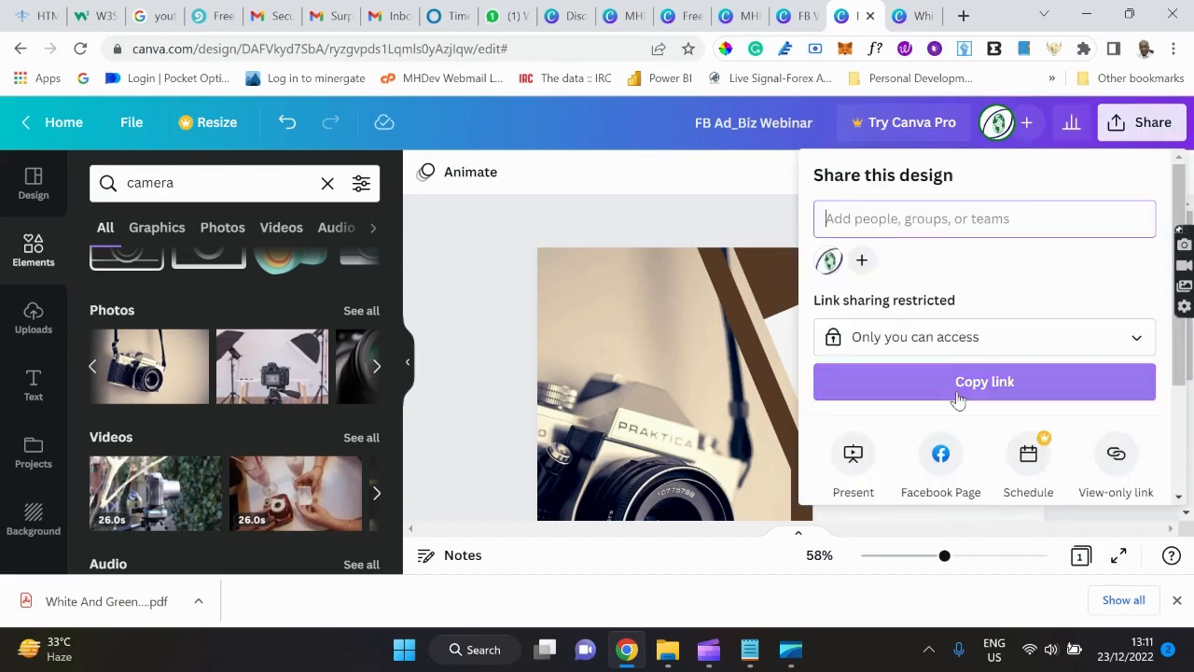
scroll(958, 392, down, 2)
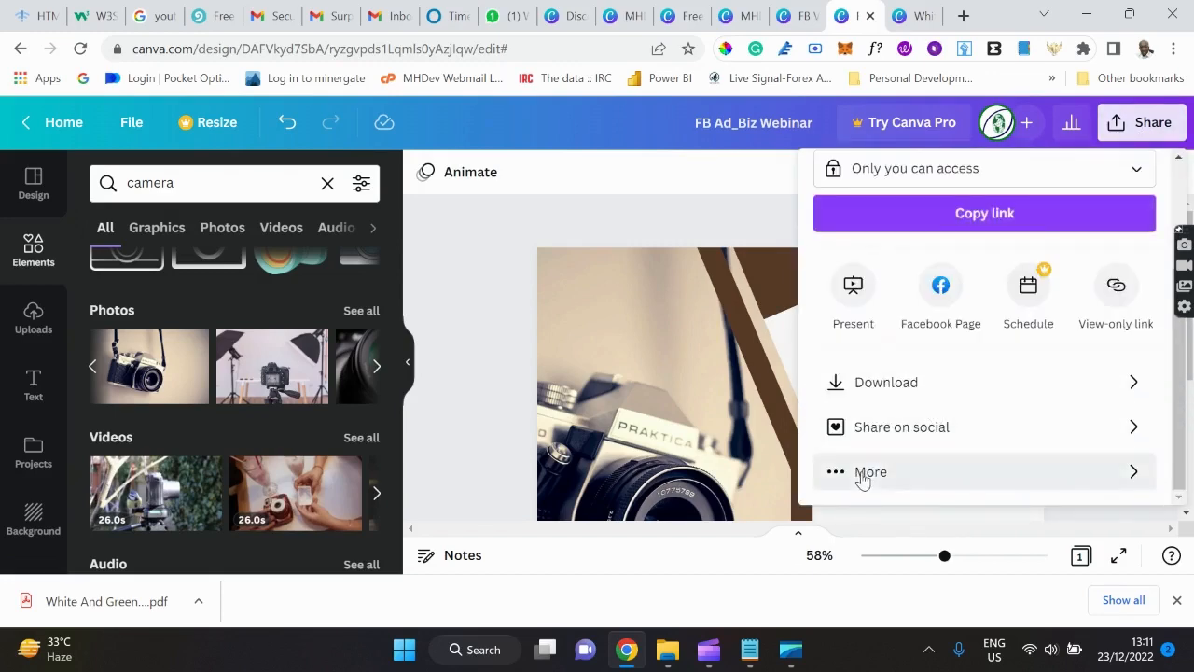
click(862, 473)
scroll(964, 336, down, 2)
scroll(964, 336, down, 5)
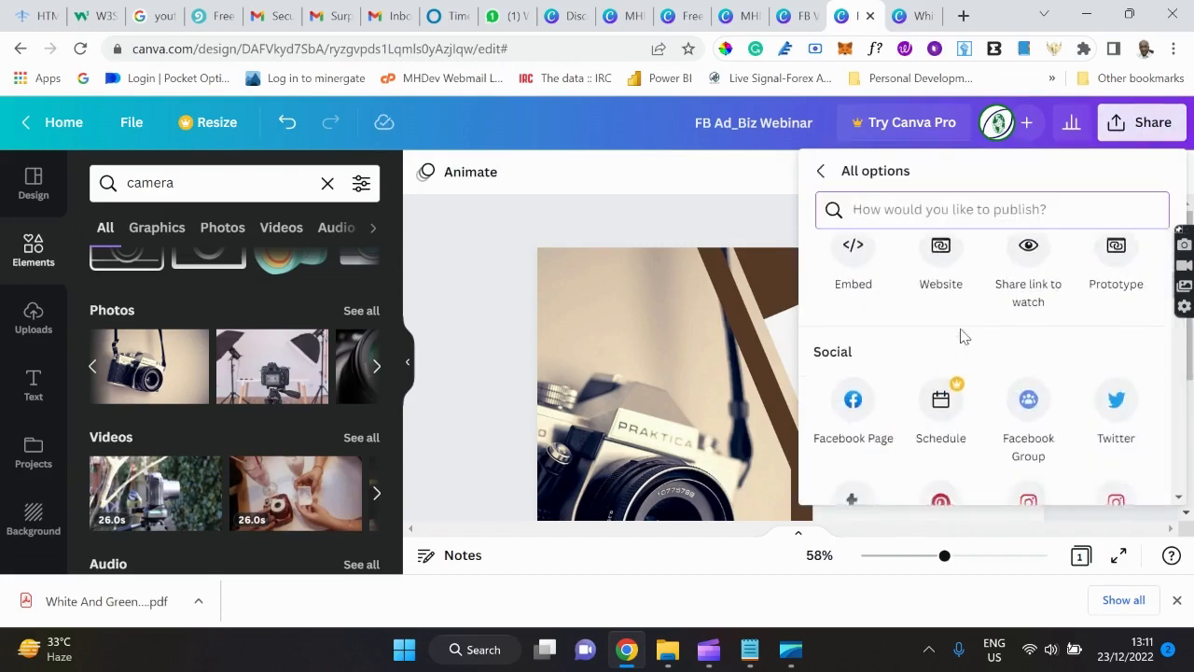
scroll(963, 336, down, 1)
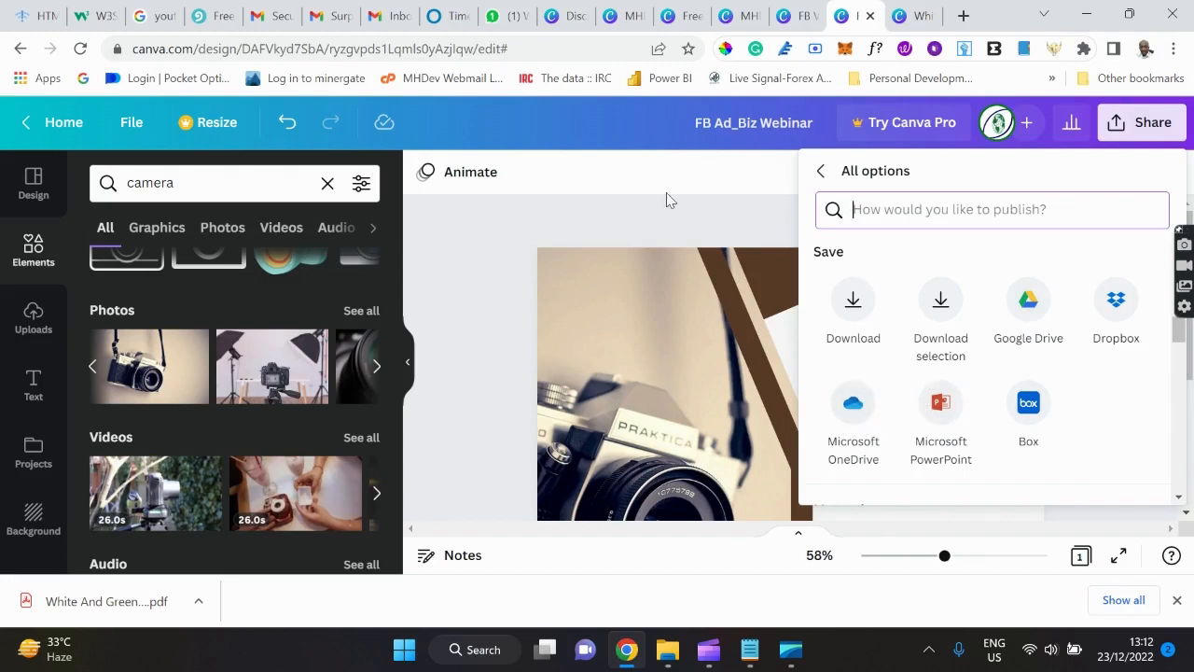
click(603, 170)
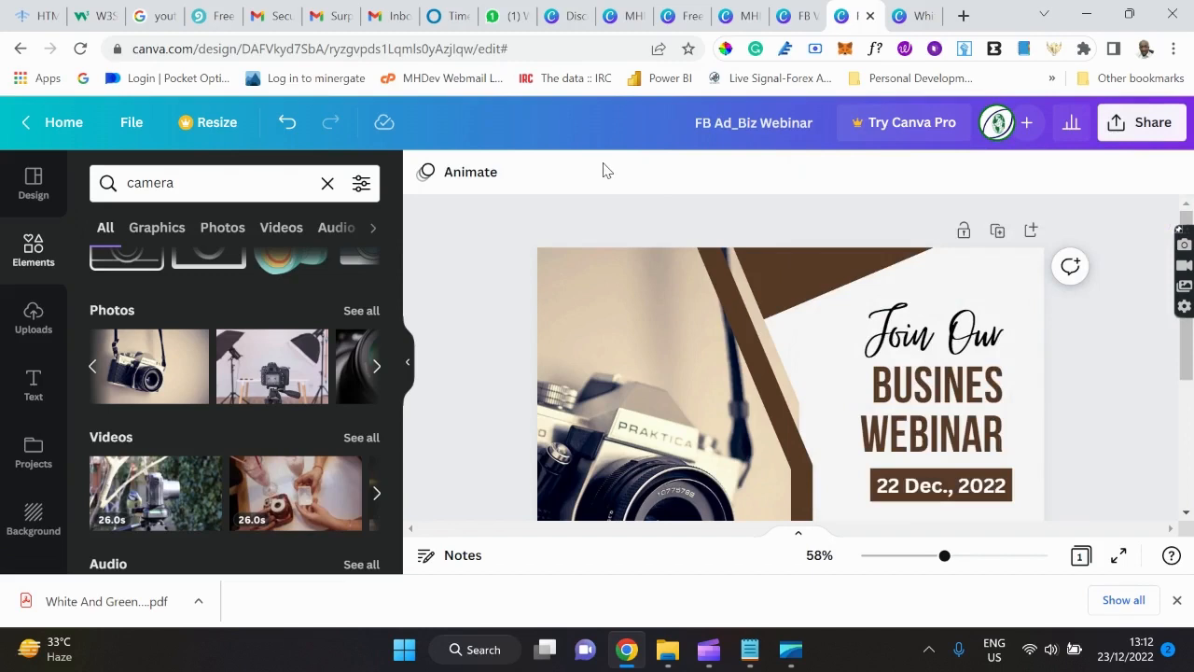